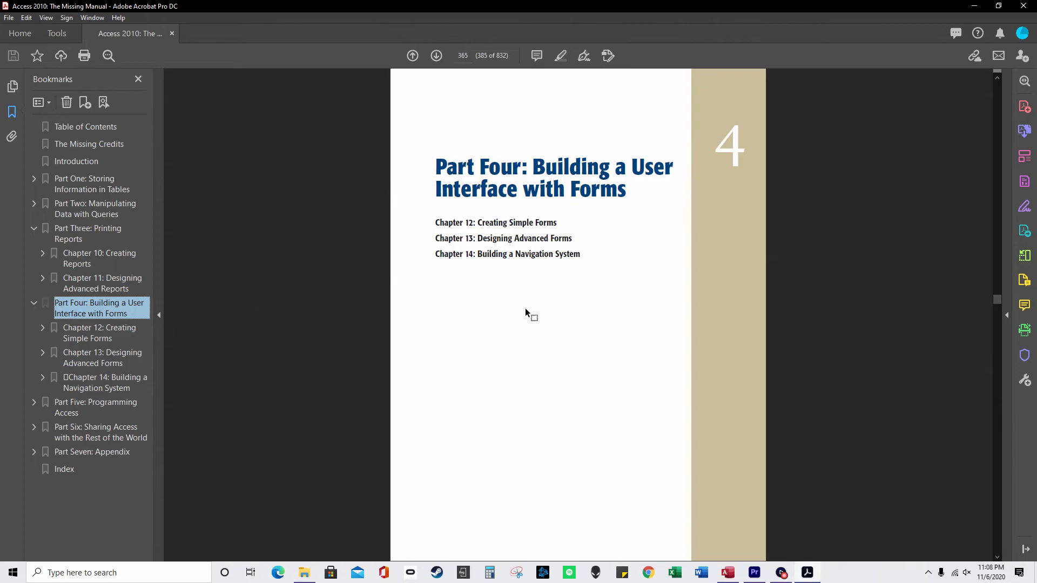
Look through the Part Three (Printing Reports) and Part Four (Building a User Interface with Forms) title pages of the manual.
left_click(108, 238)
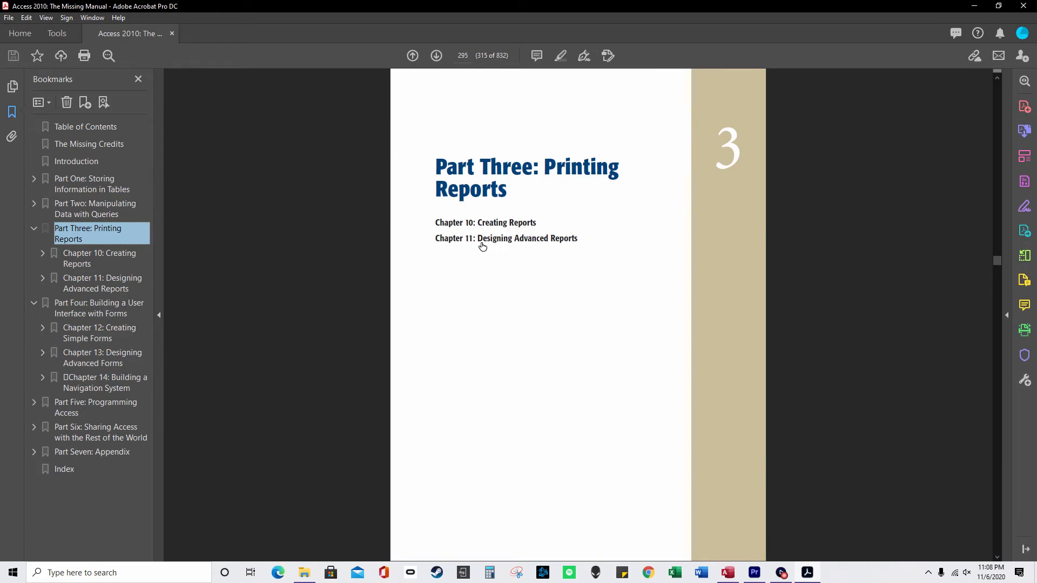
left_click(92, 310)
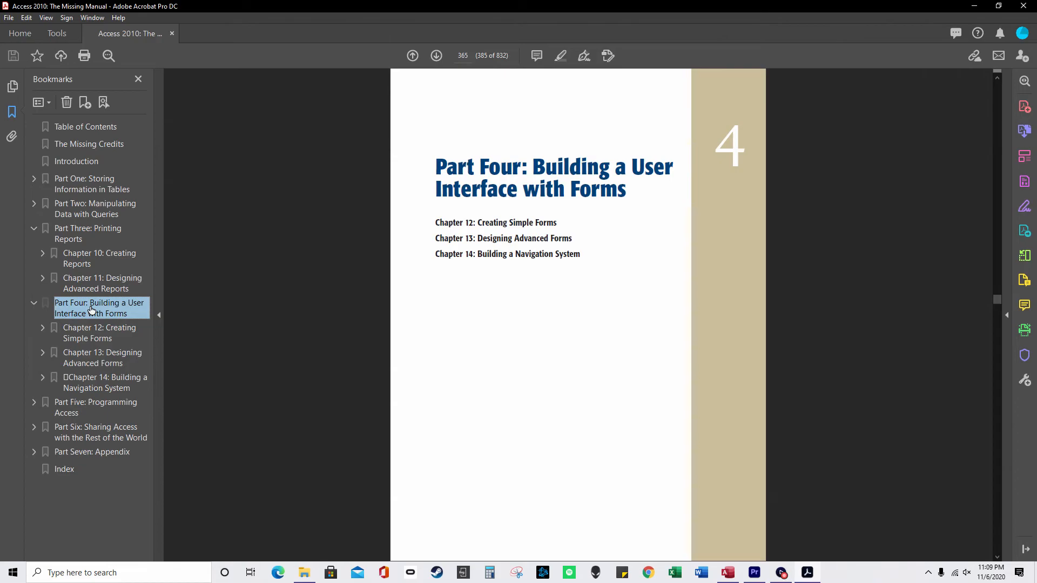
left_click(112, 231)
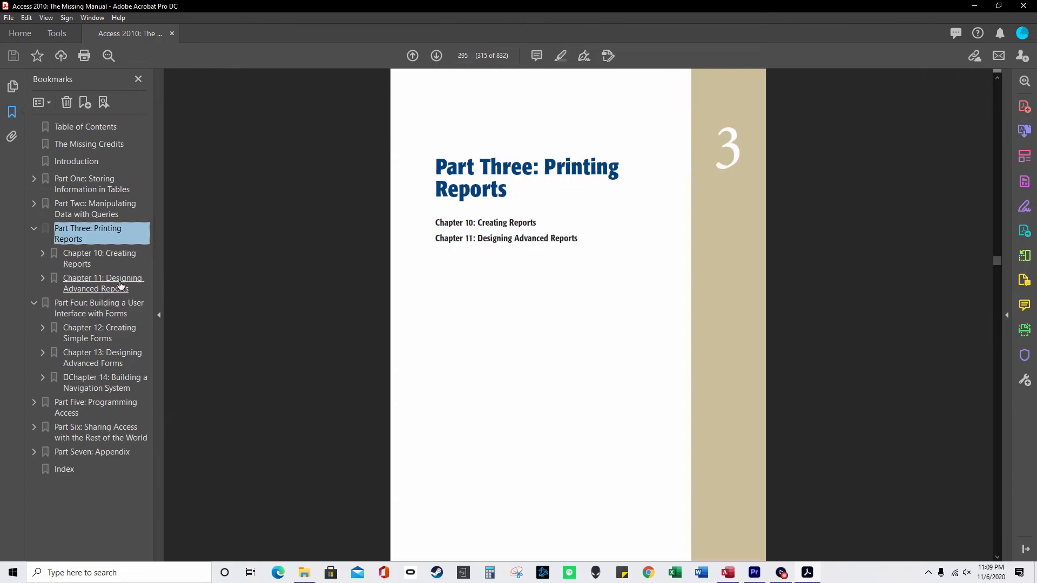
left_click(114, 311)
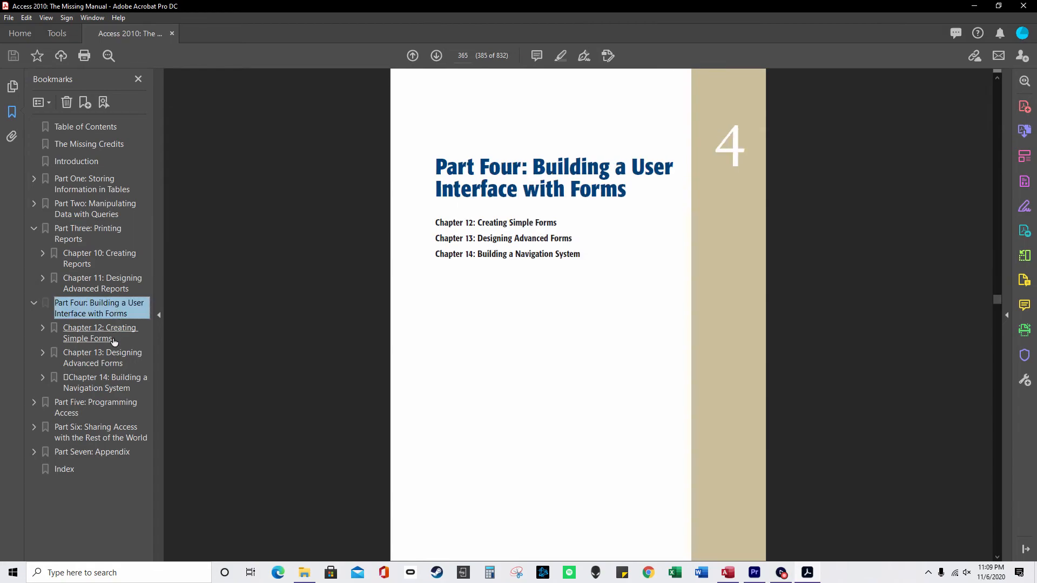
left_click(110, 237)
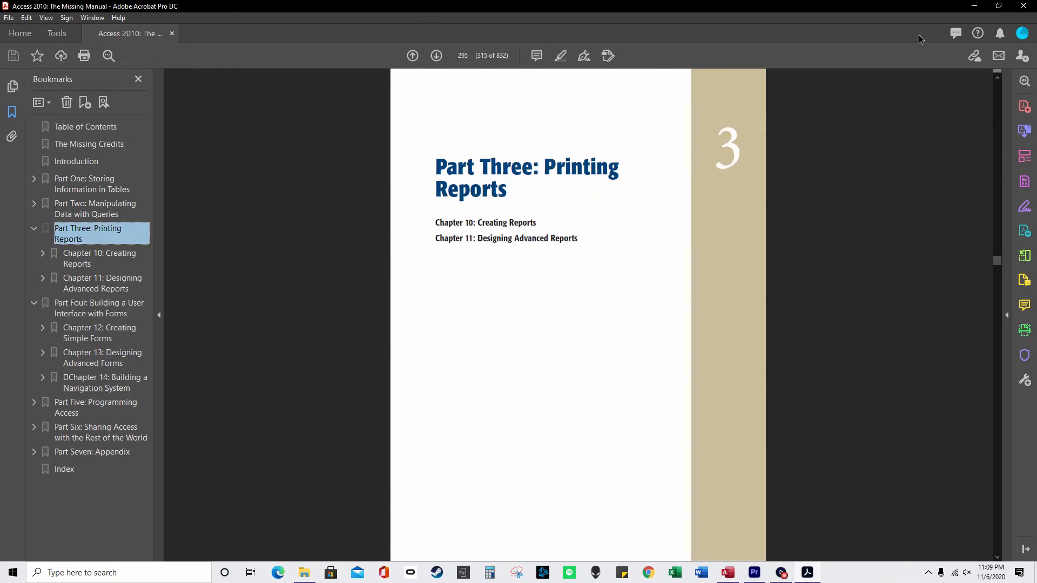
Switch to the Bobblehead database in Access, open its Dolls table and shrink the rows to a single line.
left_click(974, 6)
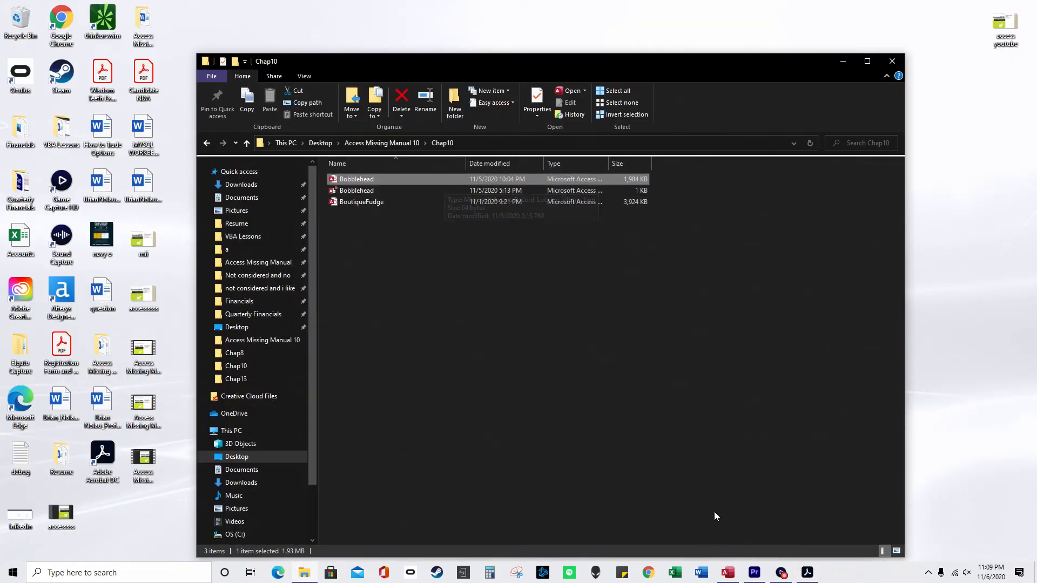
double_click(378, 178)
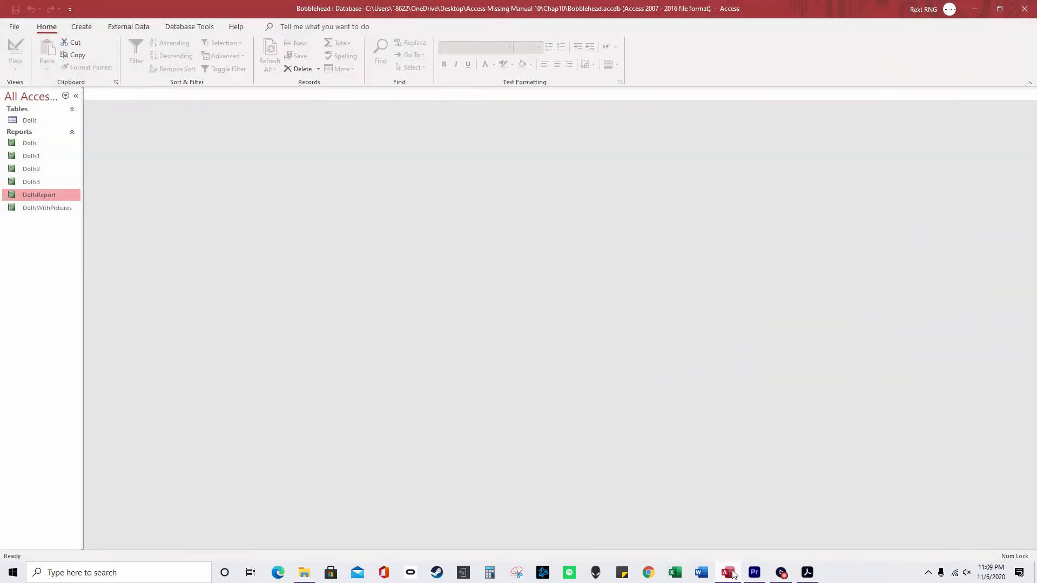
double_click(44, 119)
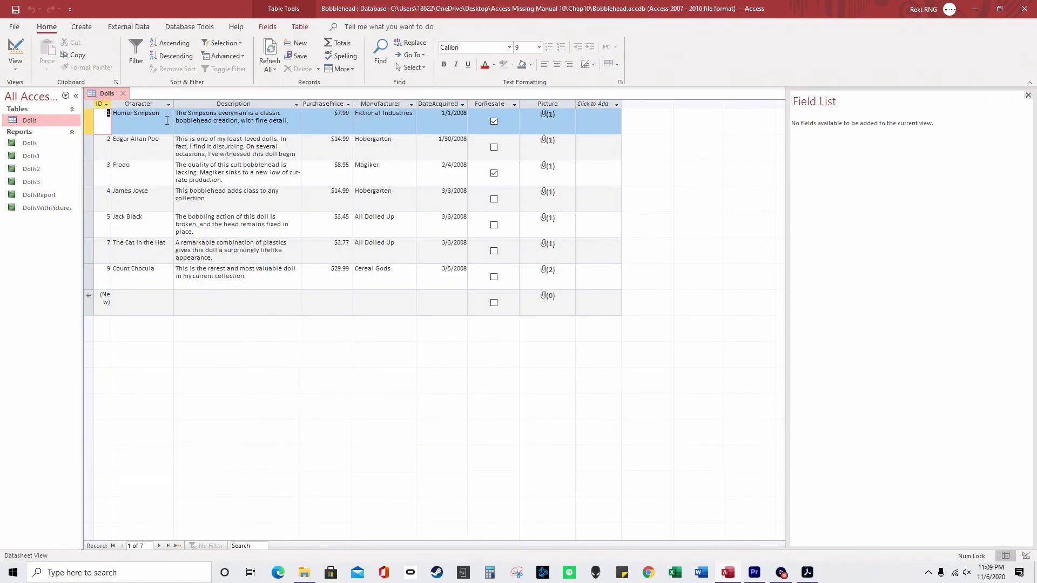
left_click_drag(88, 120, 92, 275)
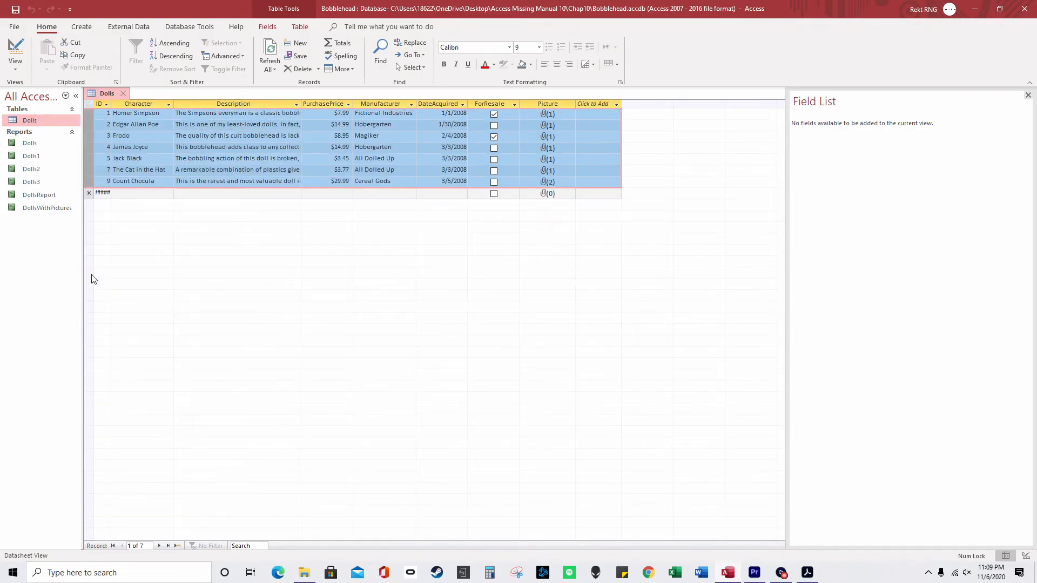
left_click(241, 171)
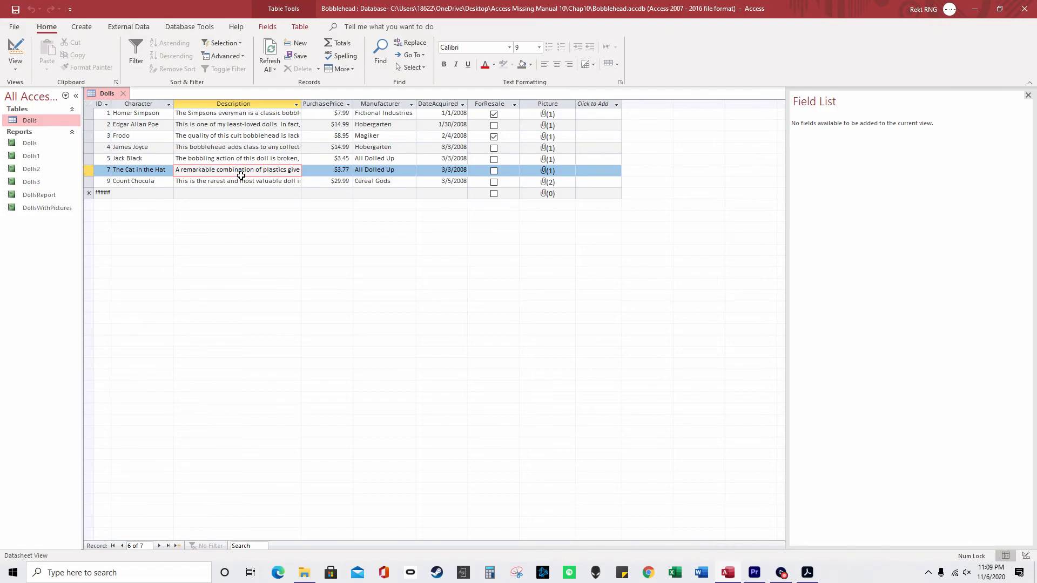
Create a simple report from the Dolls table and look over all its columns and records.
left_click(81, 27)
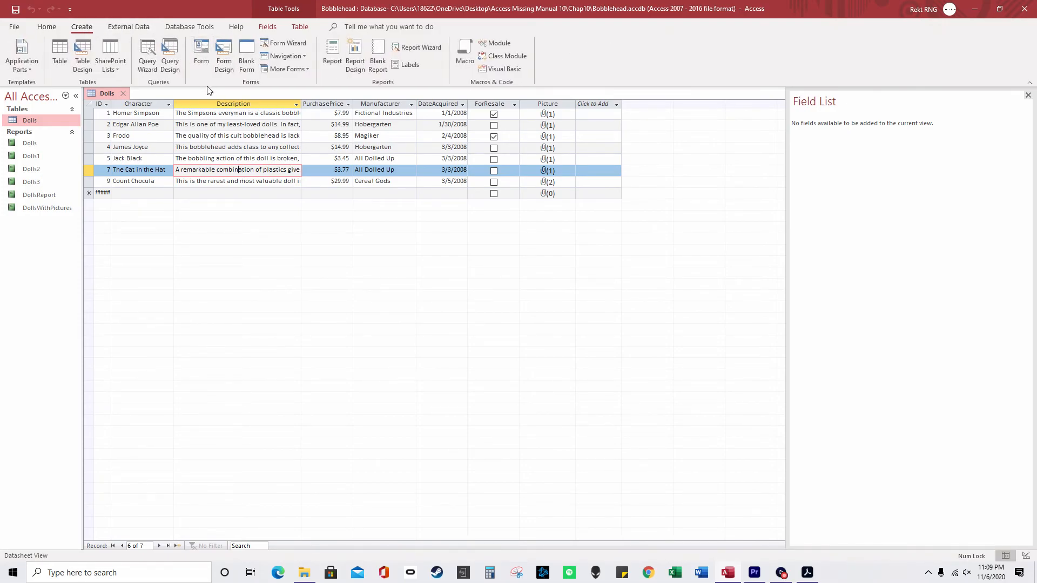
left_click(333, 58)
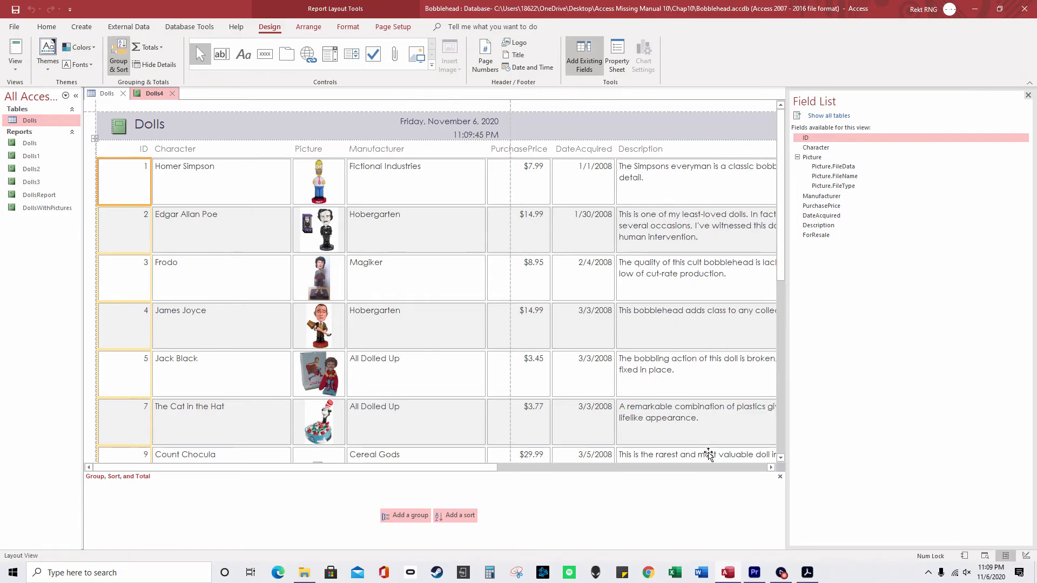
left_click_drag(511, 468, 710, 468)
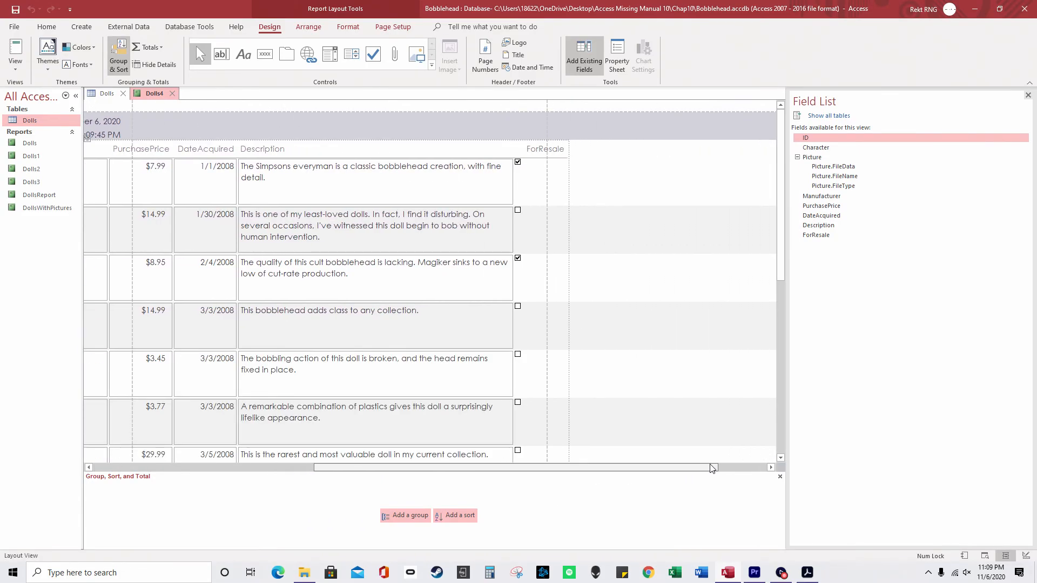
left_click_drag(305, 468, 150, 470)
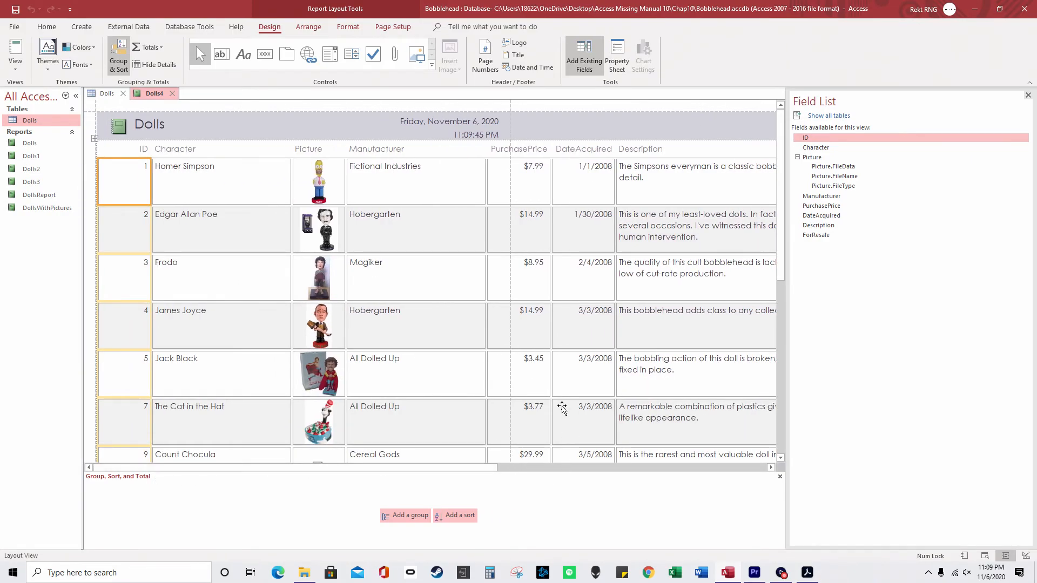
scroll(562, 409, "down", 1)
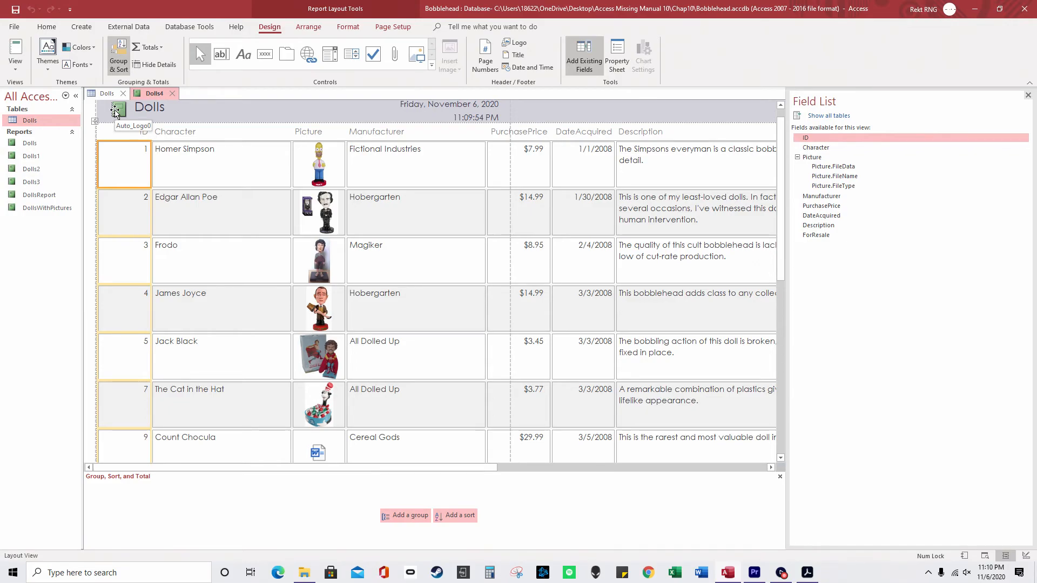
Try deleting only the Character values from the report, leaving the column heading, and undo the deletion.
left_click(240, 145)
right_click(234, 144)
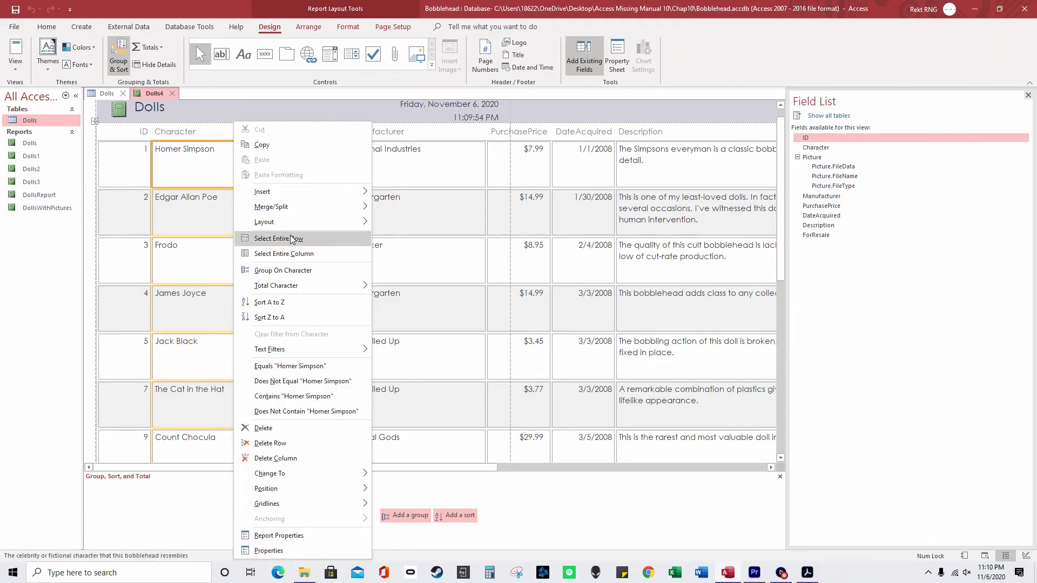
left_click(164, 165)
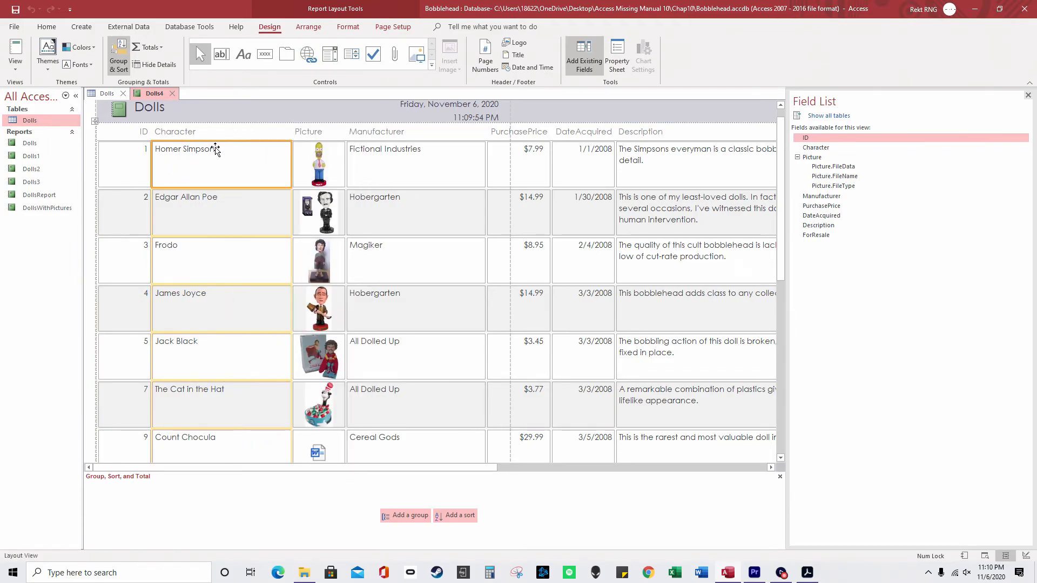
key("Delete")
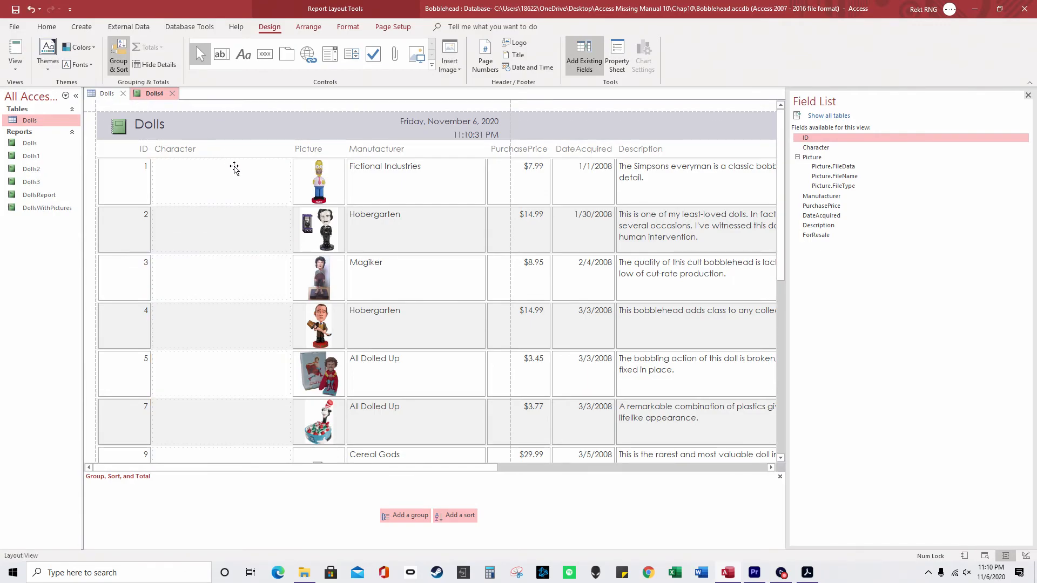
key("ctrl+z")
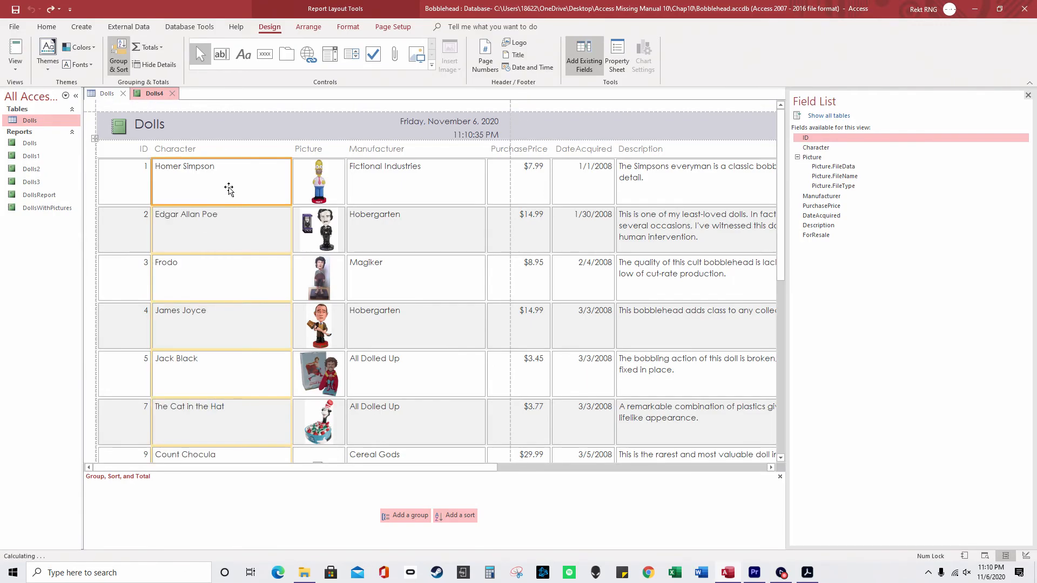
Try deleting the entire Character column, including its heading, from the report, and undo the deletion.
left_click(207, 149)
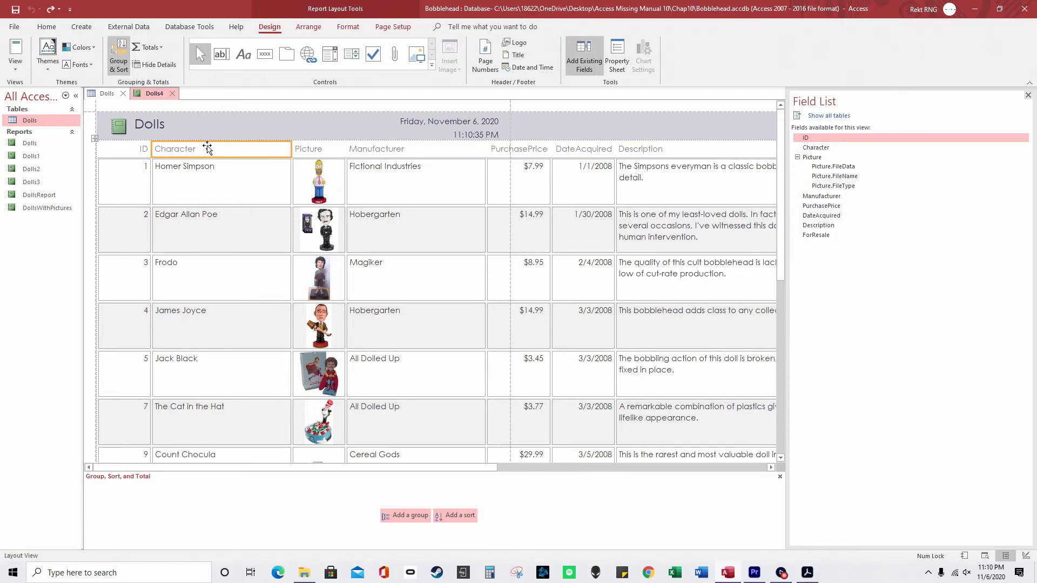
right_click(206, 148)
left_click(272, 238)
key("Delete")
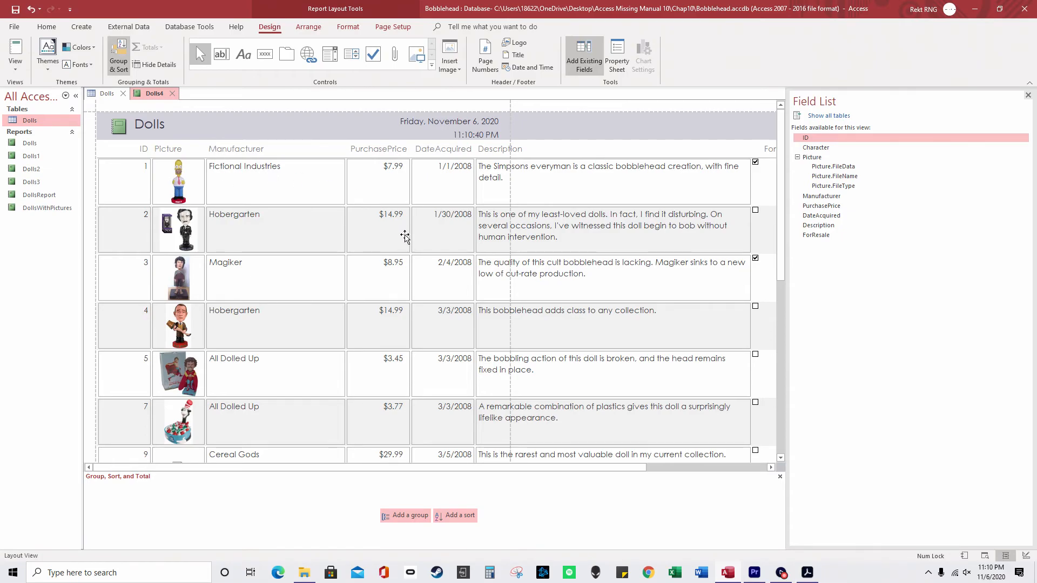
key("ctrl+z")
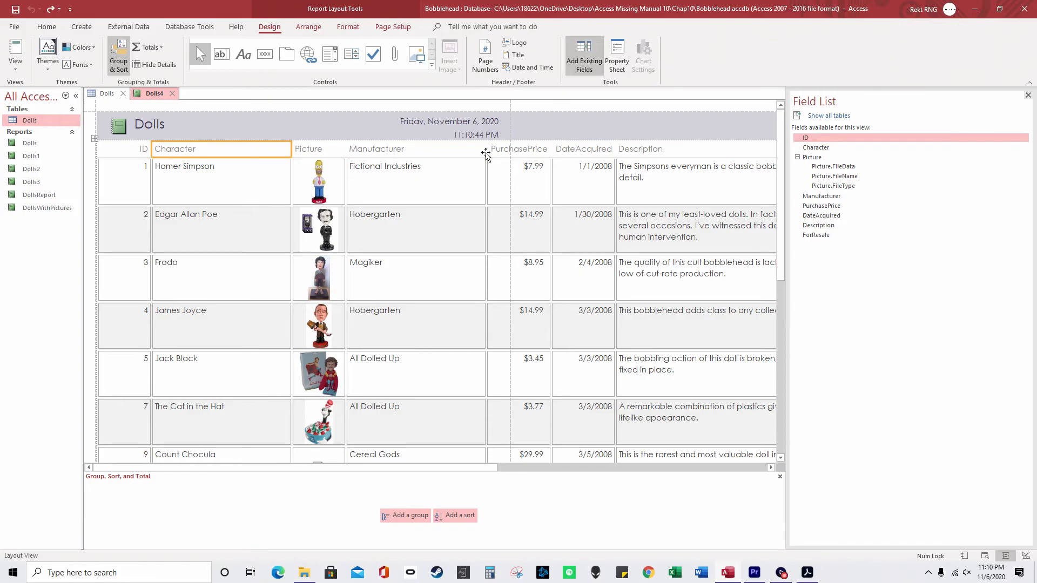
Compare the report with the Dolls table datasheet, and close the report without saving it.
left_click(107, 94)
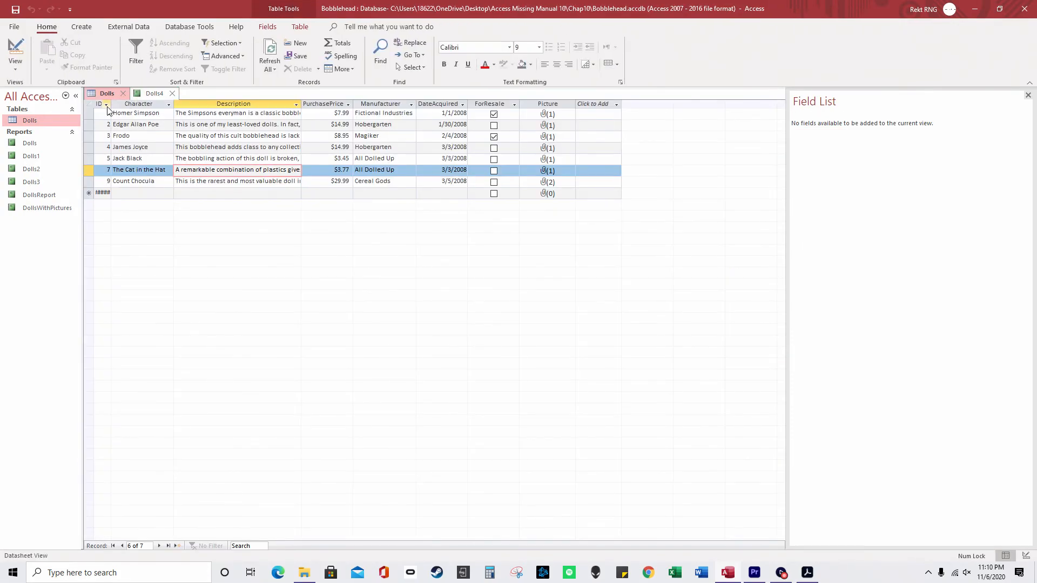
left_click(161, 93)
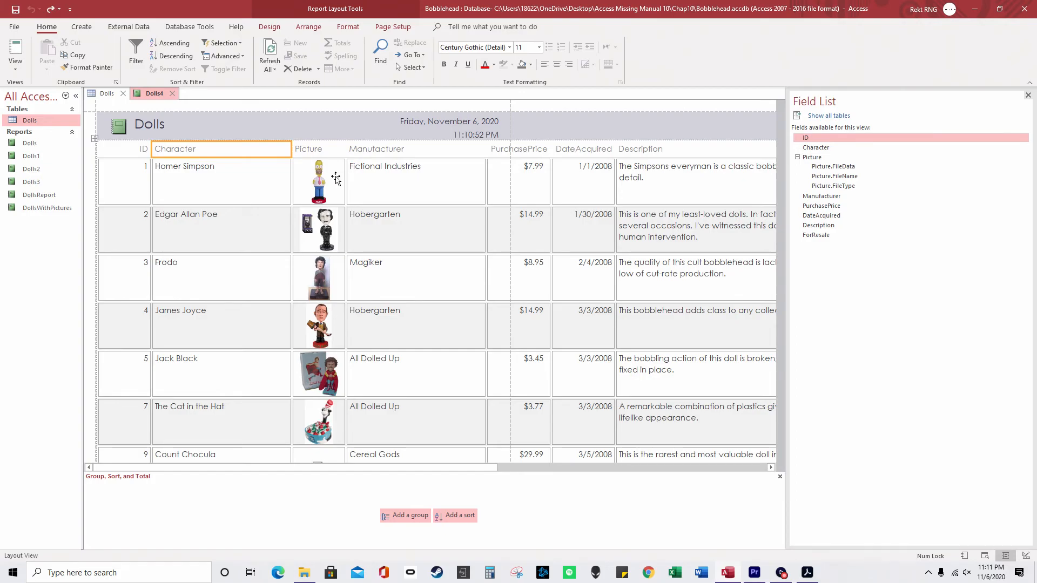
left_click(174, 94)
left_click(526, 318)
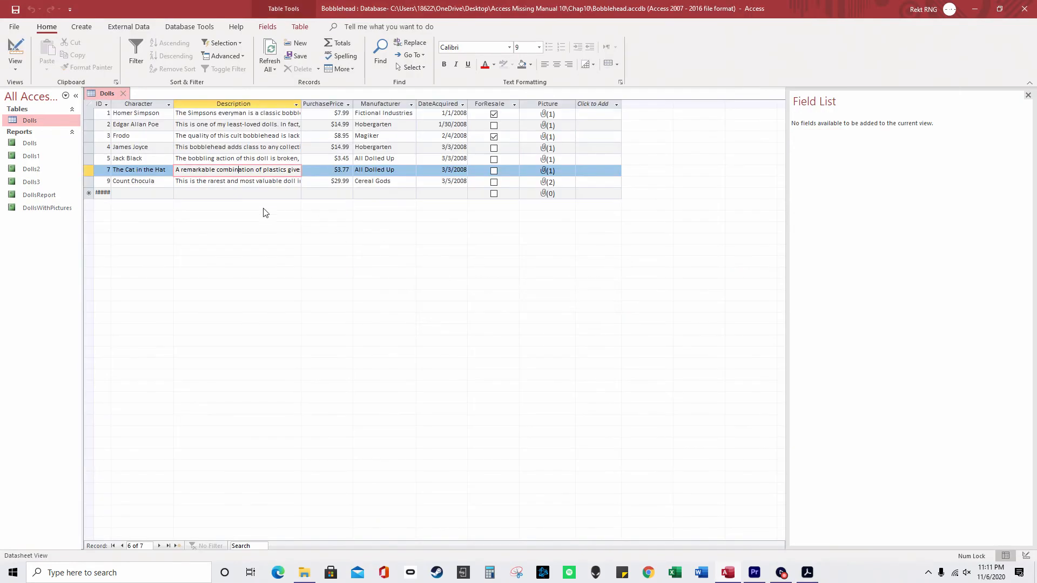
Create a blank report and list the fields of the Dolls table for adding to it.
left_click(74, 28)
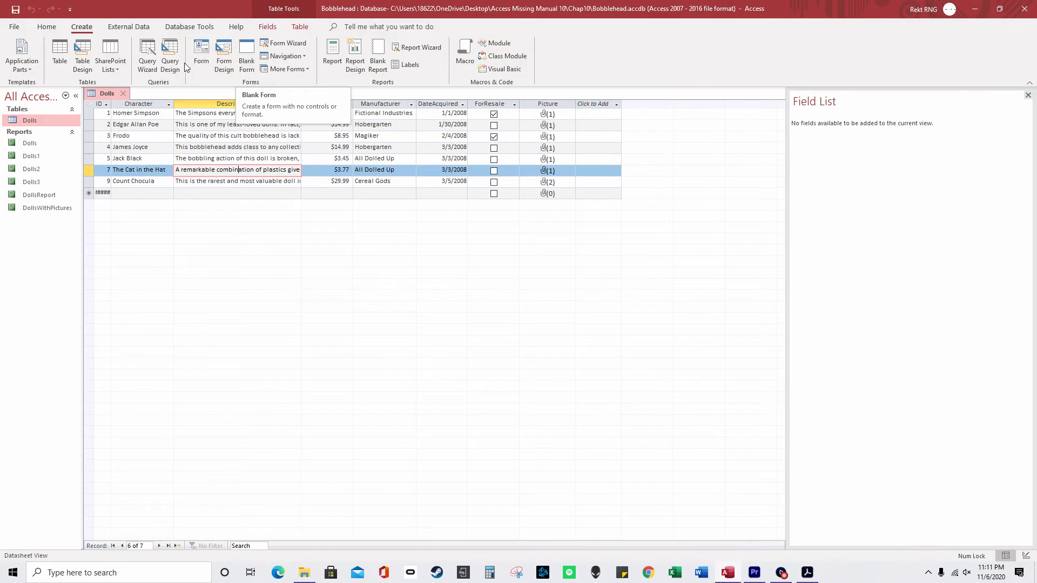
left_click(385, 64)
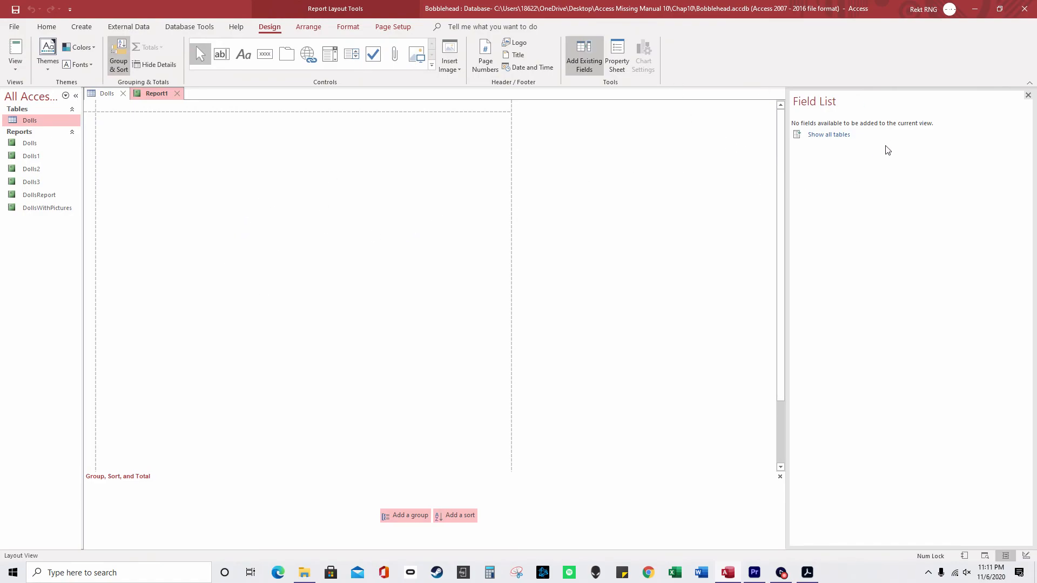
left_click(586, 60)
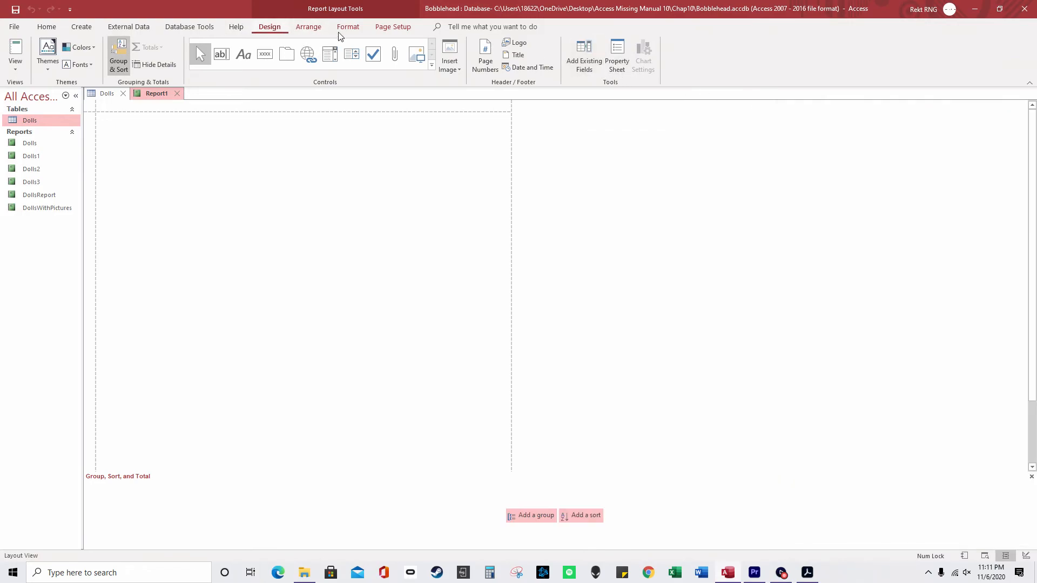
left_click(584, 56)
left_click(834, 140)
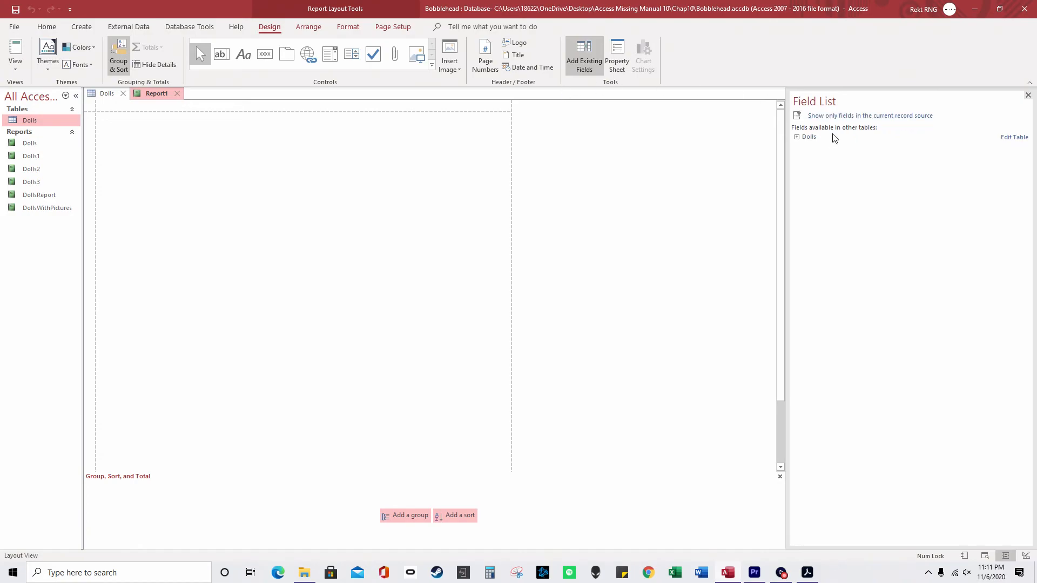
left_click(797, 138)
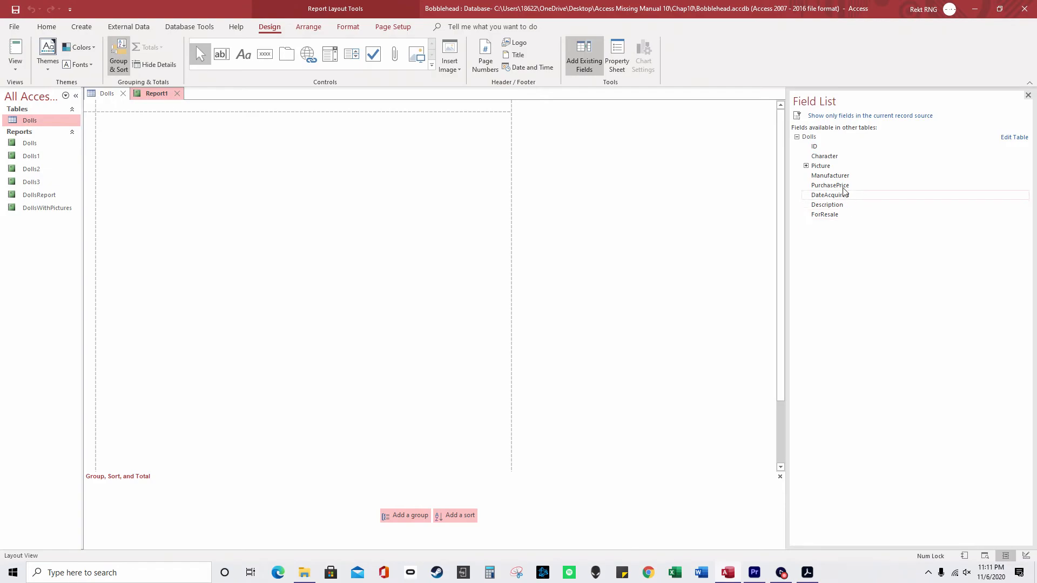
Add the ID, Character, Picture and Manufacturer fields of the Dolls table to the blank report.
double_click(828, 147)
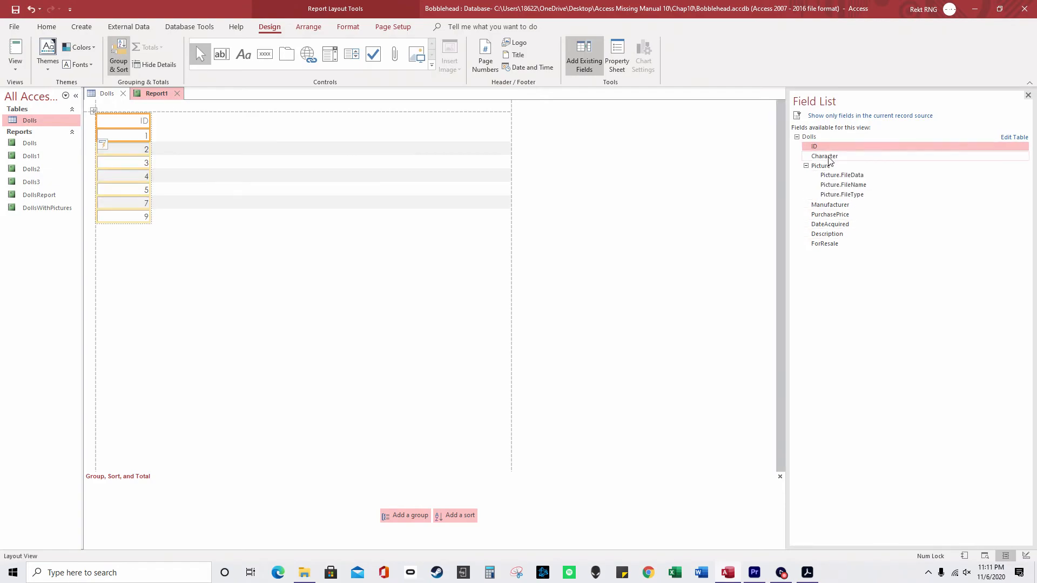
double_click(830, 157)
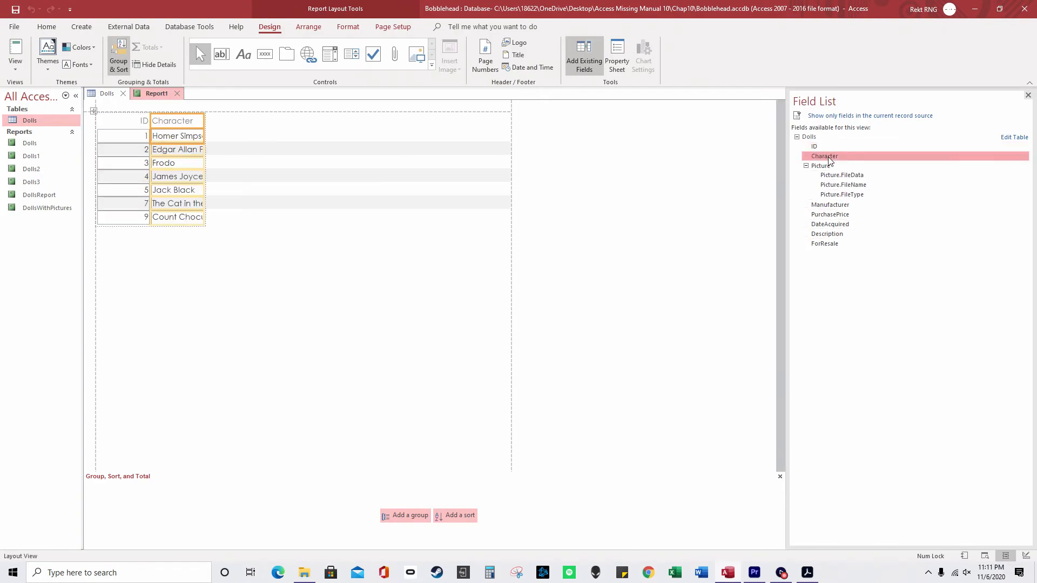
left_click(853, 170)
double_click(853, 169)
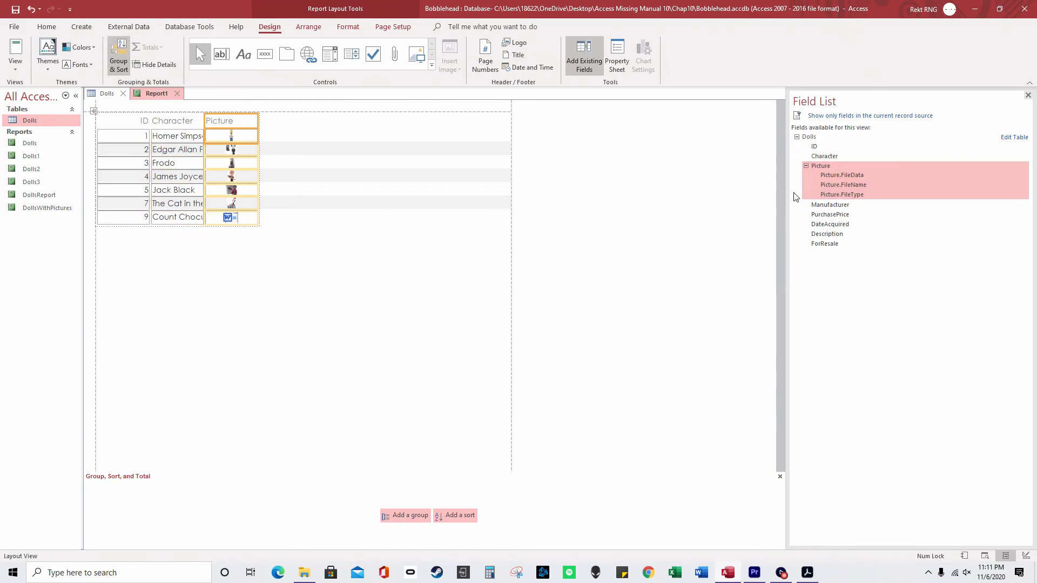
left_click(805, 166)
left_click(806, 167)
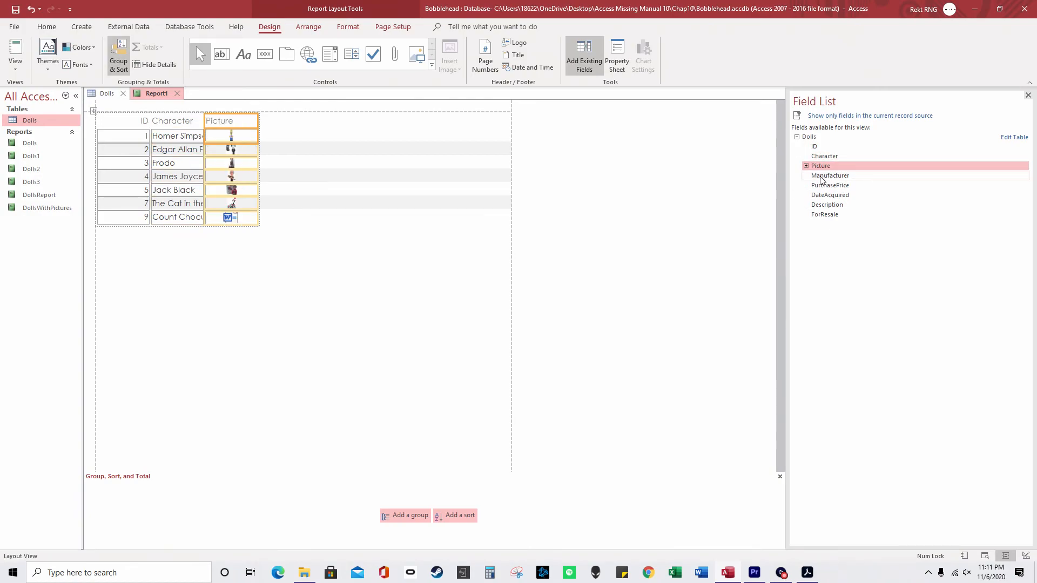
double_click(830, 205)
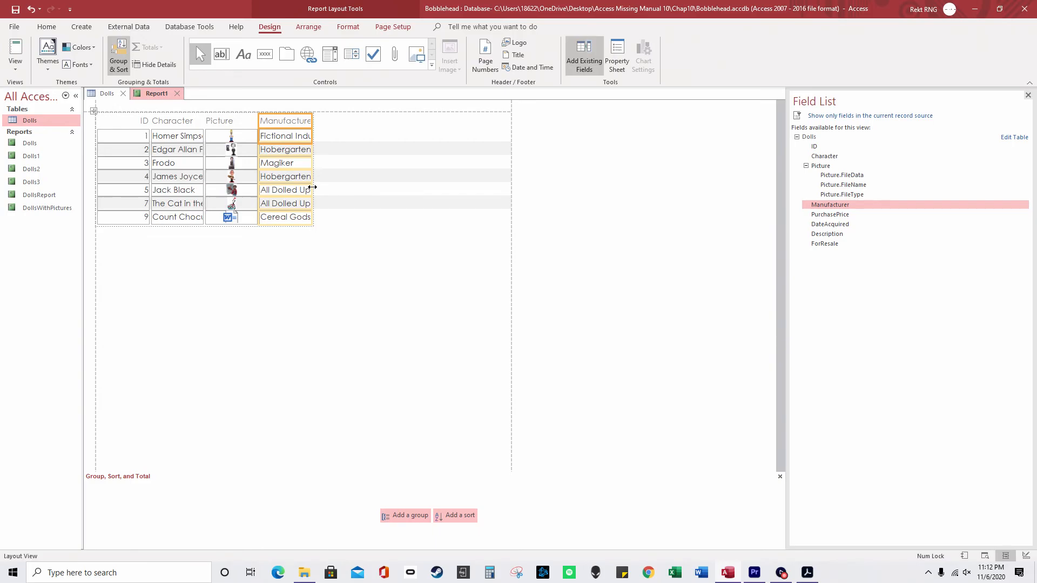
Rename the report's ID column heading to "RE" and compare the report with the Dolls table datasheet.
left_click(142, 121)
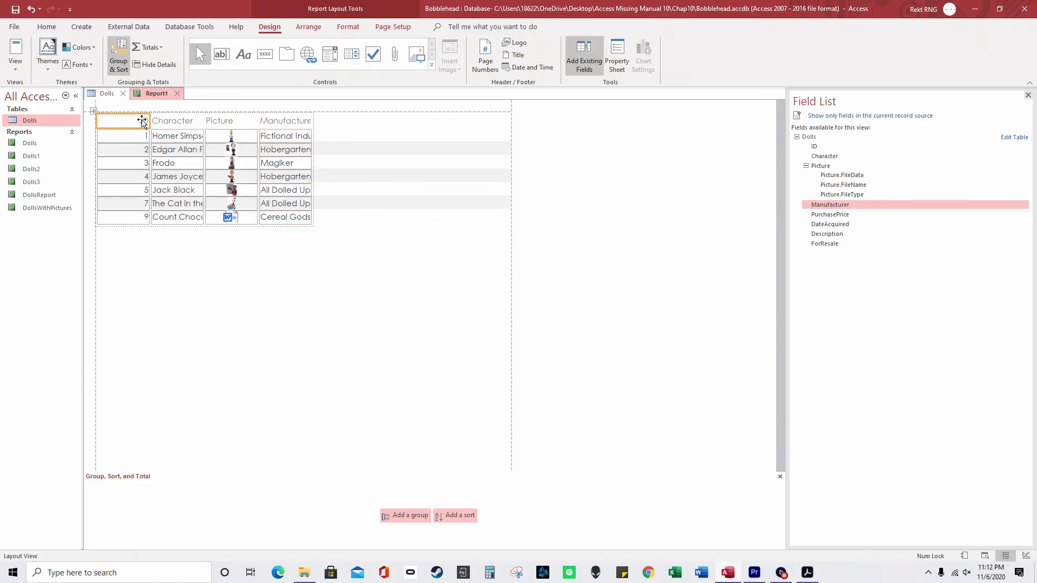
left_click(117, 121)
double_click(117, 121)
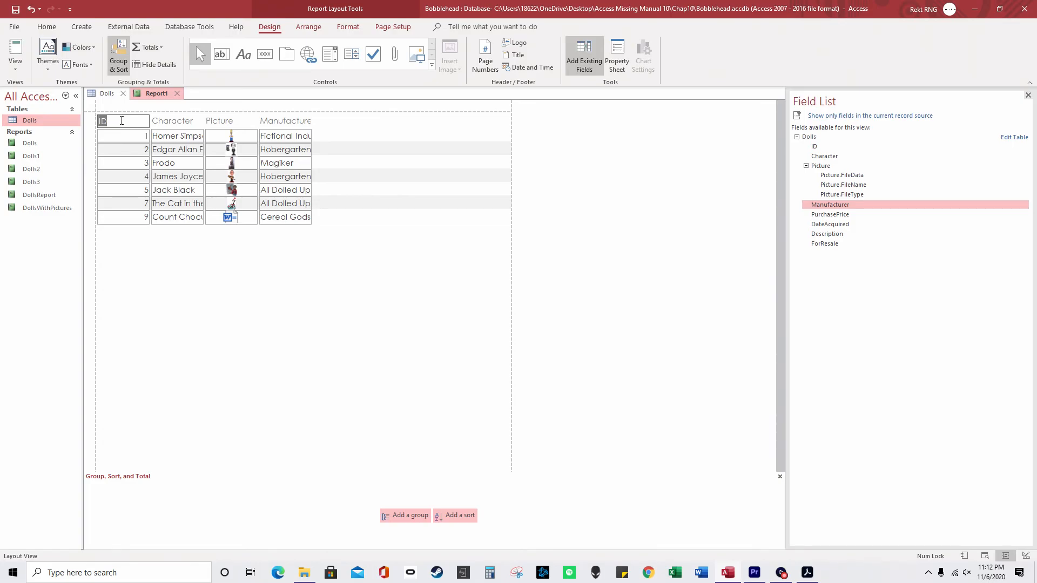
type("RE")
left_click(133, 138)
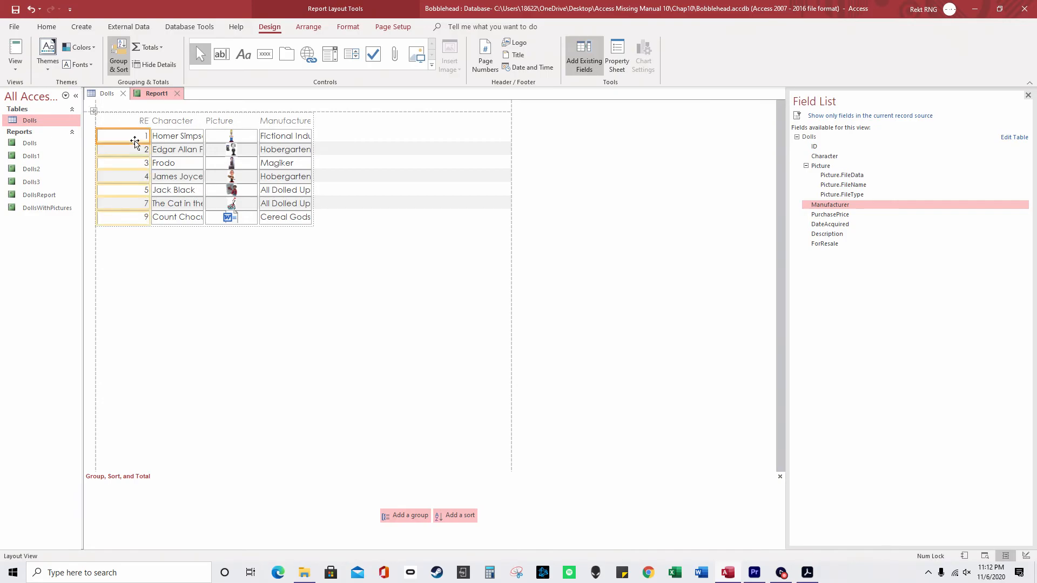
left_click(184, 123)
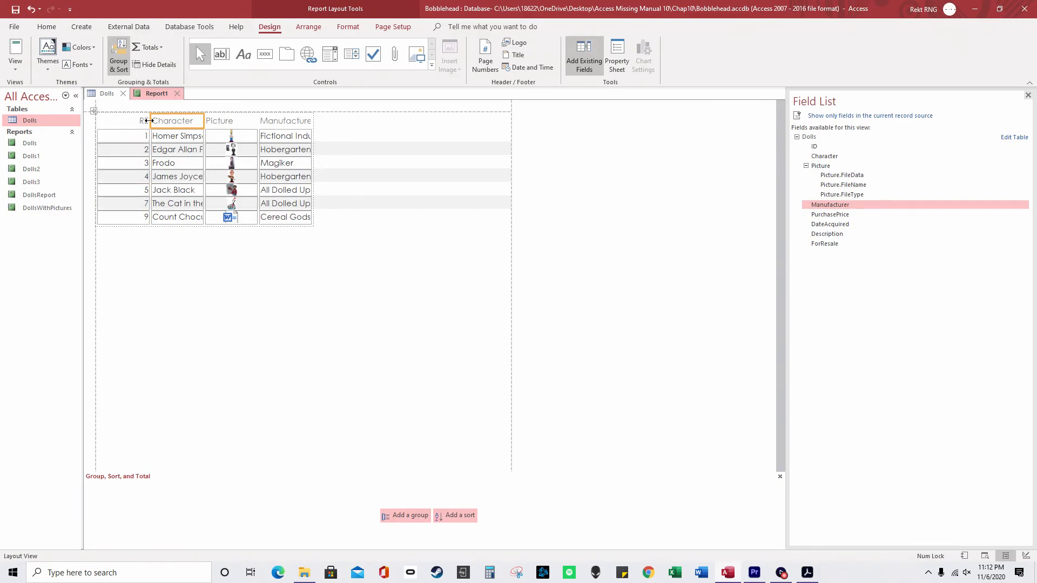
left_click(99, 94)
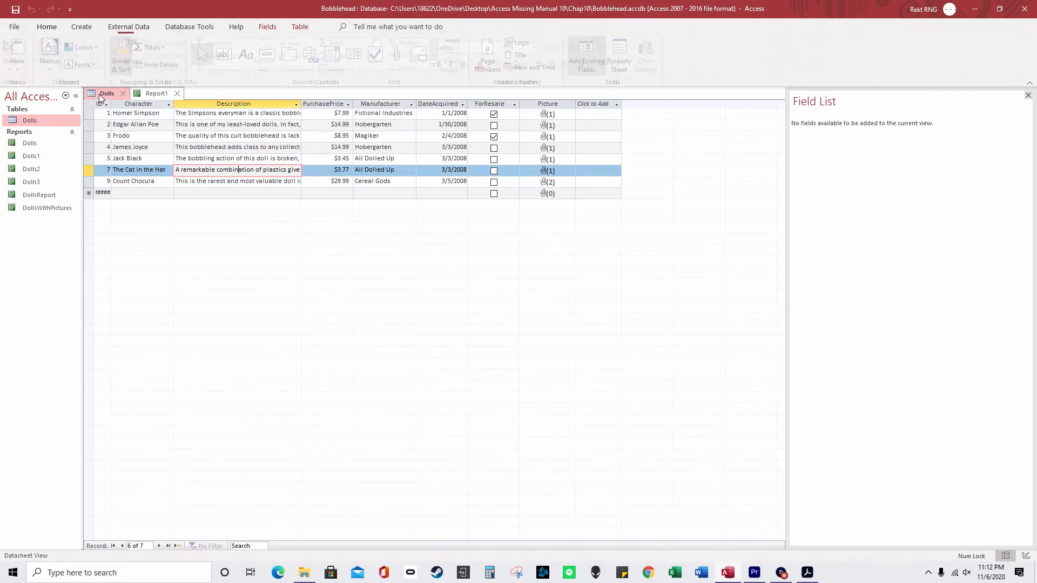
left_click(154, 94)
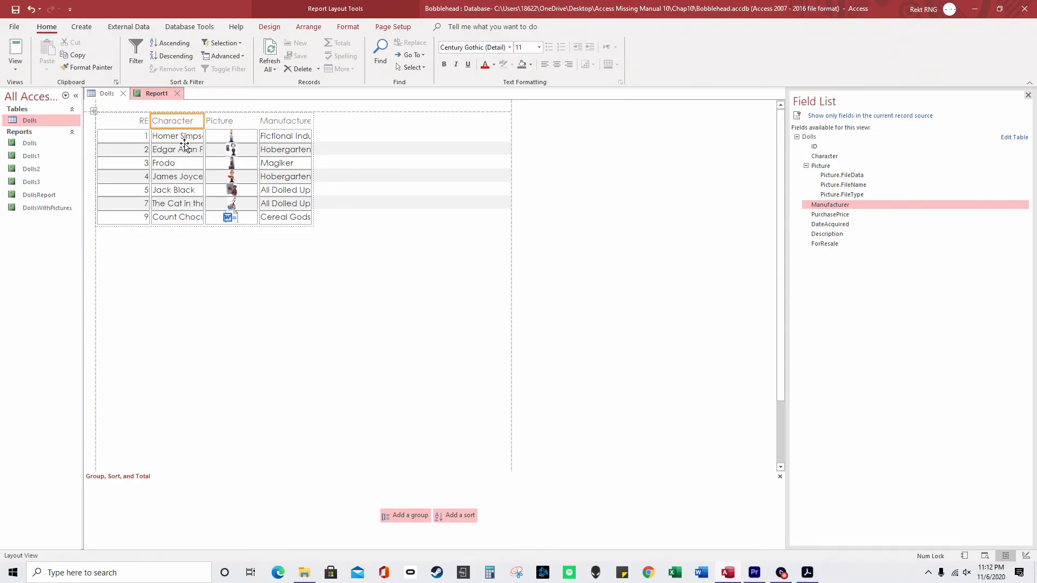
Add the date and time to the report header, using the long date format and the time with seconds.
left_click(272, 27)
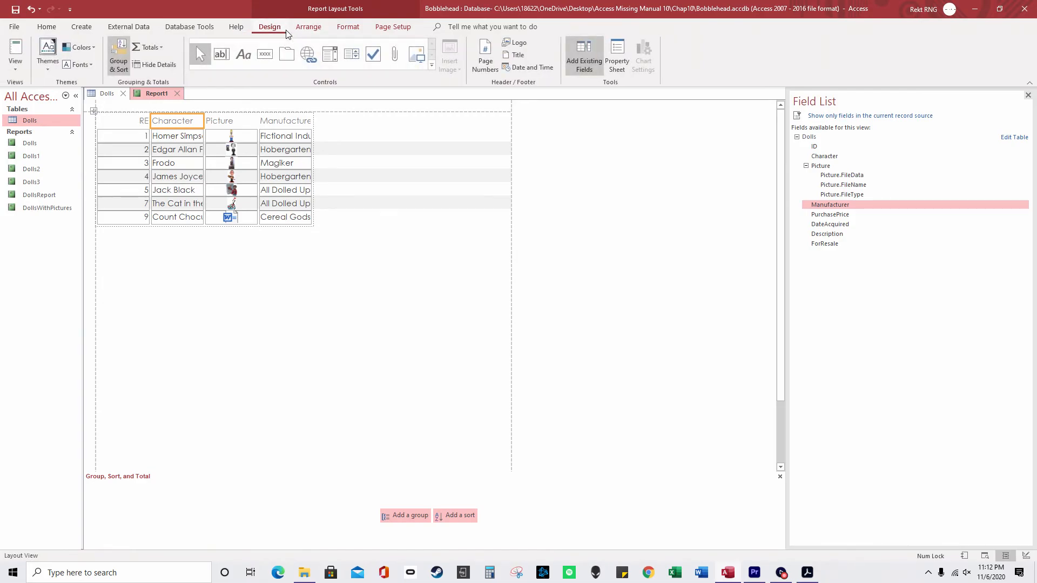
left_click(536, 68)
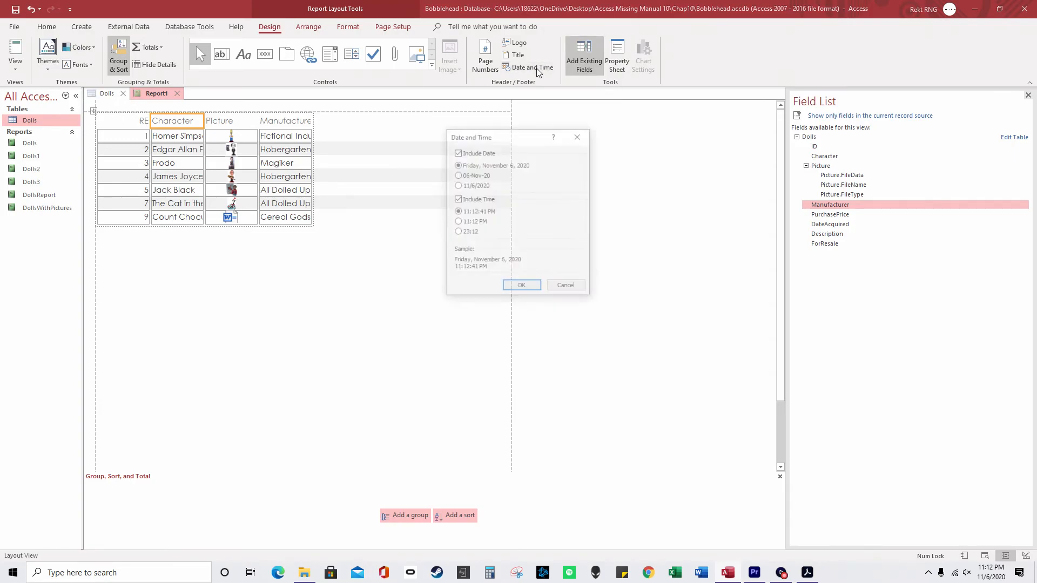
left_click(521, 286)
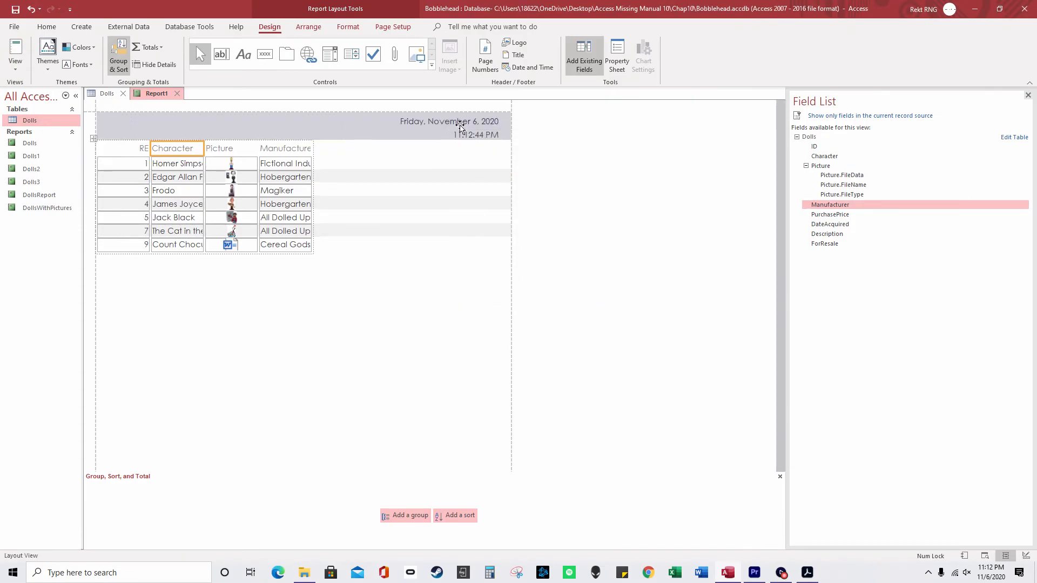
Add page numbers in the Page N format to the report's page header, aligned right.
left_click(494, 70)
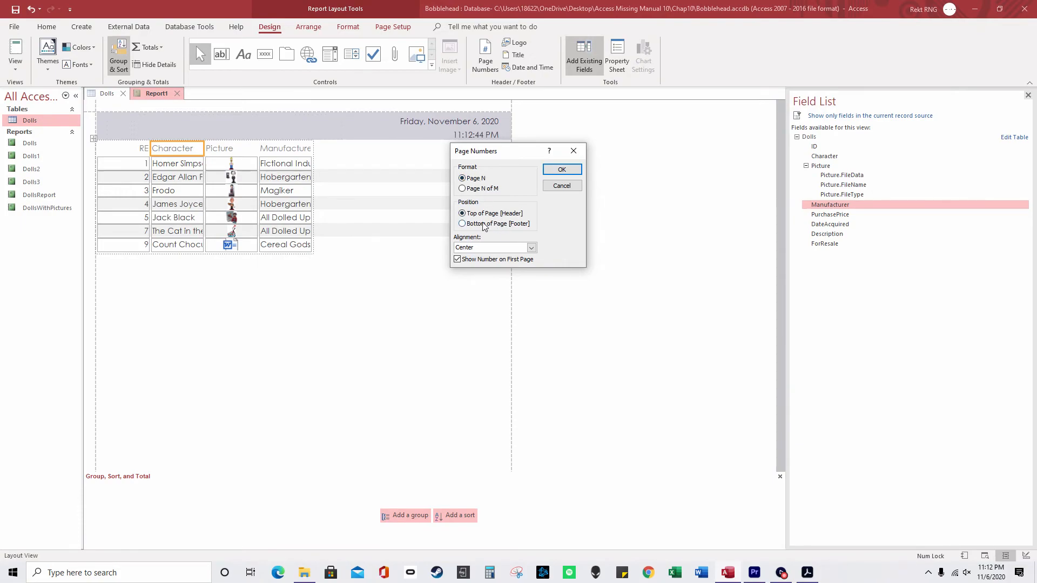
left_click(532, 247)
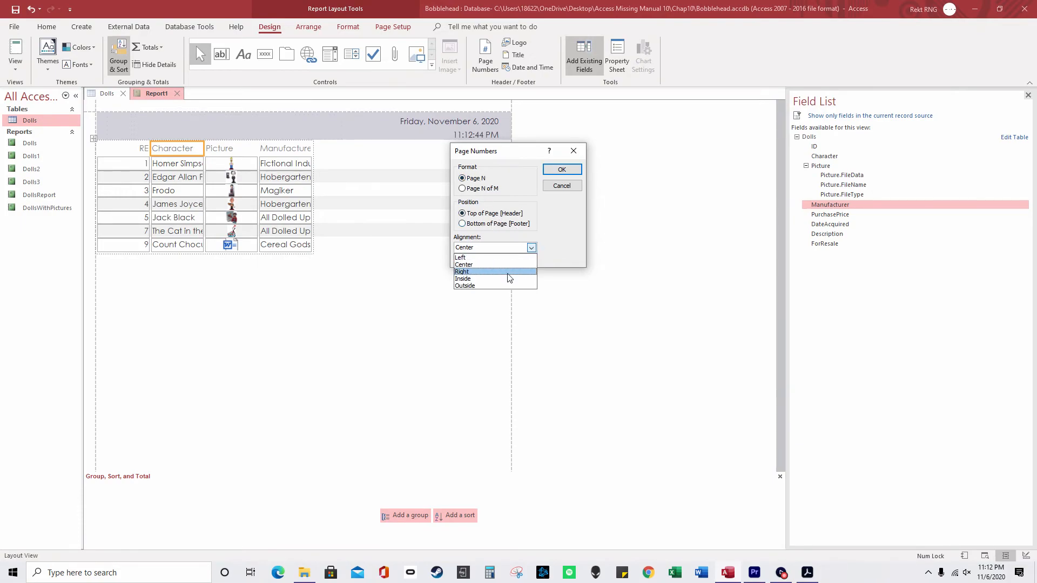
left_click(513, 272)
left_click(559, 170)
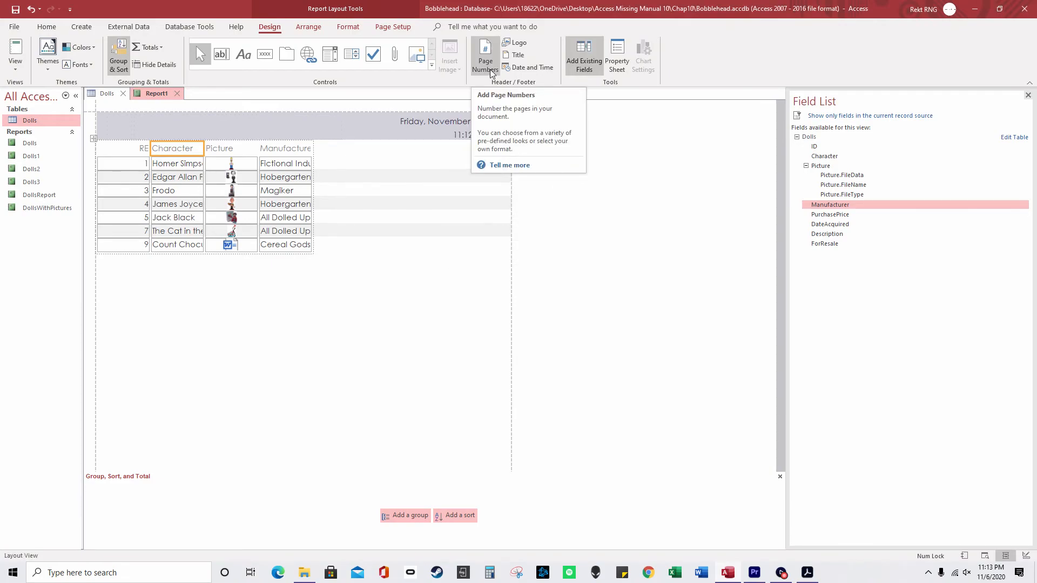
Add a title to the report header and set its text to "Dolls".
left_click(514, 55)
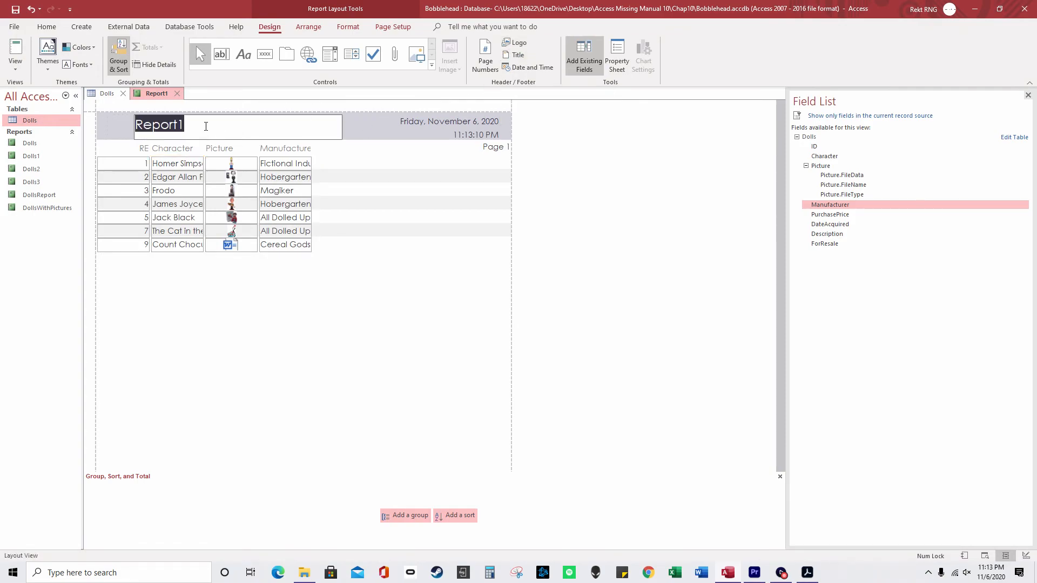
type("Dolls")
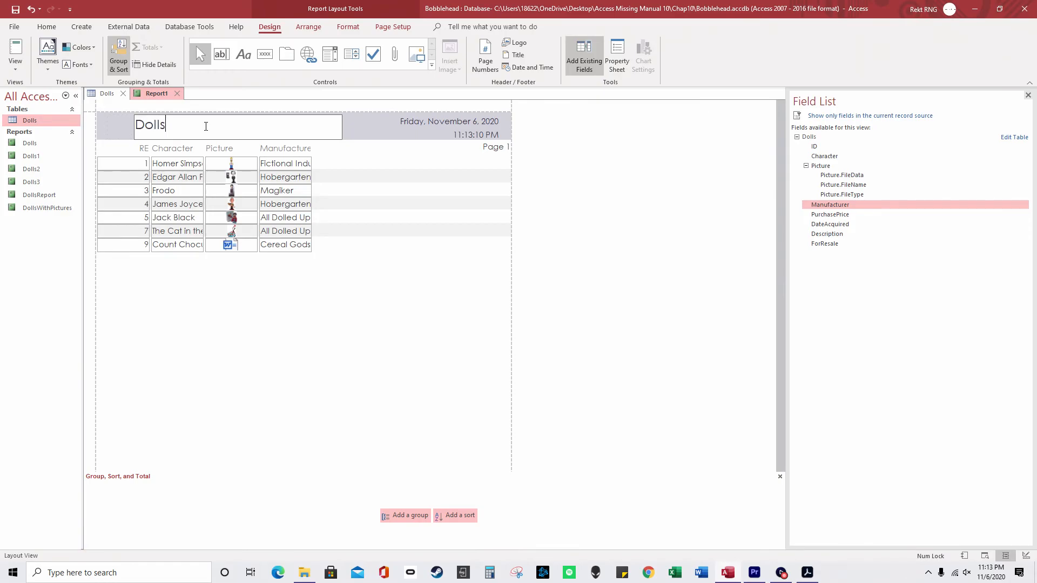
left_click(414, 218)
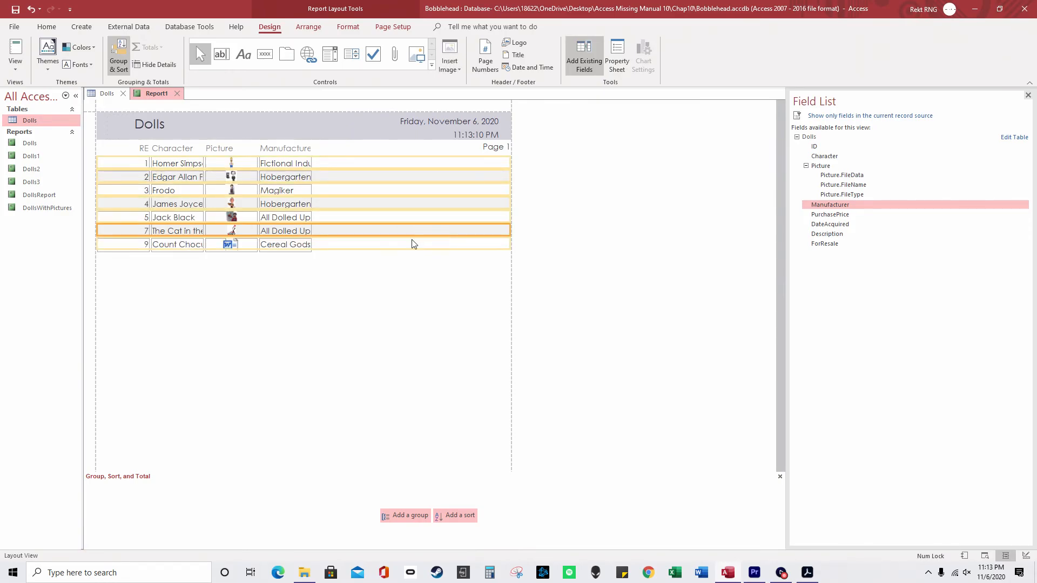
Insert the "access youtube" picture from the Desktop folder as the report's logo.
left_click(519, 43)
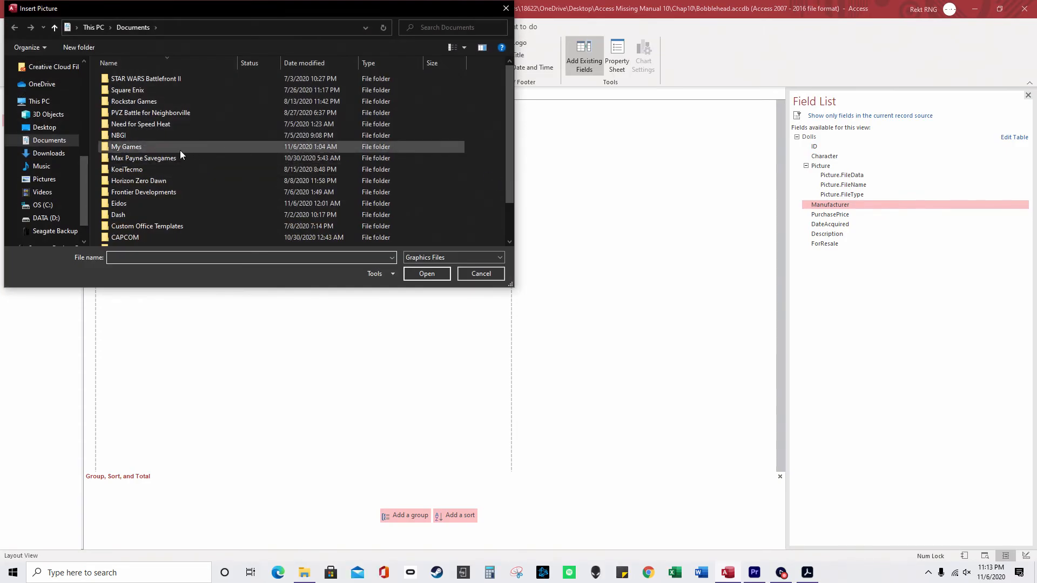
left_click(52, 129)
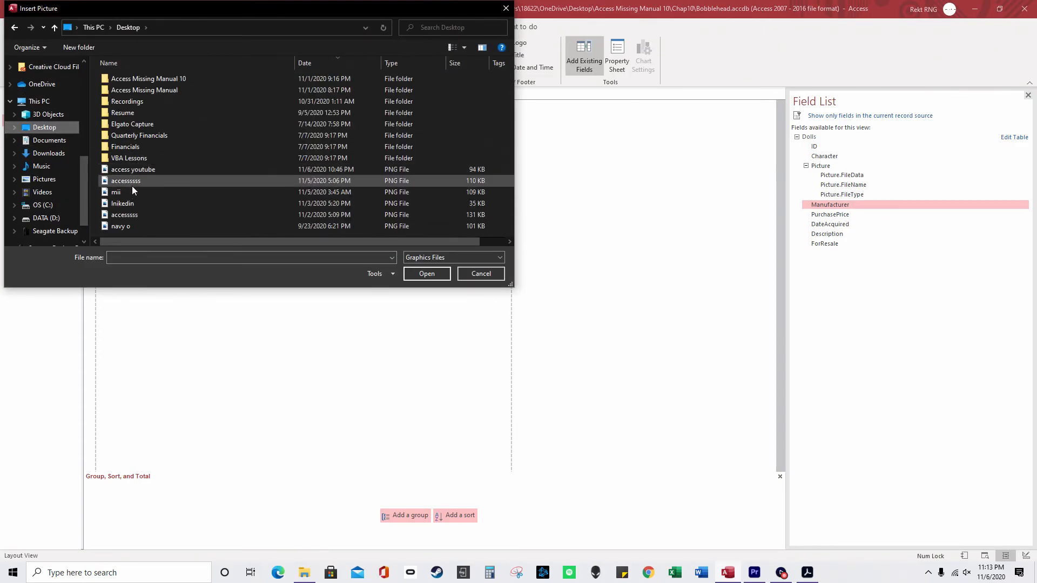
double_click(139, 169)
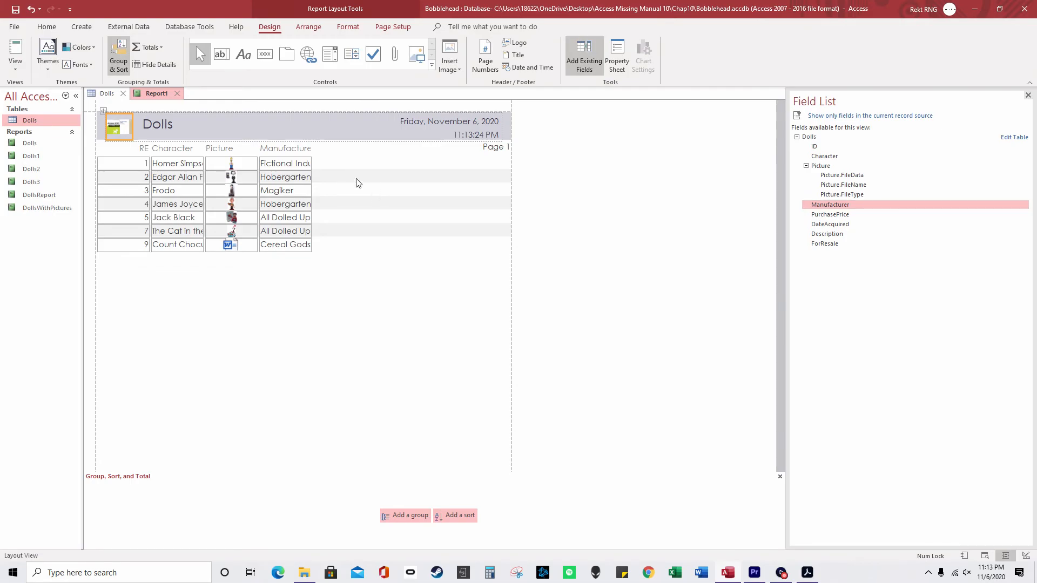
Look at the report's print settings and close them without printing.
left_click(14, 27)
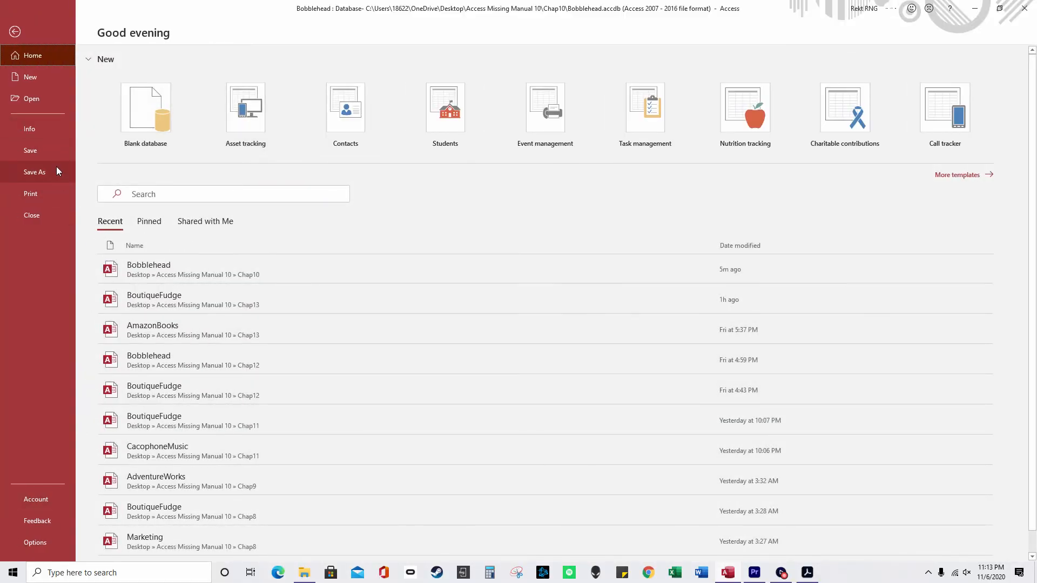
left_click(13, 34)
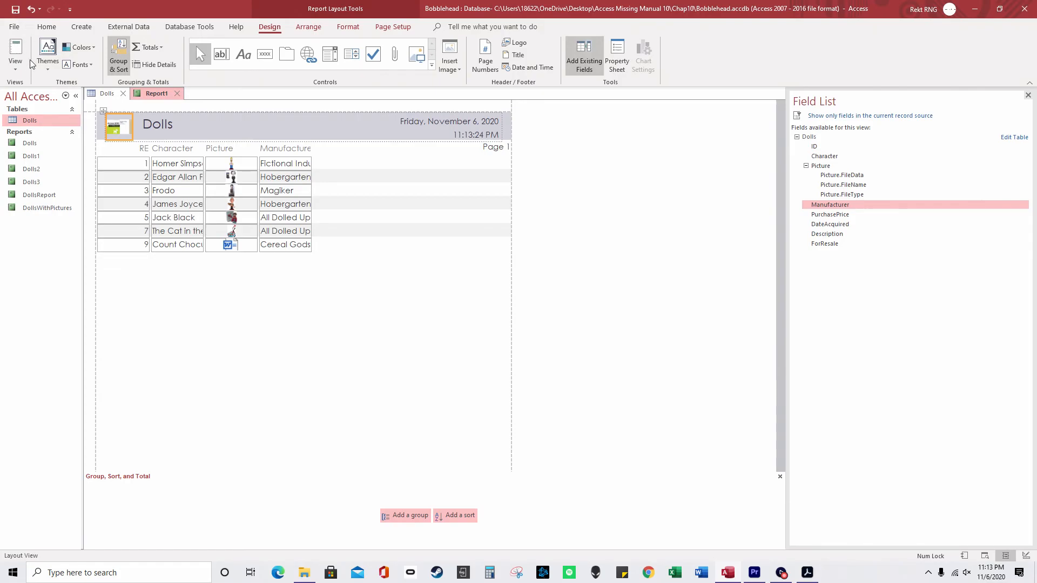
left_click(13, 27)
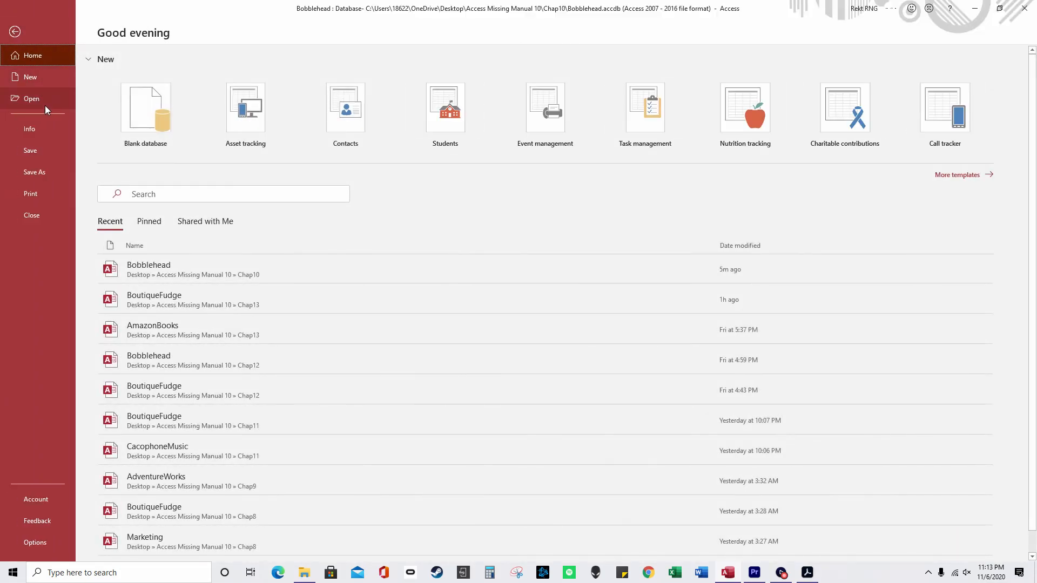
left_click(14, 32)
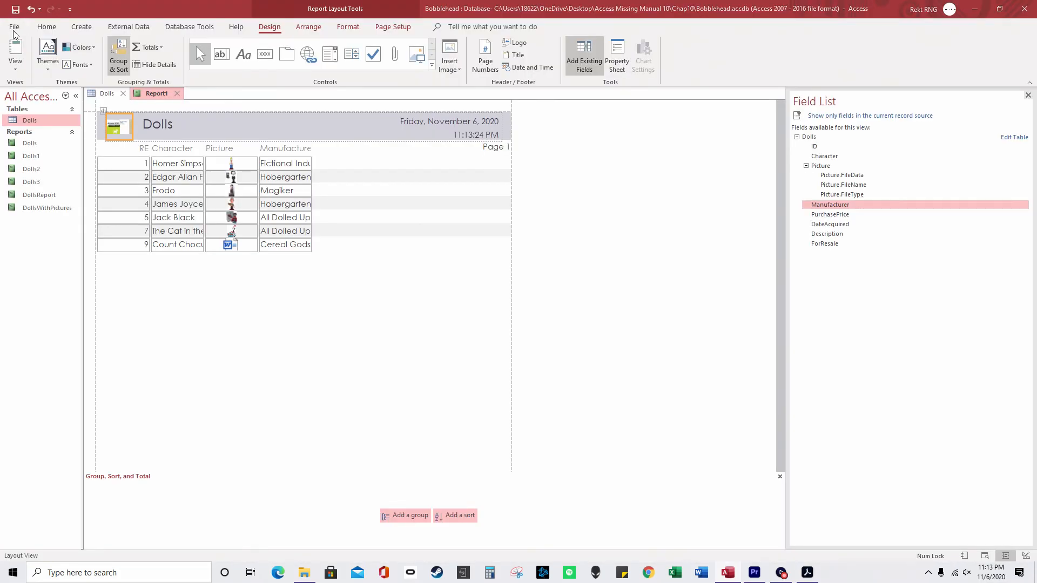
key("ctrl+p")
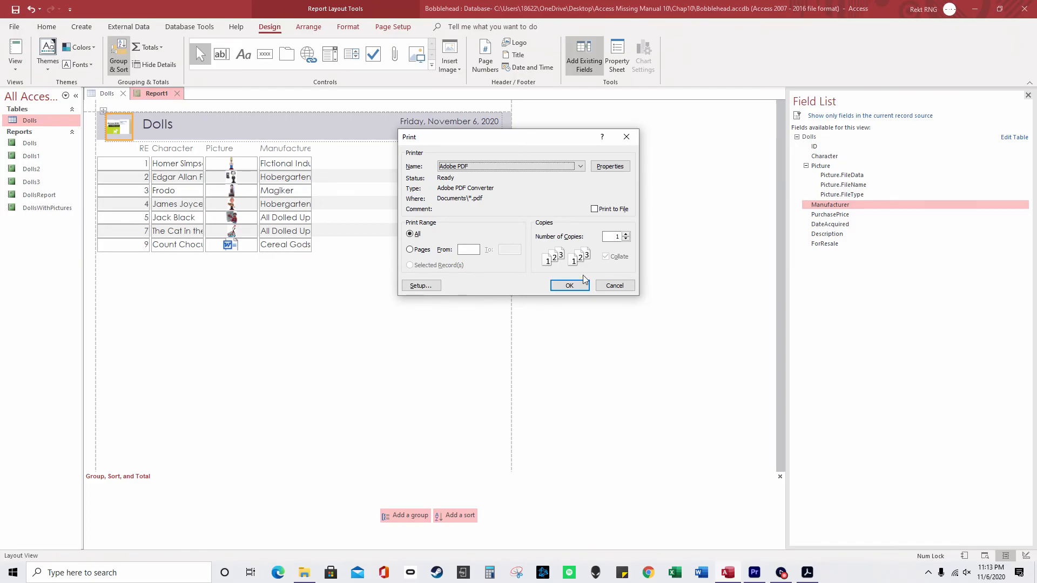
left_click(615, 285)
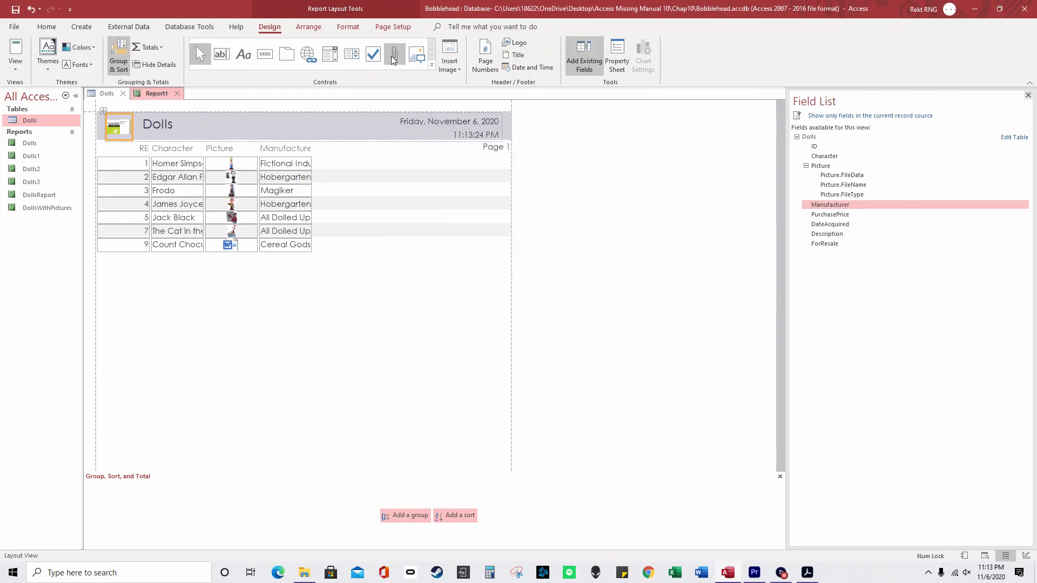
left_click(371, 29)
left_click(349, 28)
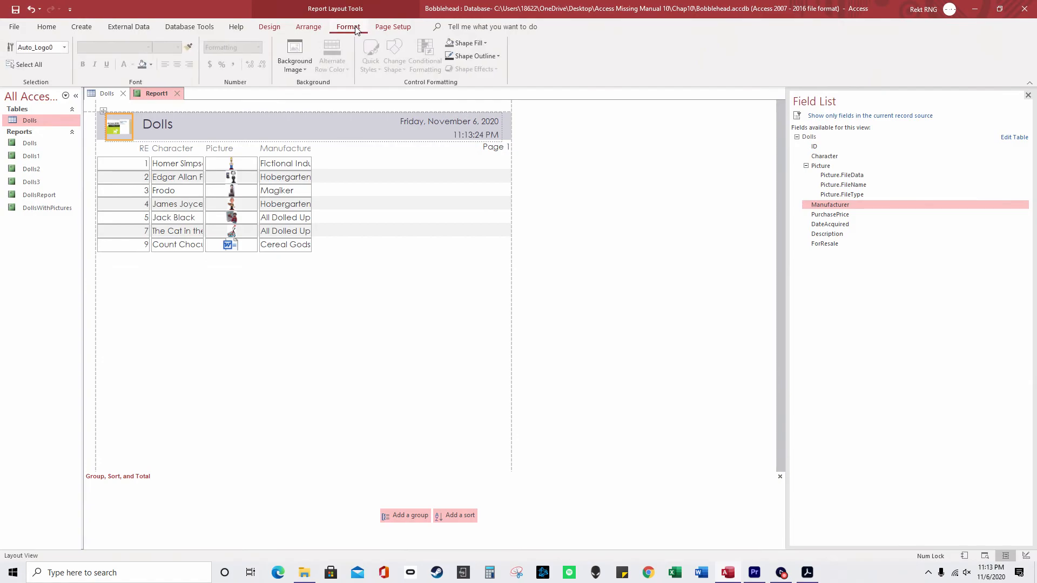
left_click(308, 27)
left_click(275, 29)
left_click(15, 27)
left_click(12, 32)
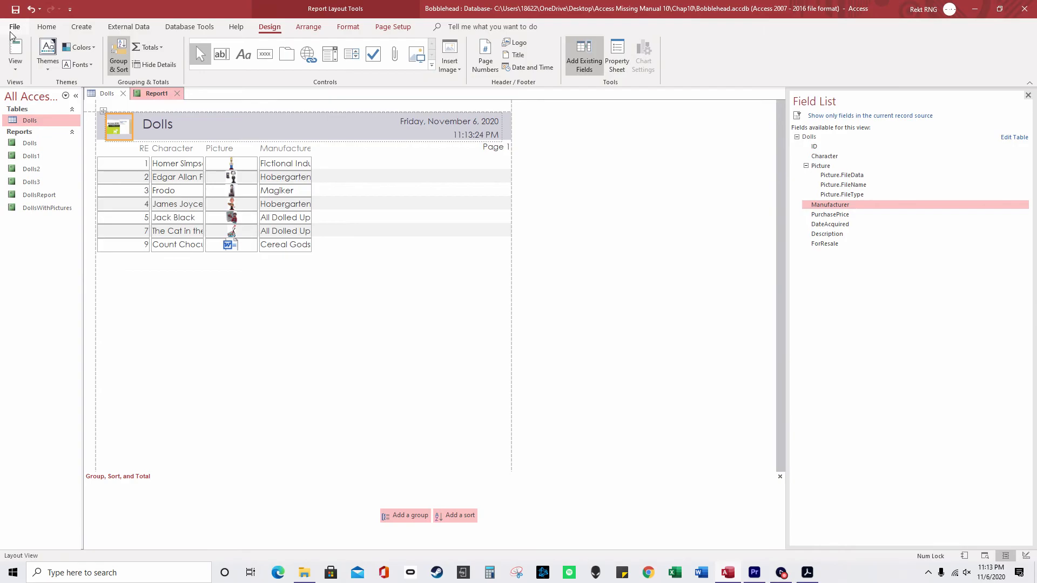
Examine the data types available for the Picture field in the Dolls table's Design View, and return to Datasheet View.
left_click(106, 94)
right_click(110, 95)
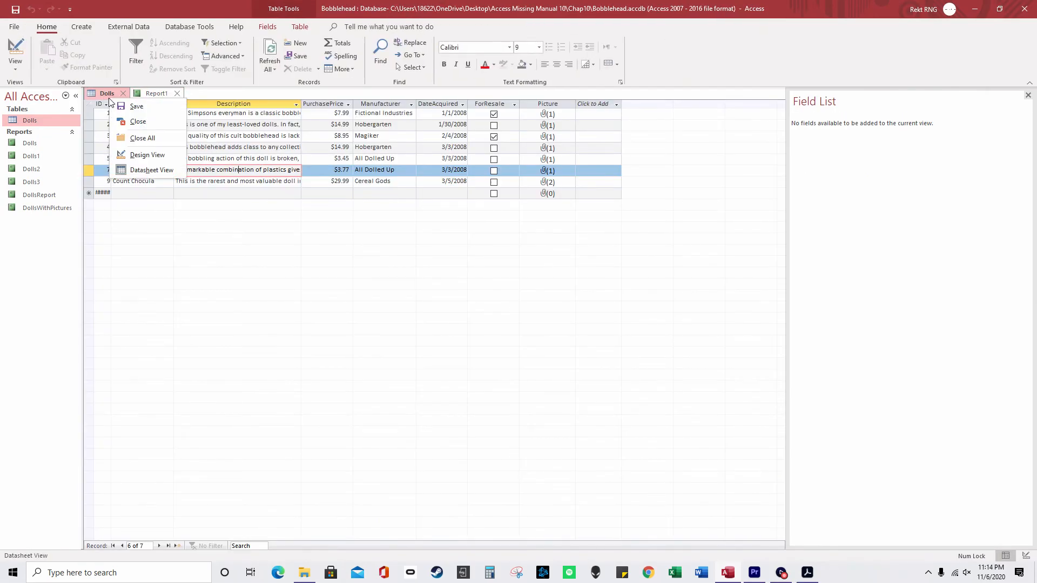
left_click(145, 153)
left_click(489, 326)
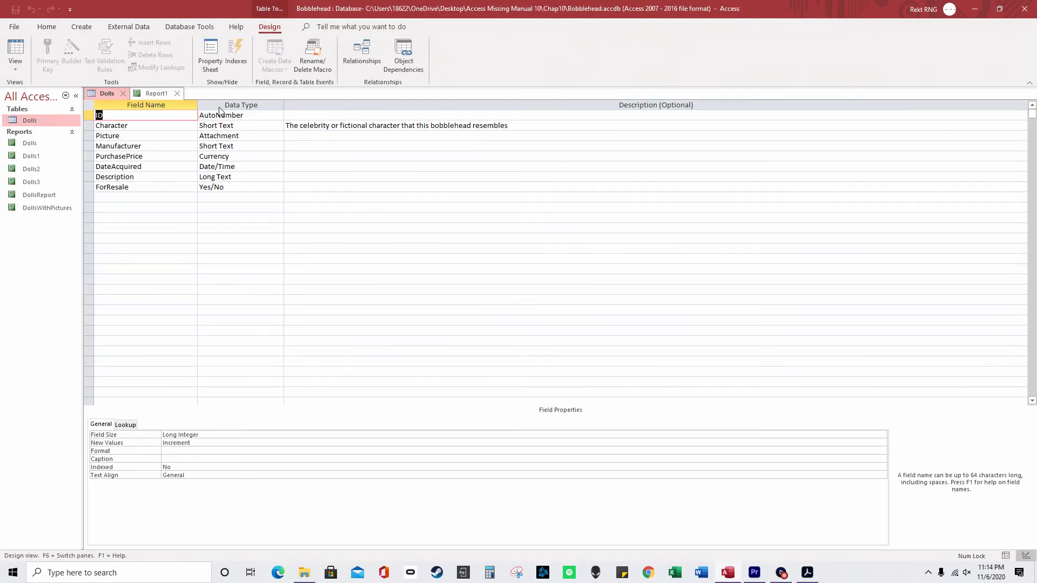
left_click(273, 135)
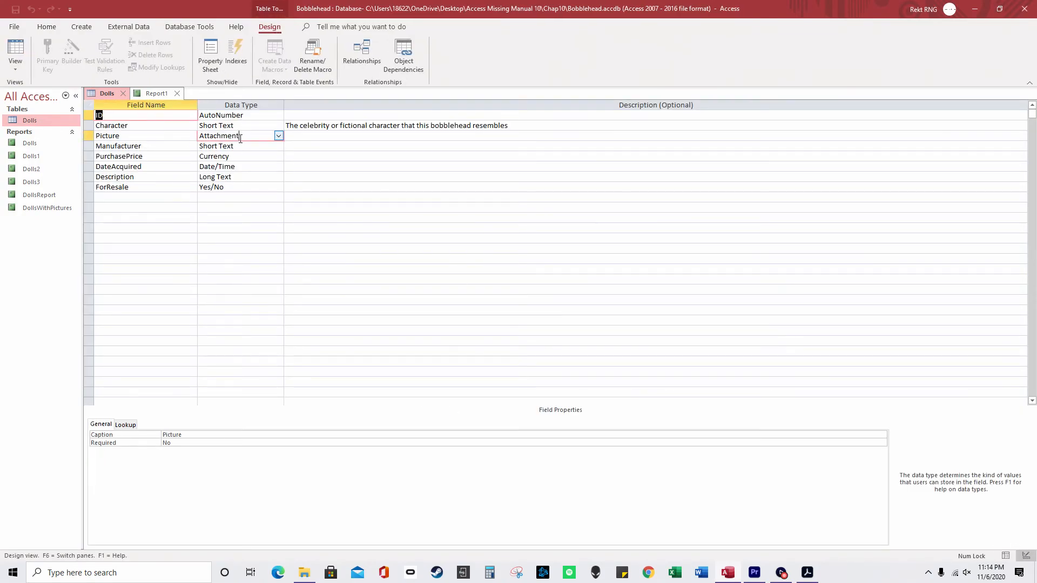
left_click(279, 137)
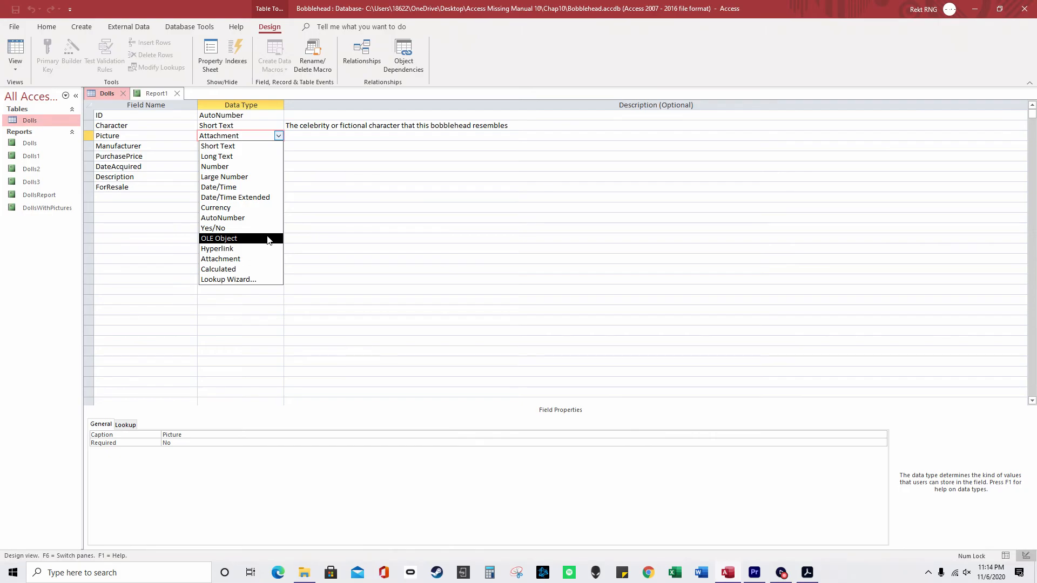
left_click(183, 176)
left_click(179, 145)
right_click(114, 94)
left_click(151, 159)
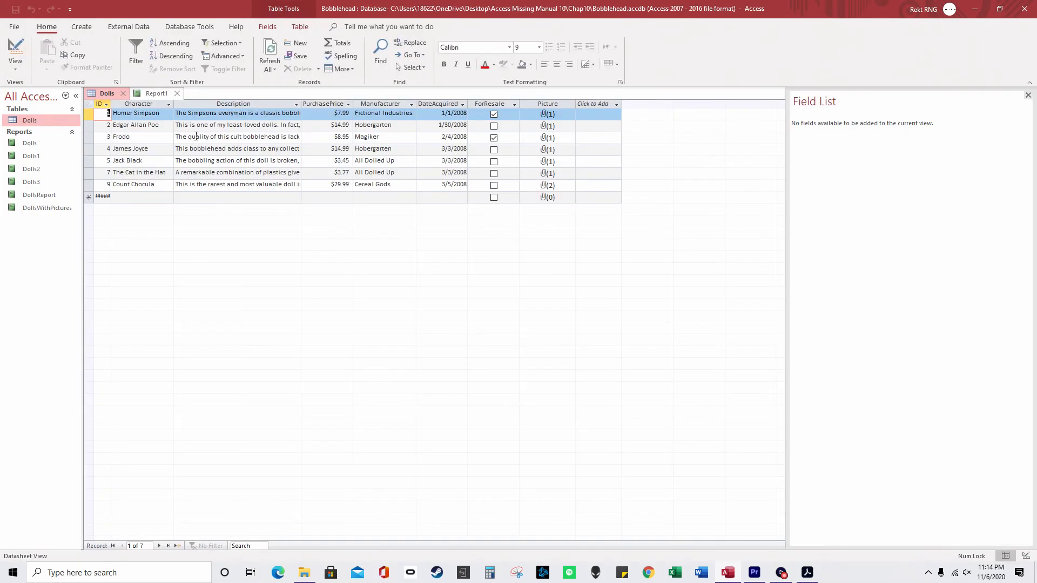
Close the Field List and look at the Picture attachments of the first and fourth Dolls records, including the file chooser, without adding a file.
left_click(543, 115)
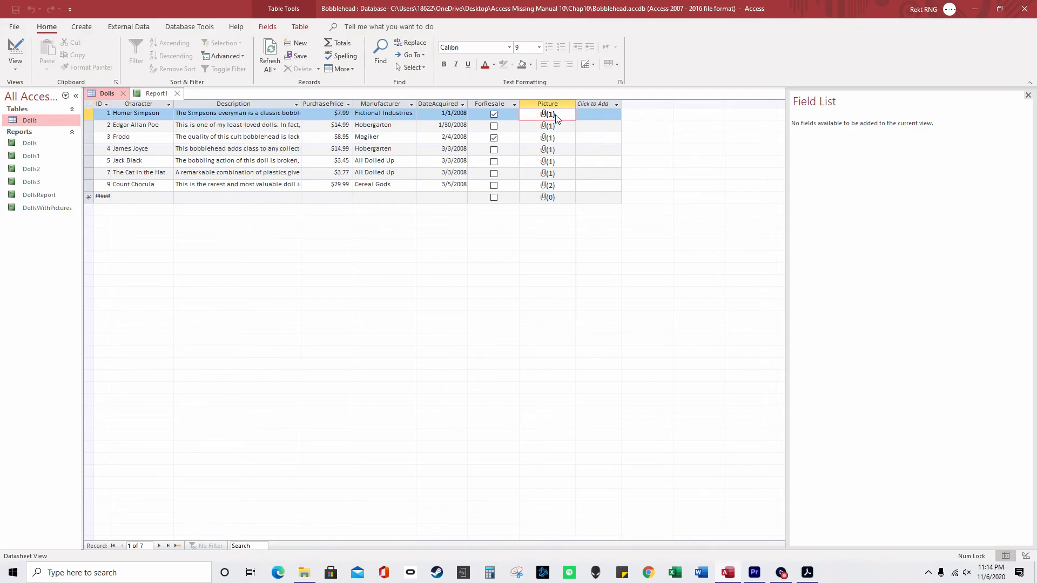
left_click(1028, 95)
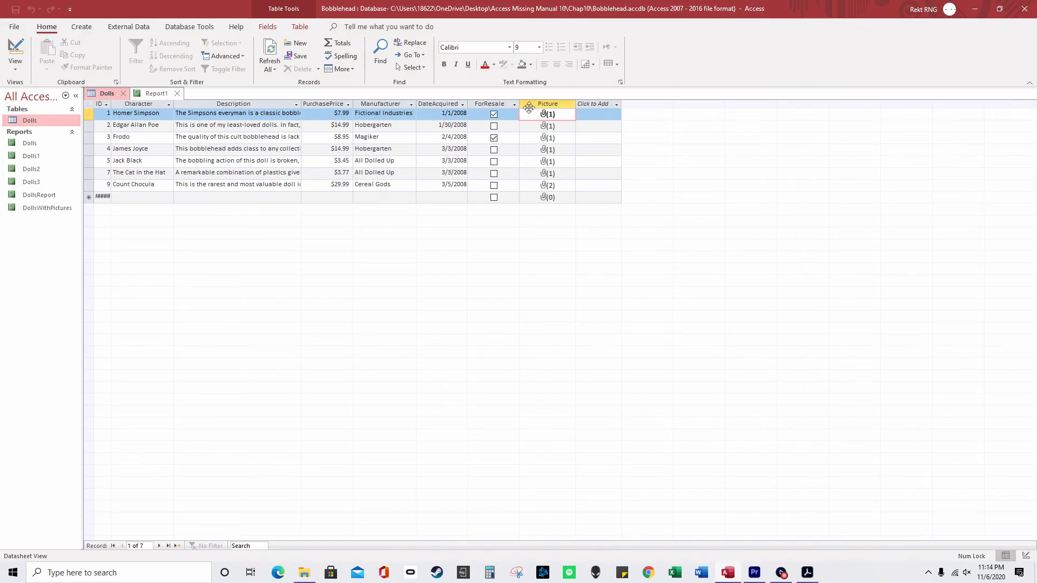
right_click(548, 119)
left_click(599, 221)
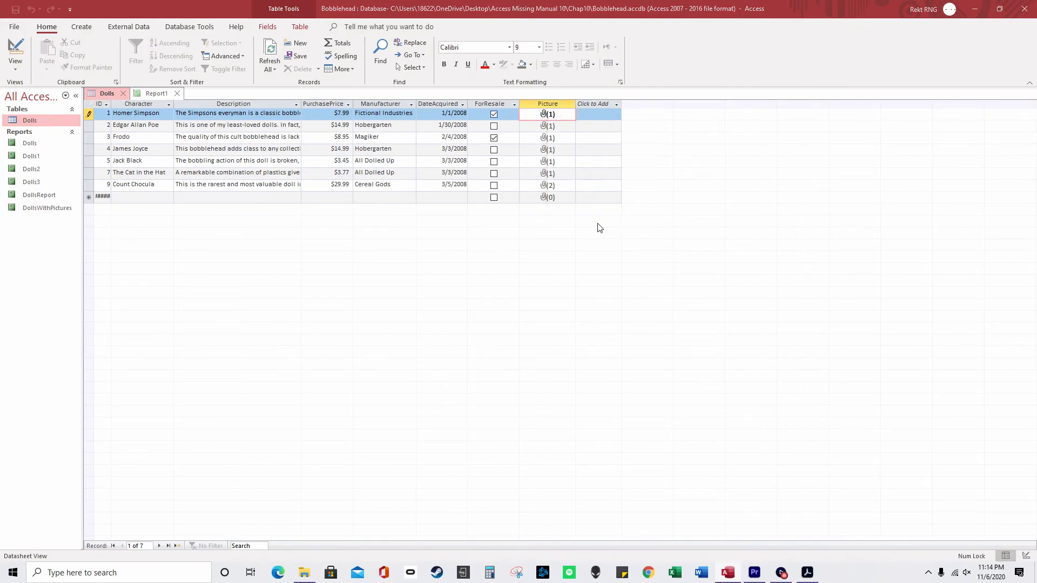
left_click(543, 250)
left_click(600, 252)
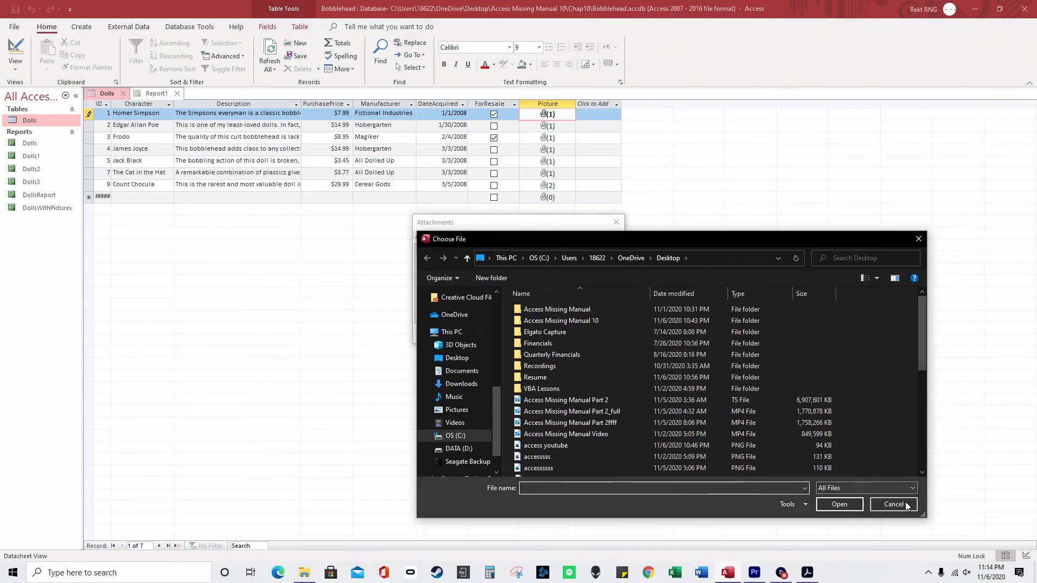
key("Escape")
left_click(616, 222)
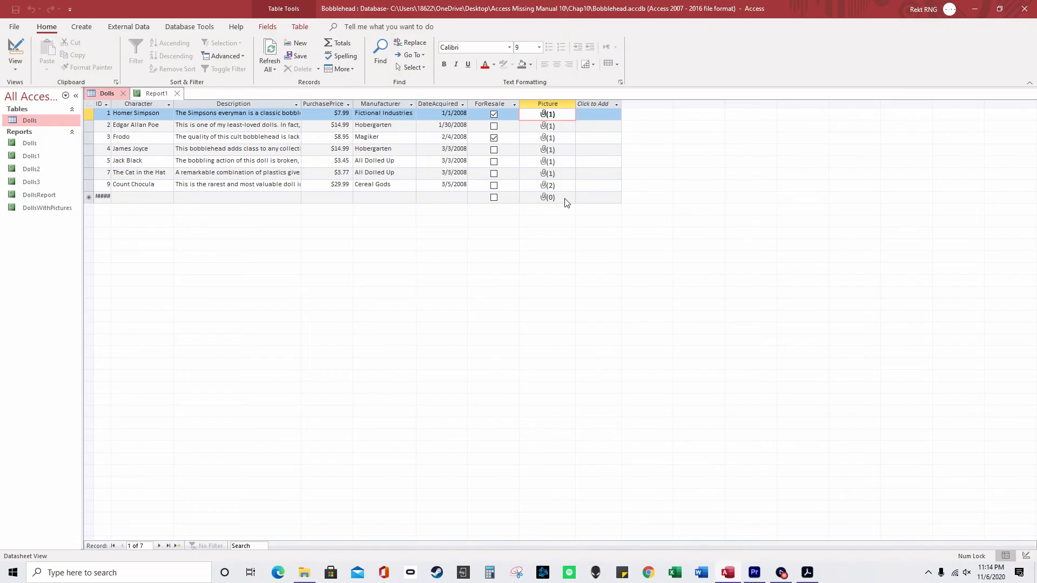
double_click(561, 153)
left_click(619, 223)
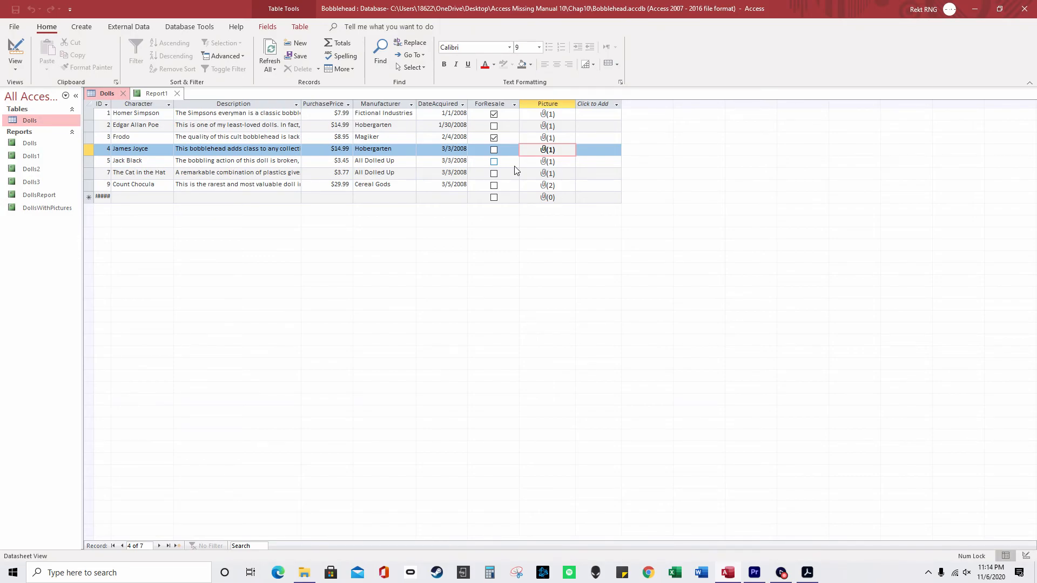
In Report1, move the entire Character column past the Picture column, and undo the stray move of the Picture heading.
left_click(154, 93)
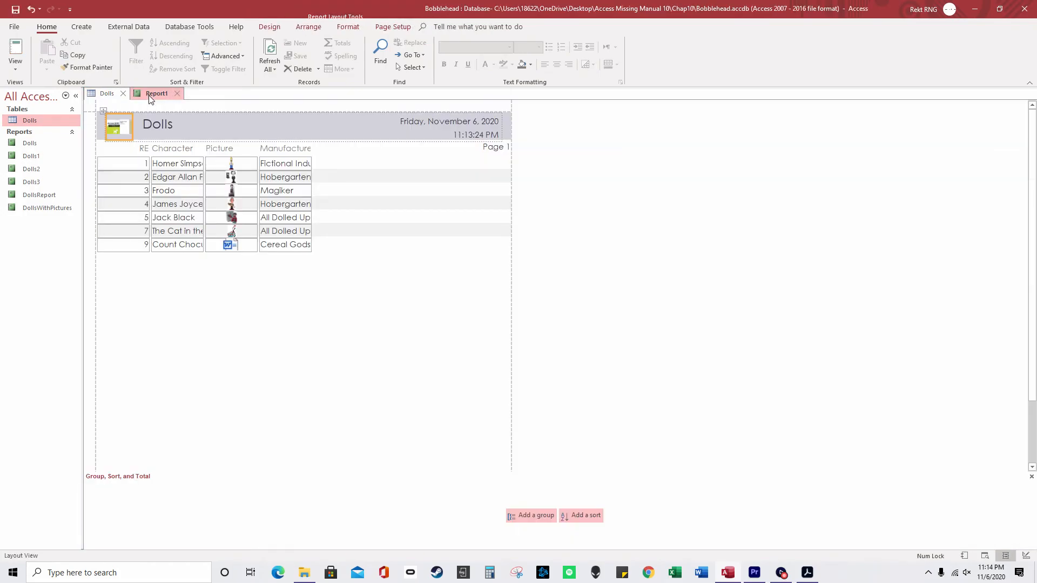
left_click(185, 160)
right_click(186, 151)
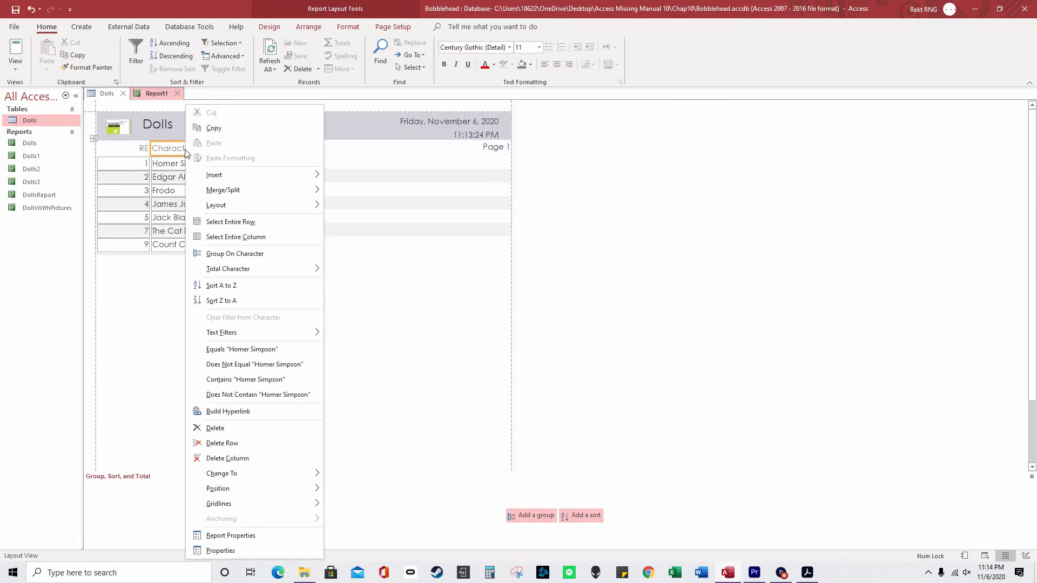
left_click(262, 240)
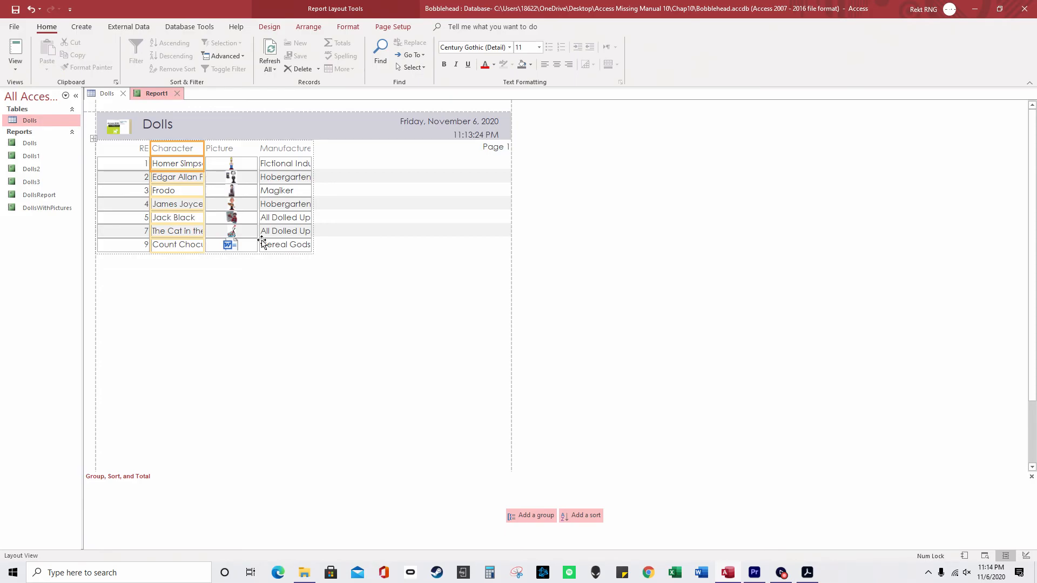
left_click_drag(195, 150, 250, 154)
left_click(192, 149)
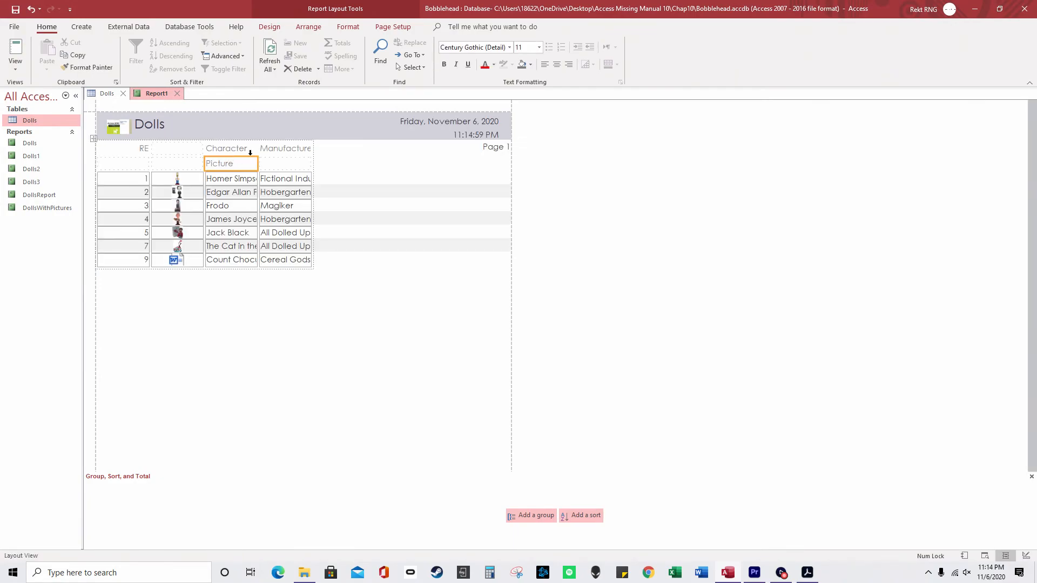
key("ctrl+z")
Move the entire Picture column back between the Character and Manufacturer columns.
right_click(190, 148)
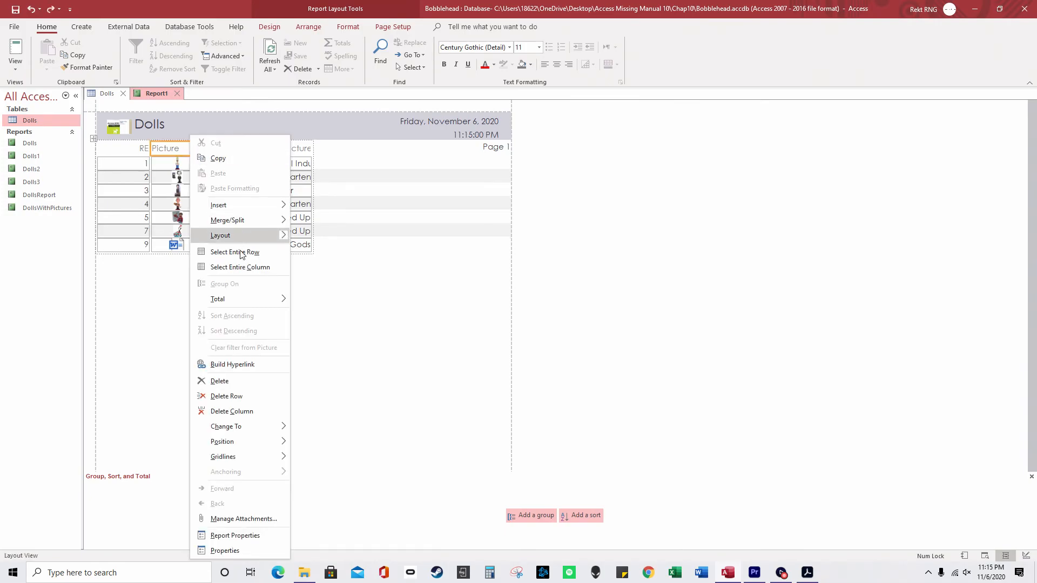
left_click(250, 267)
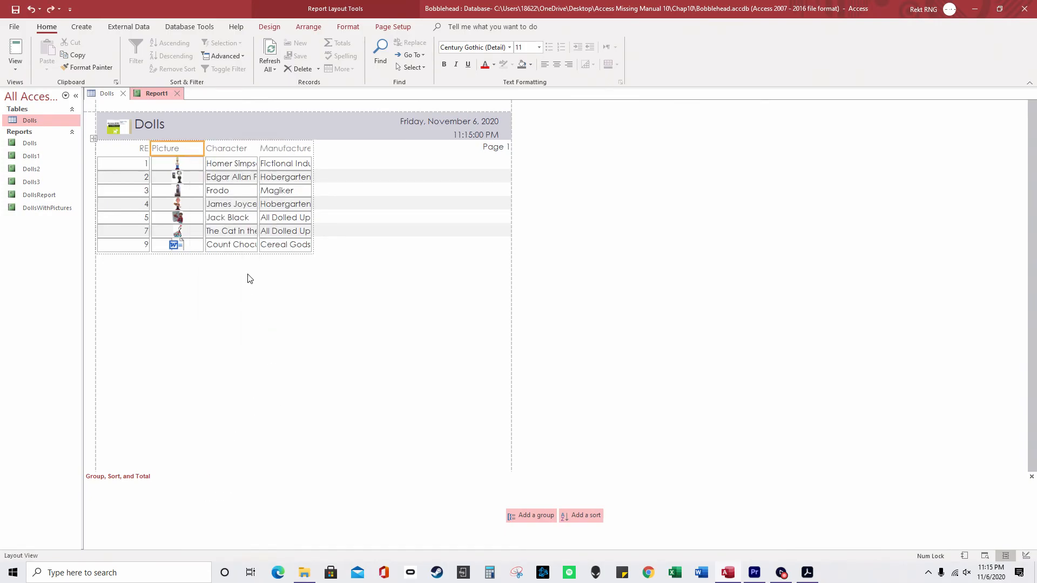
left_click_drag(181, 157, 259, 151)
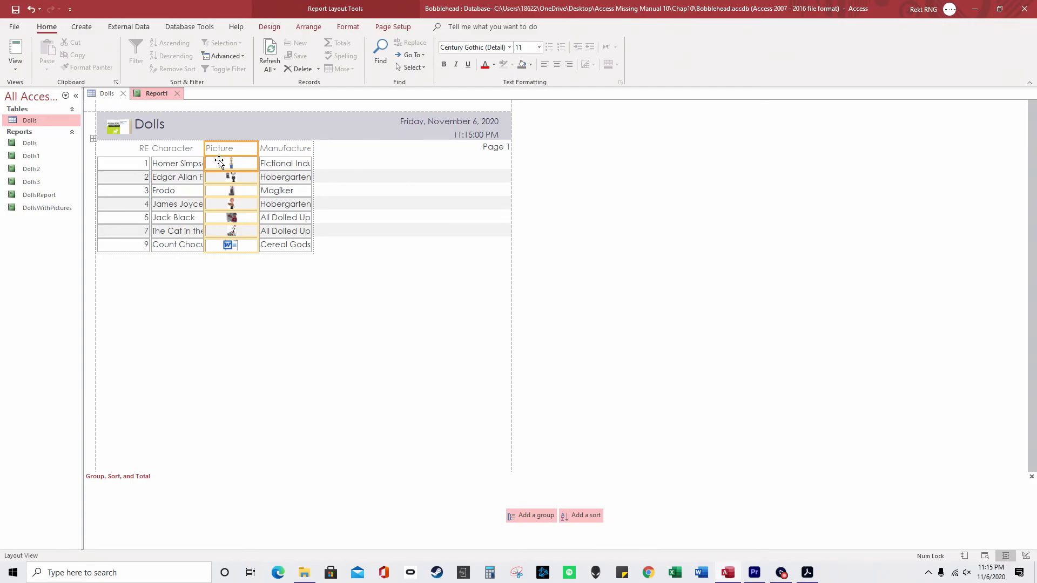
Delete the Picture column from the report and undo the deletion.
key("Delete")
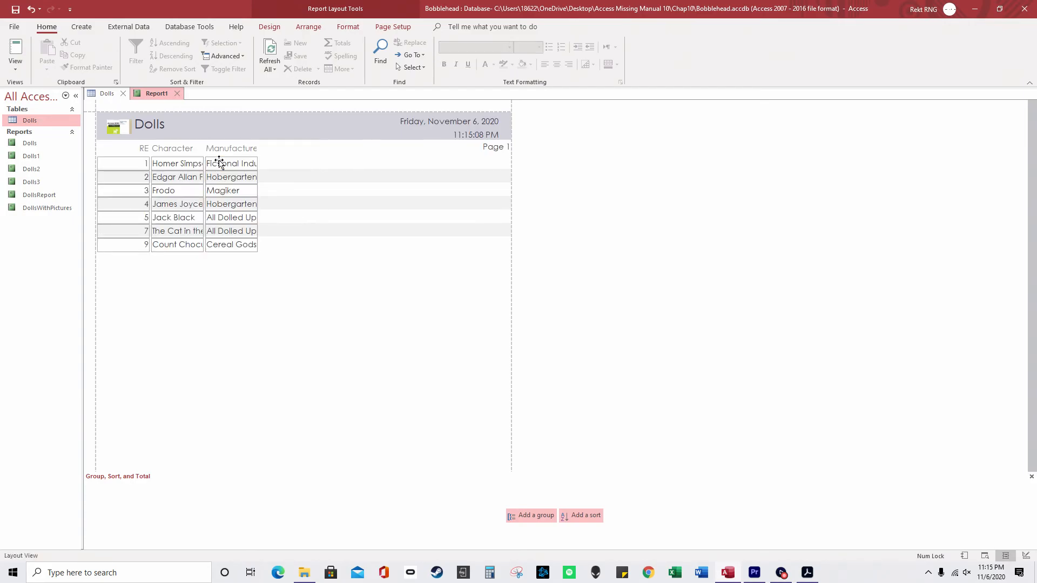
key("ctrl+z")
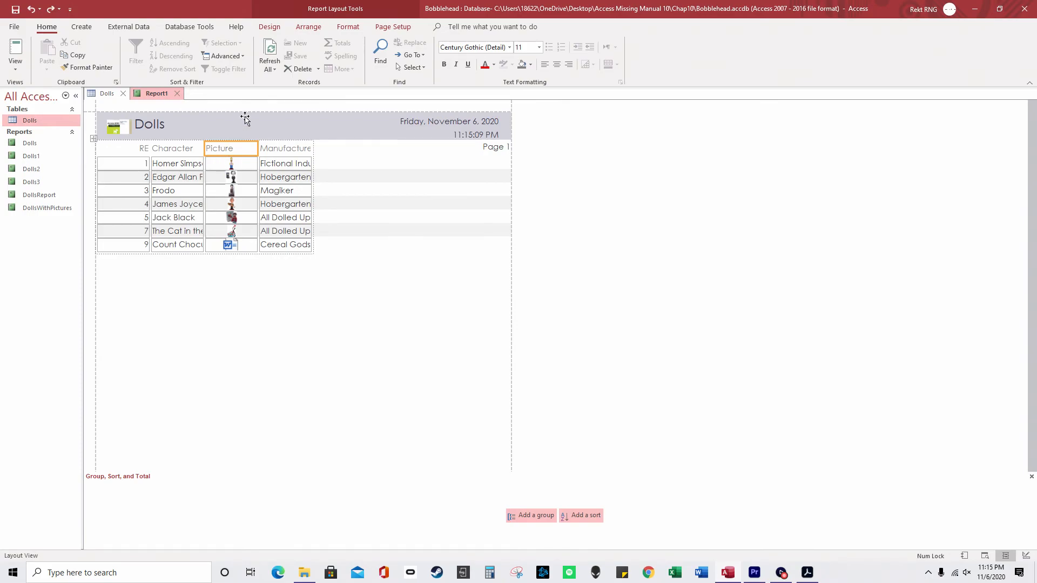
Set the report's page orientation to Landscape, and look at the Page Setup print options before cancelling them.
left_click(380, 30)
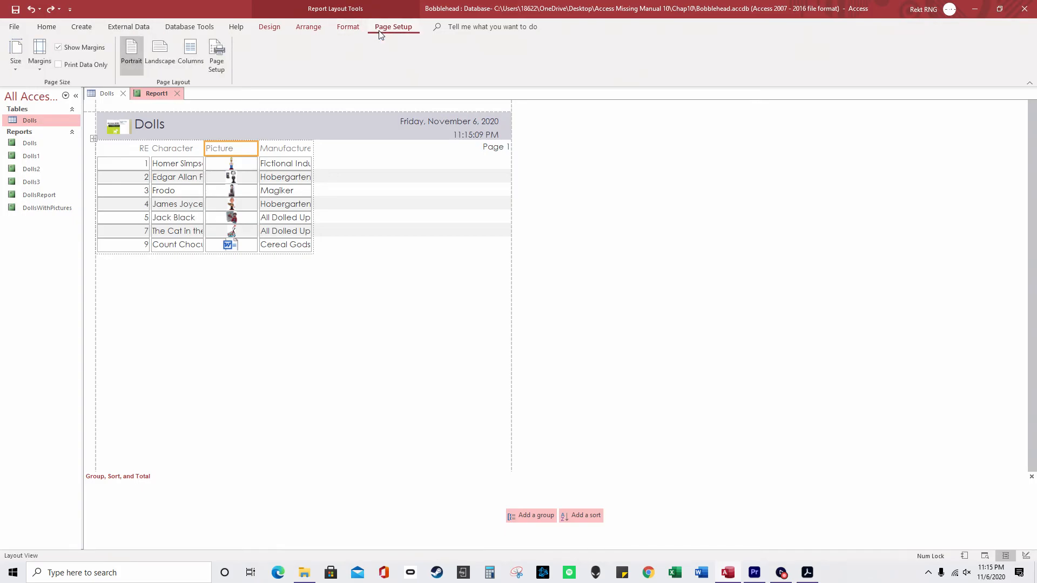
left_click(160, 59)
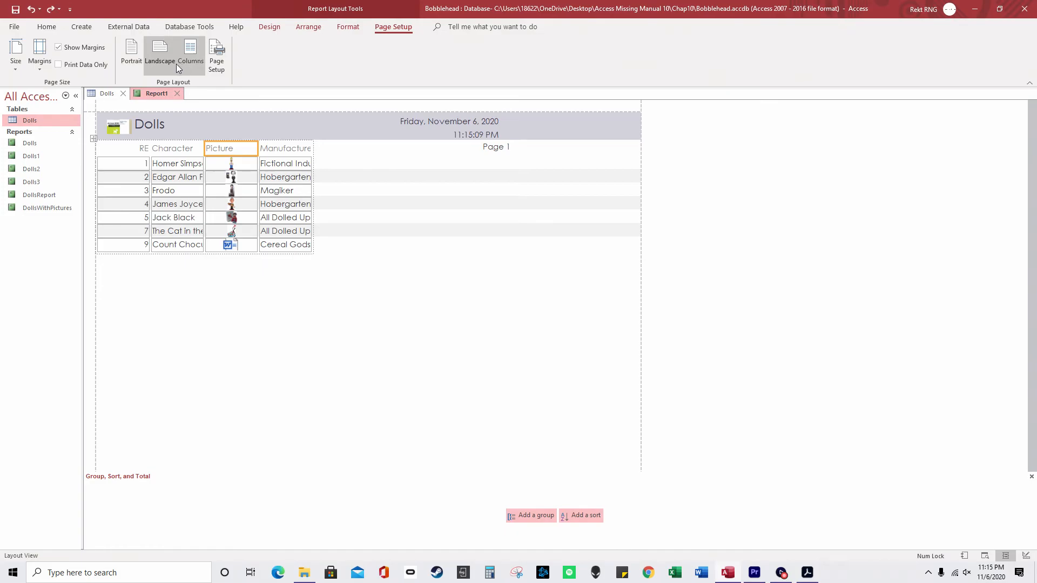
left_click(134, 63)
left_click(160, 63)
left_click(218, 64)
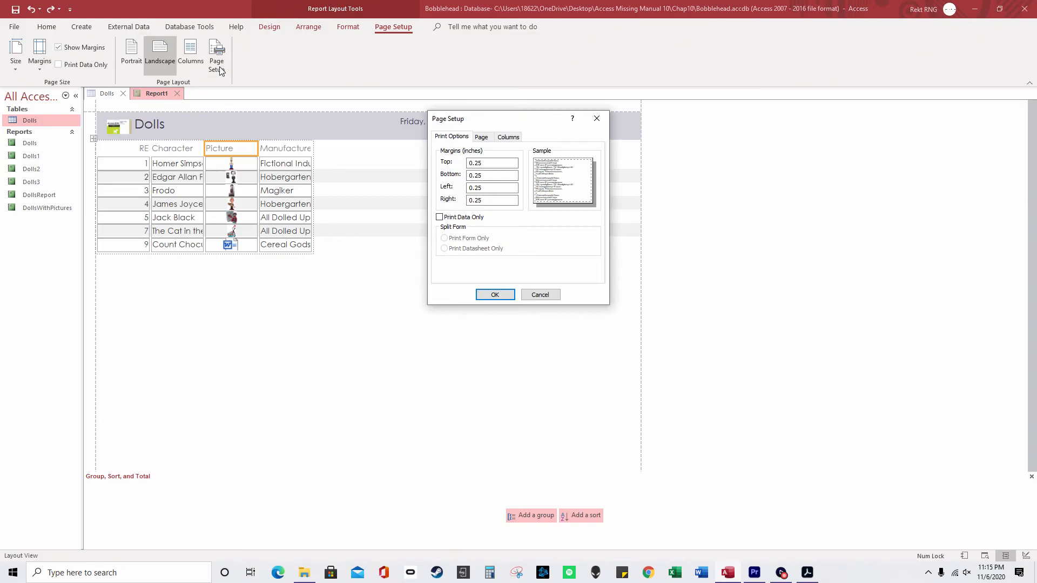
left_click(535, 296)
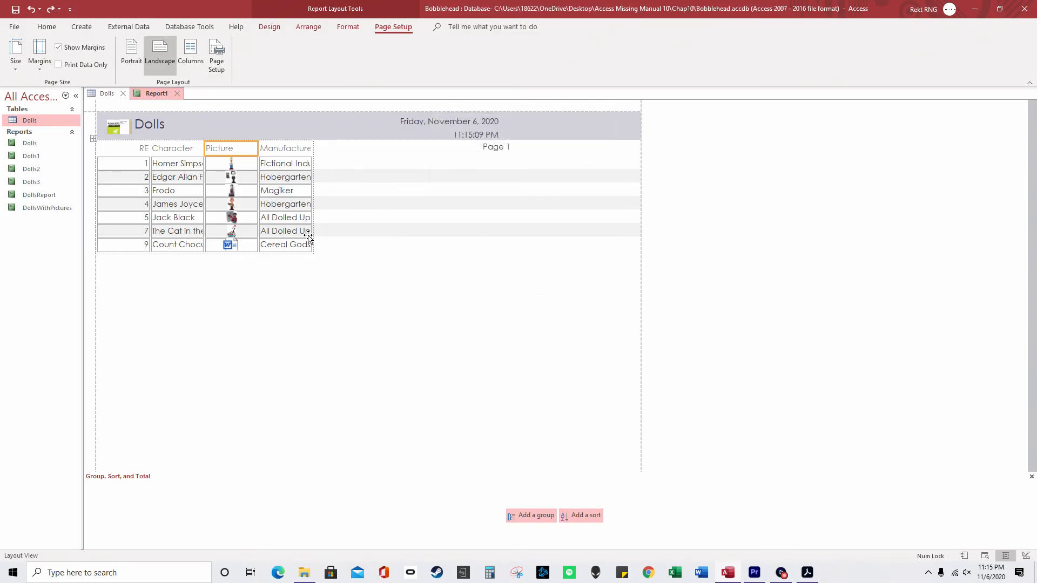
Look through the report layout and external data commands, and open the report's PDF or XPS export without publishing a file.
left_click(348, 28)
left_click(309, 28)
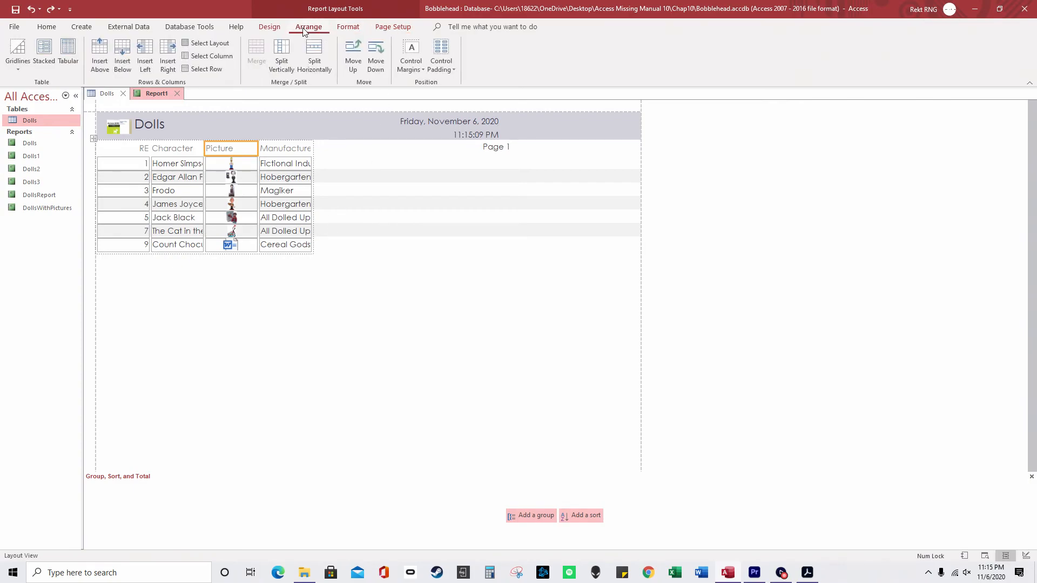
left_click(272, 29)
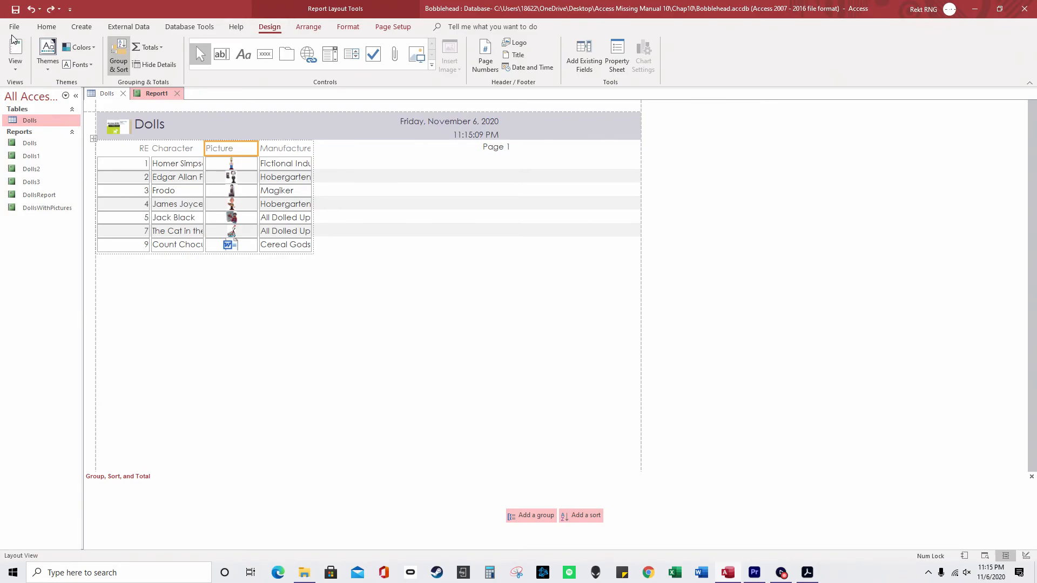
left_click(54, 28)
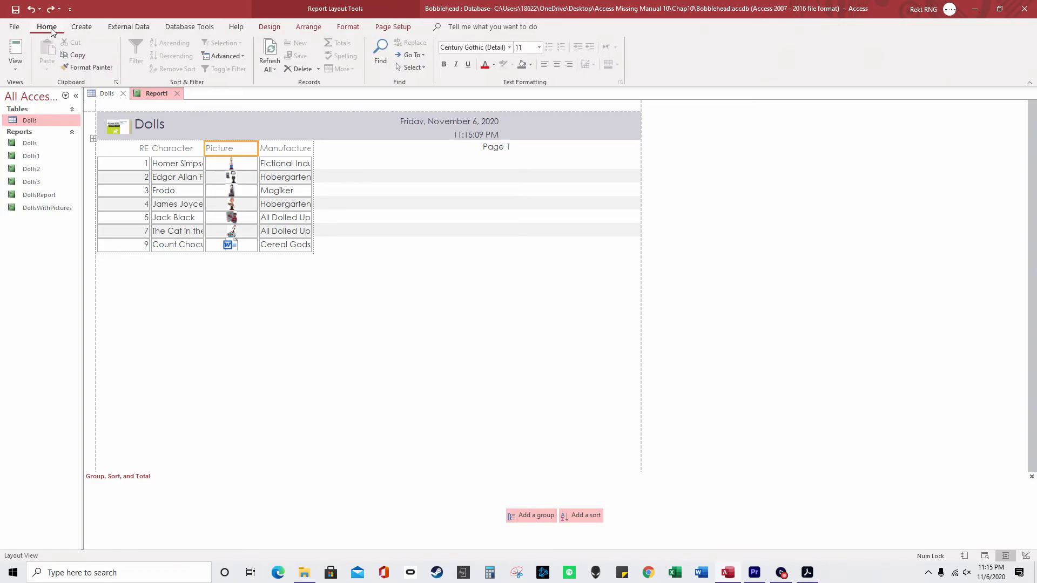
left_click(81, 28)
left_click(124, 30)
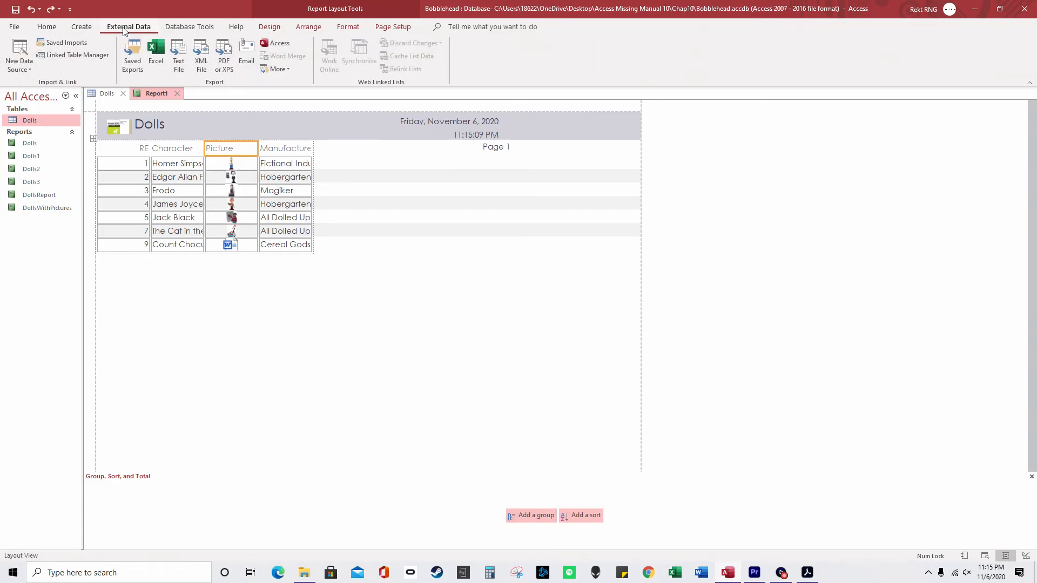
left_click(228, 70)
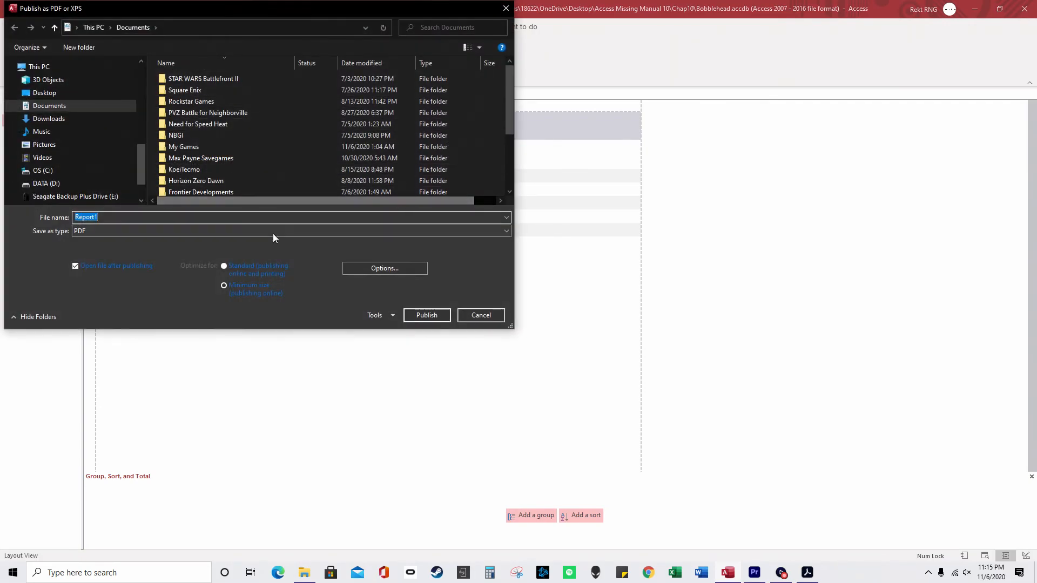
left_click(484, 318)
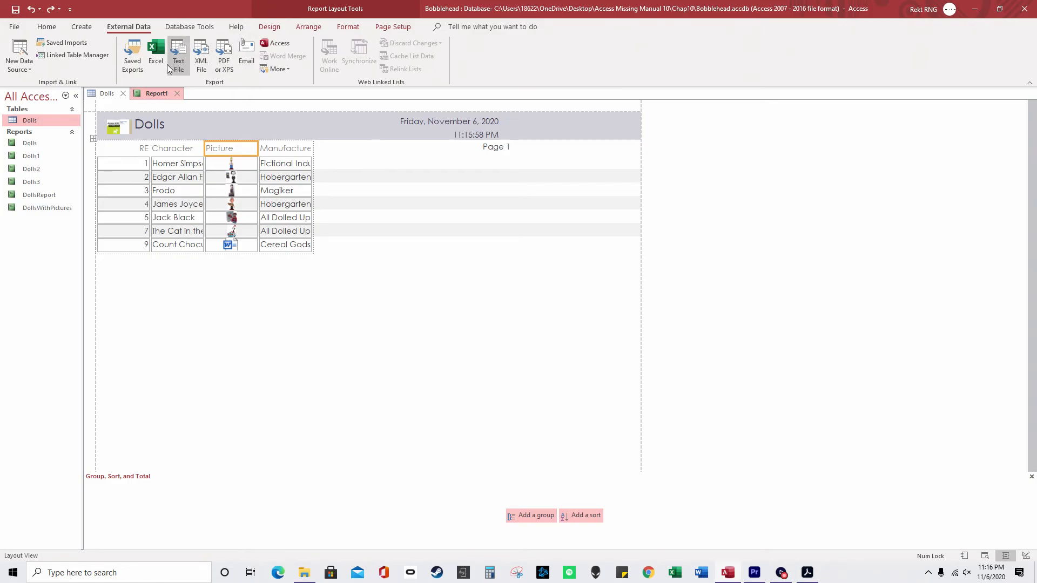
left_click(190, 26)
left_click(236, 26)
left_click(266, 27)
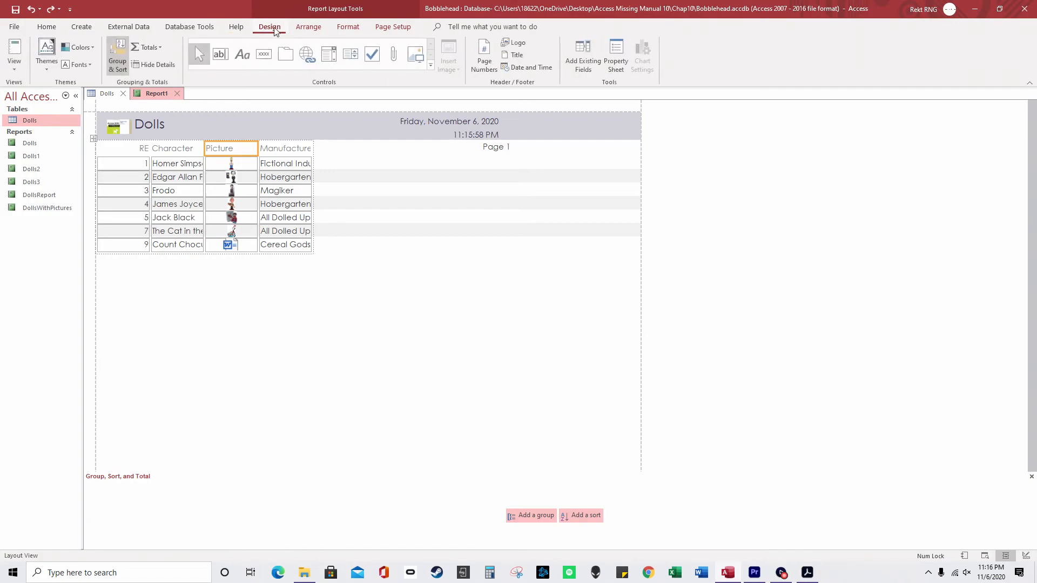
left_click(311, 27)
left_click(341, 28)
left_click(386, 28)
left_click(305, 28)
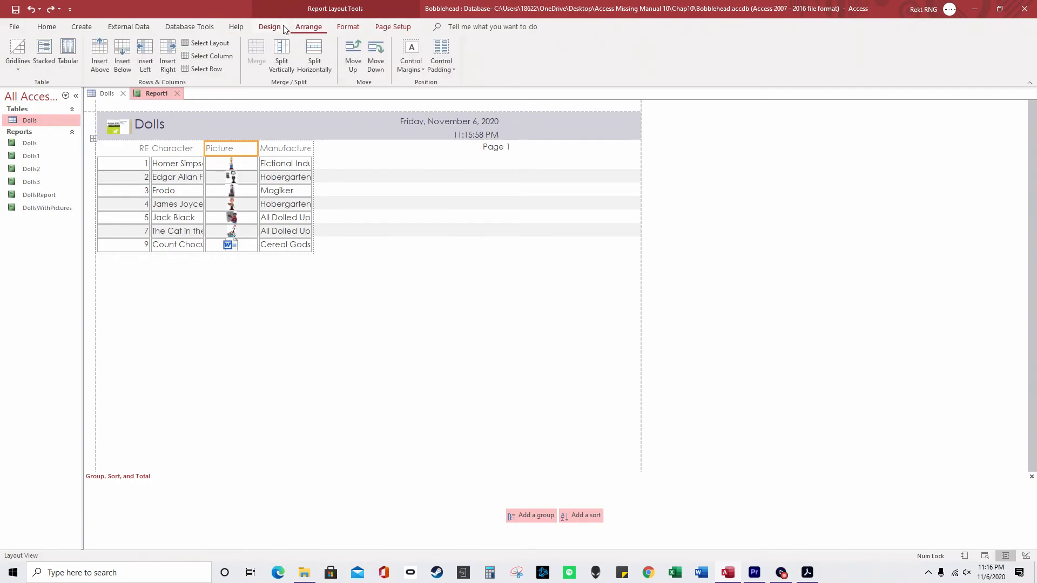
left_click(269, 27)
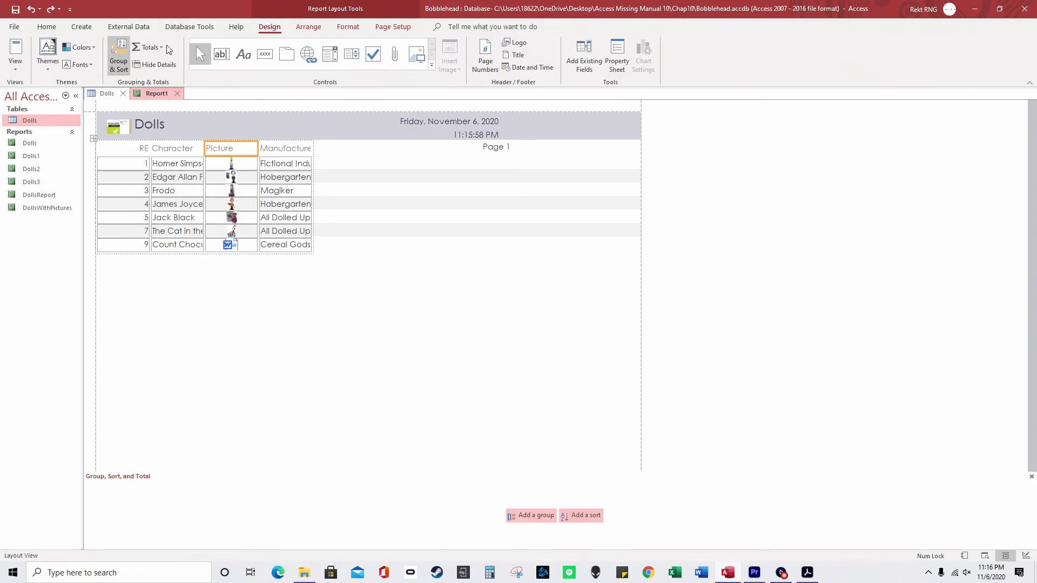
left_click(15, 27)
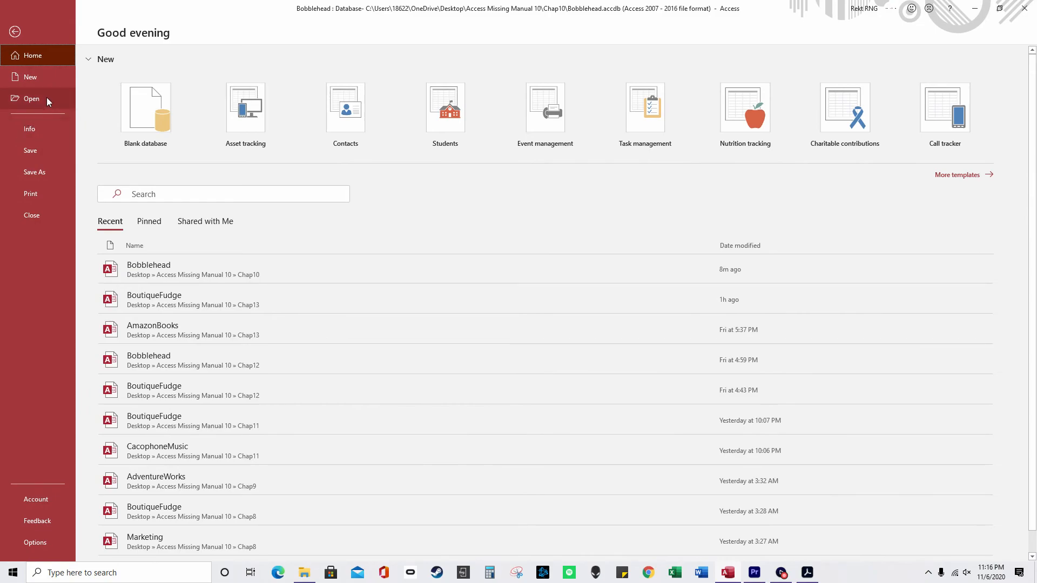
left_click(12, 31)
Save the report under the name Report1.
right_click(171, 95)
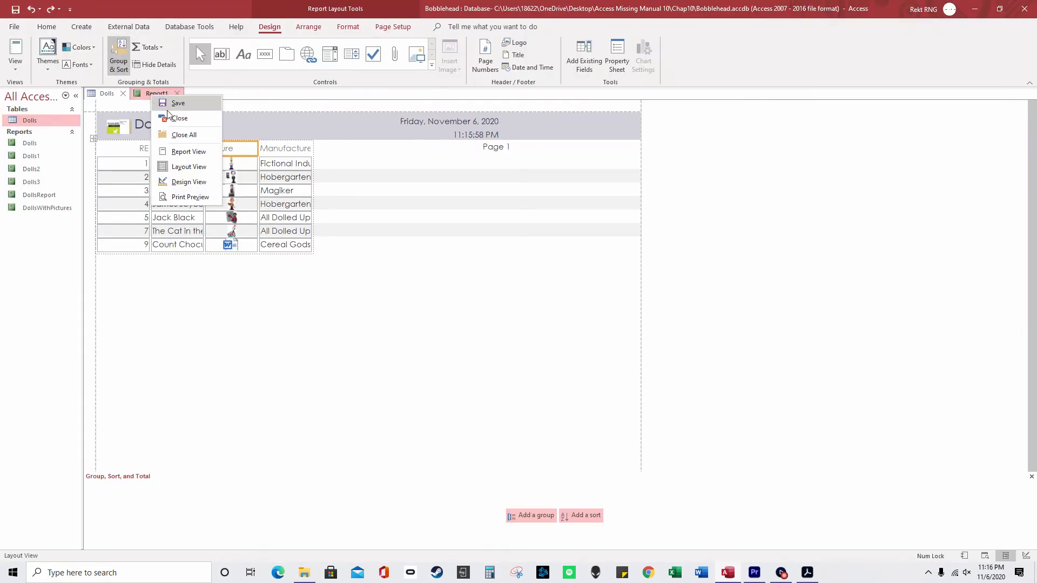
left_click(167, 103)
left_click(541, 222)
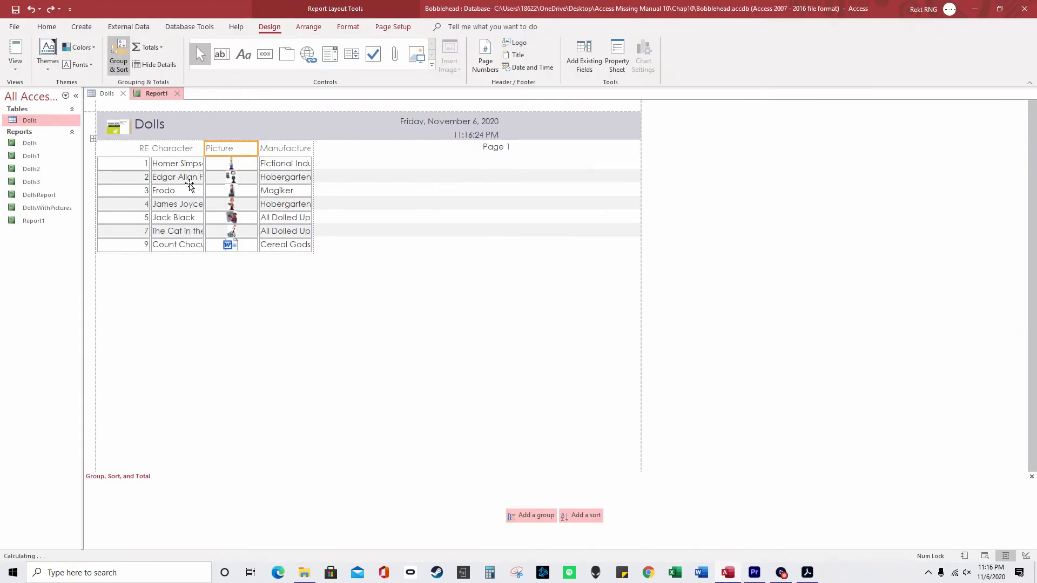
Show the saved Report1 in Print Preview and view its PDF or XPS export dialog without publishing.
left_click(38, 222)
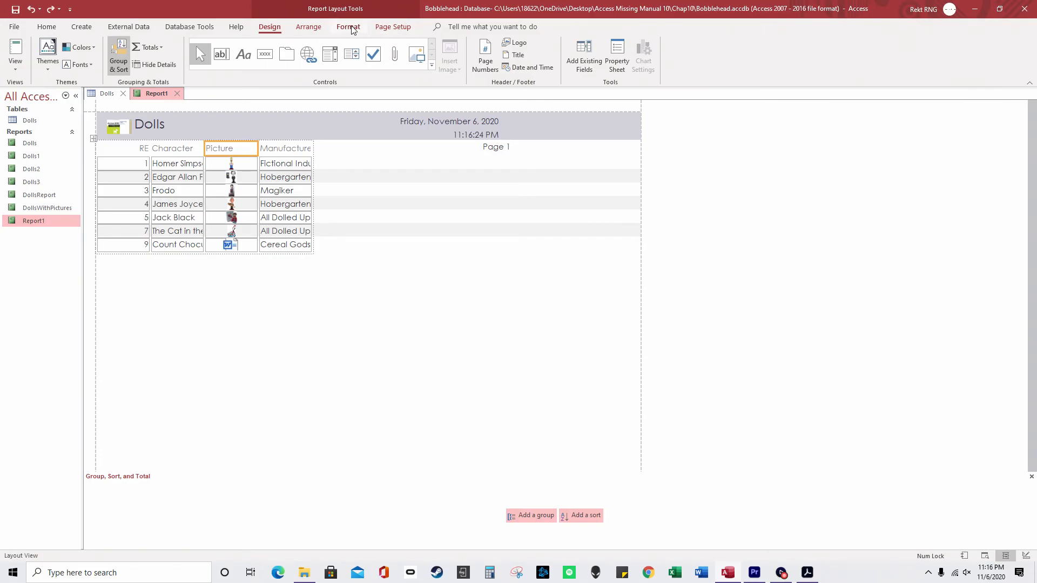
left_click(14, 27)
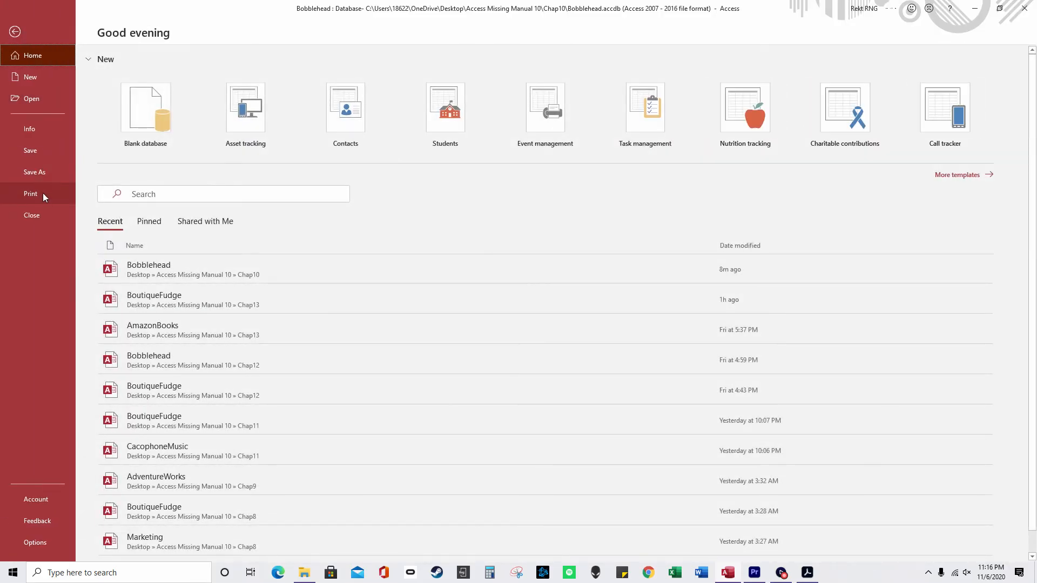
left_click(42, 192)
left_click(182, 163)
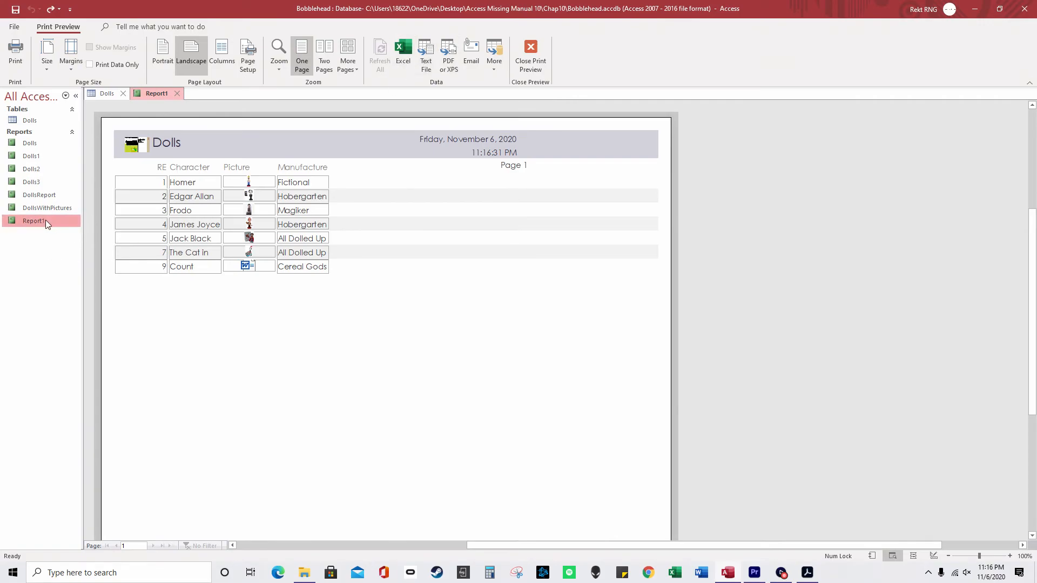
left_click(446, 63)
left_click(482, 314)
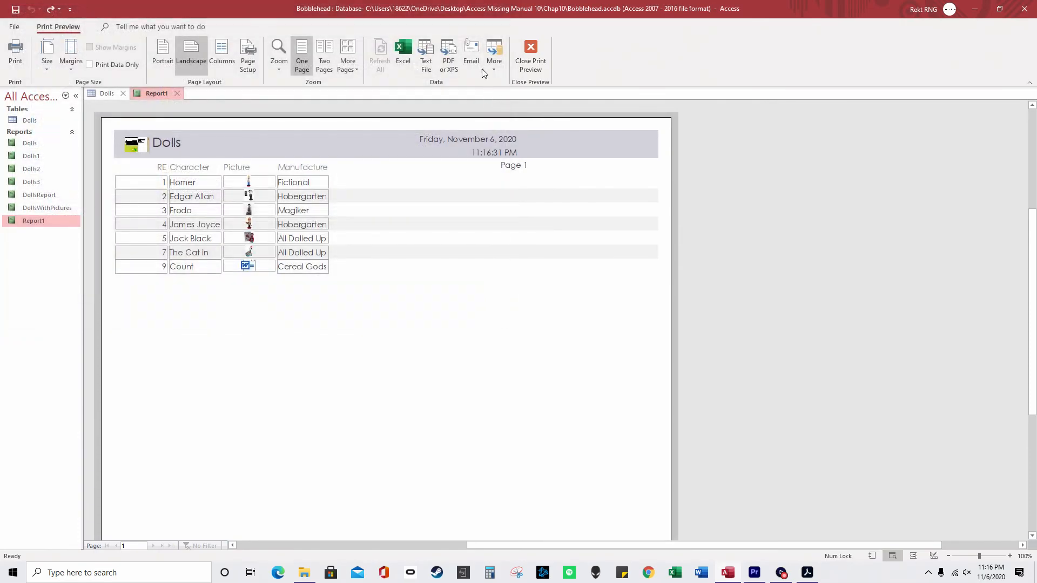
Export Report1 to Word as Report1.rtf in the Documents folder without saving the export steps.
left_click(496, 65)
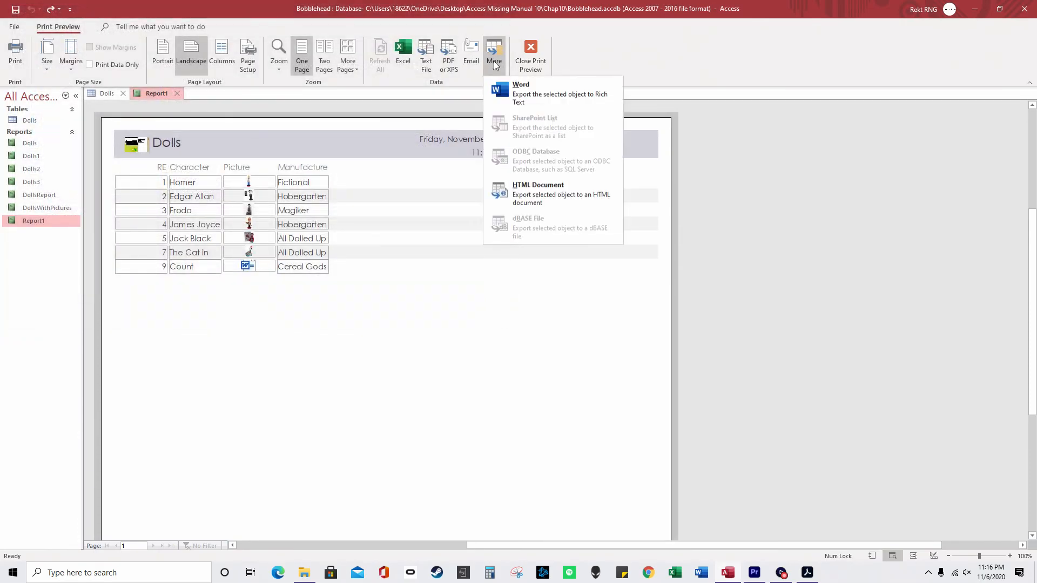
left_click(523, 95)
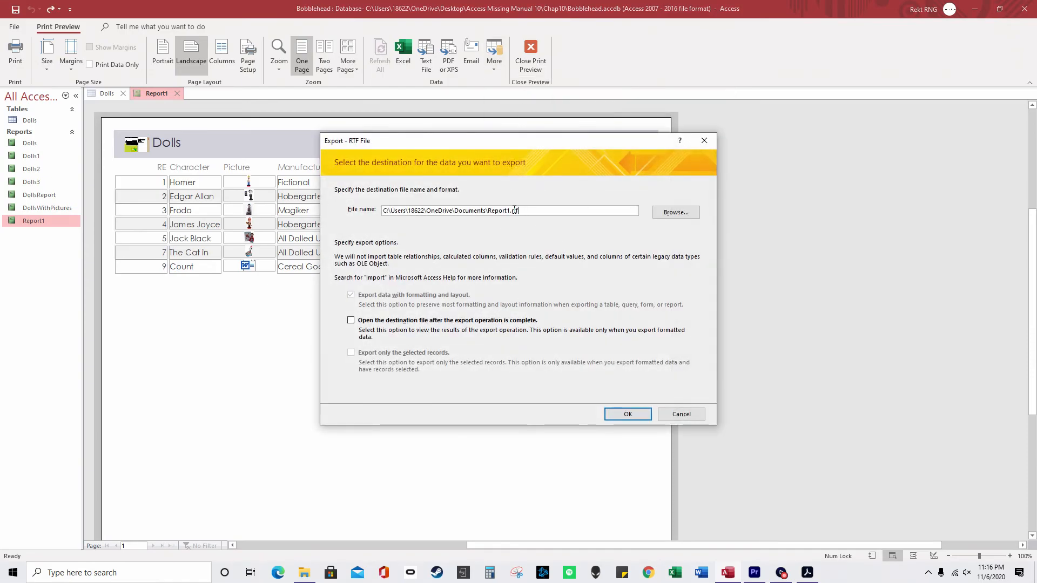
left_click(627, 415)
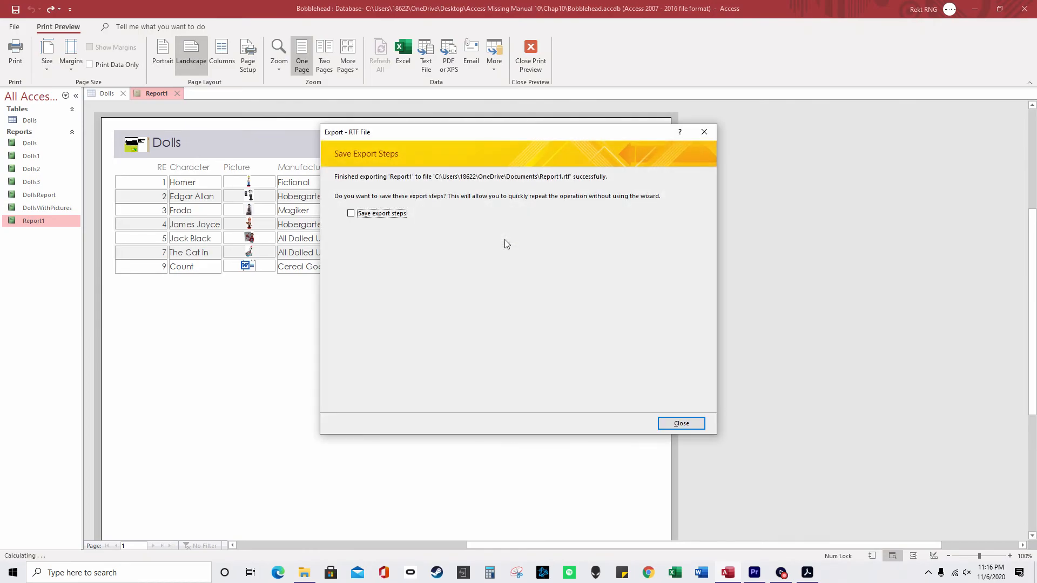
left_click(679, 423)
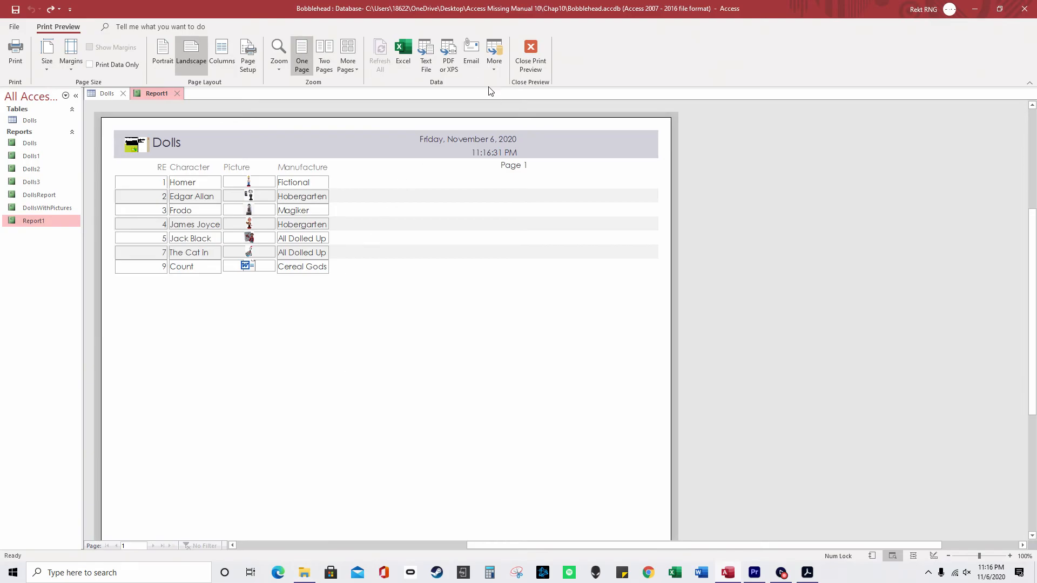
Export Report1 to Word again, this time as Report1.rtf on the Desktop, without saving the export steps.
left_click(499, 63)
left_click(518, 93)
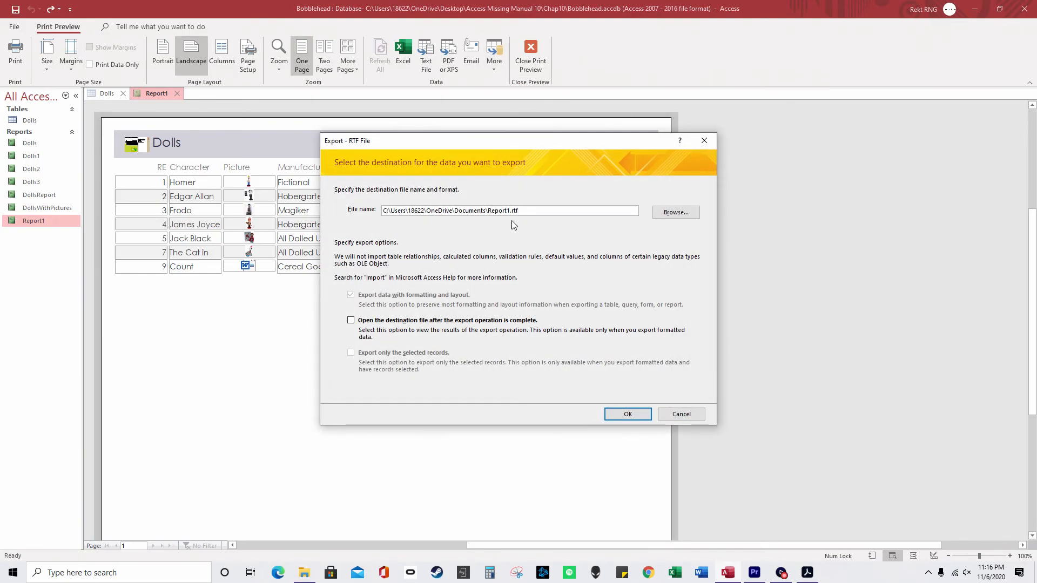
left_click(676, 212)
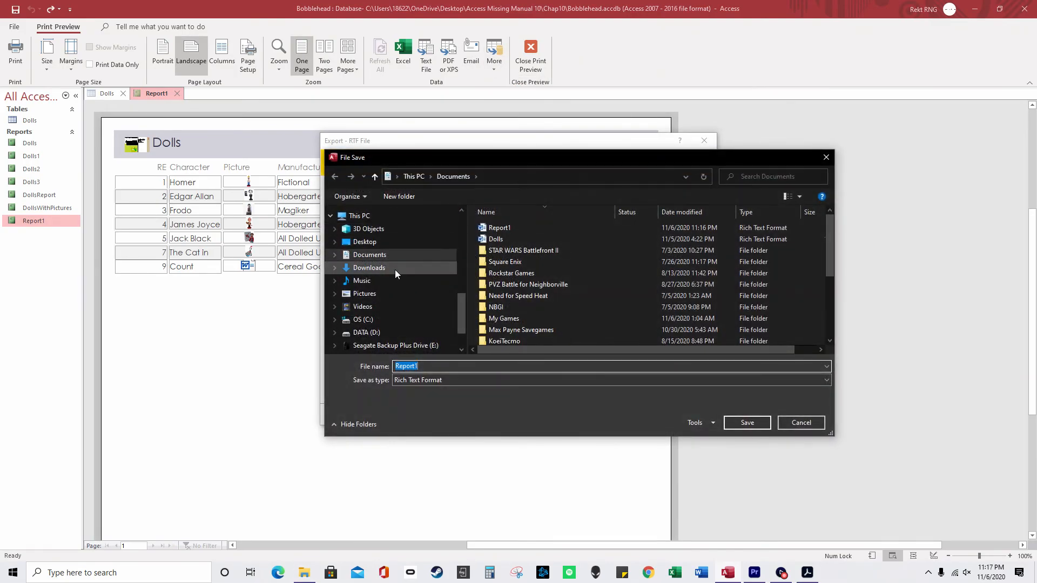
left_click(381, 241)
left_click(747, 421)
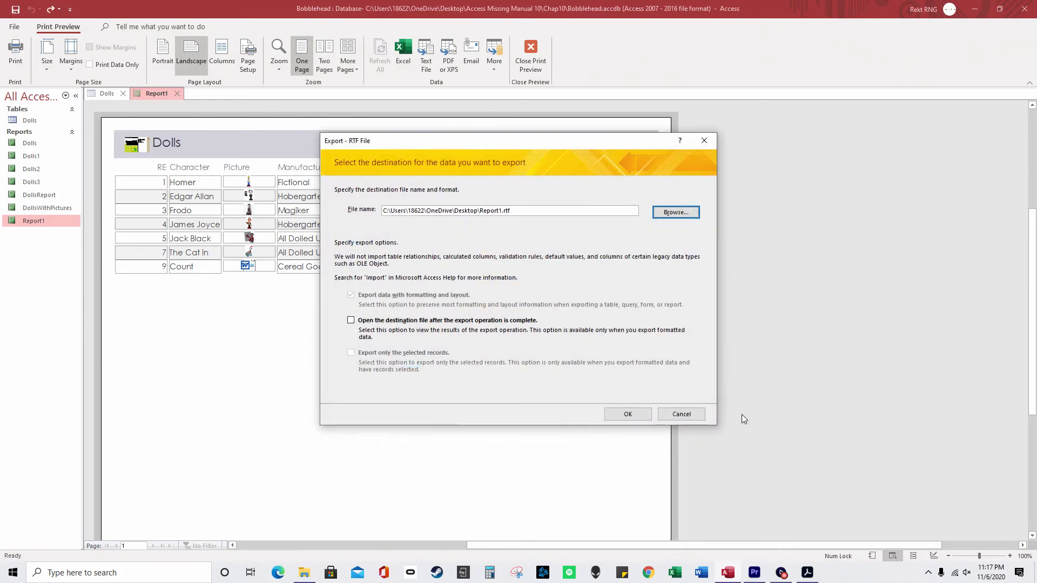
left_click(621, 414)
left_click(679, 424)
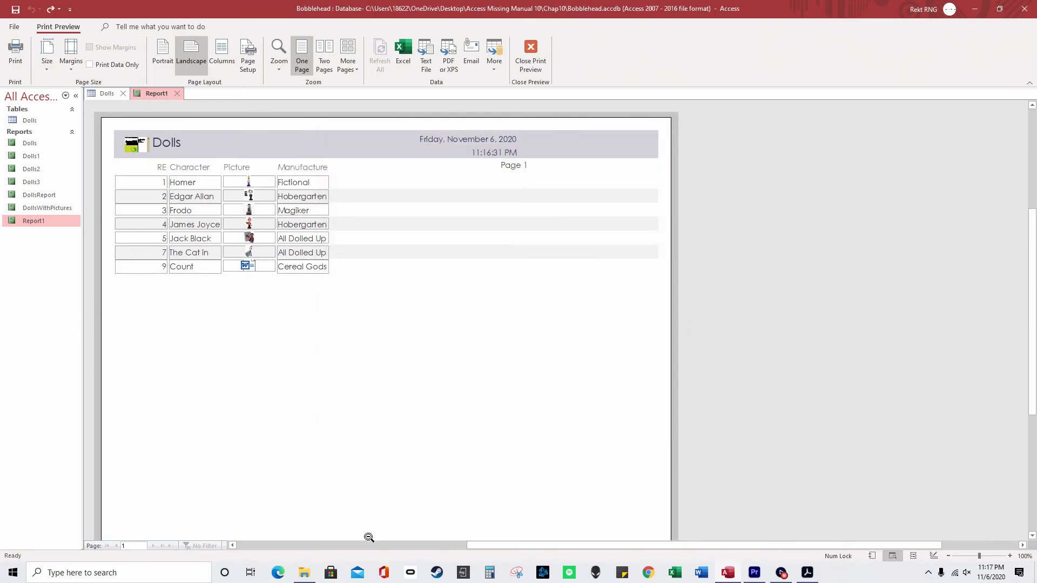
Open the exported Report1 file from the Desktop in Word, examine its Picture column, and return to the Access report.
left_click(302, 574)
left_click(262, 326)
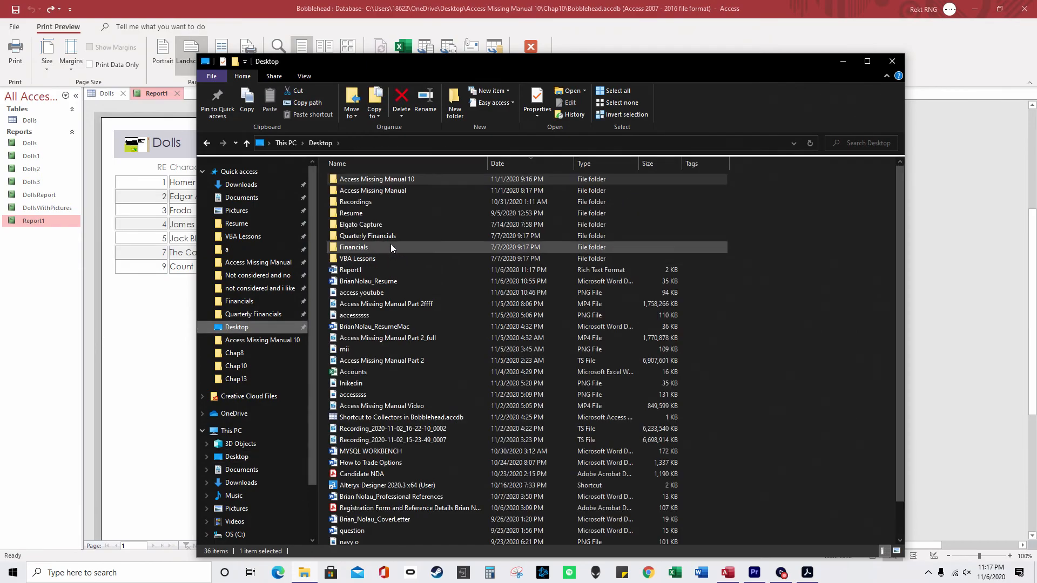
double_click(394, 266)
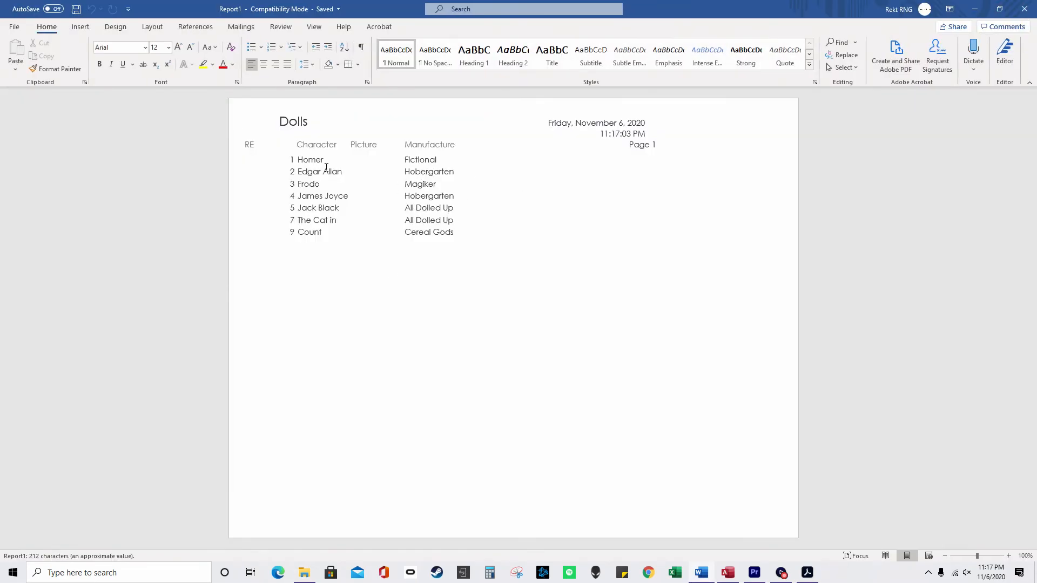
left_click_drag(372, 157, 393, 231)
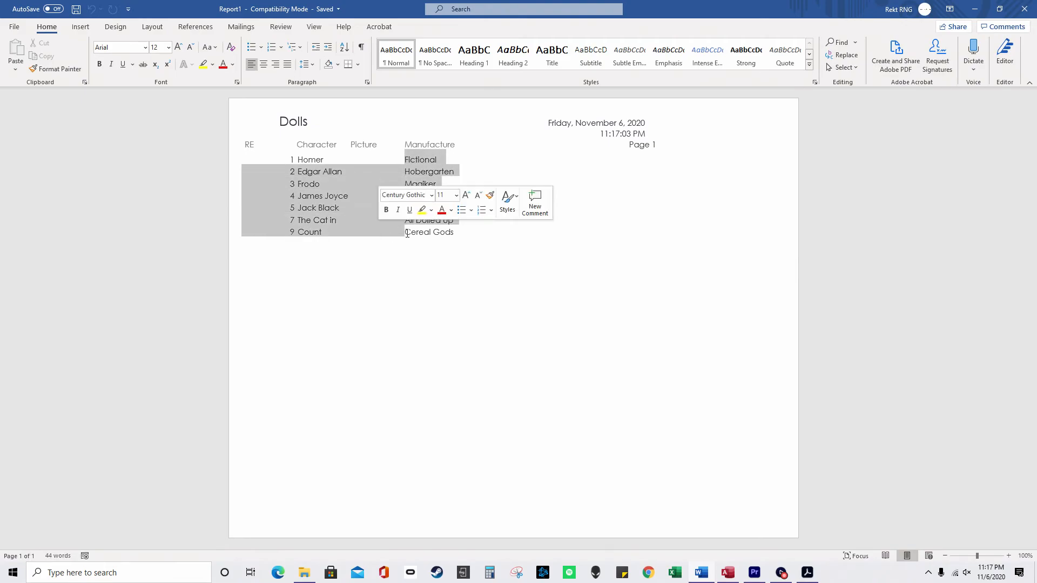
left_click(463, 243)
left_click(1025, 9)
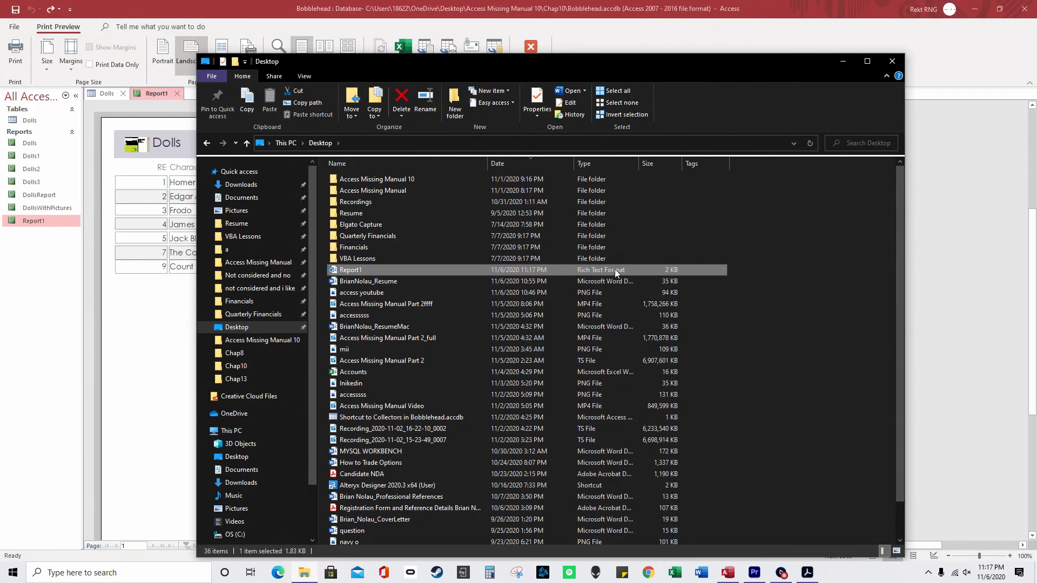
left_click(892, 61)
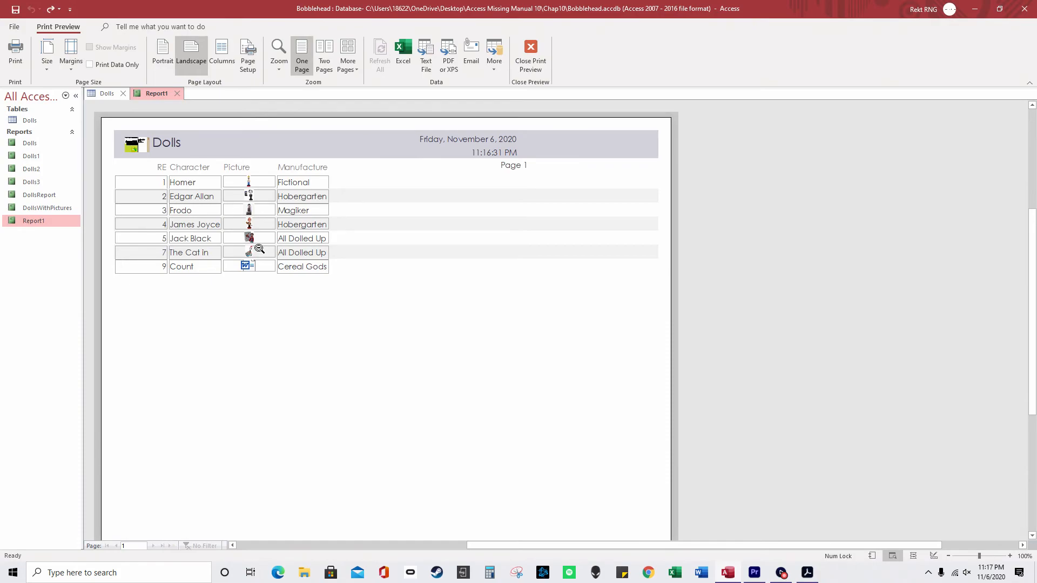
Leave Print Preview and try two of the built-in Office themes on the report.
left_click(537, 54)
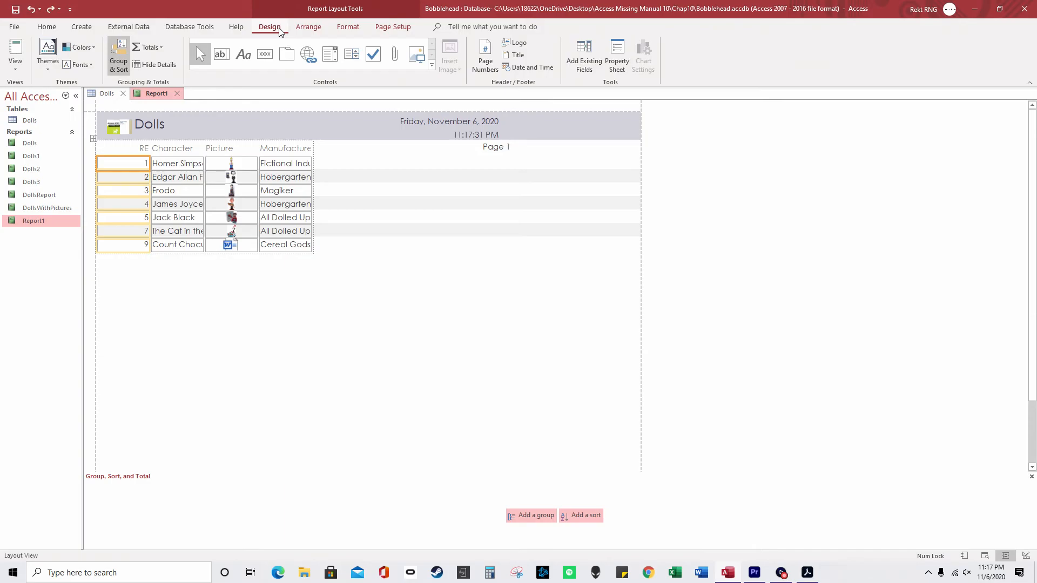
left_click(49, 67)
left_click(166, 160)
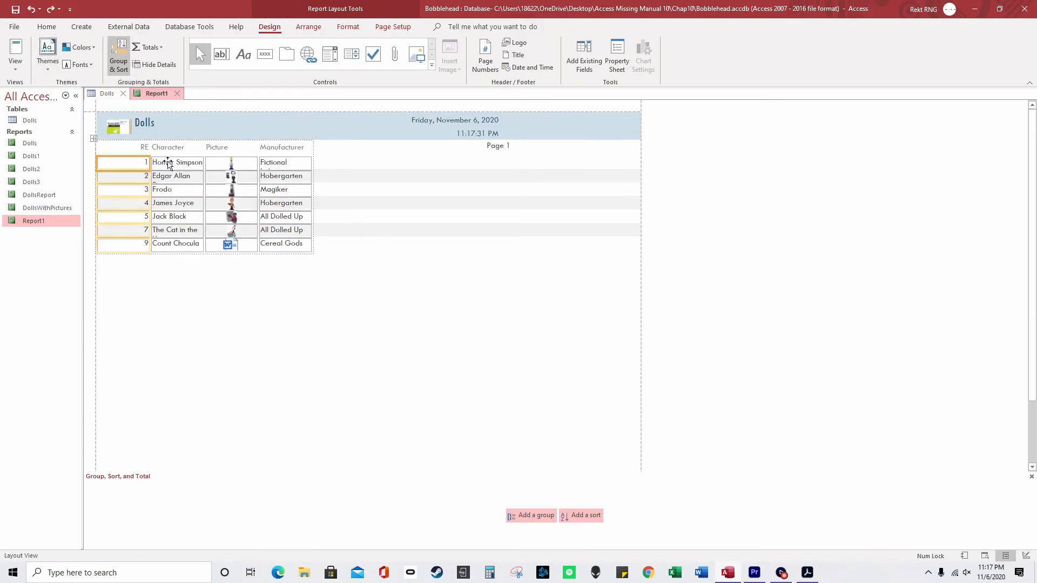
left_click(48, 59)
left_click(65, 163)
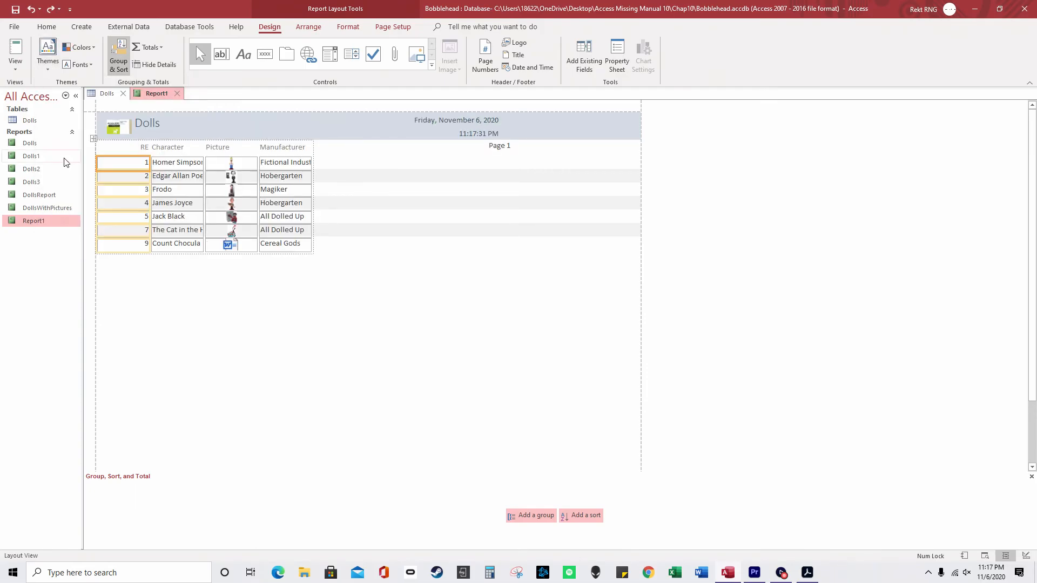
Select the report's table layout and apply the built-in blue theme with a light-blue header.
left_click(53, 66)
key("Escape")
left_click(171, 123)
left_click(100, 109)
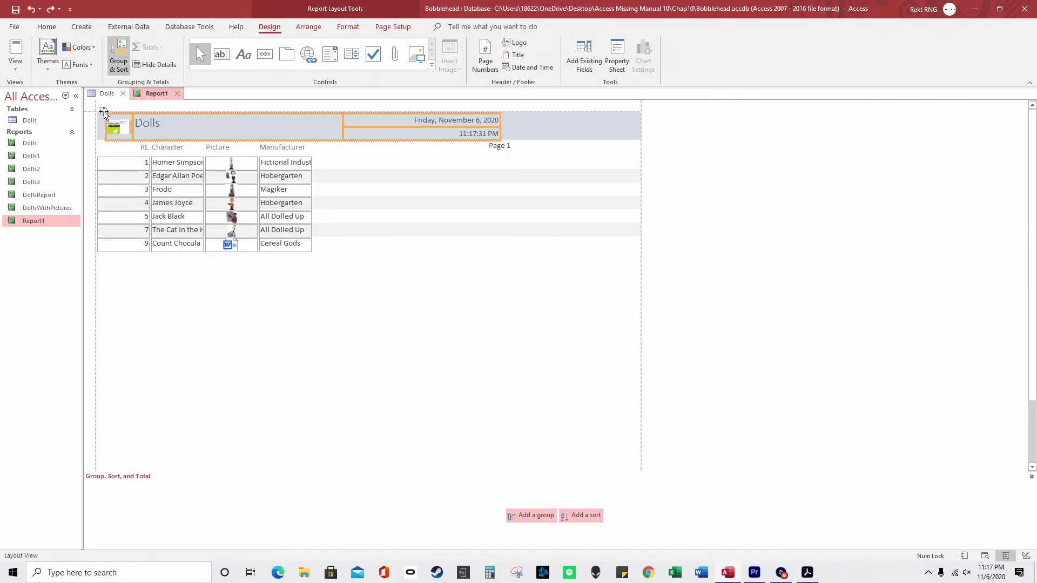
left_click(93, 141)
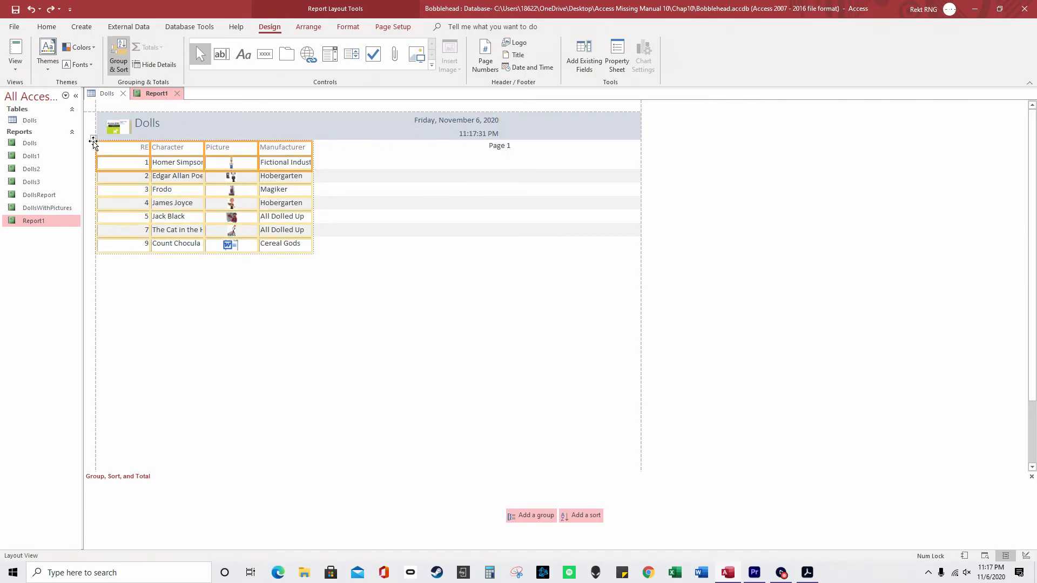
left_click(47, 53)
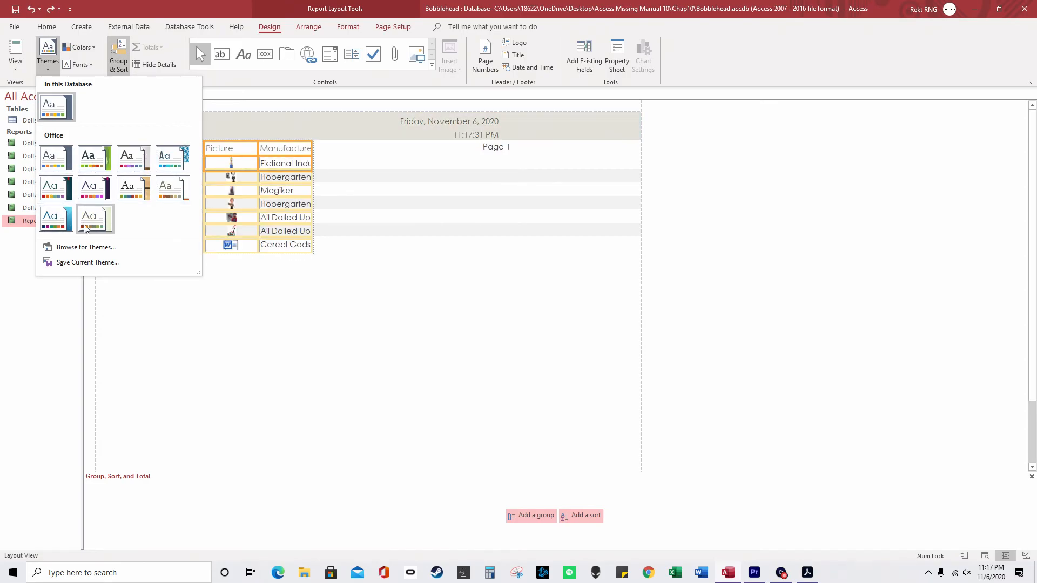
left_click(63, 223)
Try black as the detail rows' alternate row color, then change it to a light grey theme color.
left_click(377, 201)
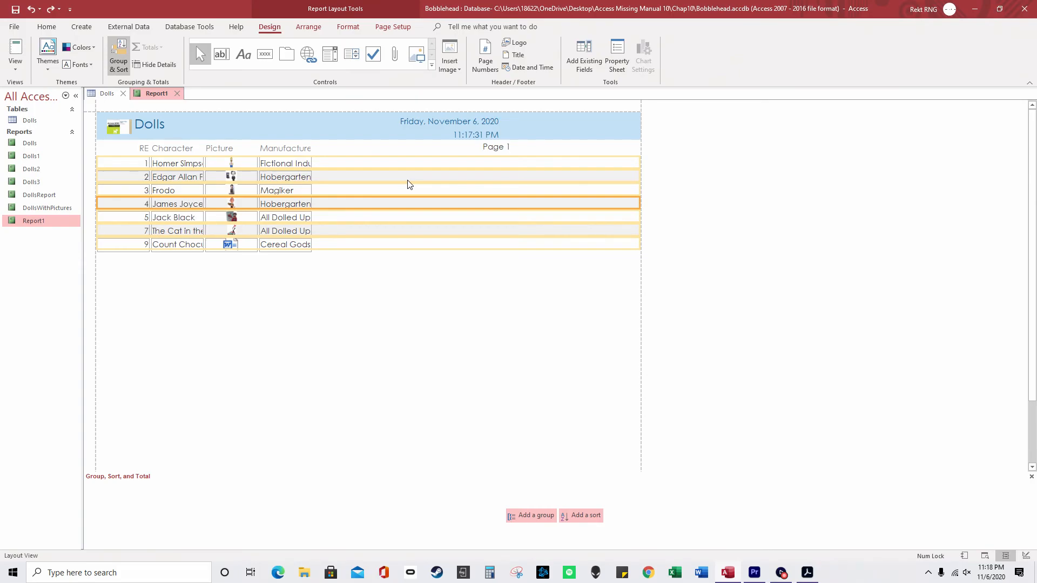
left_click(346, 28)
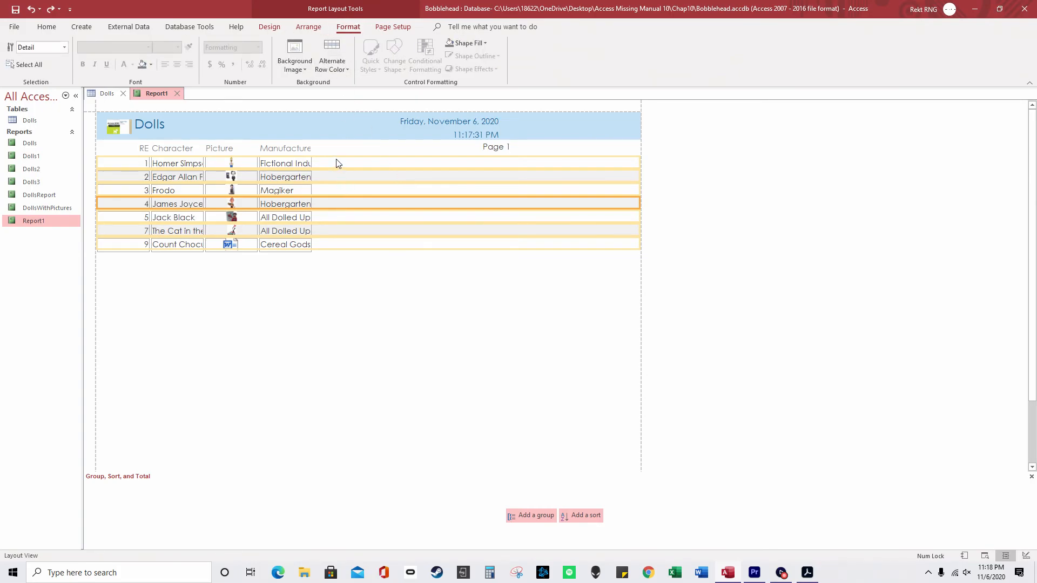
left_click(331, 69)
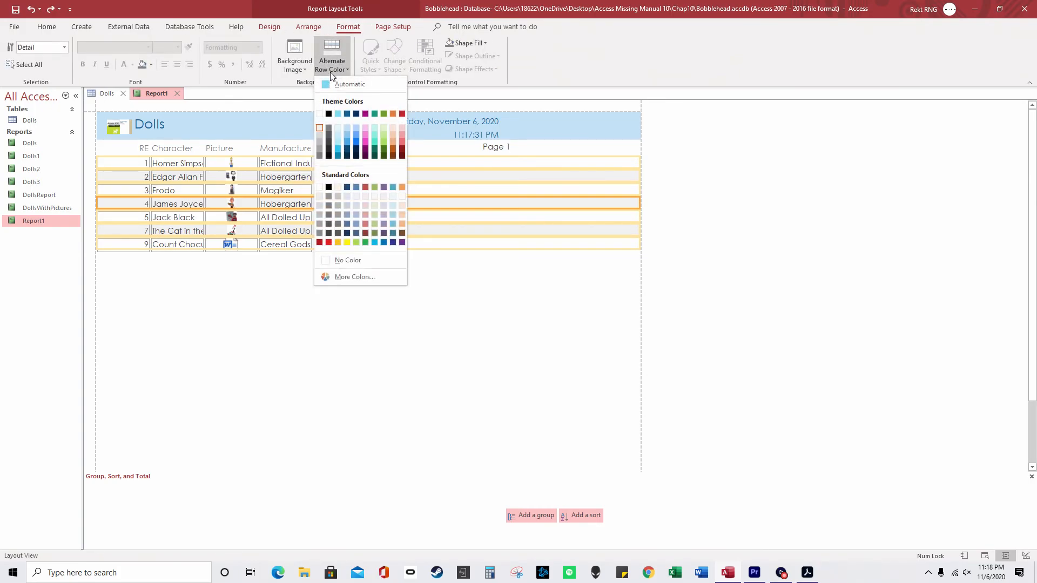
left_click(329, 113)
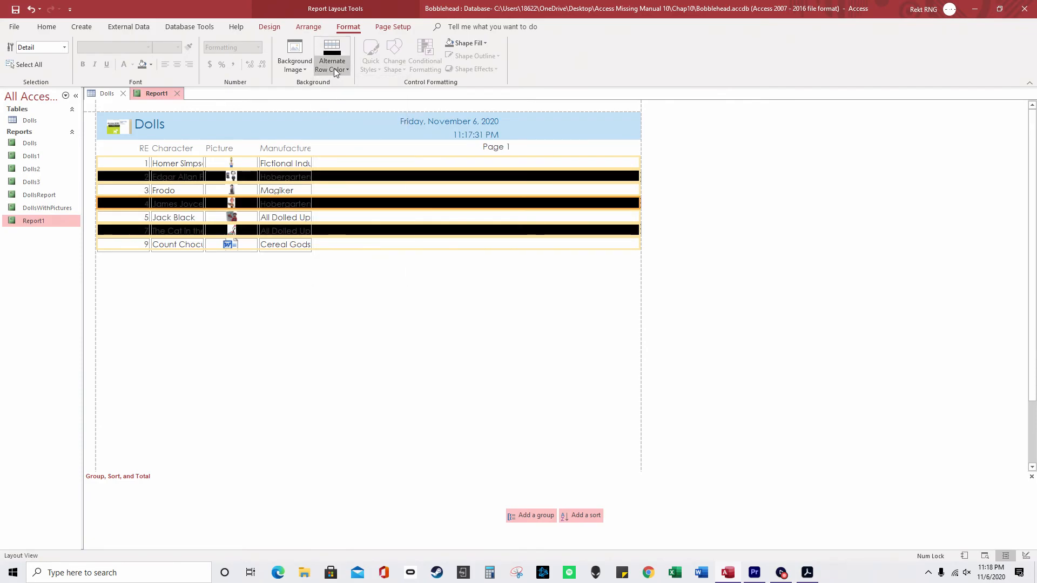
left_click(334, 68)
left_click(320, 138)
left_click(341, 298)
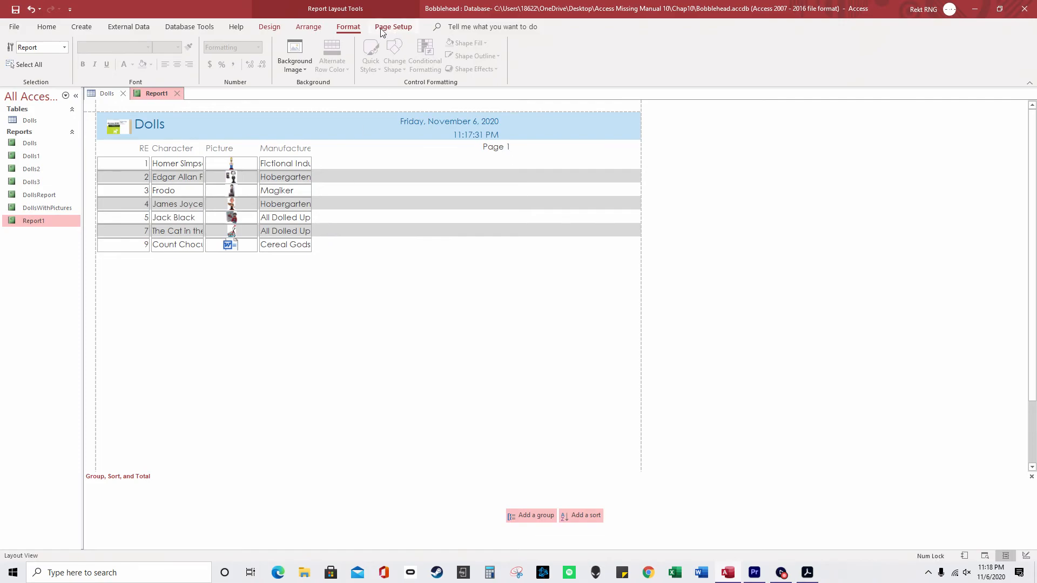
Add both horizontal and vertical gridlines to the report's entire table layout.
left_click(308, 27)
left_click(272, 178)
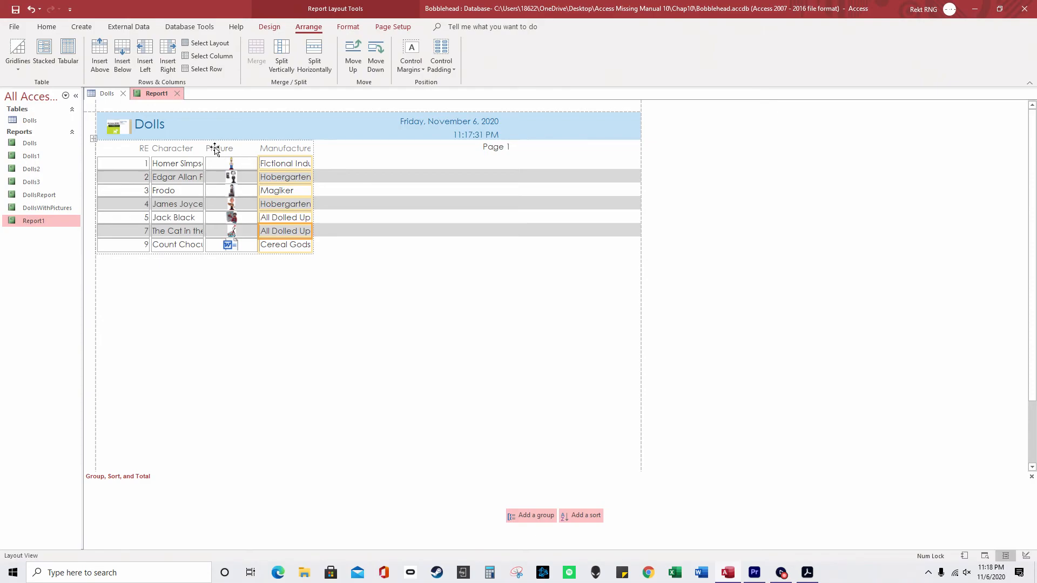
left_click(94, 138)
left_click(18, 69)
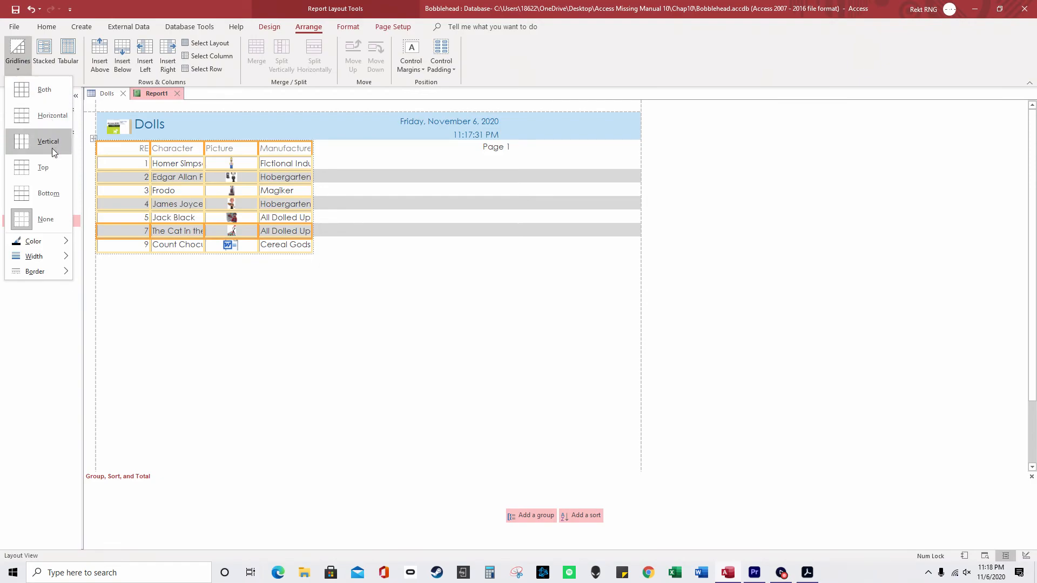
left_click(53, 93)
left_click(321, 270)
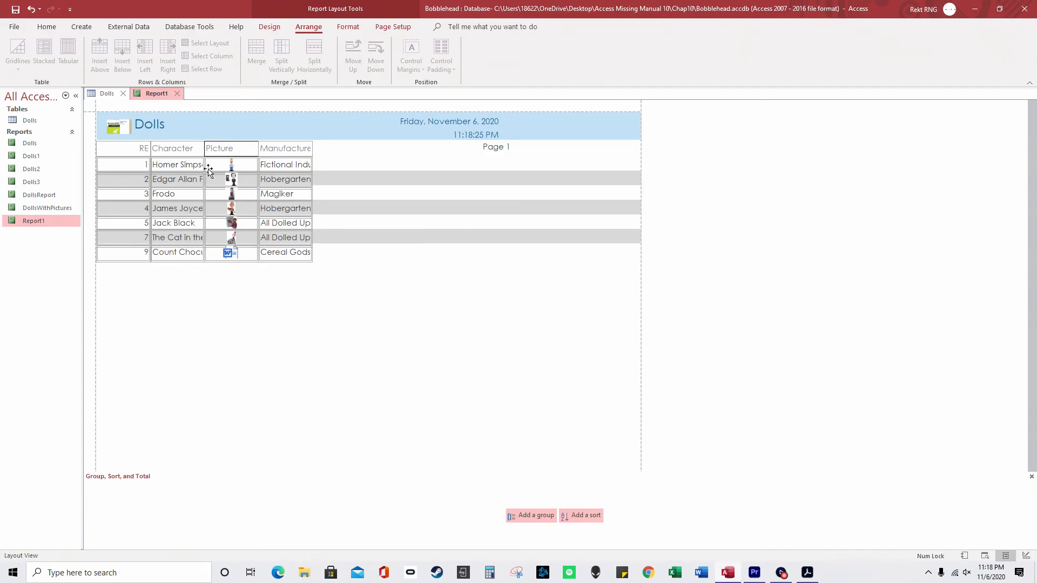
Select the report's entire Character column, including its heading.
left_click(93, 140)
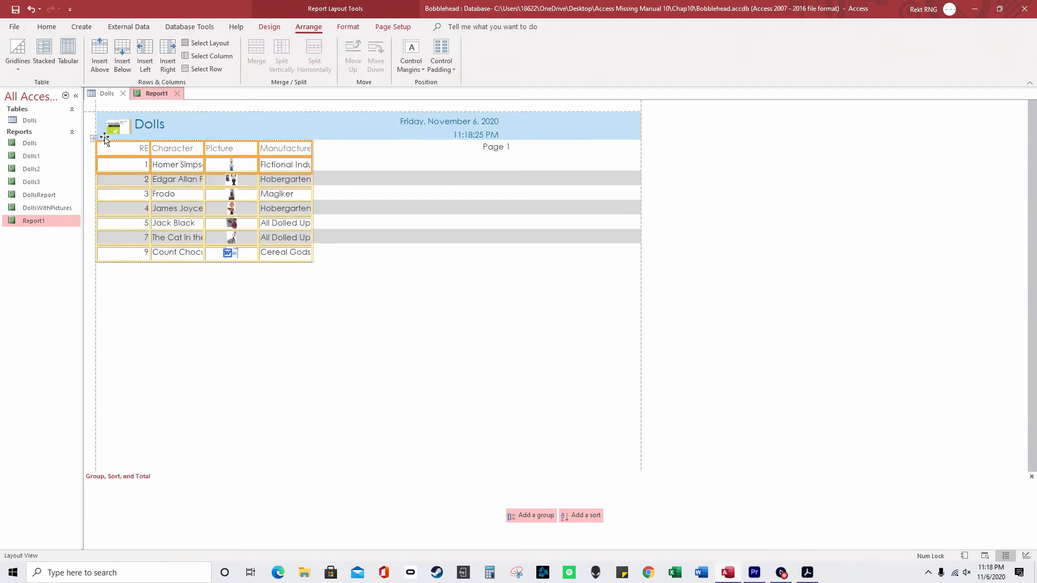
left_click(281, 165)
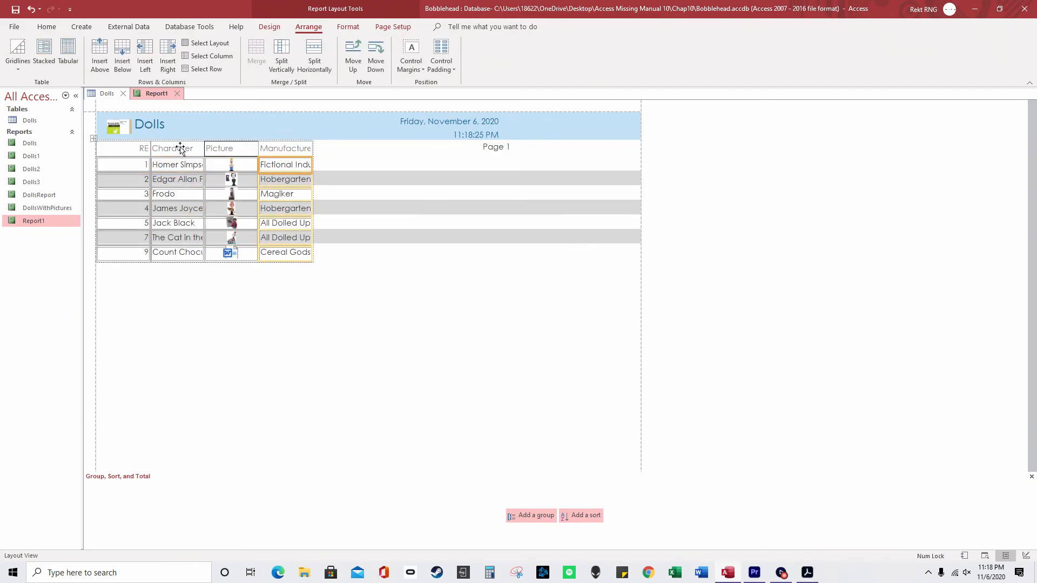
right_click(182, 149)
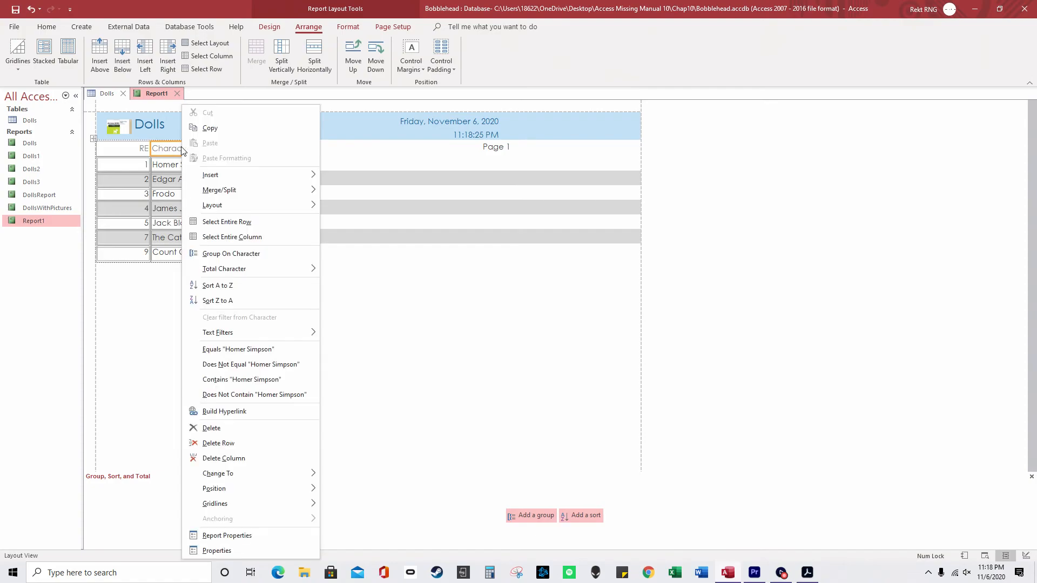
left_click(233, 237)
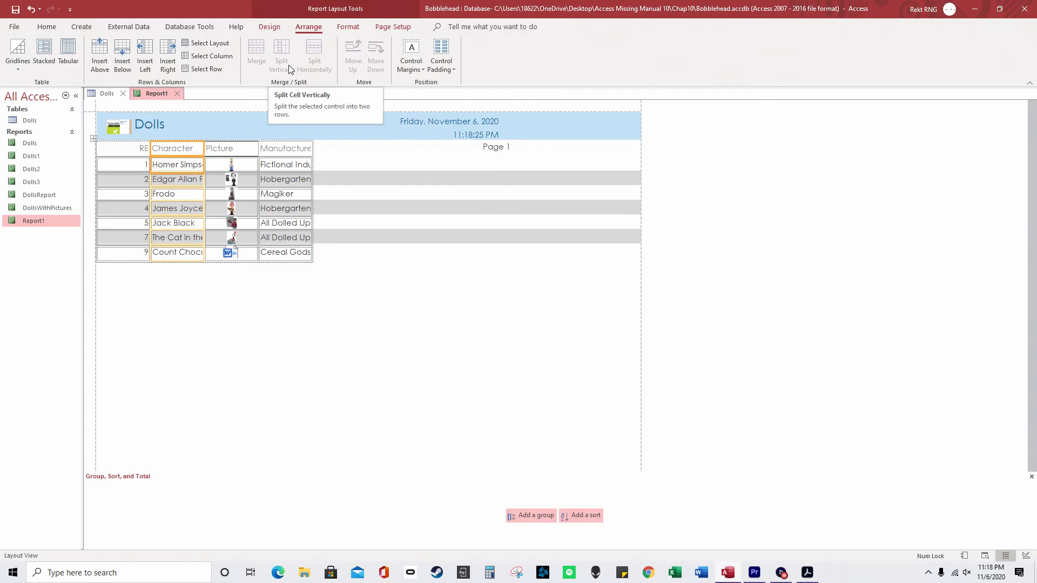
Create a conditional formatting rule for the Character field that checks for a field value equal to "homer*".
left_click(347, 26)
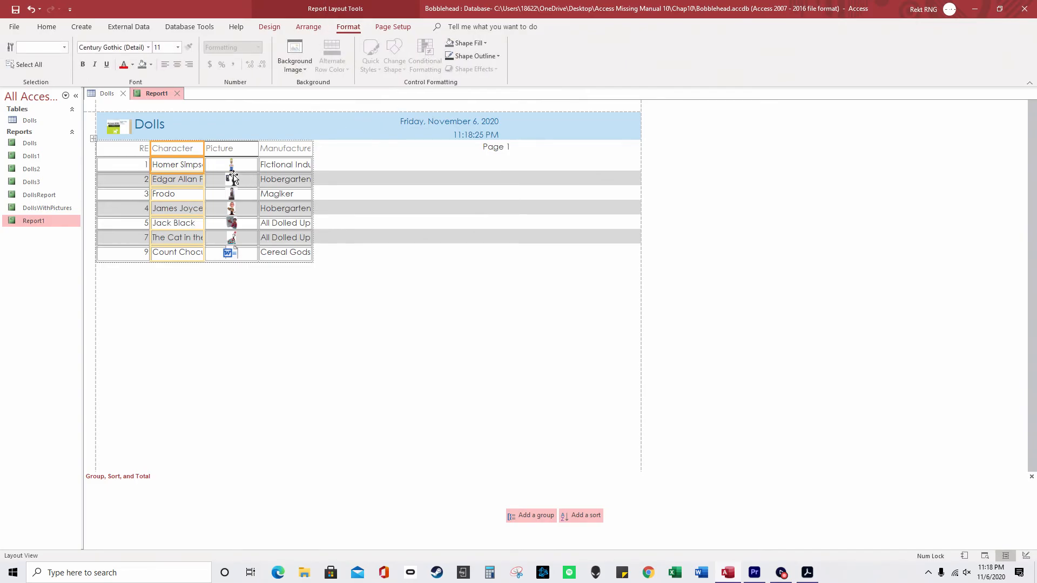
left_click(189, 169)
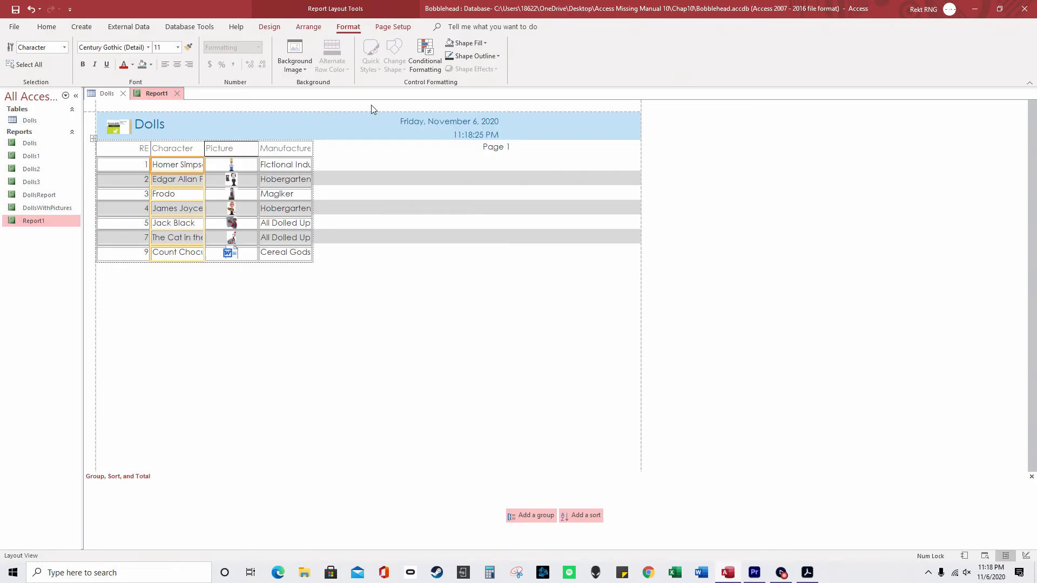
left_click(425, 57)
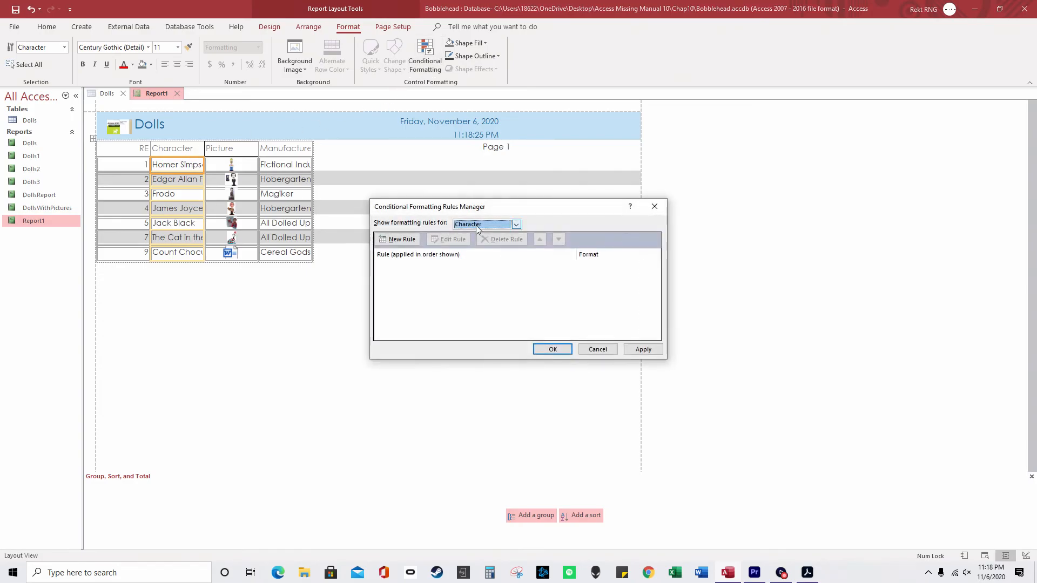
left_click(414, 242)
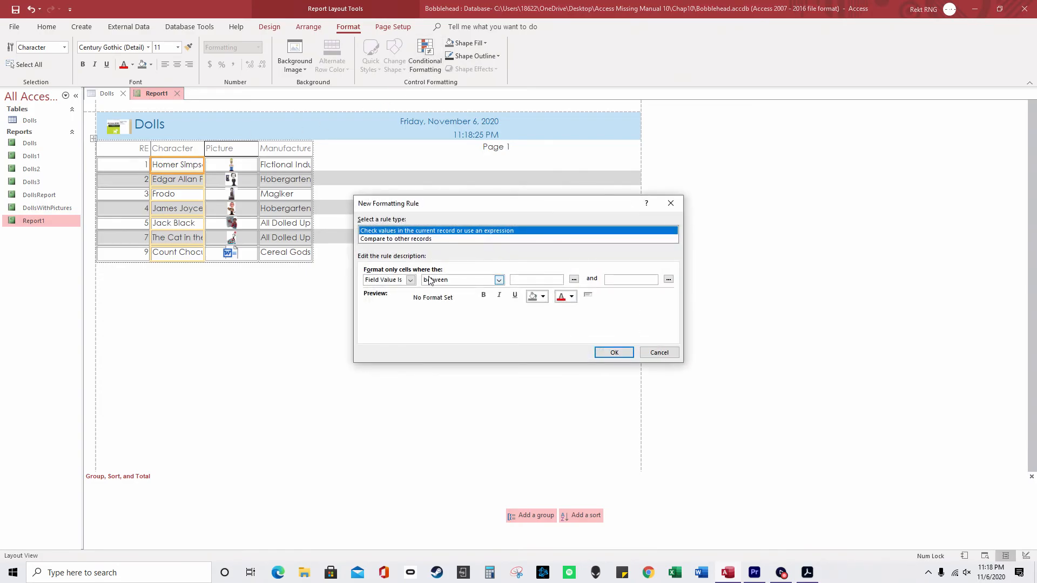
left_click(410, 281)
left_click(403, 290)
left_click(497, 281)
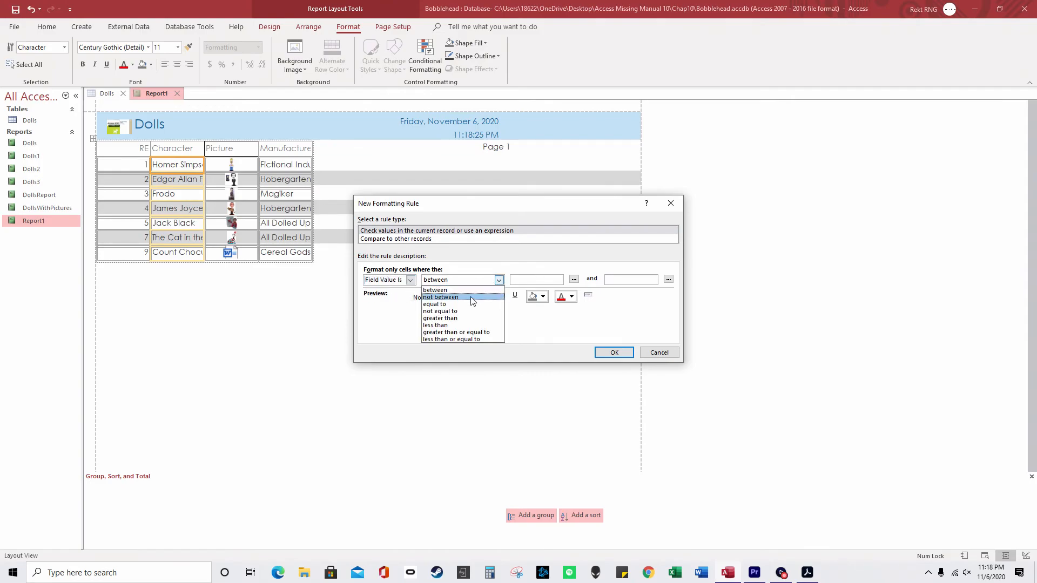
left_click(464, 304)
left_click(535, 280)
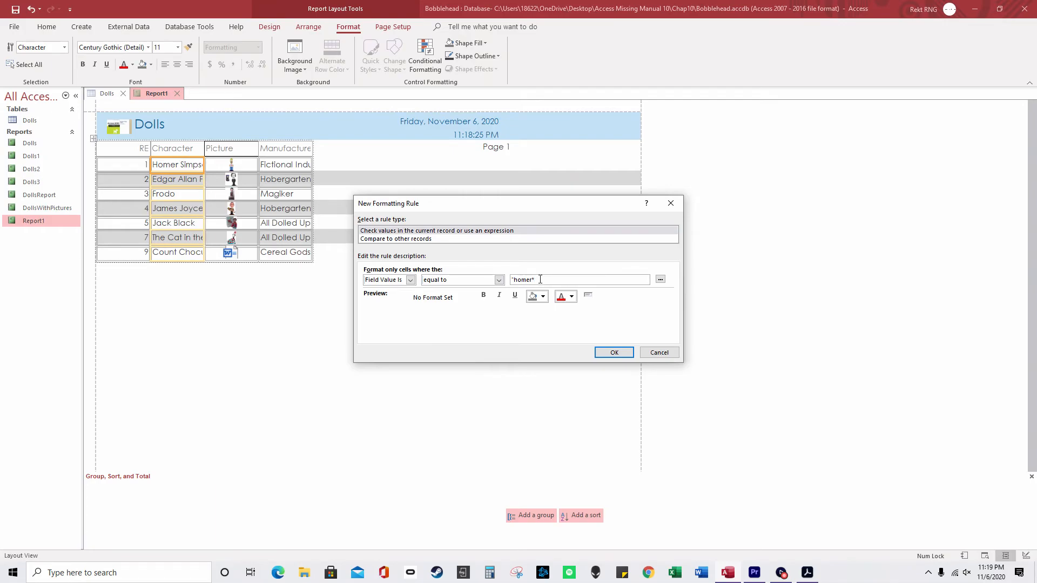
left_click(625, 357)
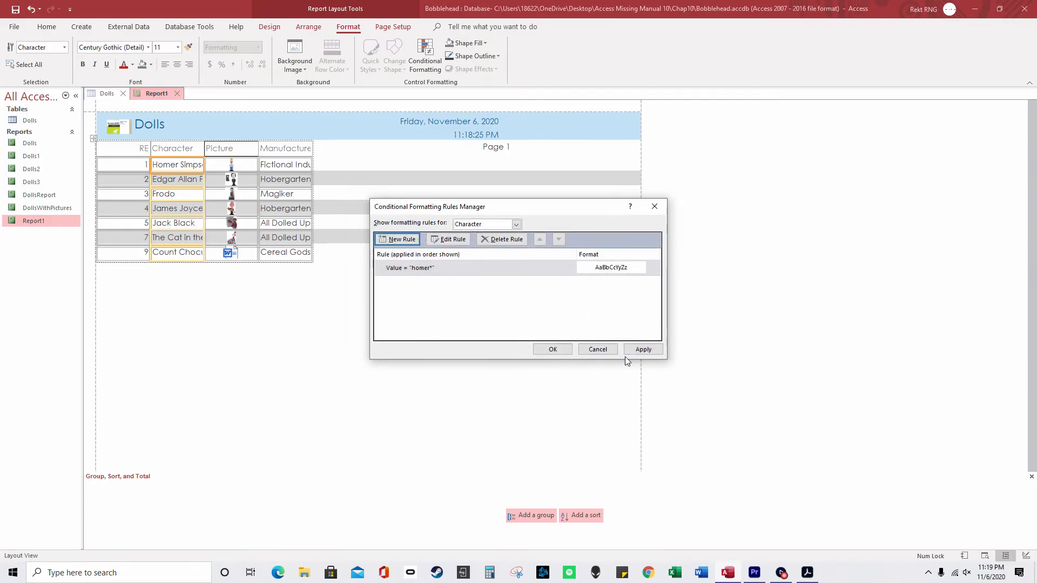
left_click(559, 351)
Edit the Character field's conditional formatting rule to use a red font color, and apply it.
right_click(193, 164)
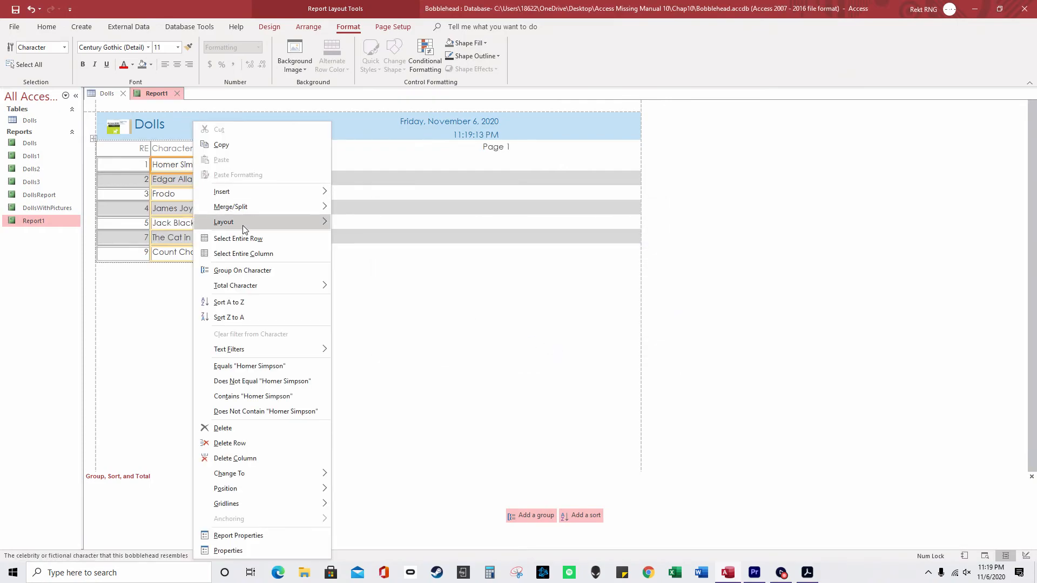
left_click(425, 58)
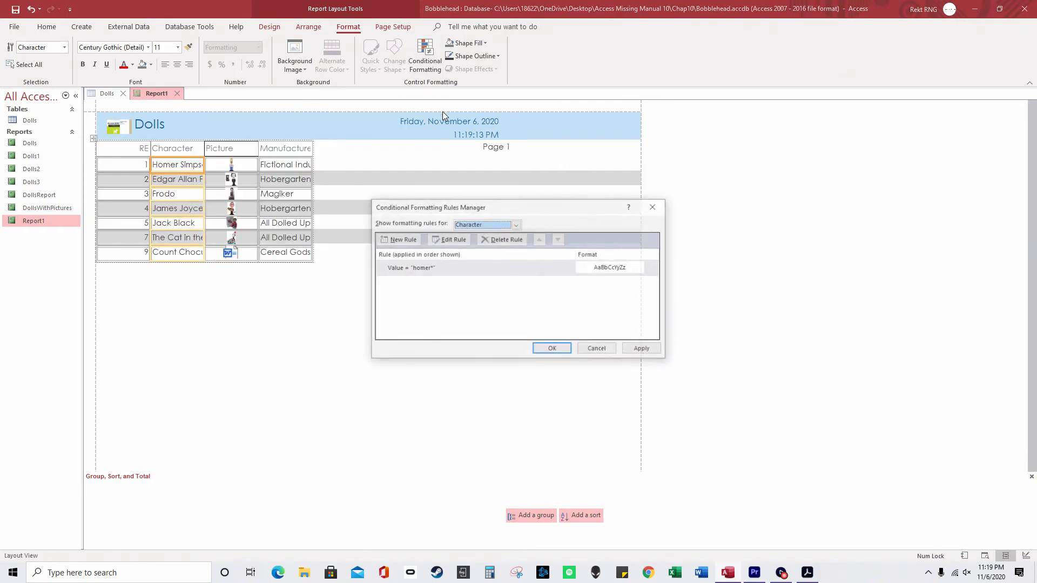
left_click(545, 269)
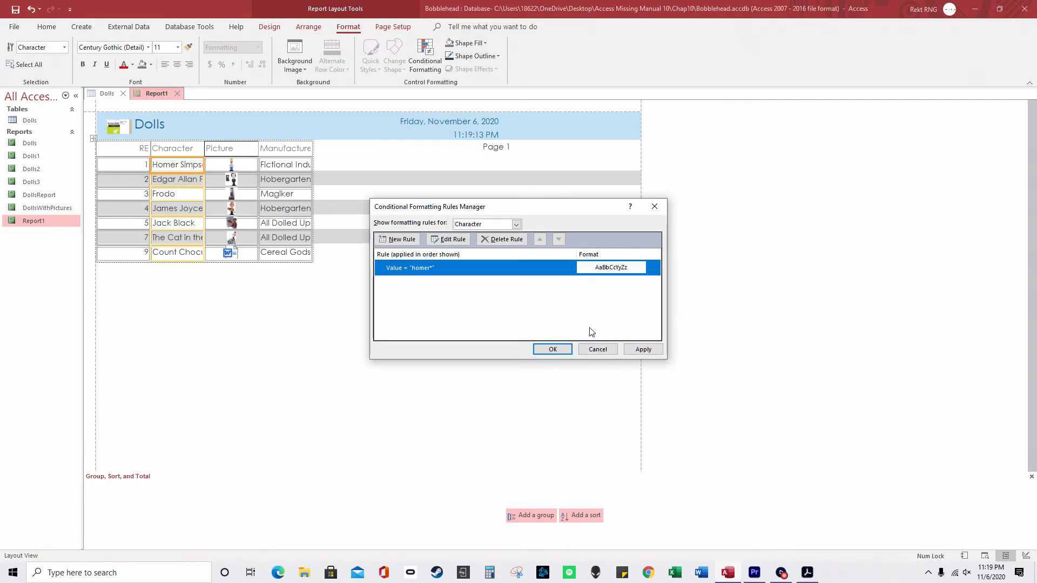
double_click(616, 270)
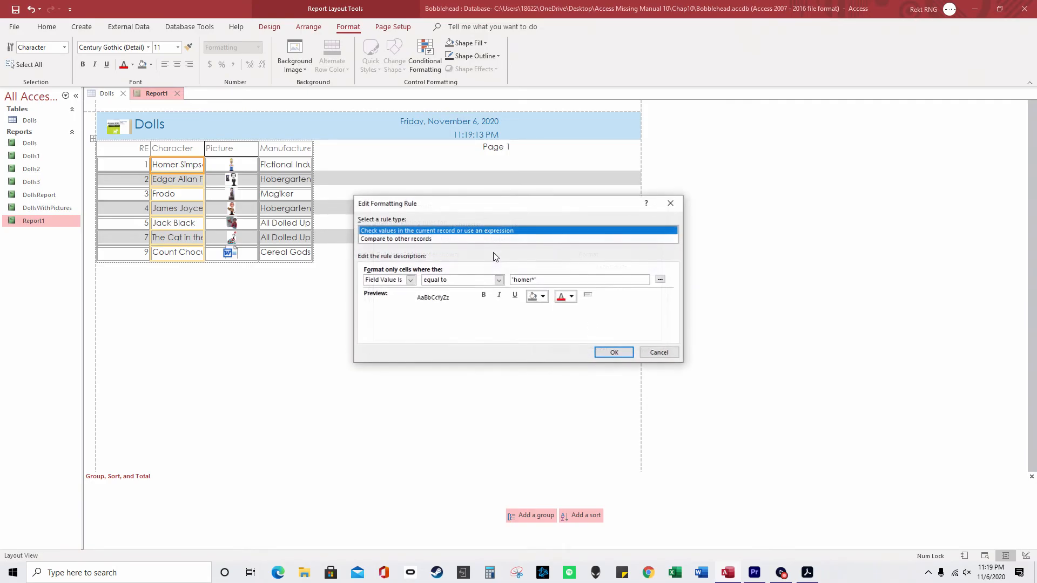
left_click(572, 297)
left_click(571, 395)
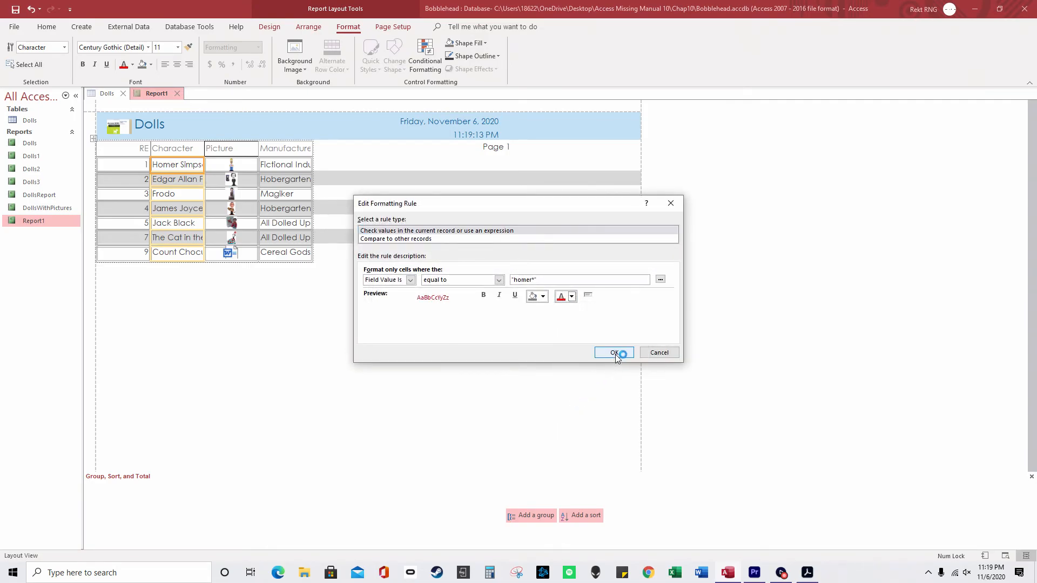
left_click(615, 354)
left_click(630, 350)
left_click(553, 350)
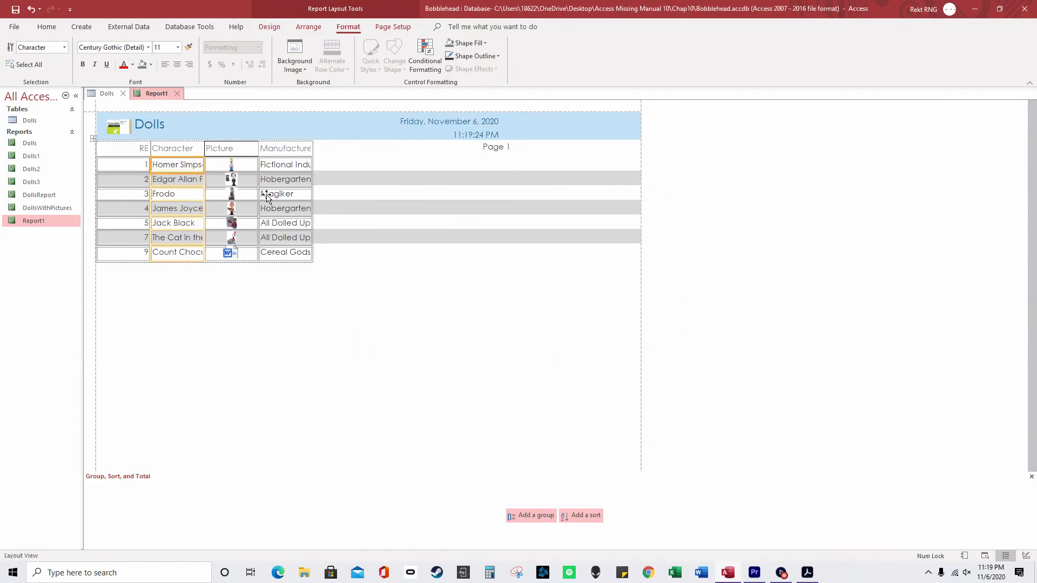
Try retyping the beginning of the Character rule's comparison value, keeping it as homer*.
right_click(194, 167)
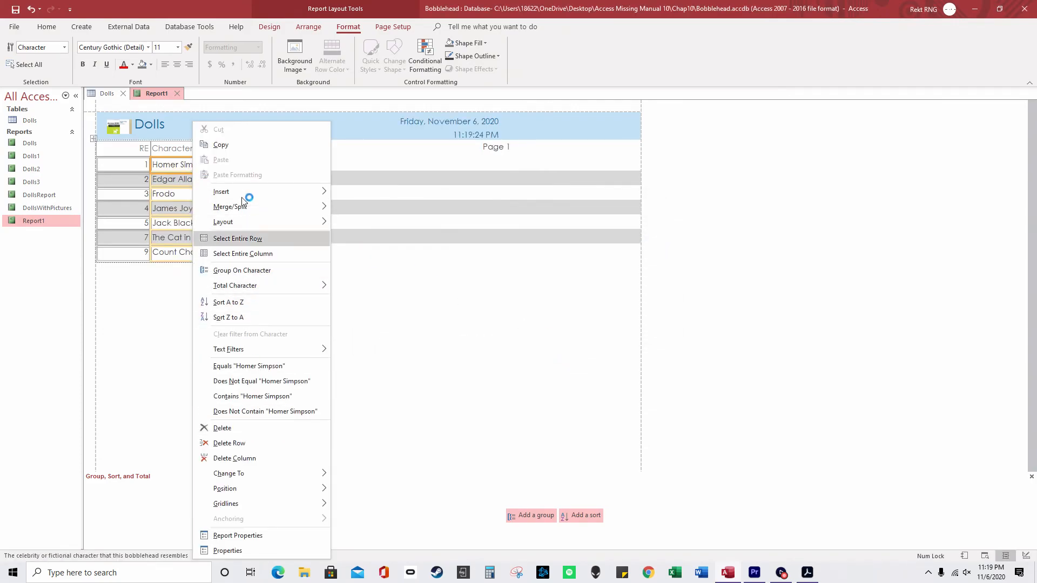
left_click(425, 57)
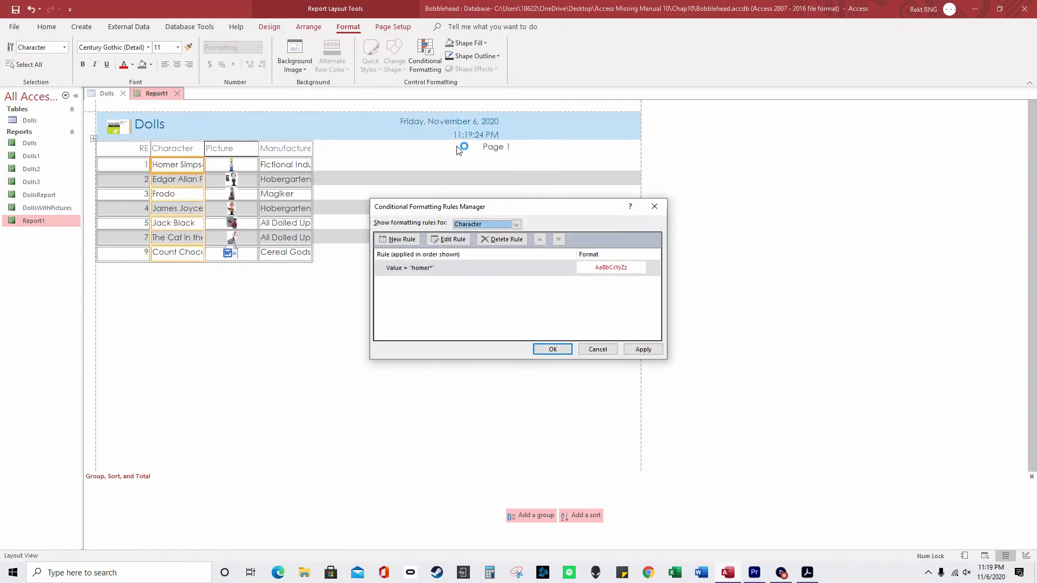
left_click(594, 273)
double_click(516, 268)
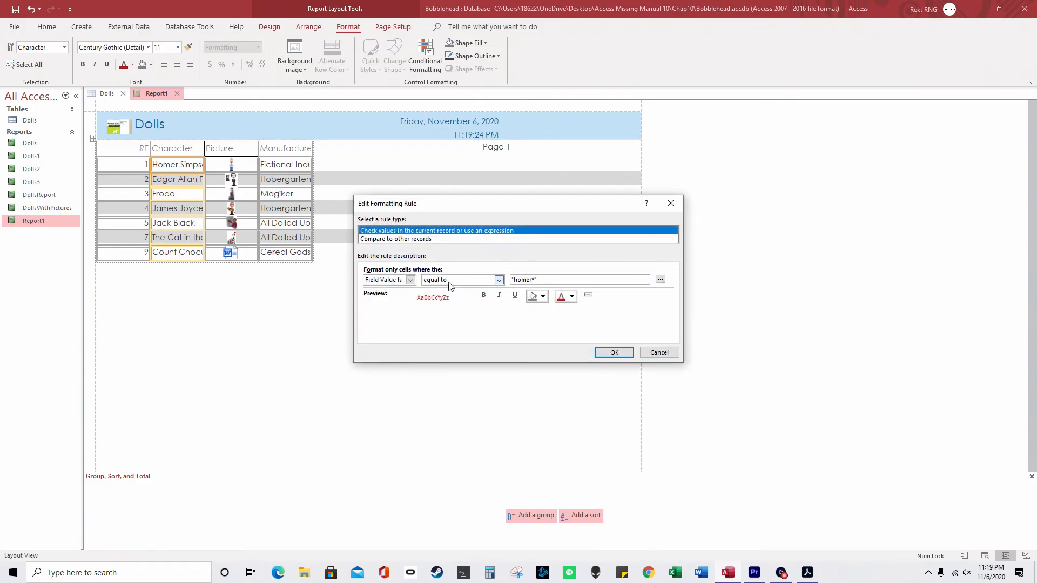
left_click(546, 279)
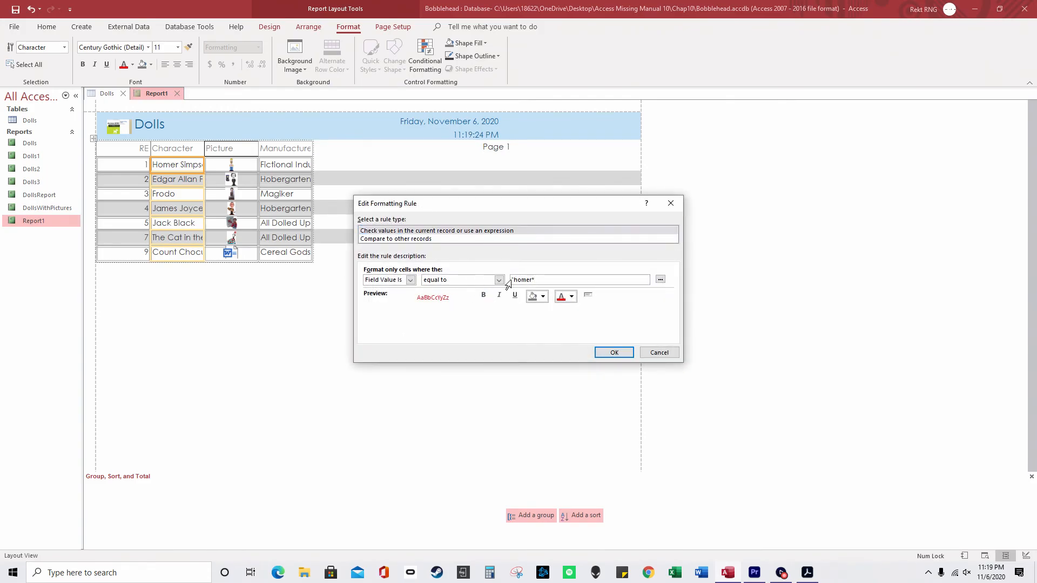
left_click(520, 280)
key("BackSpace")
key("BackSpace")
type("h")
left_click(616, 353)
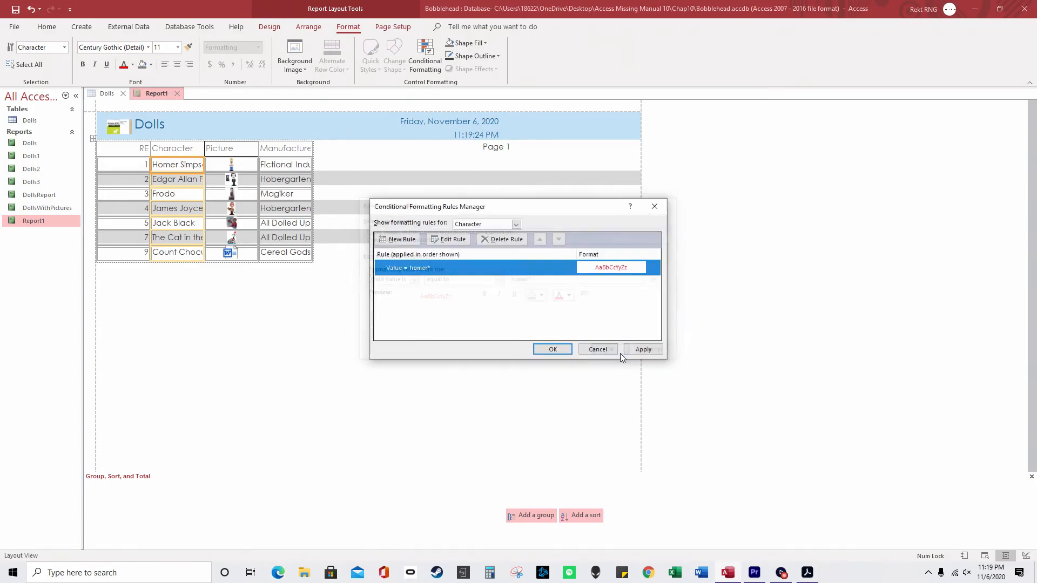
left_click(553, 349)
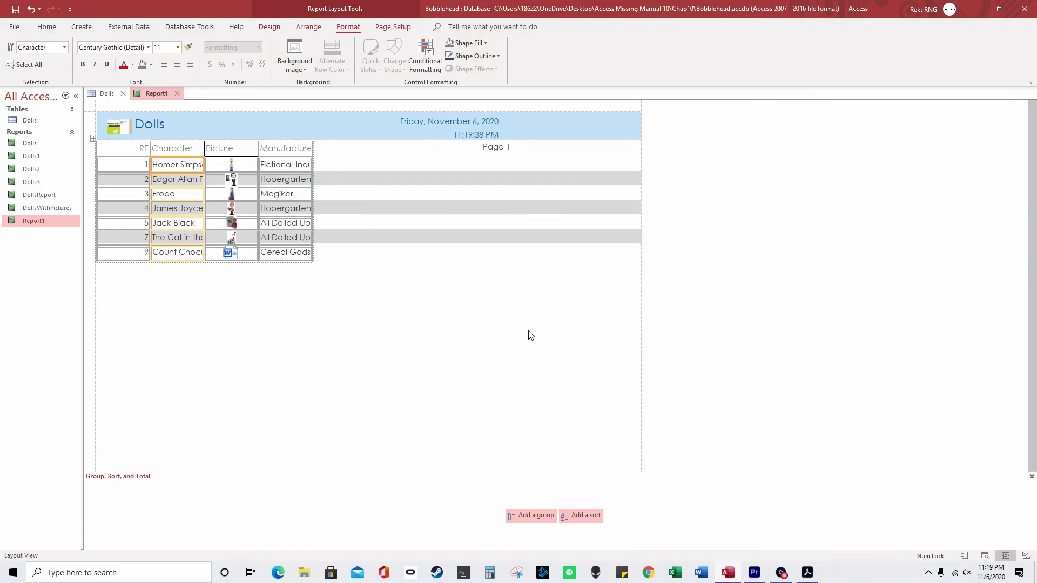
Try capitalizing the Character rule's comparison value as "Homer*" and apply the rule.
right_click(181, 166)
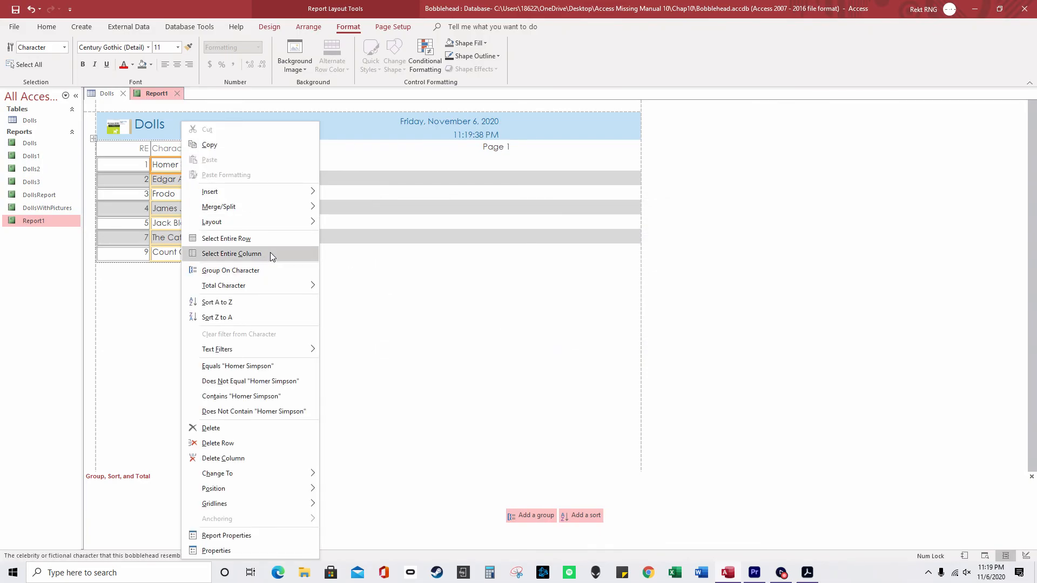
left_click(425, 59)
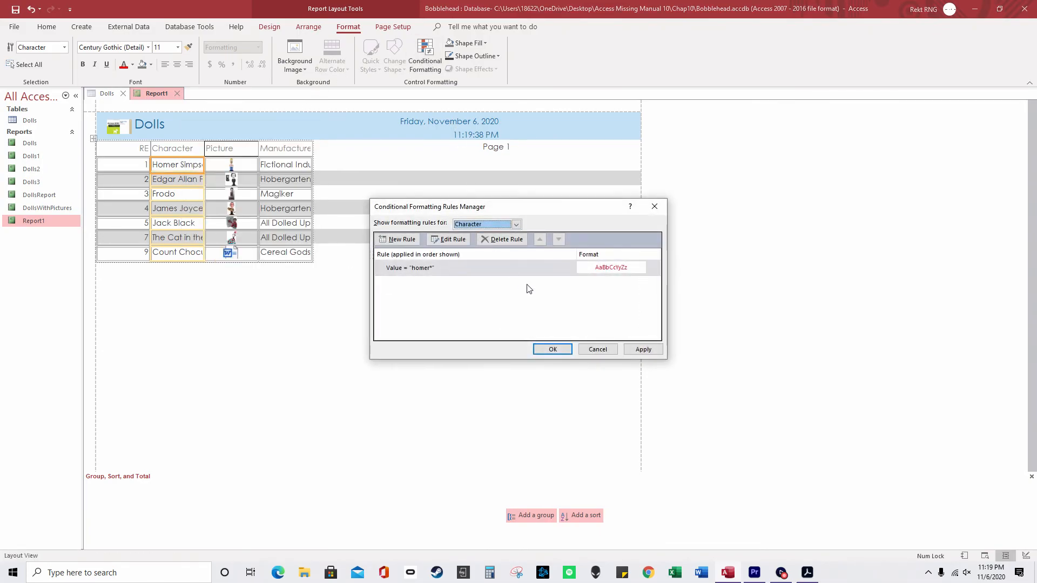
double_click(604, 268)
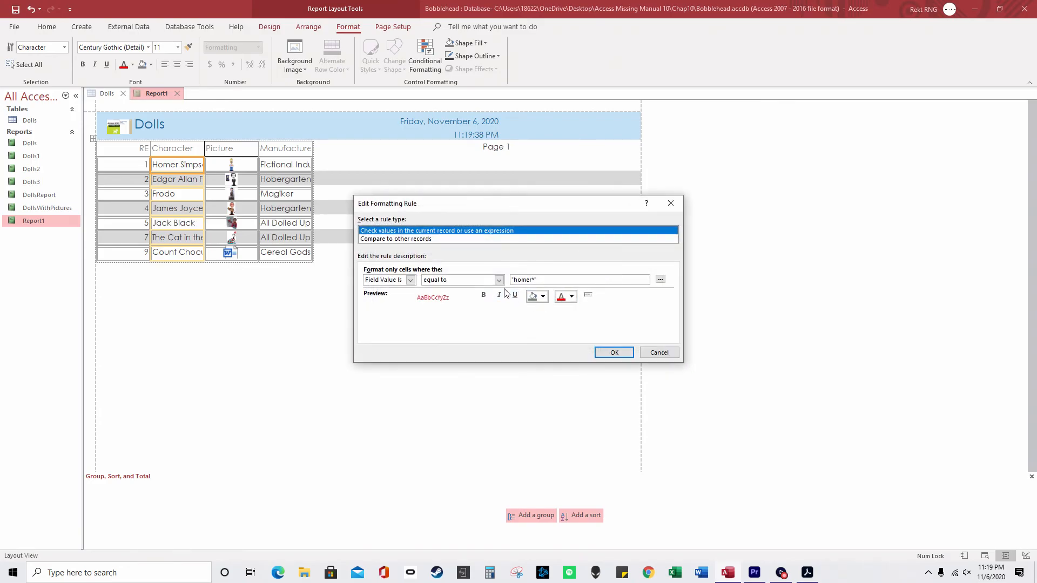
left_click(499, 280)
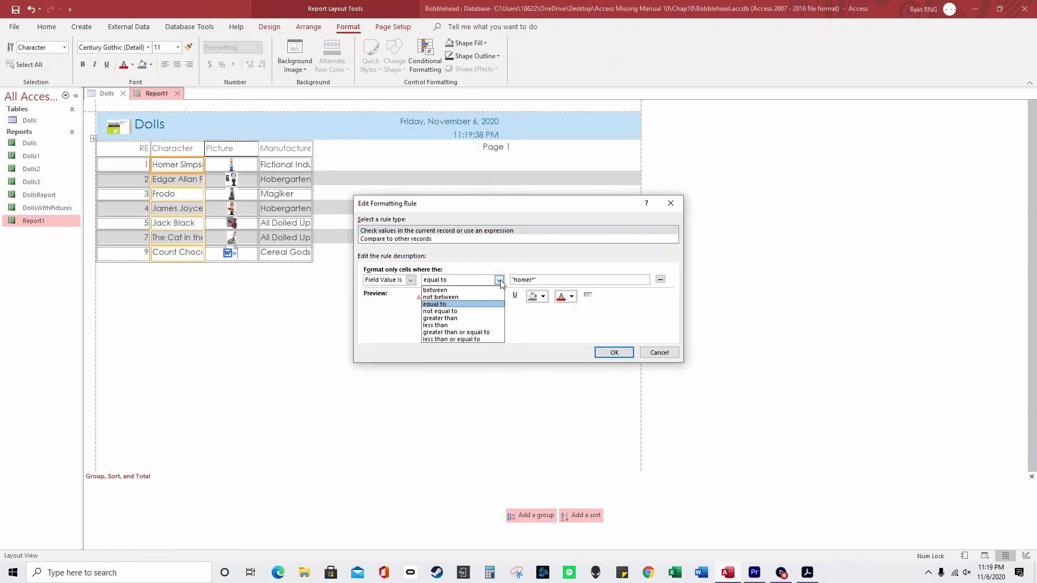
left_click(517, 279)
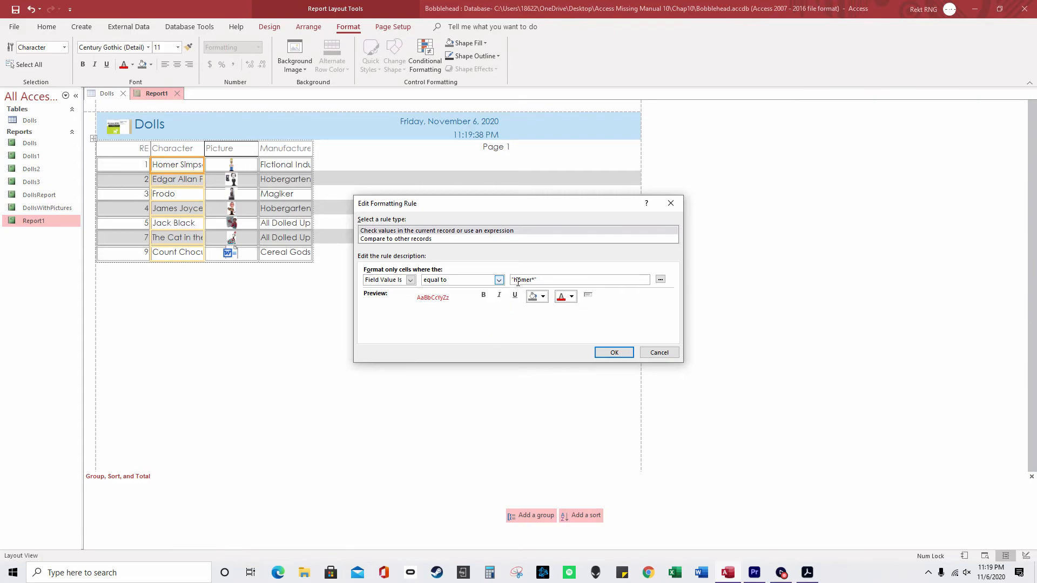
key("BackSpace")
left_click(616, 353)
left_click(643, 350)
left_click(552, 349)
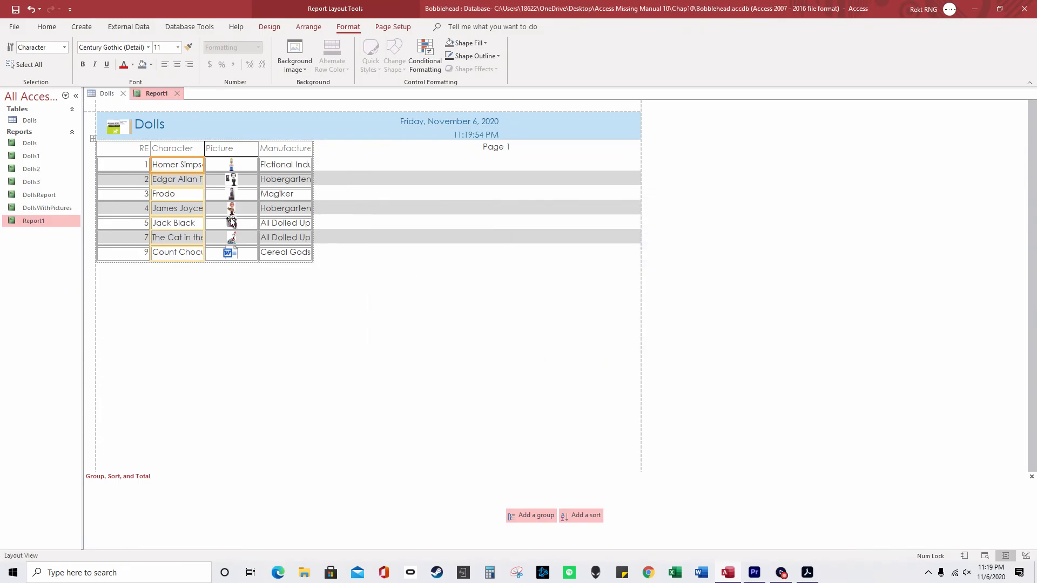
Change the Character rule's comparison value to the full name Homer Simpson and apply it.
left_click(427, 56)
double_click(609, 273)
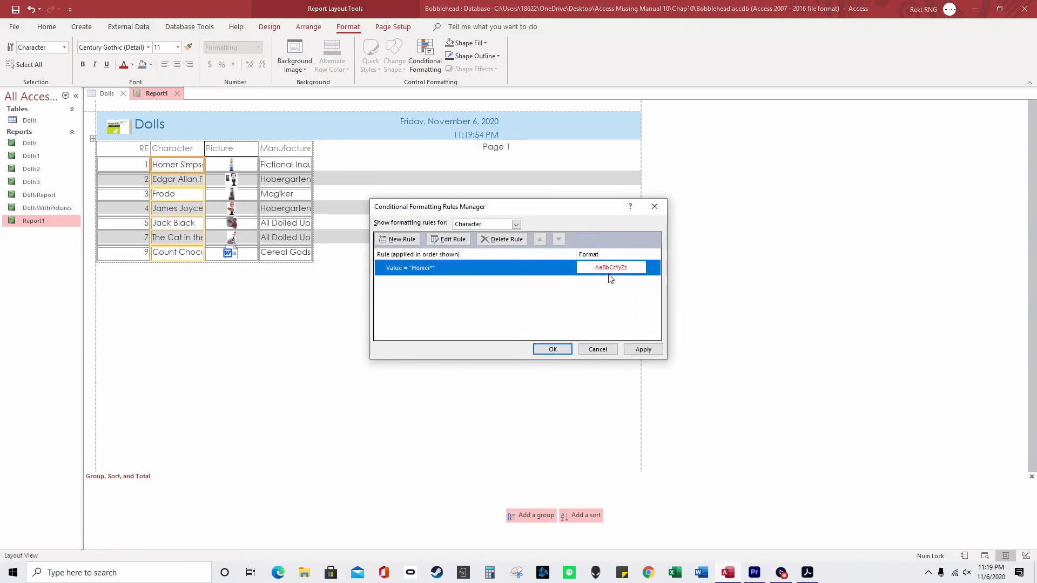
double_click(540, 279)
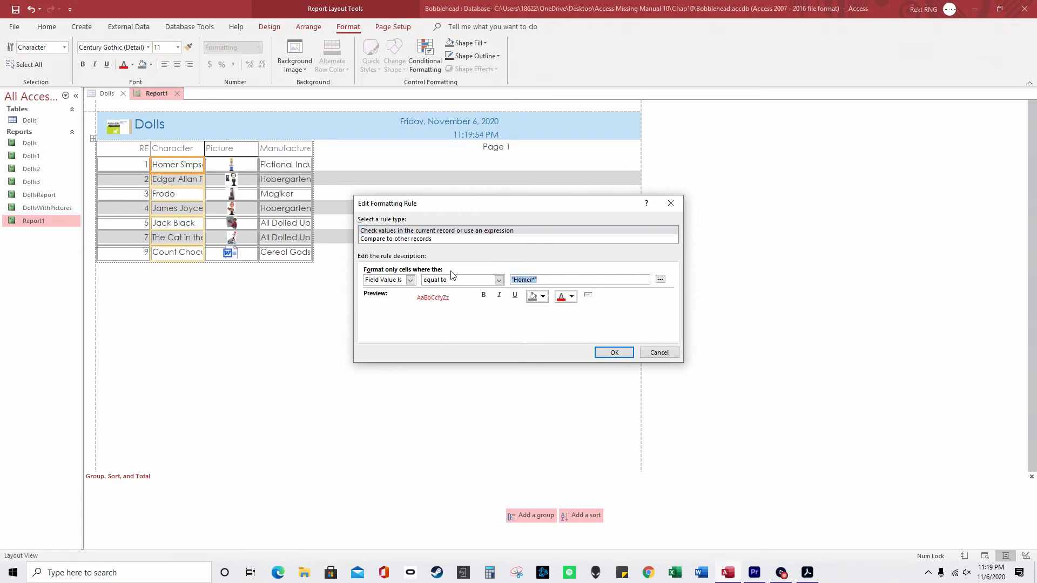
type("Ho0m")
type("er Simpson")
left_click(615, 351)
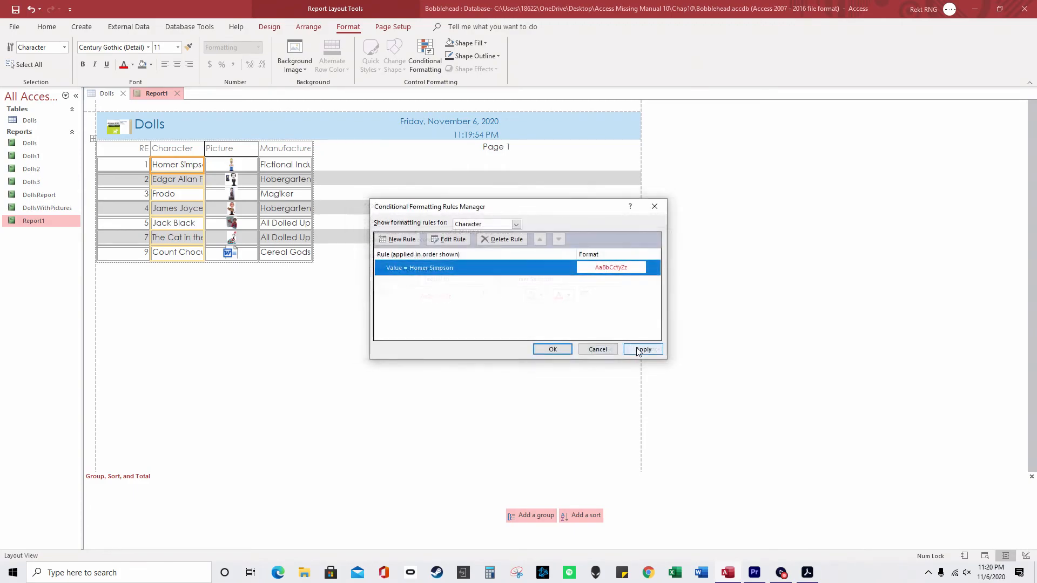
left_click(554, 349)
right_click(204, 171)
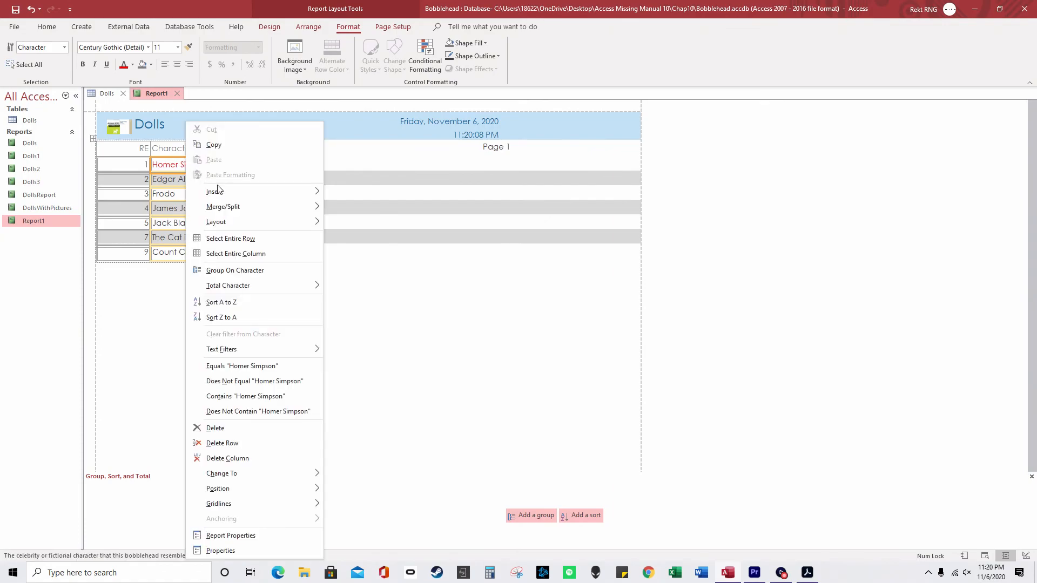
left_click(424, 66)
left_click(619, 270)
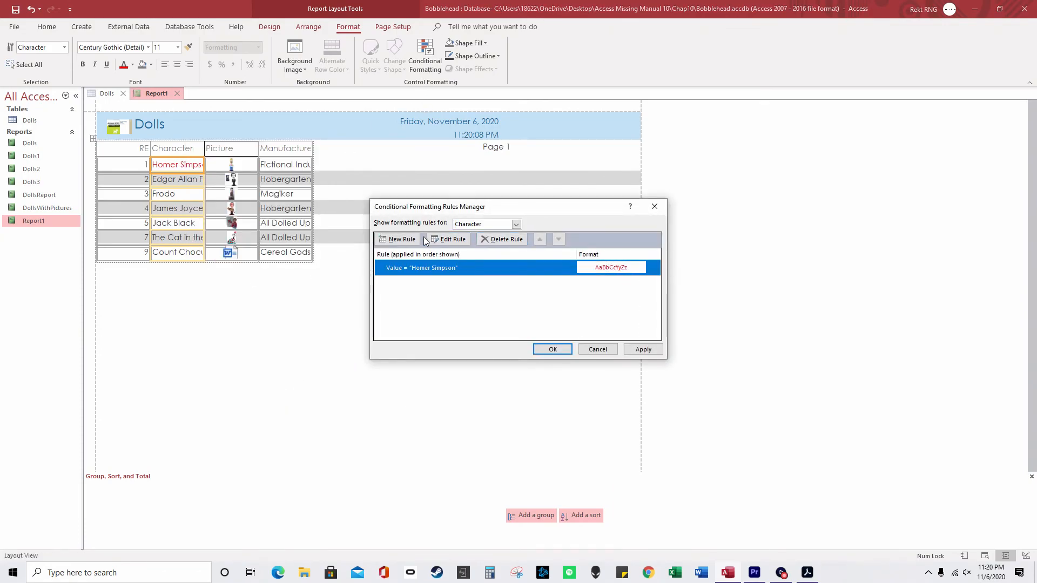
left_click(398, 239)
left_click_drag(468, 207, 625, 321)
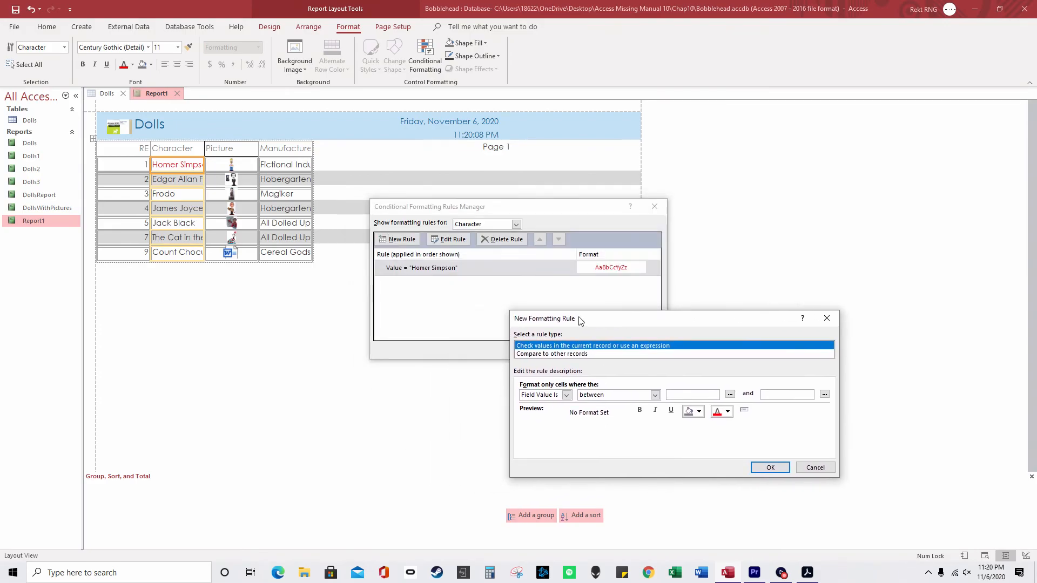
left_click(566, 394)
left_click(539, 405)
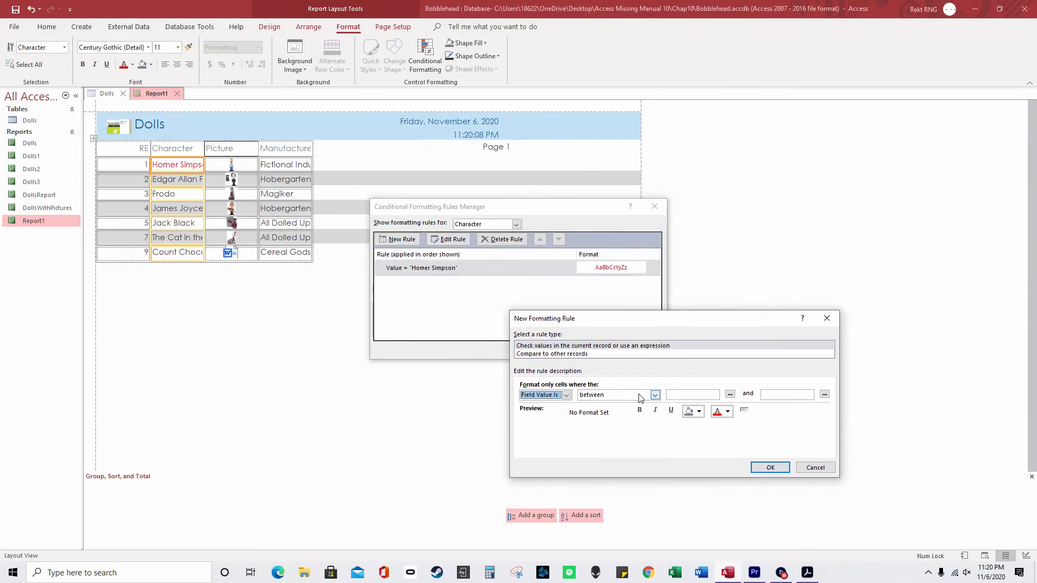
left_click(655, 395)
left_click(610, 412)
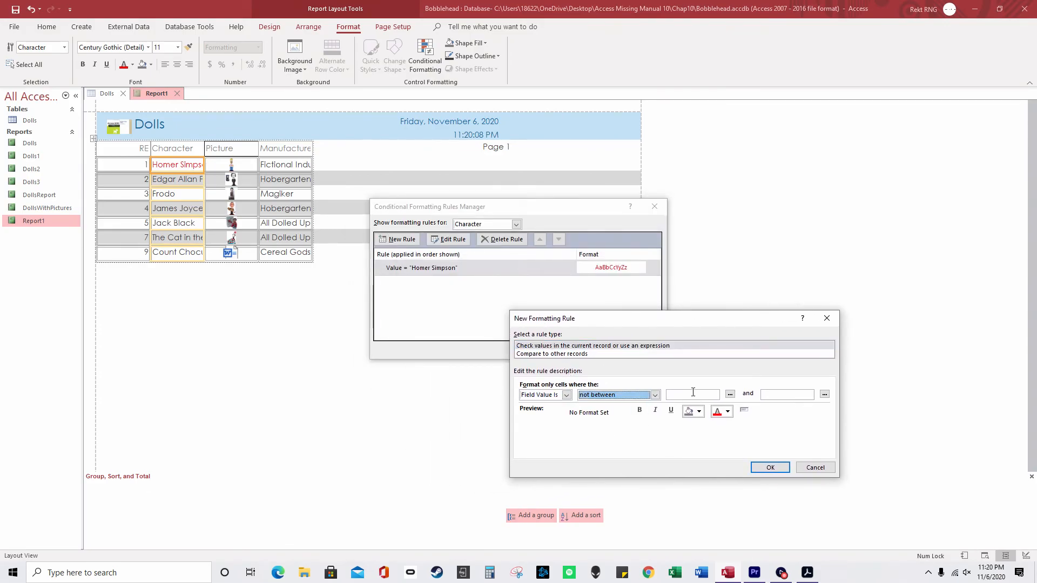
left_click(655, 395)
left_click(819, 469)
left_click(826, 319)
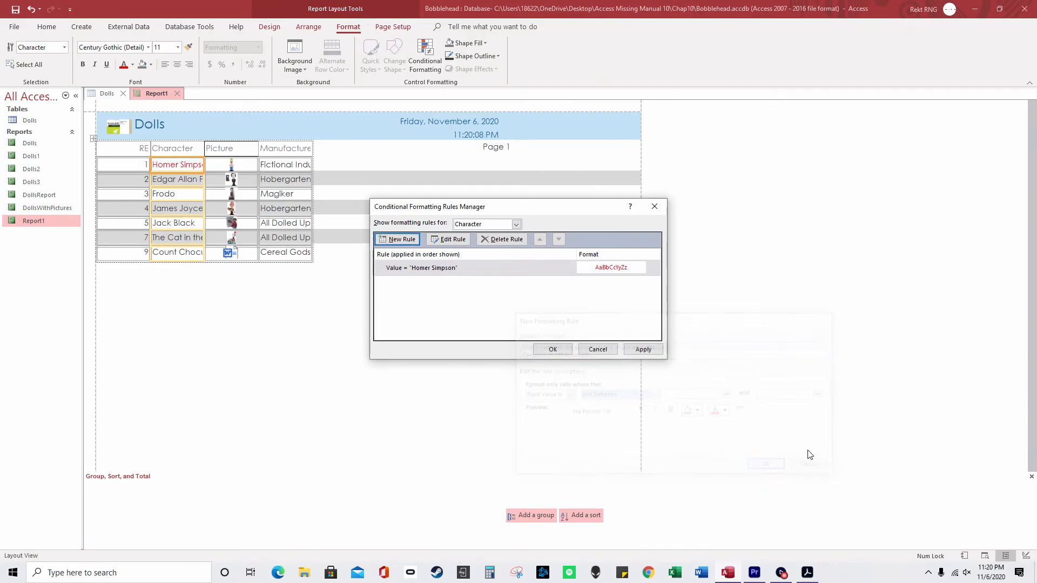
left_click(658, 210)
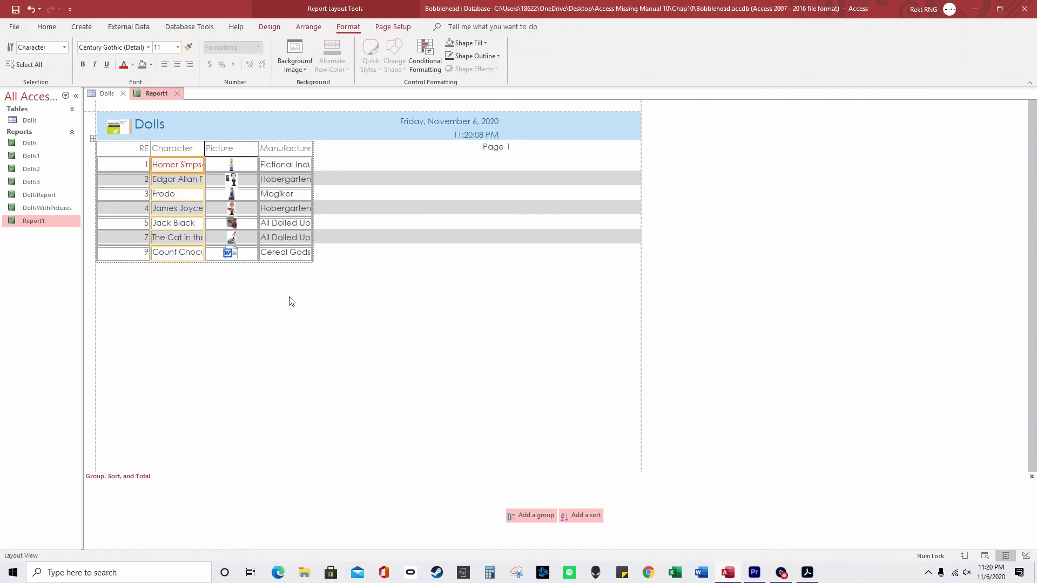
Add the PurchasePrice field to the report beside Character and widen its column to show the full heading.
right_click(333, 151)
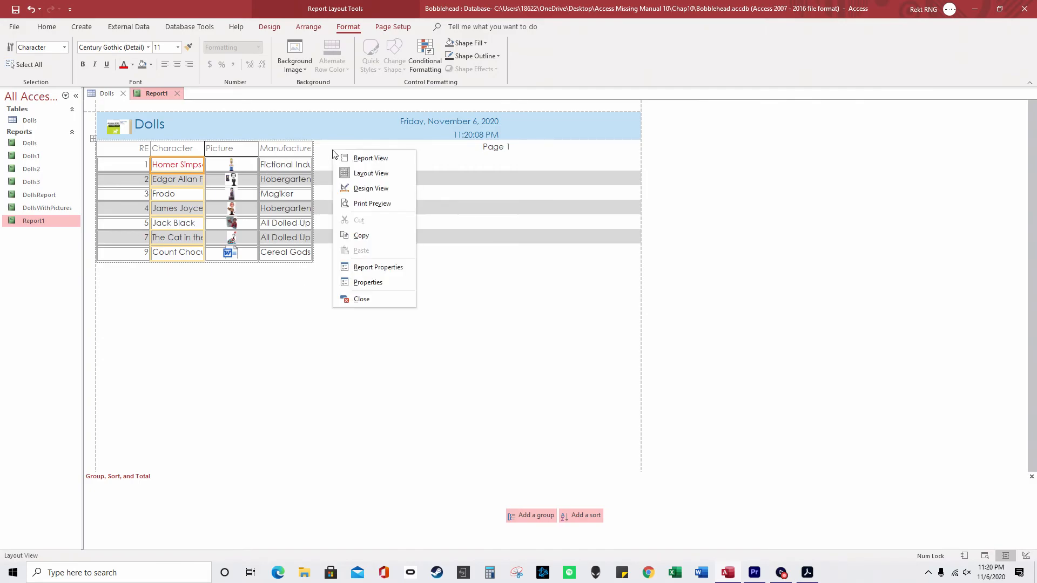
left_click(280, 28)
left_click(281, 28)
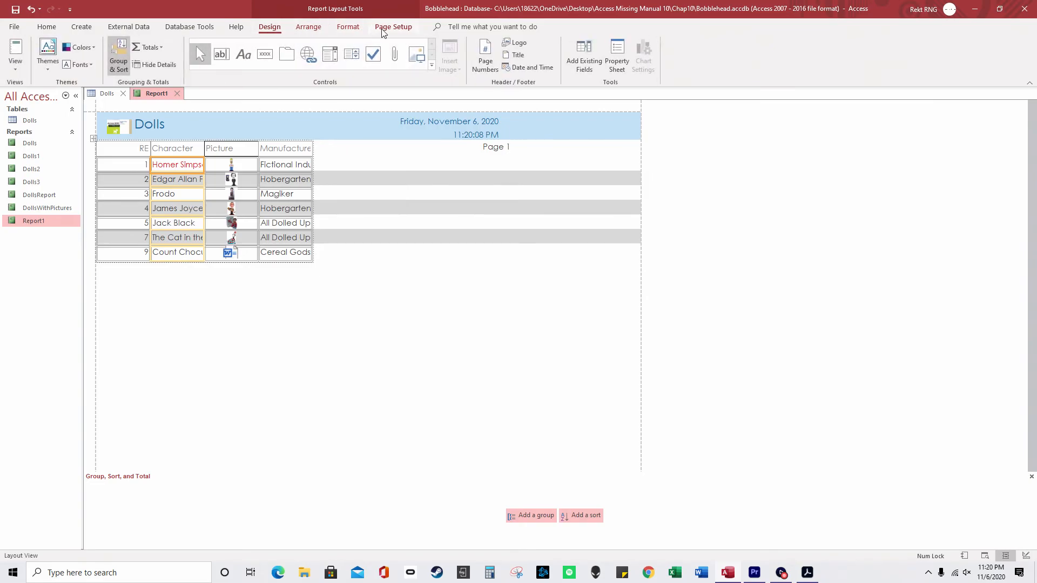
left_click(585, 61)
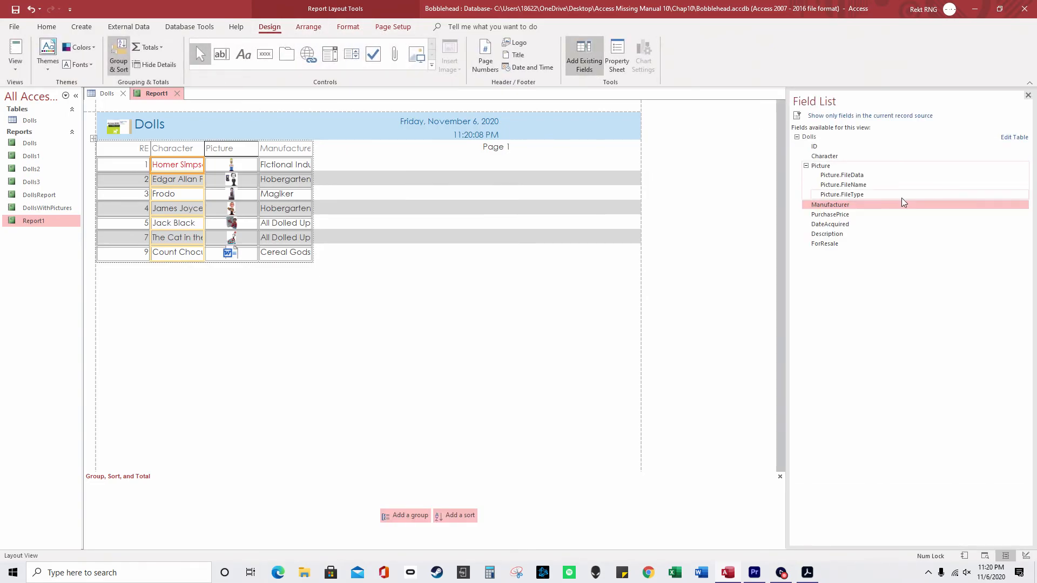
double_click(845, 215)
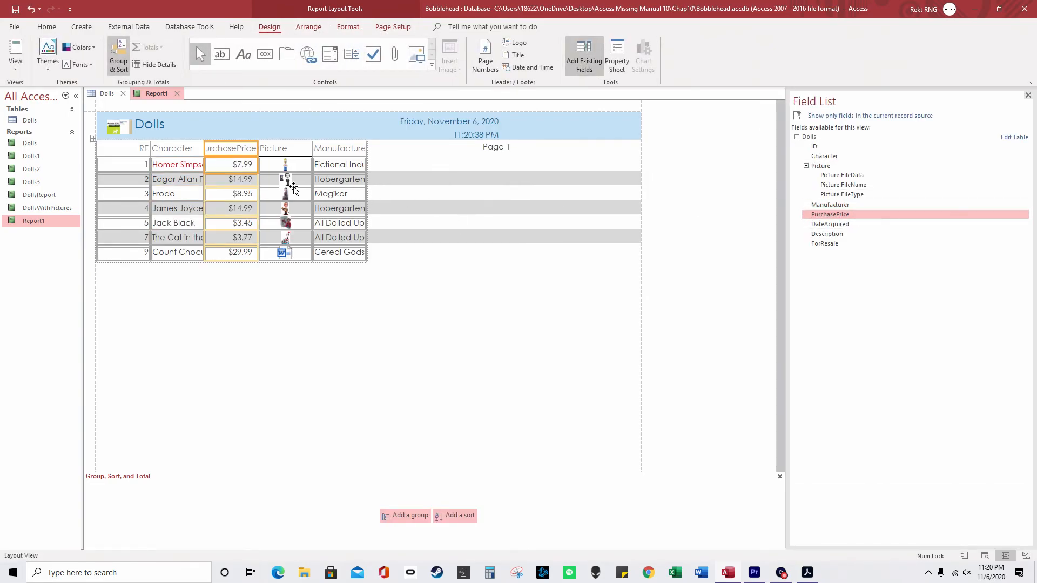
left_click_drag(259, 147, 265, 146)
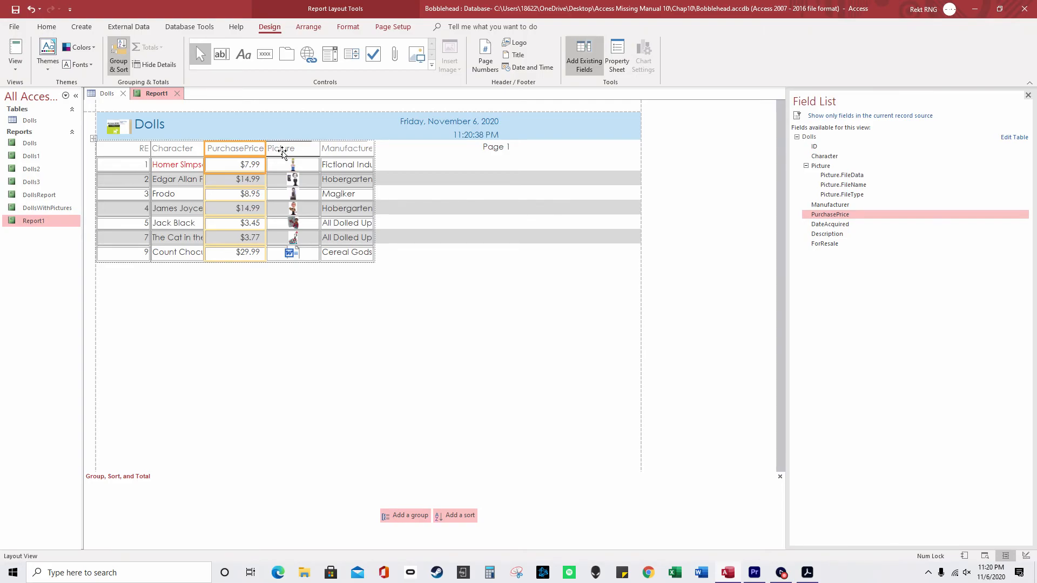
Show the properties of the whole report and set its record source to the Dolls table.
left_click(620, 61)
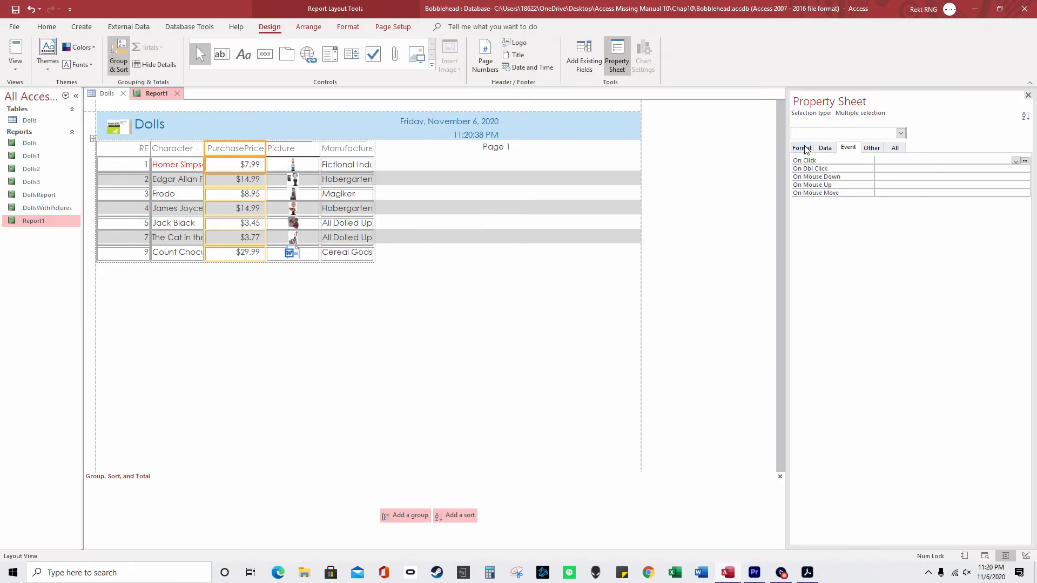
left_click(859, 134)
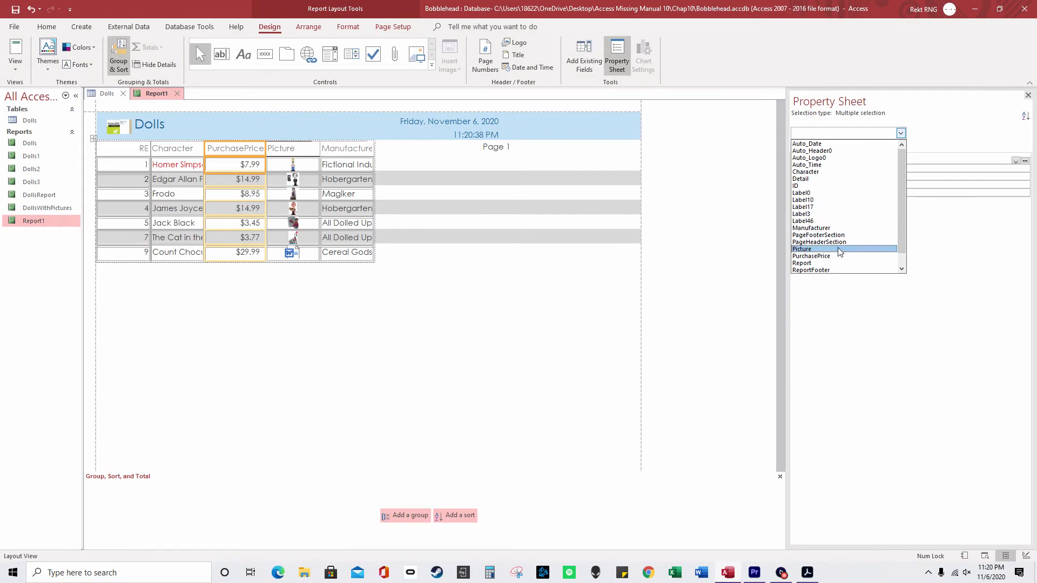
left_click(875, 263)
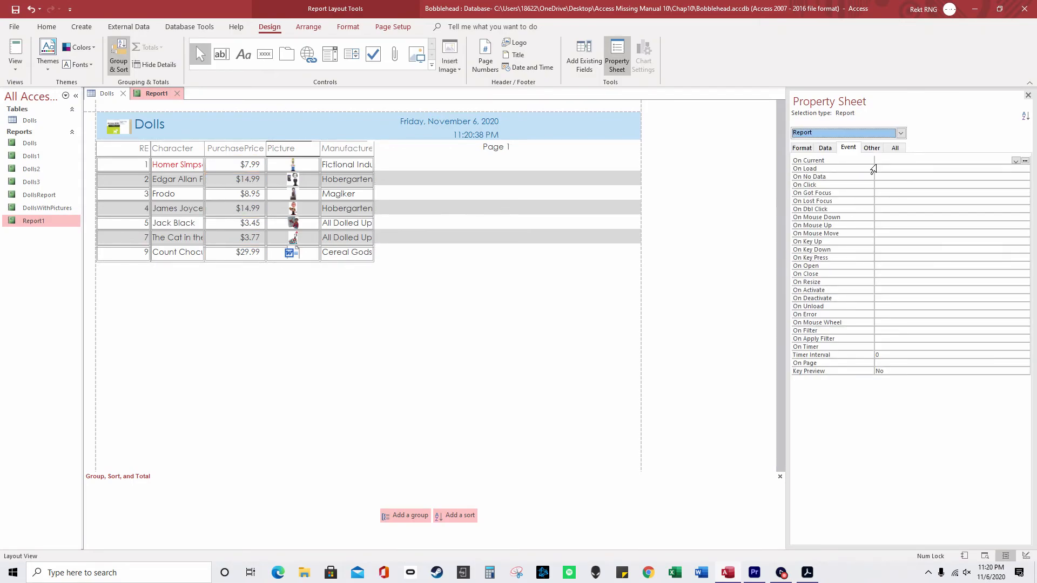
left_click(826, 152)
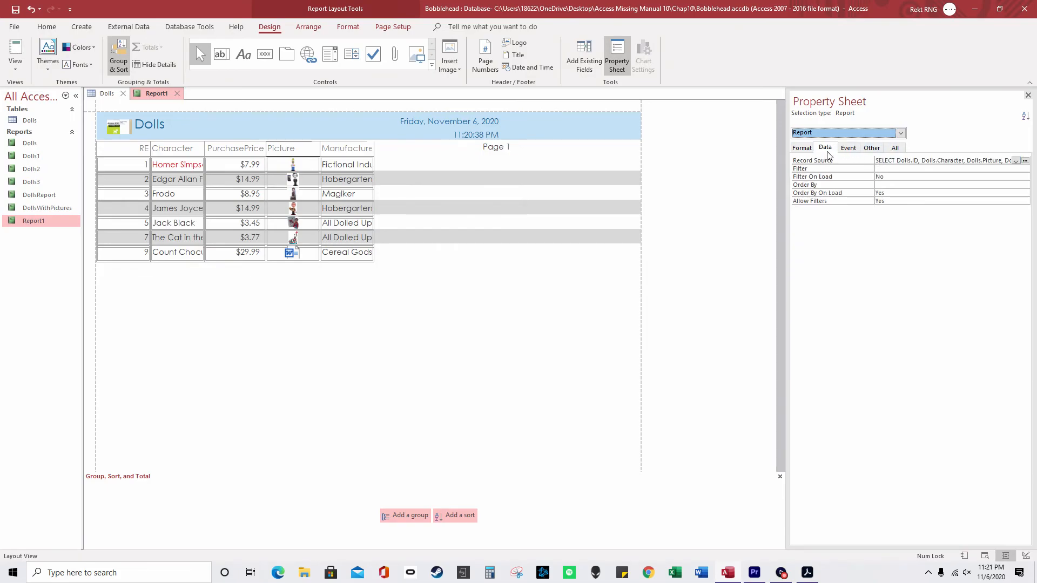
left_click(991, 160)
left_click(1015, 161)
left_click(989, 170)
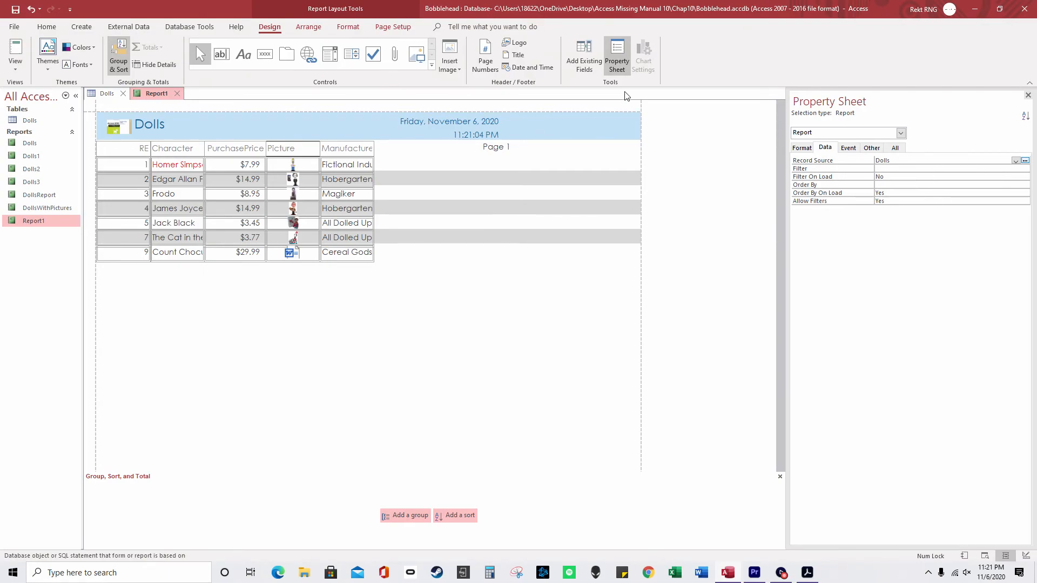
Add a conditional formatting rule to PurchasePrice that compares to other records with blue data bars from lowest to highest value.
left_click(347, 27)
left_click(219, 178)
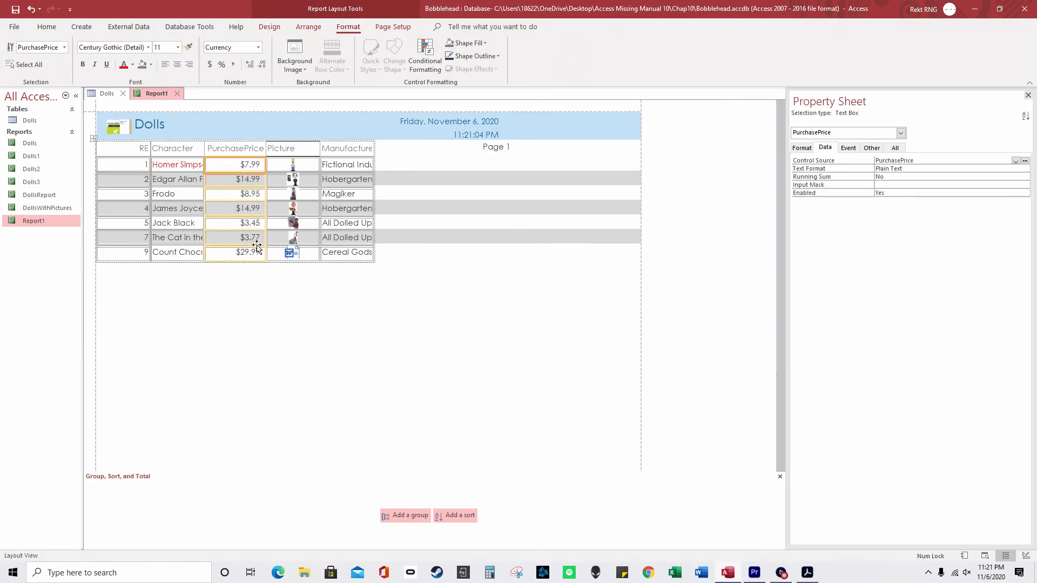
left_click(425, 55)
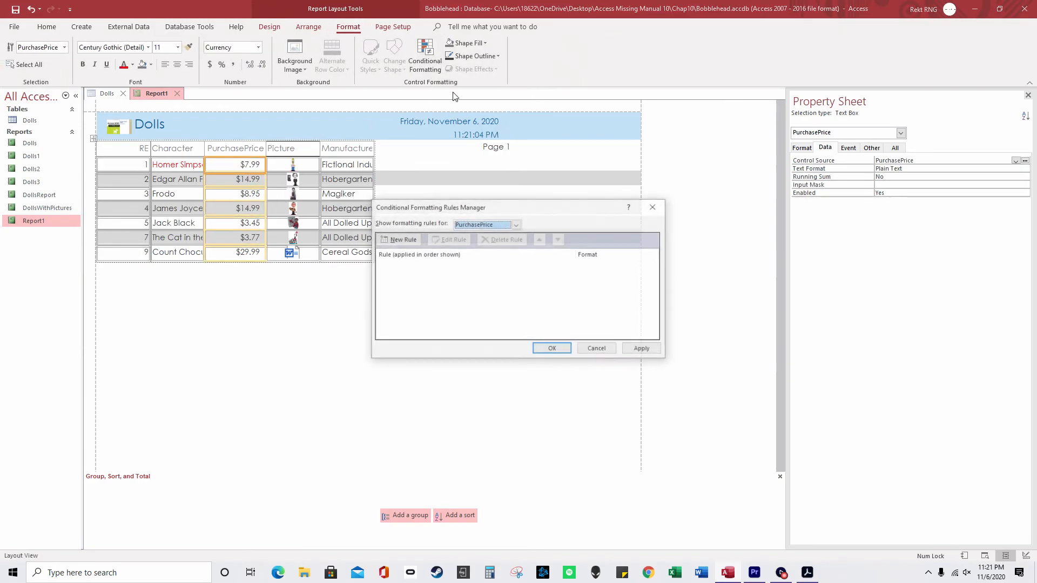
left_click(516, 225)
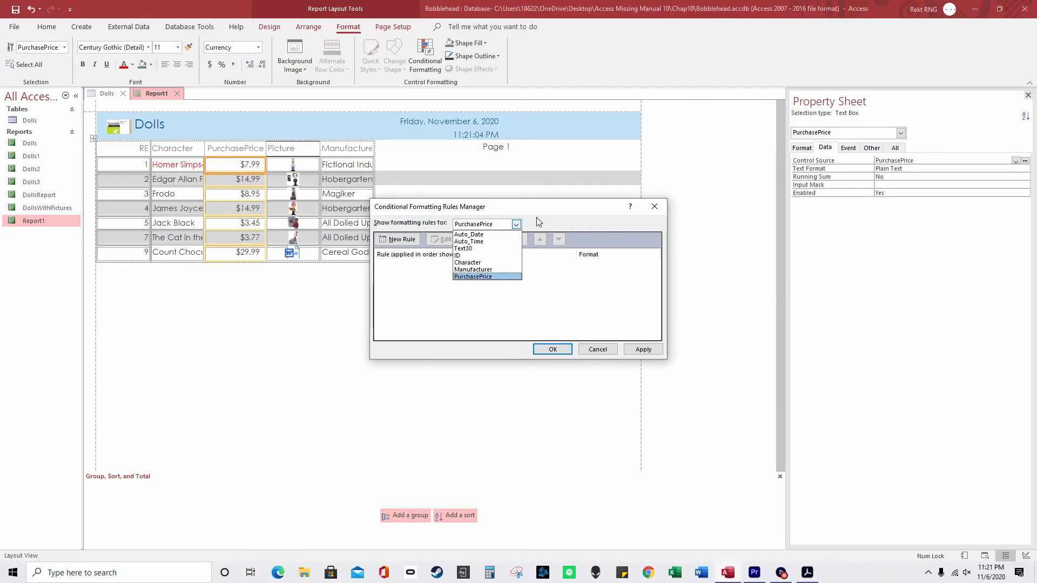
left_click(536, 217)
left_click(400, 242)
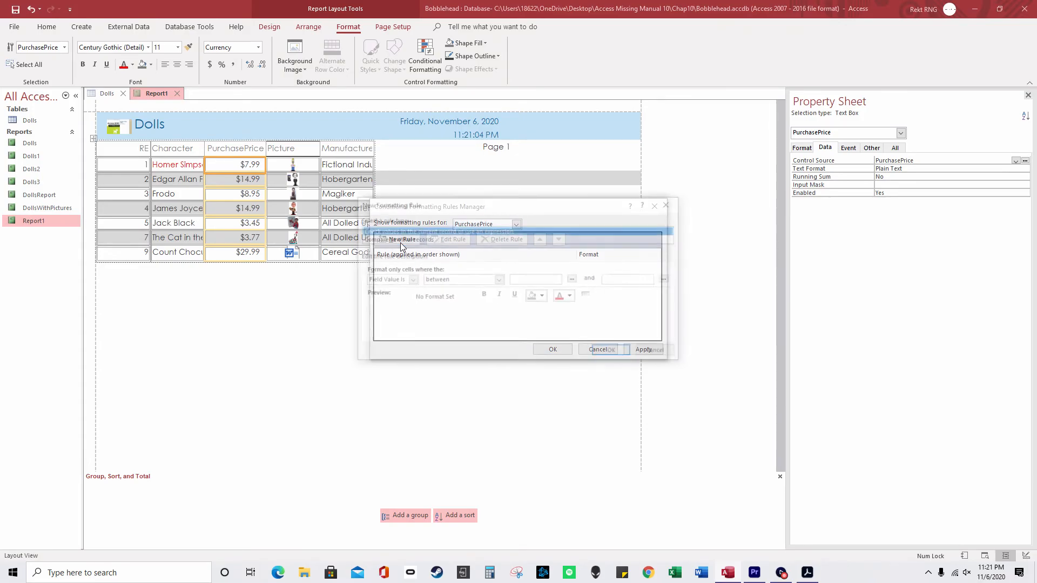
left_click(421, 240)
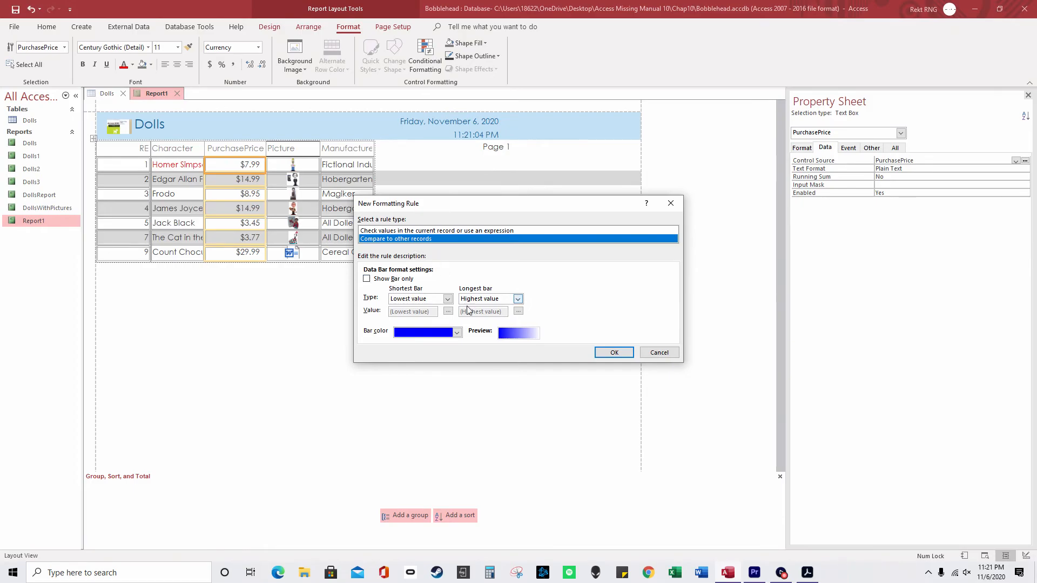
left_click(614, 353)
left_click(641, 350)
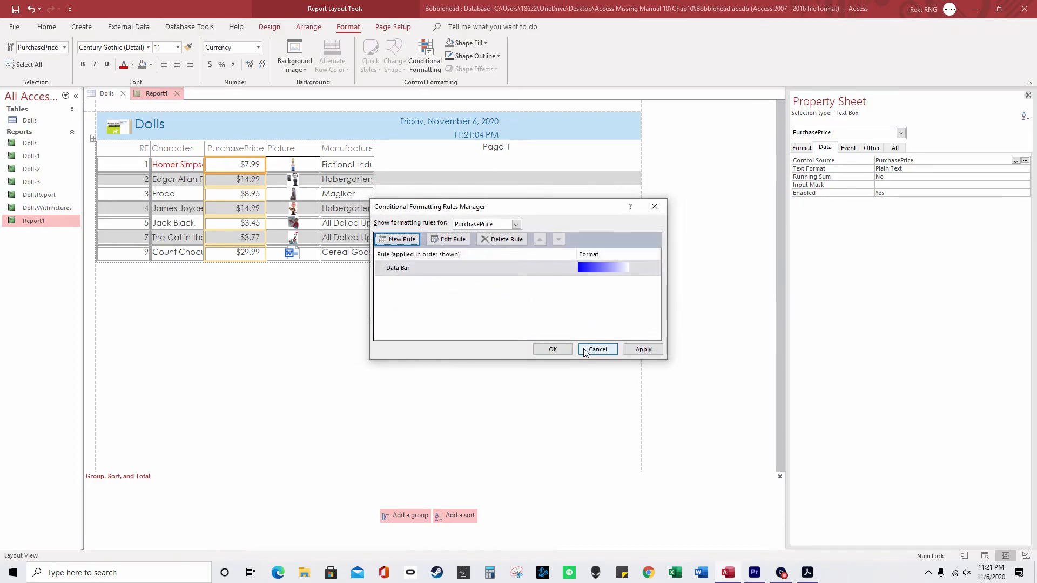
left_click(553, 349)
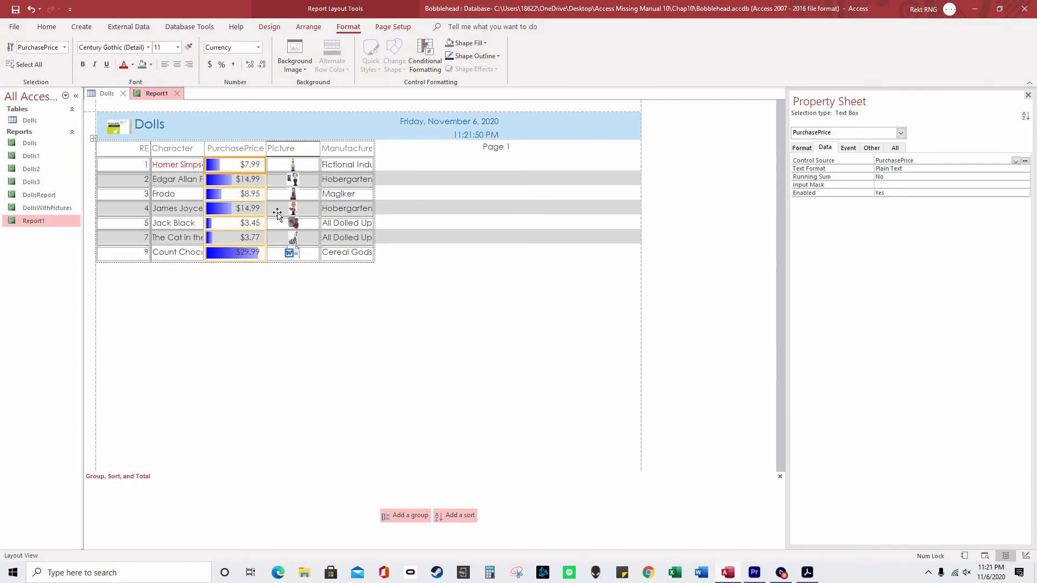
Filter the report to records whose Character equals "Homer Simpson", and undo the filter.
right_click(170, 164)
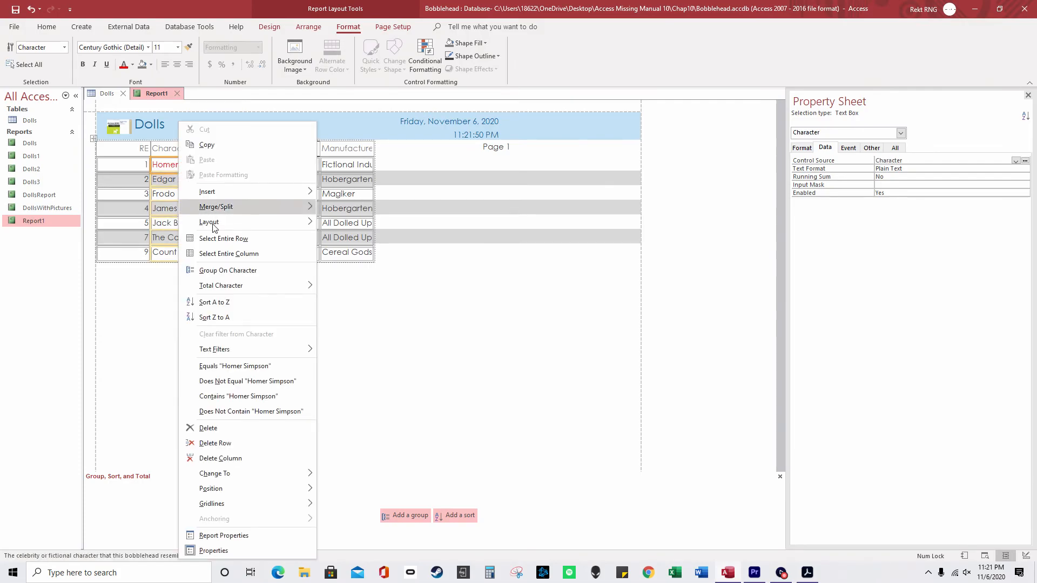
left_click(258, 366)
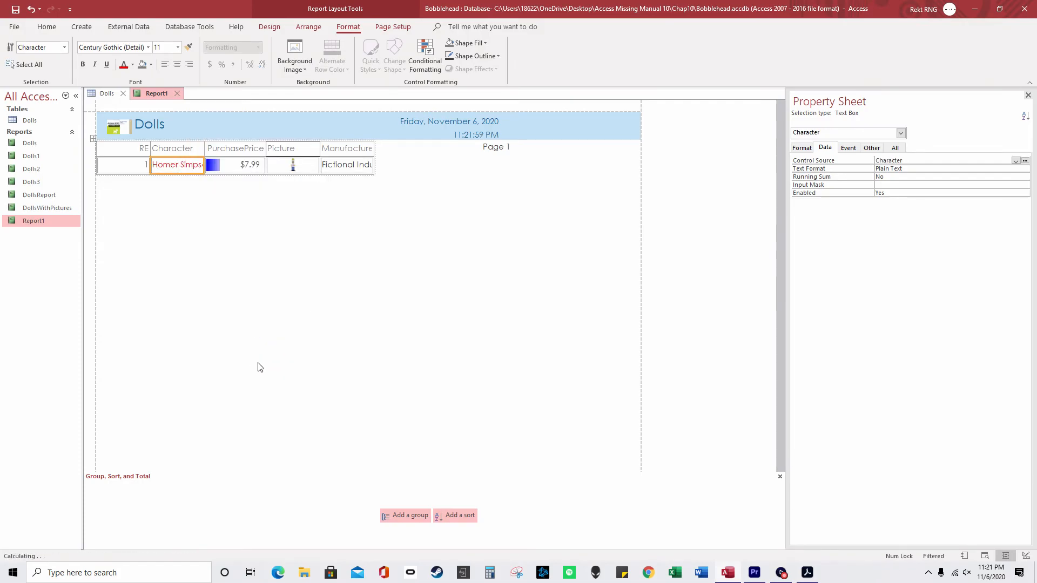
key("ctrl+z")
Apply a custom text filter for Character values containing "home", and undo the filter.
right_click(191, 172)
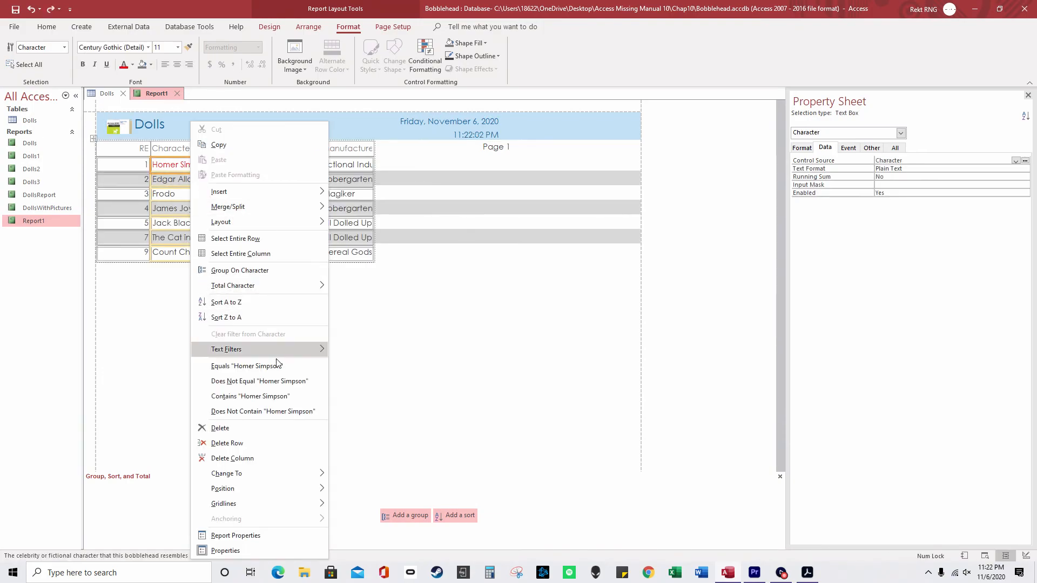
mouse_move(276, 353)
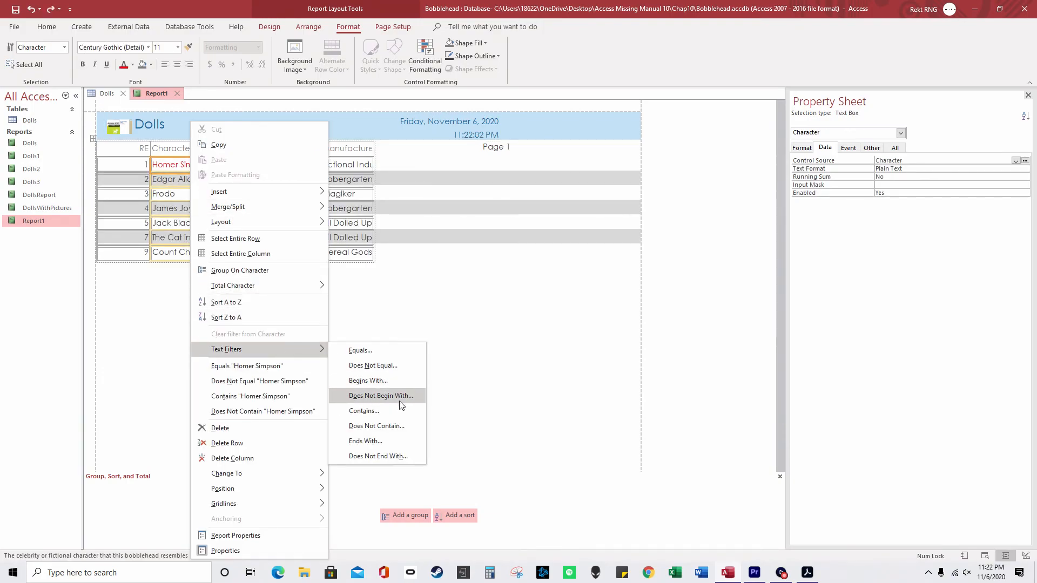
left_click(373, 410)
type("homedr")
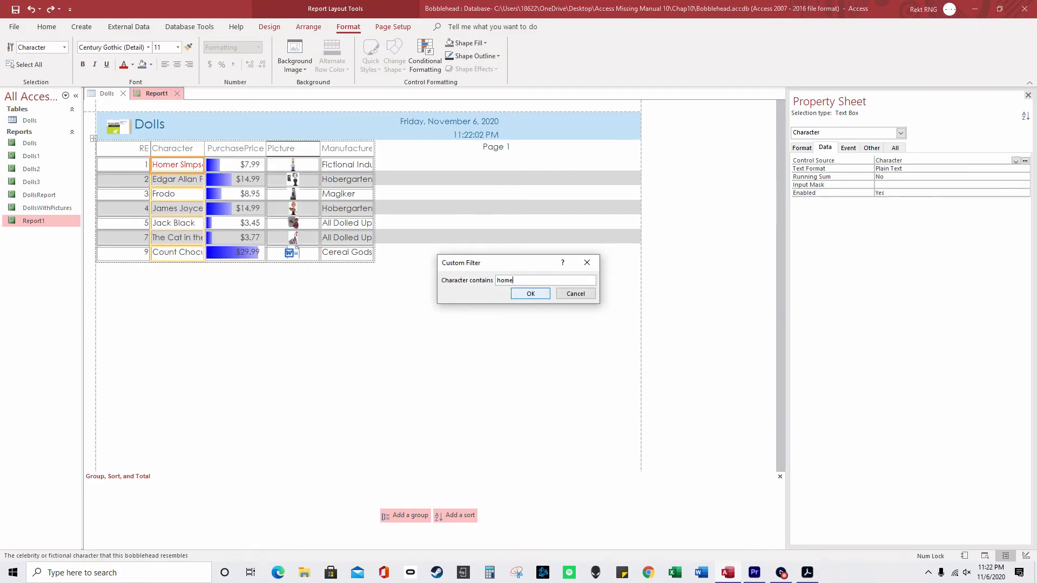
left_click(542, 296)
right_click(174, 172)
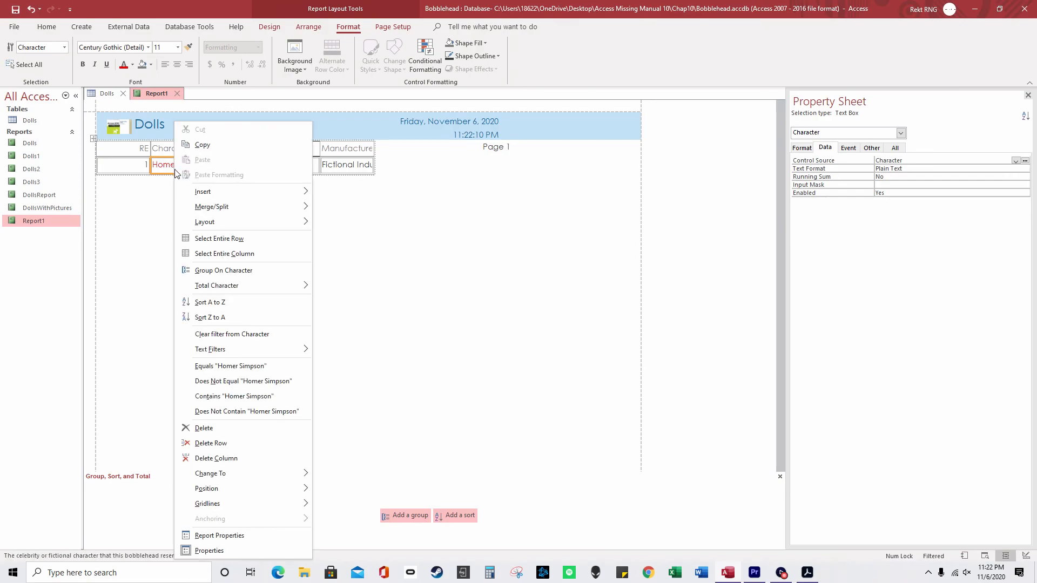
left_click(419, 334)
key("ctrl+z")
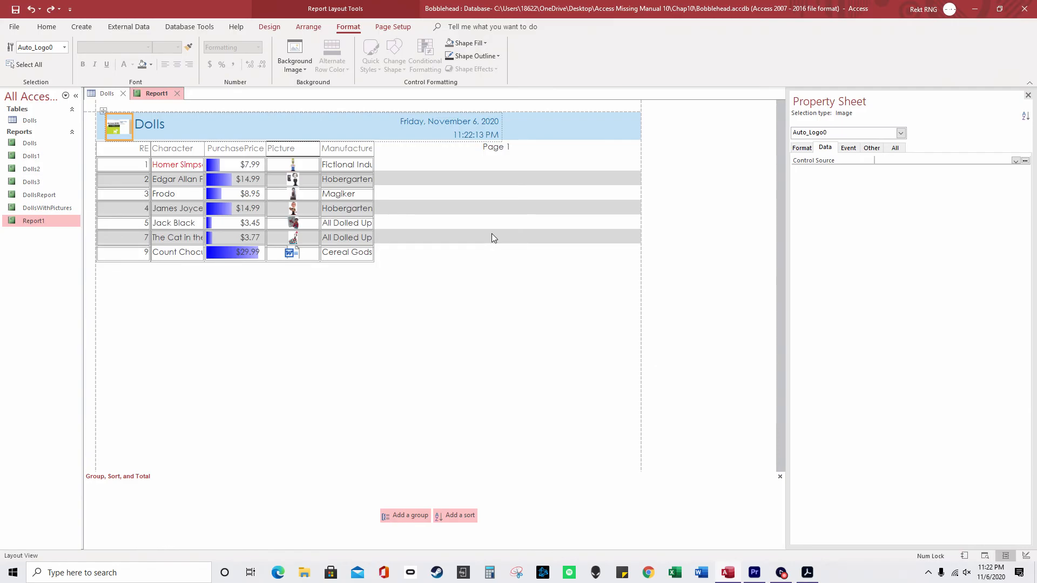
Sort the report by Character from A to Z, and undo the sort.
right_click(195, 164)
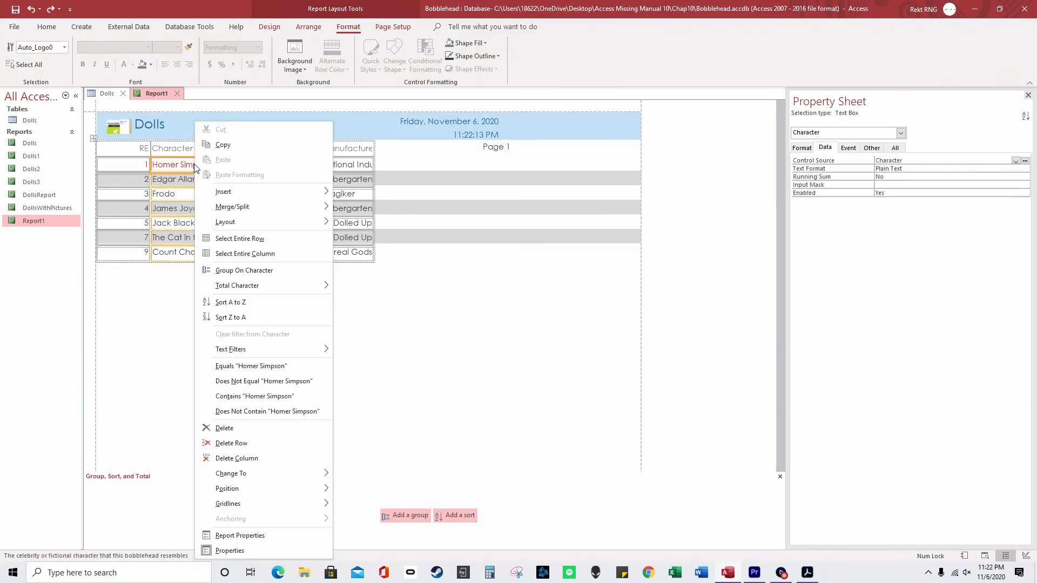
left_click(266, 306)
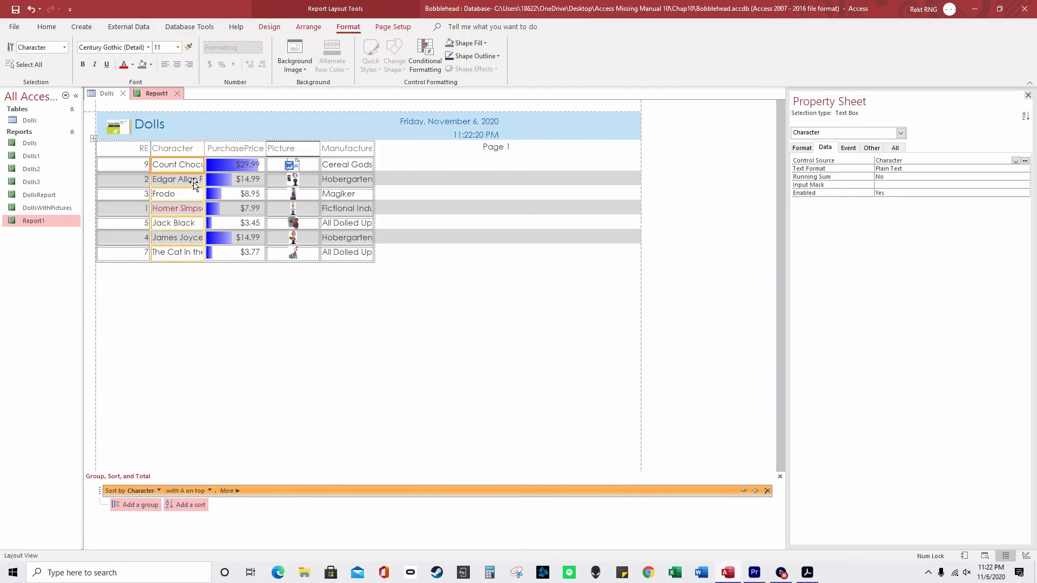
key("ctrl+z")
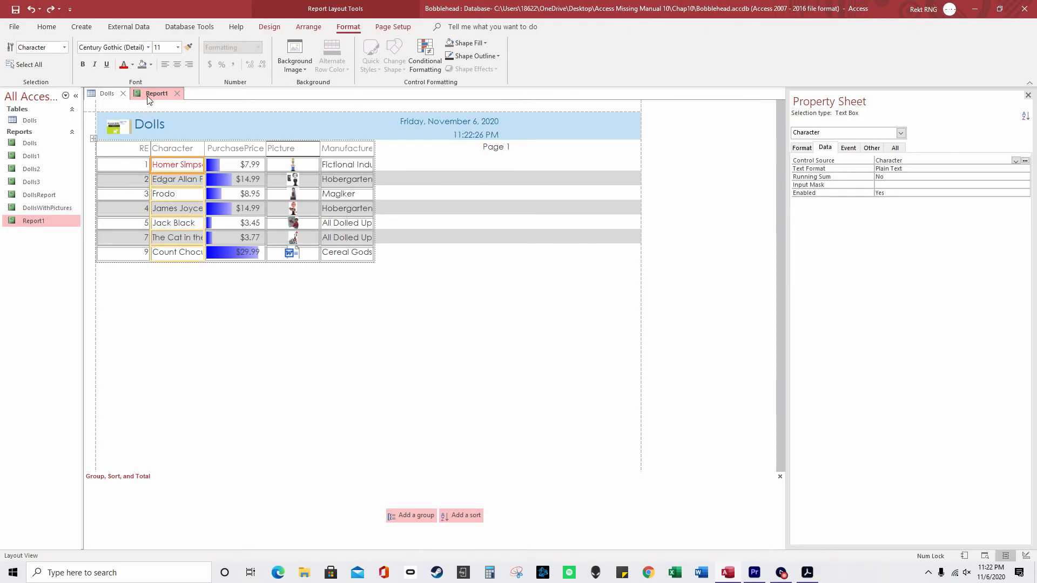
View the report in Report View and Print Preview, open its print settings, and dismiss them without printing.
left_click(270, 27)
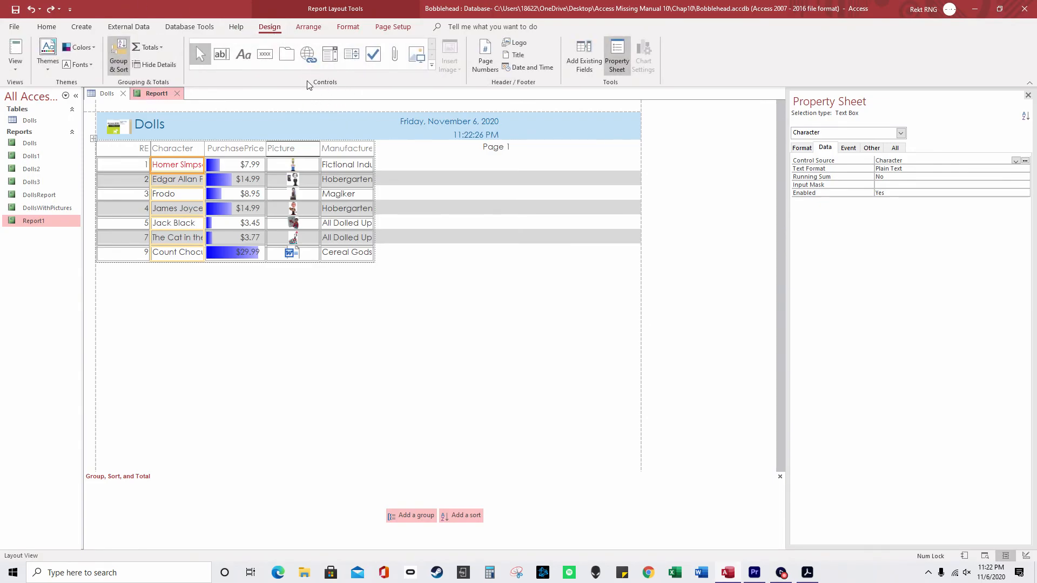
right_click(452, 273)
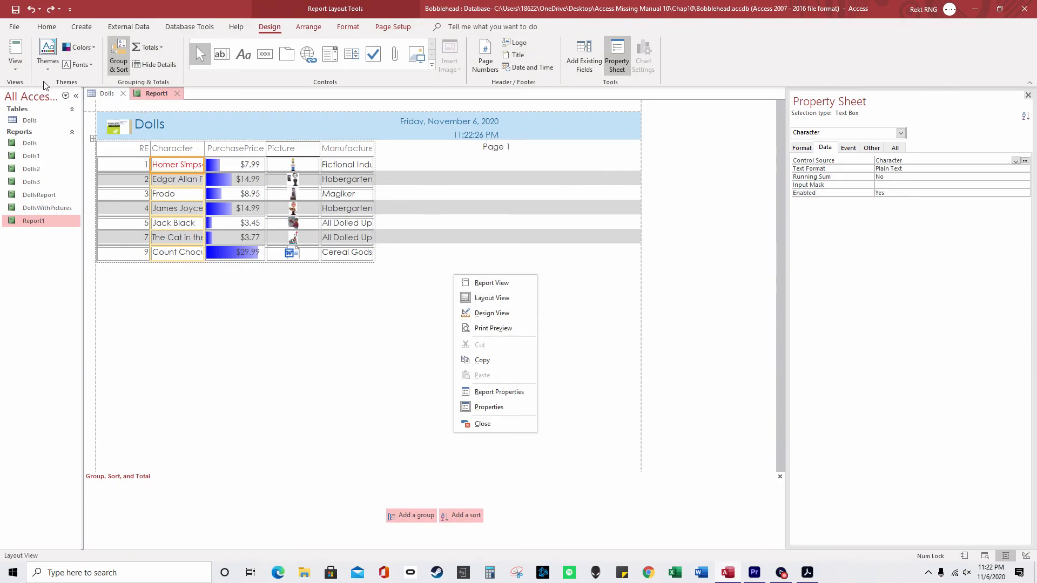
left_click(24, 69)
left_click(53, 99)
left_click(24, 69)
left_click(52, 116)
left_click(18, 66)
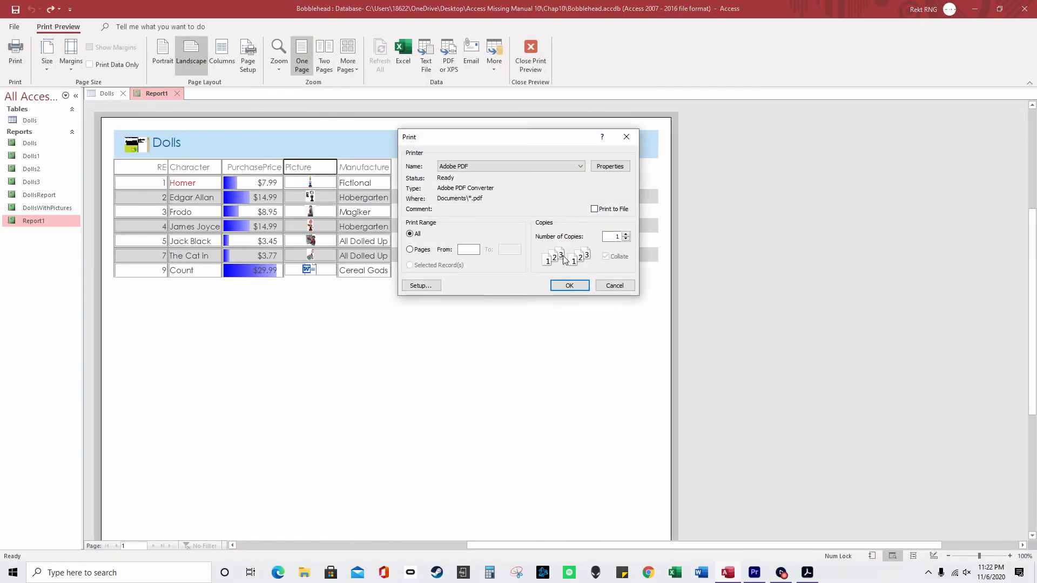
key("Escape")
Cancel closing the report, leave Print Preview, and switch the report through Layout View to Design View.
left_click(176, 93)
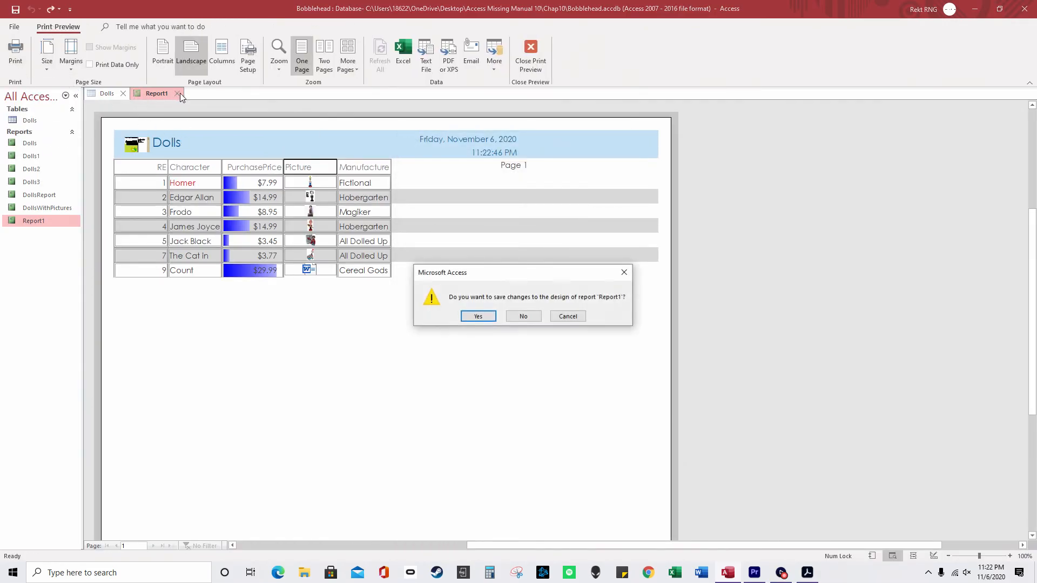
left_click(565, 315)
left_click(531, 65)
left_click(15, 64)
left_click(59, 147)
left_click(24, 70)
left_click(52, 167)
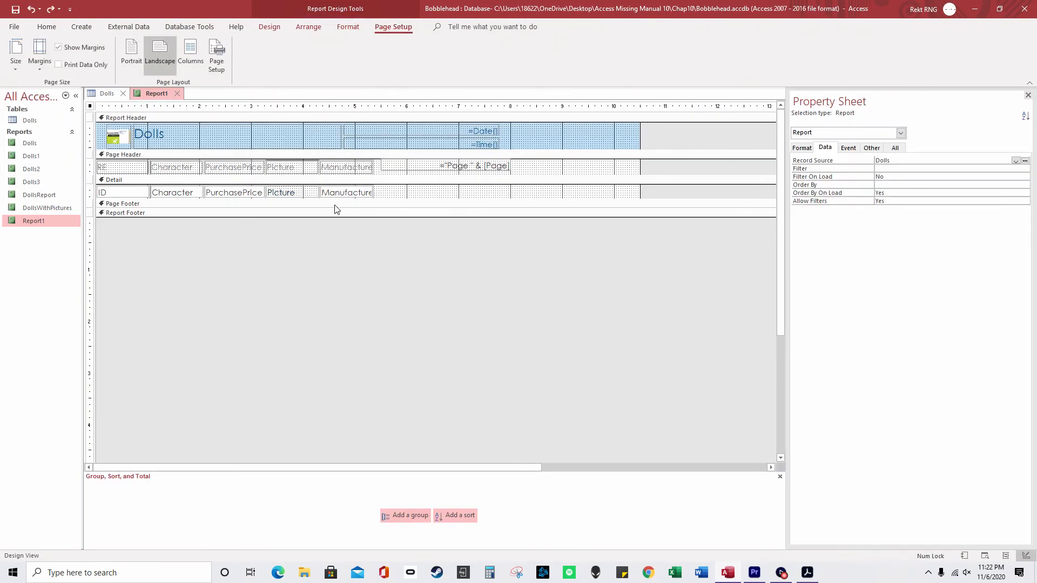
left_click(17, 66)
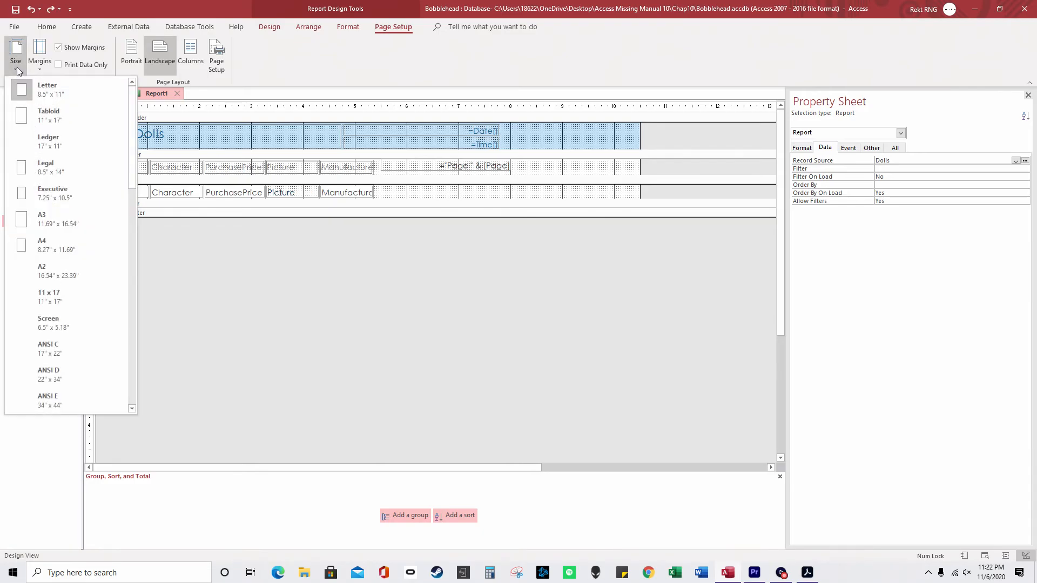
left_click(298, 68)
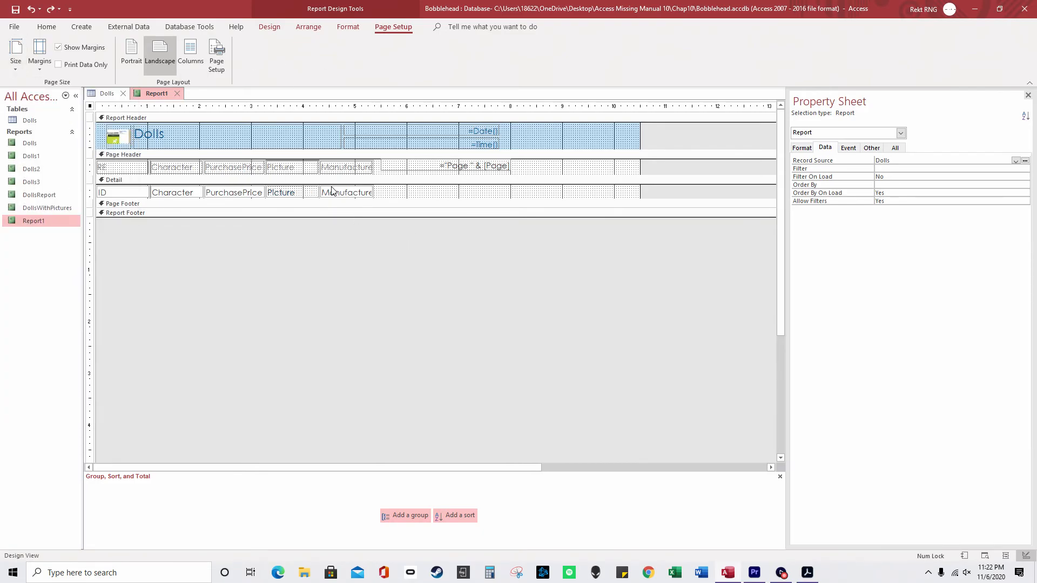
scroll(222, 59, "up", 3)
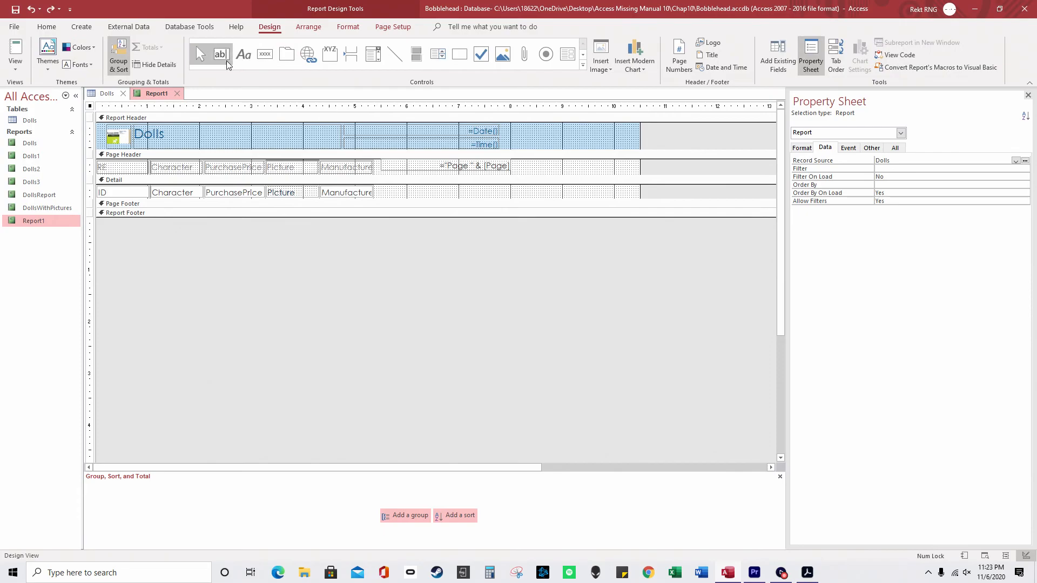
Increase the height of the report's Detail section in Design View and check the record spacing in Layout View.
left_click_drag(546, 200, 549, 267)
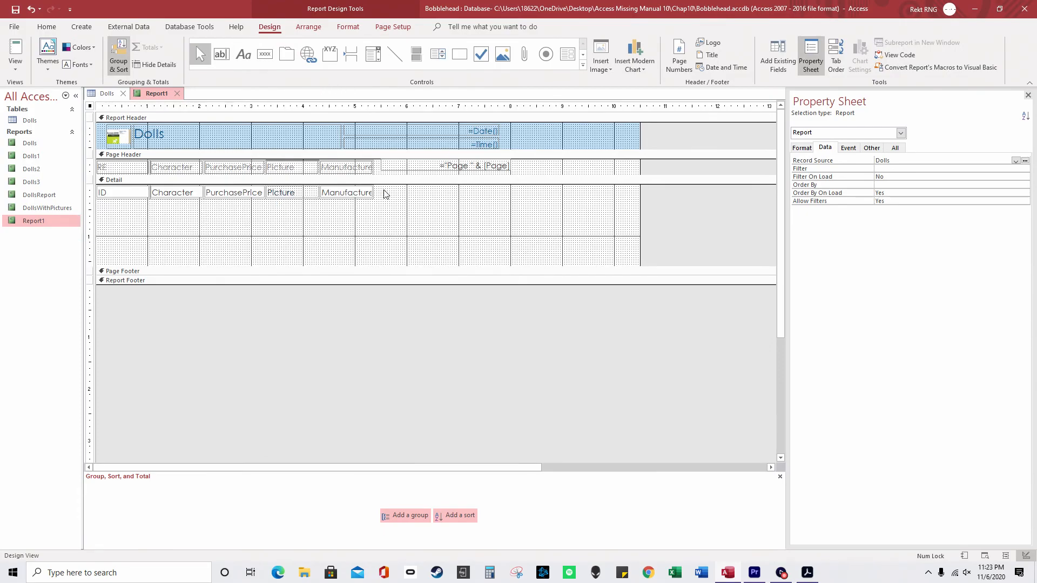
left_click(25, 69)
left_click(67, 130)
left_click(324, 171)
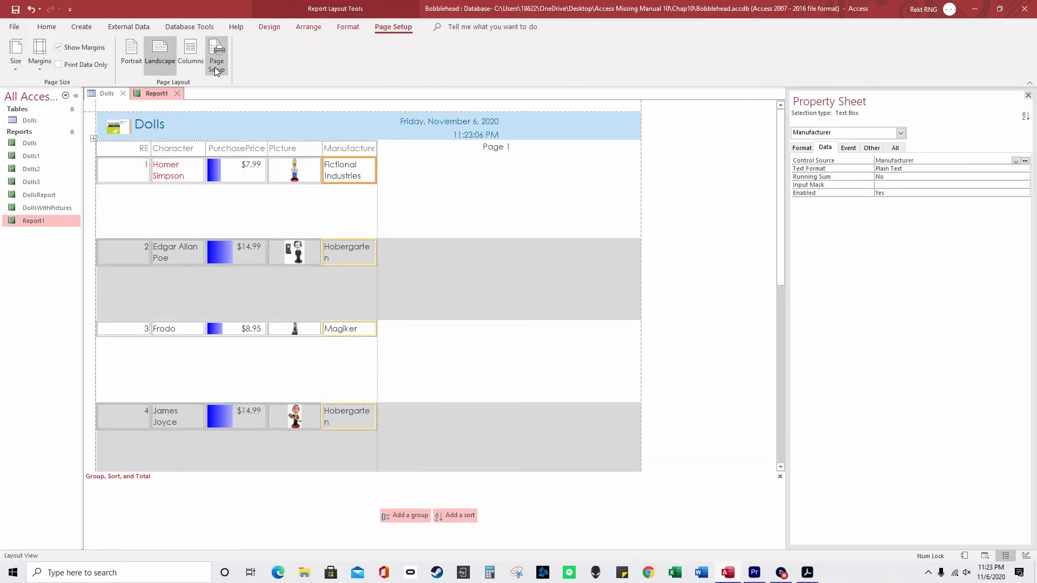
Display the report in Report View and select individual doll records to examine the spacing between them.
left_click(46, 26)
left_click(15, 65)
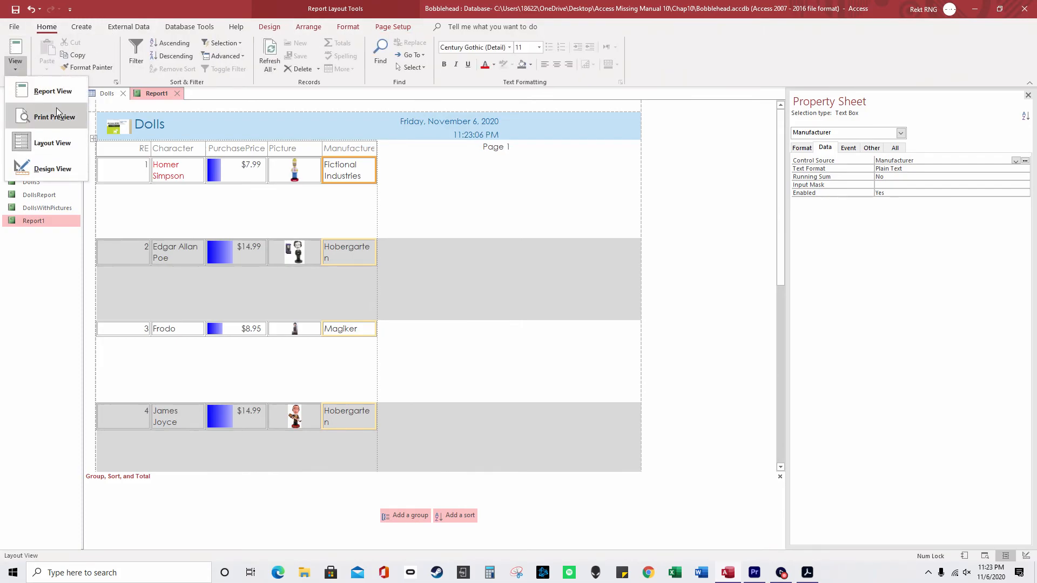
left_click(53, 97)
left_click(362, 193)
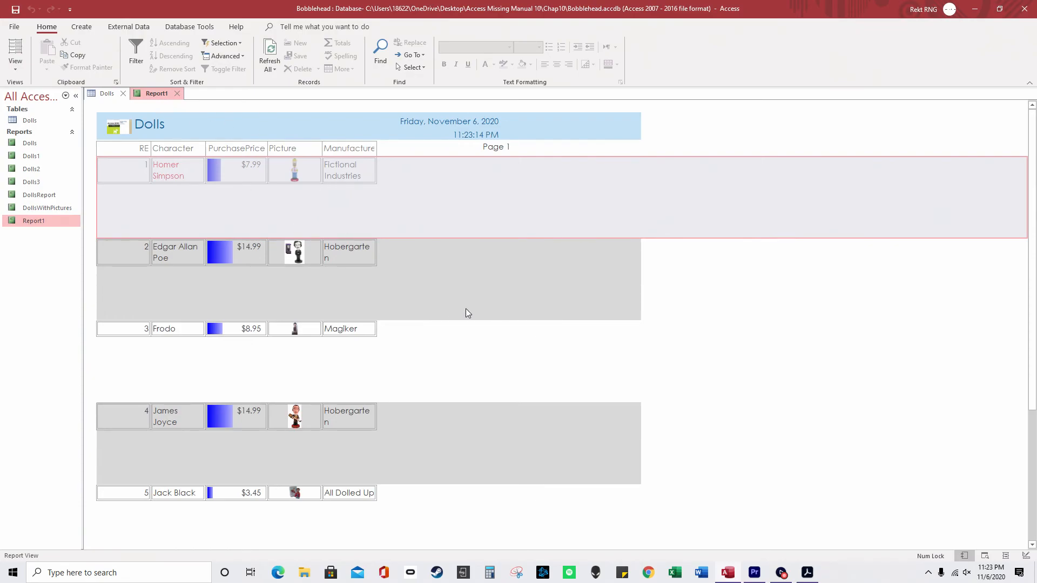
left_click(452, 345)
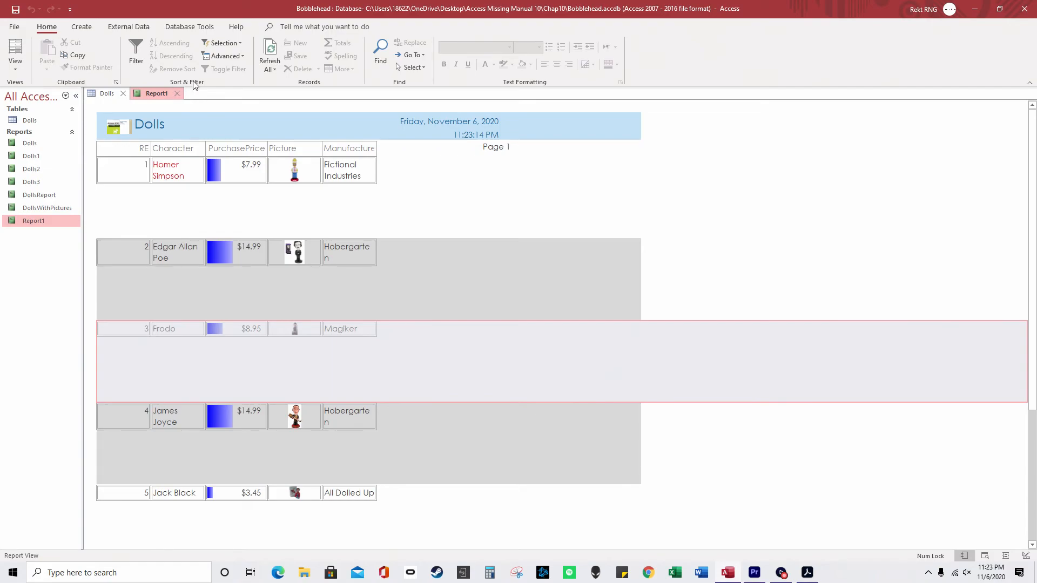
Compare the report's Layout View with its Report View, ending in Layout View.
left_click(26, 67)
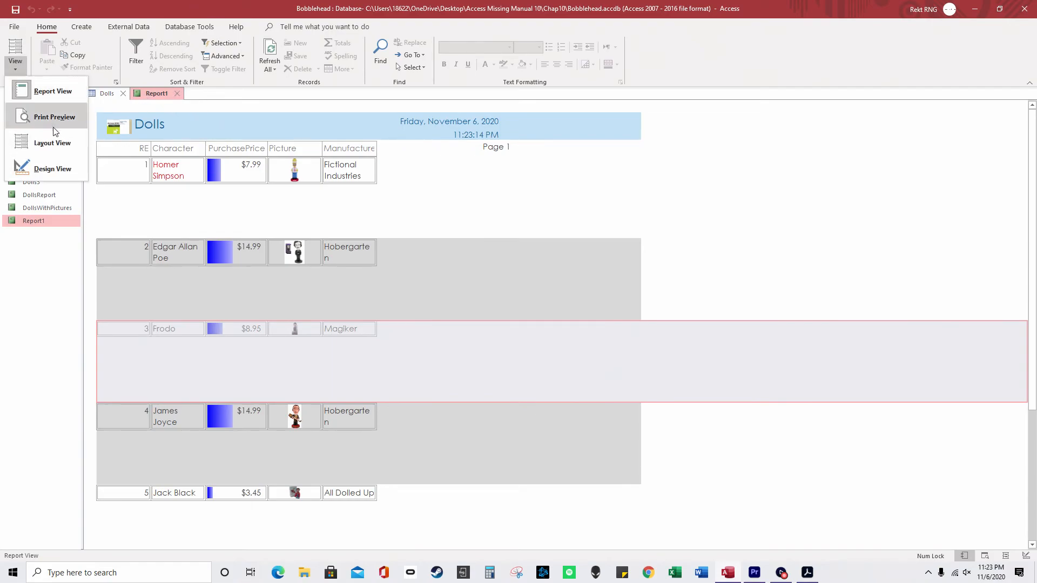
left_click(43, 144)
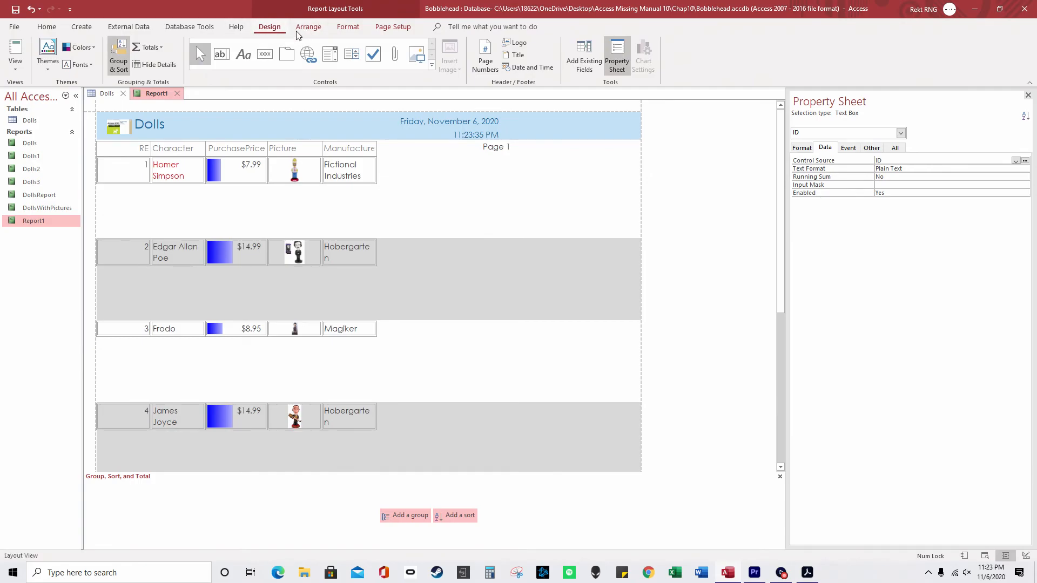
left_click(25, 71)
left_click(46, 91)
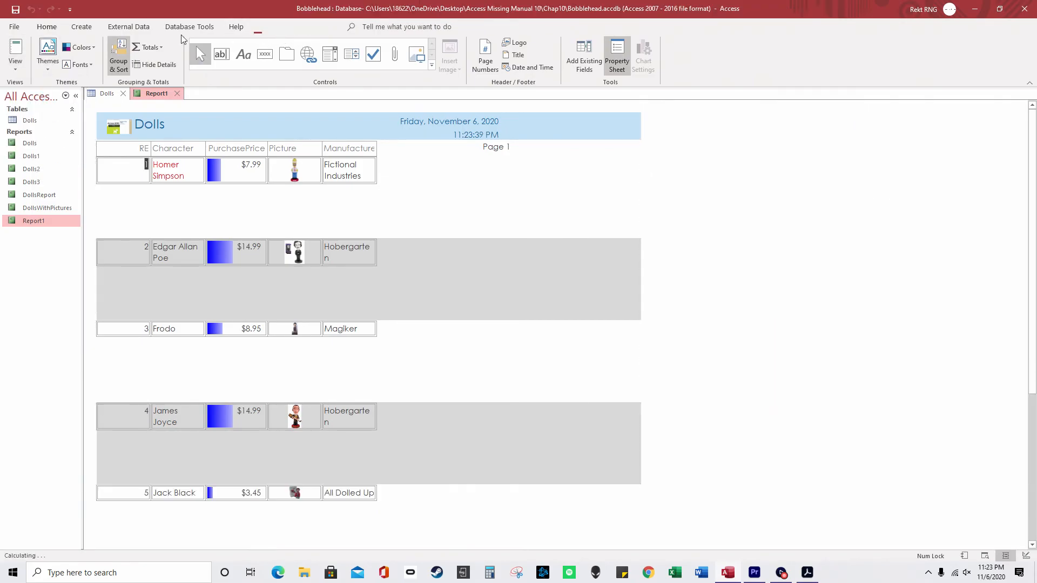
left_click(20, 69)
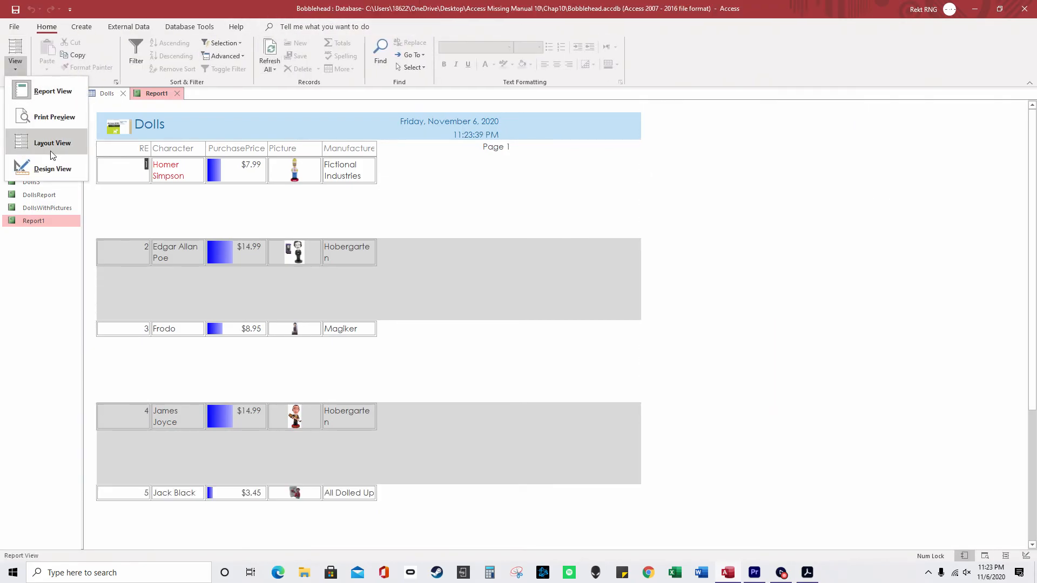
left_click(52, 144)
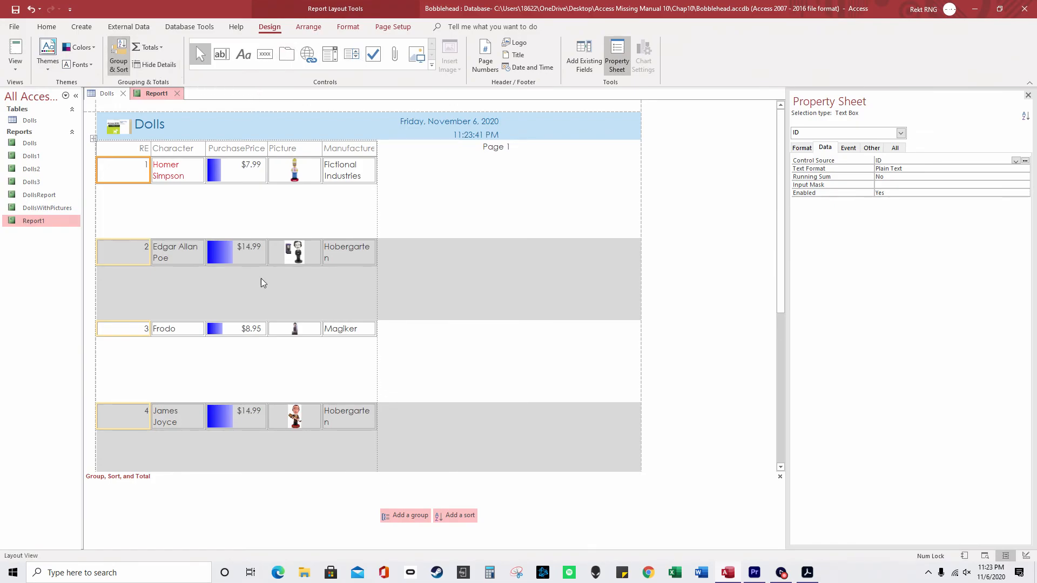
left_click(120, 64)
left_click(120, 63)
left_click(403, 515)
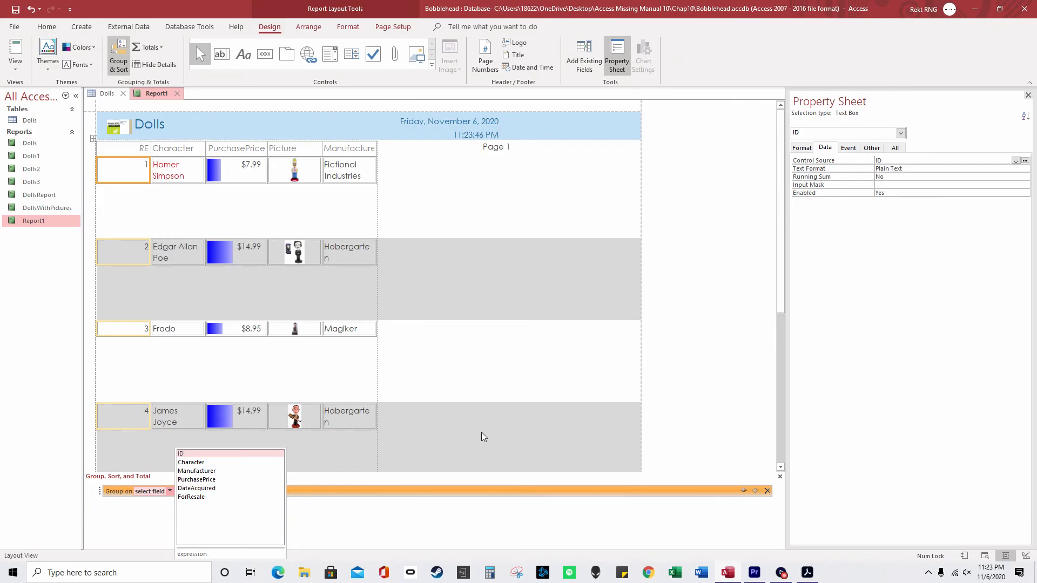
key("Escape")
Close the Bobblehead database without saving the layout changes.
left_click(1024, 9)
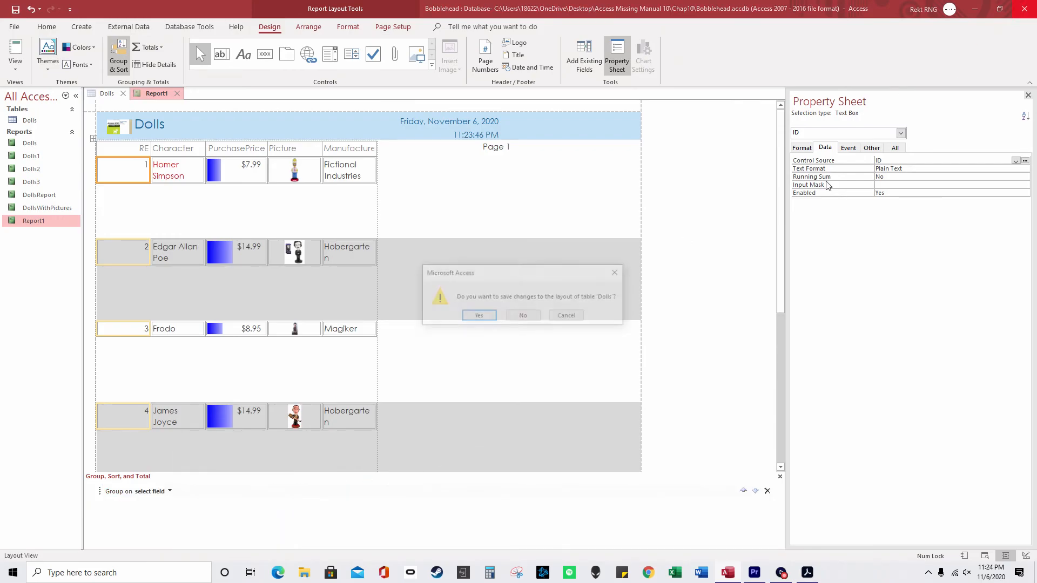
left_click(521, 316)
left_click(523, 316)
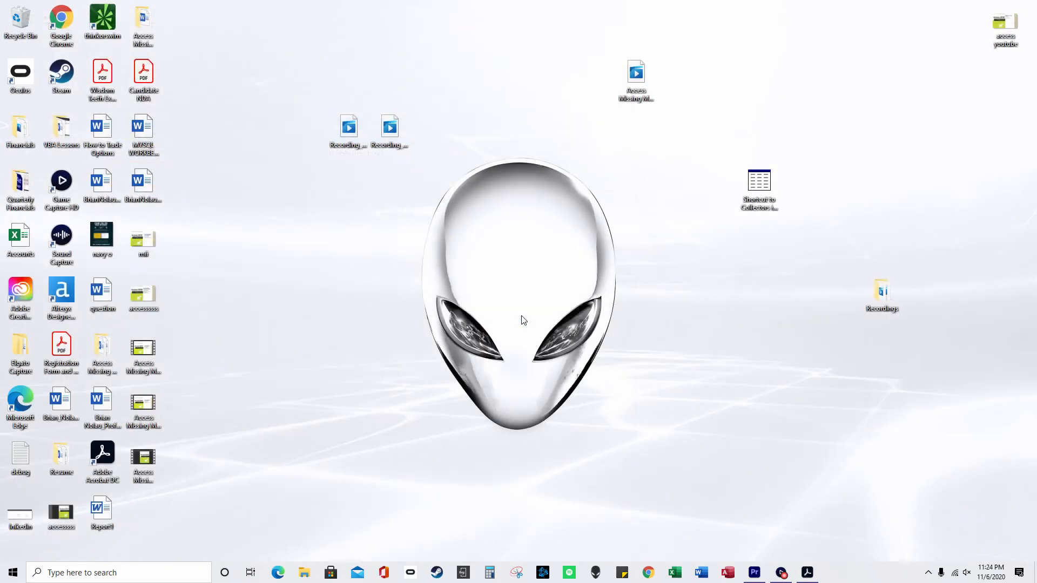
Switch to File Explorer and open the BoutiqueFudge database from the Chap11 folder of Access Missing Manual 10.
left_click(314, 575)
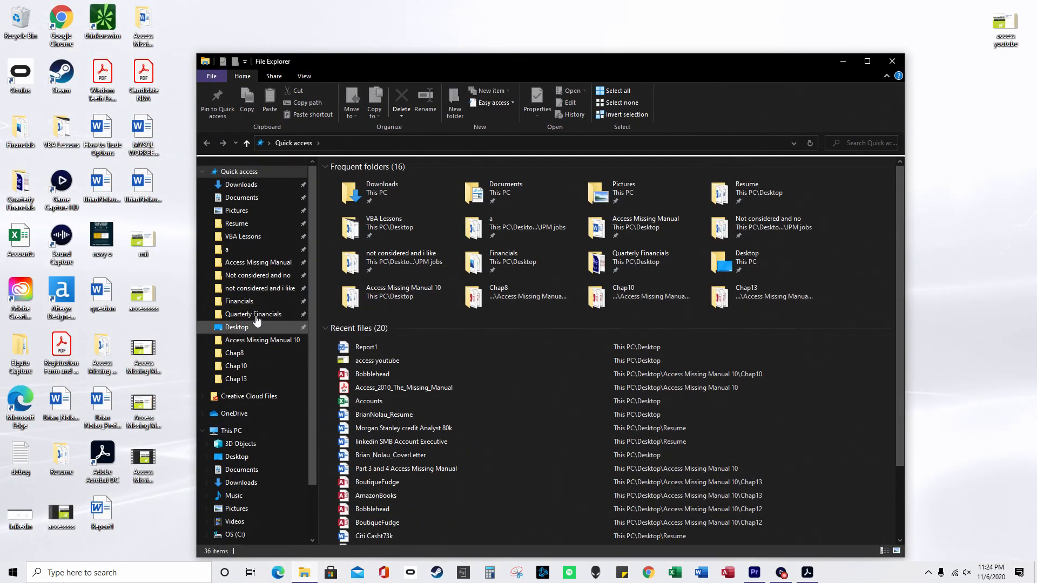
left_click(263, 341)
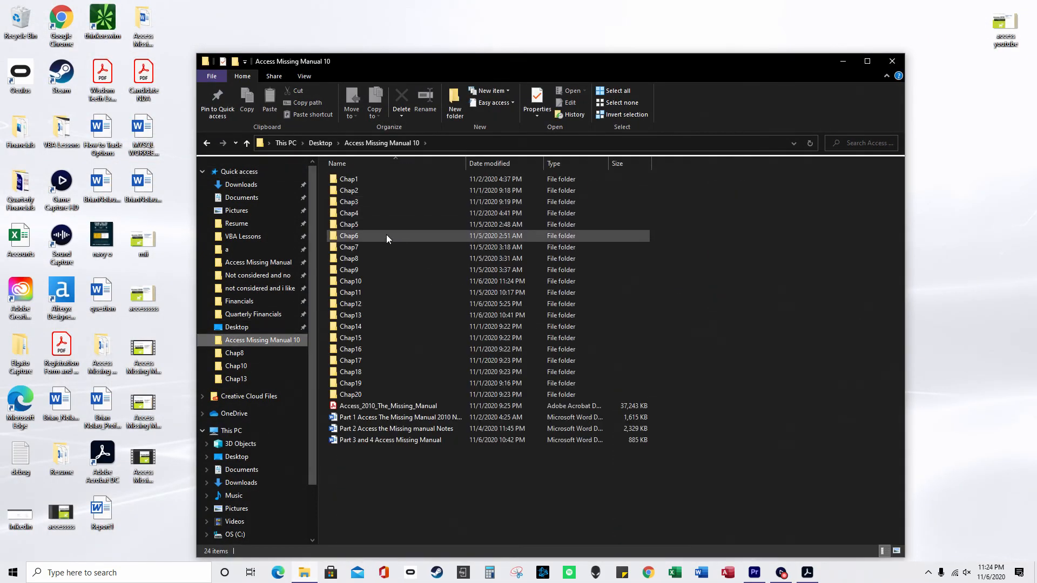
double_click(376, 293)
left_click(390, 182)
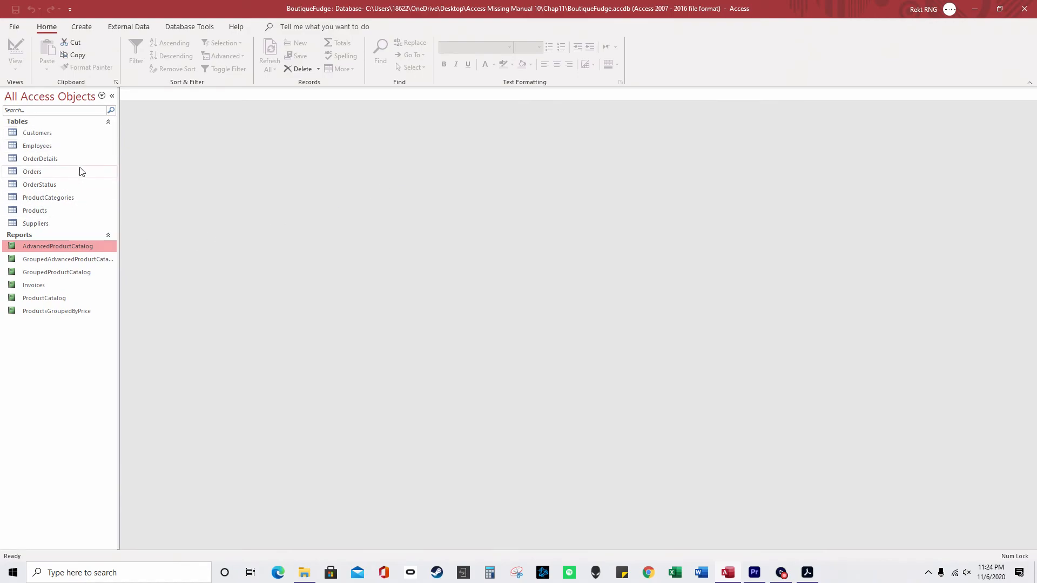
Create a report from the ProductCategories table and start adding a grouping level to it.
double_click(70, 198)
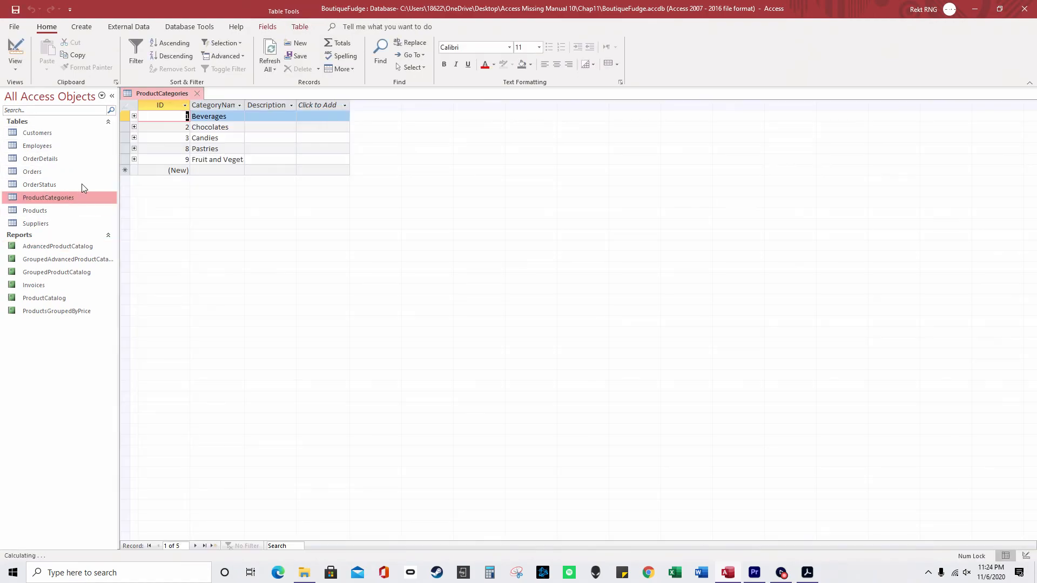
right_click(157, 92)
left_click(81, 27)
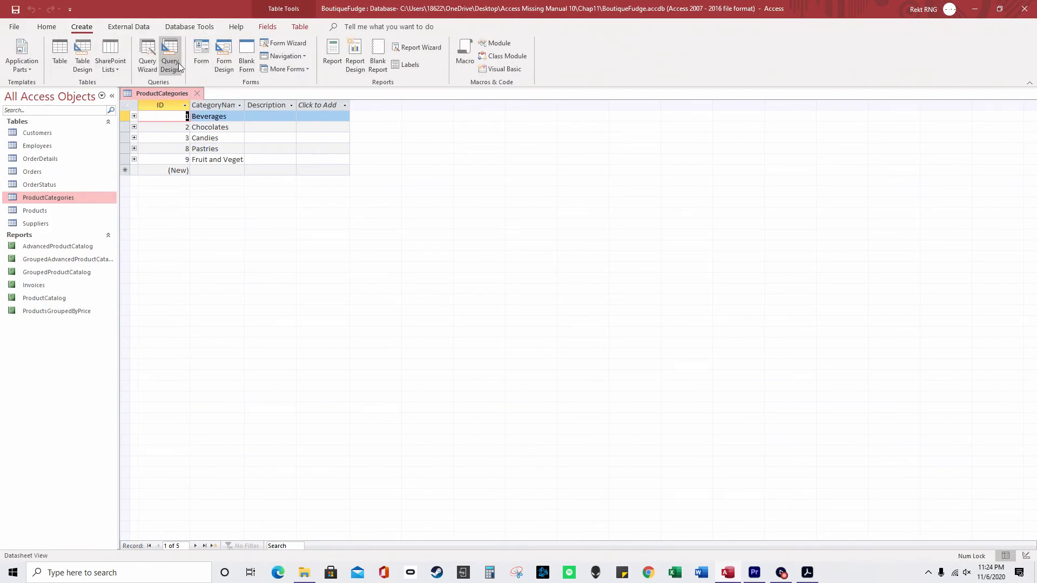
left_click(330, 60)
left_click(435, 515)
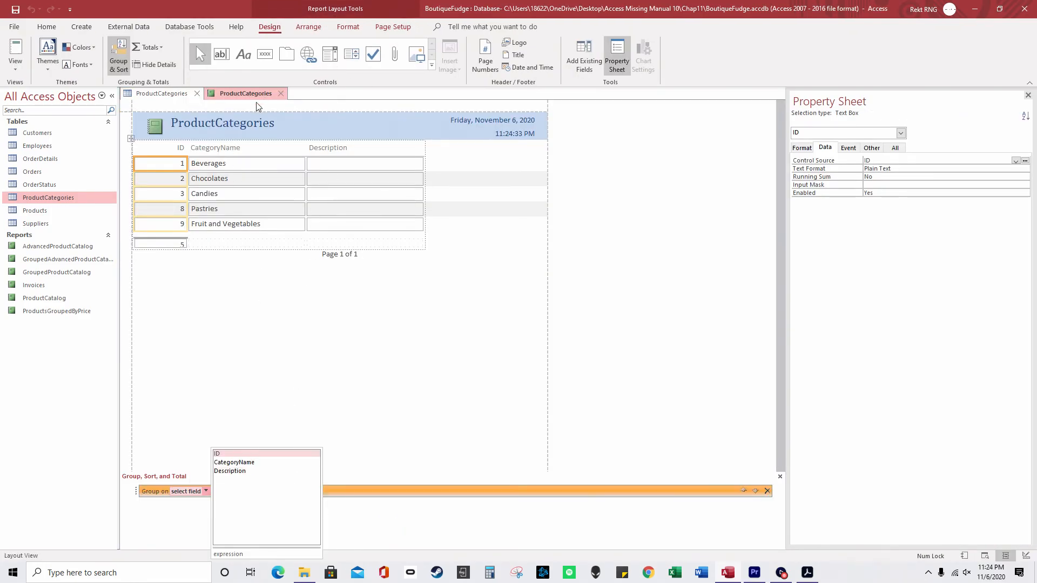
Open the Products table and create a basic report from it.
double_click(37, 211)
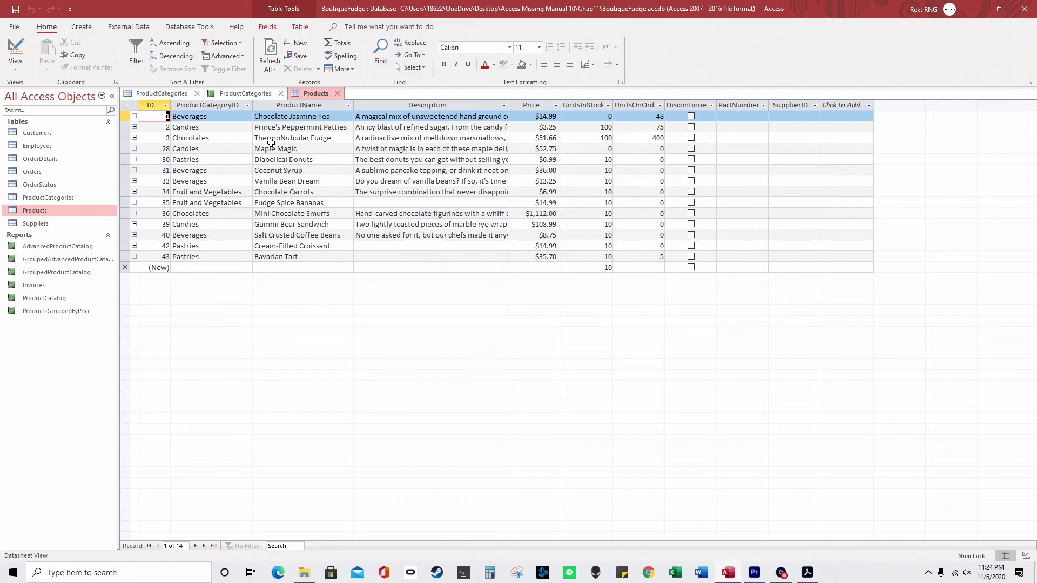
right_click(324, 93)
left_click(82, 27)
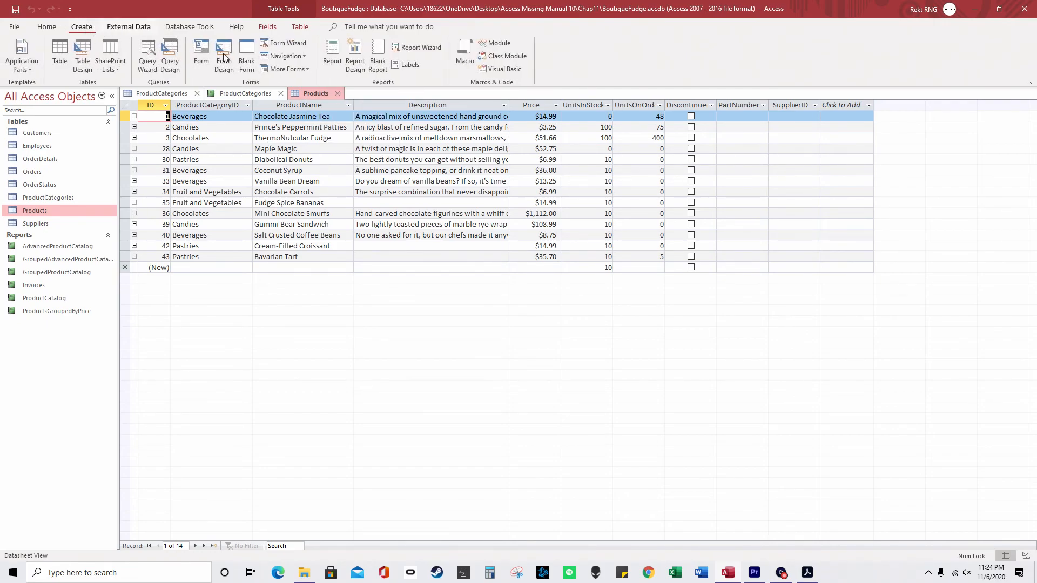
left_click(332, 57)
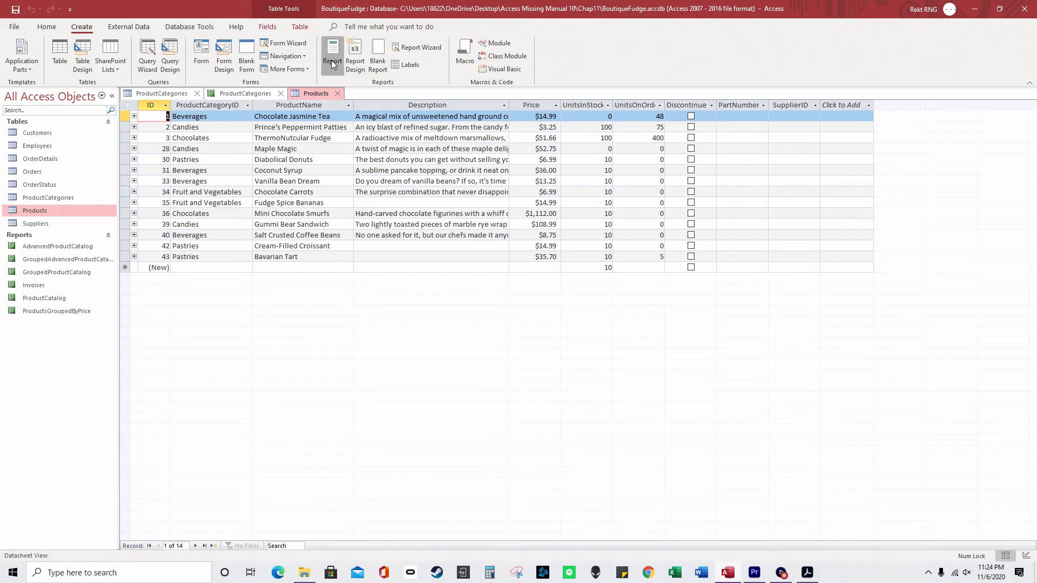
Group the Products report on ProductCategoryID and review the products listed under each category.
left_click(424, 517)
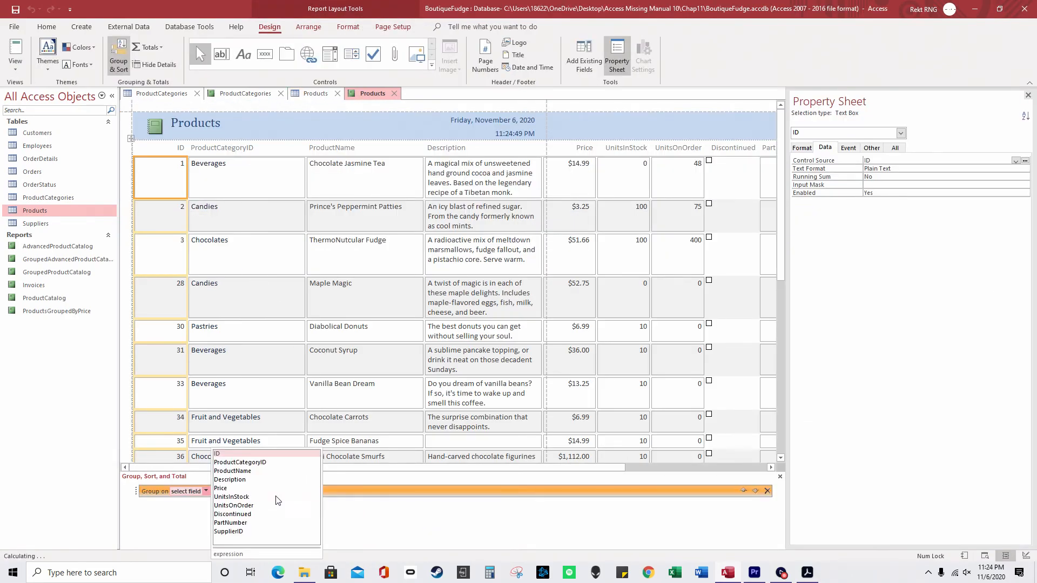
left_click(265, 463)
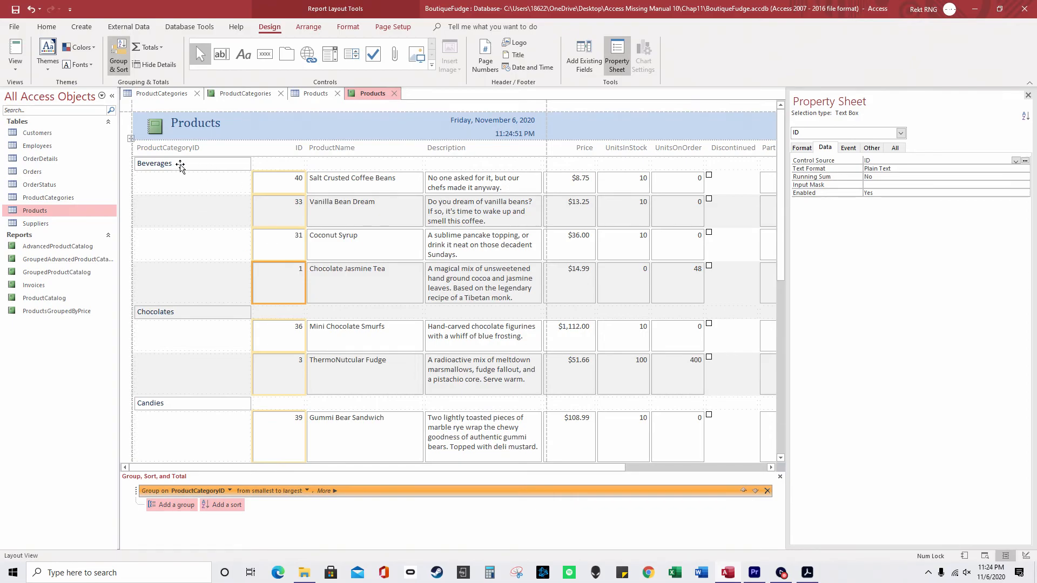
scroll(204, 422, "down", 5)
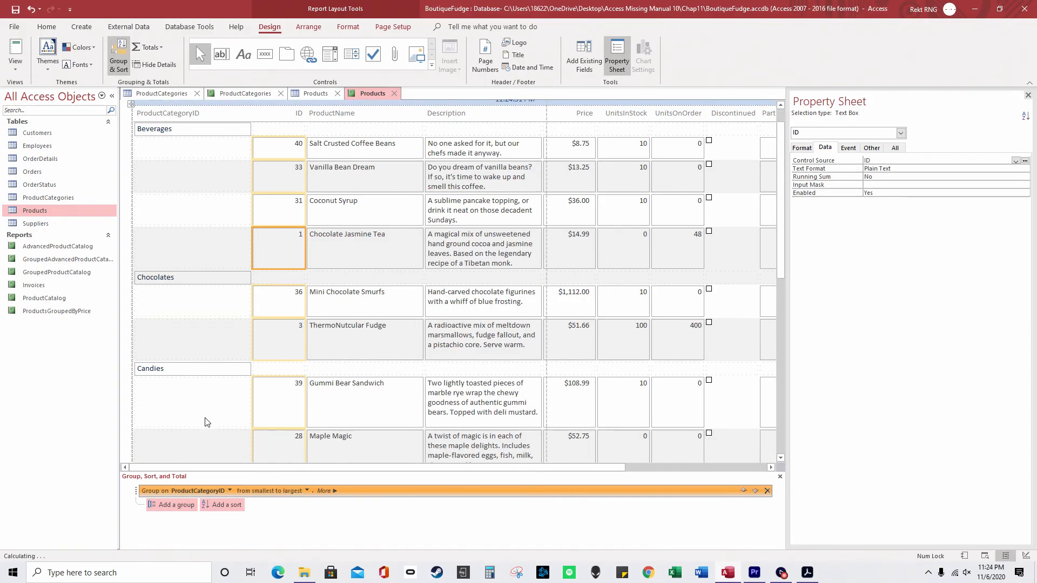
scroll(204, 420, "down", 2)
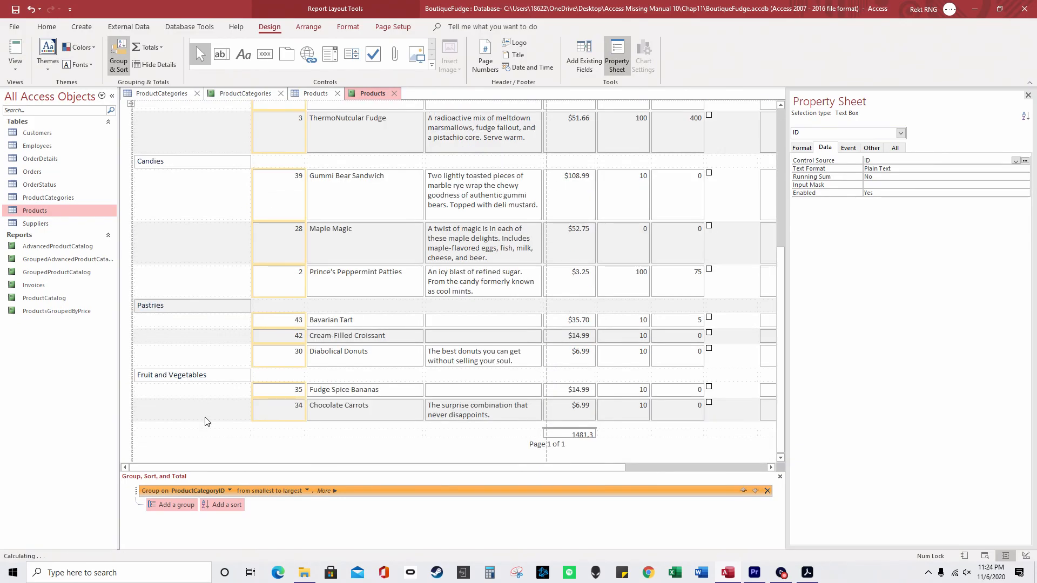
scroll(205, 419, "up", 8)
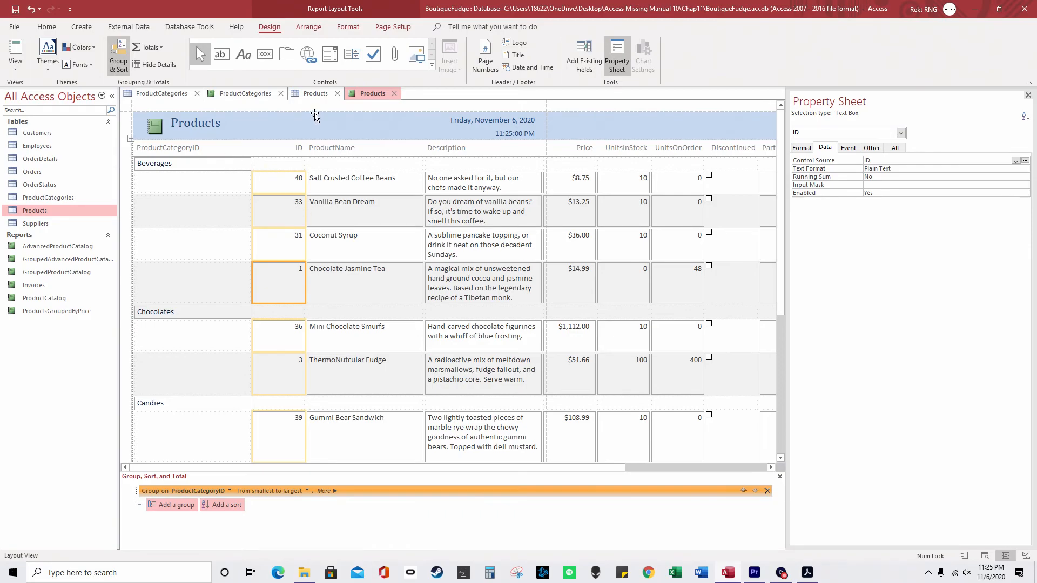
Move Products and ProductCategories apart in the Relationships diagram to expose their link, and return to the Products report.
left_click(124, 31)
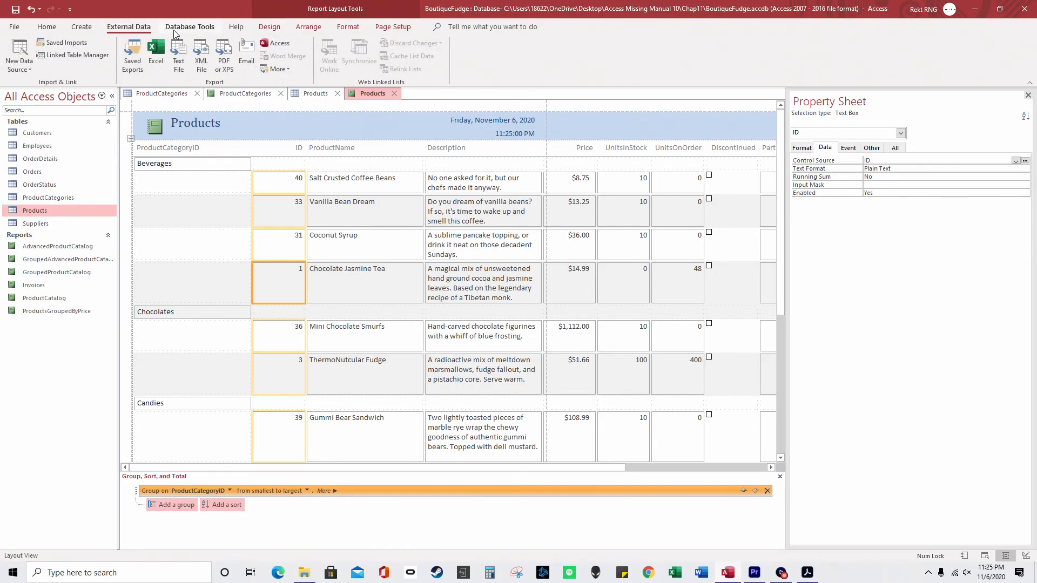
left_click(174, 31)
left_click(176, 57)
left_click_drag(326, 167, 296, 266)
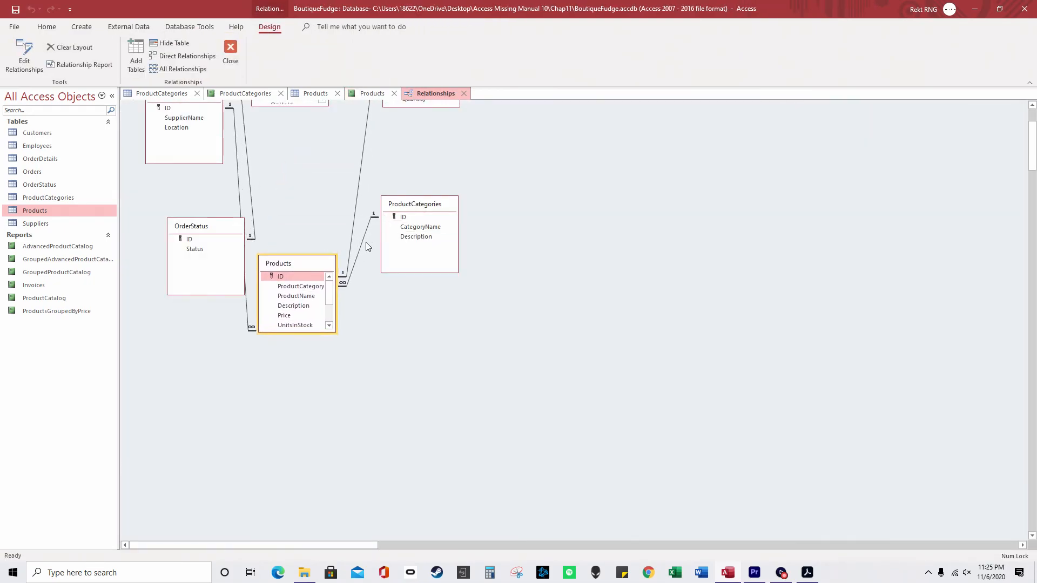
left_click_drag(414, 210, 436, 274)
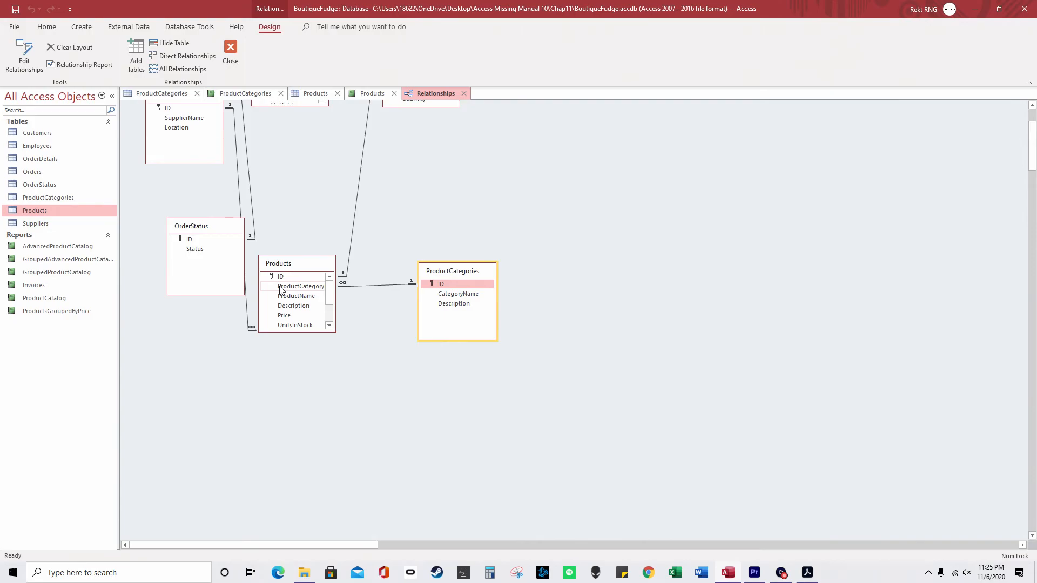
left_click(360, 94)
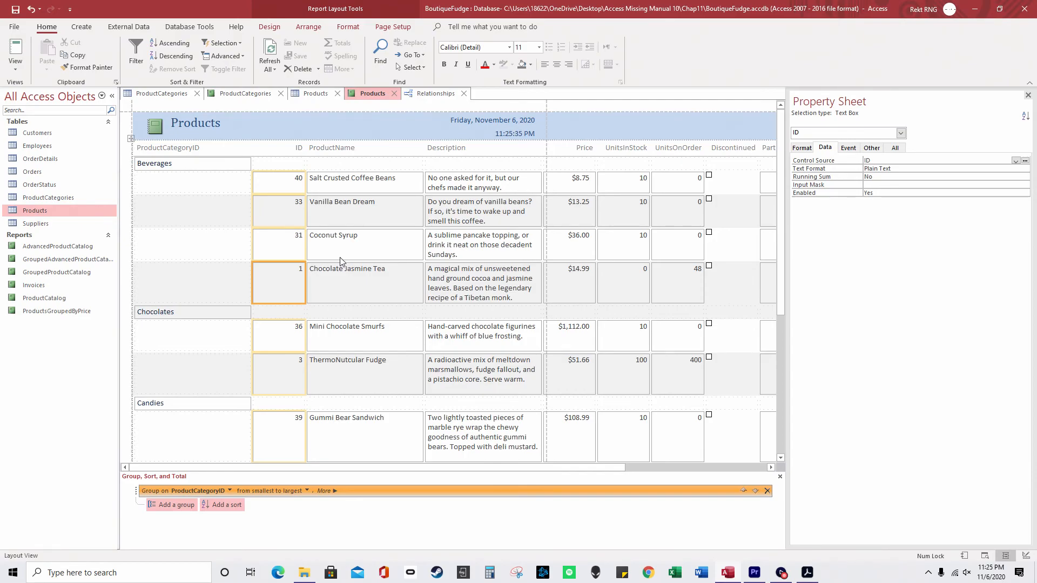
Narrow the ProductCategoryID, ID and ProductName columns of the Products report to fit their contents more closely.
left_click(248, 164)
left_click_drag(248, 164, 177, 165)
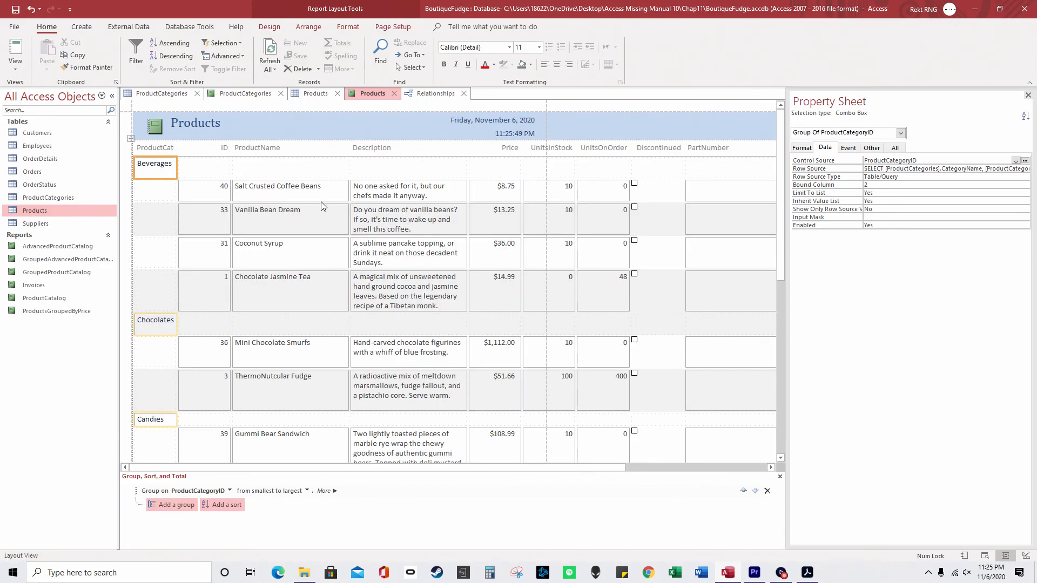
left_click(214, 189)
left_click(223, 152)
left_click_drag(222, 151, 203, 151)
left_click(259, 147)
left_click_drag(328, 149, 294, 149)
Narrow the Description column and adjust the Price column so that typical prices fit on one line.
left_click(389, 146)
left_click_drag(409, 147, 363, 148)
left_click(384, 147)
left_click(365, 150)
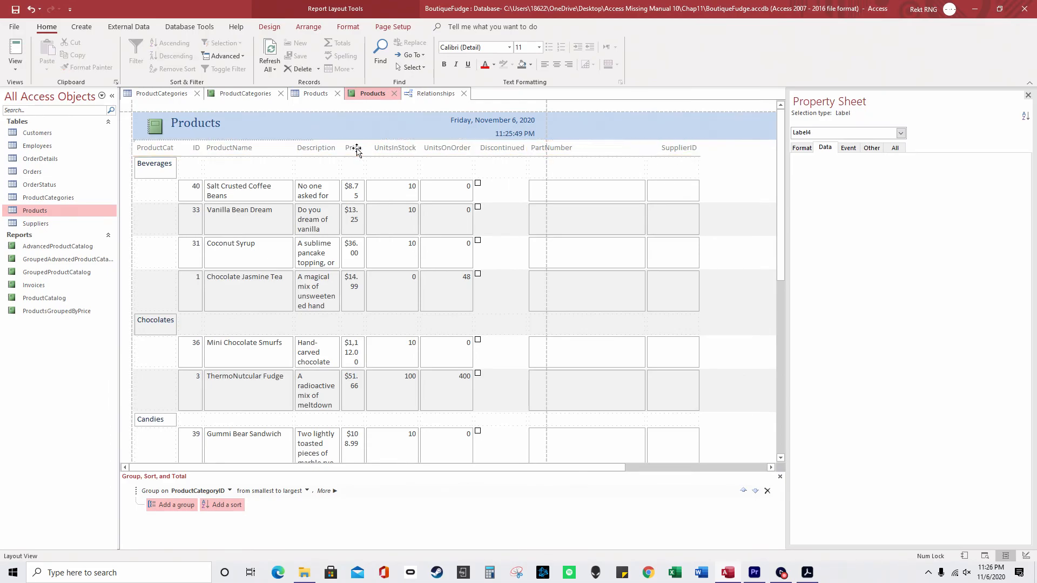
left_click_drag(366, 148, 378, 149)
Widen the UnitsOnOrder column slightly so that the Discontinued column ends at the page boundary.
left_click(403, 148)
left_click(427, 150)
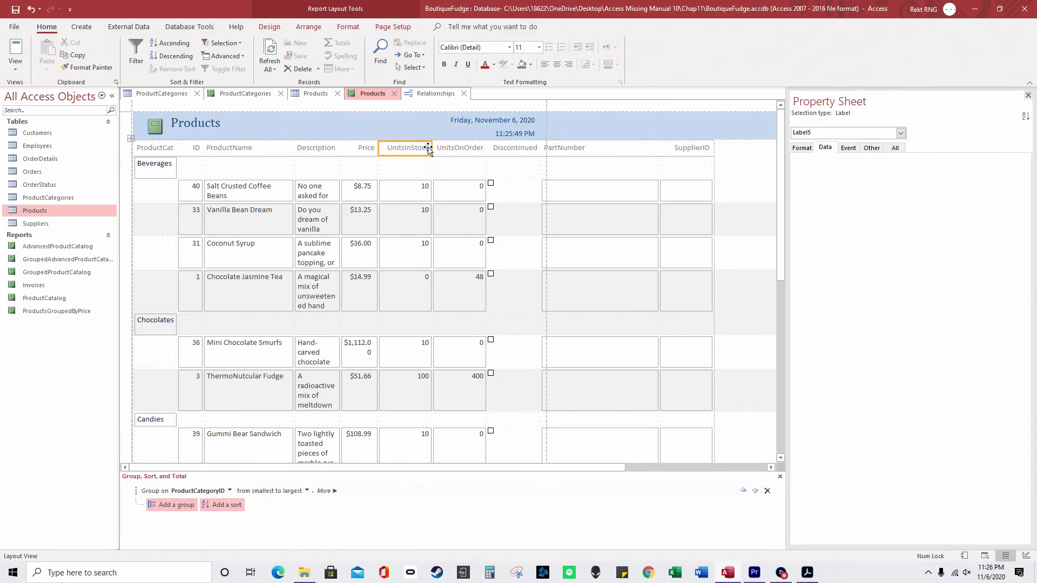
left_click(451, 147)
left_click_drag(486, 148, 495, 148)
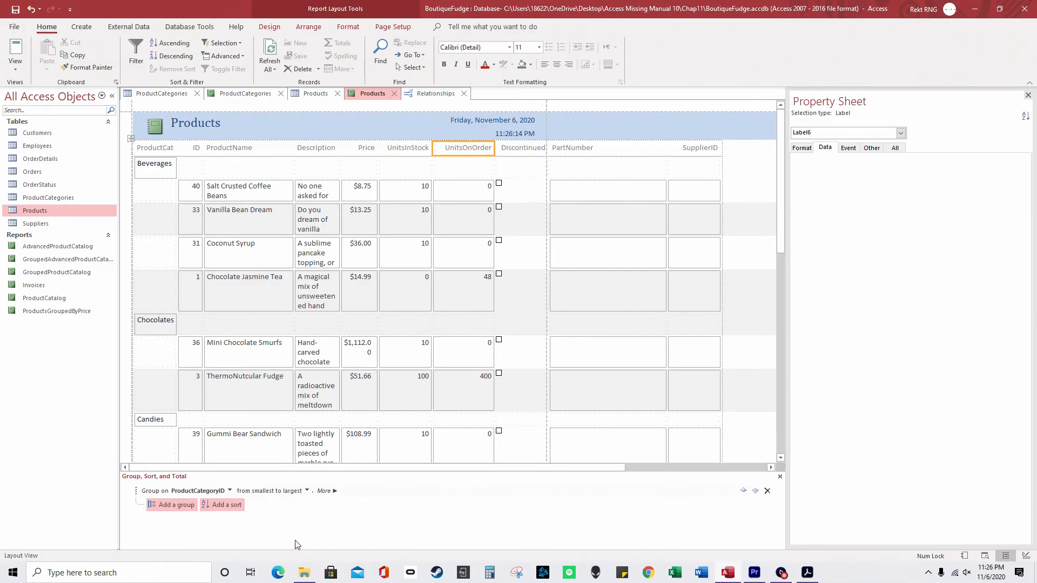
Sort the products within each category group of the Products report by Price, from smallest to largest.
mouse_move(309, 577)
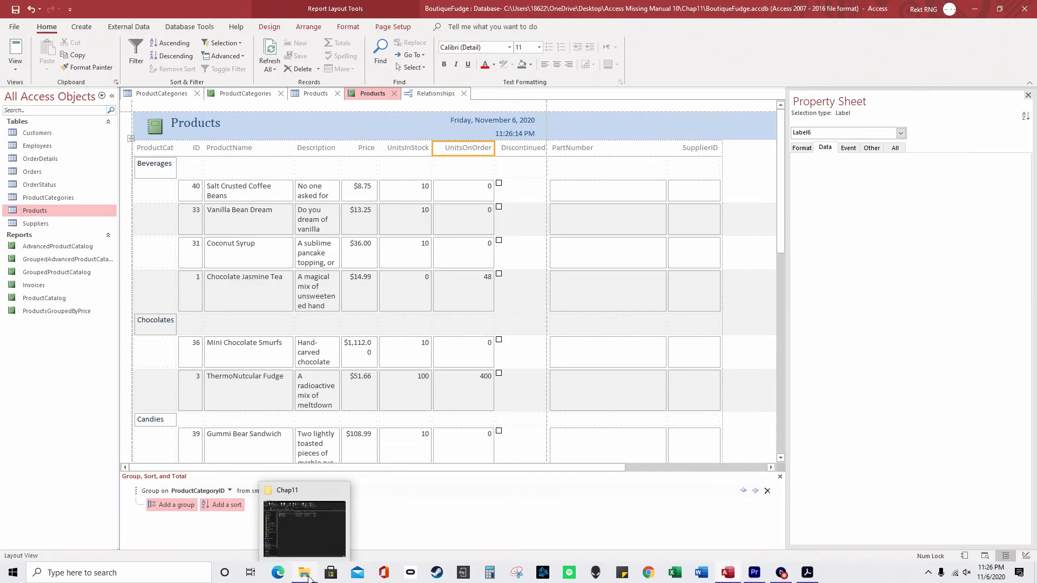
left_click(221, 513)
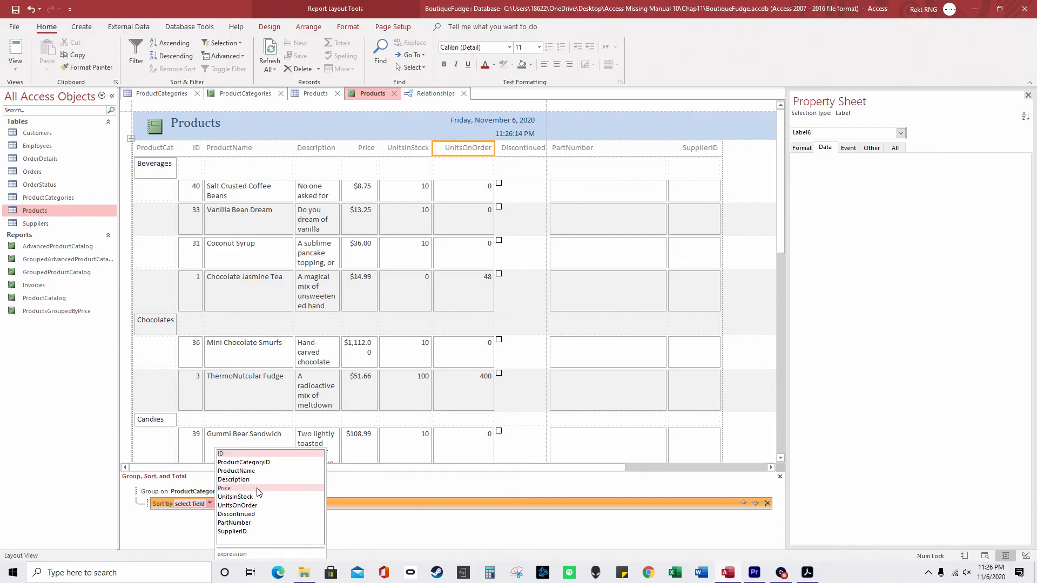
left_click(258, 488)
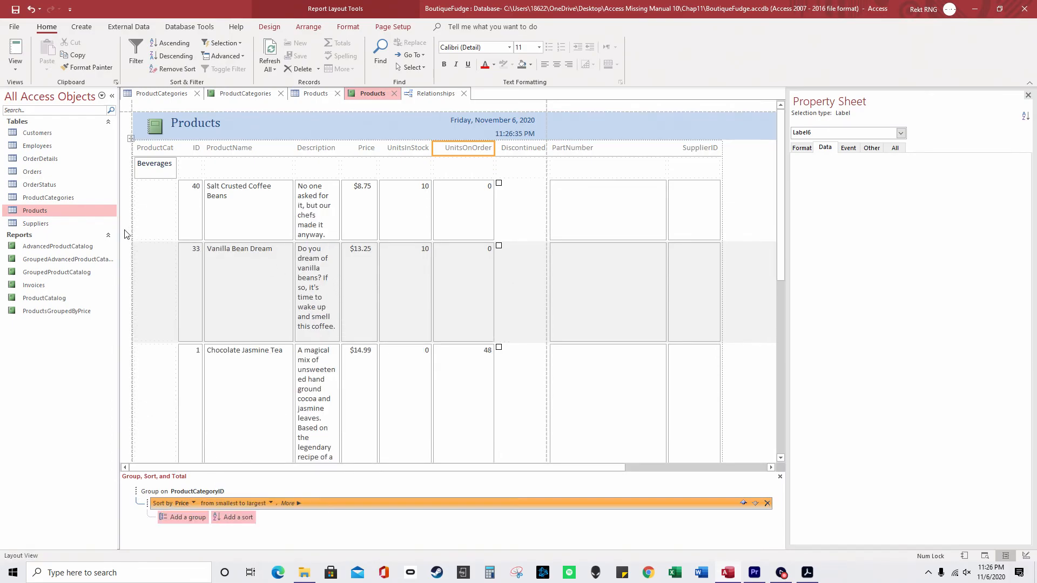
left_click(141, 218)
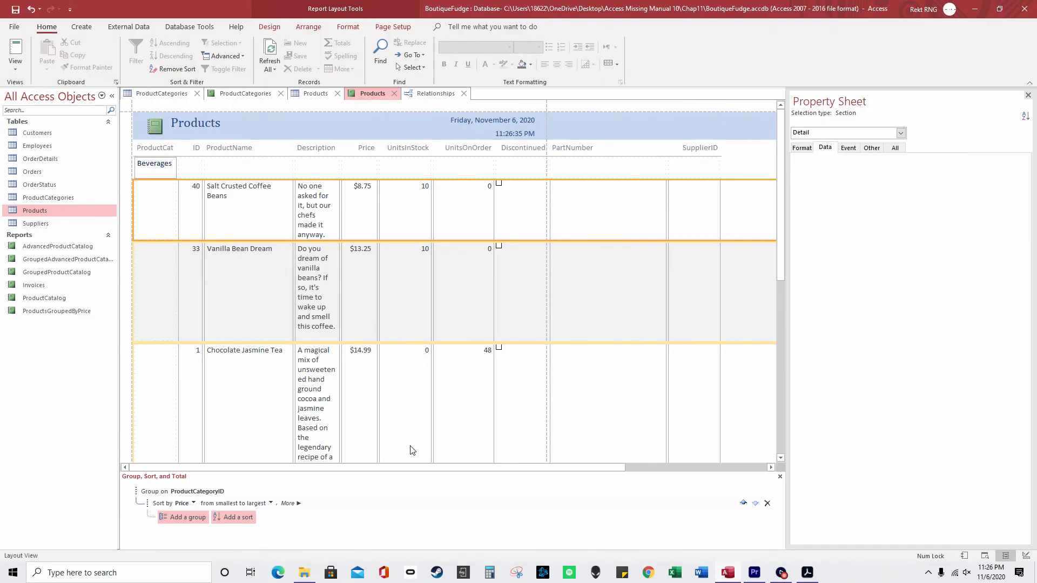
Switch to the Access 2010 manual in Adobe Acrobat, view the openings of Chapters 11 and 12, and return to Access.
left_click(807, 572)
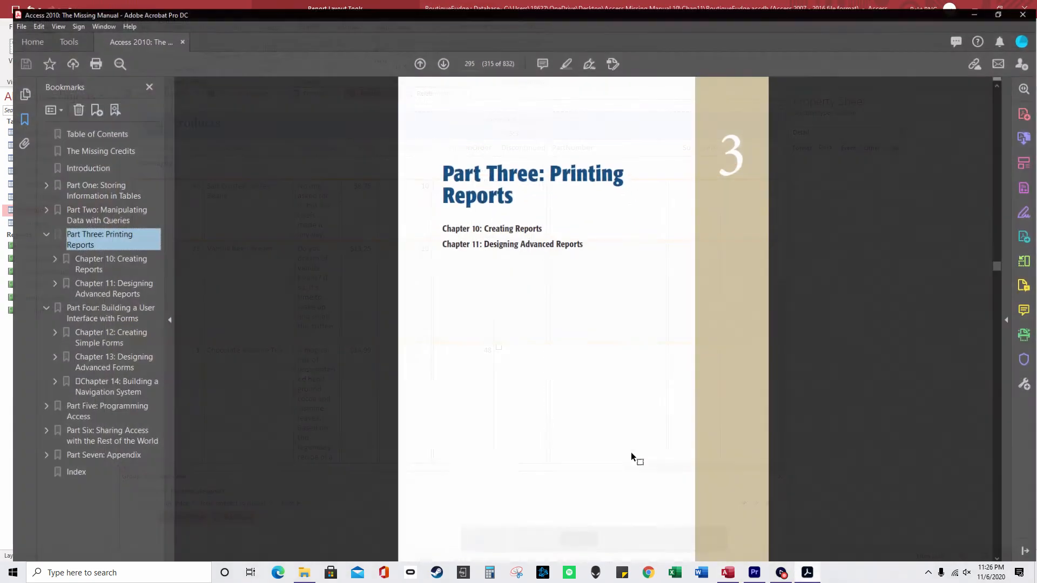
left_click(102, 283)
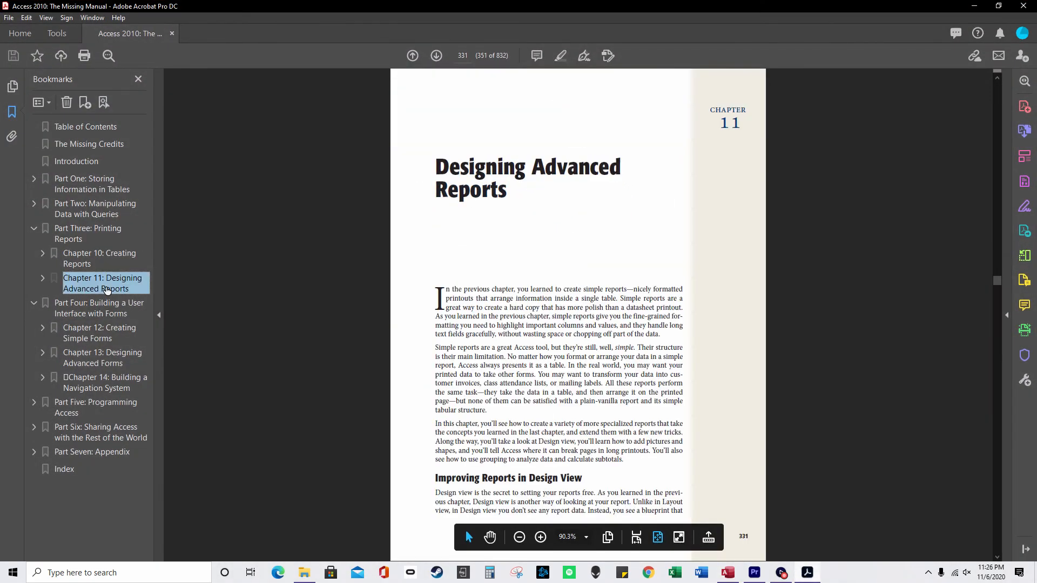
left_click(118, 335)
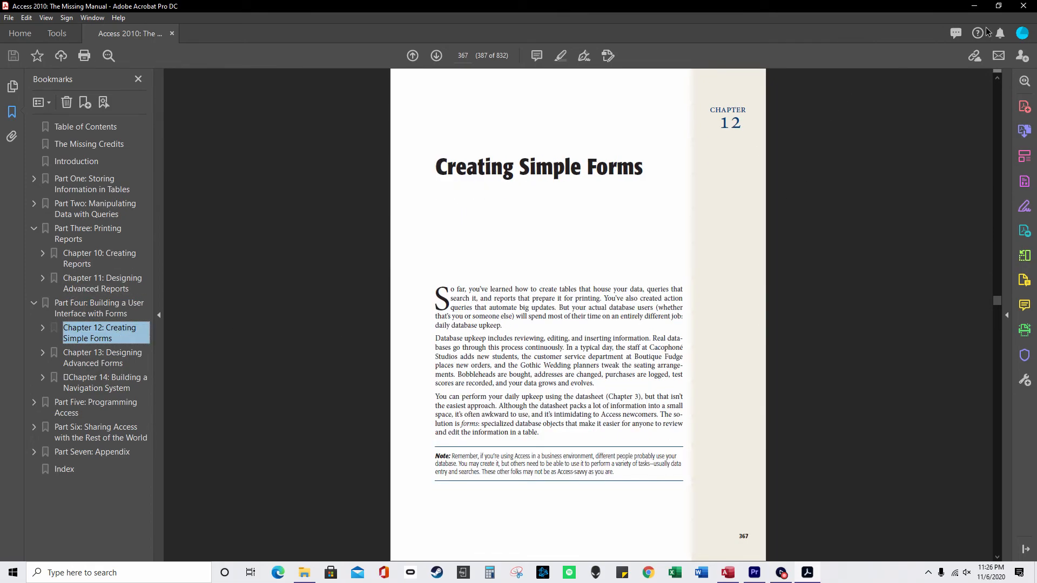
left_click(976, 8)
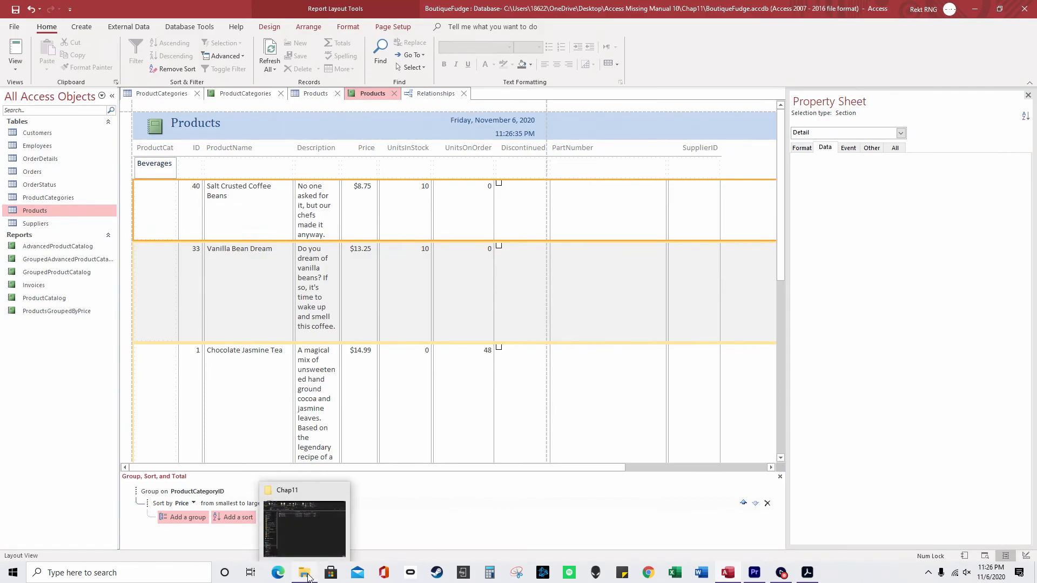
Close the Chap11 BoutiqueFudge database without saving any of the changes, including the Relationships layout.
left_click(1025, 8)
left_click(523, 316)
left_click(522, 316)
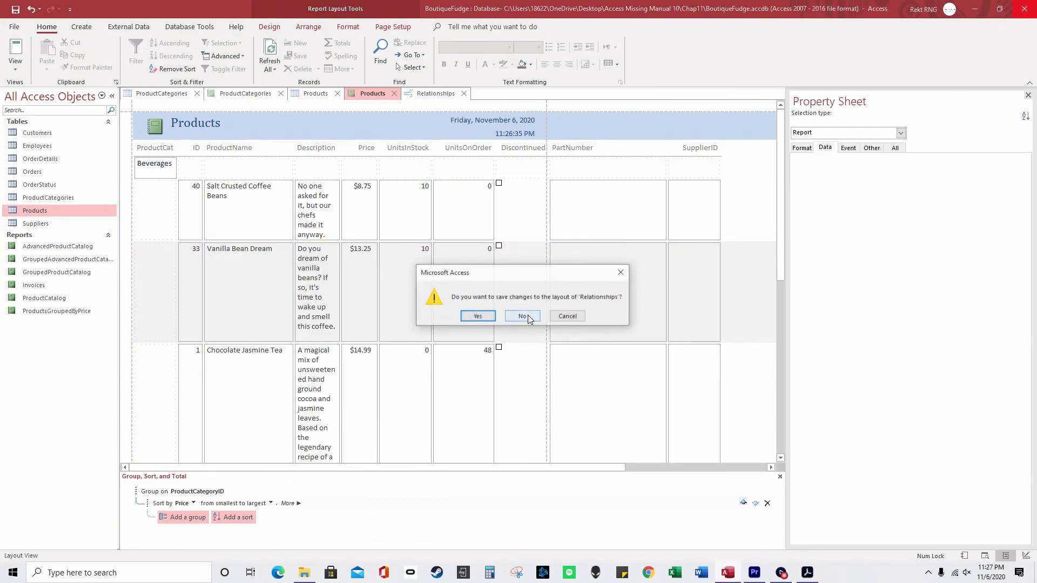
left_click(525, 315)
Open the BoutiqueFudge database from the Chap12 folder of Access Missing Manual 10.
left_click(387, 146)
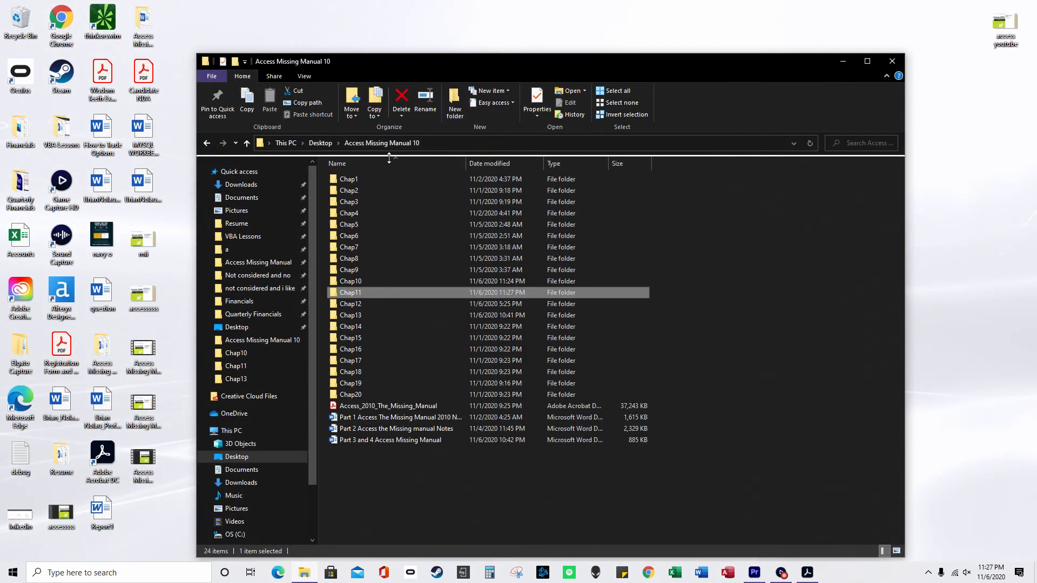
double_click(351, 303)
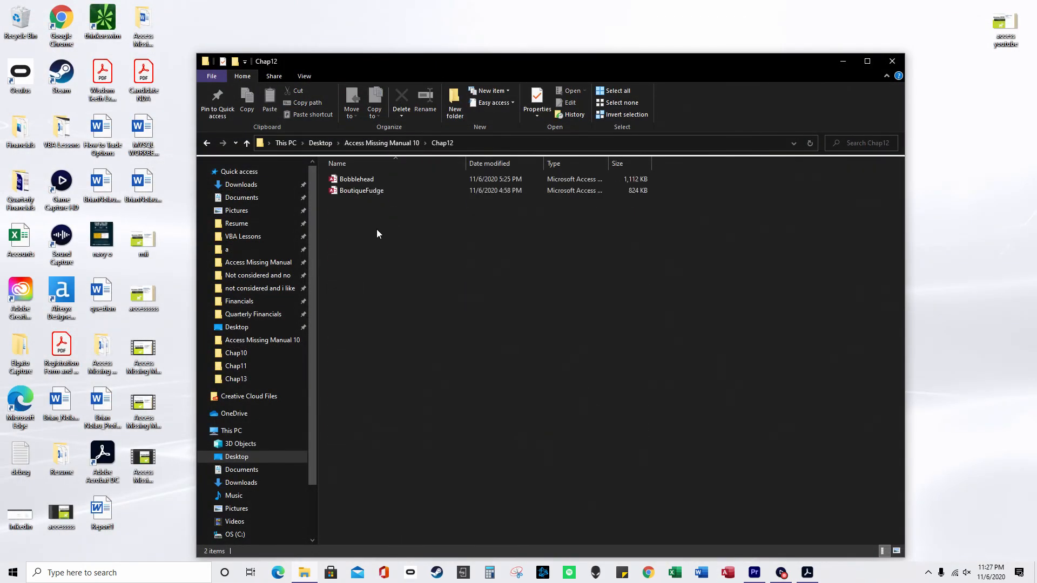
left_click(392, 190)
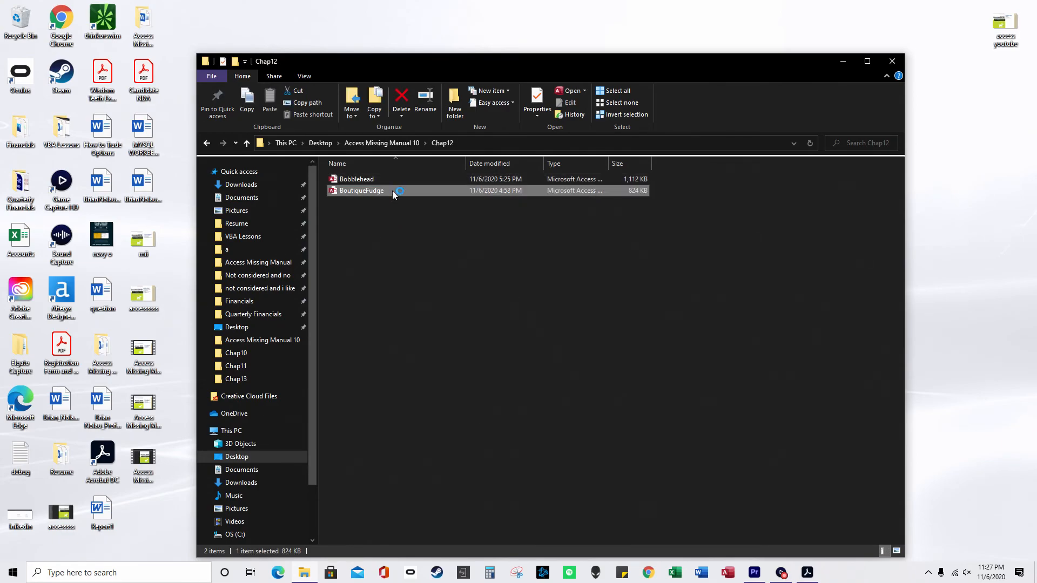
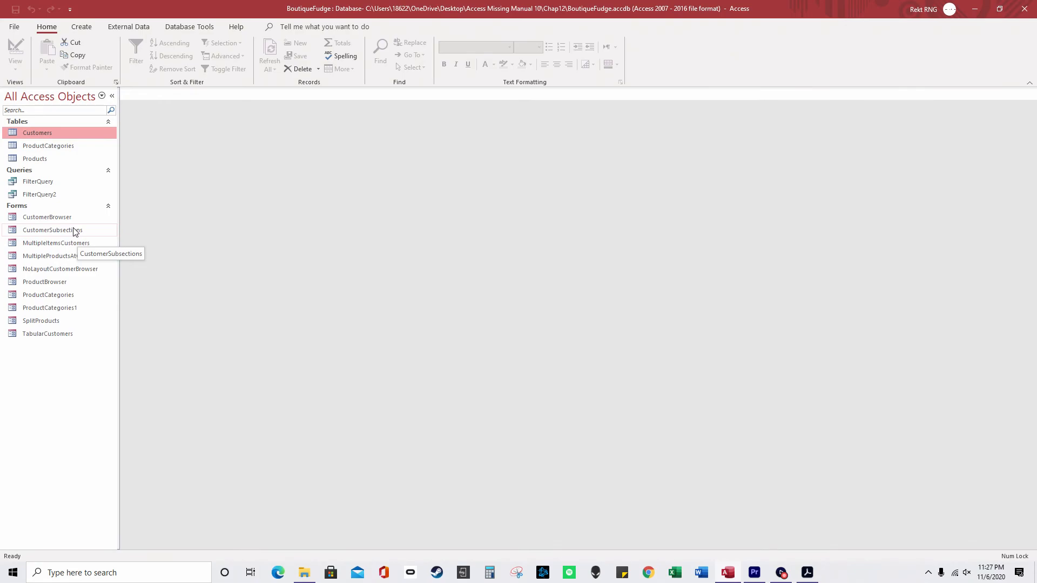
Open the Products table and create a basic form from it.
double_click(66, 160)
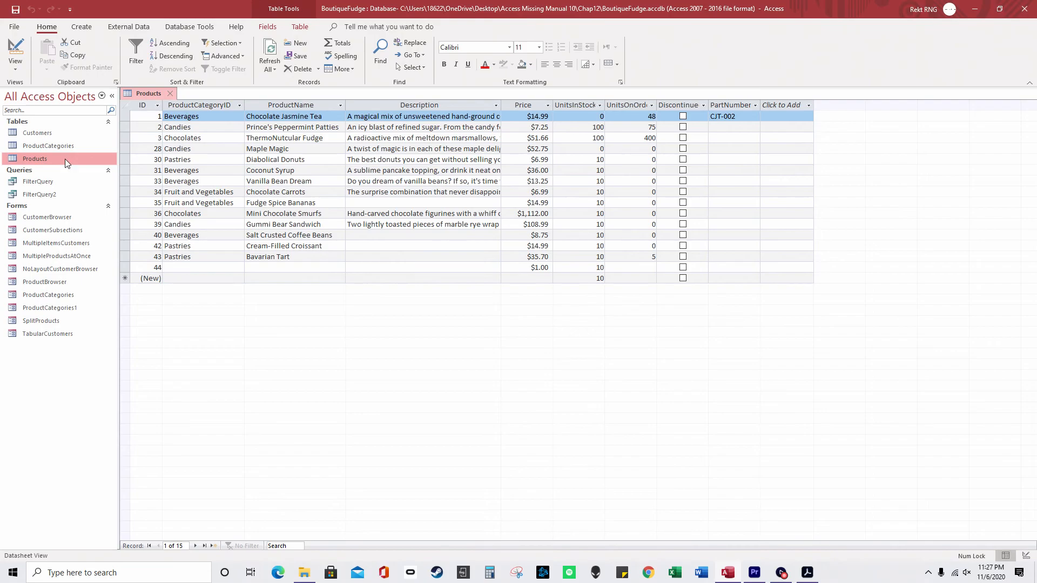
left_click(82, 26)
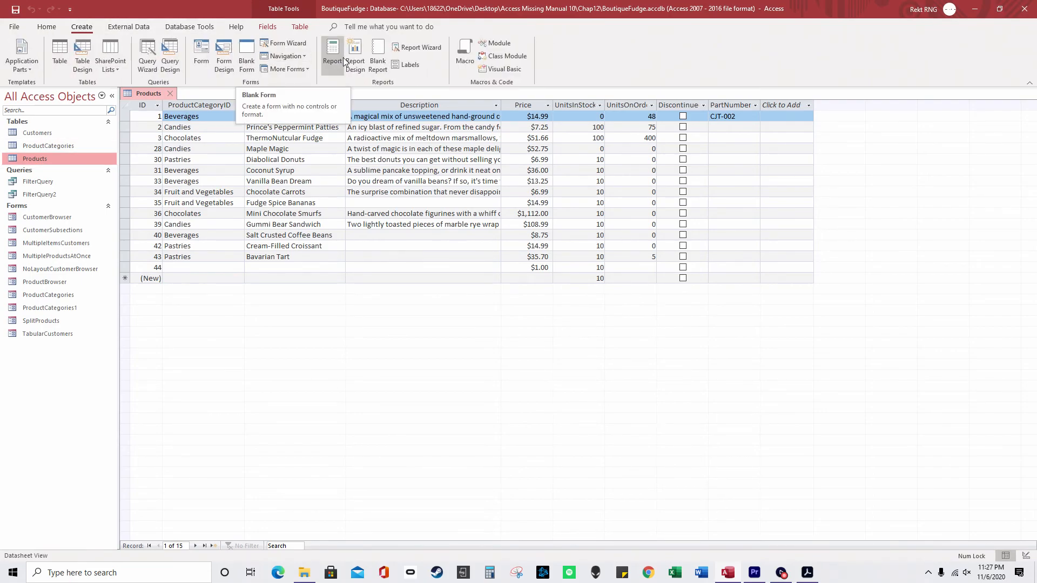
left_click(203, 59)
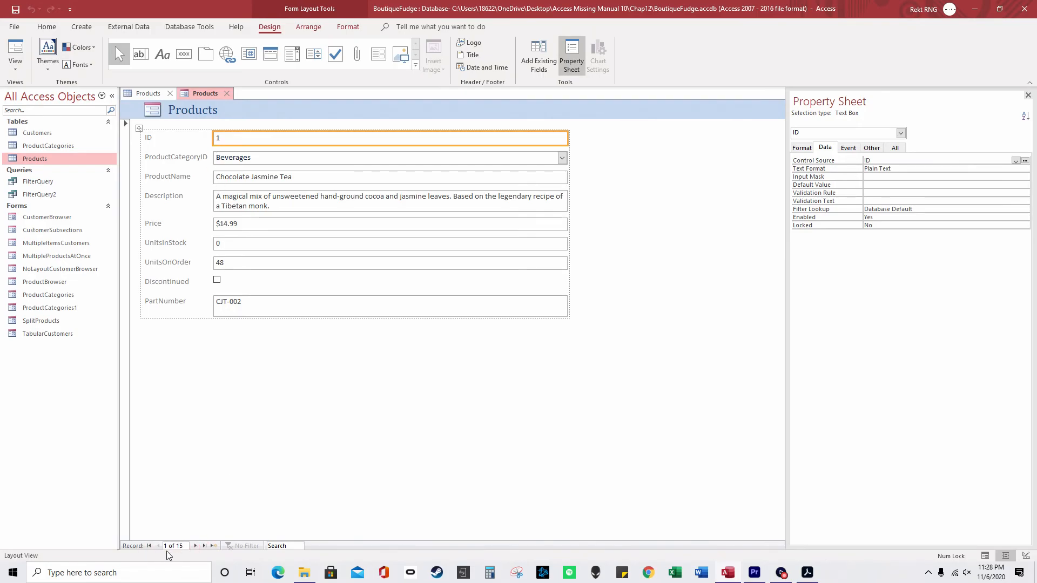
Step forward through the product records in the new form up to record 14.
left_click(196, 546)
left_click(195, 546)
left_click(196, 546)
left_click(196, 546)
left_click(196, 546)
left_click(195, 546)
left_click(195, 546)
left_click(196, 546)
left_click(195, 546)
left_click(195, 546)
left_click(195, 546)
left_click(196, 546)
left_click(196, 546)
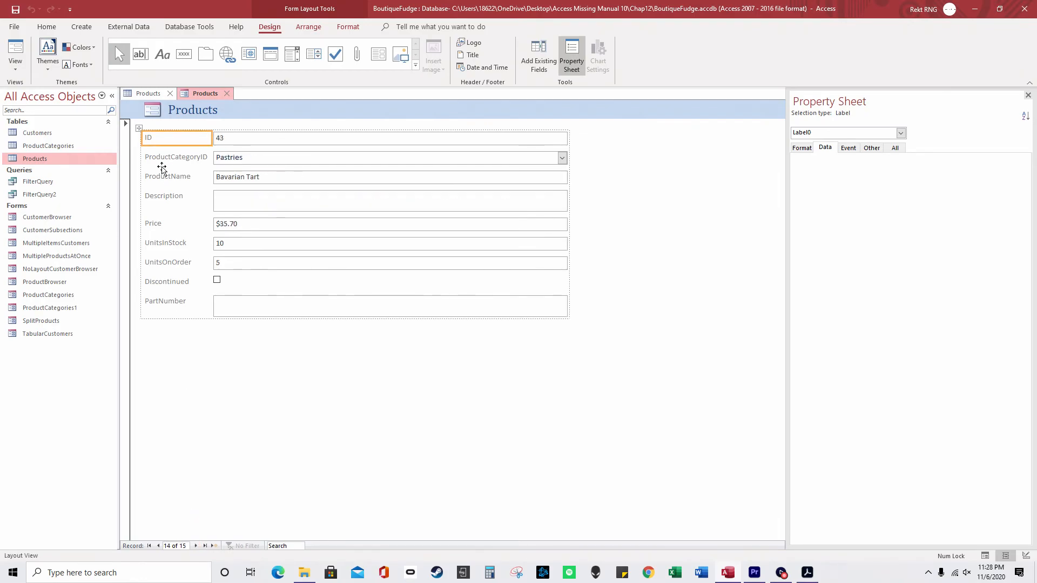
View the Products table datasheet for comparison and return to the Products form.
left_click(150, 93)
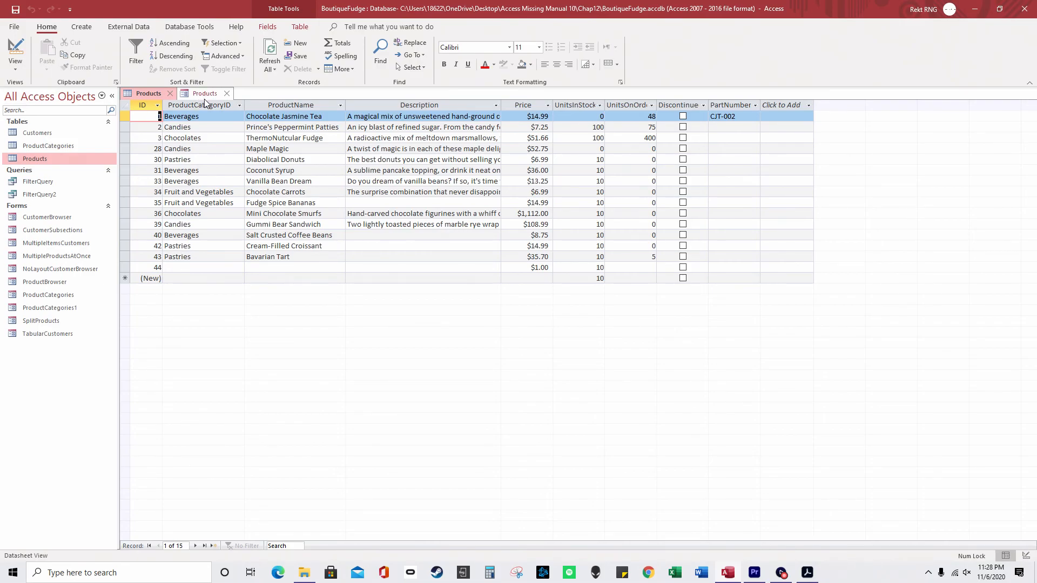
mouse_move(734, 579)
left_click(205, 94)
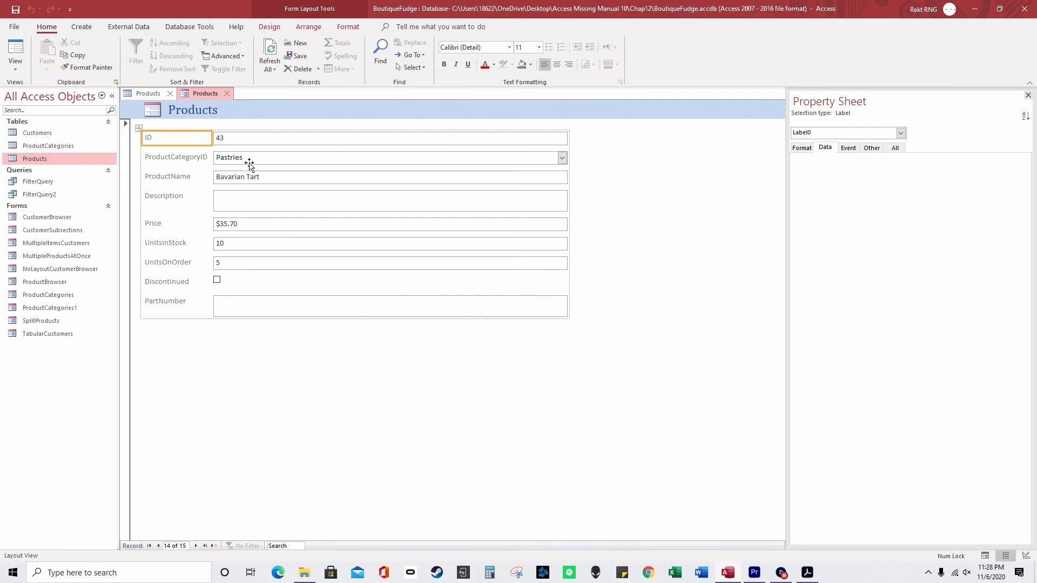
Examine the Control Source of the form's ID field and the Control Source and Row Source of ProductCategoryID.
left_click(252, 142)
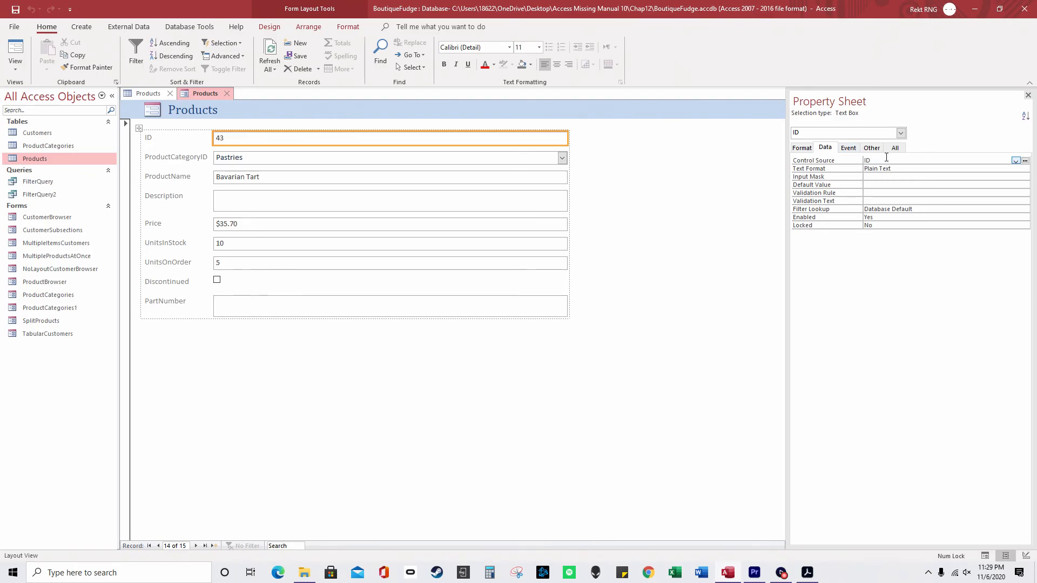
left_click(1016, 161)
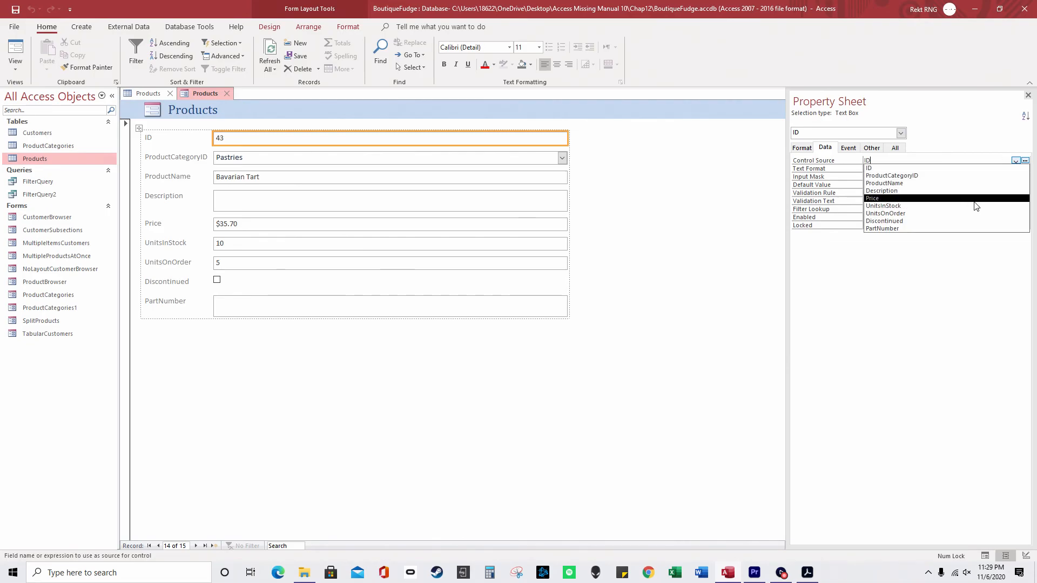
left_click(469, 157)
left_click(887, 162)
left_click_drag(871, 169, 826, 169)
left_click(899, 169)
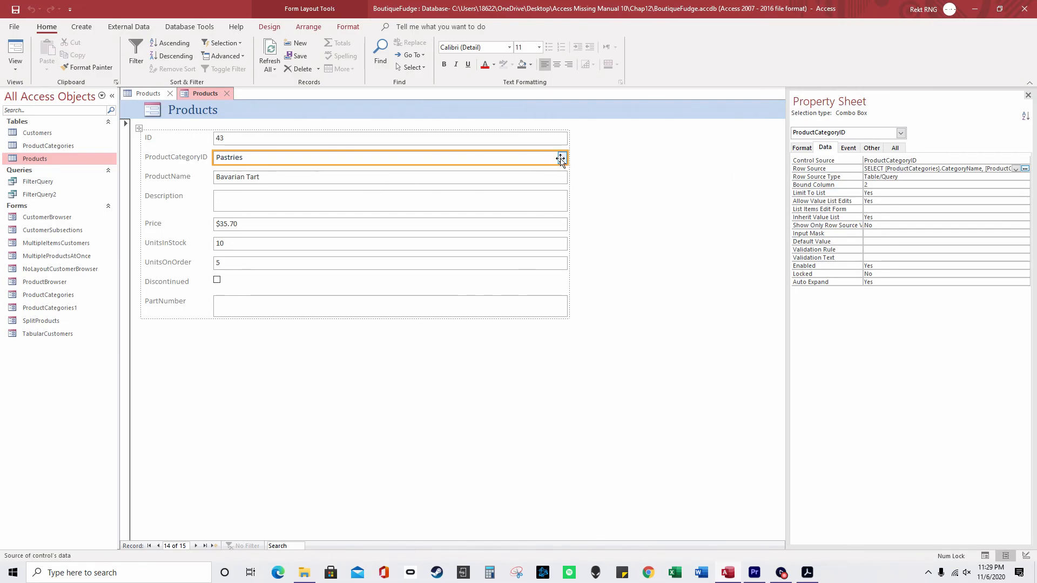
Switch the Products form to Form View and view the category choices for ProductCategoryID without changing the selection.
right_click(216, 93)
left_click(249, 149)
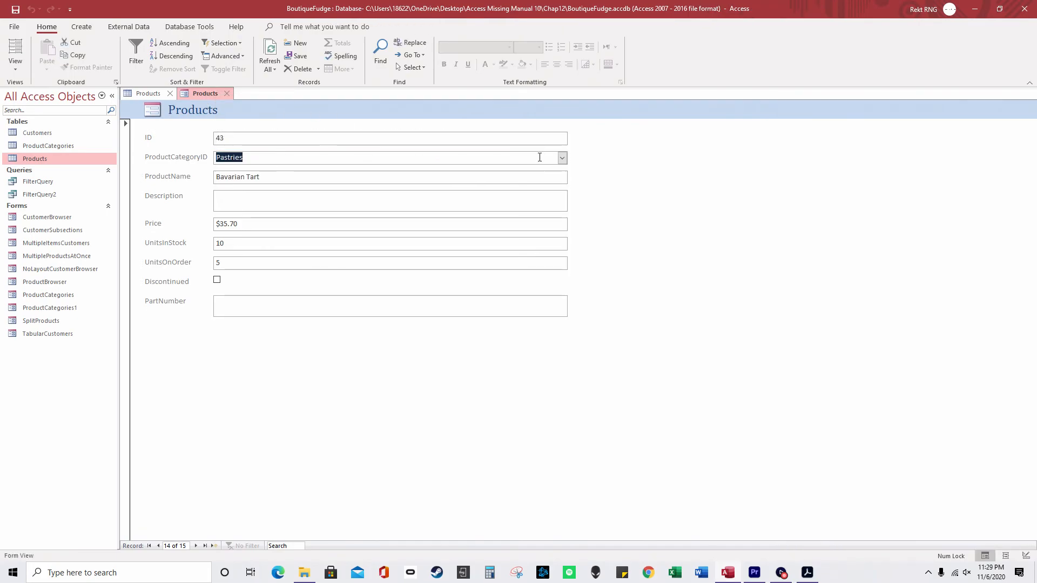
left_click(565, 158)
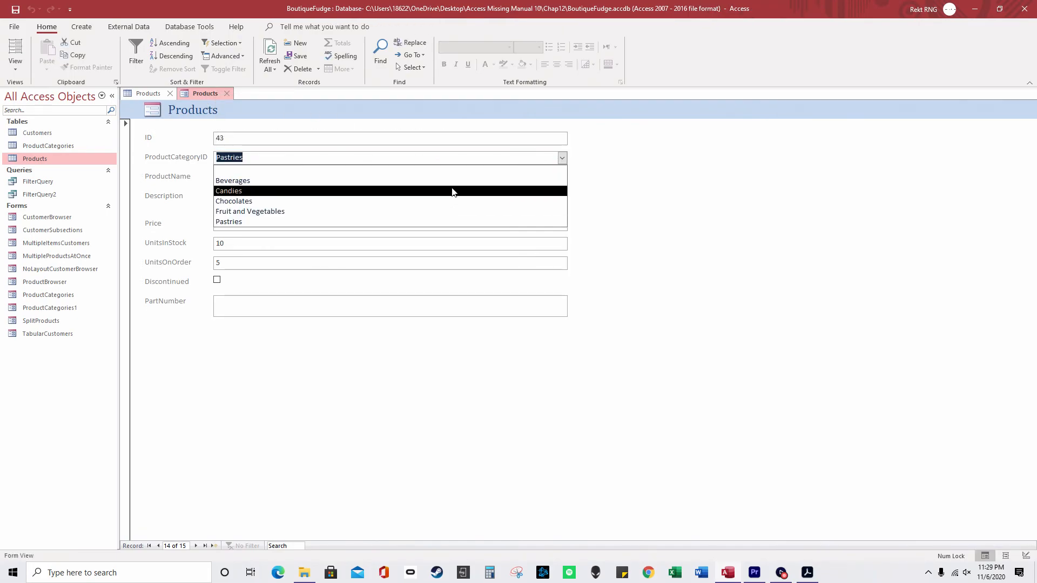
left_click(655, 206)
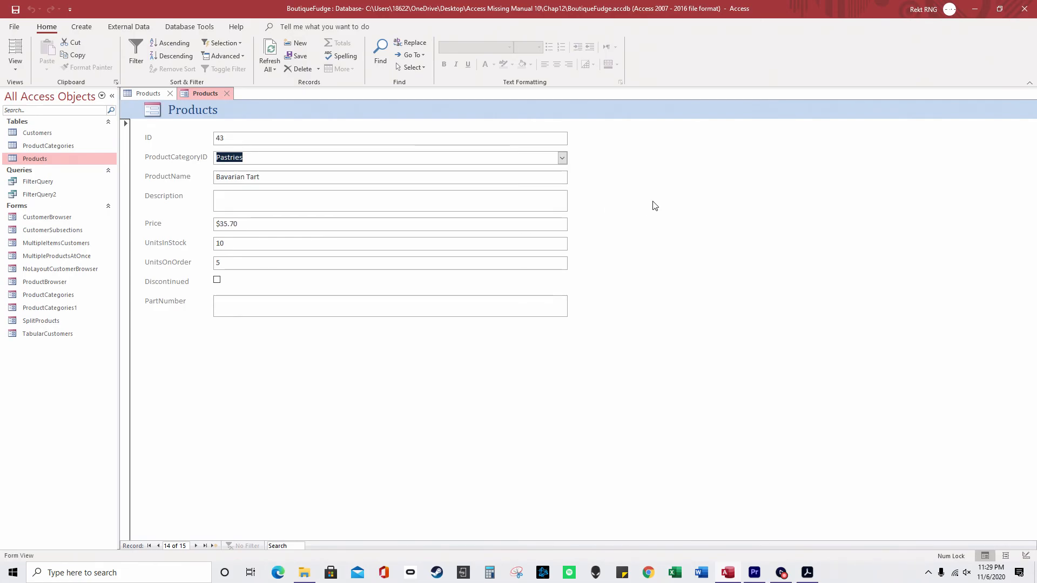
View the Products form in Design View, return to Layout View, and check the control sources of ProductName and Description.
right_click(205, 96)
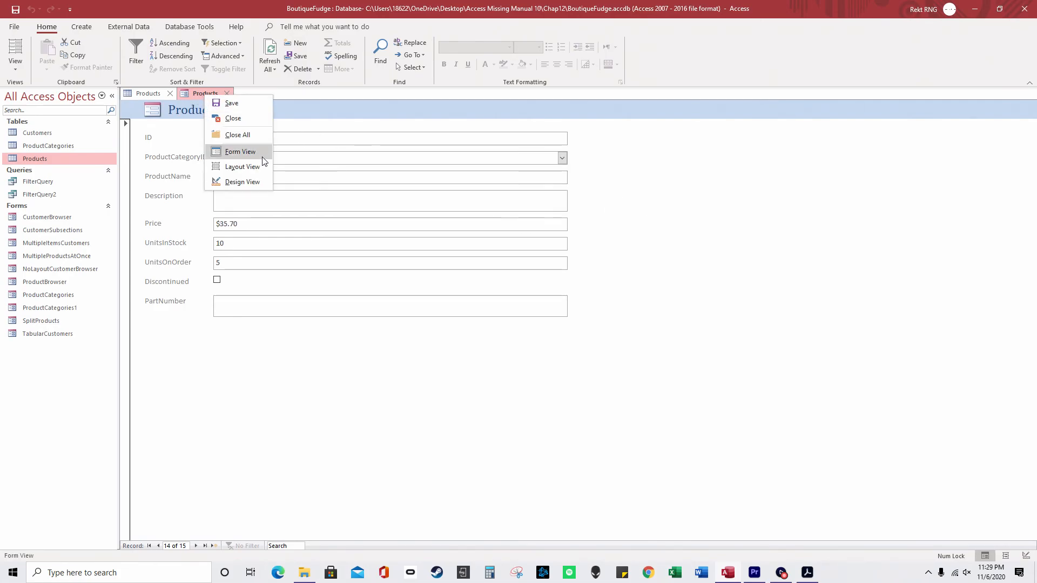
left_click(257, 186)
right_click(212, 94)
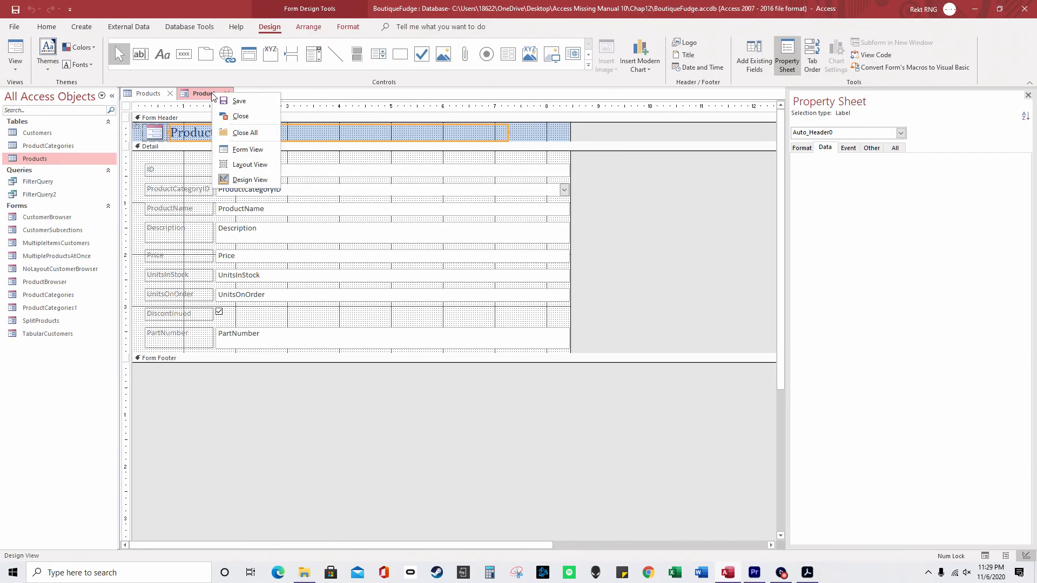
left_click(250, 165)
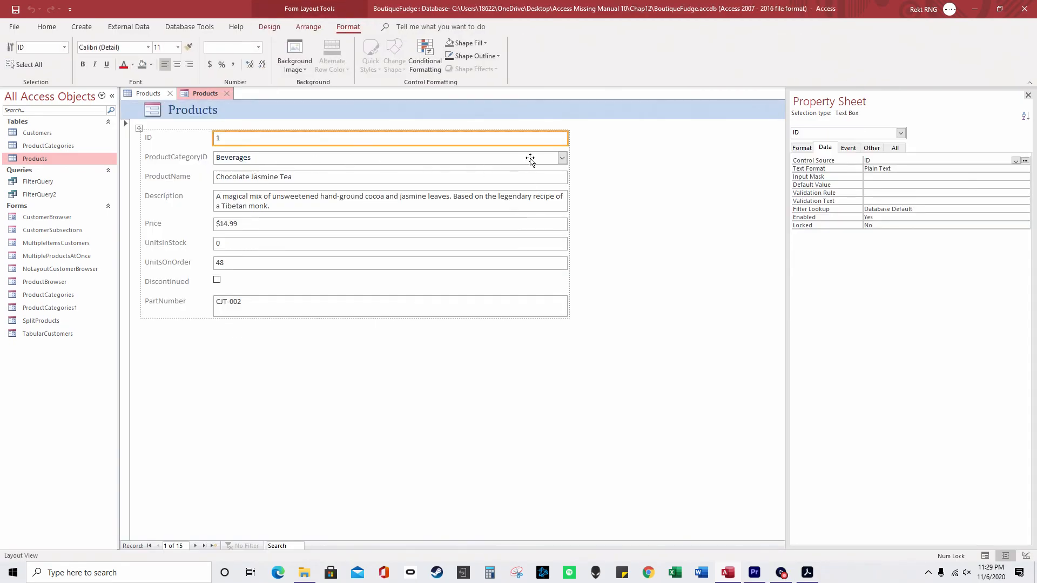
left_click(487, 175)
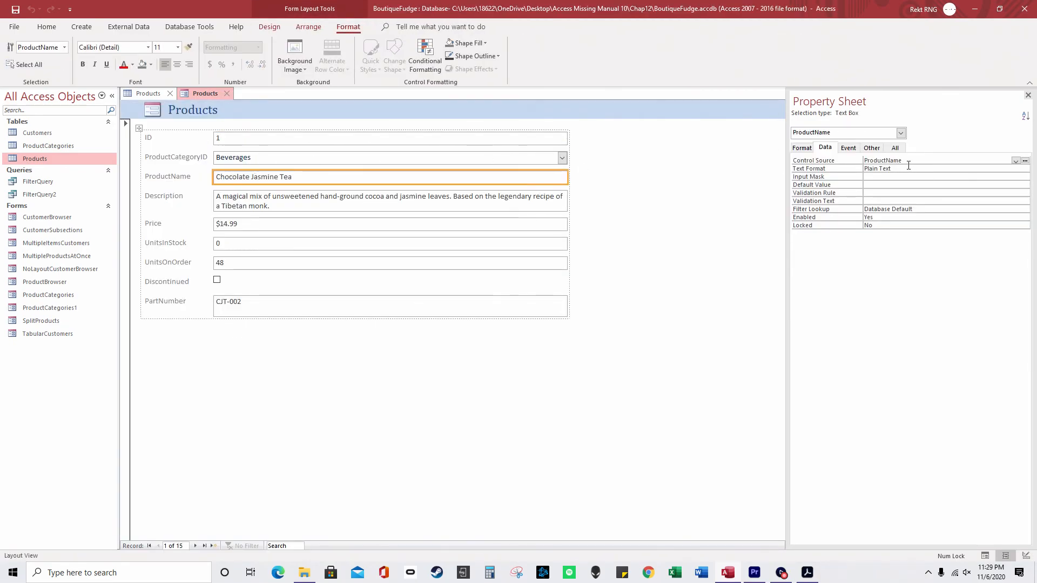
left_click(456, 201)
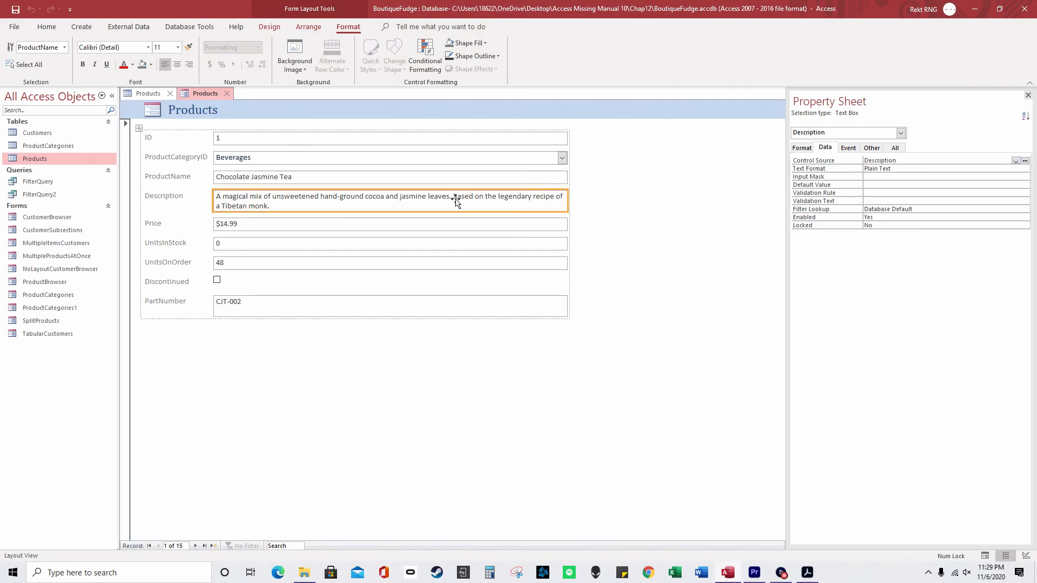
Select the form's ProductCategoryID combo box, and open the ProductCategories and Products tables to examine the category data.
left_click(439, 159)
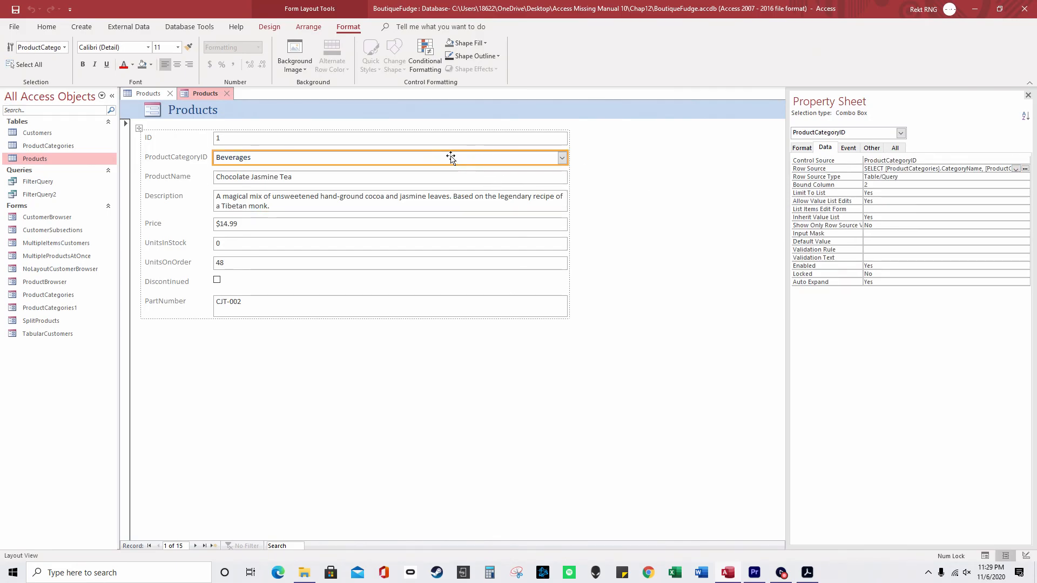
double_click(63, 146)
left_click(148, 94)
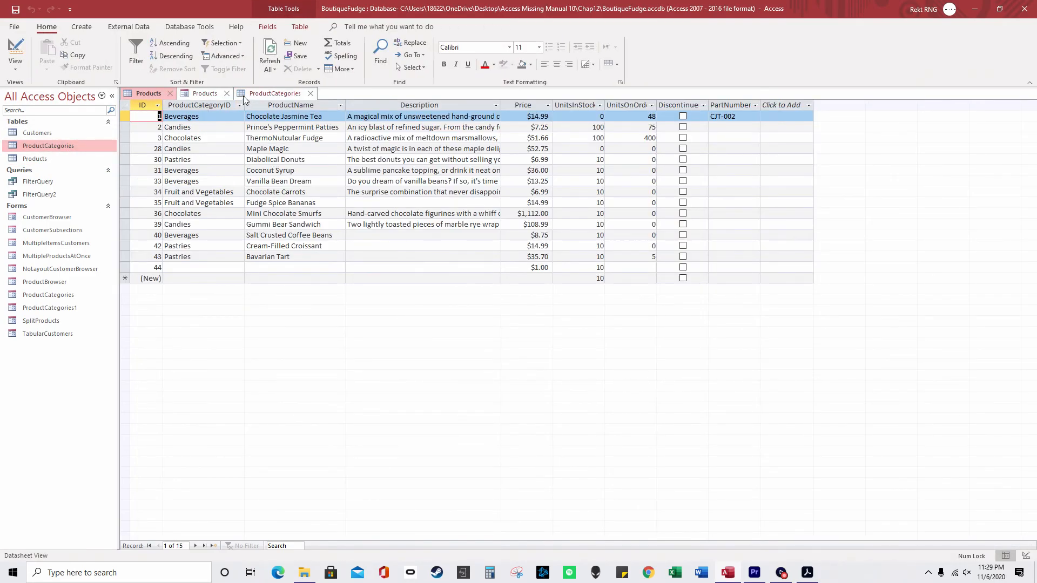
Open the Relationships diagram, and move the Products table box lower and widen it to fit its field names.
left_click(189, 26)
left_click(149, 62)
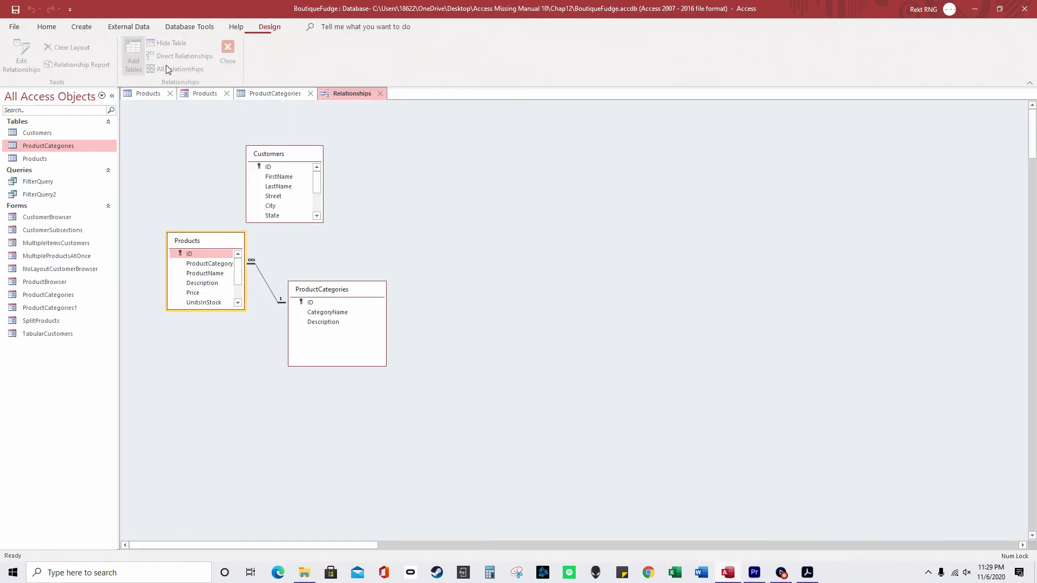
left_click_drag(203, 235, 210, 261)
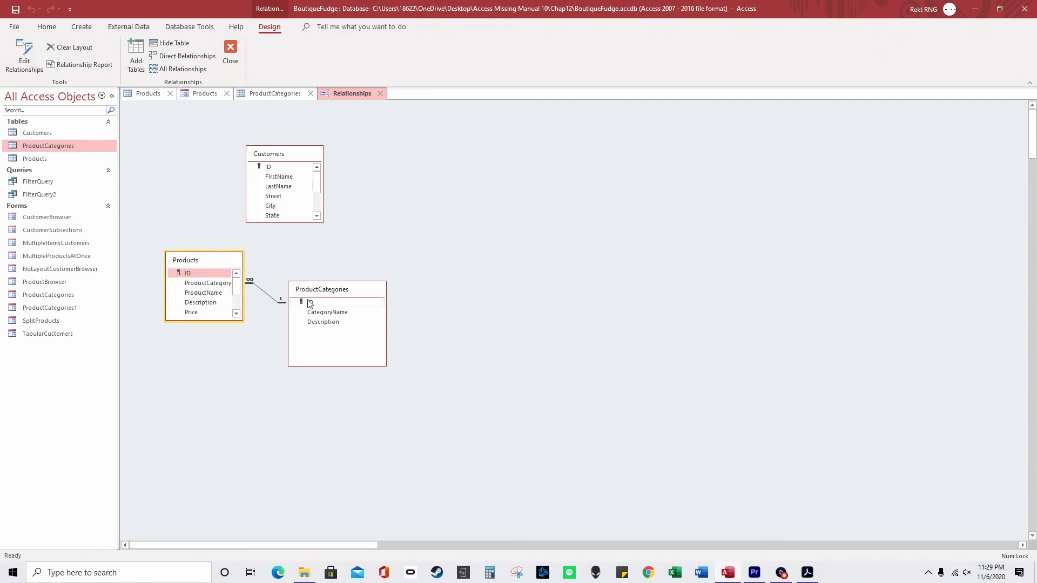
left_click_drag(244, 294, 259, 297)
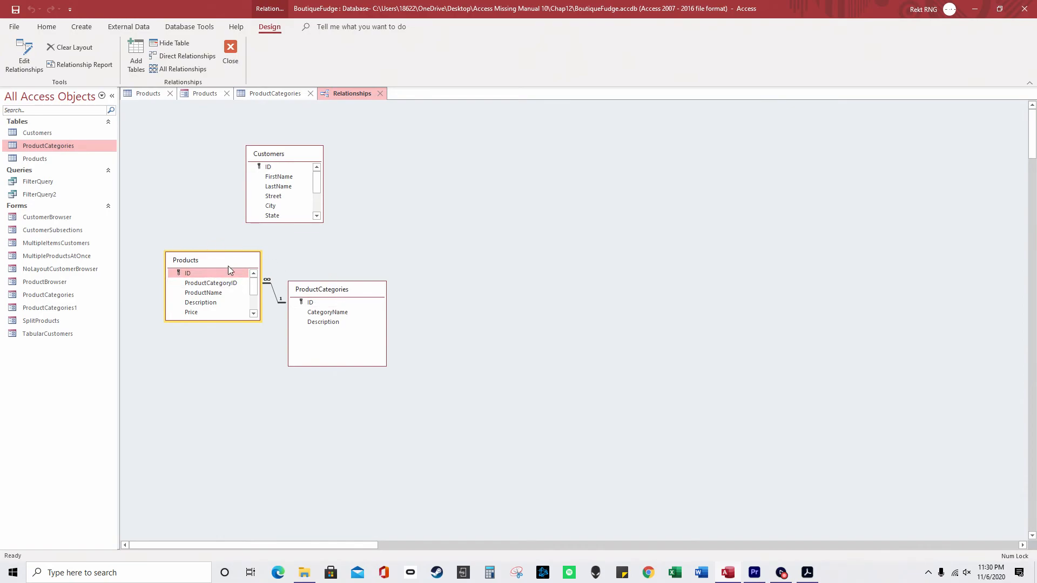
Compare the category data in the ProductCategories and Products tables with the ProductCategoryID combo box on the Products form.
left_click(277, 94)
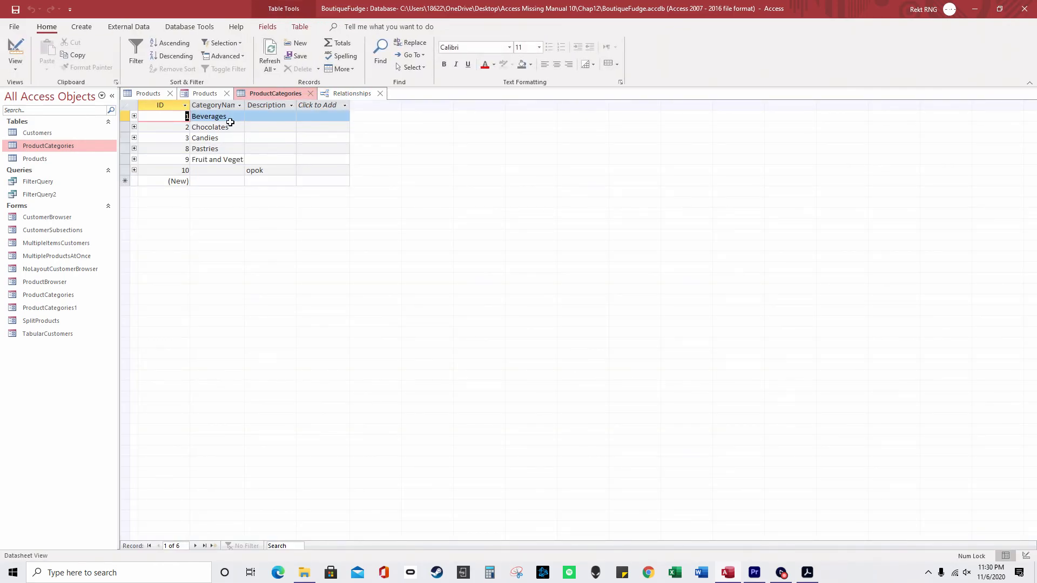
left_click(147, 94)
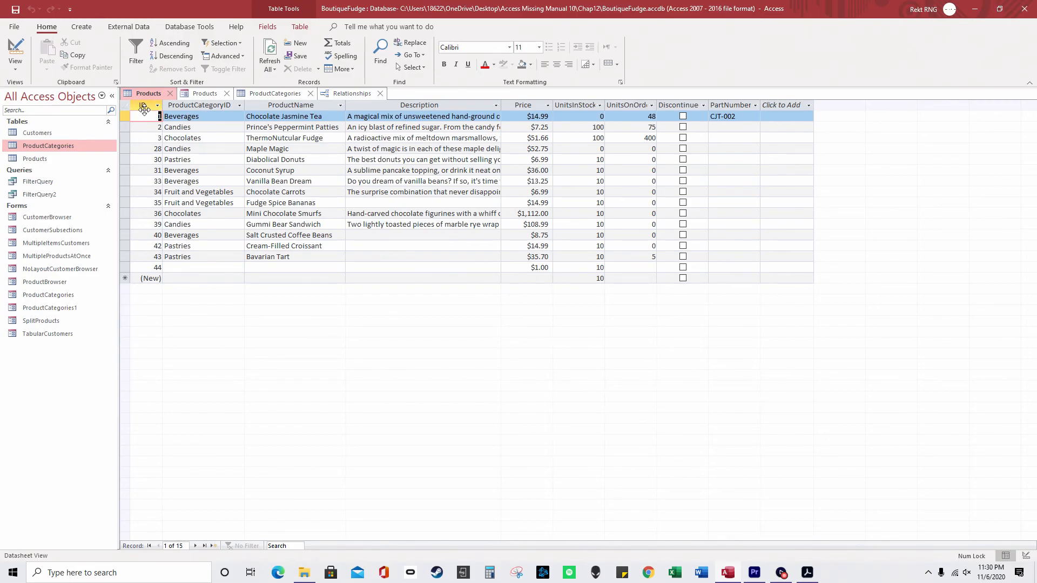
left_click(204, 94)
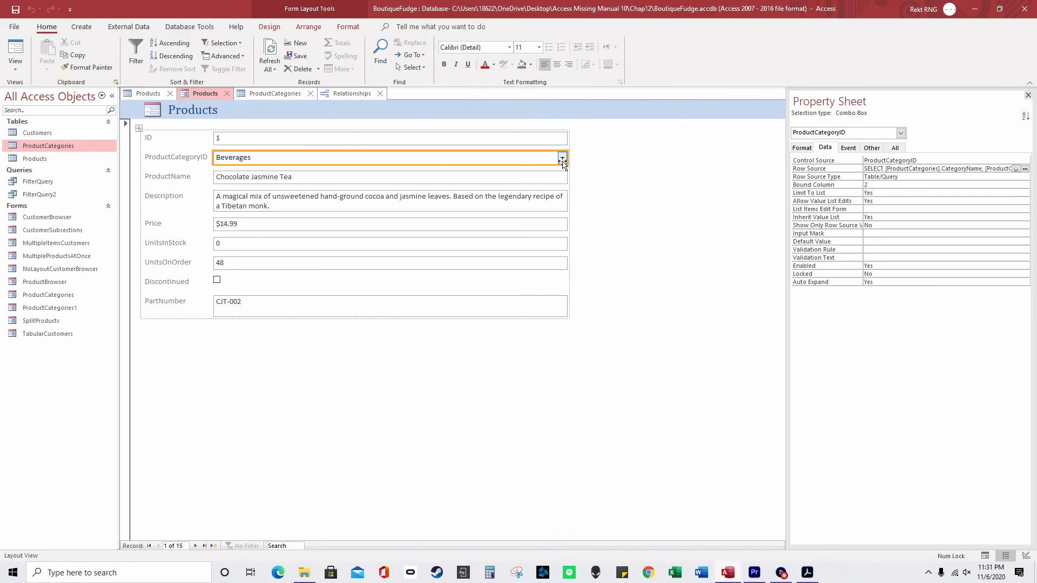
Compare the Discontinued check box on the Products form and table, toggling it on and off for Chocolate Jasmine Tea.
left_click(217, 282)
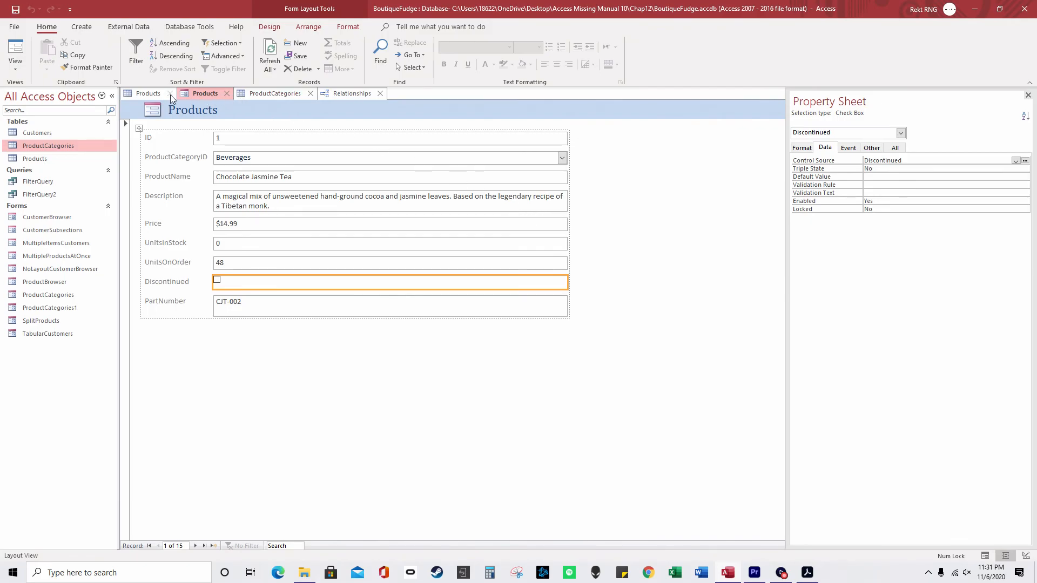
left_click(155, 93)
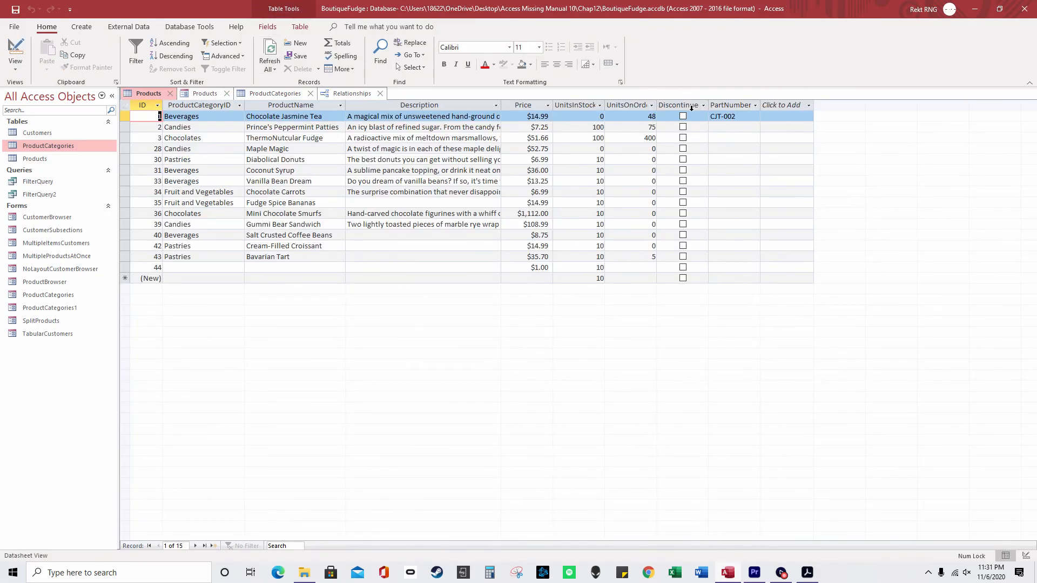
left_click(684, 116)
left_click(683, 116)
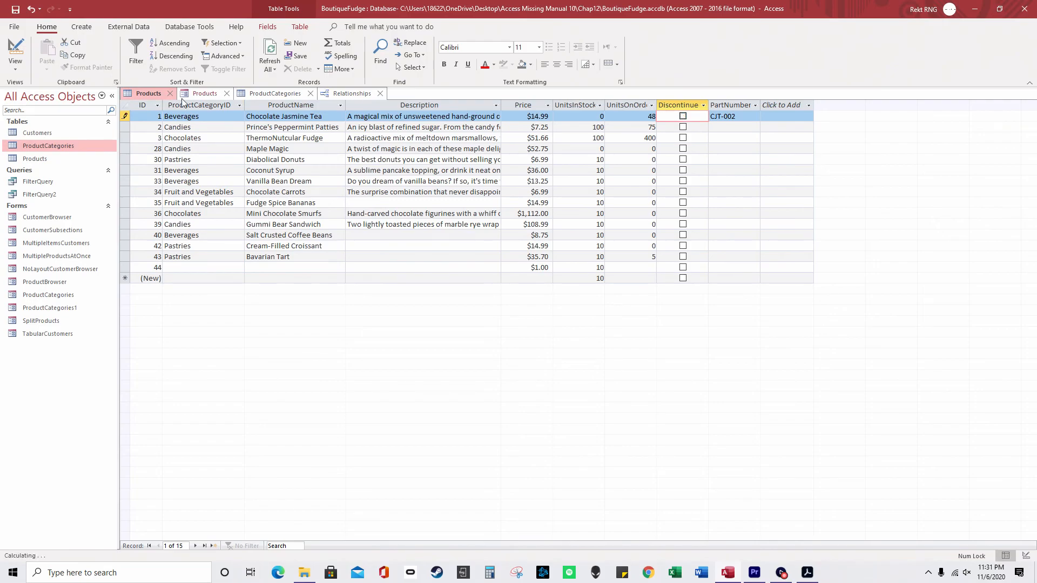
Open the Products table in Design view and inspect the data type of the Discontinued field.
right_click(141, 98)
left_click(189, 156)
left_click(504, 325)
left_click(276, 178)
left_click(315, 188)
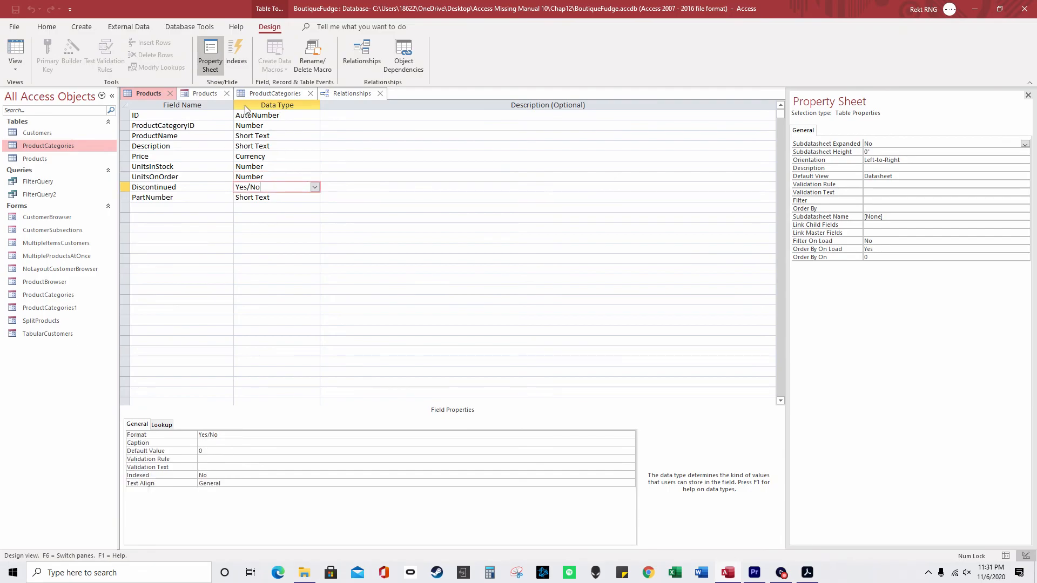
Close the Products form without saving its design changes, and close the ProductCategories table.
left_click(267, 94)
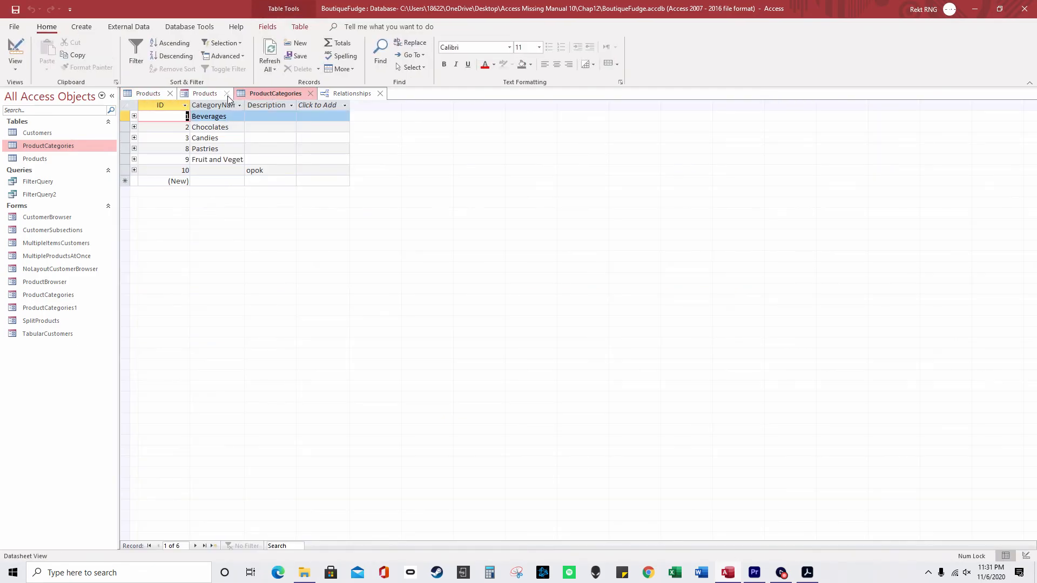
left_click(207, 94)
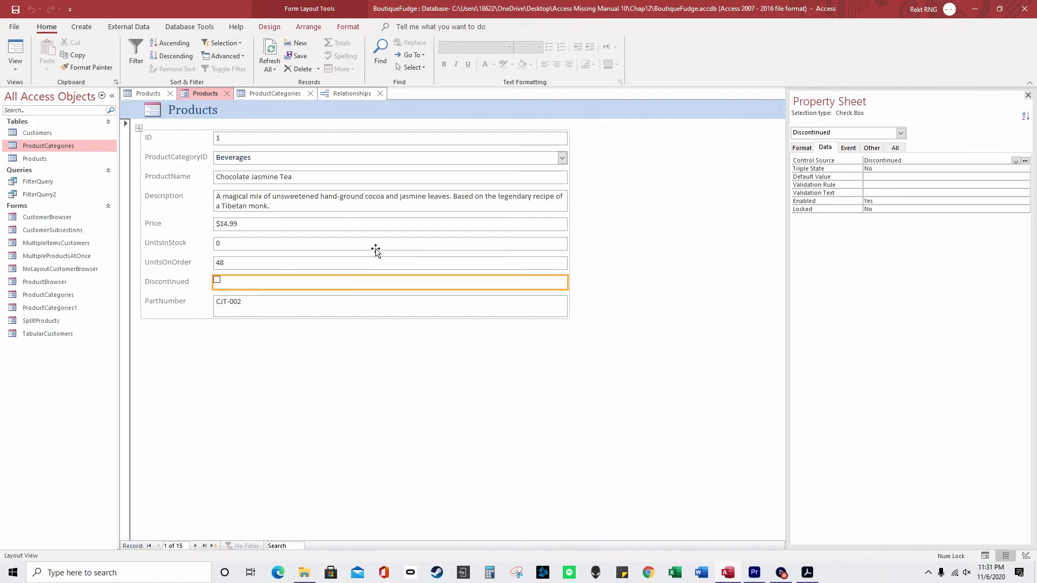
left_click(227, 94)
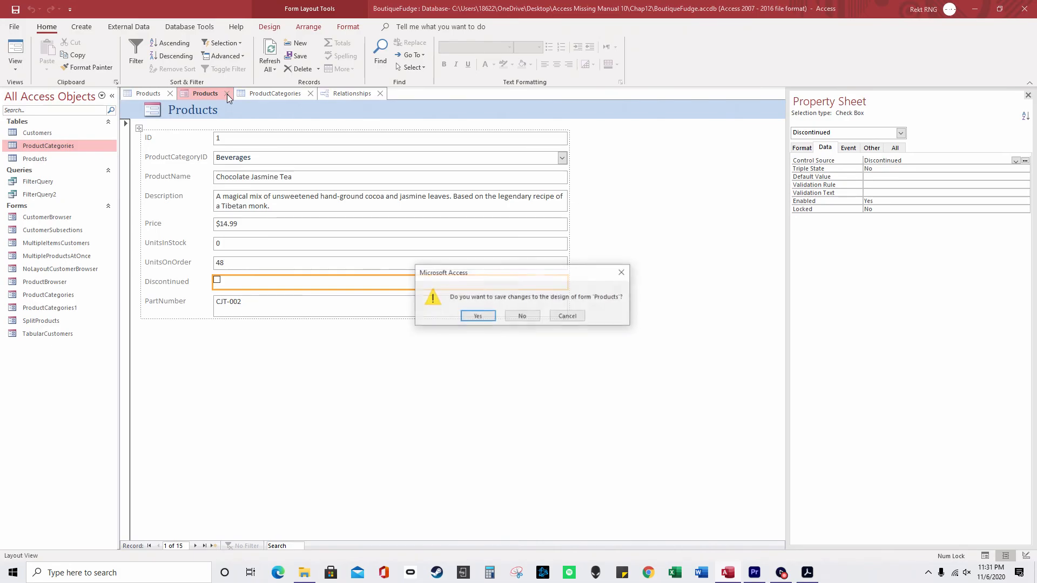
left_click(539, 317)
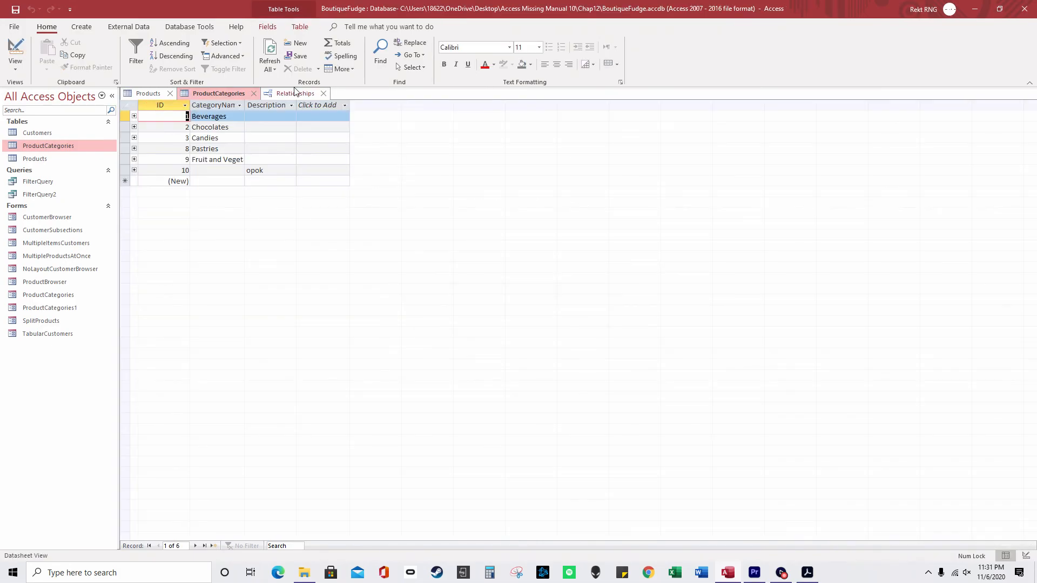
left_click(254, 94)
Move the Products and ProductCategories table boxes farther apart in the Relationships diagram.
left_click(205, 92)
left_click_drag(217, 261, 197, 264)
left_click_drag(328, 290, 363, 292)
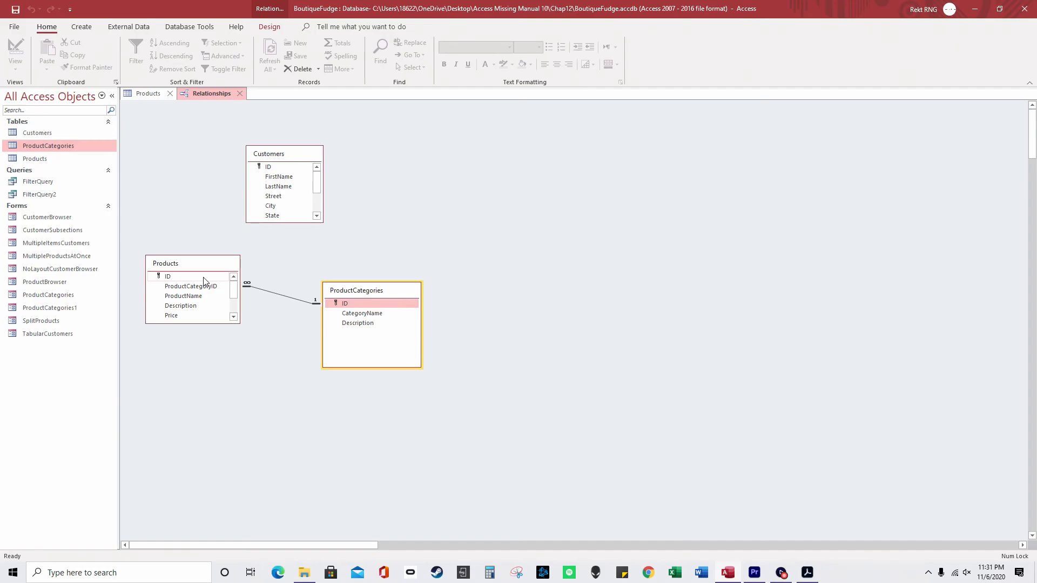
Switch the Products table back to its datasheet and close it.
double_click(80, 158)
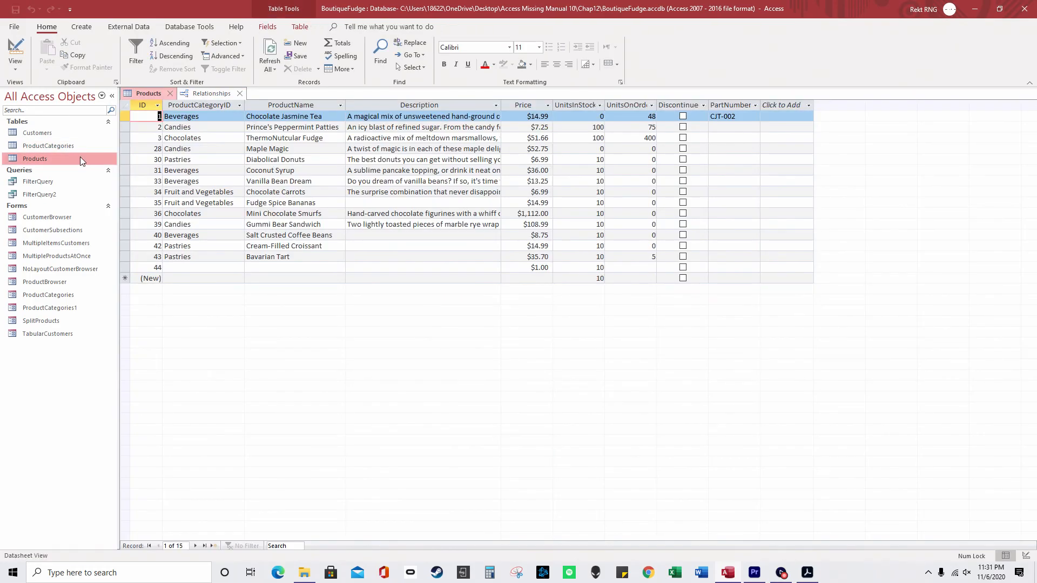
left_click(210, 96)
left_click(169, 93)
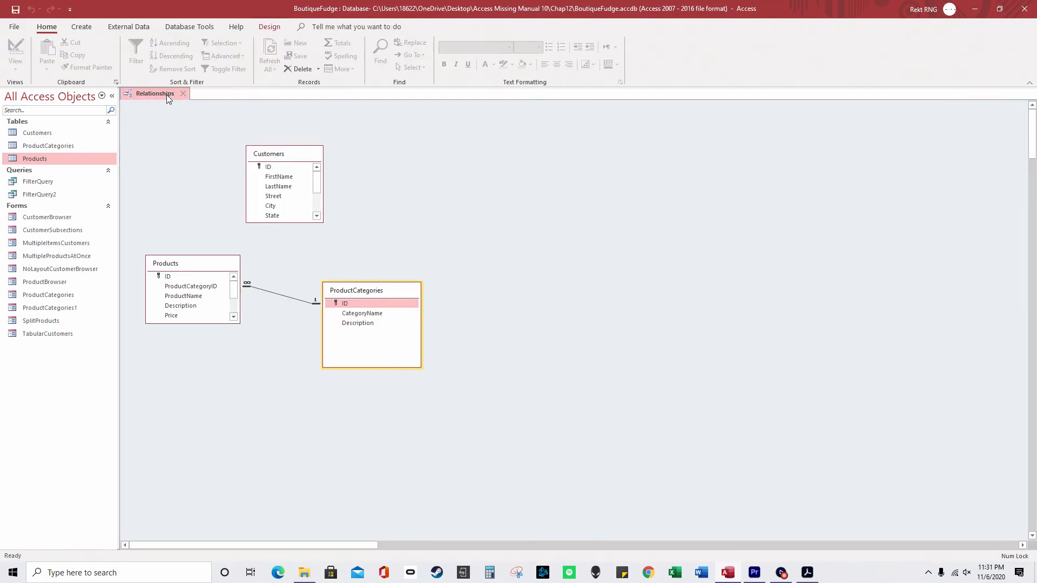
Open the ProductCategories table and create a form from it.
double_click(65, 145)
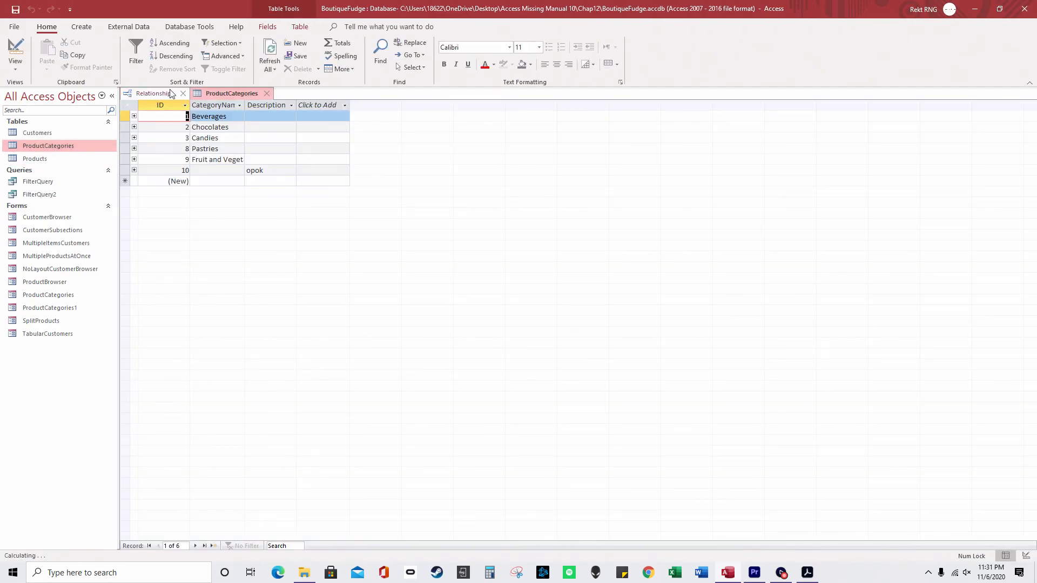
left_click(82, 26)
left_click(201, 54)
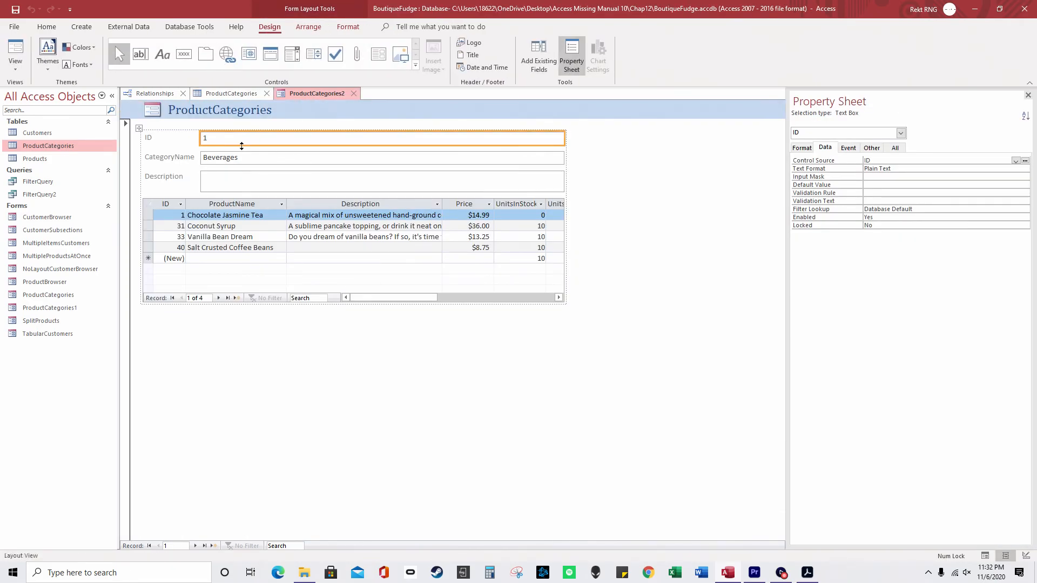
Open the Products table and create a form from it.
double_click(64, 159)
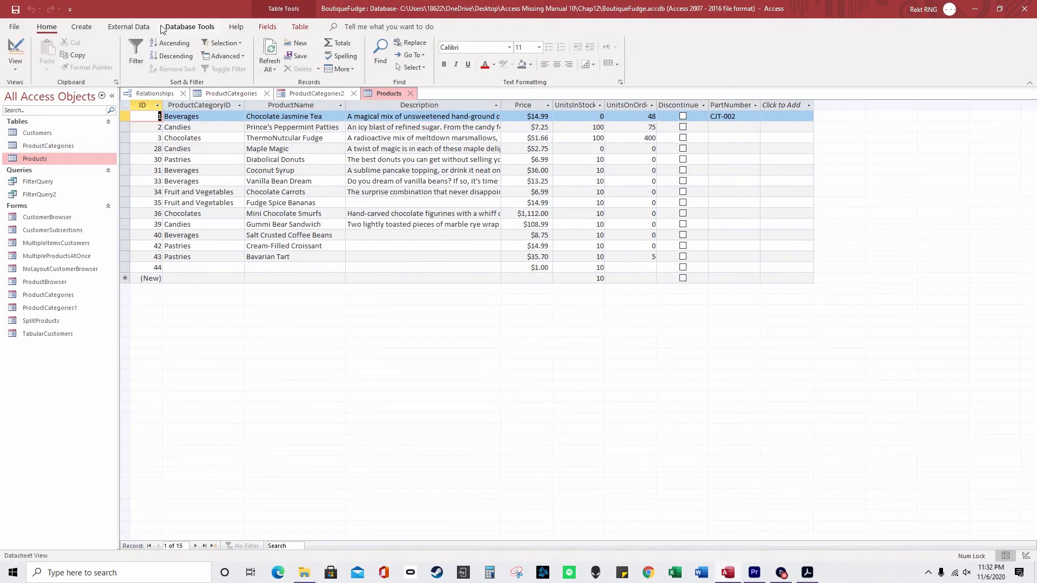
left_click(81, 26)
left_click(201, 52)
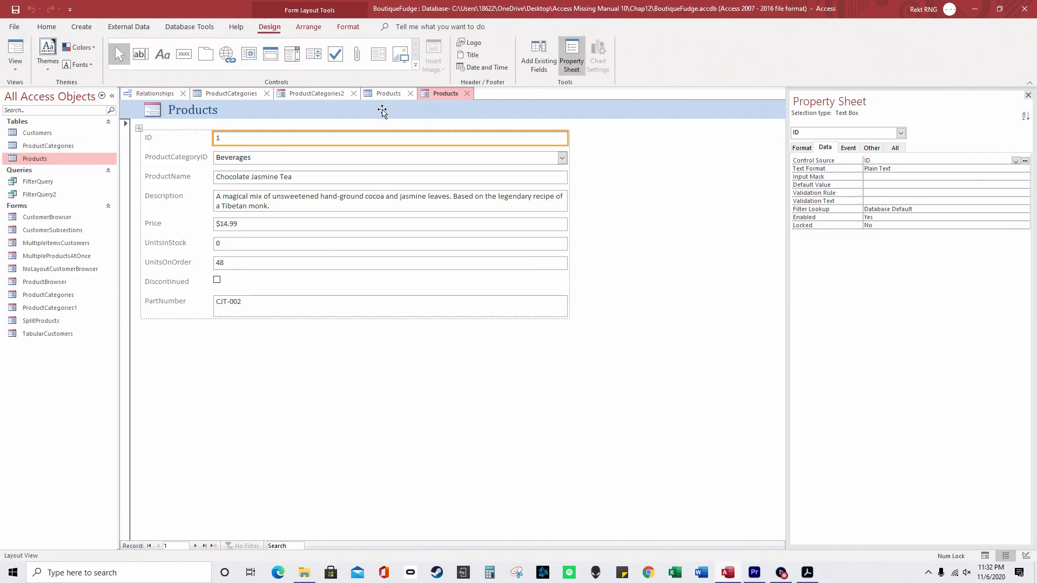
Compare the Products table and the new Products form with the new ProductCategories form.
left_click(396, 95)
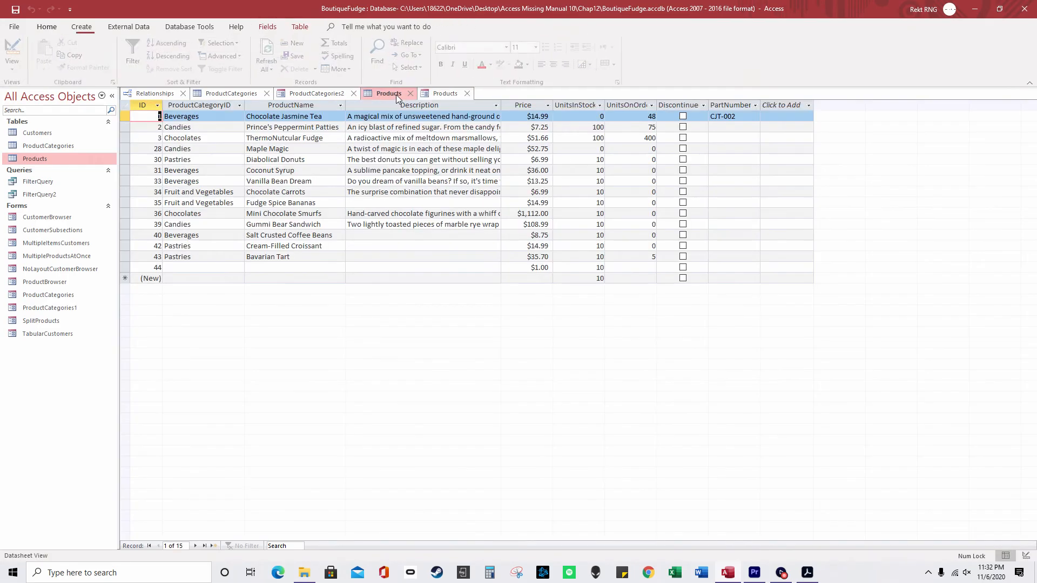
left_click(334, 92)
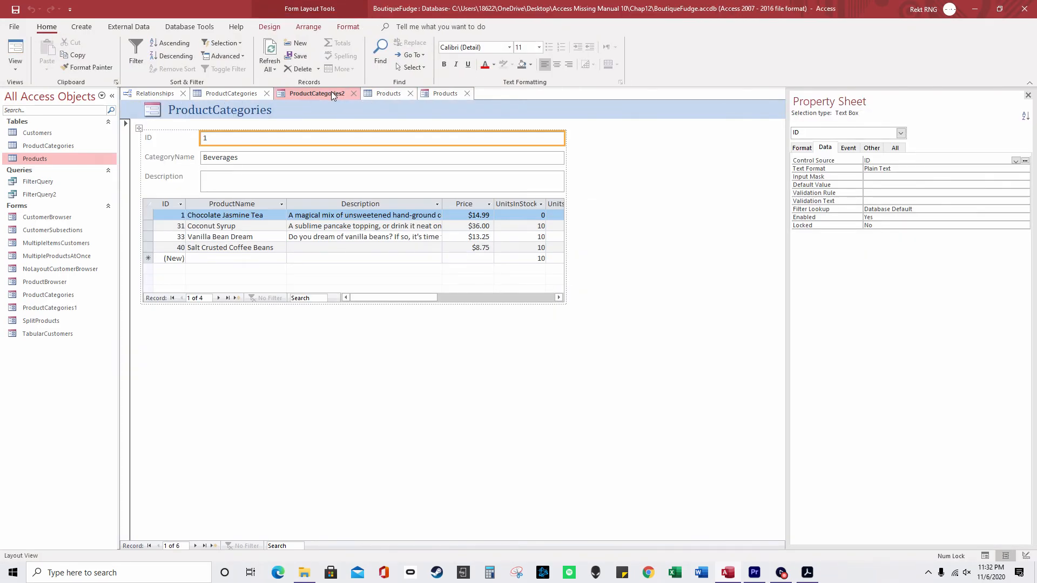
left_click(447, 94)
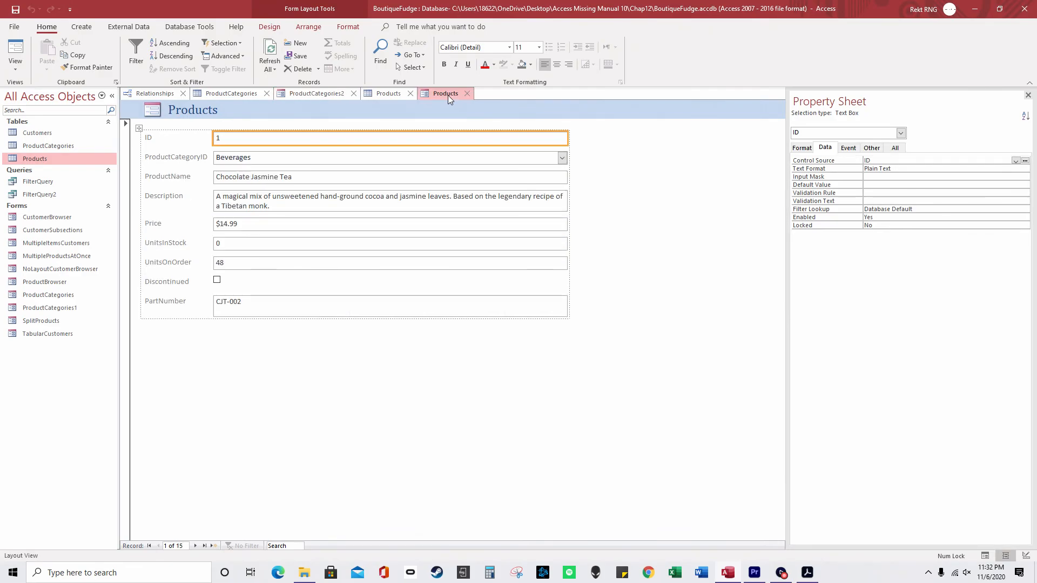
left_click(317, 93)
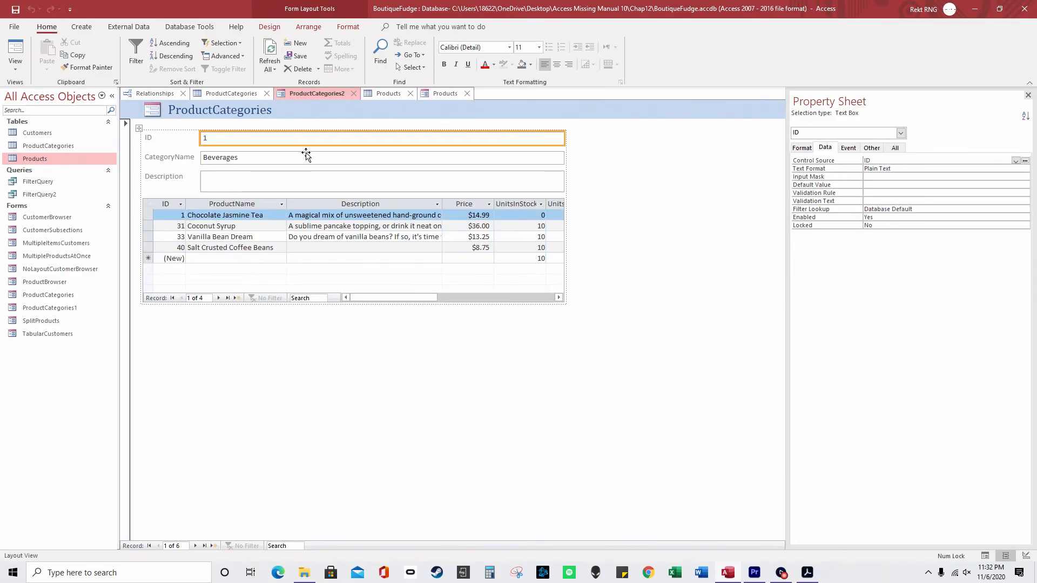
Browse the records of the new ProductCategories form to examine which products its subform lists for each category.
left_click(253, 158)
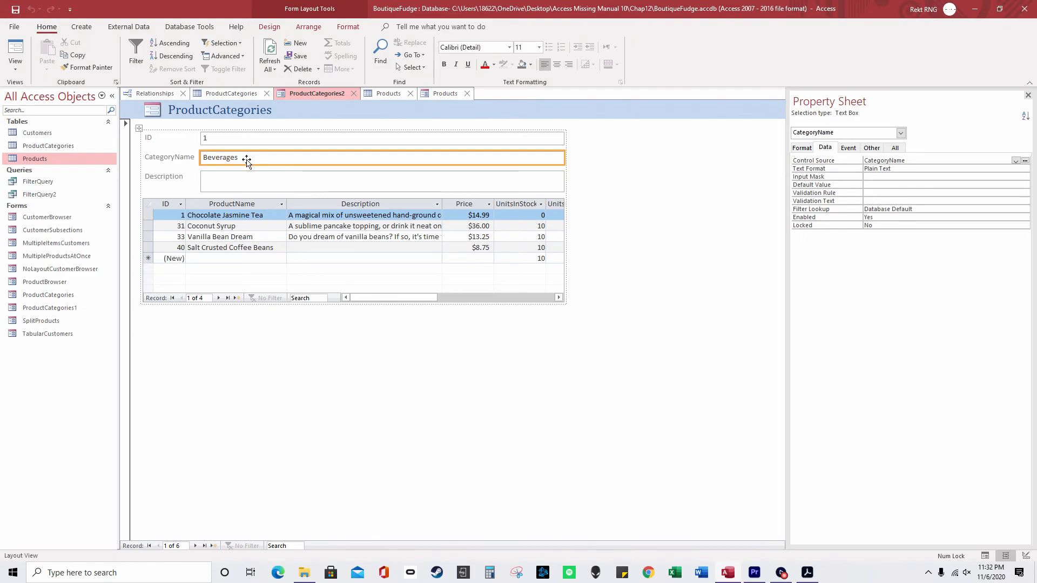
left_click(204, 546)
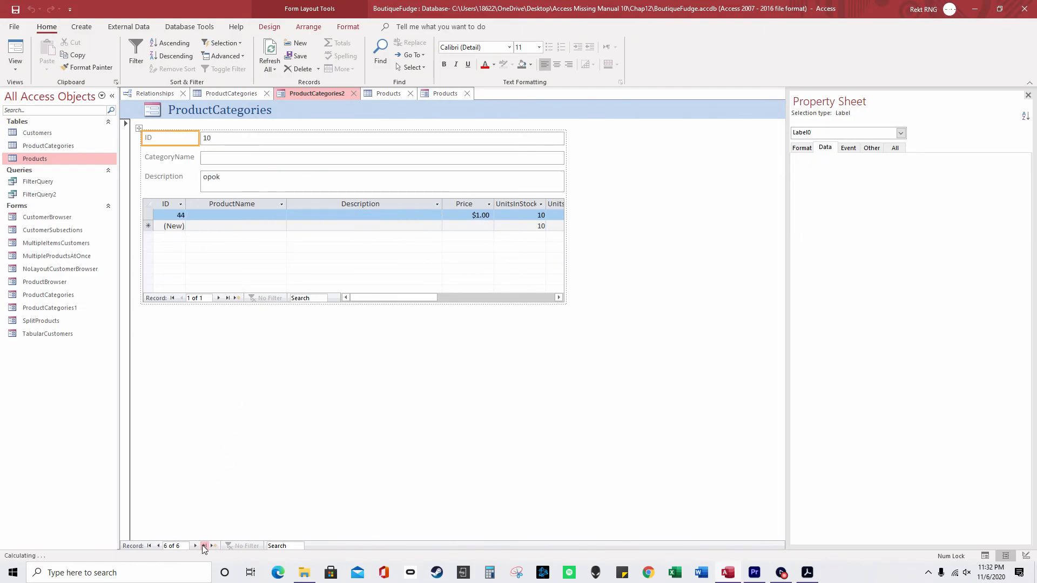
left_click(196, 546)
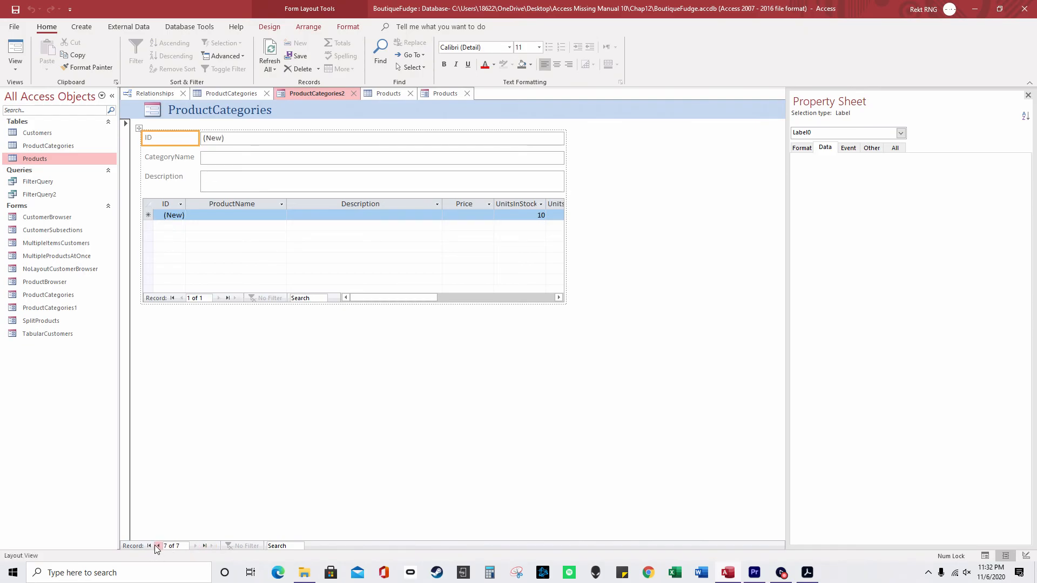
left_click(149, 546)
left_click(196, 546)
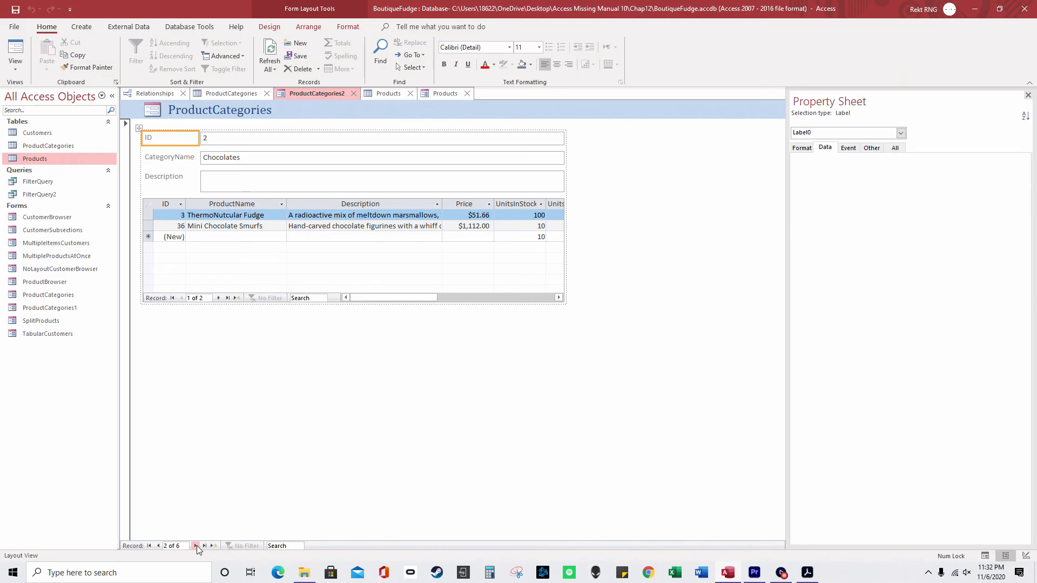
left_click(196, 546)
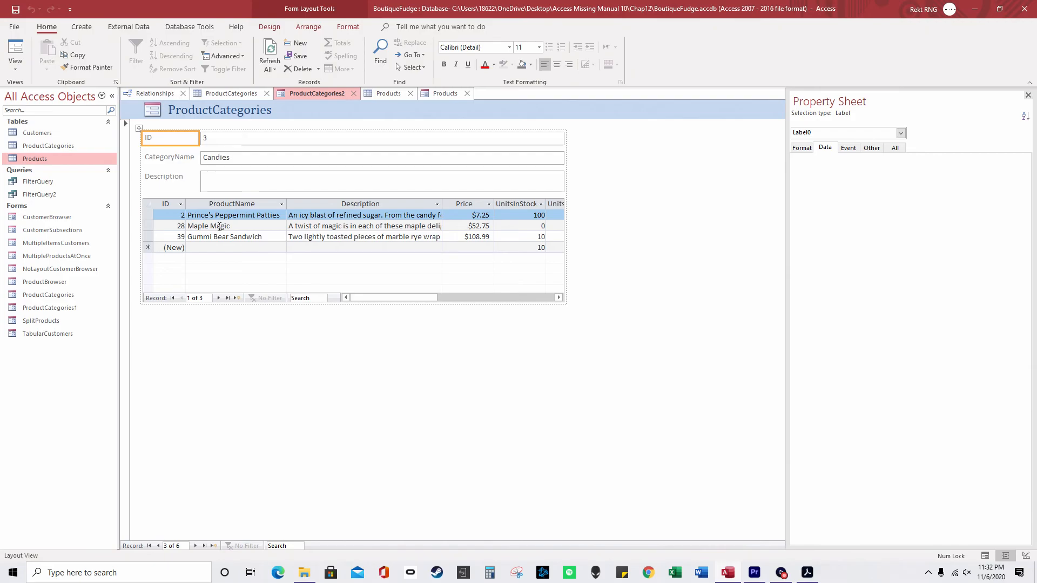
left_click(219, 158)
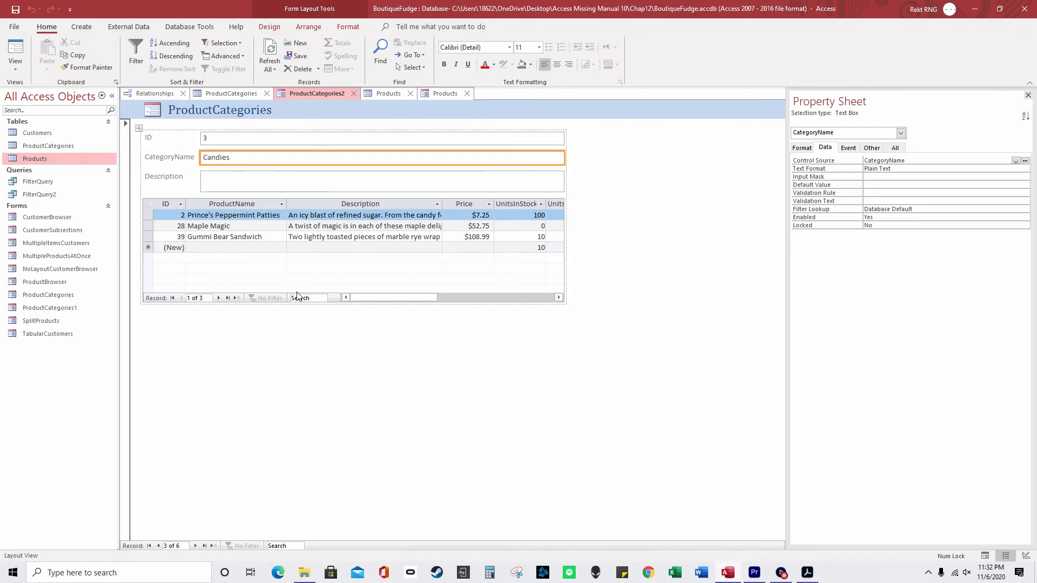
left_click(196, 545)
left_click(157, 546)
left_click(156, 546)
left_click(156, 546)
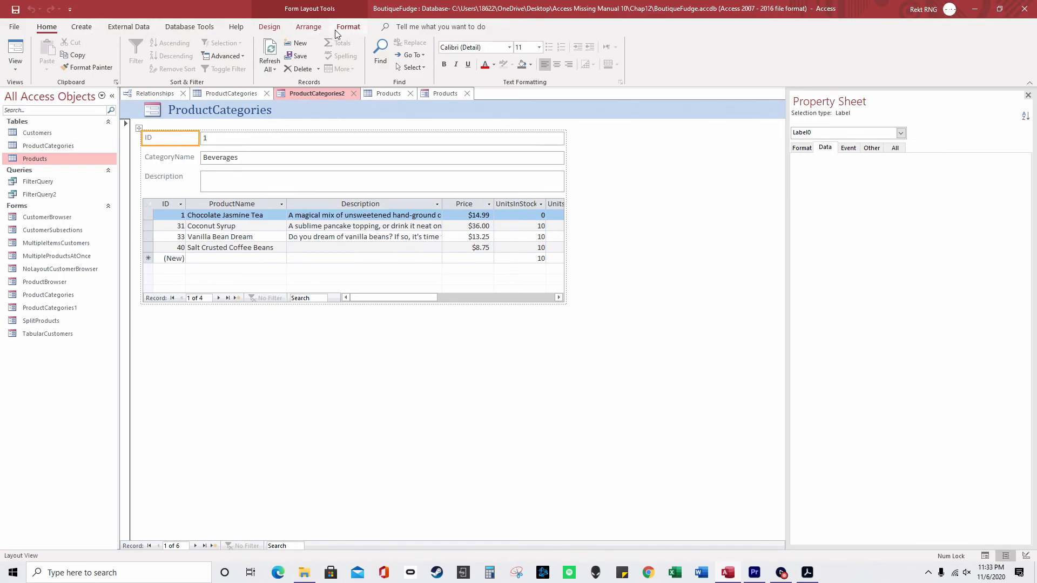
left_click(308, 27)
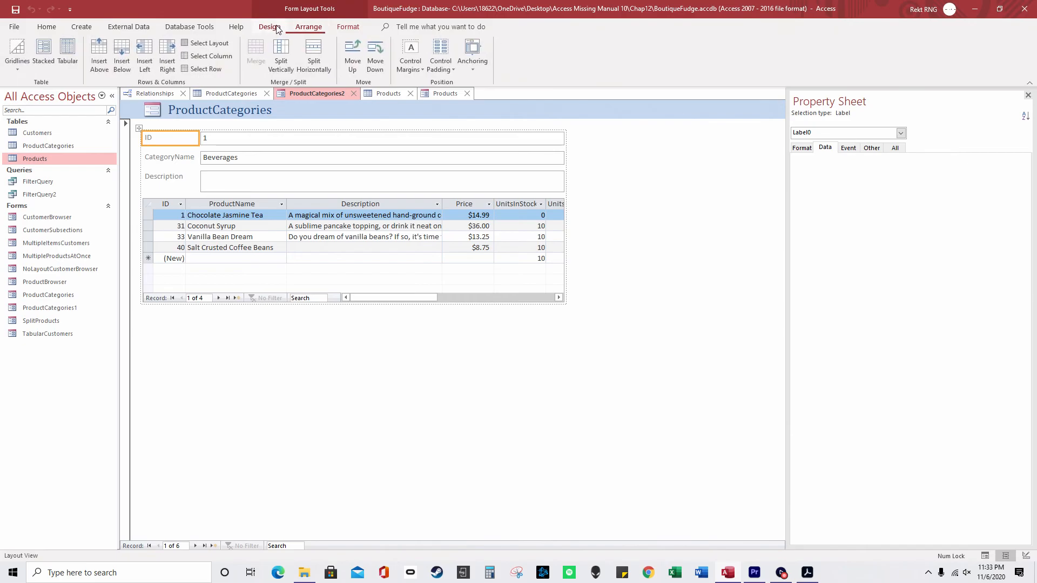
Show the fields available to the ProductCategories form and add a second CategoryName field to it.
left_click(276, 28)
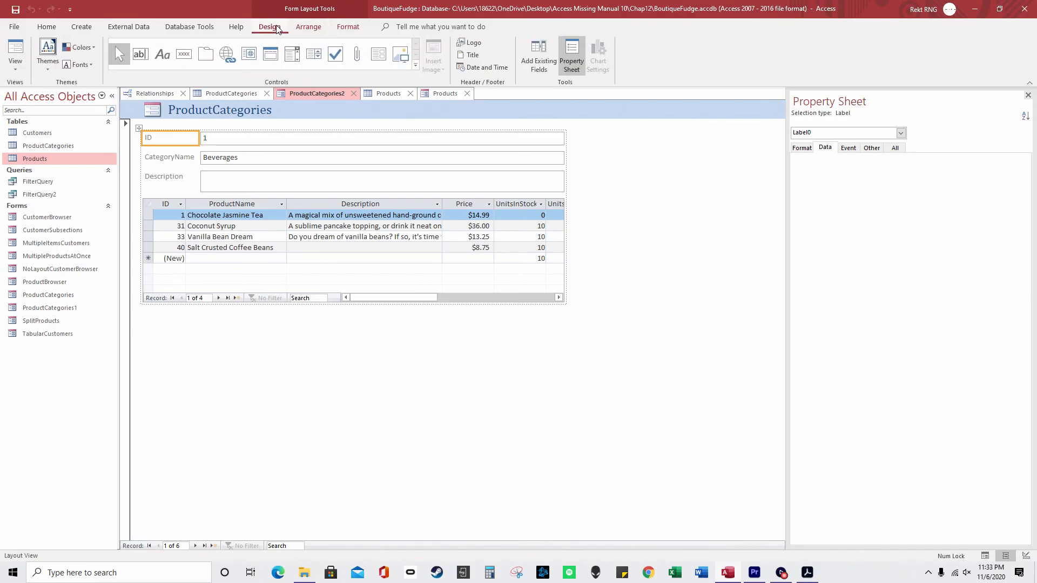
left_click(549, 56)
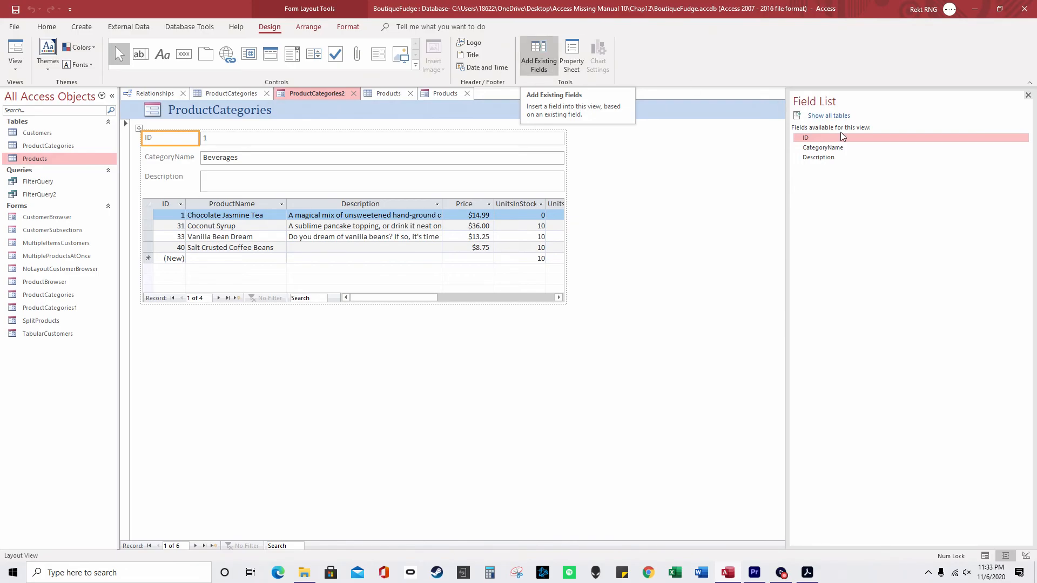
double_click(831, 150)
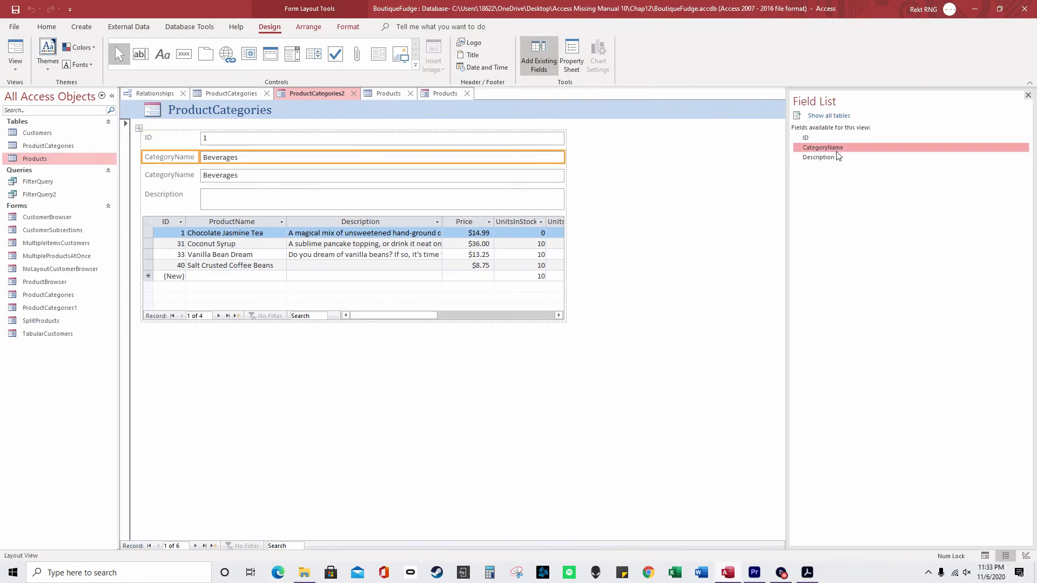
List the fields of all tables and examine those of the related Products table and the form's product subform.
left_click(828, 115)
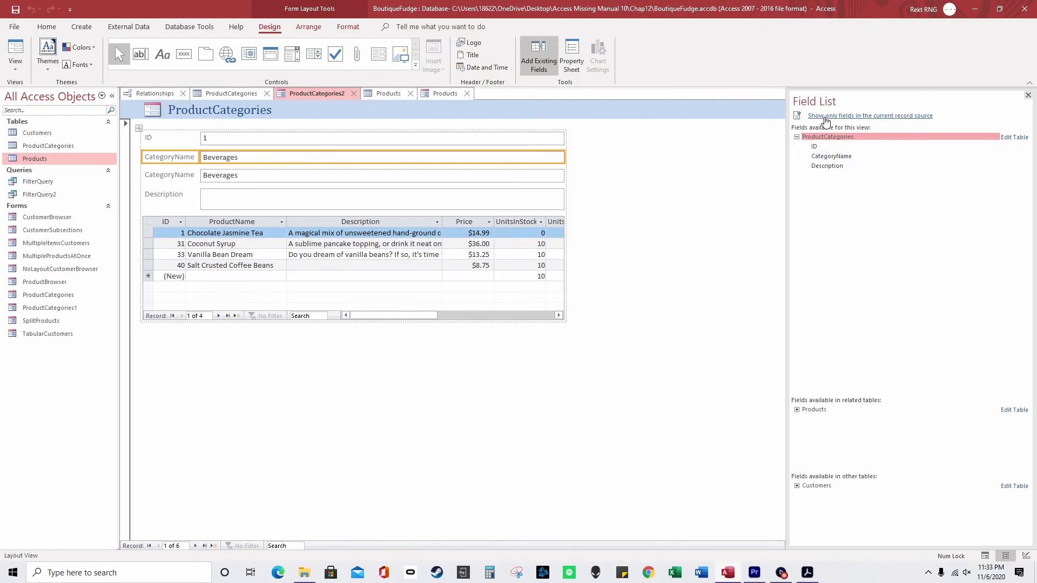
left_click(797, 137)
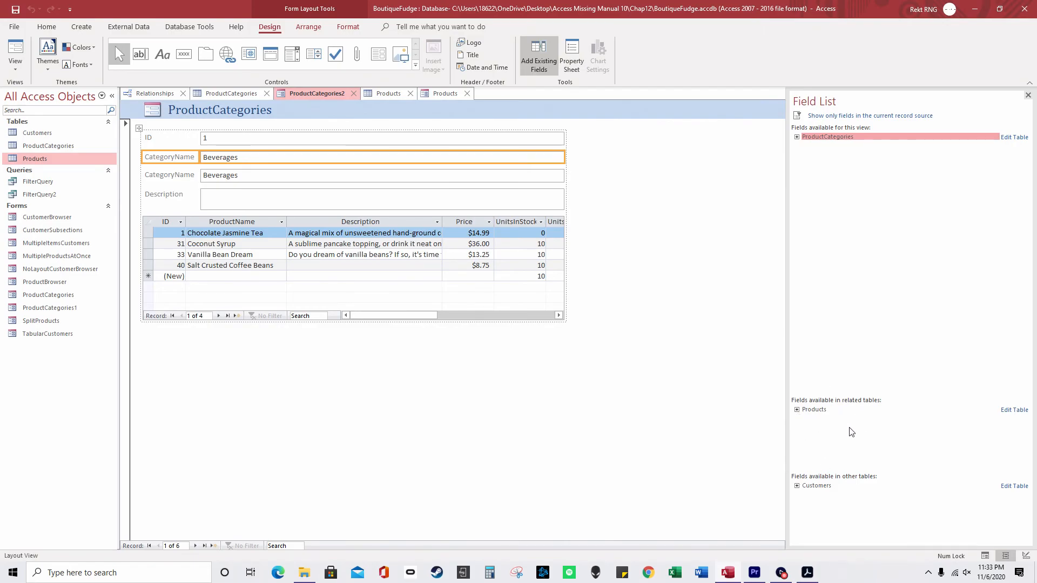
left_click(797, 410)
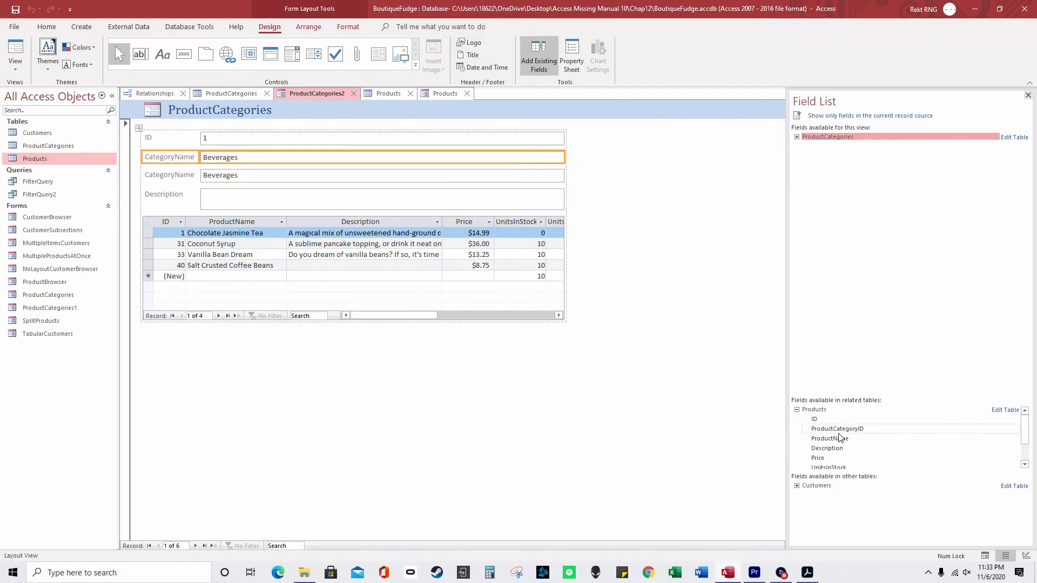
scroll(851, 465, "down", 1)
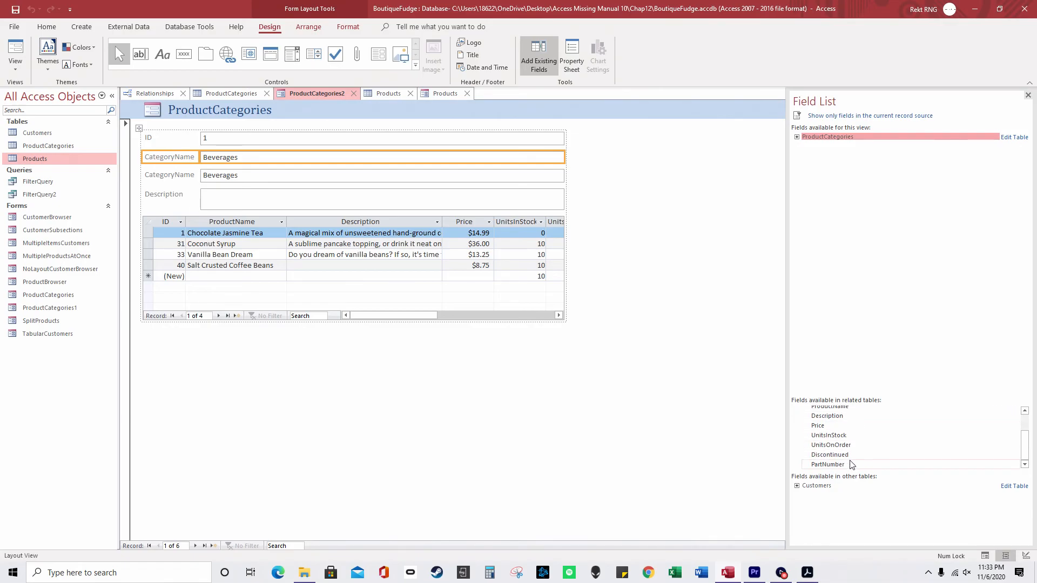
mouse_move(434, 317)
left_mouse_down()
mouse_move(493, 321)
mouse_move(434, 318)
left_mouse_up()
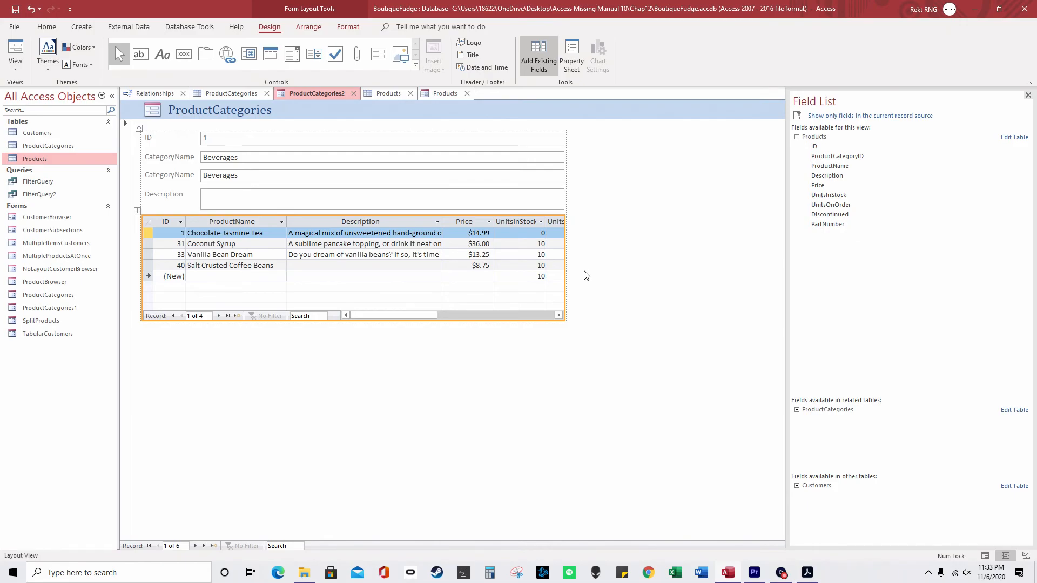
Move to a new blank category record in the ProductCategories form, leaving its category fields empty.
left_click(205, 546)
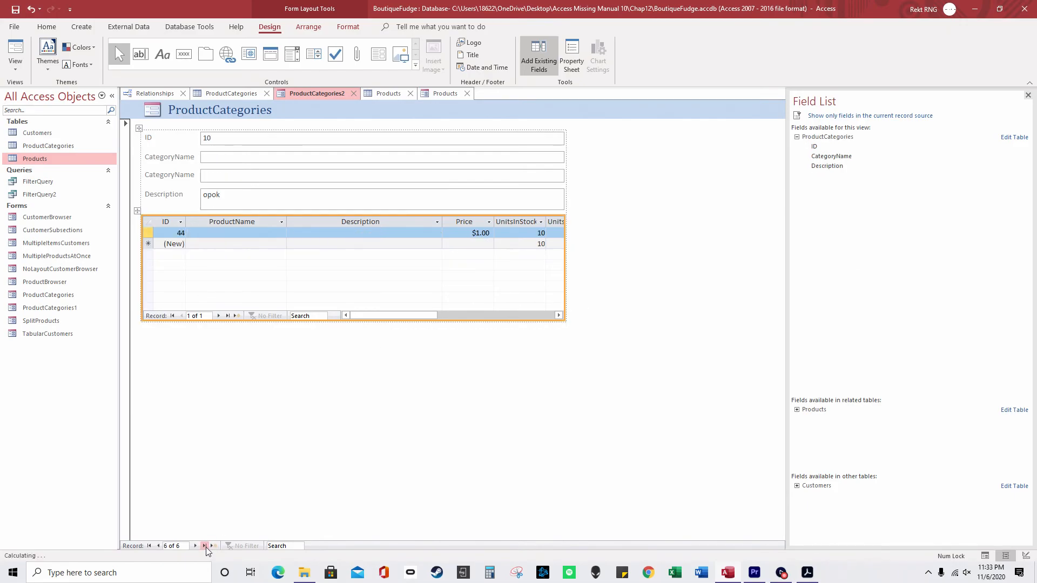
left_click(215, 547)
left_click(168, 233)
left_click_drag(163, 233, 196, 232)
left_click(221, 232)
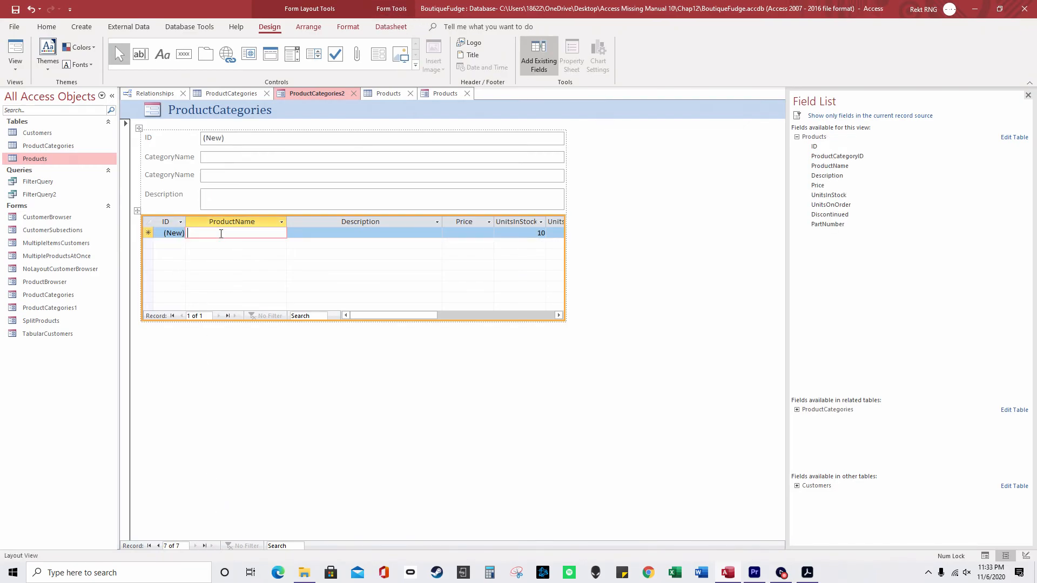
left_click(228, 140)
left_click(227, 157)
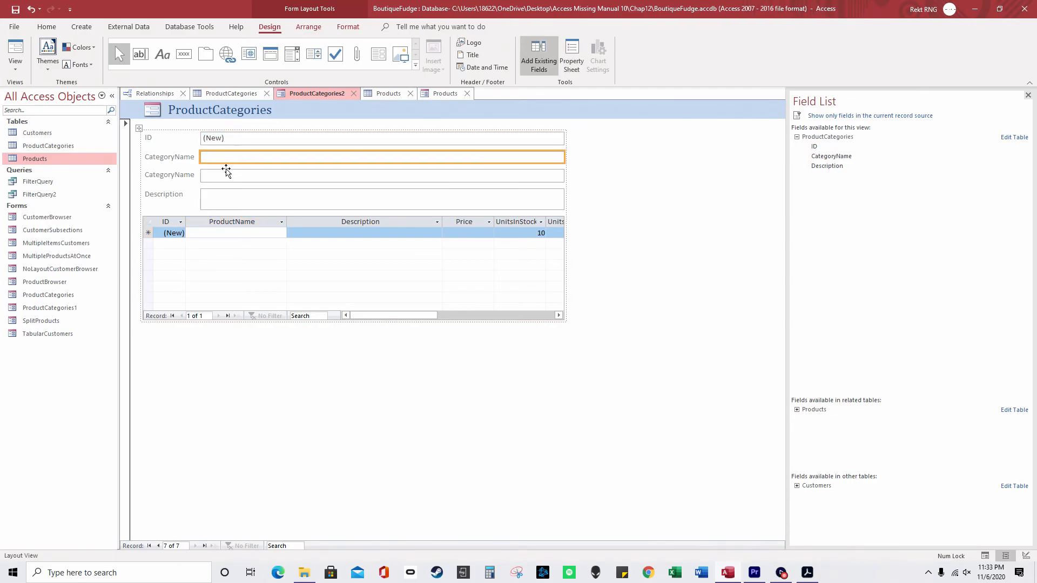
Add a product to the blank category's subform with ProductName NNNN, Description OOOO and Price 11.
left_click(213, 233)
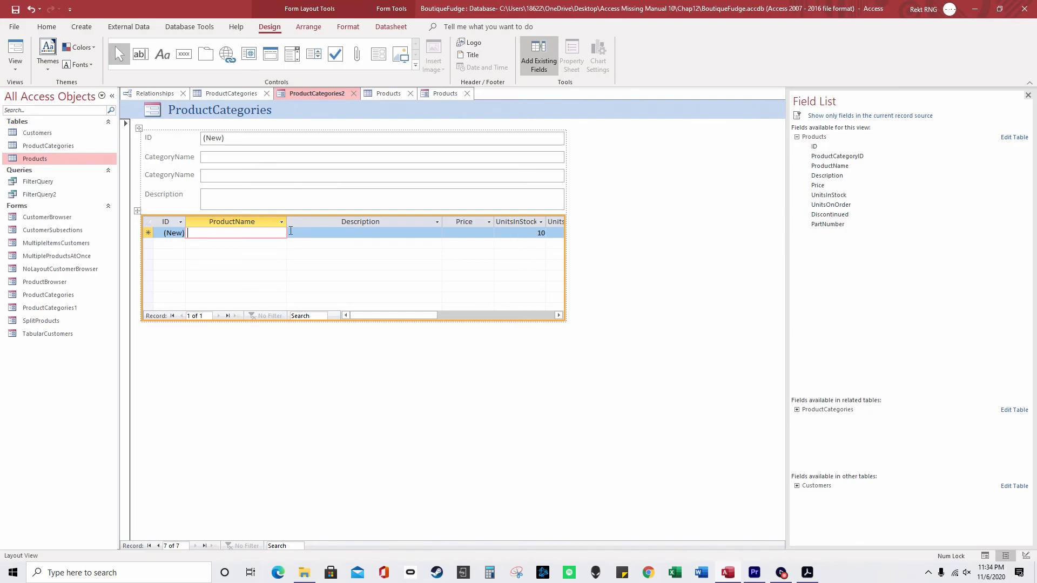
type("NNNN")
key("Tab")
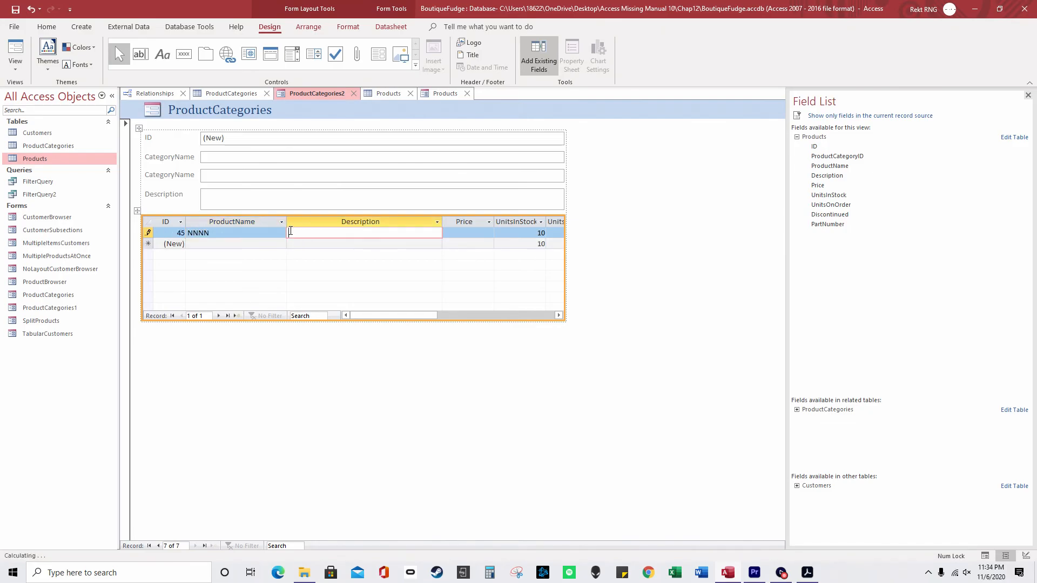
type("OOOO")
key("Tab")
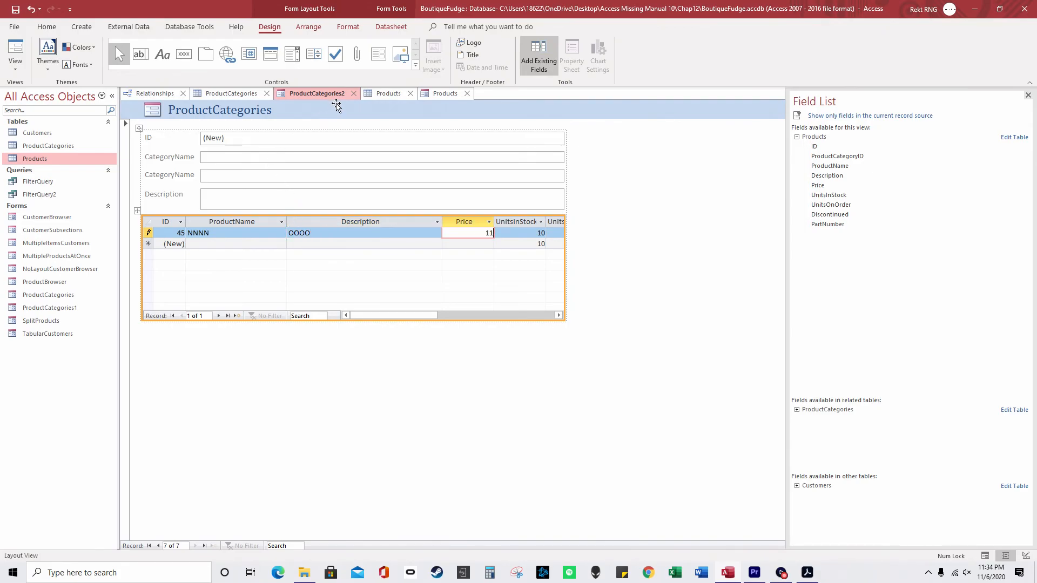
Close the ProductCategories form and save it as ProductCategories2.
left_click(355, 94)
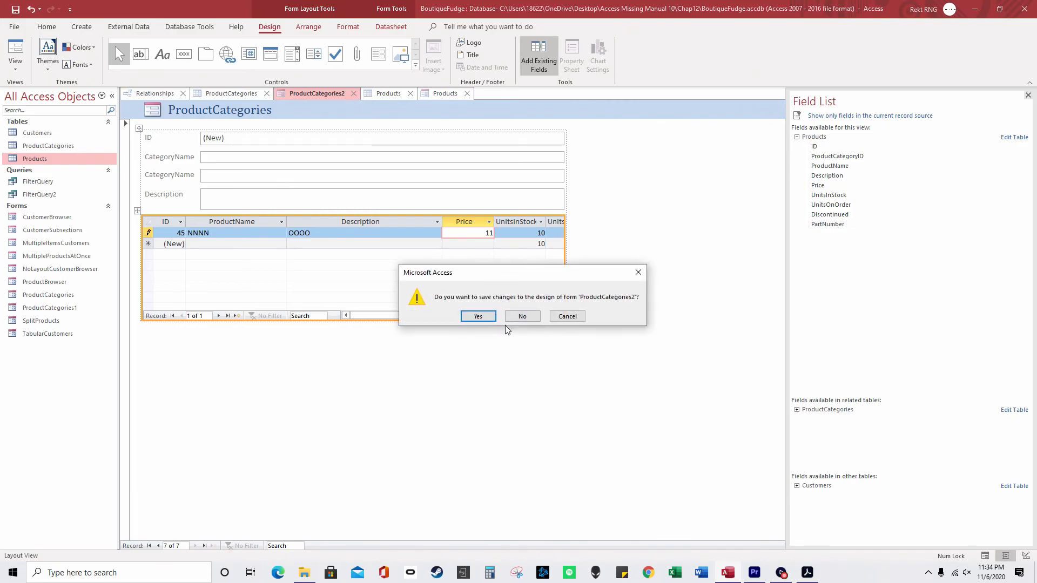
left_click(478, 316)
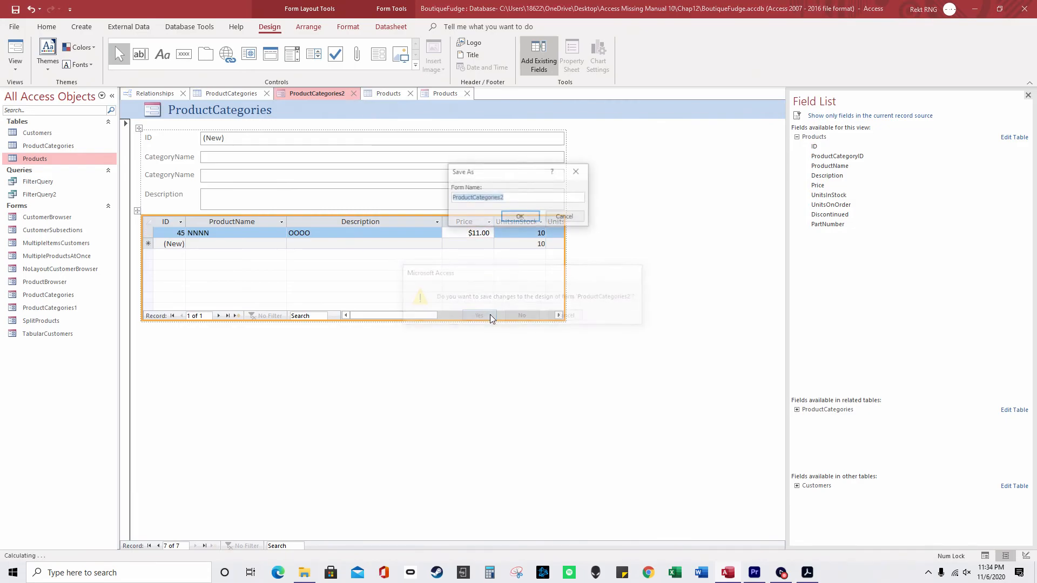
left_click(522, 216)
Close the ProductCategories and Products tables, and save the new Products form as Products while closing it.
left_click(306, 95)
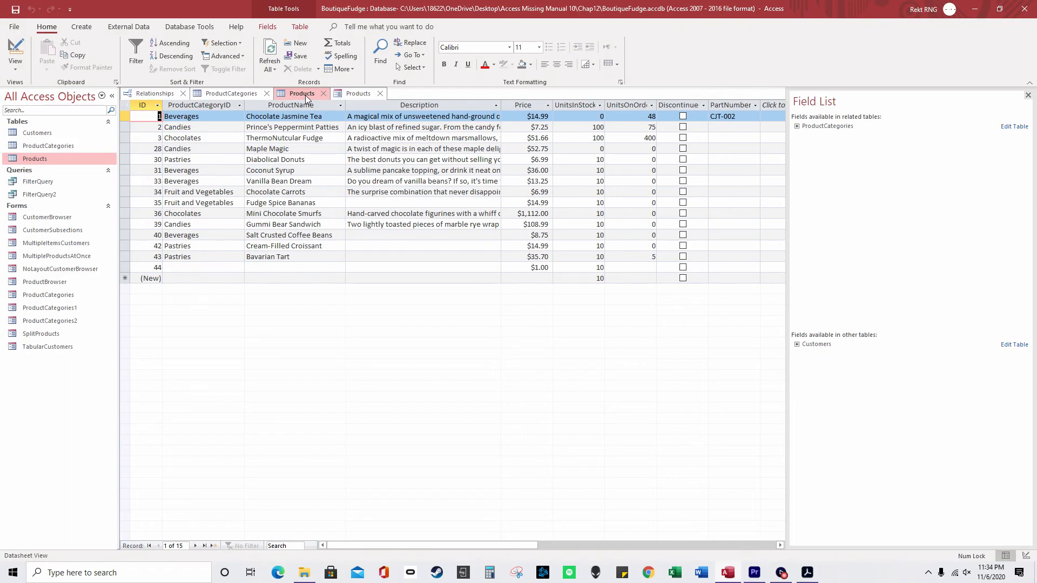
left_click(246, 96)
left_click(266, 93)
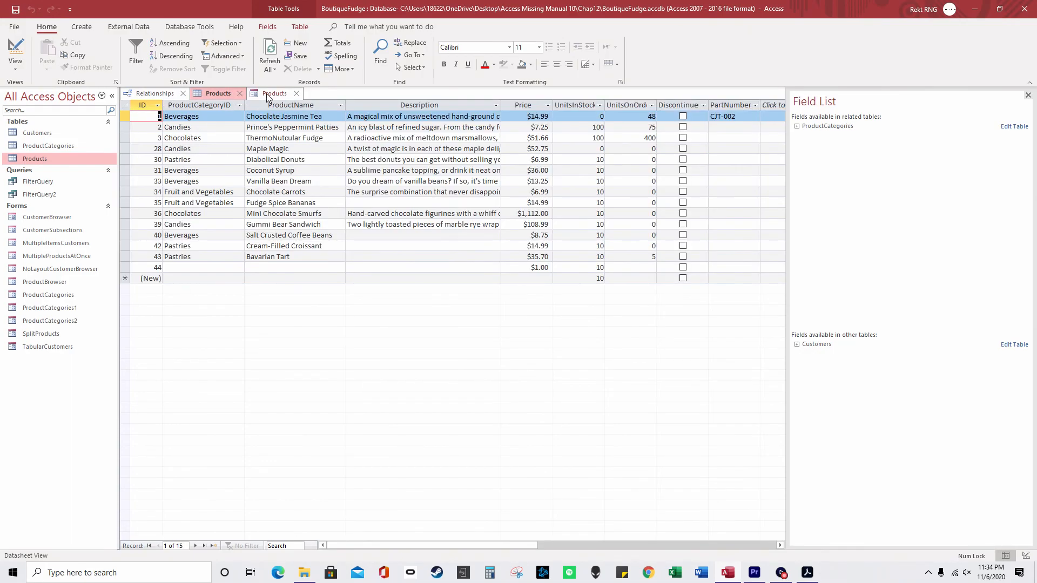
left_click(240, 94)
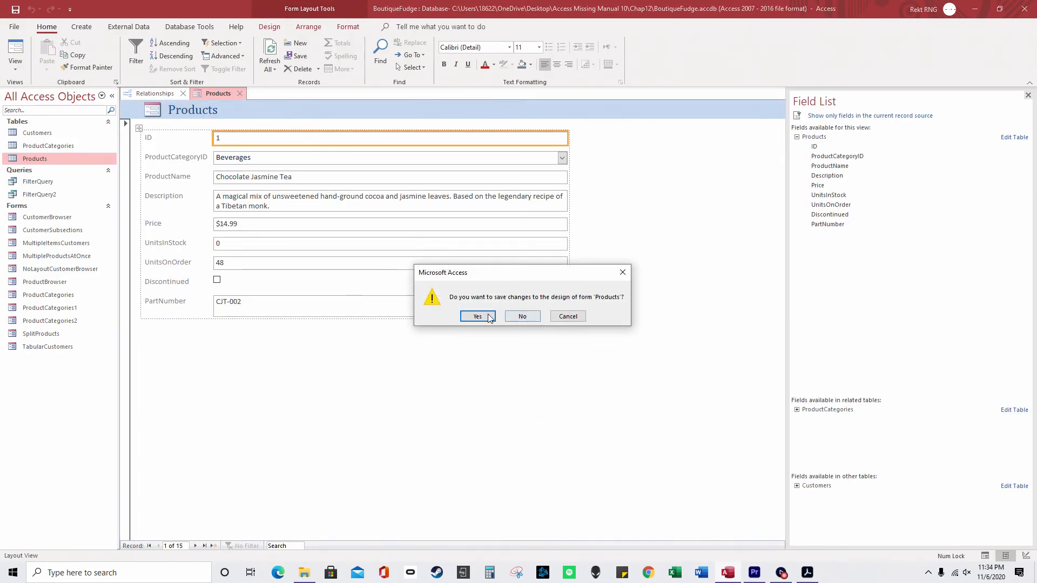
left_click(478, 316)
left_click(520, 216)
Reopen the Products and ProductCategories tables and check how the NNNN product and its category were recorded.
double_click(51, 159)
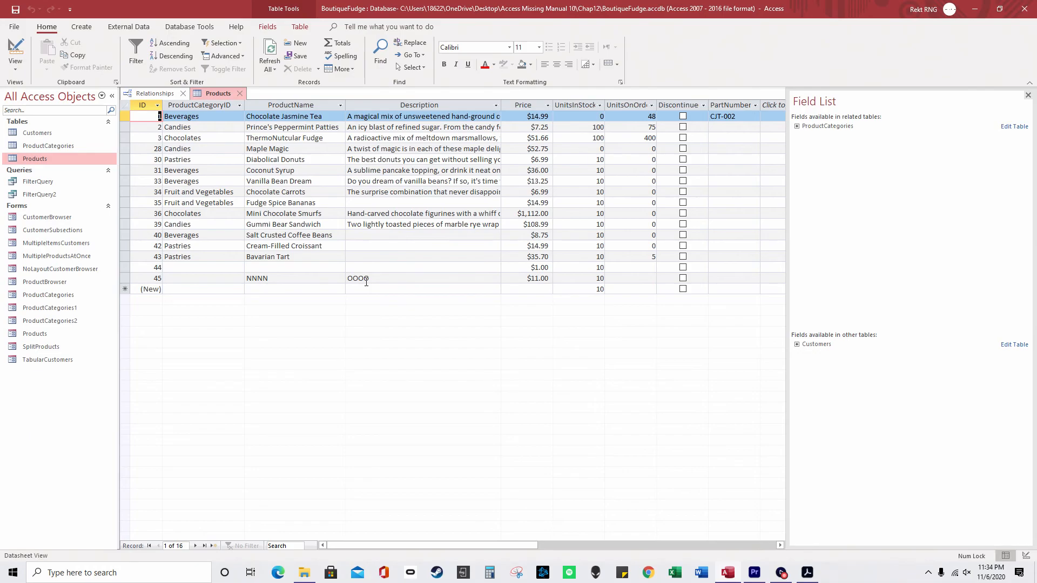
double_click(43, 145)
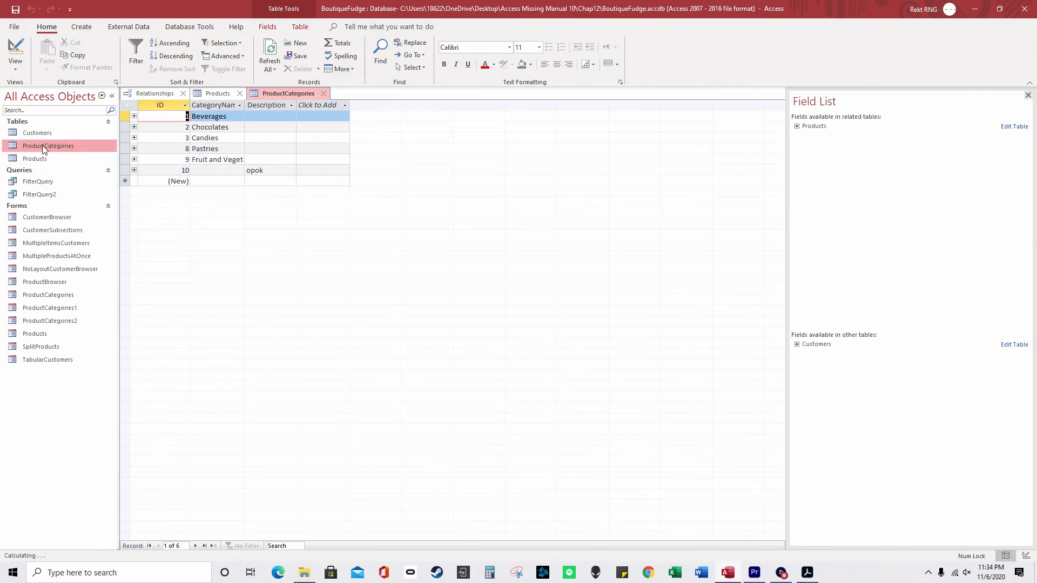
double_click(77, 158)
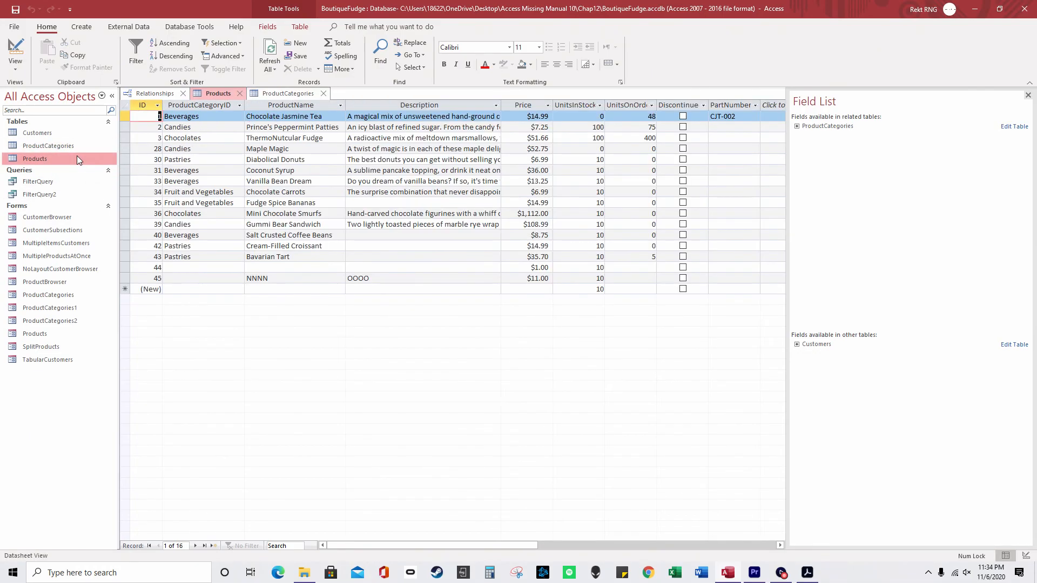
double_click(72, 145)
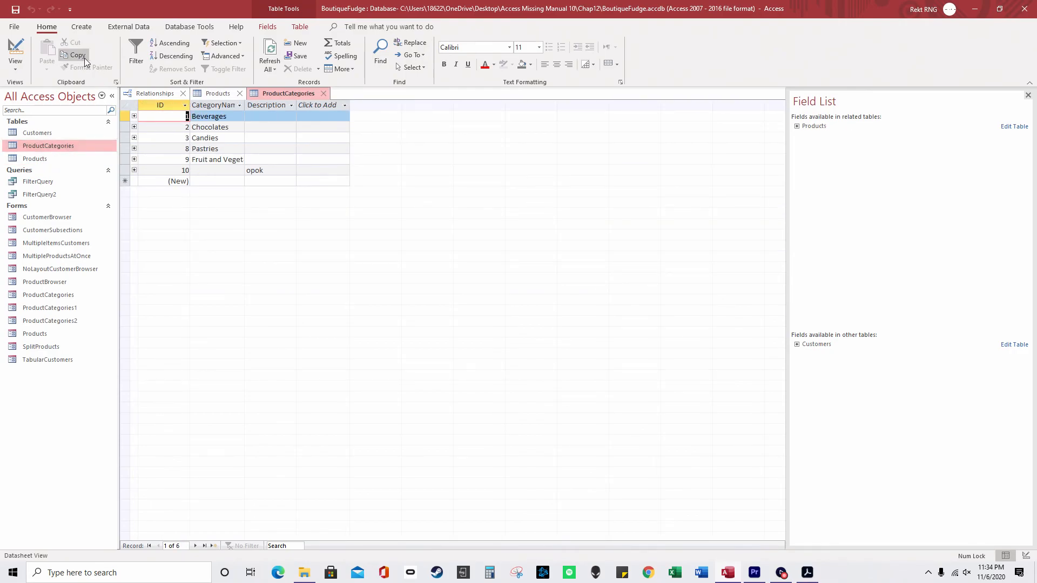
double_click(76, 158)
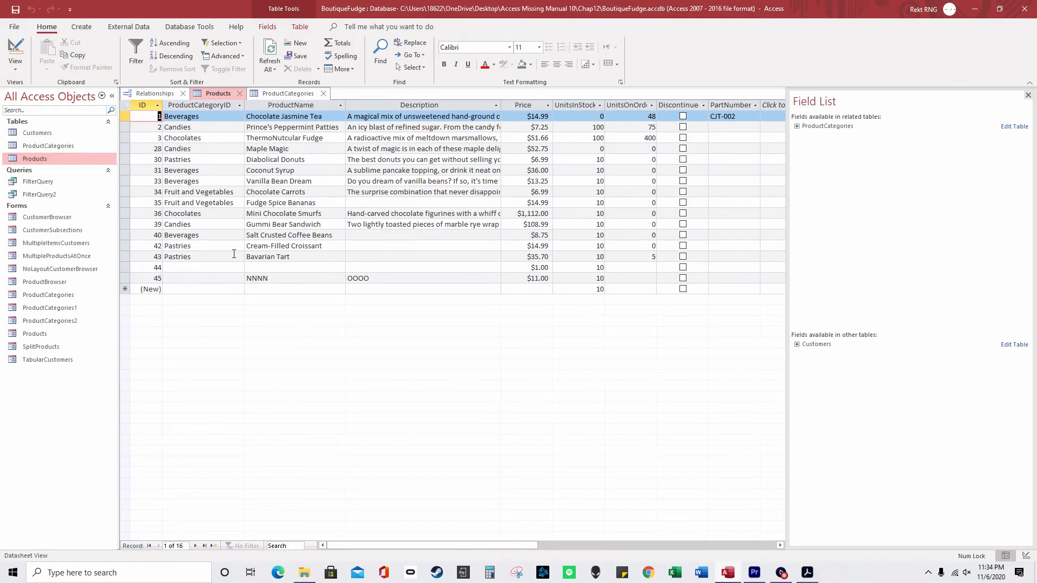
left_click(232, 282)
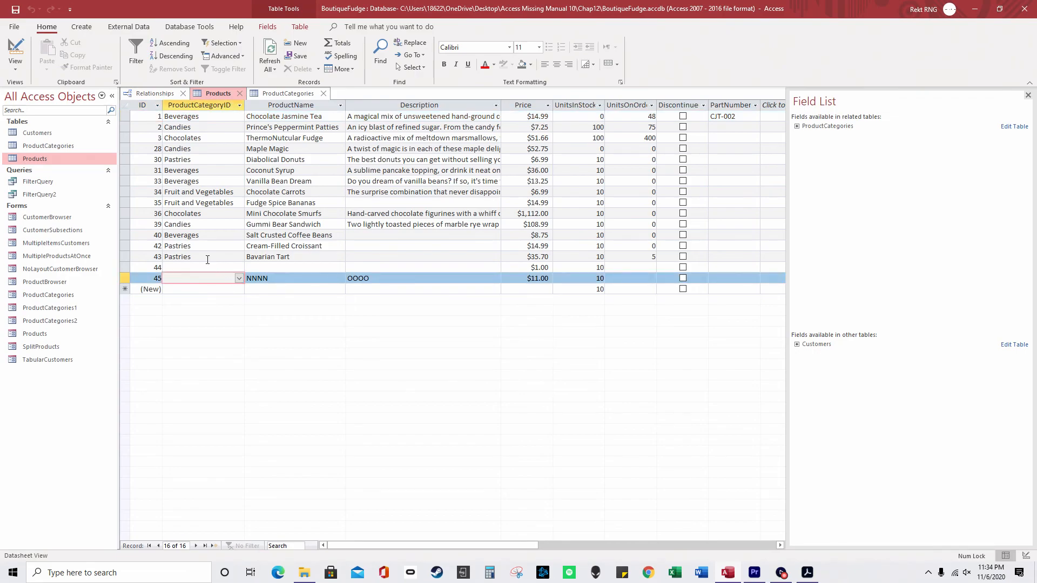
double_click(44, 146)
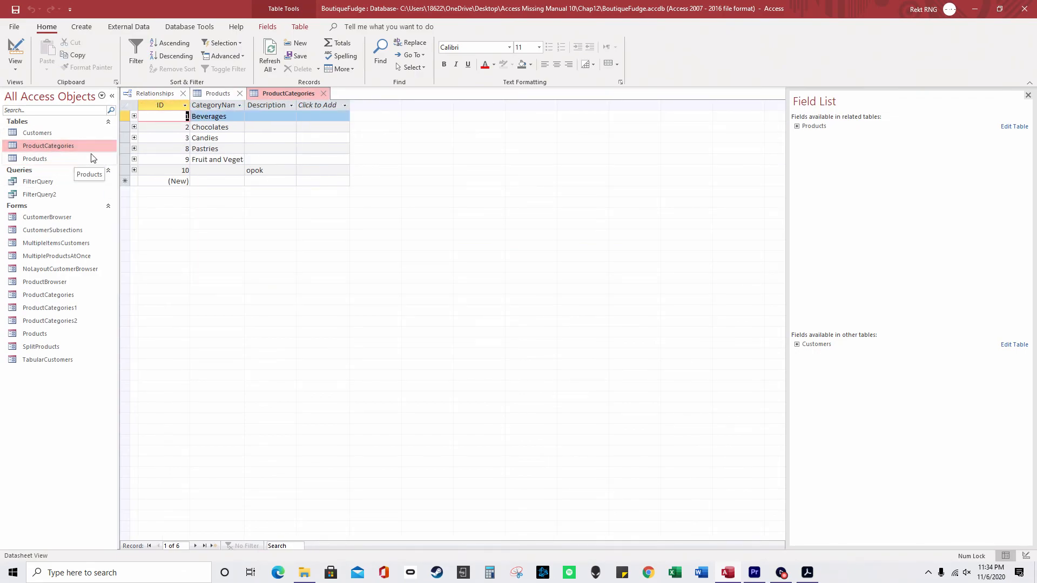
Open the ProductCategories2, ProductCategories1, ProductCategories and Products forms and compare their layouts and listed products.
double_click(77, 323)
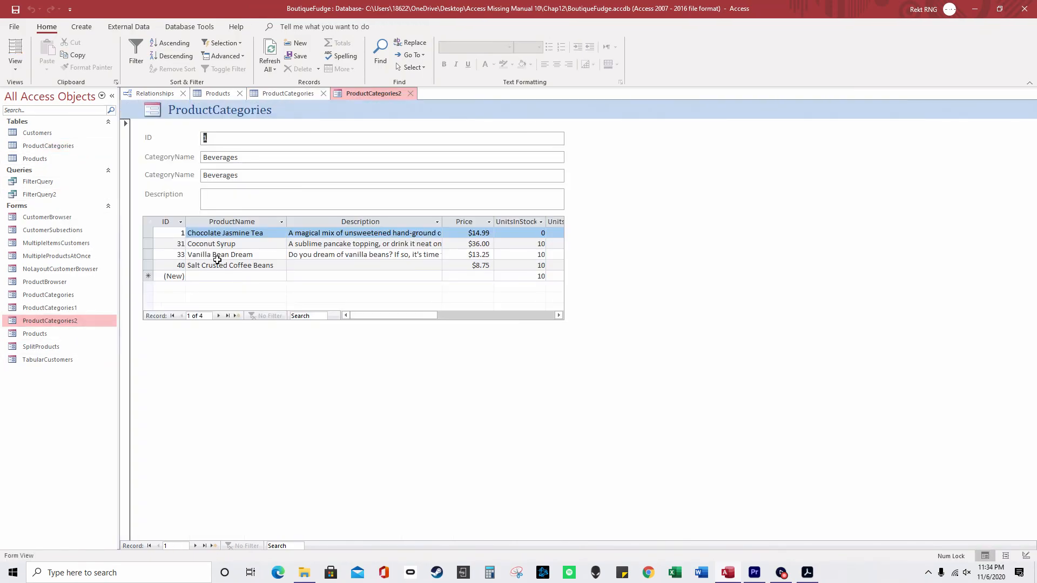
double_click(84, 309)
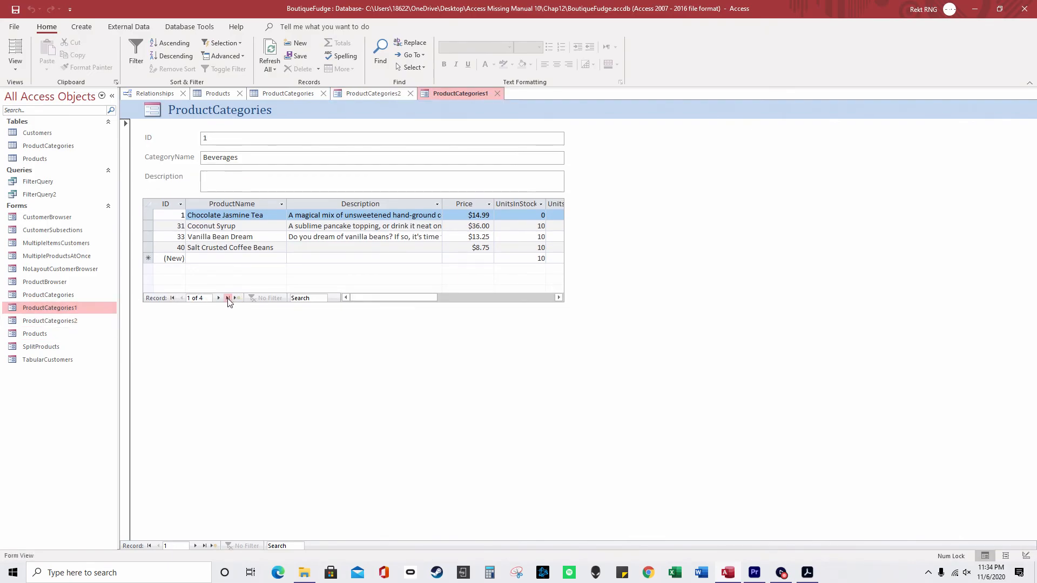
left_click(227, 298)
double_click(83, 321)
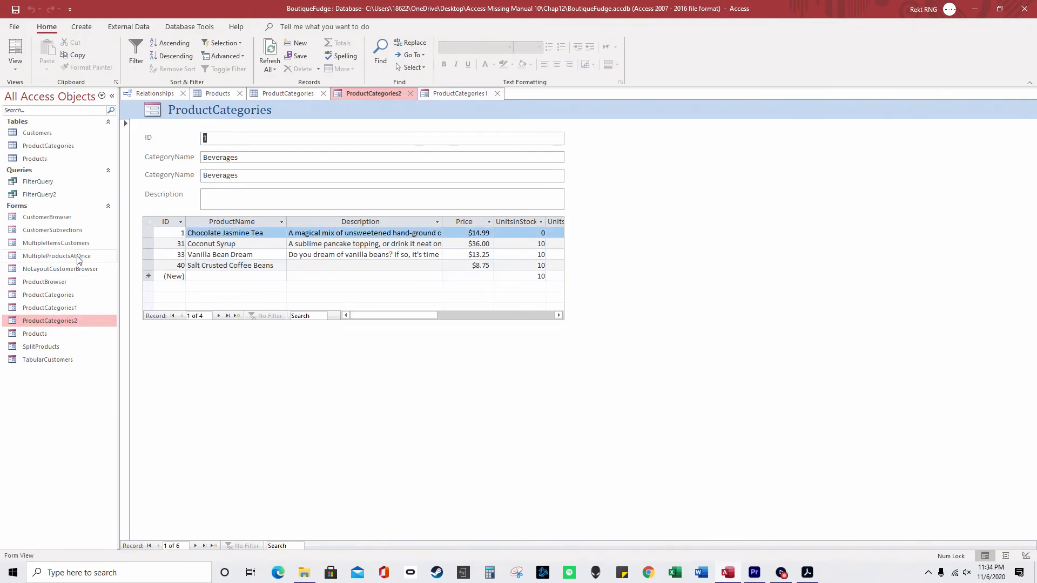
double_click(77, 296)
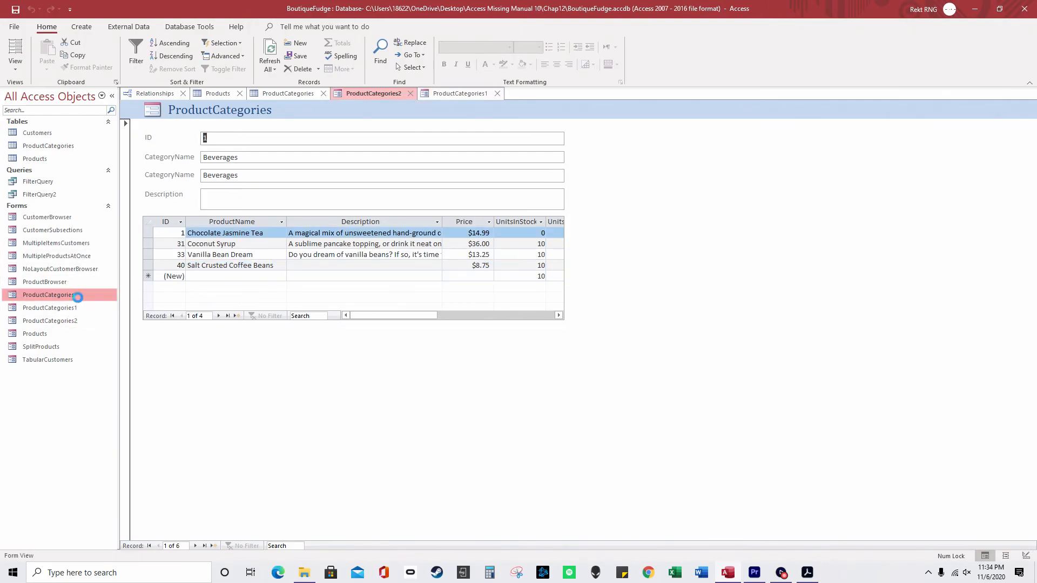
double_click(84, 333)
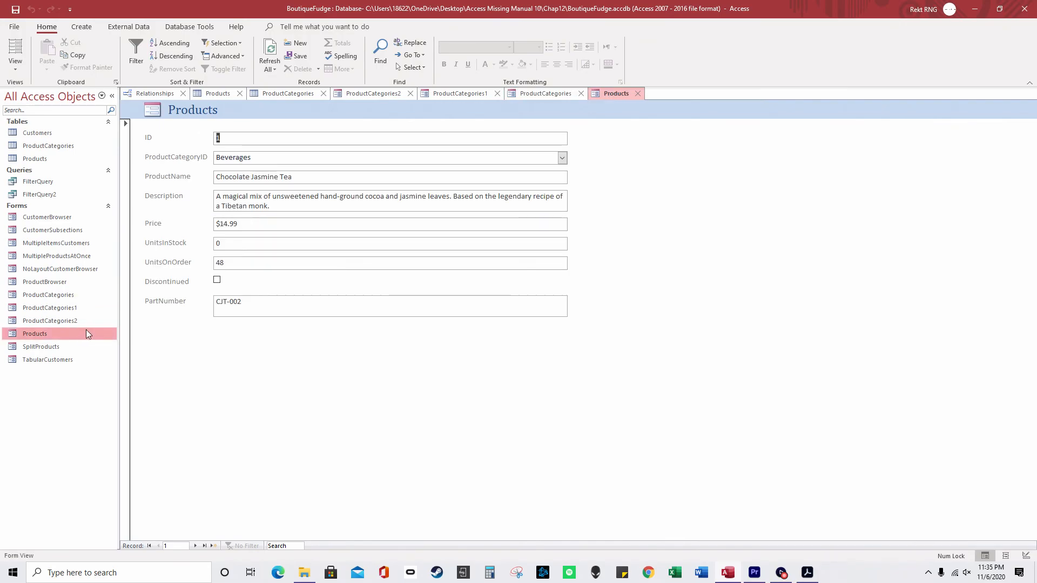
double_click(80, 320)
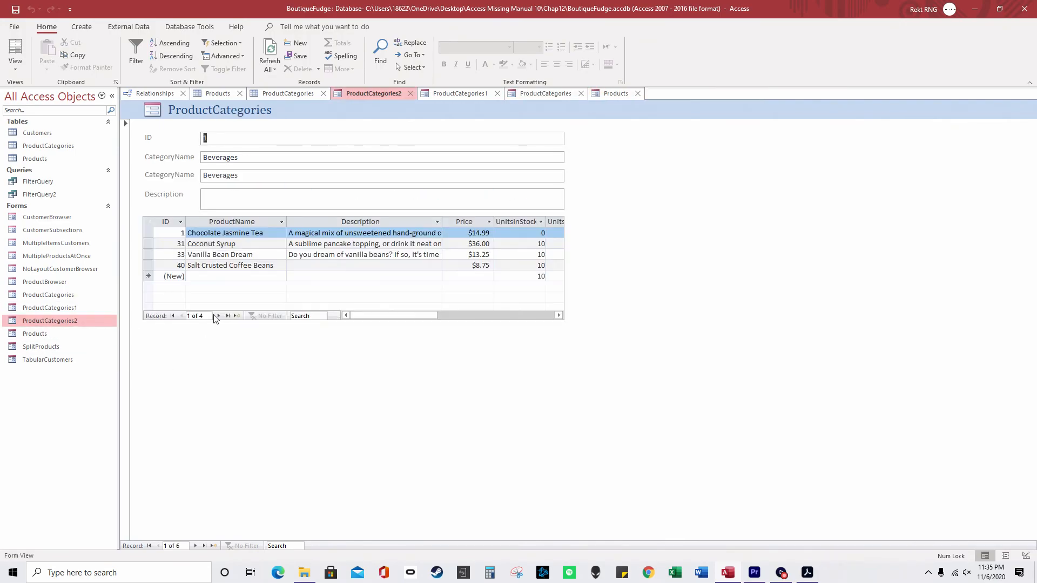
left_click(228, 316)
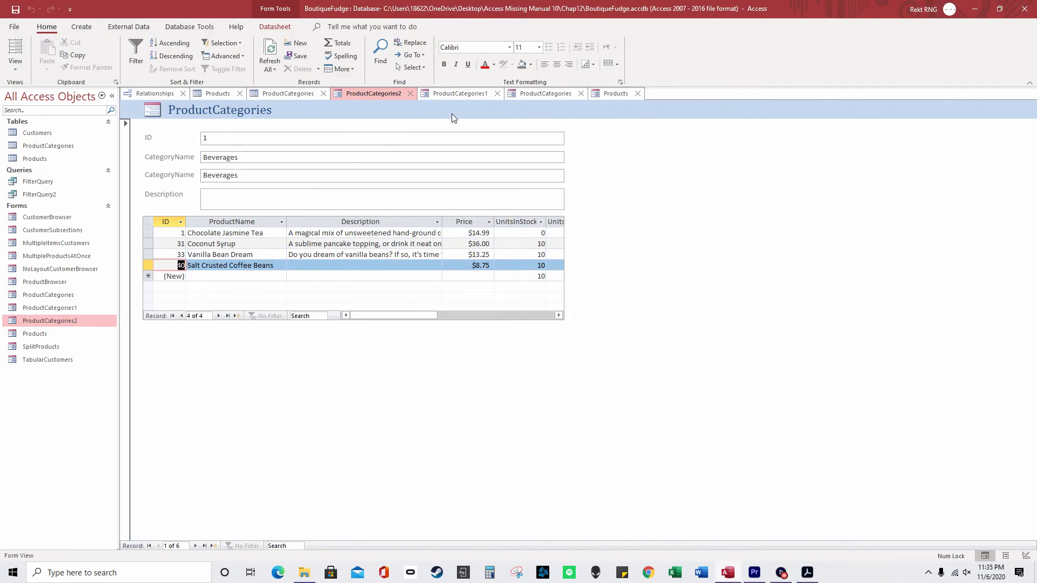
Compare the product rows in the ProductCategories forms' subforms with the records and category column in the ProductCategories and Products tables.
left_click(477, 93)
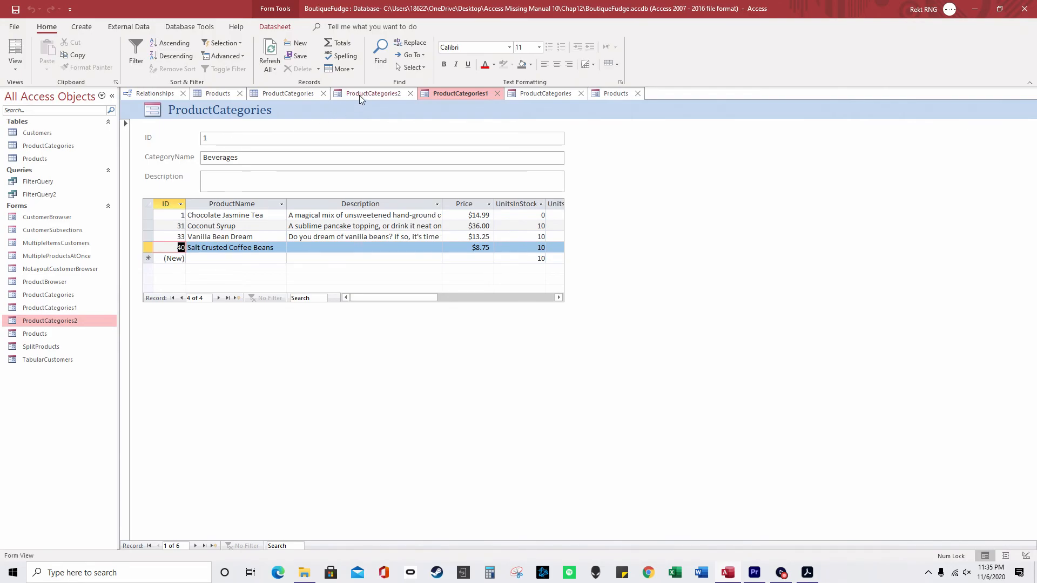
left_click(237, 298)
left_click(204, 259)
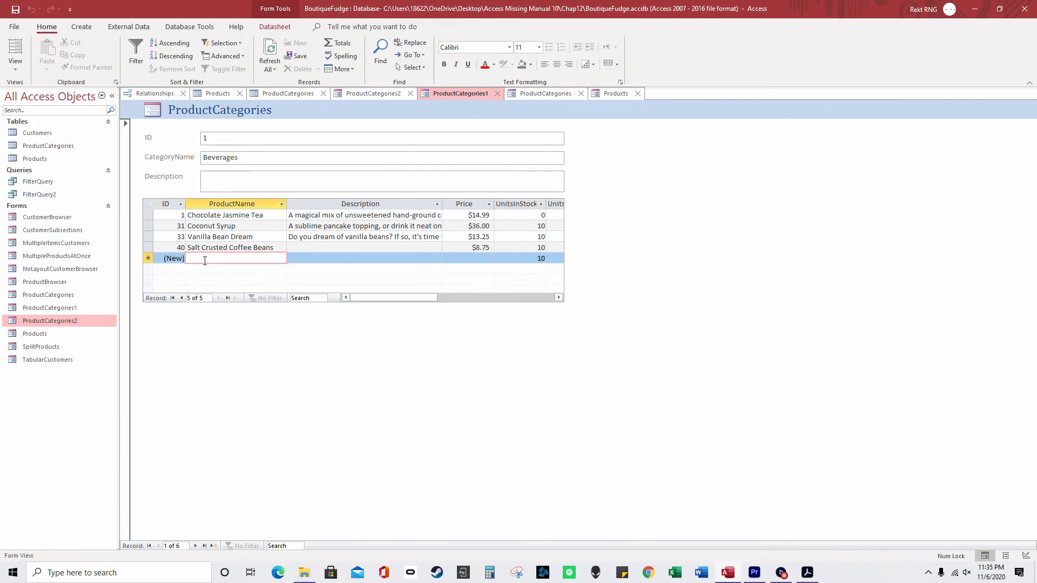
left_click(537, 92)
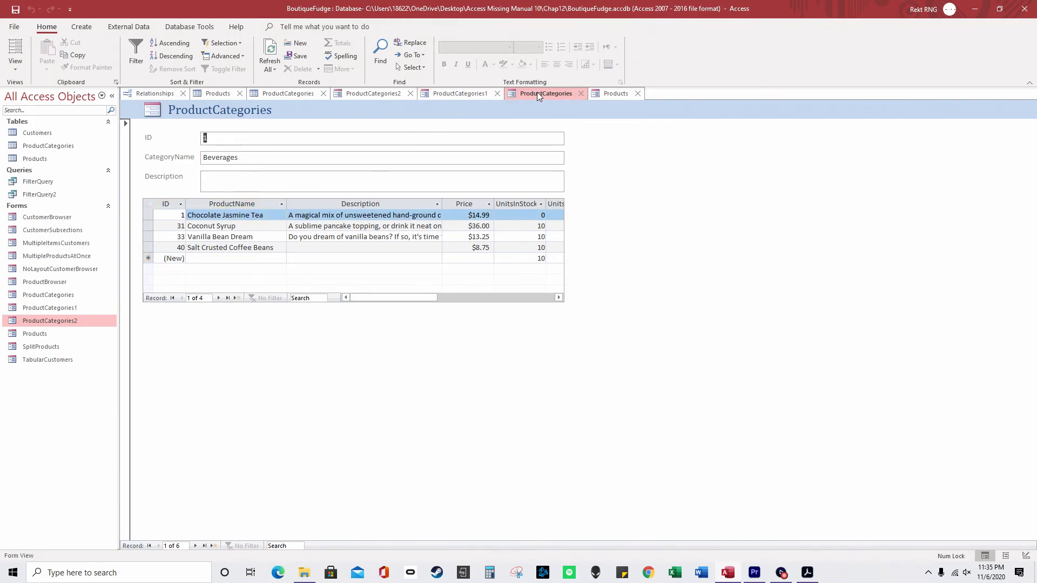
left_click(287, 94)
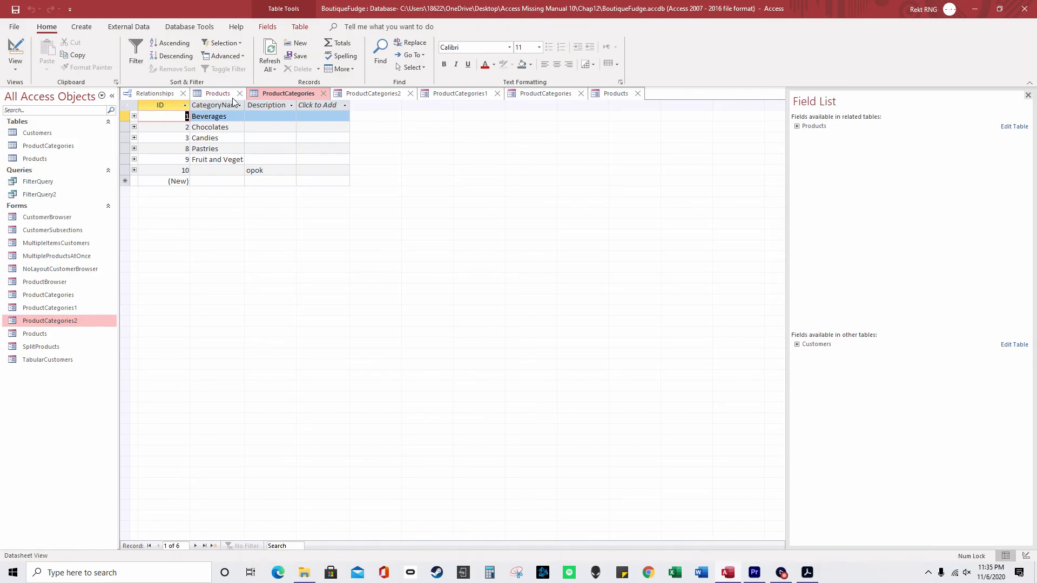
left_click(220, 95)
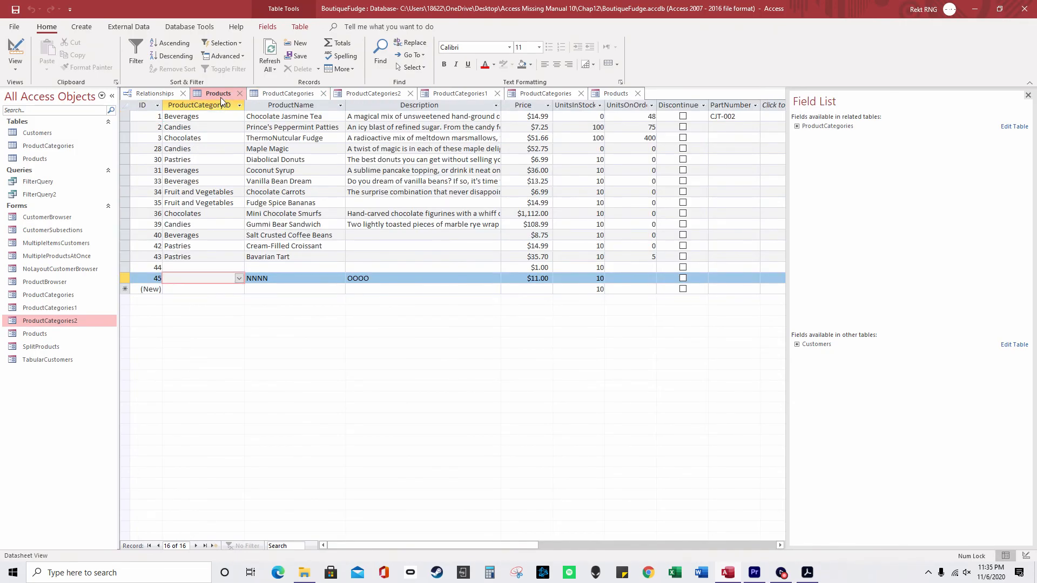
left_click(271, 96)
left_click(359, 96)
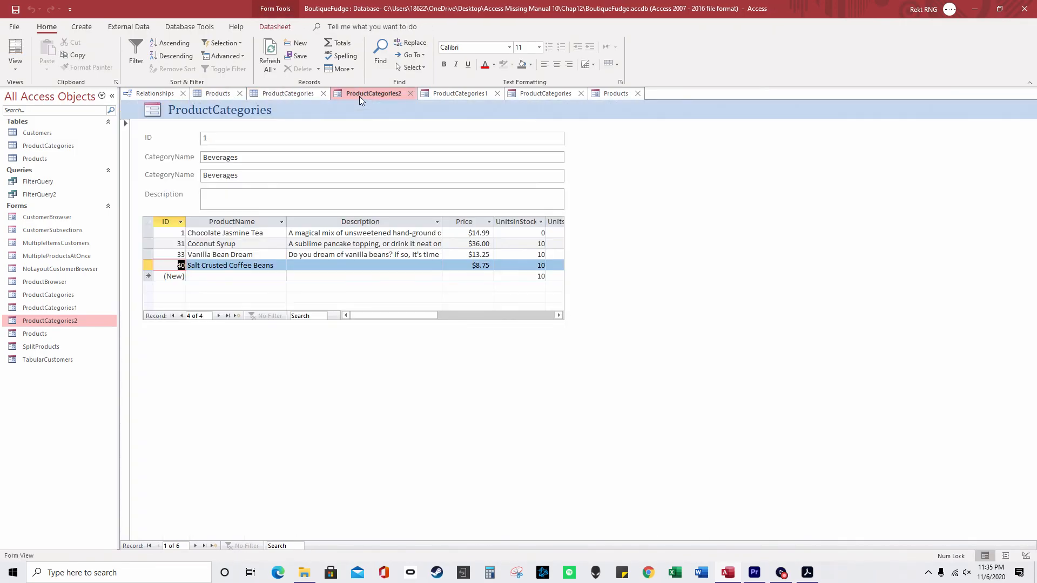
left_click(220, 277)
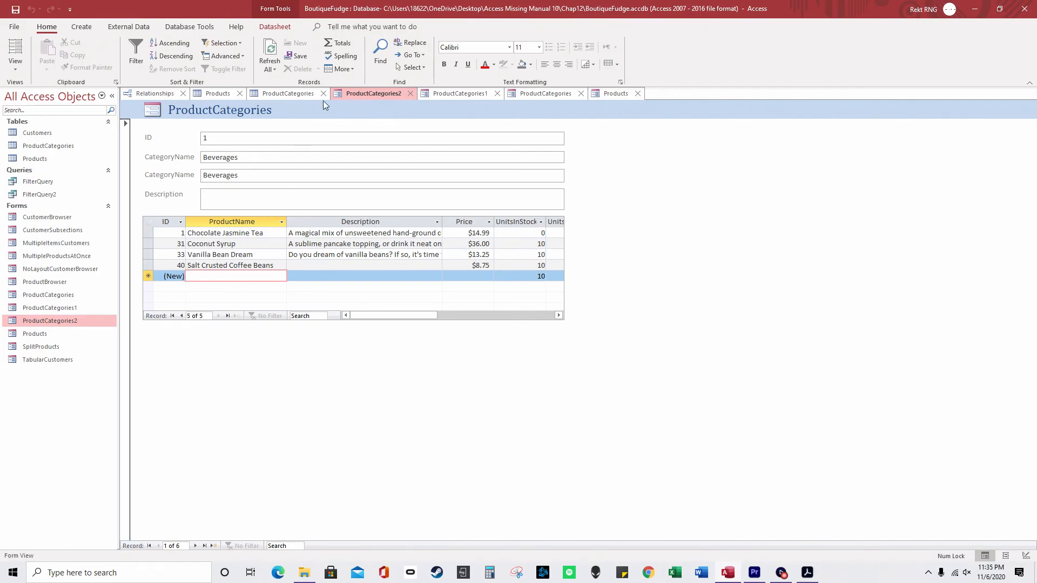
left_click(286, 94)
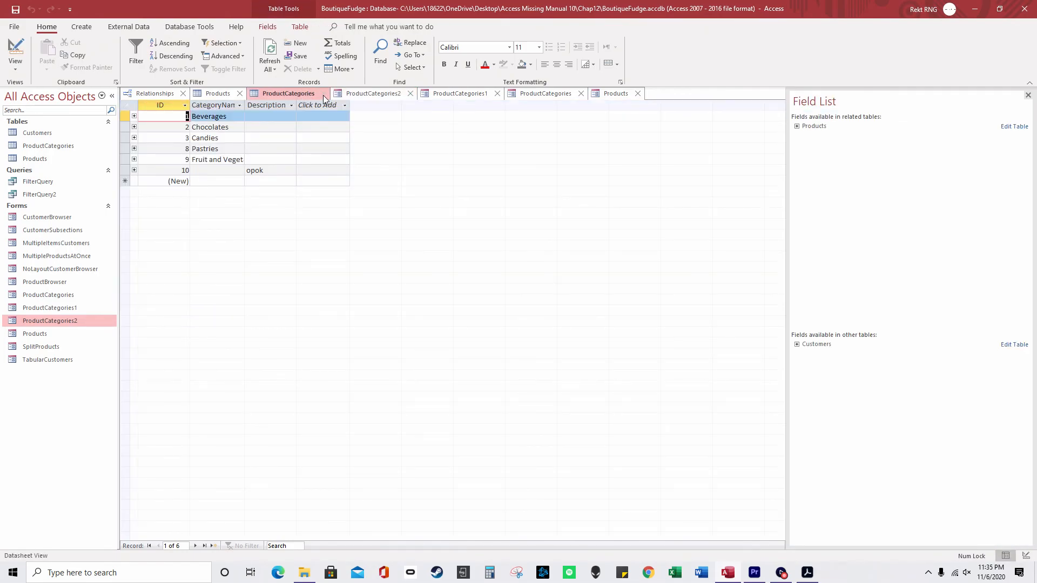
left_click(215, 94)
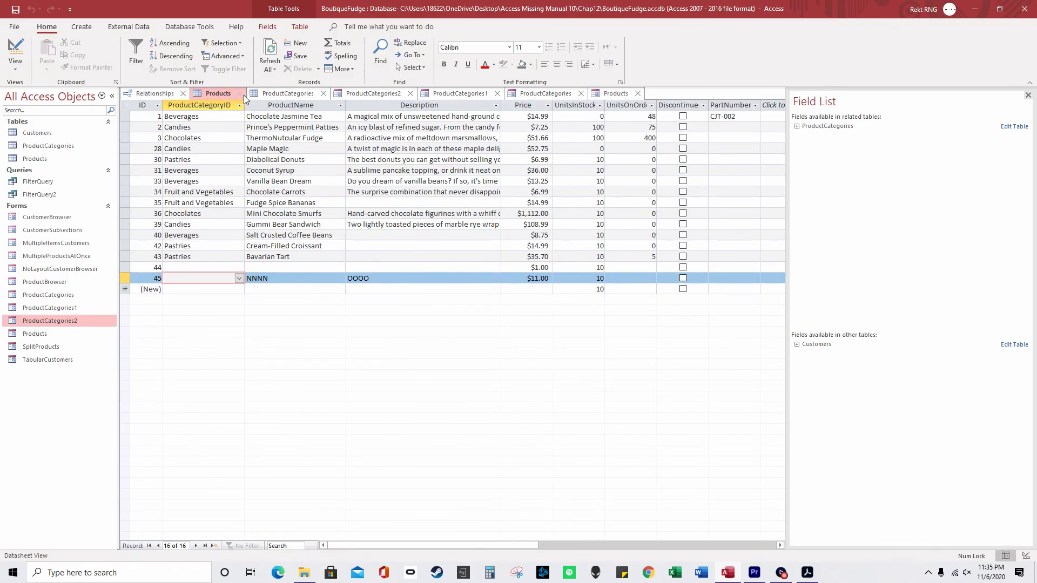
left_click(273, 96)
left_click(349, 95)
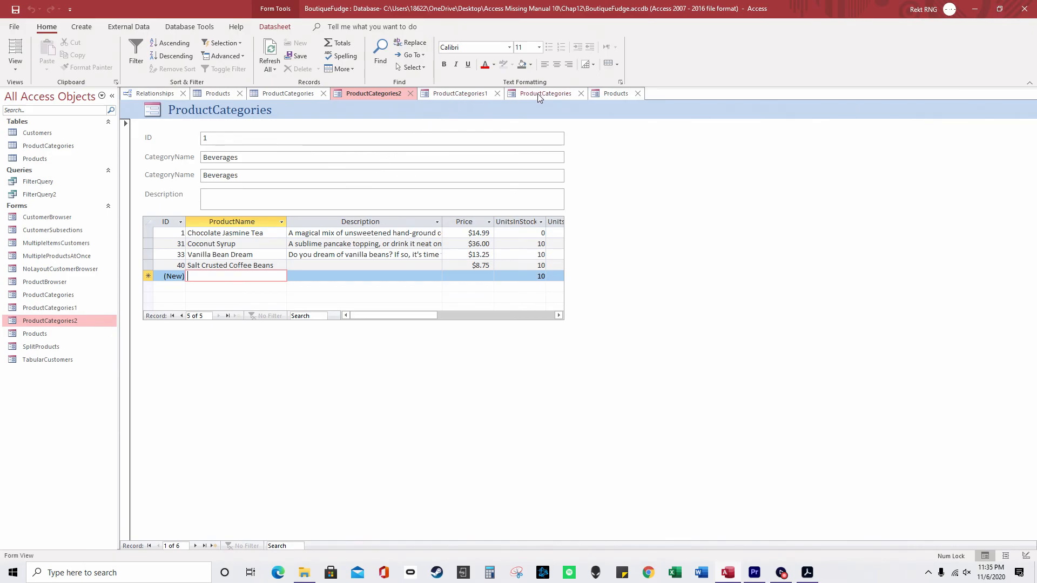
Add a new record in the Products form with category Candies, product name NNNN, description OOO and price 111.
left_click(607, 95)
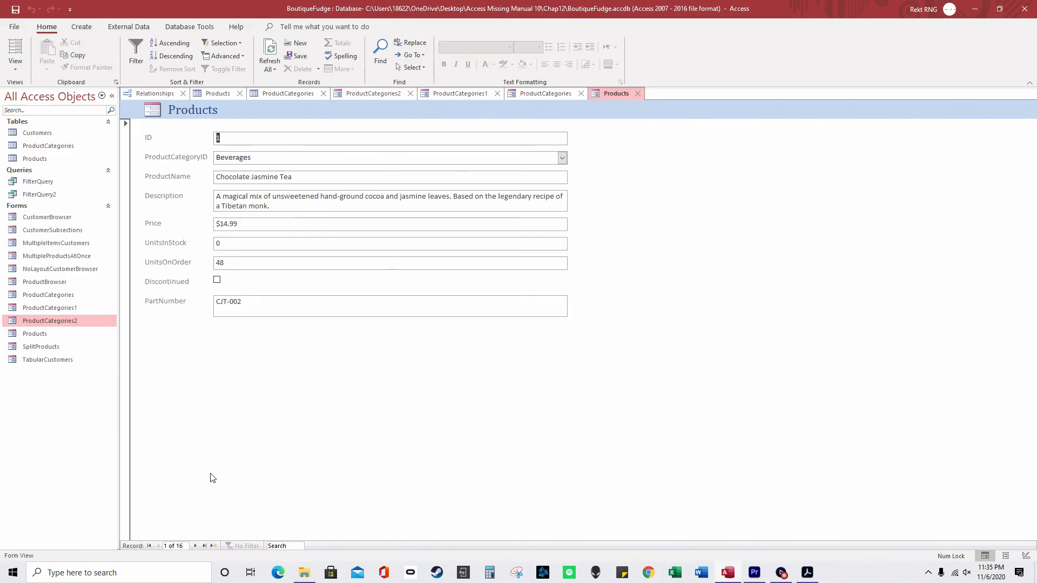
left_click(214, 546)
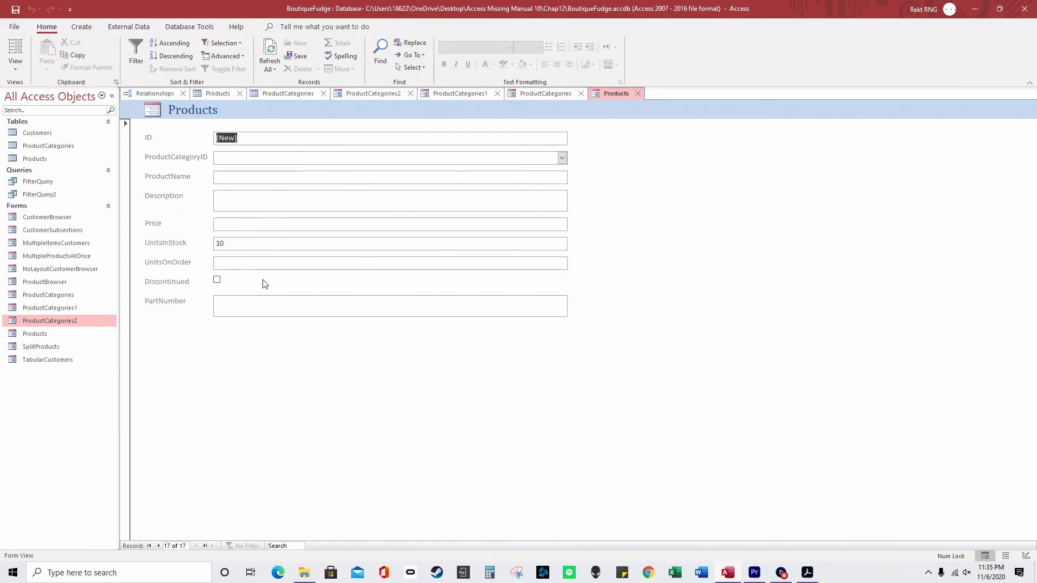
left_click(246, 158)
left_click(562, 157)
left_click(451, 191)
left_click(294, 179)
type("NNNN")
type("OOO")
key("Tab")
type("111")
Change the new Candies product's name to UUUU and its description to PPPP.
left_click(246, 178)
left_click(208, 180)
type("UUUU")
left_click(213, 200)
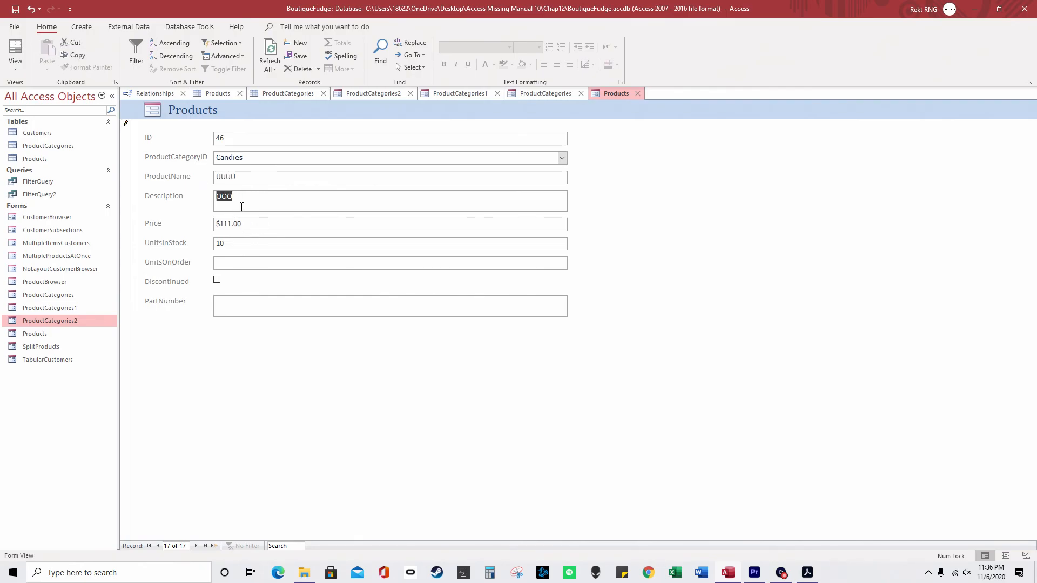
type("PPPP")
Close the Products form, the three ProductCategories forms, and the ProductCategories and Products tables, leaving only Relationships open.
left_click(638, 93)
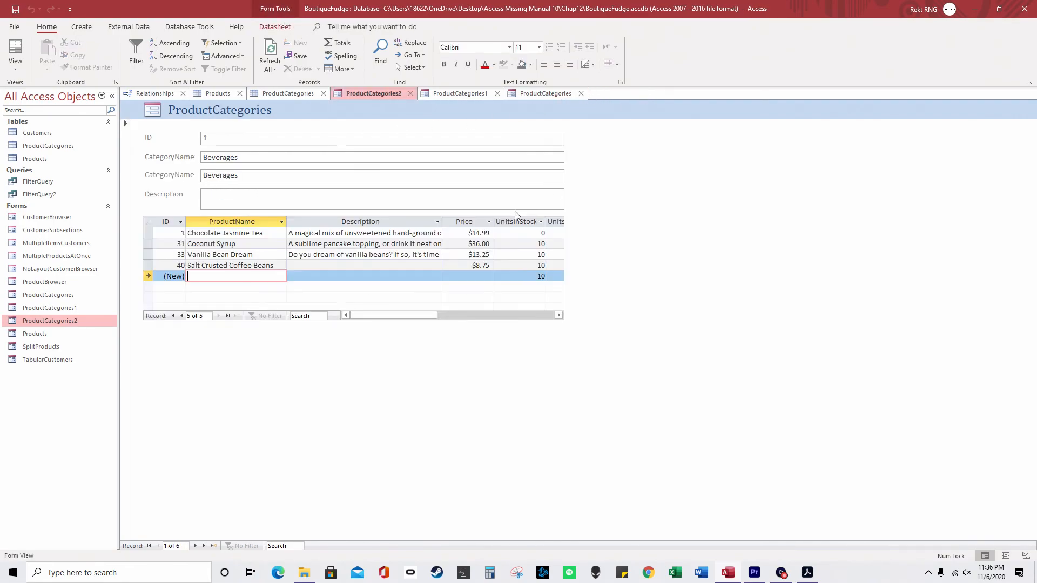
left_click(581, 94)
left_click(496, 93)
left_click(411, 94)
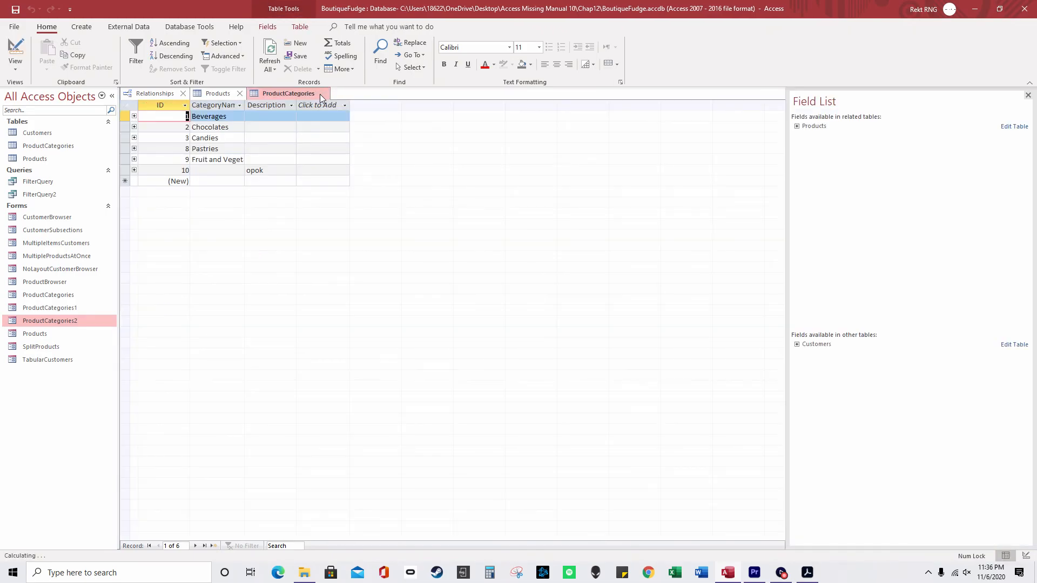
left_click(322, 93)
left_click(241, 94)
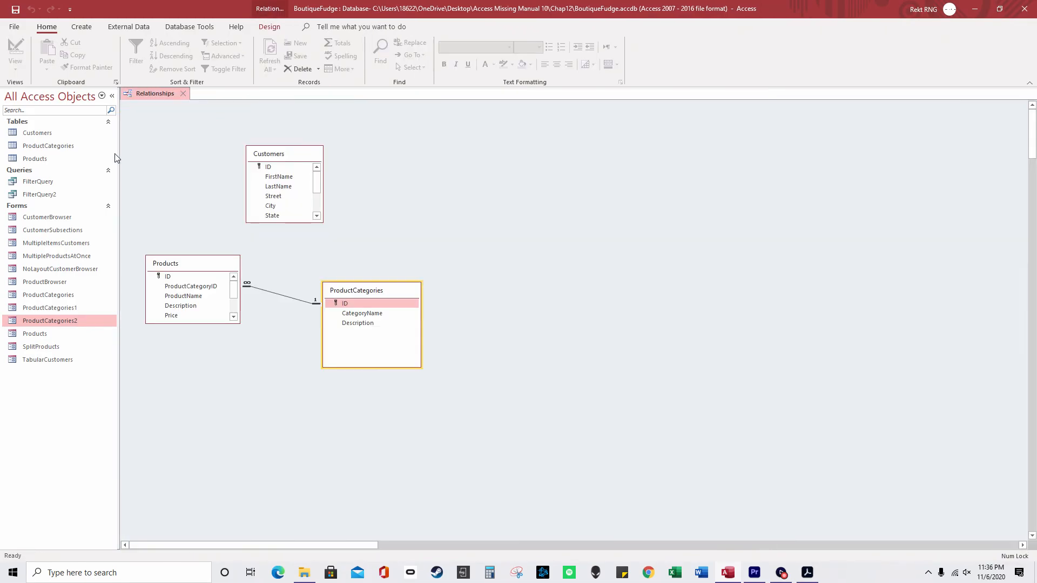
Reopen the Products and ProductCategories tables and expand the Candies category to check how the UUUU product was recorded.
double_click(71, 158)
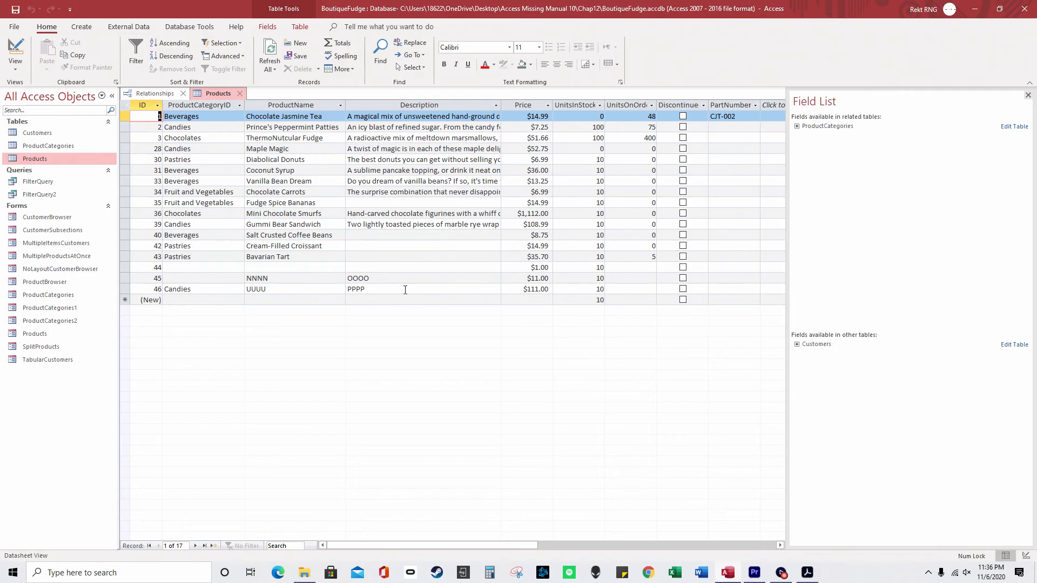
double_click(59, 146)
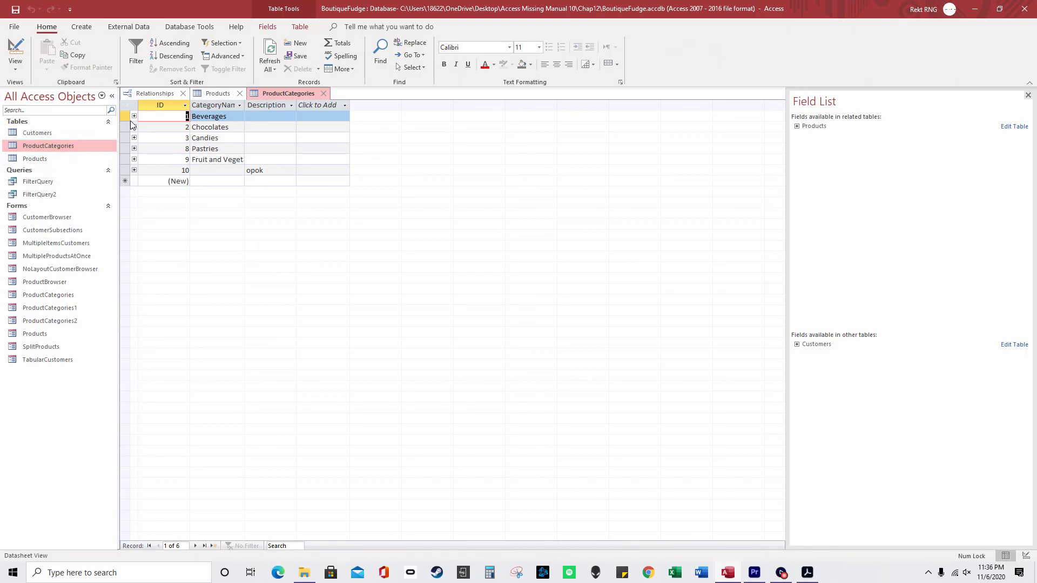
double_click(79, 160)
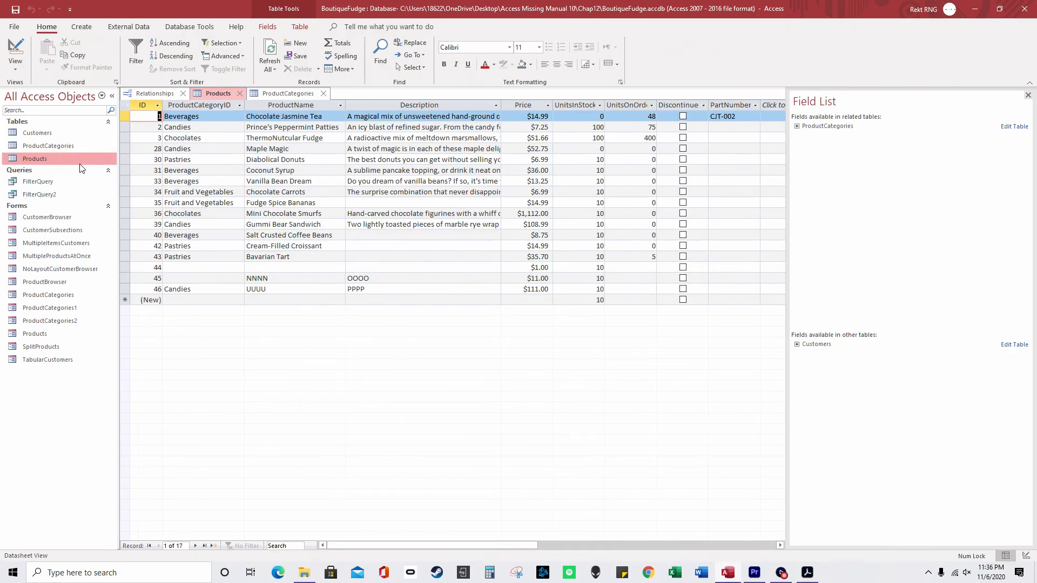
double_click(76, 146)
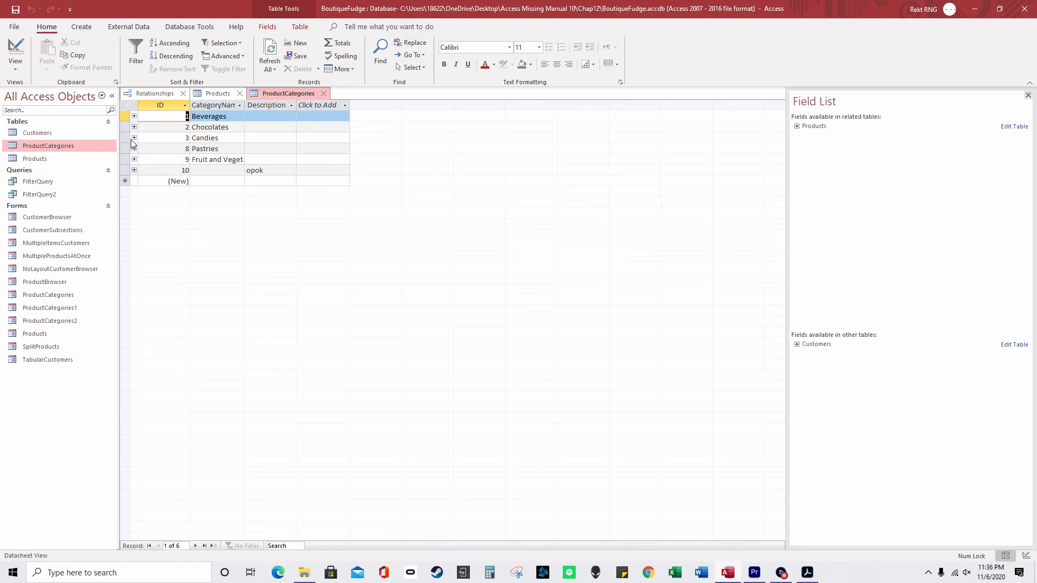
left_click(134, 138)
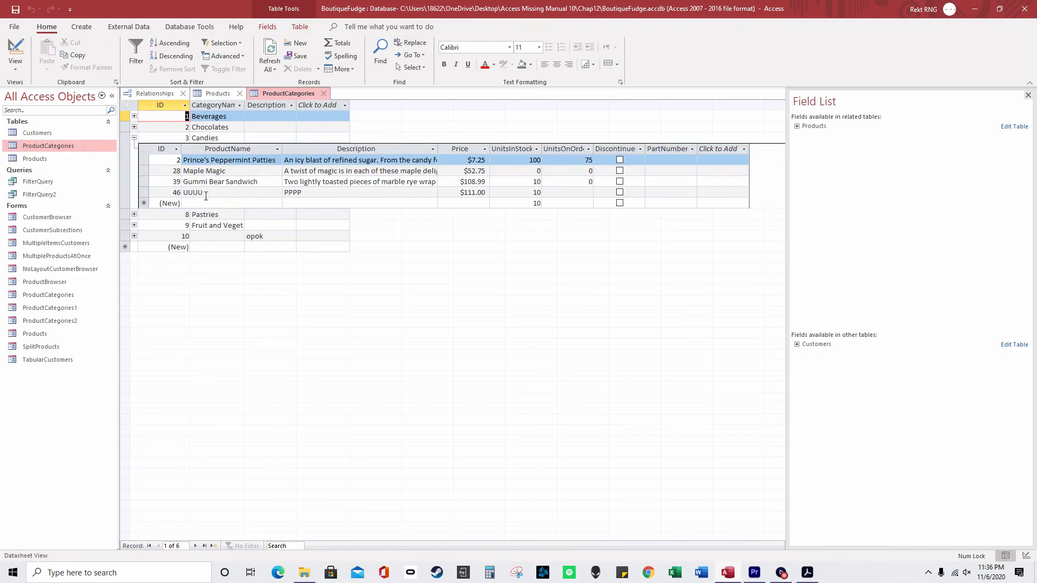
Close the ProductCategories and Products tables and the Relationships window, saving the relationship layout changes.
left_click(322, 95)
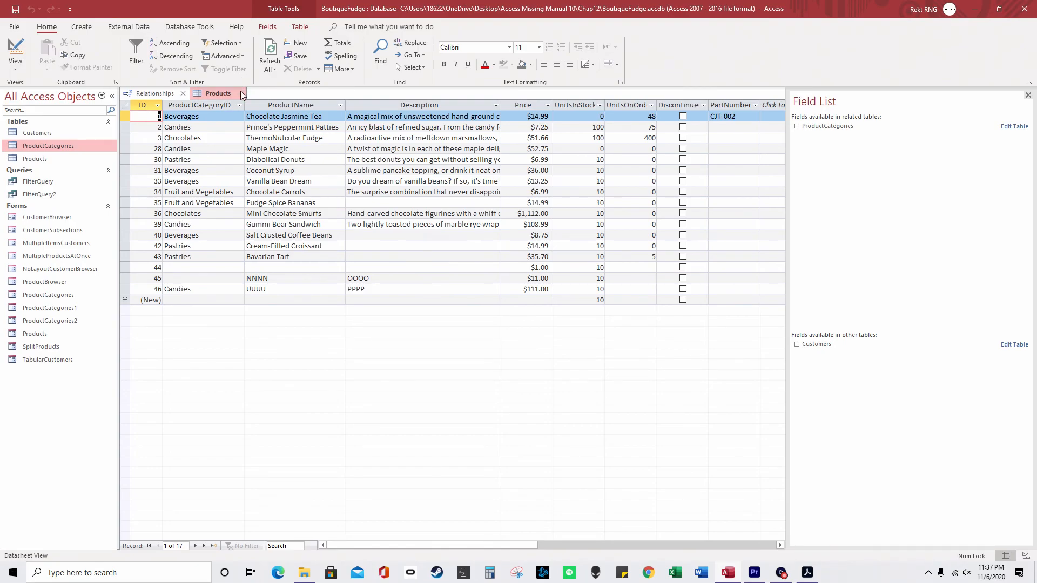
left_click(241, 94)
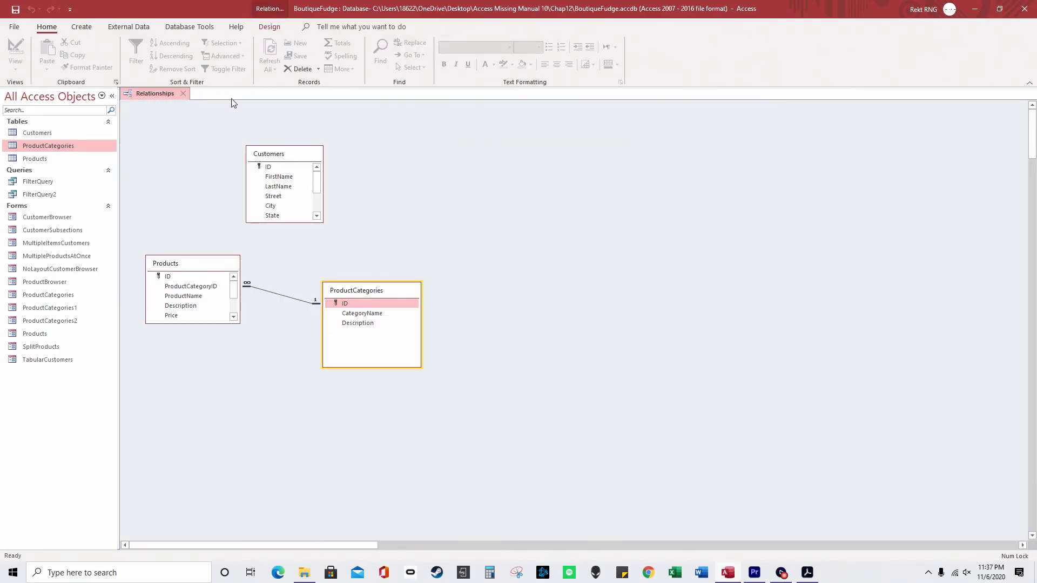
left_click(180, 95)
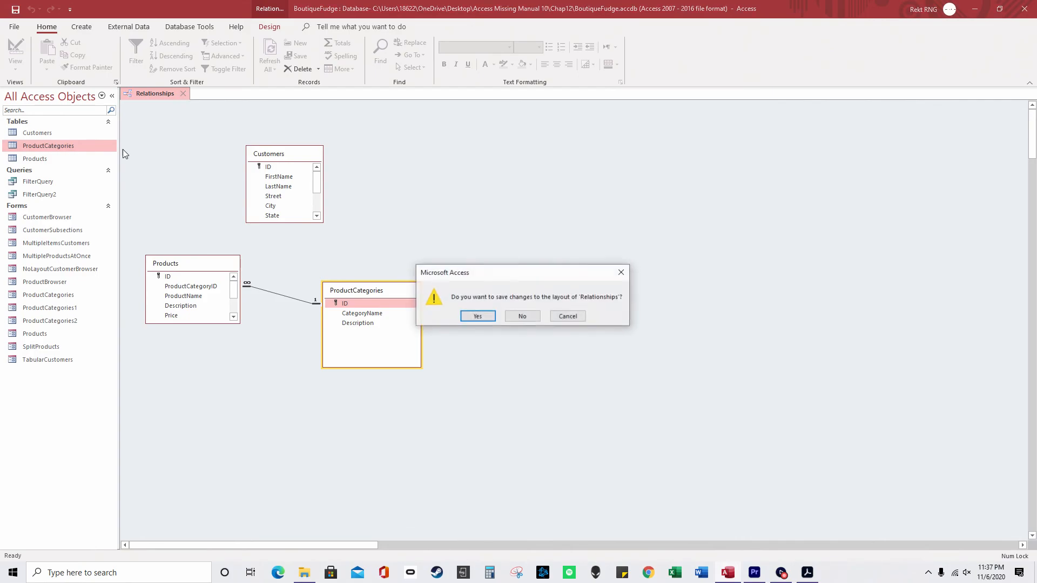
key("Return")
Open the ProductBrowser and CustomerBrowser forms and switch CustomerBrowser to Layout View.
left_click(60, 283)
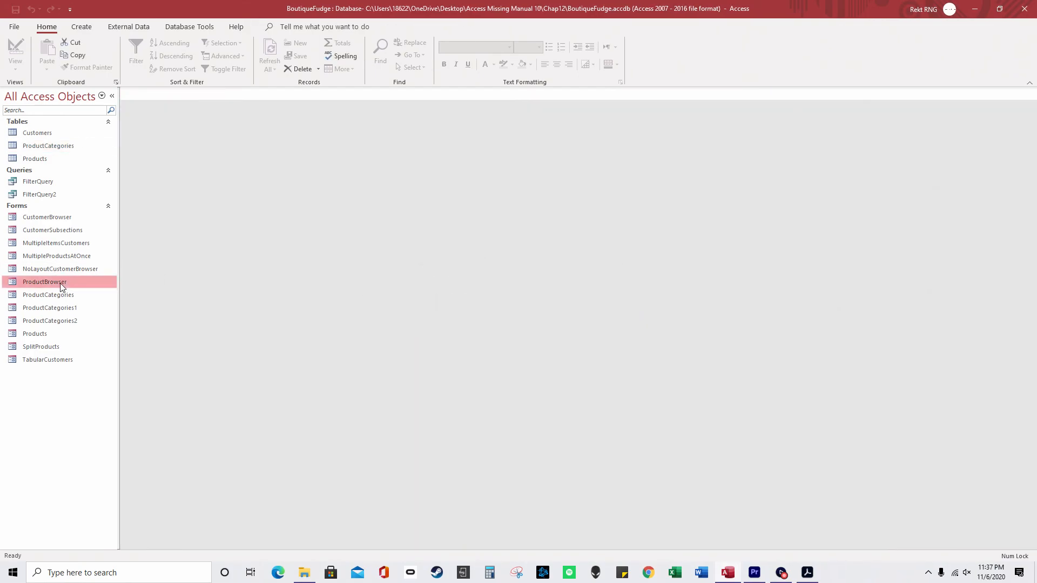
double_click(77, 280)
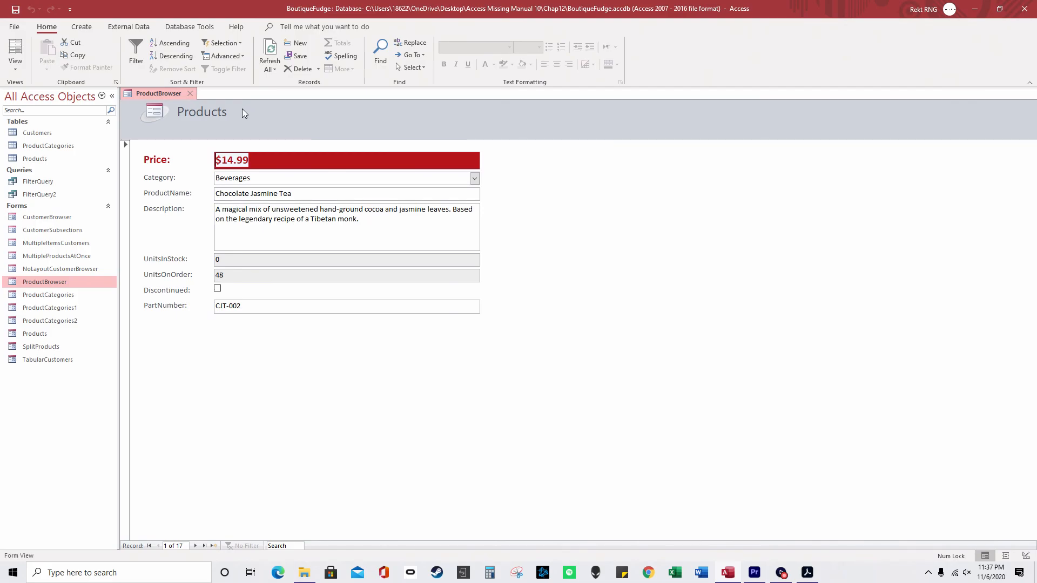
double_click(77, 217)
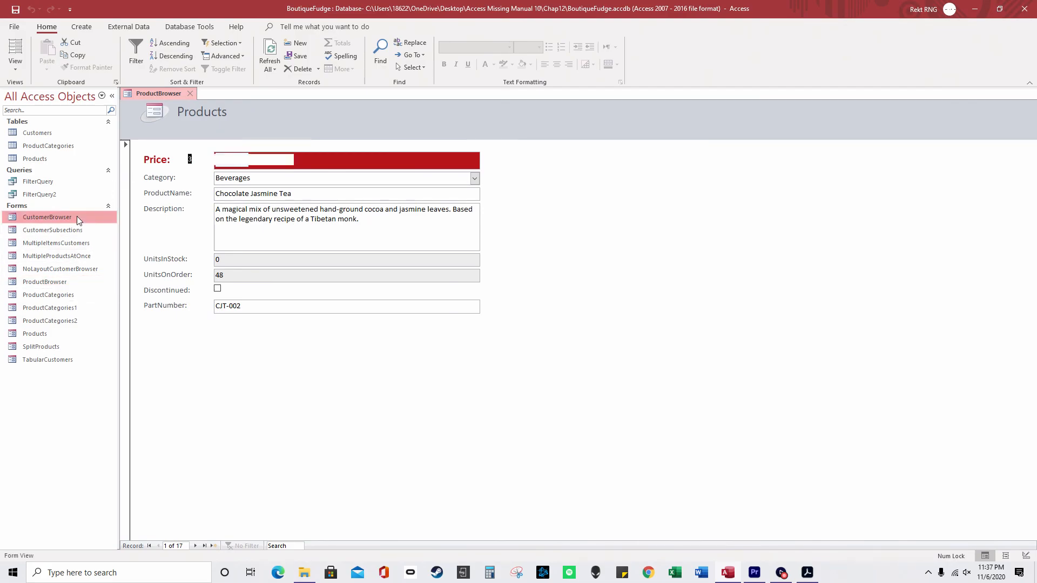
right_click(336, 270)
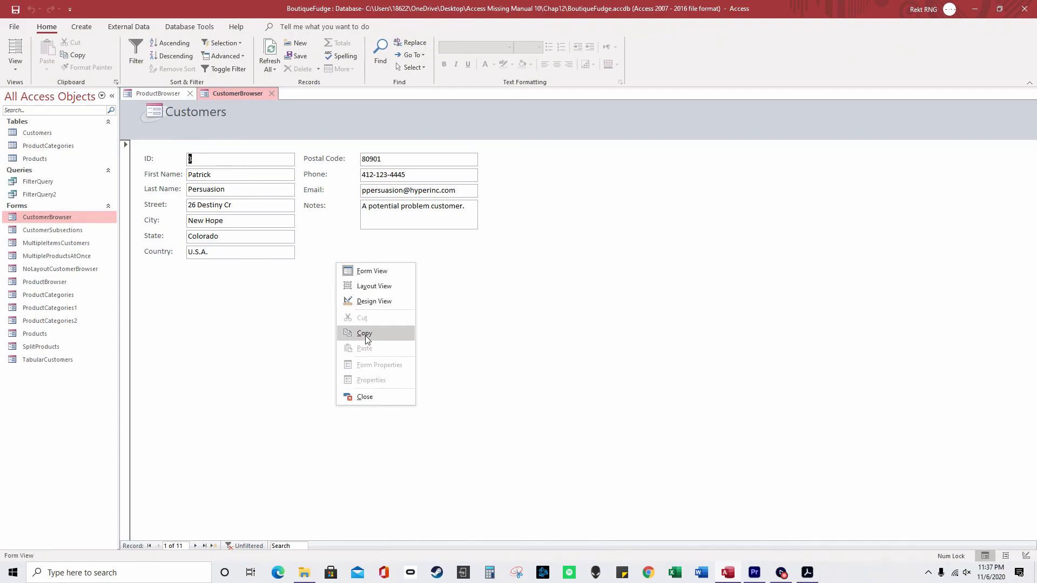
left_click(378, 287)
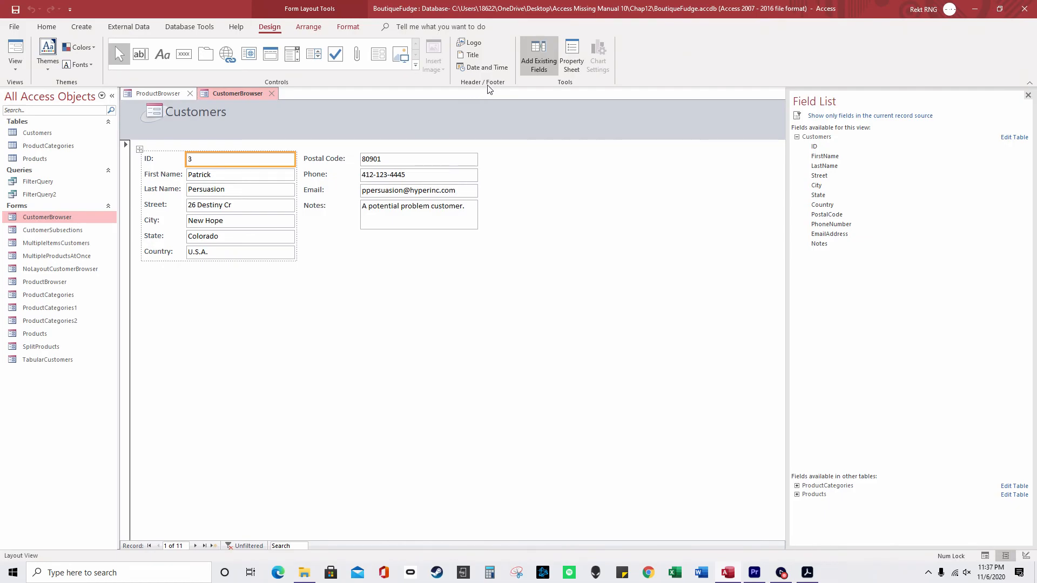
Start Filter By Form on the CustomerBrowser form and choose a customer's first name as the First Name criterion.
left_click(309, 28)
left_click(346, 28)
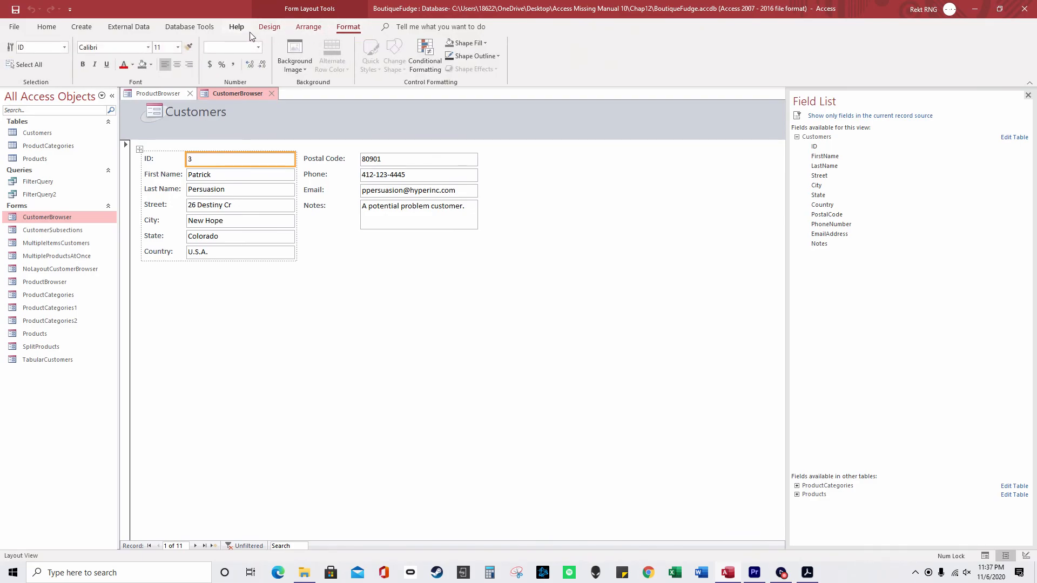
left_click(58, 30)
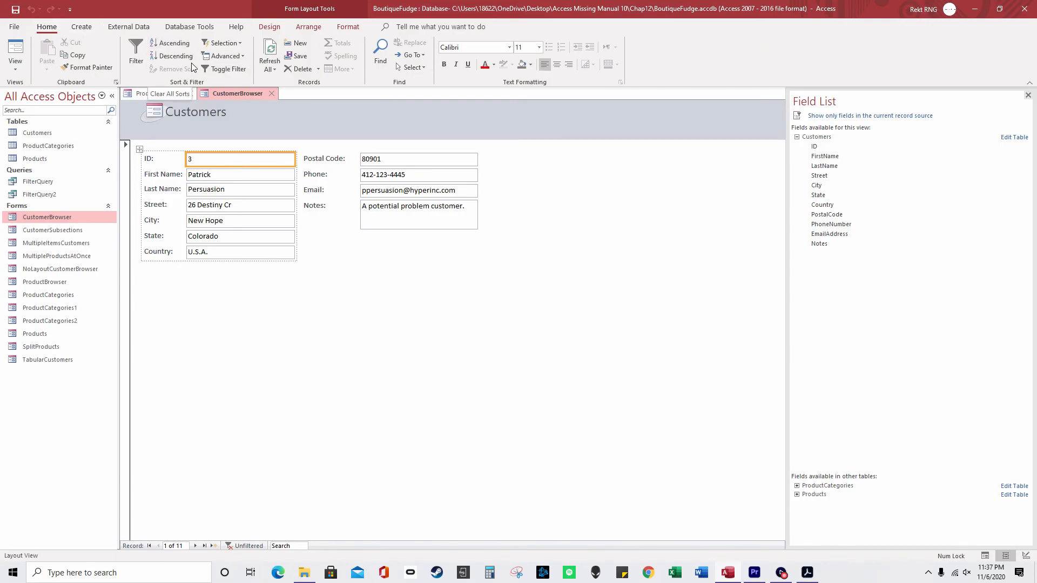
left_click(235, 57)
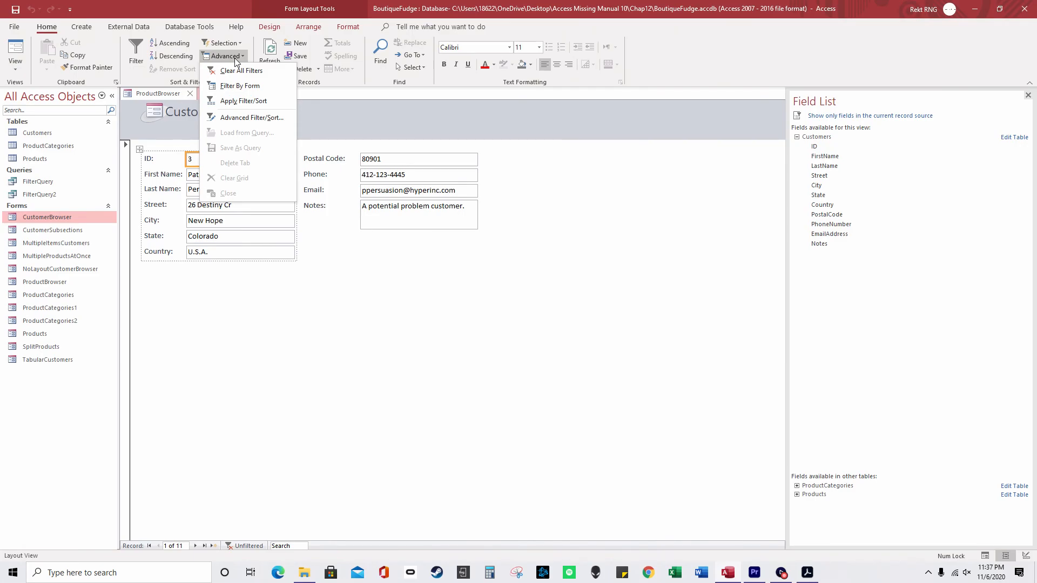
left_click(240, 85)
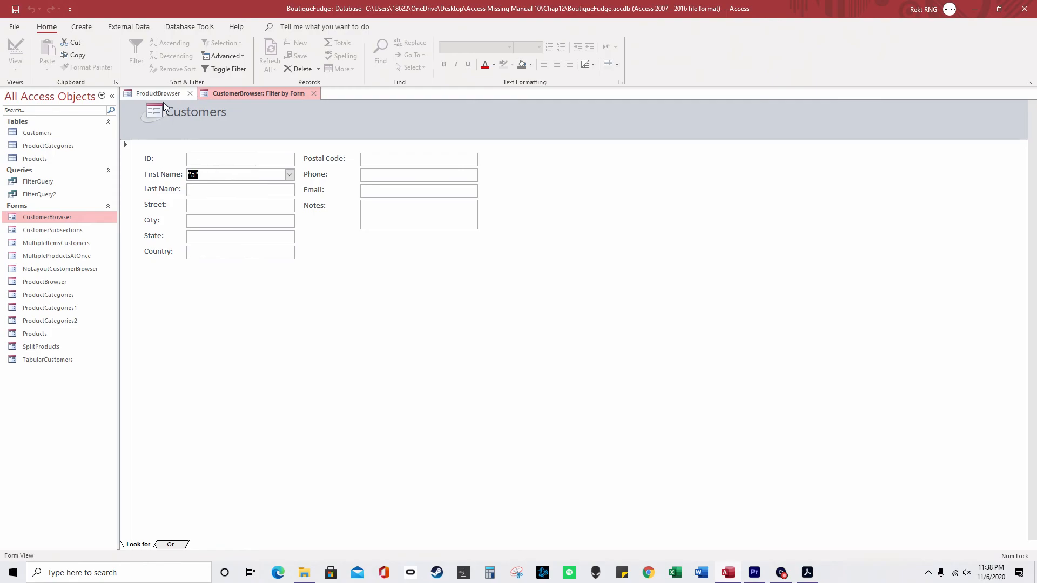
left_click(289, 174)
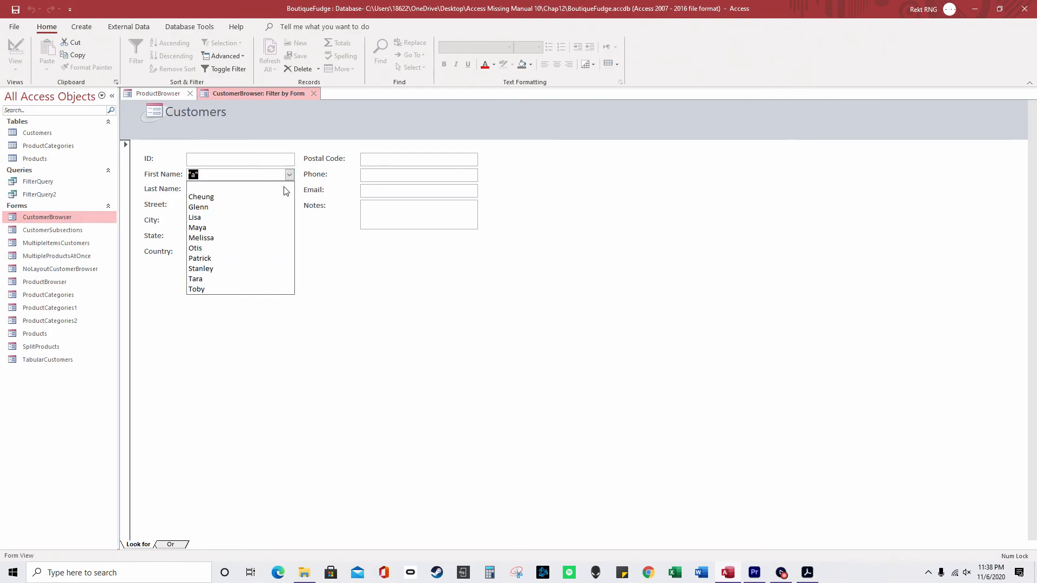
left_click(264, 208)
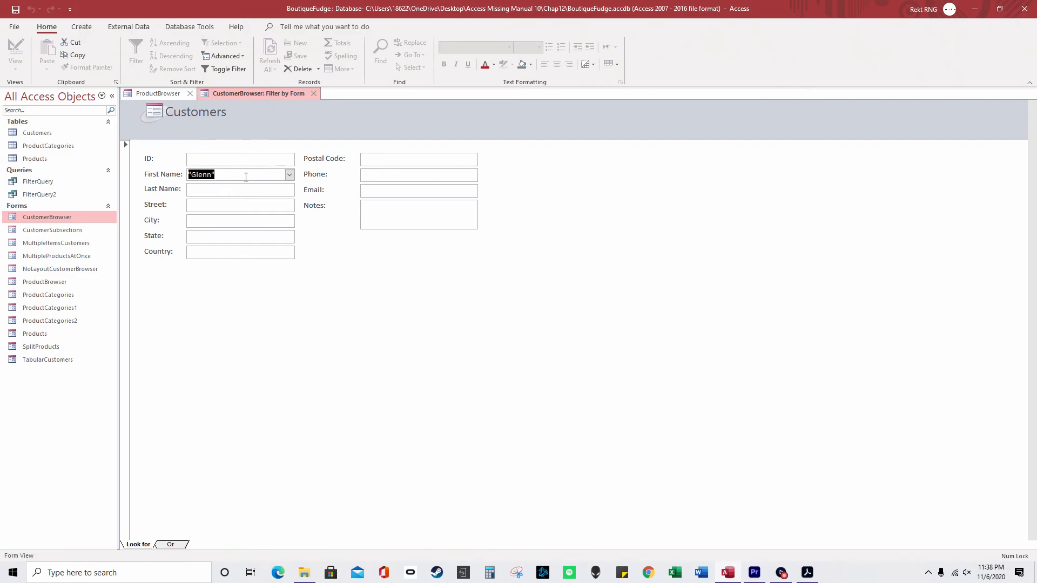
Review the Last Name choices, leave that criterion blank, and apply the first-name filter to CustomerBrowser.
left_click(290, 190)
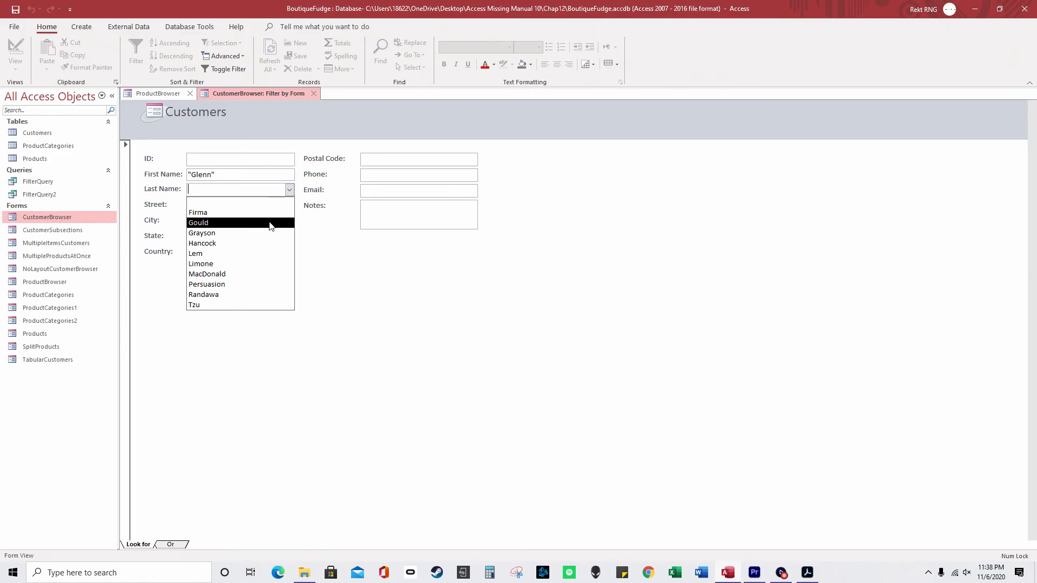
left_click(359, 294)
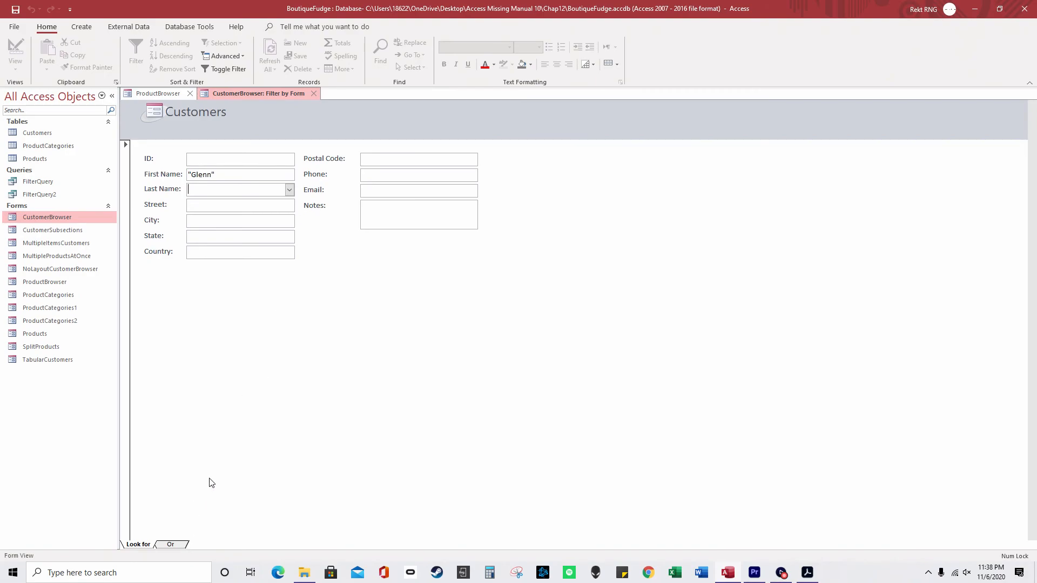
right_click(232, 436)
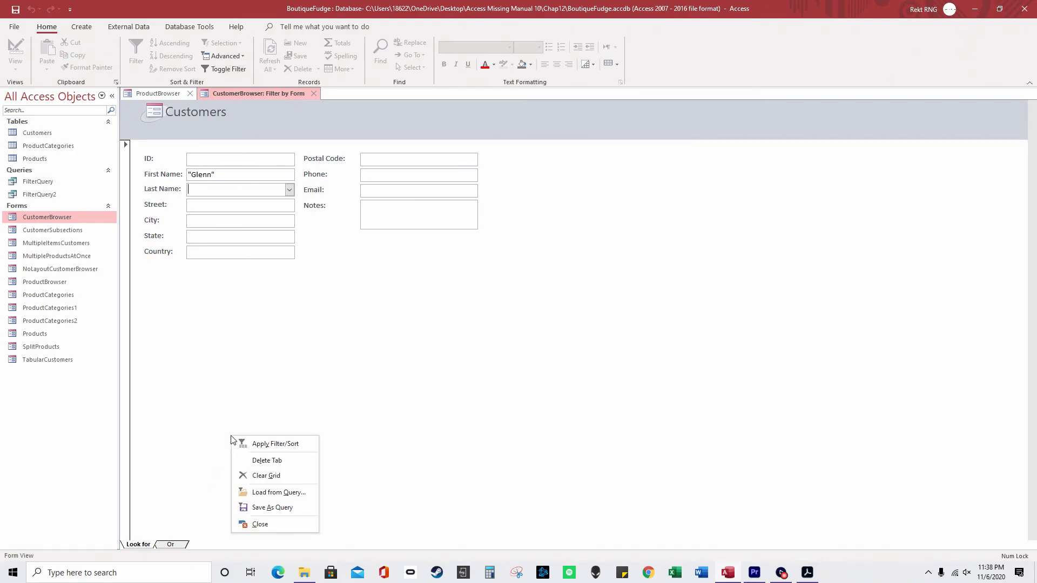
left_click(280, 445)
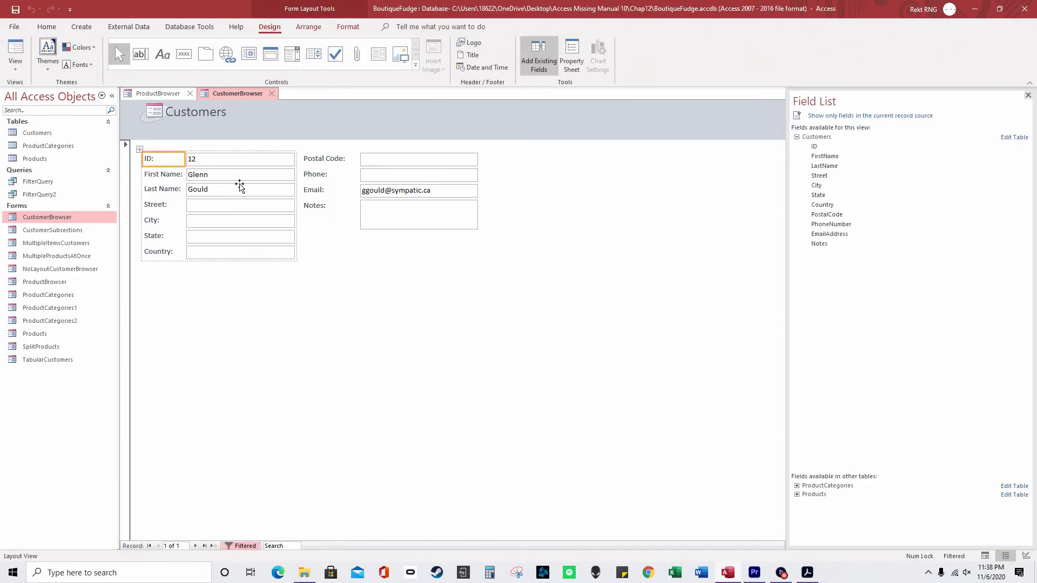
Turn off the CustomerBrowser filter and step forward through the unfiltered customer records.
left_click(47, 26)
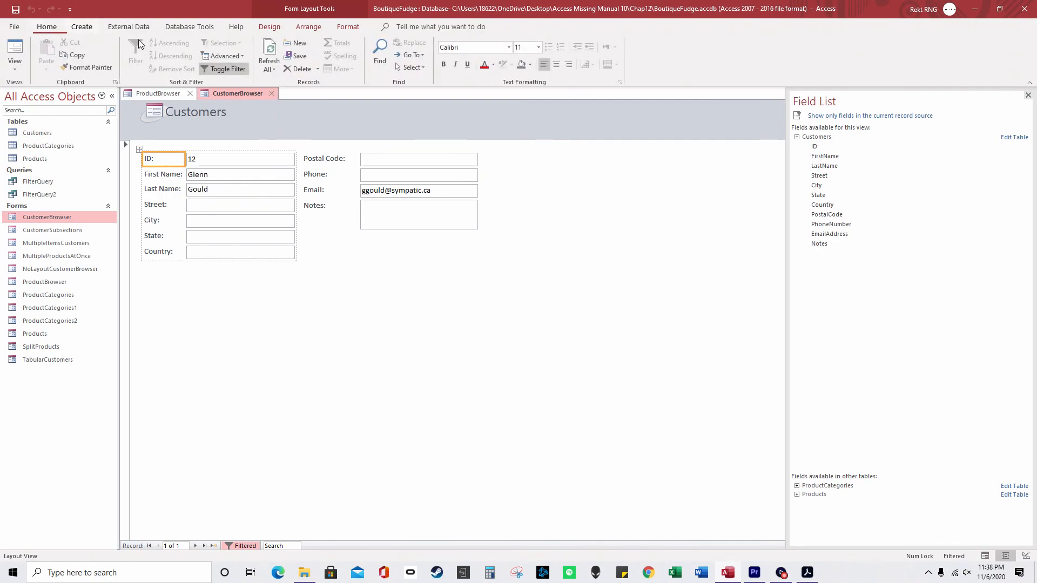
left_click(226, 68)
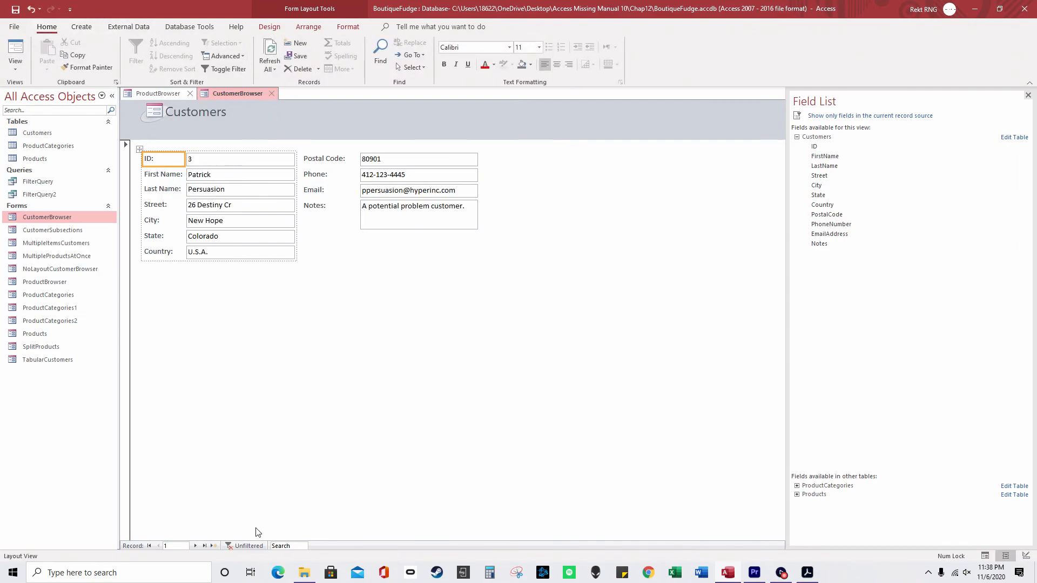
left_click(231, 474)
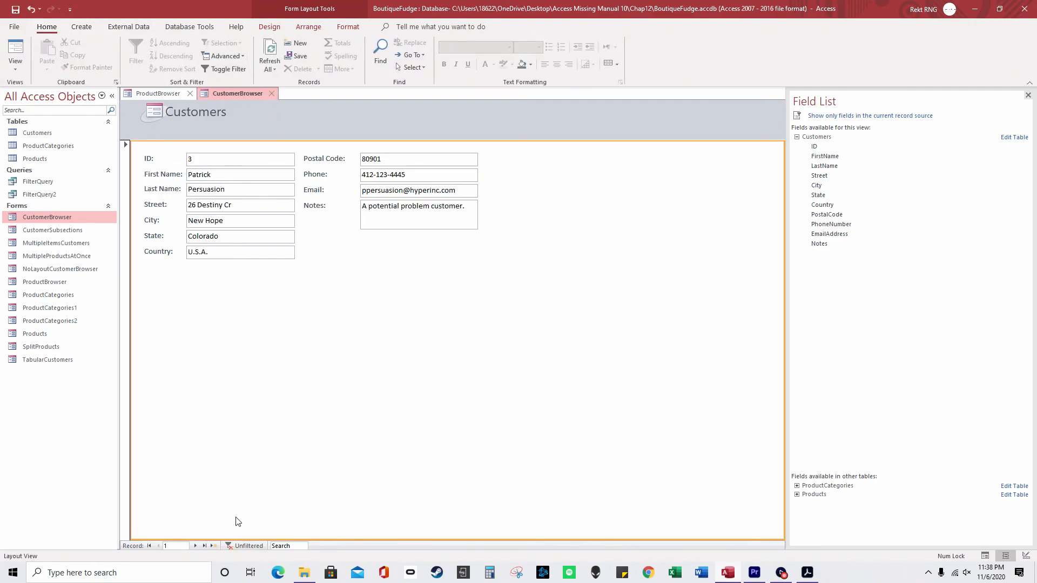
left_click(196, 546)
left_click(196, 548)
left_click(193, 547)
left_click(193, 547)
left_click(193, 546)
left_click(193, 547)
left_click(194, 546)
left_click(193, 546)
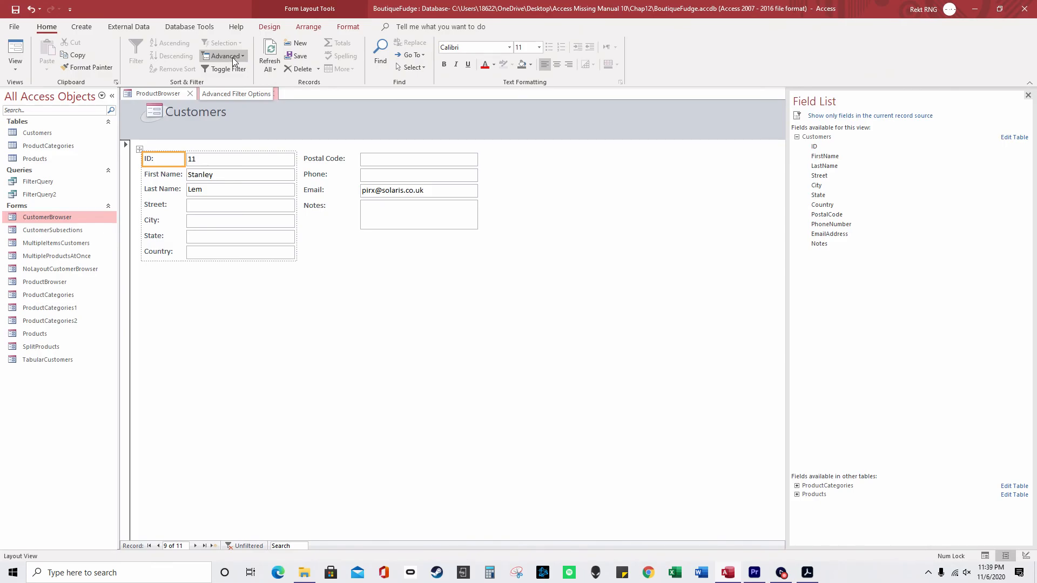
Reapply the first-name filter to the customer records, toggle it off, and apply it once more.
left_click(232, 58)
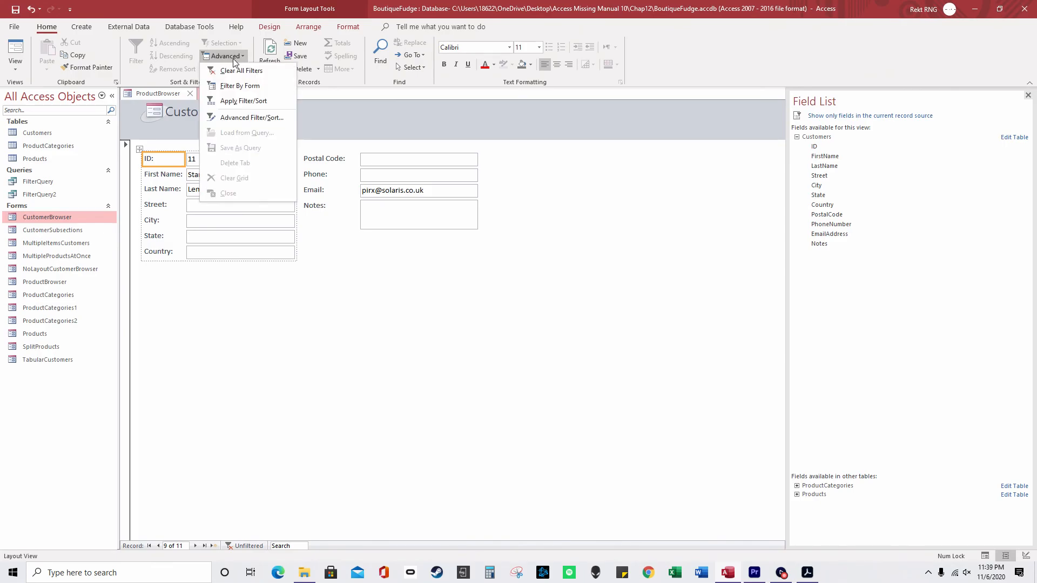
left_click(260, 102)
left_click(229, 176)
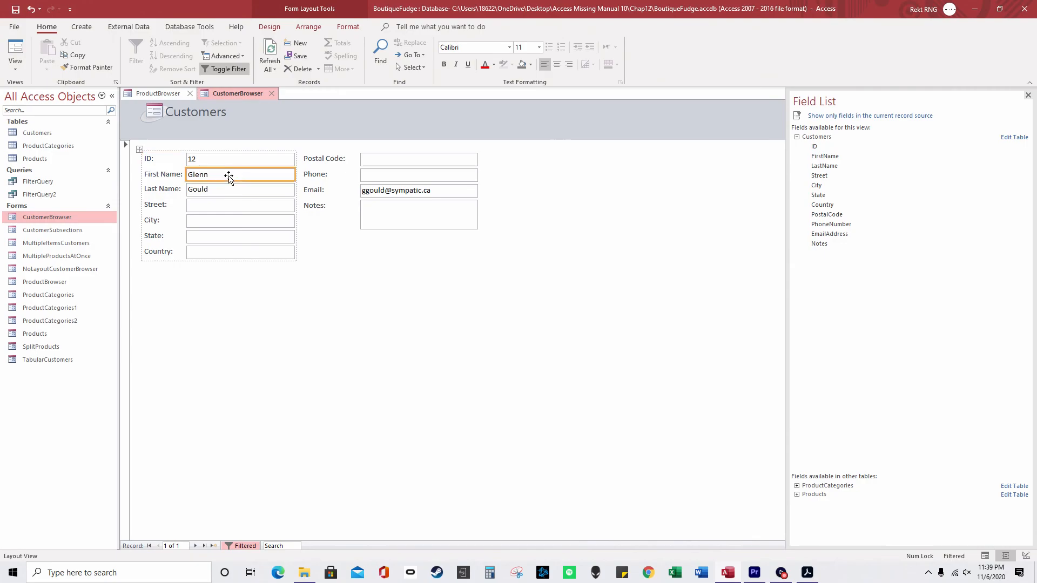
left_click(233, 66)
left_click(232, 57)
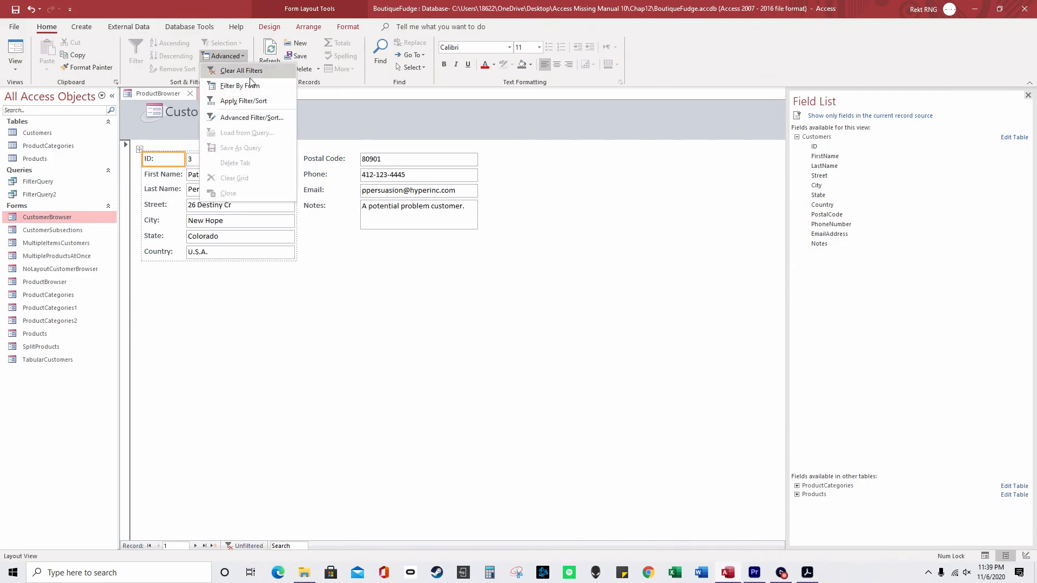
left_click(275, 101)
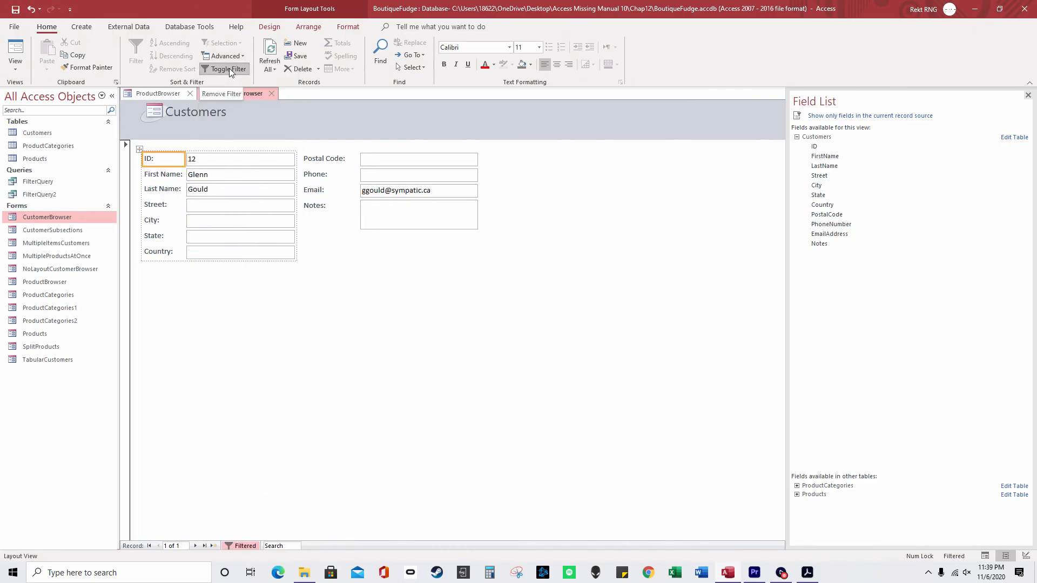
Delete the FilterQuery and FilterQuery2 queries from the database.
left_click(54, 186)
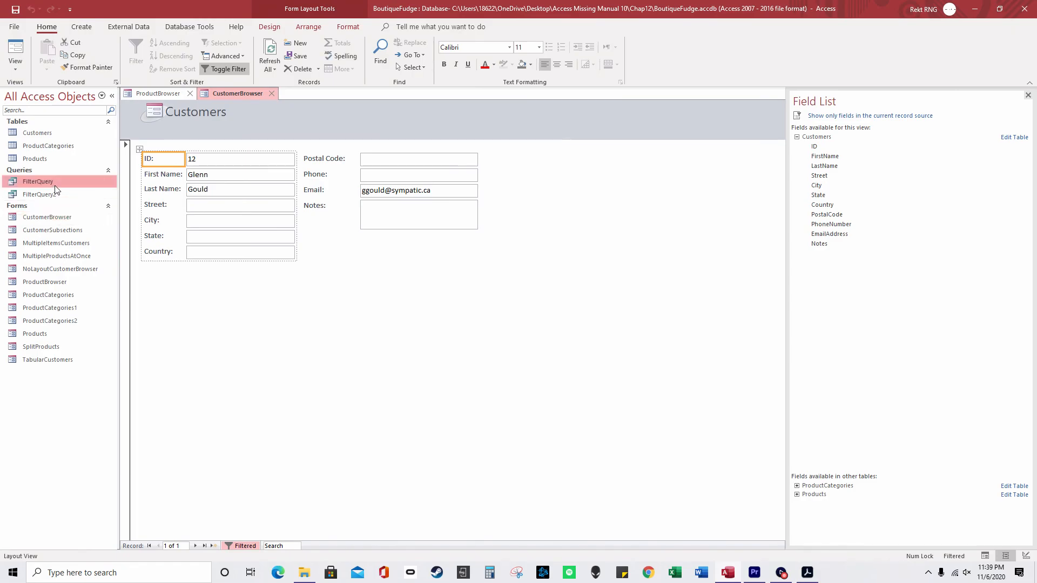
right_click(67, 192)
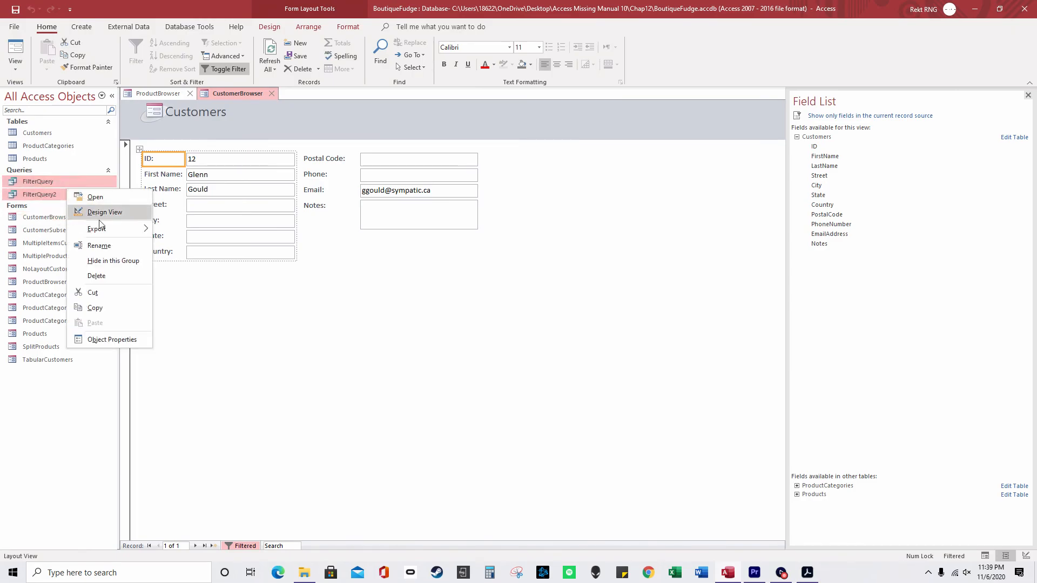
left_click(96, 275)
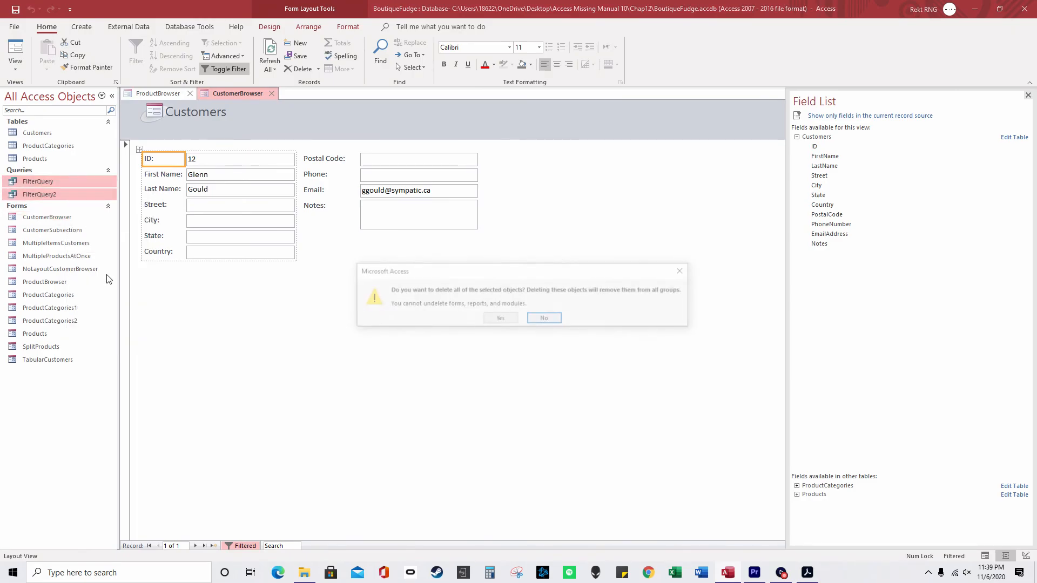
left_click(504, 321)
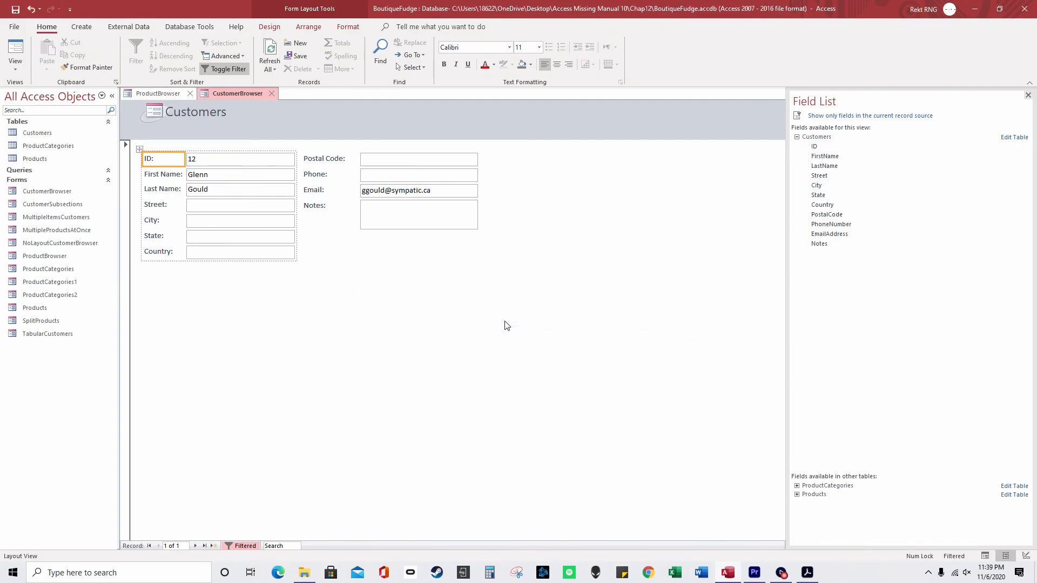
Turn off the customer filter, reopen Filter By Form, and review the Last Name choices without selecting one.
left_click(234, 67)
left_click(224, 55)
left_click(255, 86)
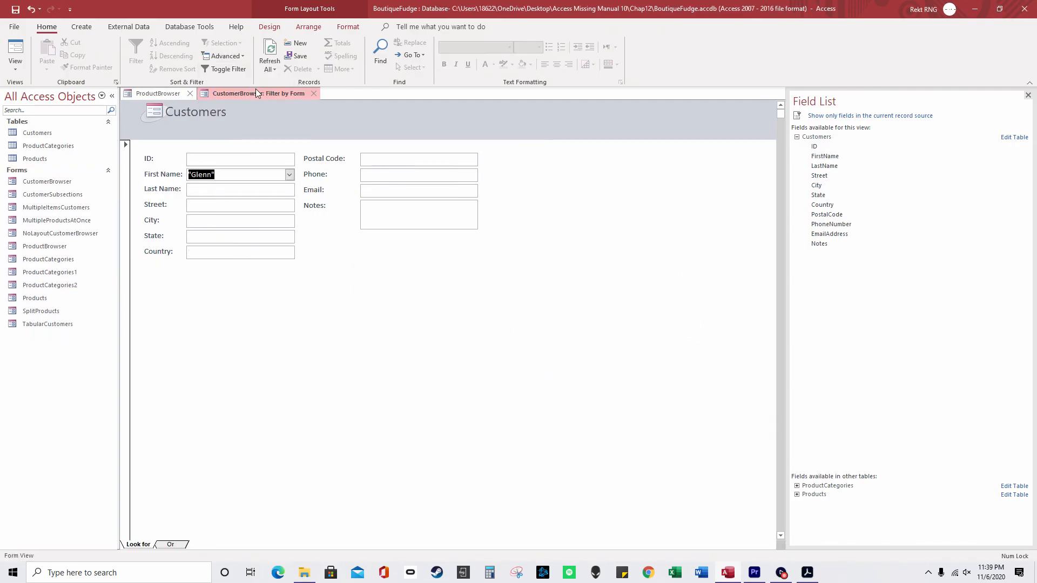
left_click(279, 190)
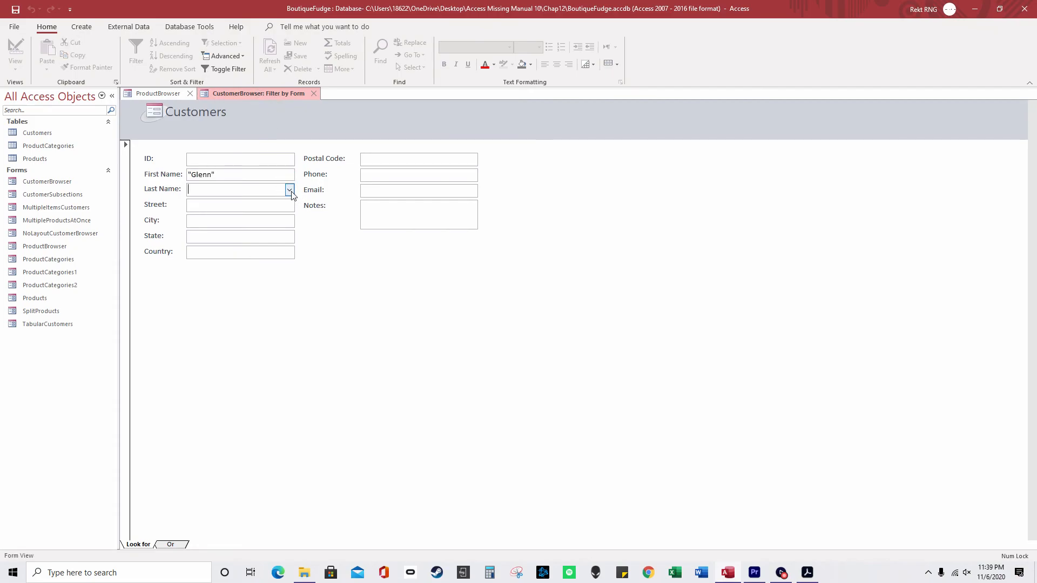
left_click(290, 190)
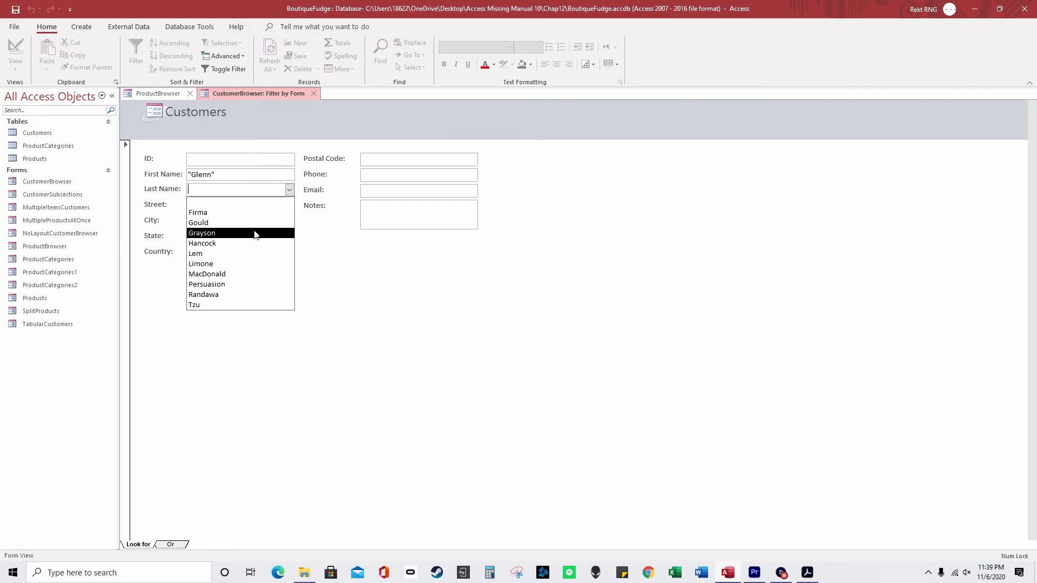
left_click(330, 269)
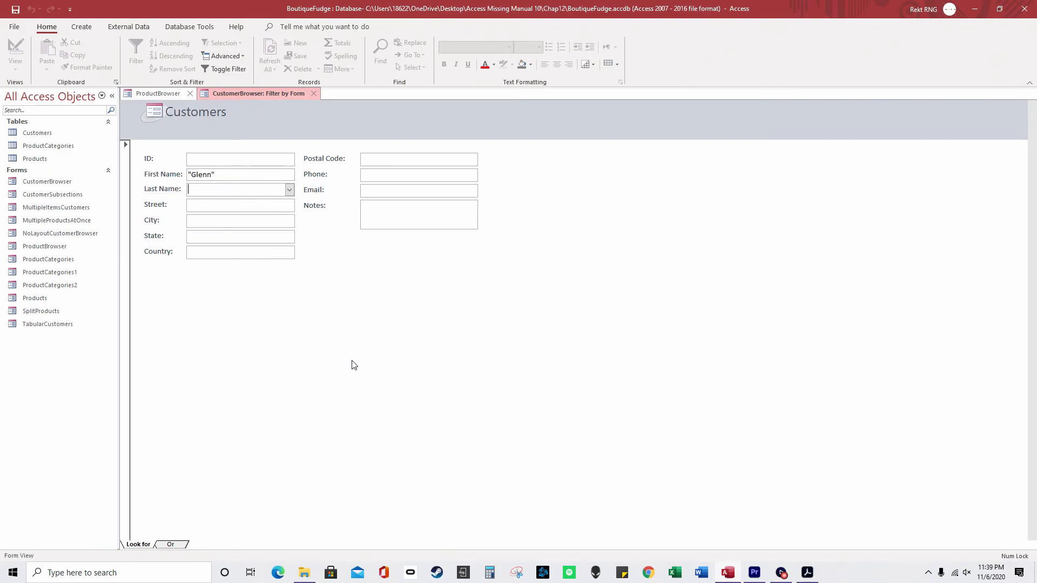
Add an Or condition to the form filter with a customer's last name as the Last Name criterion.
left_click(172, 544)
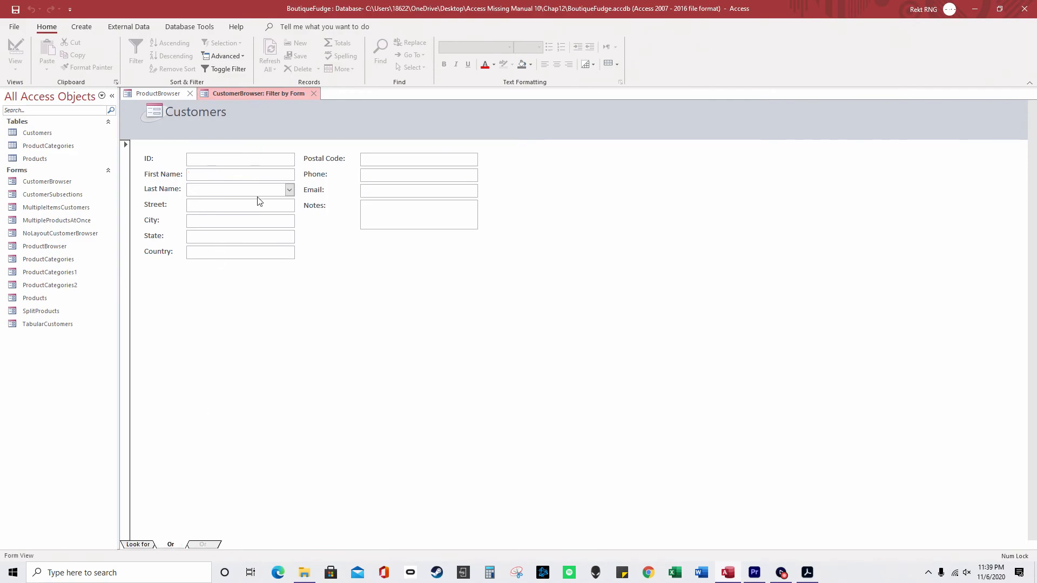
left_click(142, 545)
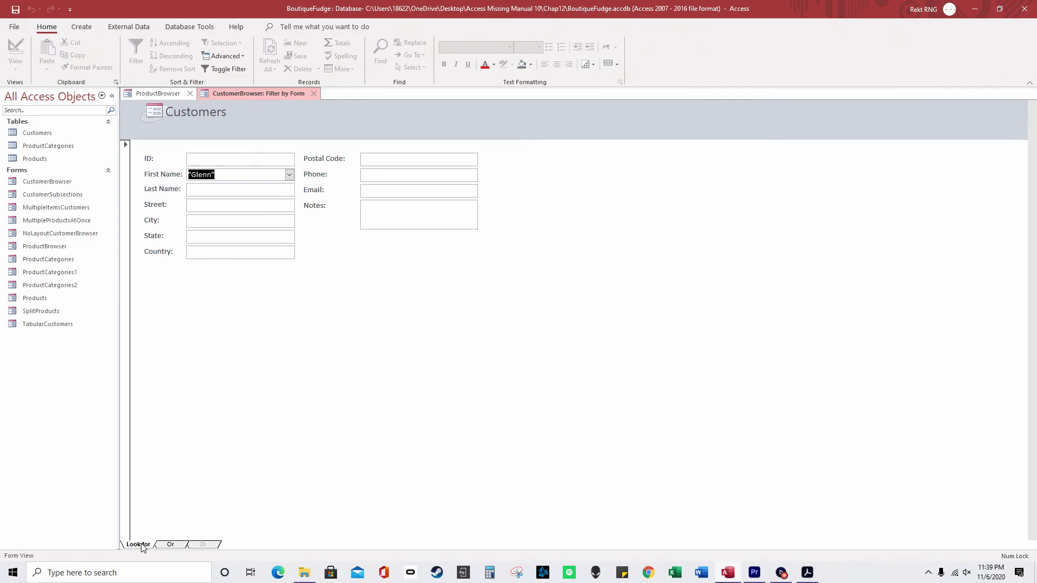
left_click(172, 545)
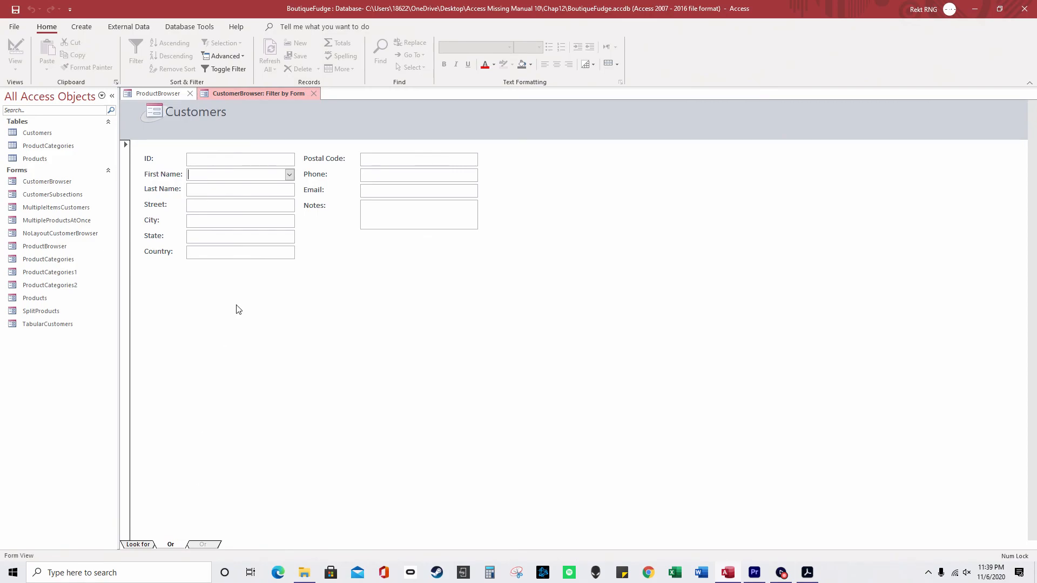
left_click(289, 189)
left_click(250, 274)
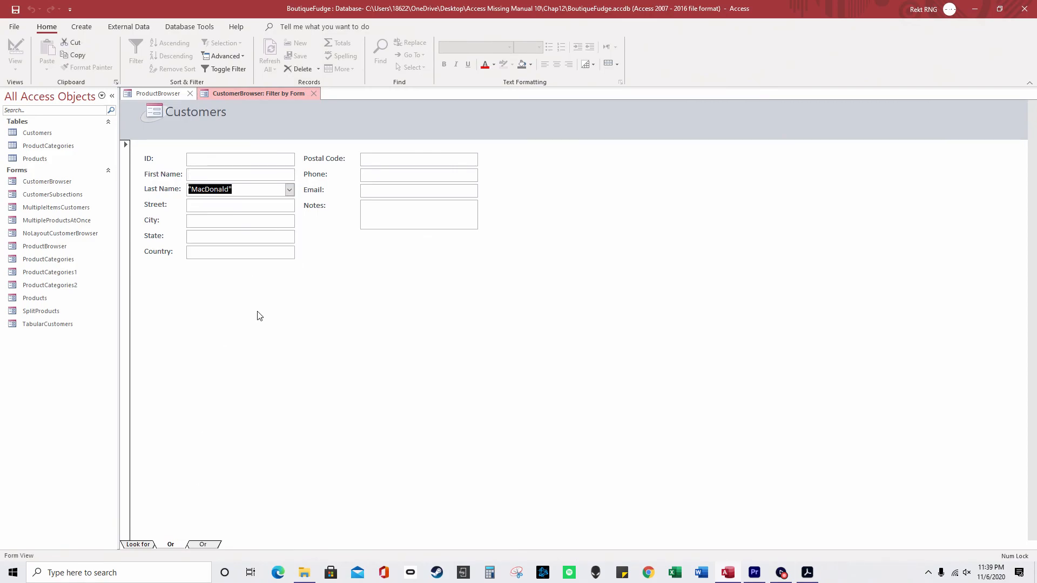
Add a second Or condition, check the available field choices, and choose a customer's first name as the First Name criterion.
left_click(198, 544)
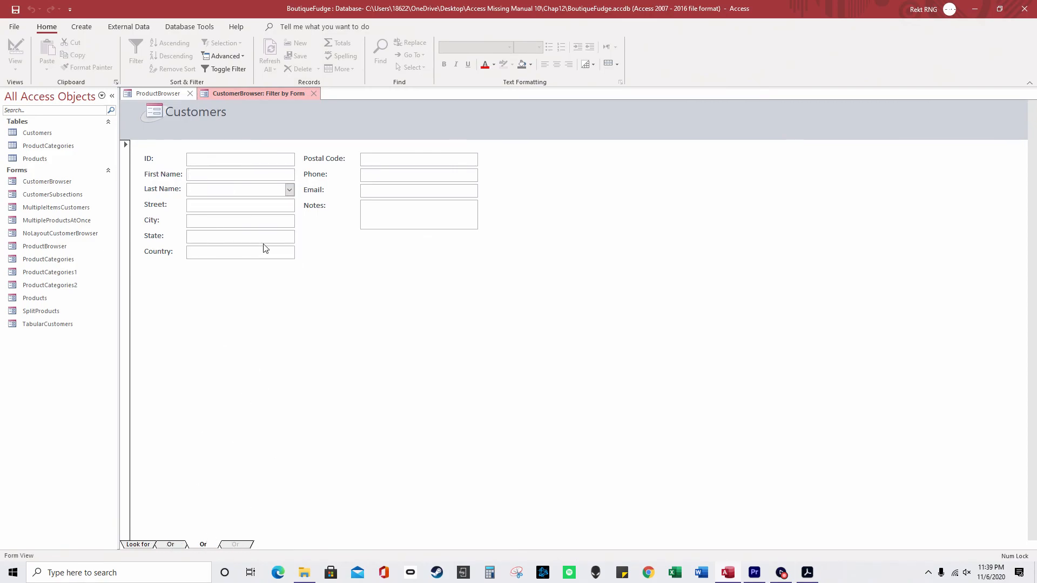
left_click(287, 205)
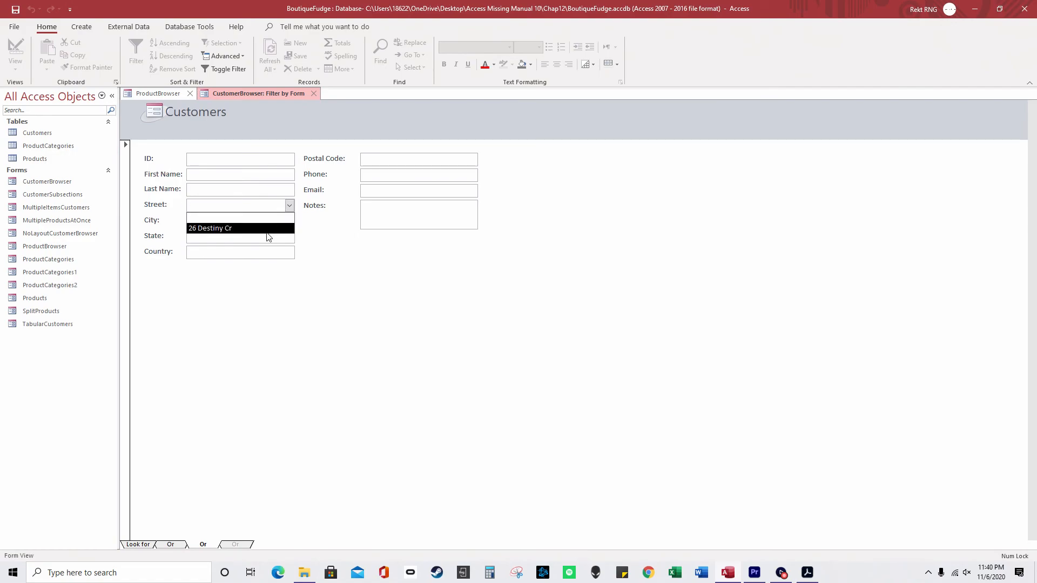
left_click(281, 218)
left_click(267, 236)
left_click(289, 236)
left_click(291, 249)
left_click(290, 252)
left_click(289, 252)
left_click(274, 162)
left_click(279, 173)
left_click(289, 175)
left_click(266, 217)
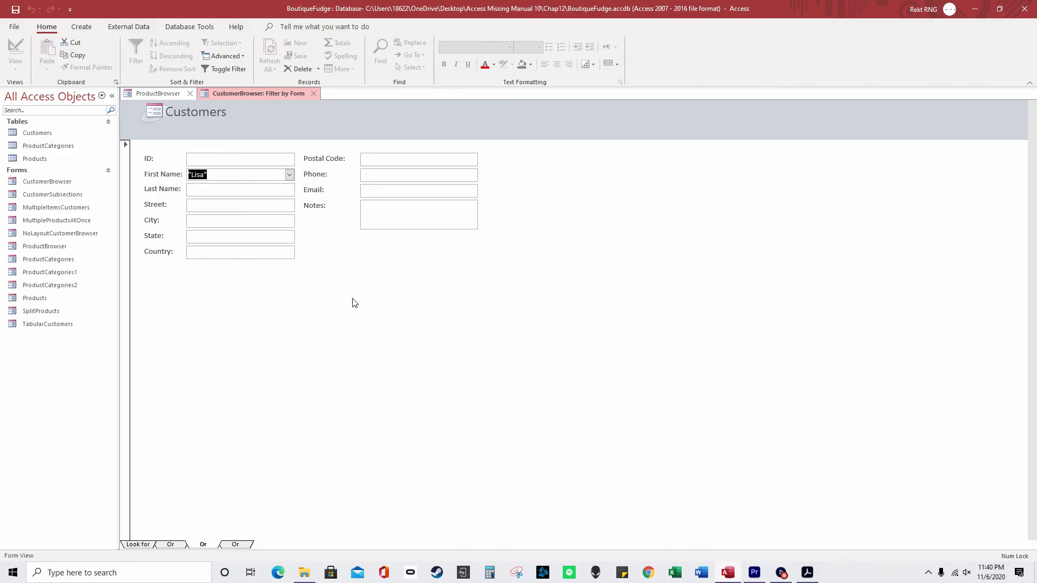
Apply the combined Or filter and step through the matching customer records.
right_click(353, 299)
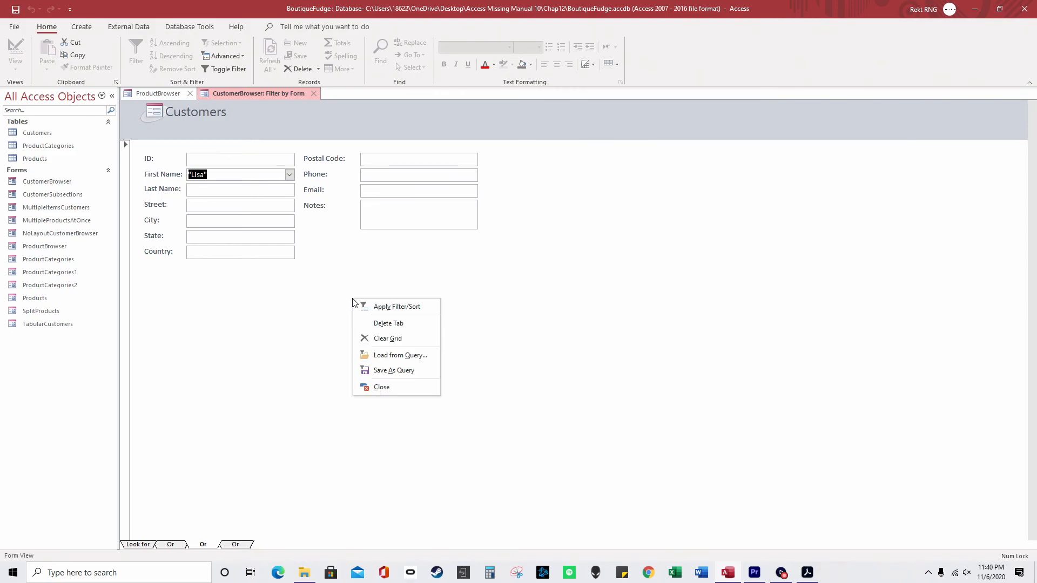
left_click(384, 307)
left_click(195, 546)
left_click(196, 546)
left_click(159, 546)
left_click(159, 546)
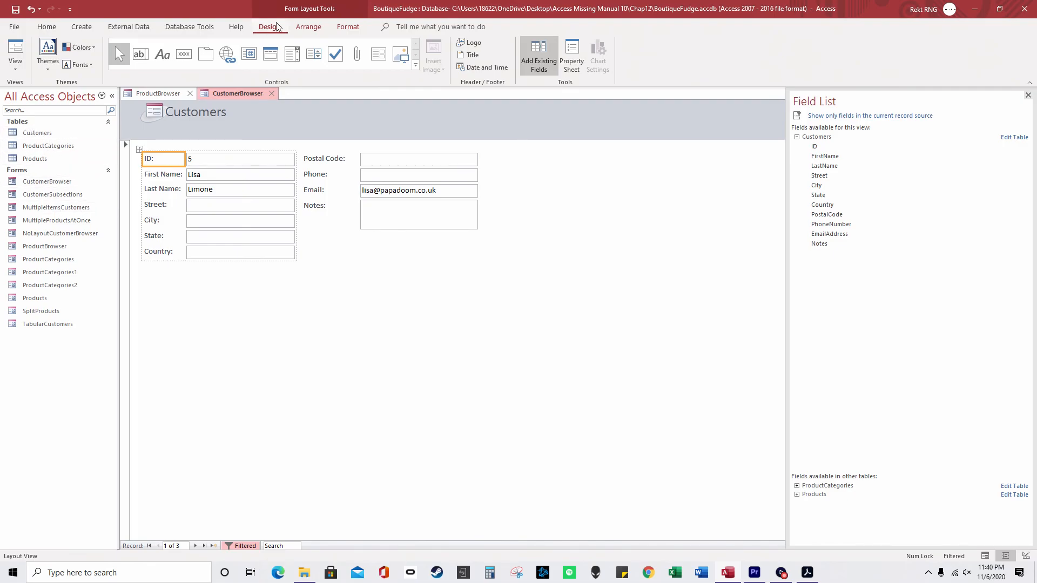
Clear all filters from CustomerBrowser and start a new blank Filter By Form.
left_click(46, 26)
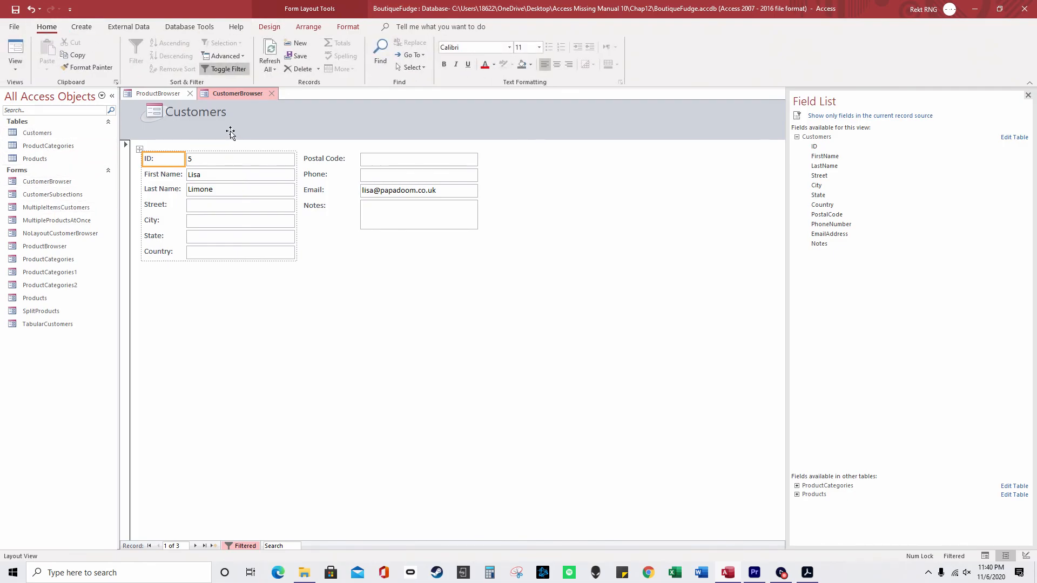
left_click(224, 56)
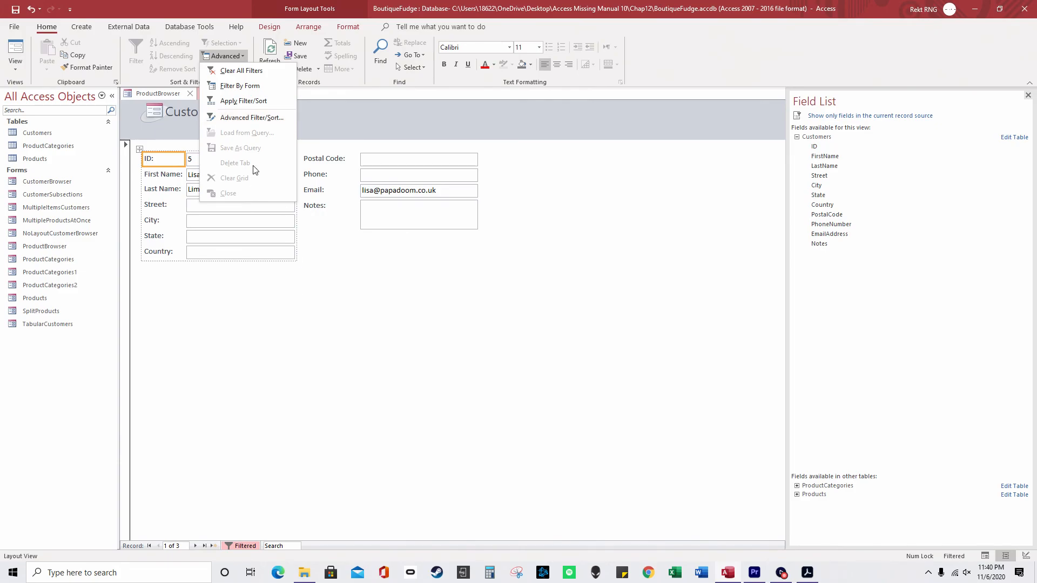
left_click(245, 70)
left_click(233, 58)
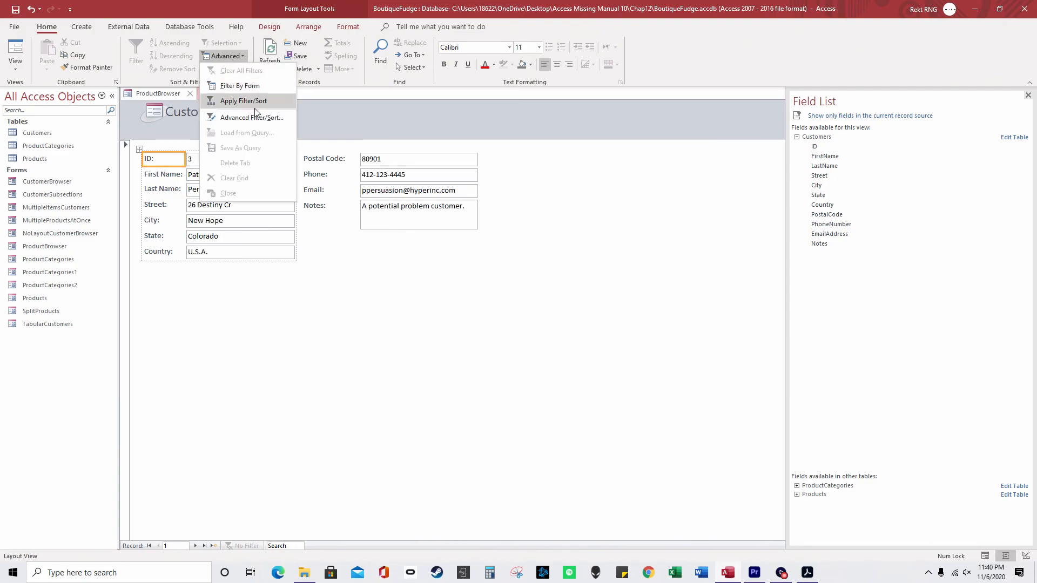
left_click(281, 87)
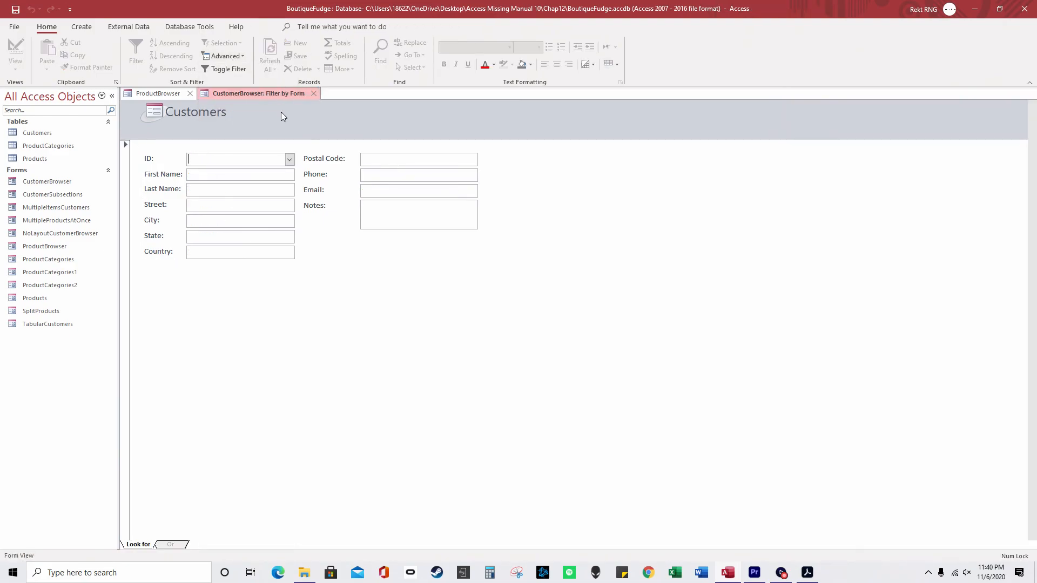
Build a form filter with a customer's first name as the First Name criterion or a customer's last name as the Last Name criterion.
left_click(290, 160)
left_click(296, 177)
left_click(290, 174)
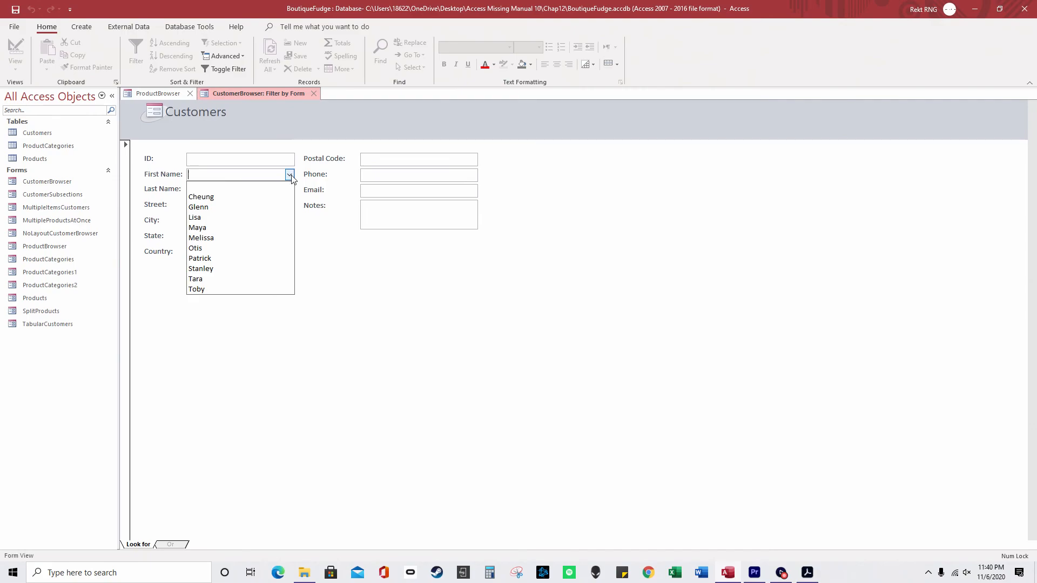
left_click(251, 197)
left_click(171, 546)
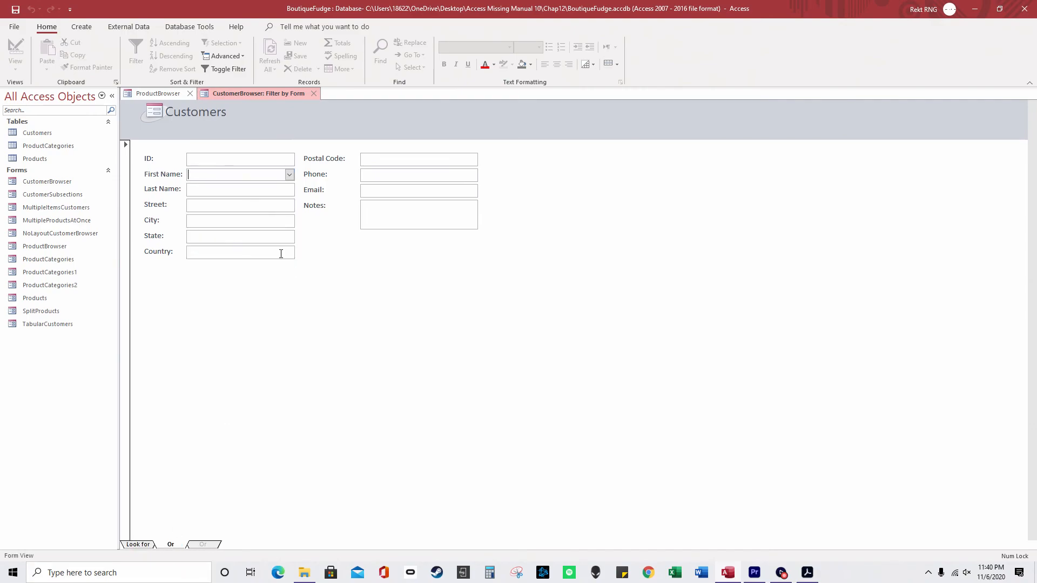
left_click(289, 189)
left_click(255, 223)
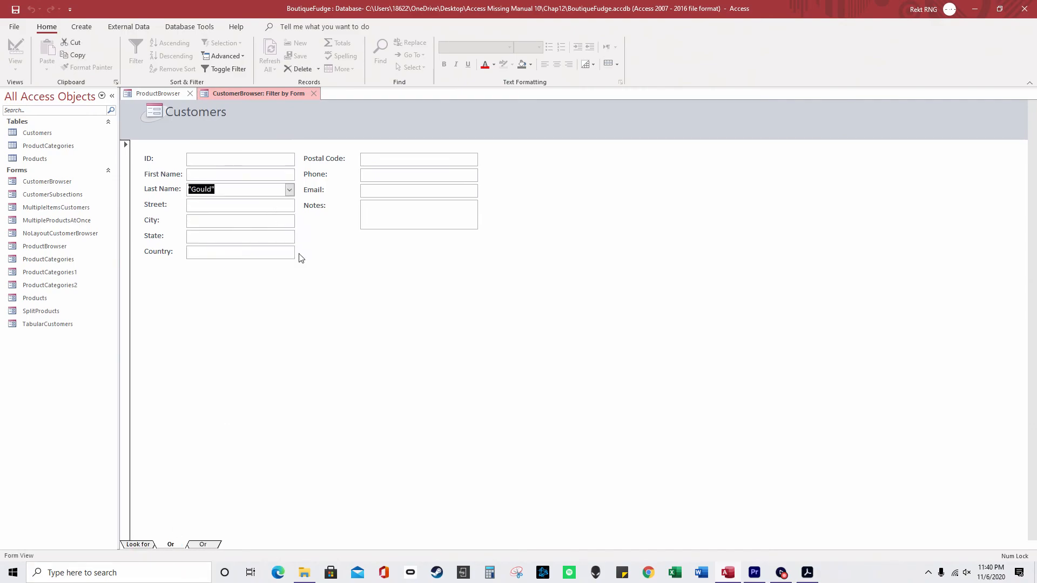
Save the form filter as a query, named with the word Filter followed by the customer's full name.
right_click(328, 266)
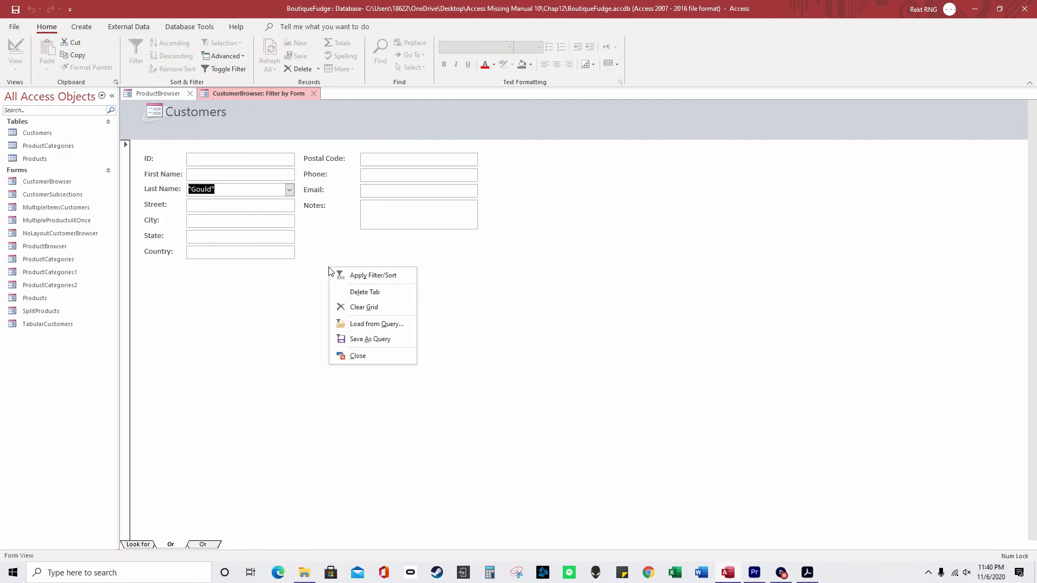
left_click(377, 344)
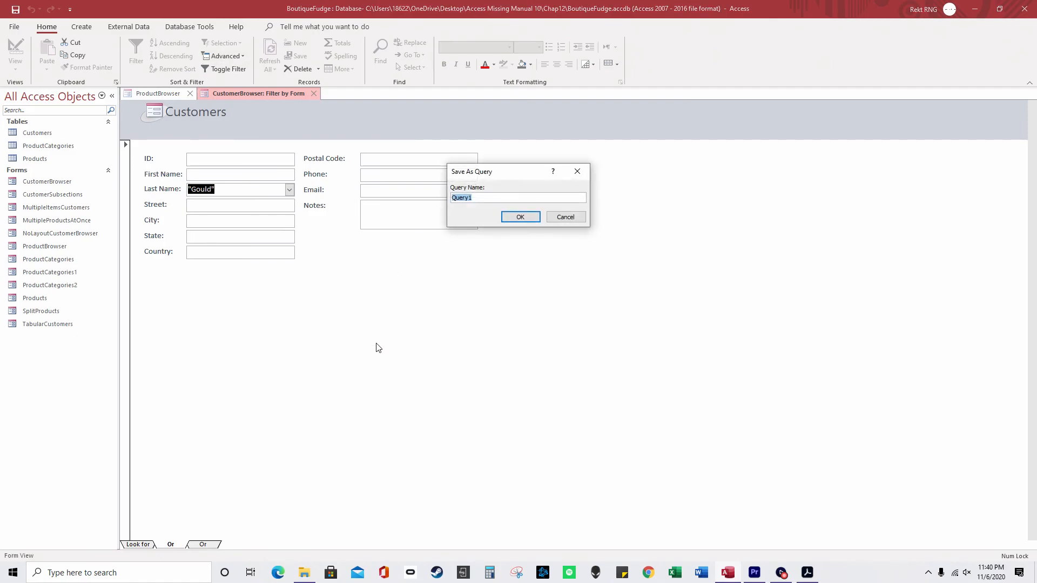
type("FilterGLennGould")
left_click(520, 216)
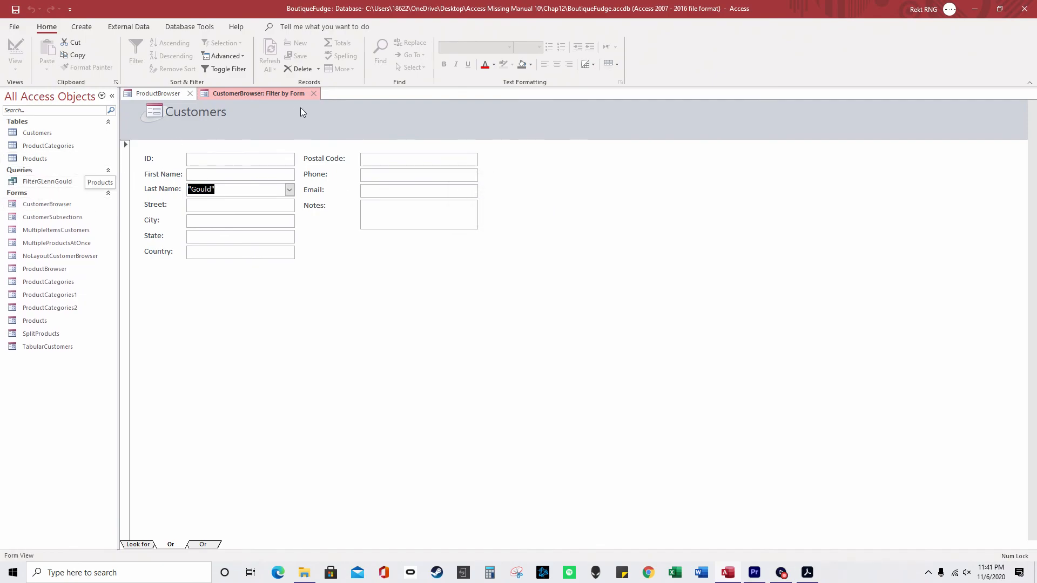
Close the Filter By Form grid, open the saved filter query to view its matching records, and close the query.
left_click(313, 93)
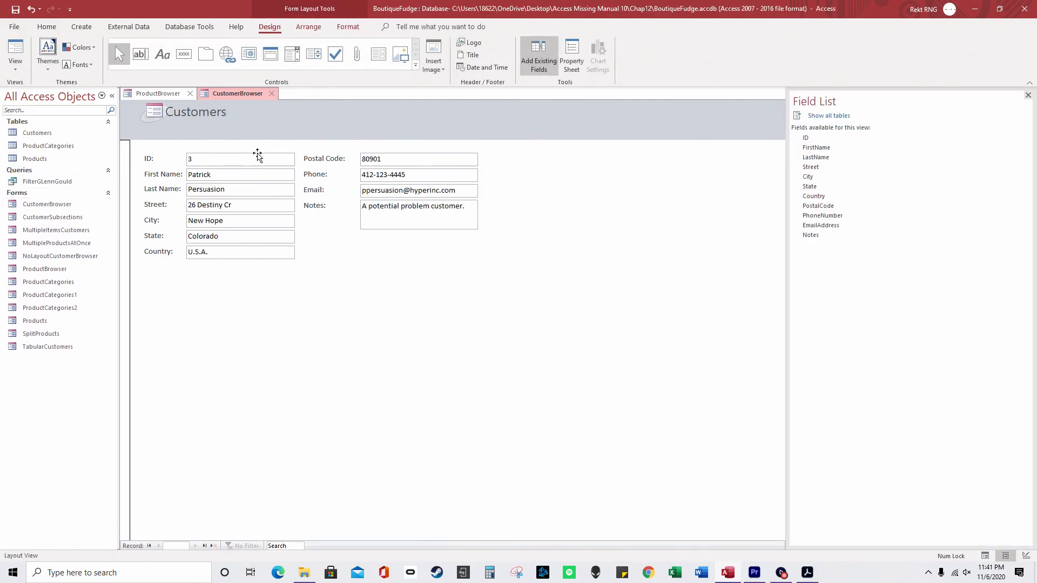
left_click(71, 182)
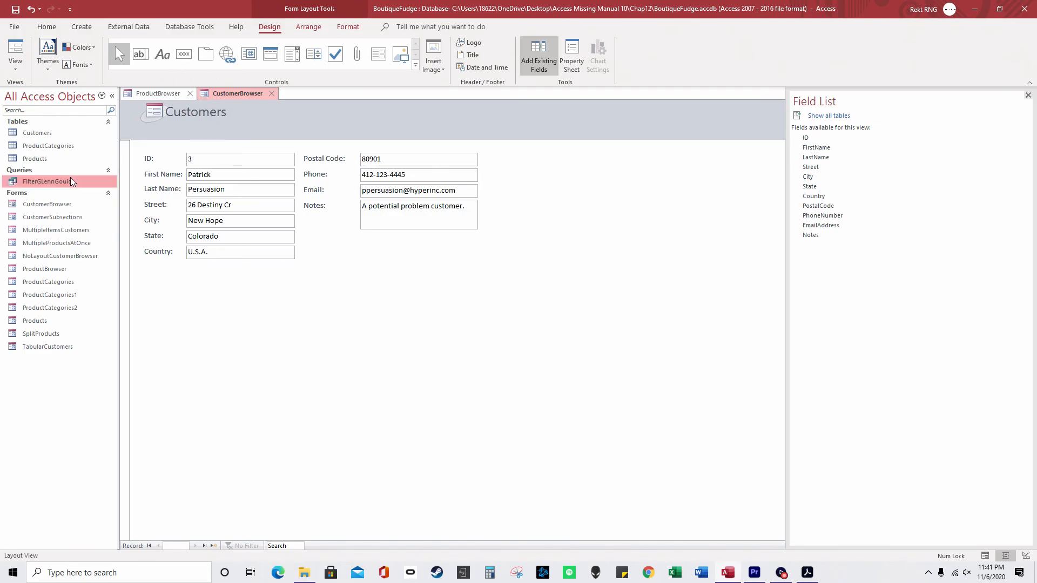
double_click(70, 181)
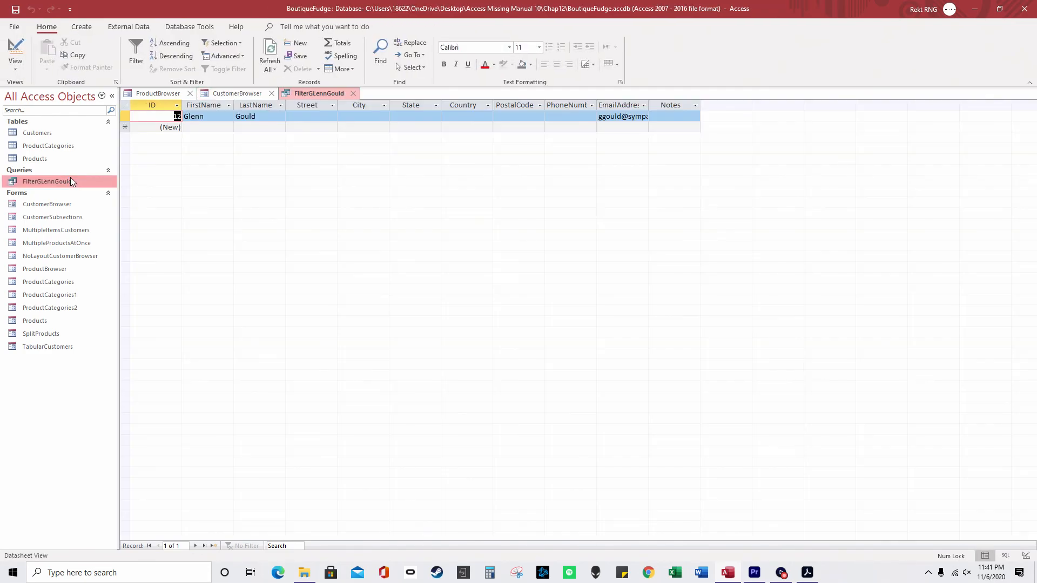
left_click(355, 93)
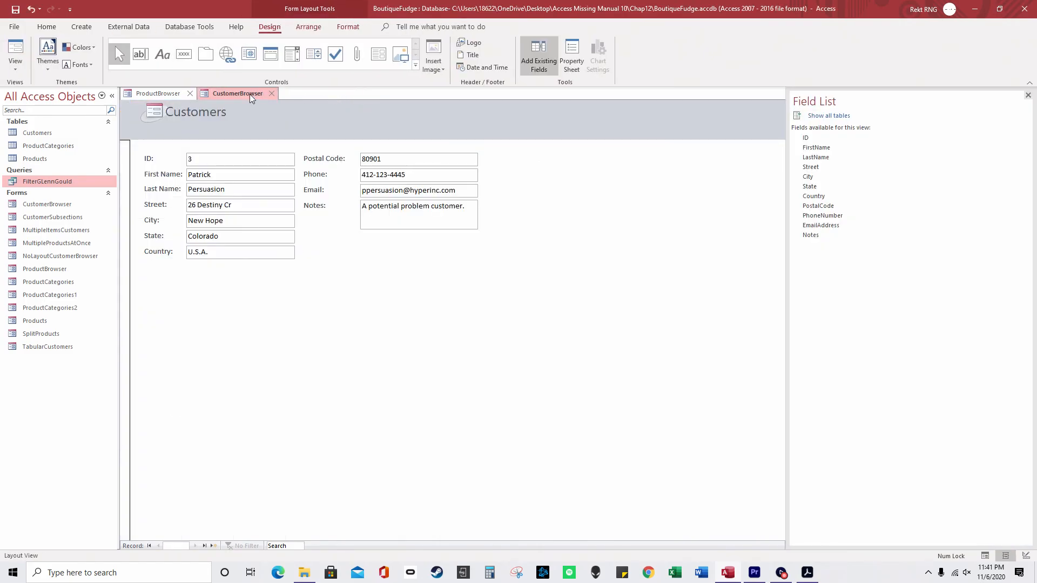
left_click(52, 27)
left_click(237, 55)
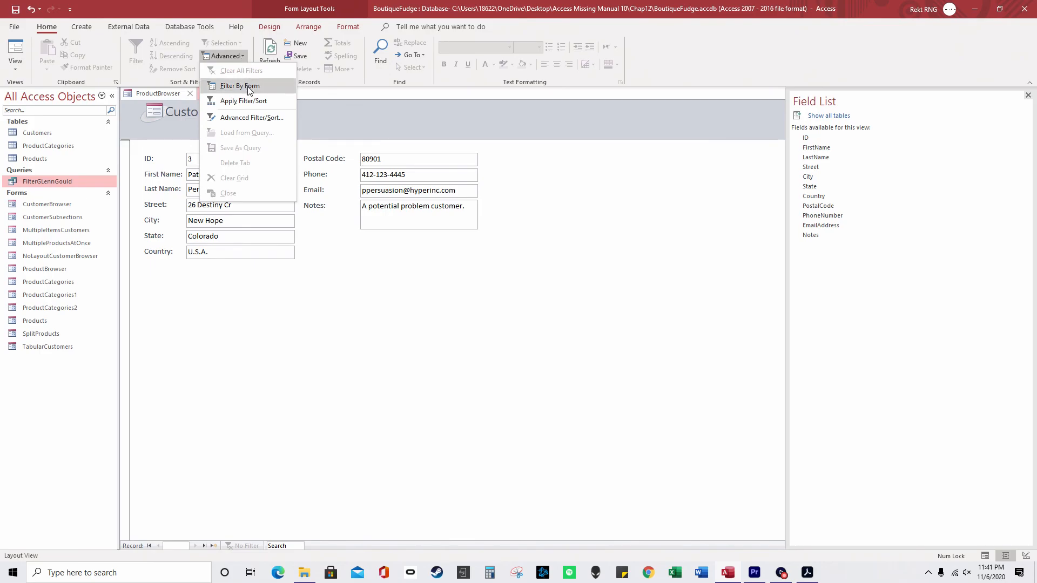
left_click(271, 117)
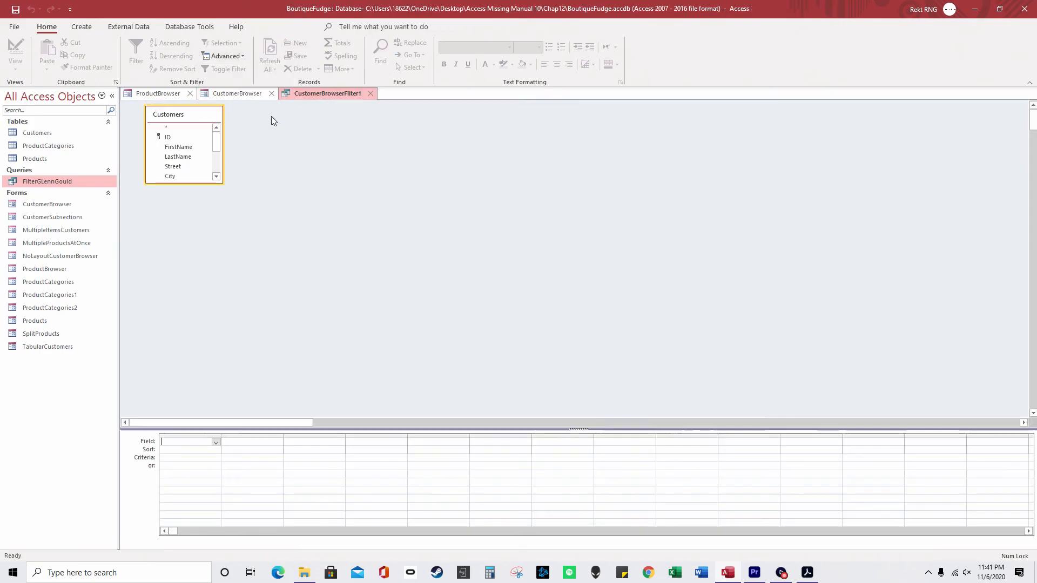
left_click(369, 93)
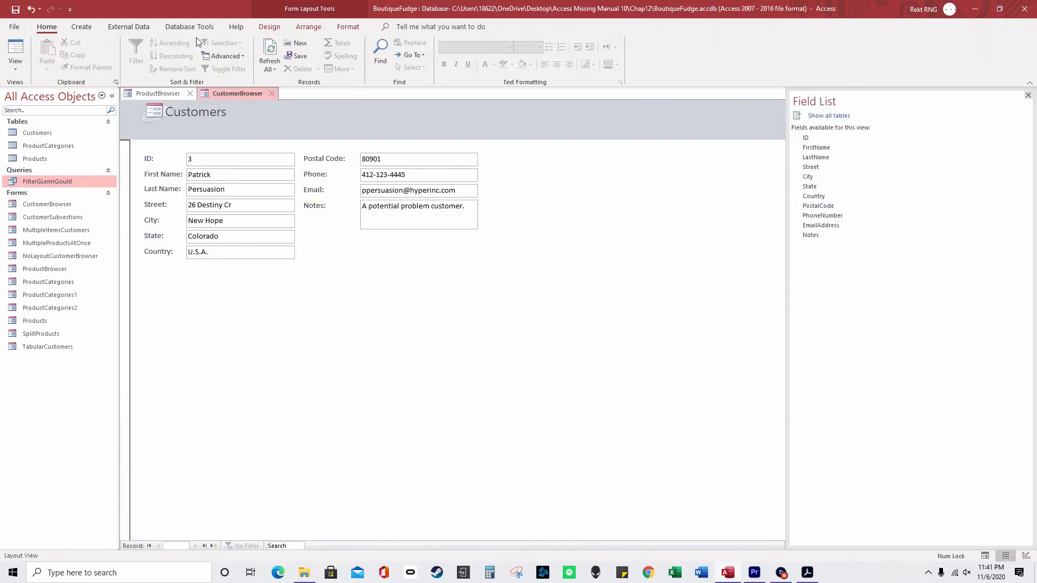
left_click(217, 57)
left_click(252, 102)
right_click(314, 238)
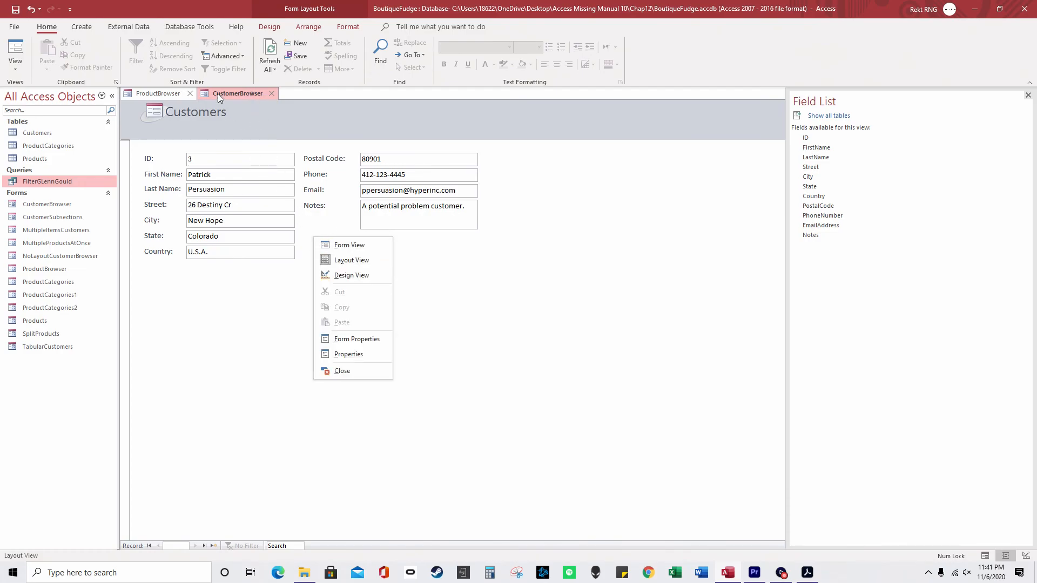
Start a blank Filter By Form on CustomerBrowser, view the saved query's records, and close both the filter grid and the query.
left_click(216, 57)
left_click(248, 85)
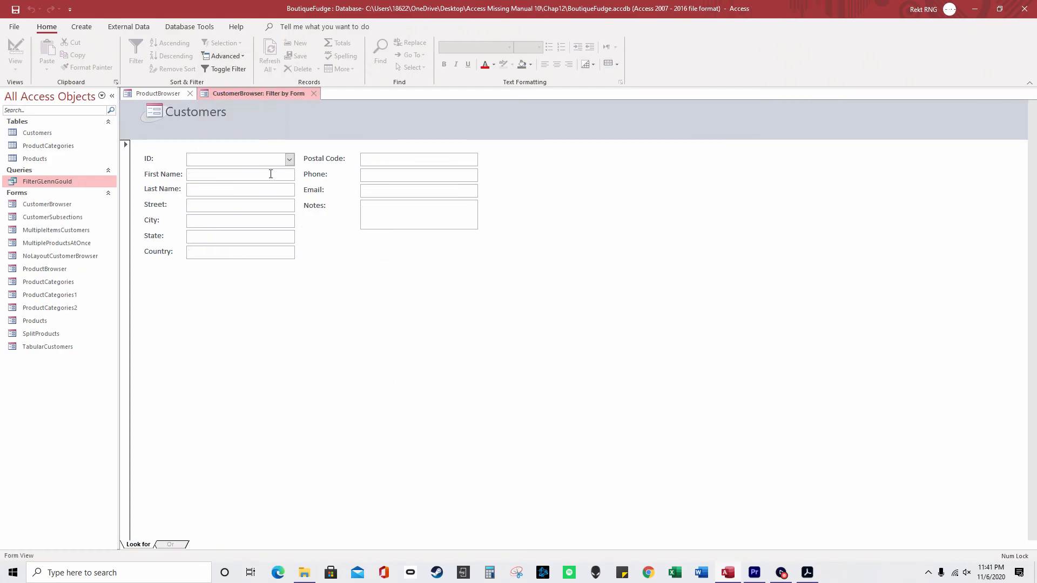
double_click(63, 181)
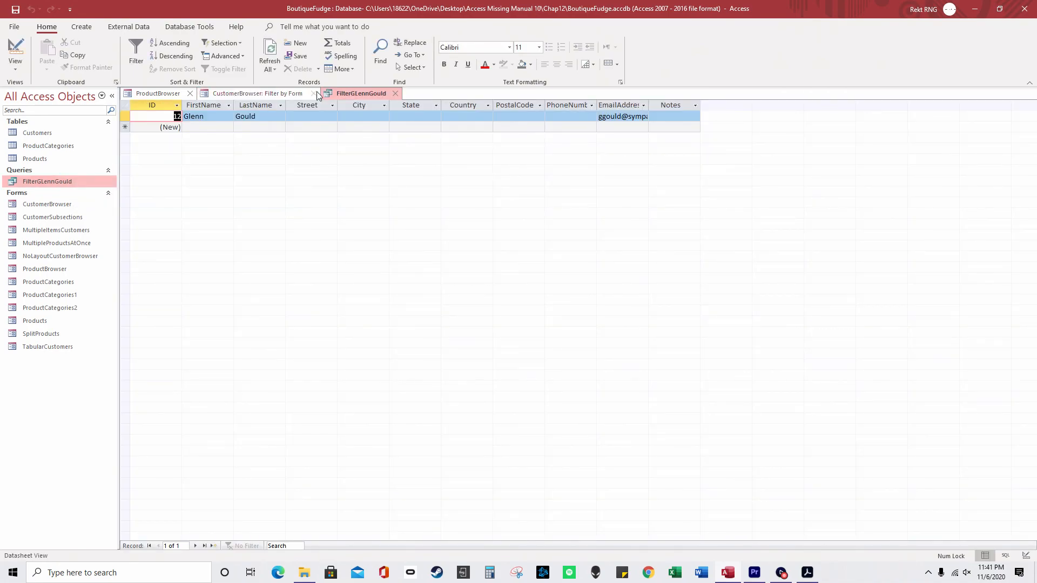
left_click(271, 93)
right_click(347, 254)
left_click(362, 262)
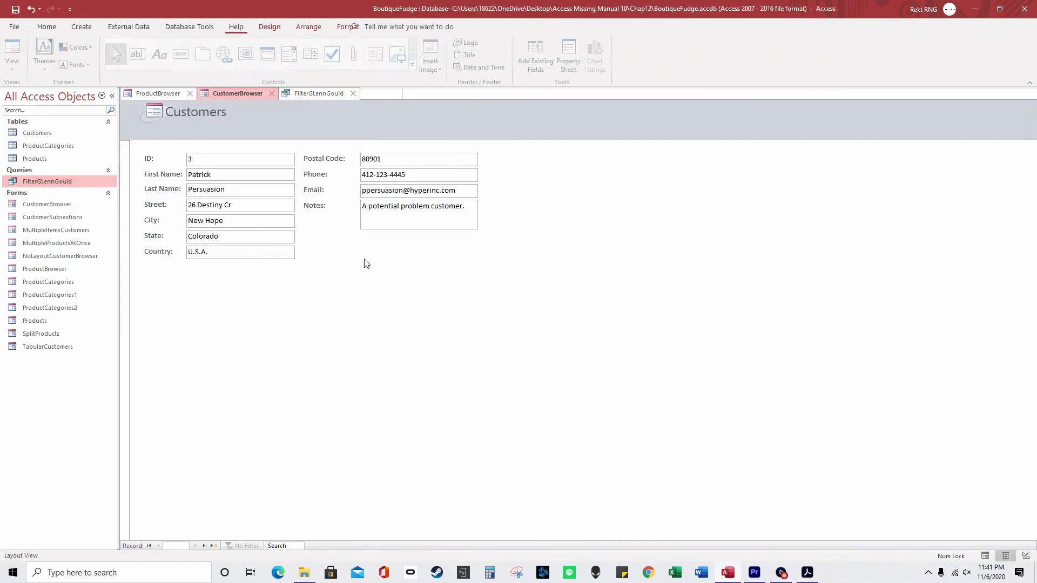
left_click(322, 374)
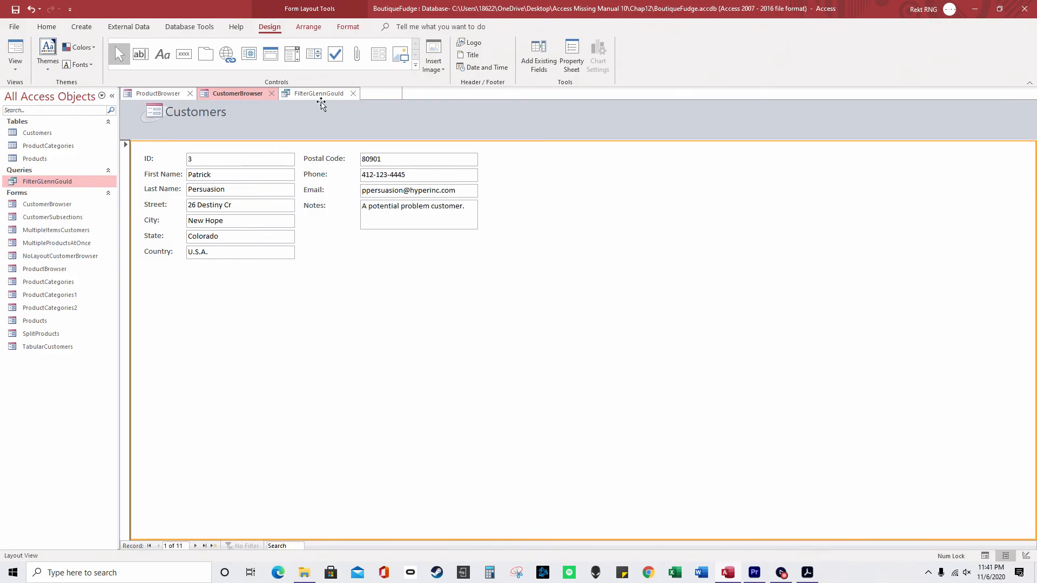
left_click(353, 93)
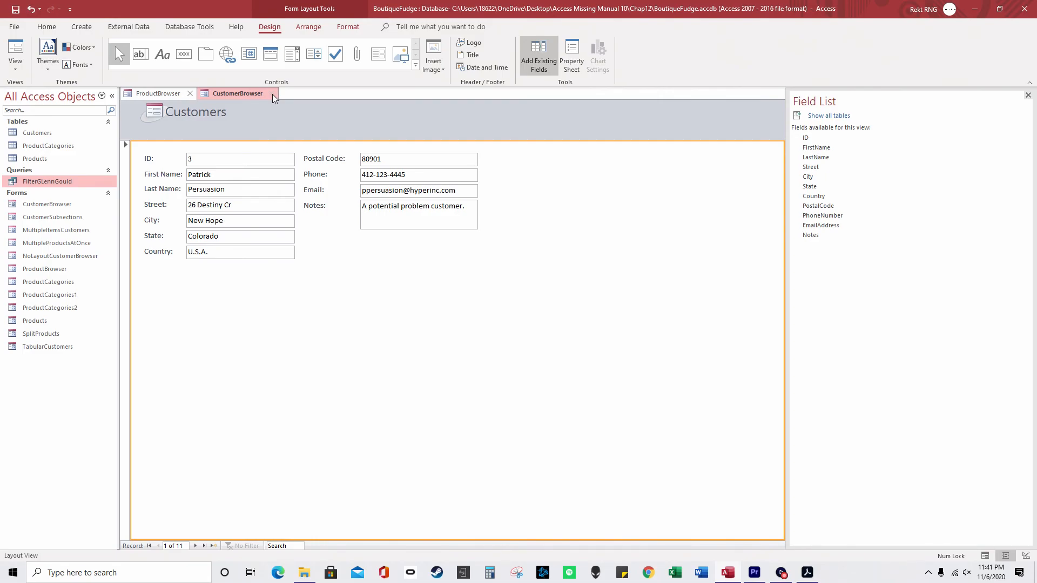
left_click(82, 26)
left_click(53, 31)
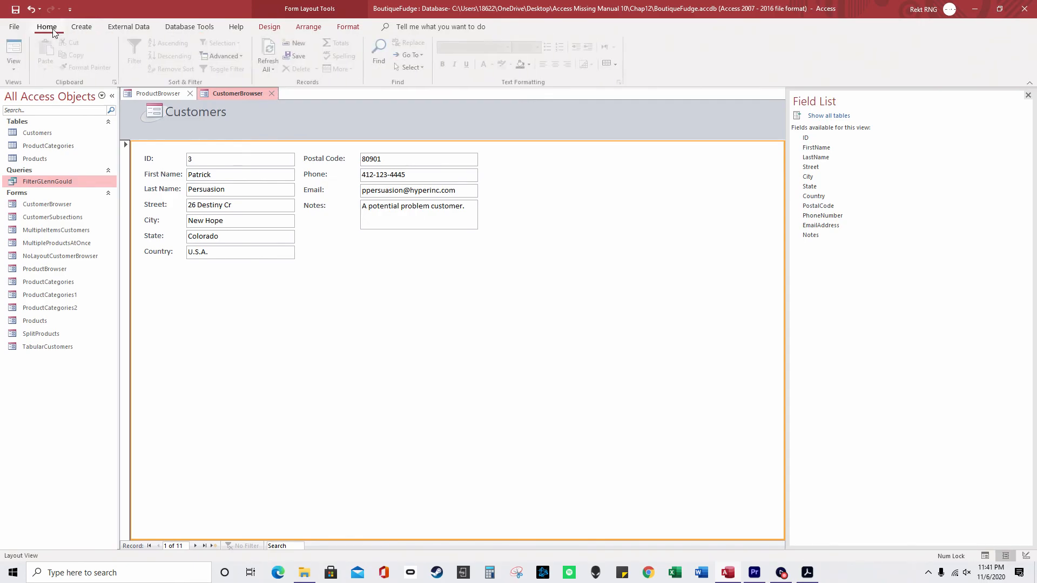
left_click(241, 58)
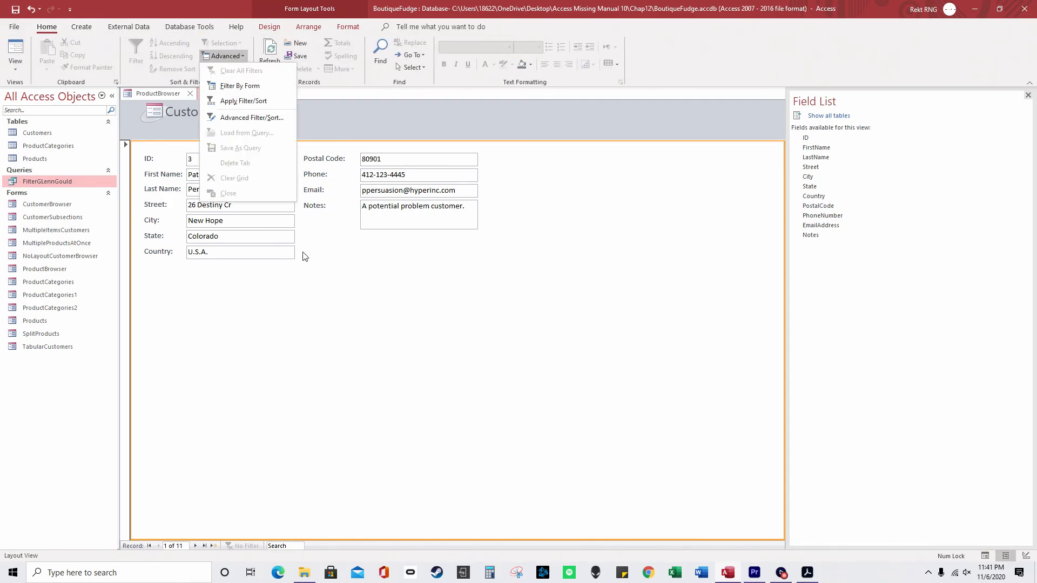
left_click(301, 255)
right_click(318, 254)
left_click(223, 56)
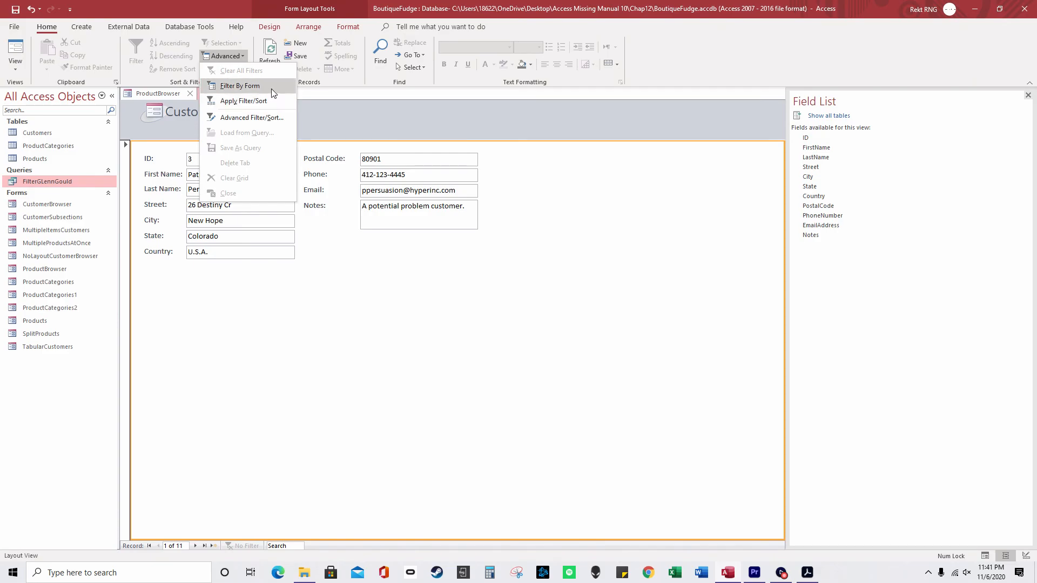
left_click(272, 100)
left_click(234, 57)
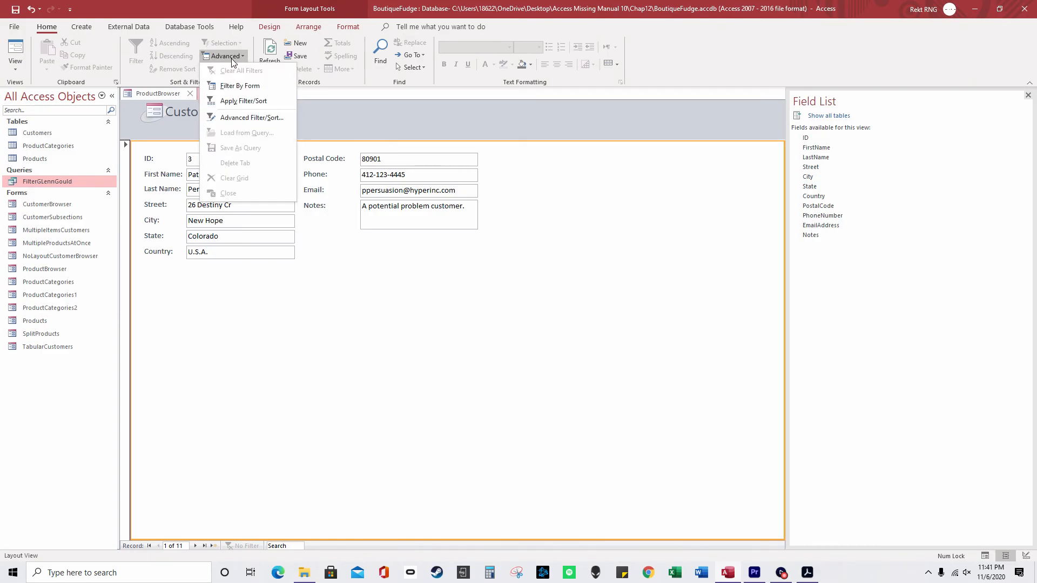
left_click(324, 251)
right_click(324, 252)
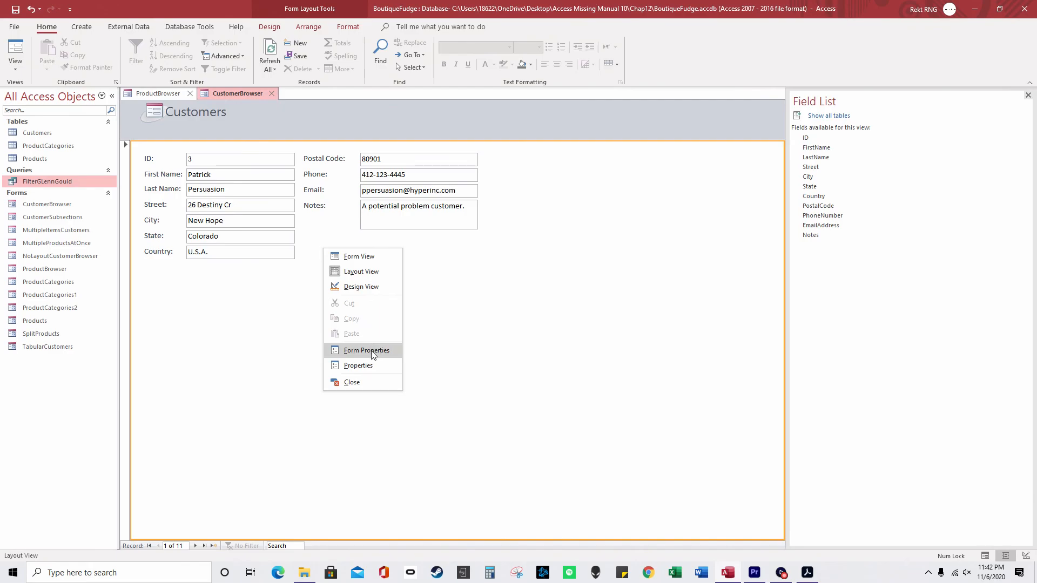
Start Filter By Form on CustomerBrowser and load its criteria from the saved filter query.
left_click(221, 56)
left_click(238, 85)
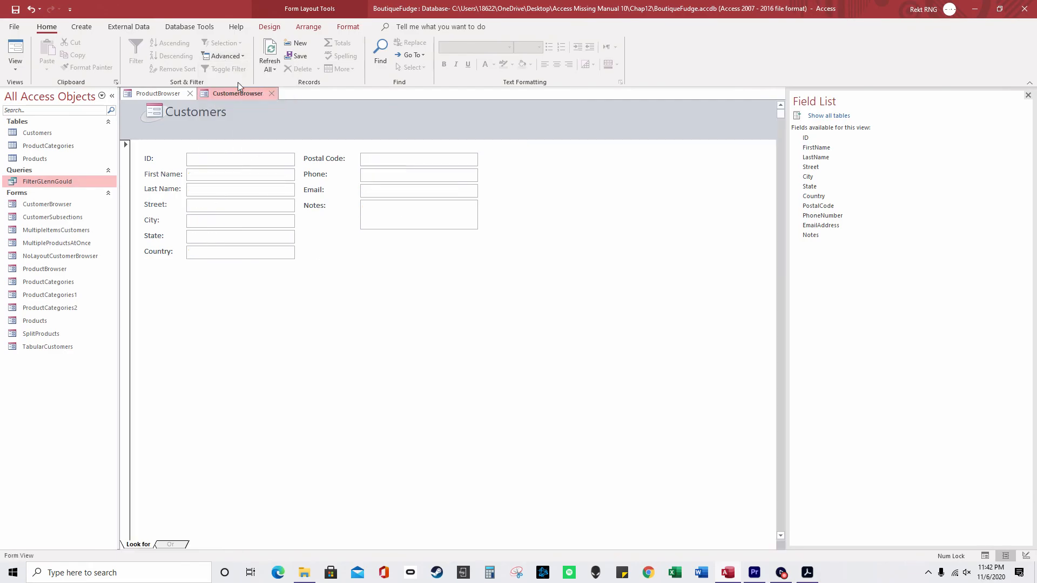
left_click(226, 56)
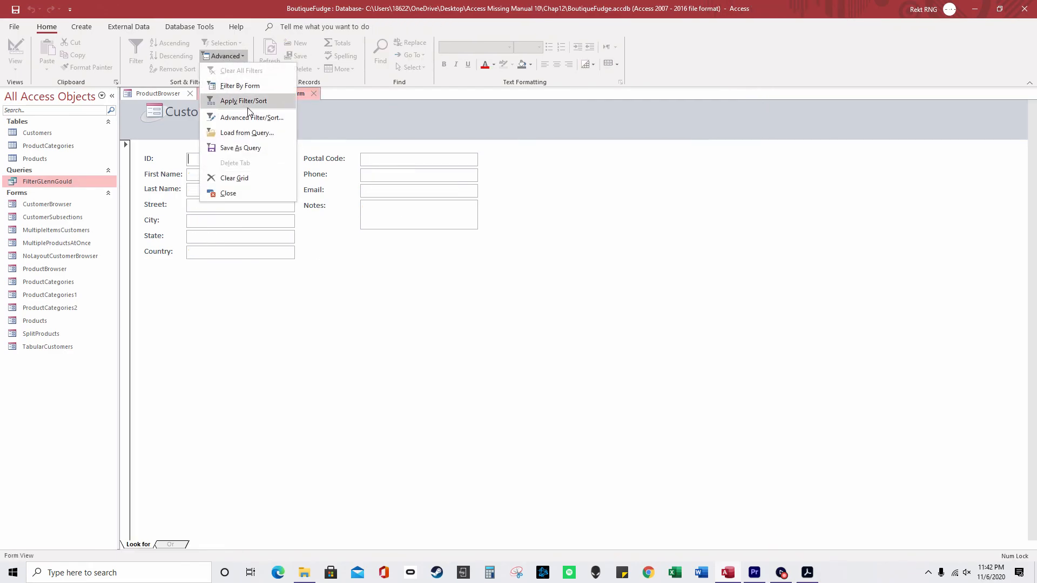
left_click(263, 132)
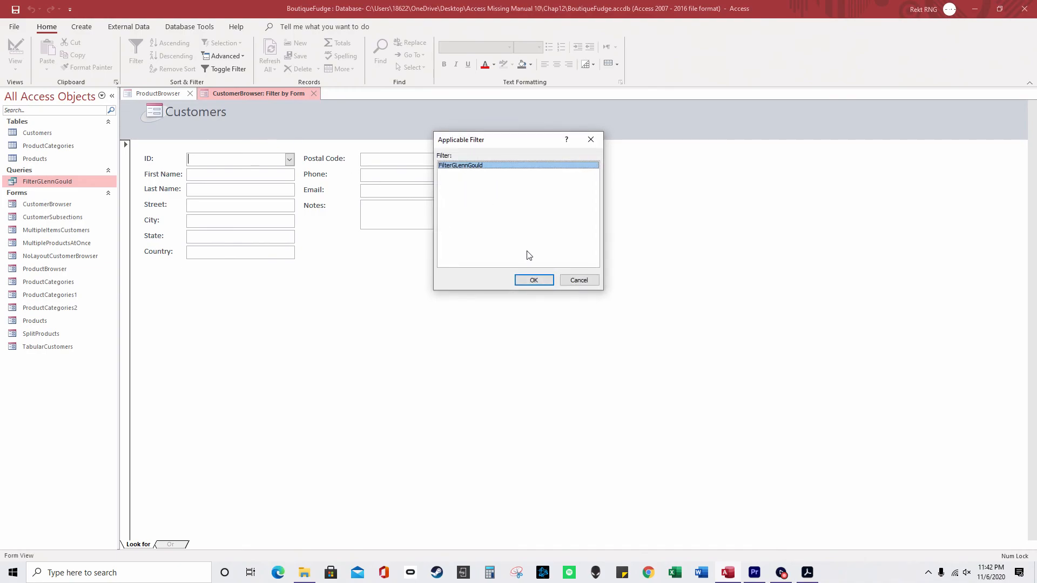
left_click(531, 280)
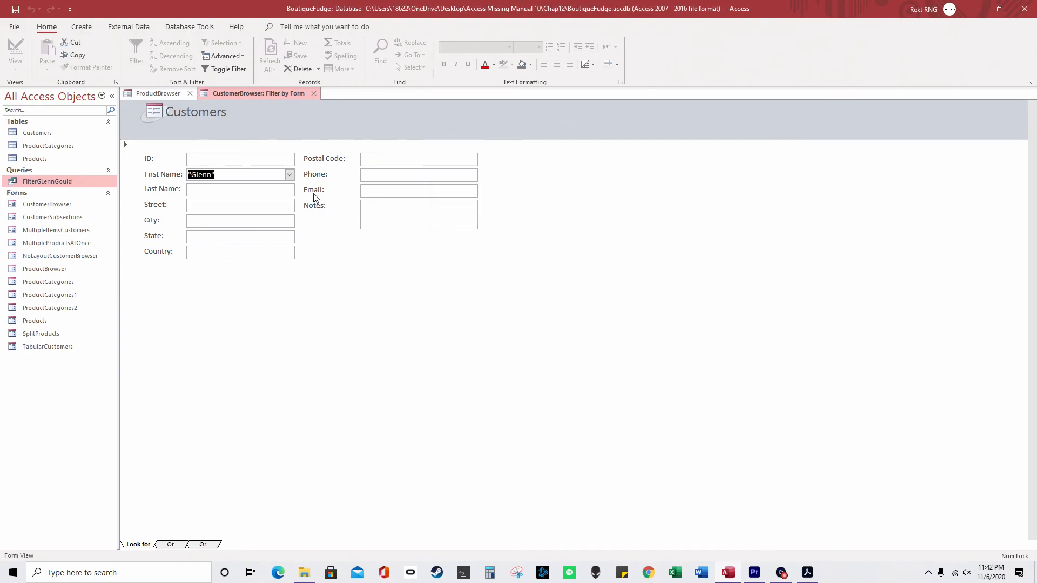
Apply the loaded filter to the customer records and toggle it off.
right_click(346, 289)
left_click(404, 297)
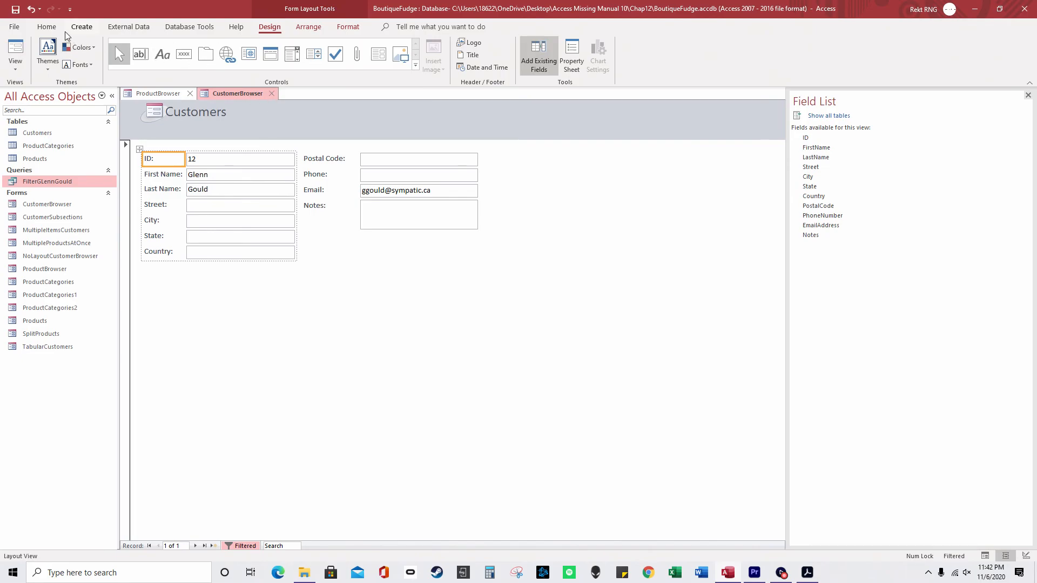
left_click(46, 26)
left_click(226, 69)
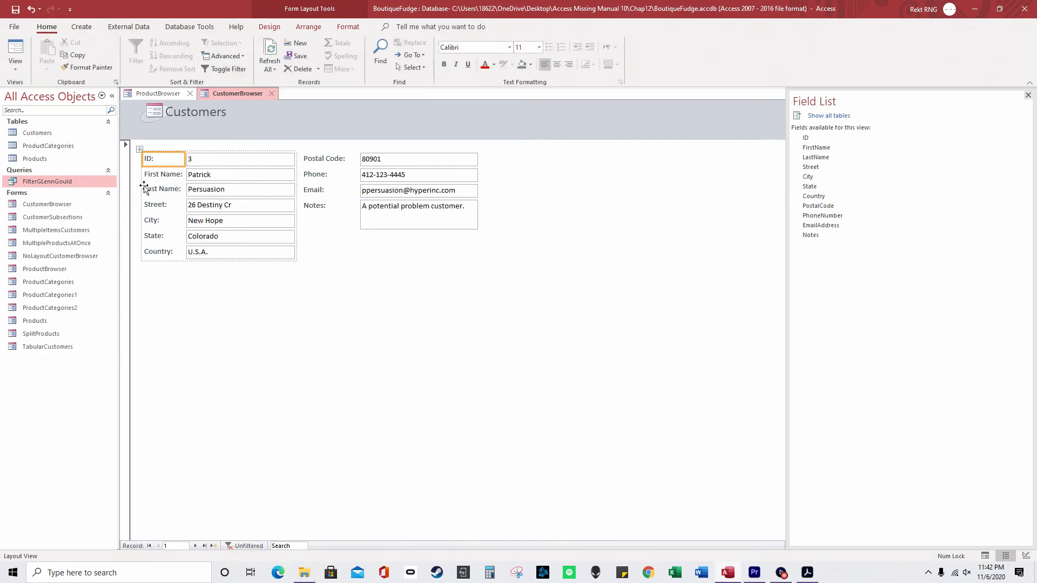
Start Filter By Form on the CustomerBrowser form and load its criteria from the saved filter query.
left_click(219, 57)
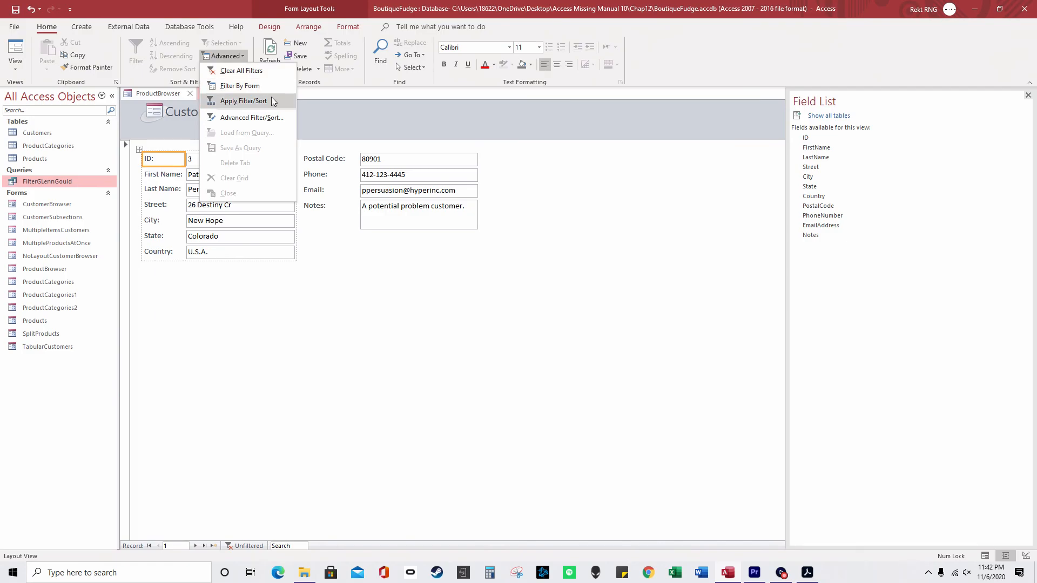
right_click(331, 251)
left_click(220, 56)
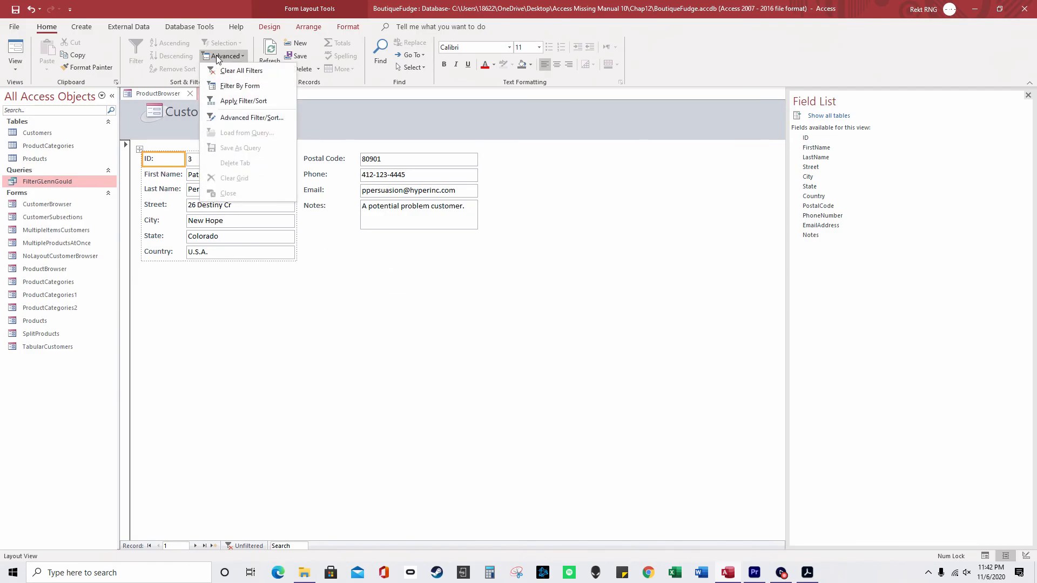
left_click(260, 88)
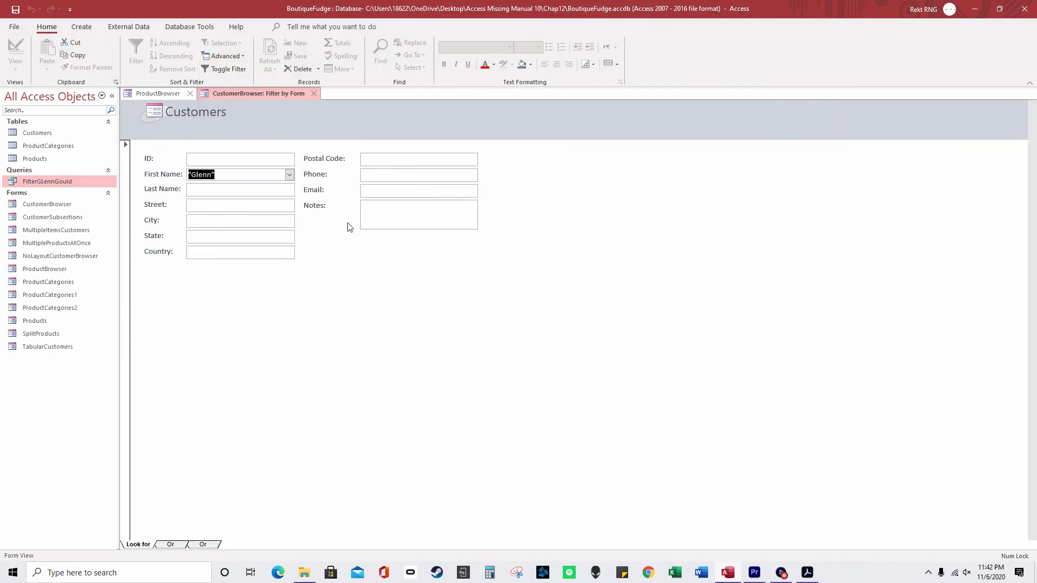
right_click(262, 96)
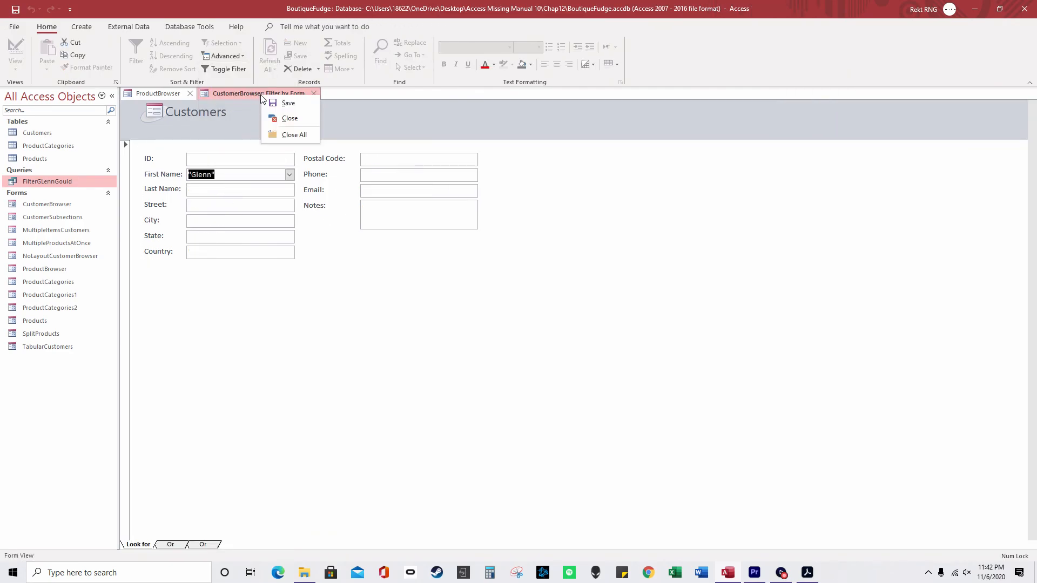
right_click(335, 287)
left_click(390, 348)
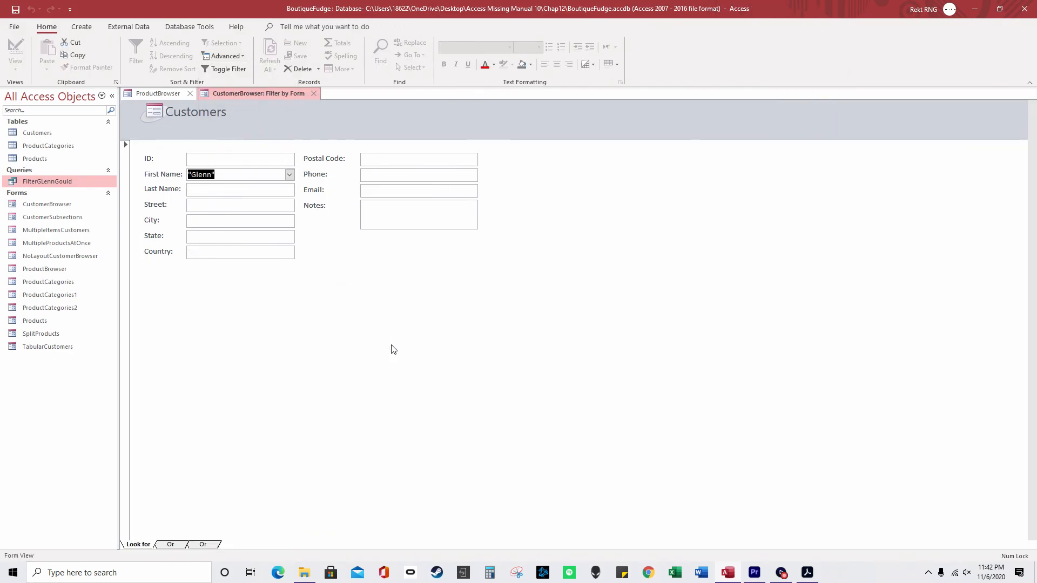
left_click(533, 282)
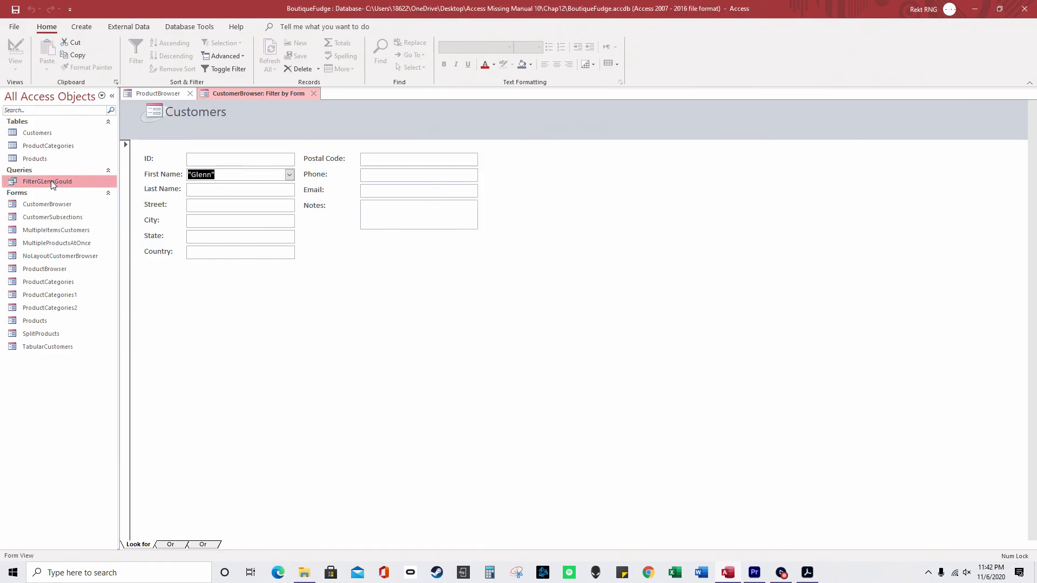
Apply the loaded filter to the CustomerBrowser records and toggle it off.
right_click(333, 260)
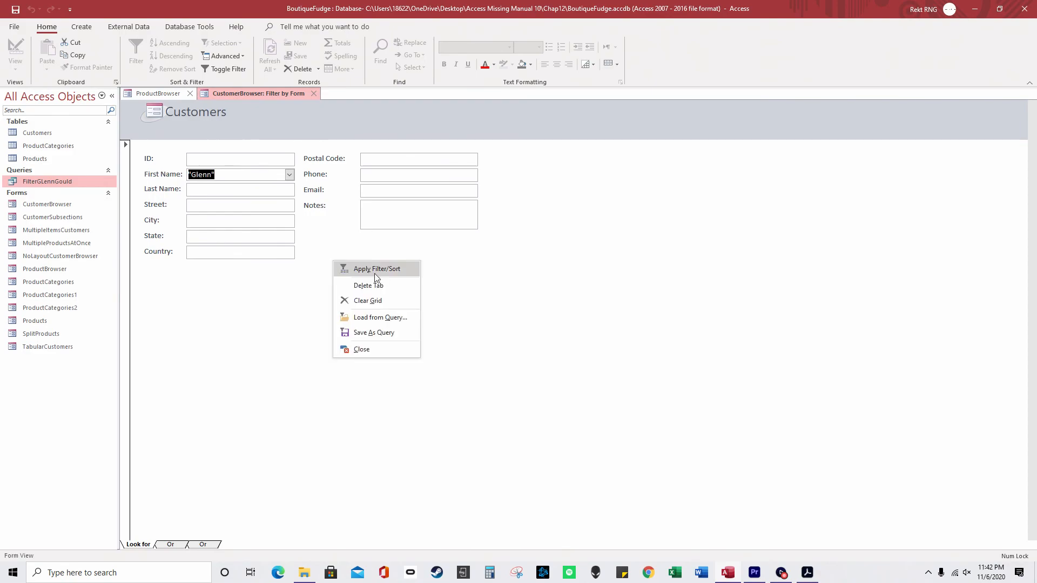
left_click(388, 277)
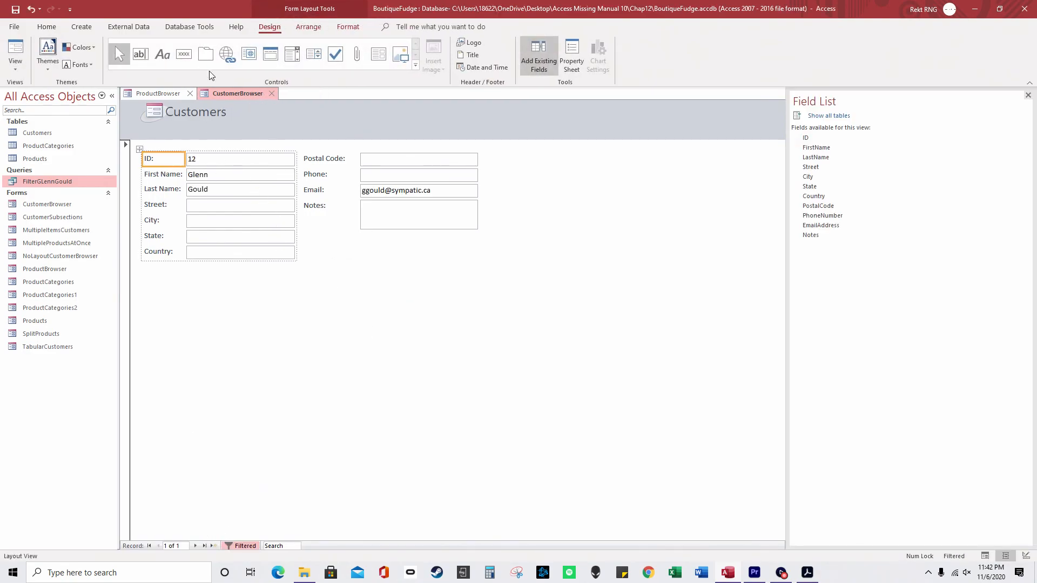
left_click(46, 27)
left_click(227, 69)
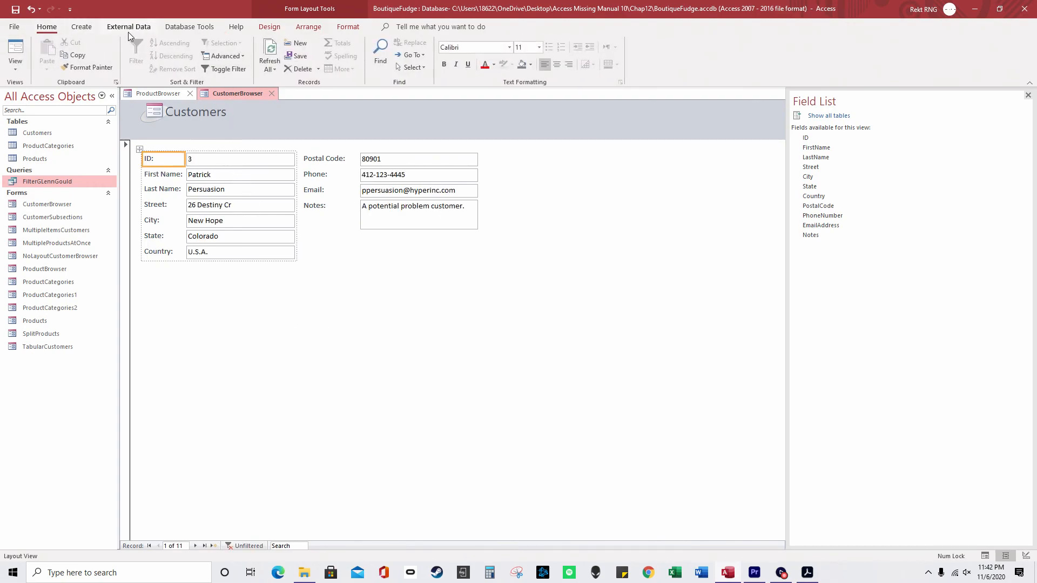
Reapply the current filter to the CustomerBrowser records with Apply Filter/Sort.
left_click(224, 56)
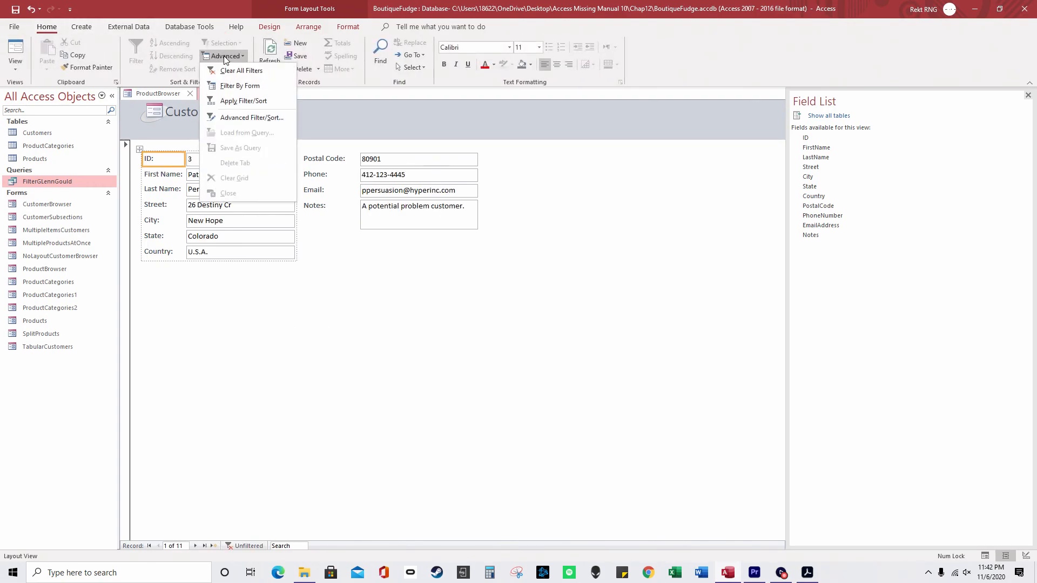
left_click(278, 119)
left_click(371, 93)
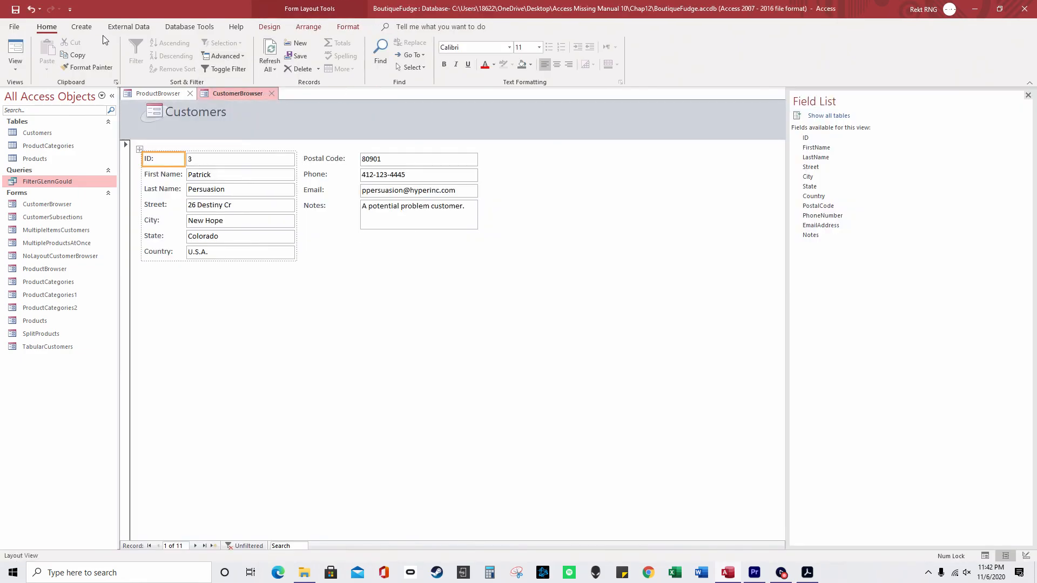
left_click(223, 56)
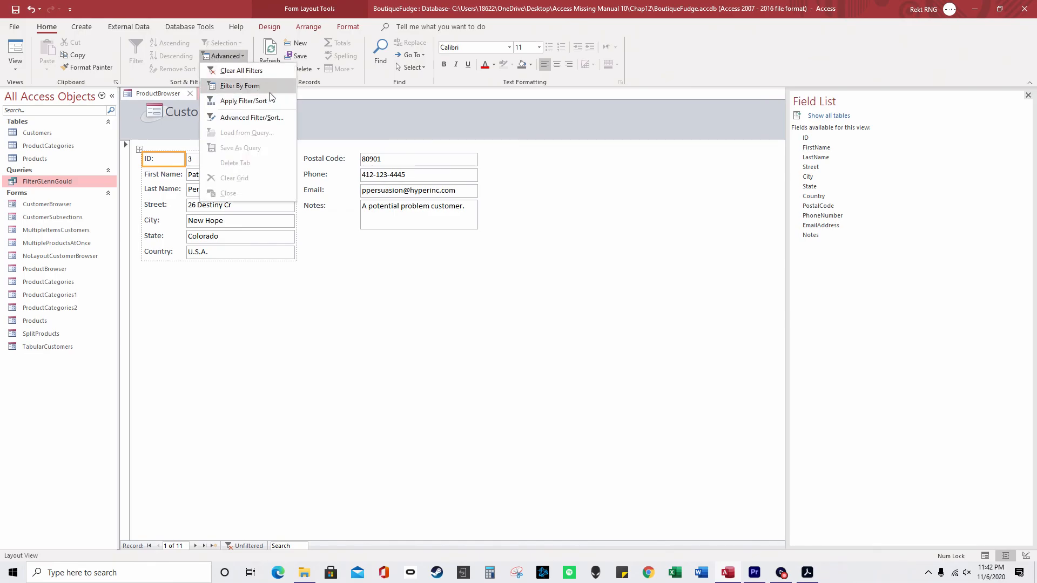
left_click(276, 102)
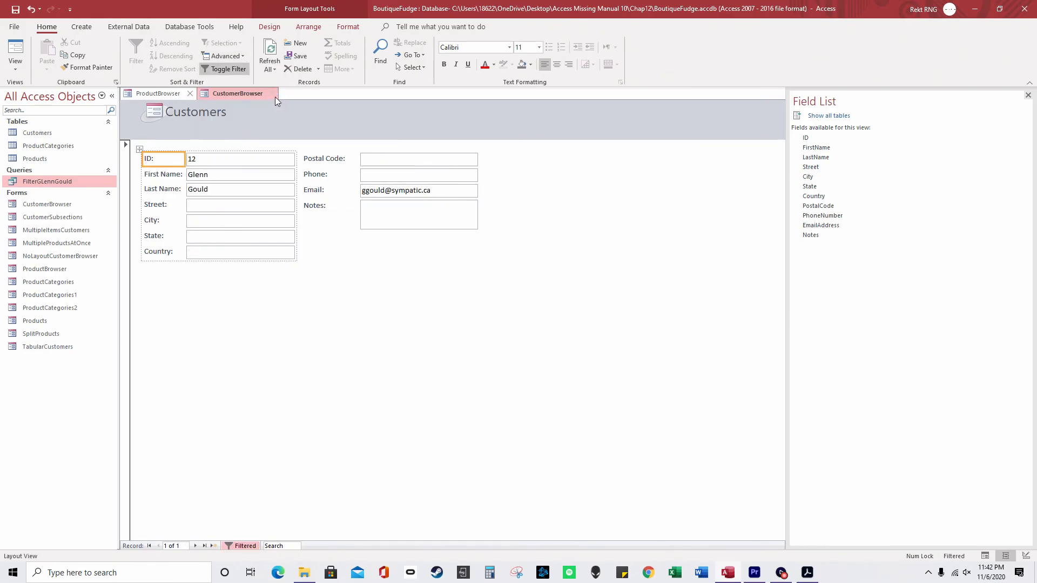
Clear all filters from CustomerBrowser and load the saved query's criteria into a blank Filter By Form grid.
left_click(223, 57)
left_click(226, 71)
left_click(224, 56)
left_click(261, 87)
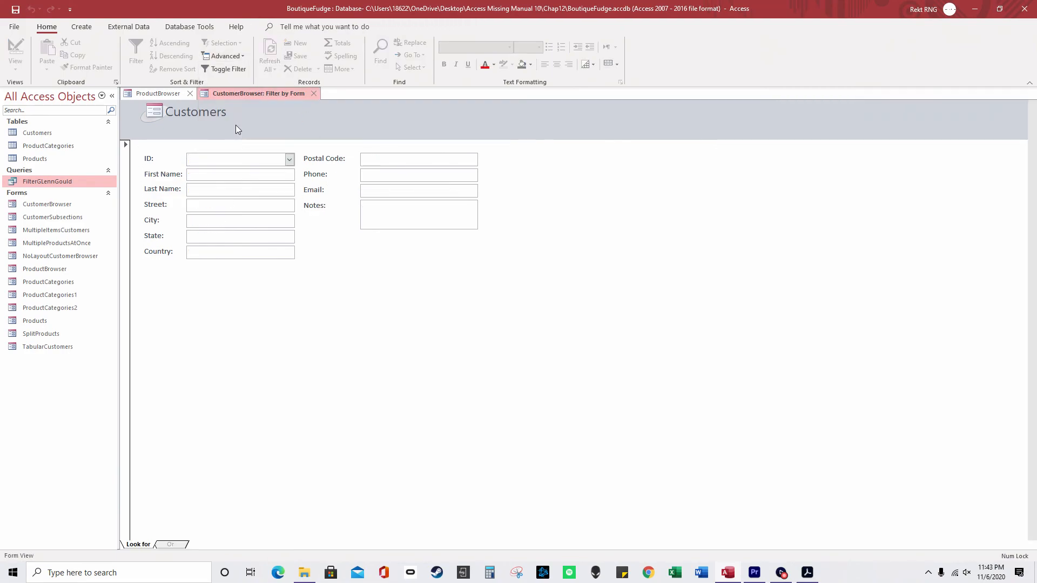
right_click(377, 291)
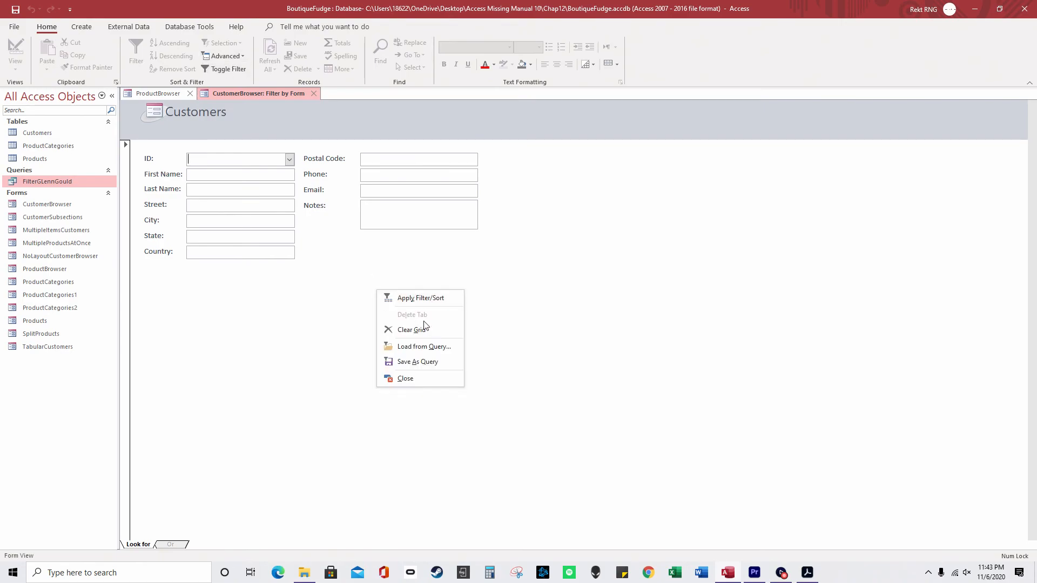
left_click(439, 351)
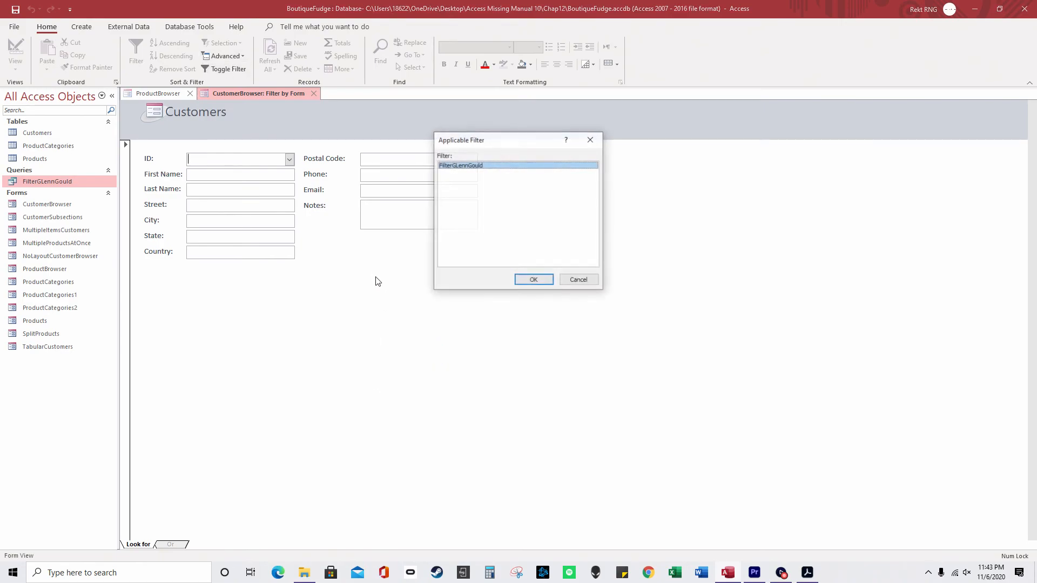
left_click(532, 281)
Apply the criteria loaded from the saved query to CustomerBrowser and switch the filter back off.
right_click(331, 274)
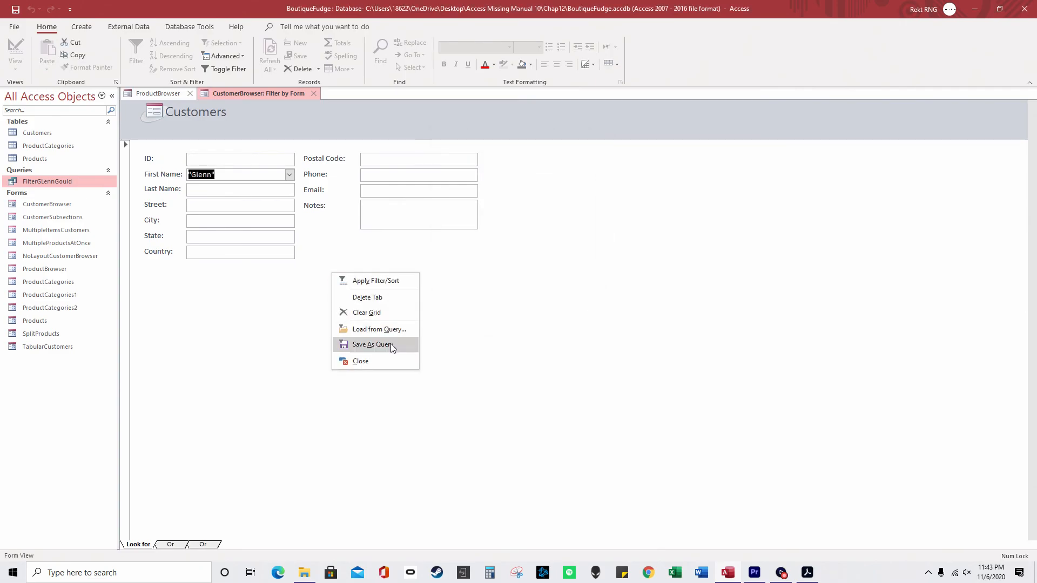
left_click(391, 285)
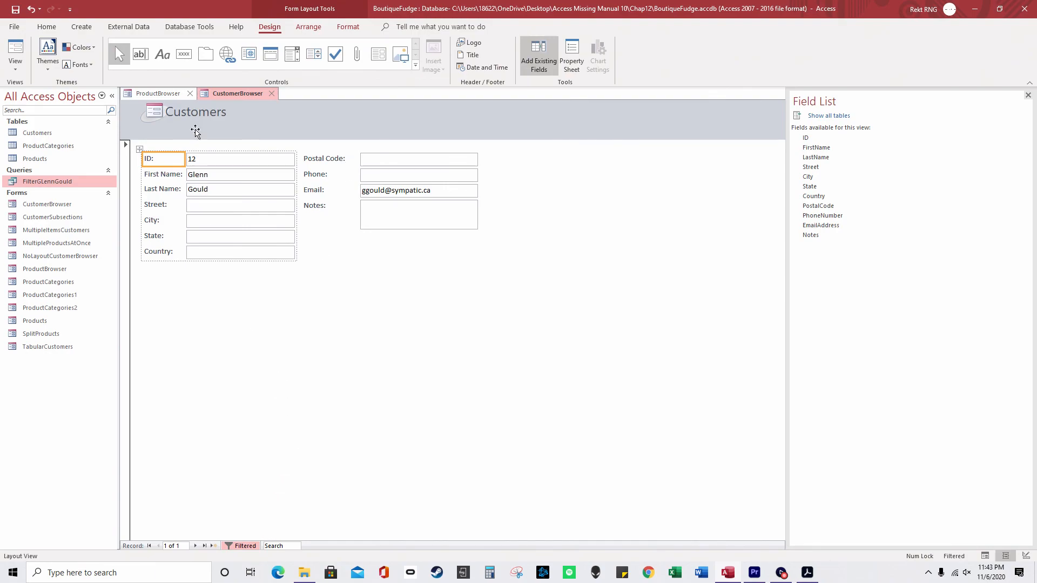
left_click(46, 27)
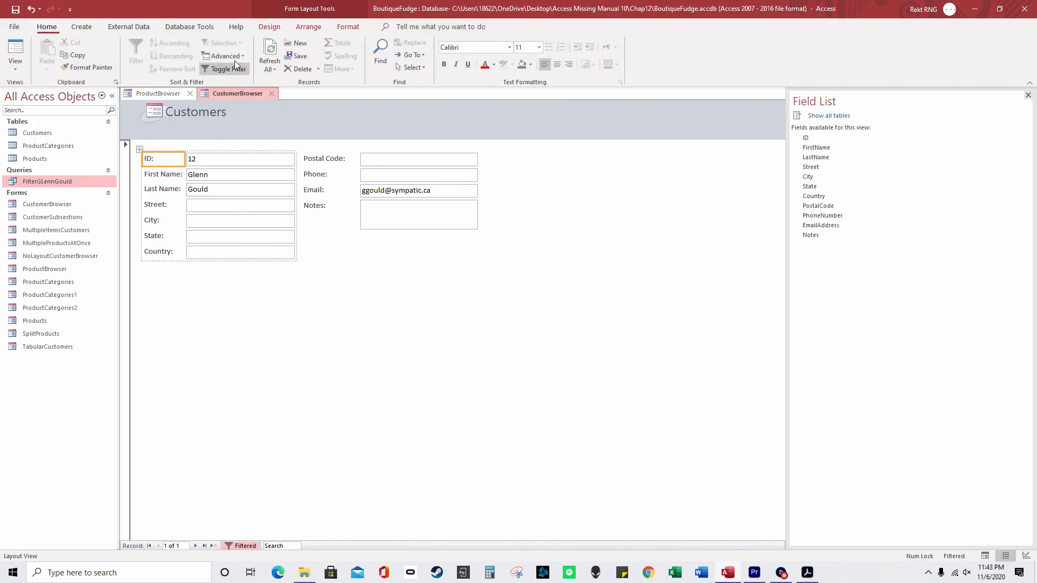
left_click(234, 68)
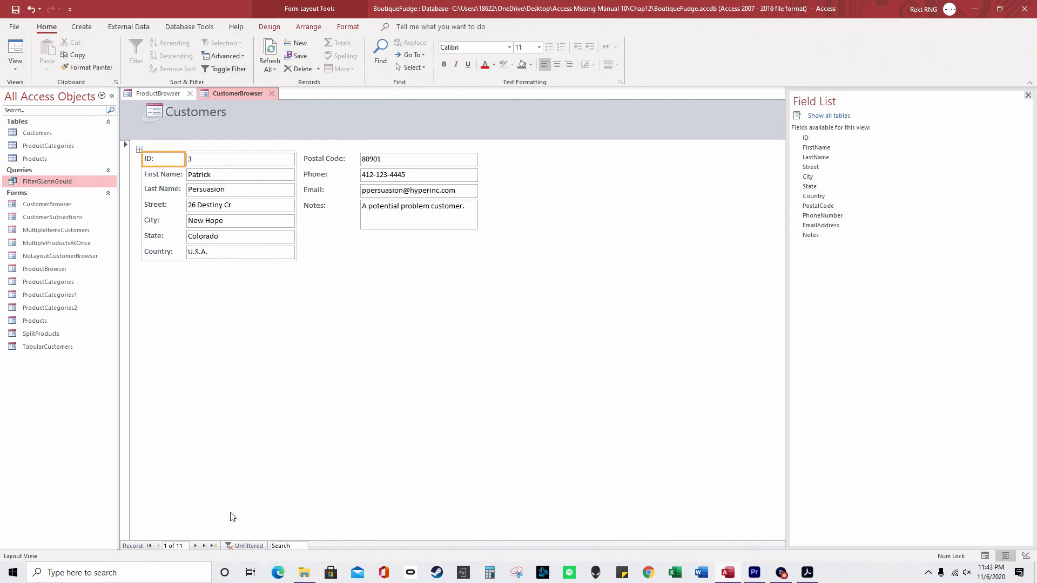
Reopen Filter By Form on CustomerBrowser and examine the criteria on its Look for and Or pages.
right_click(347, 256)
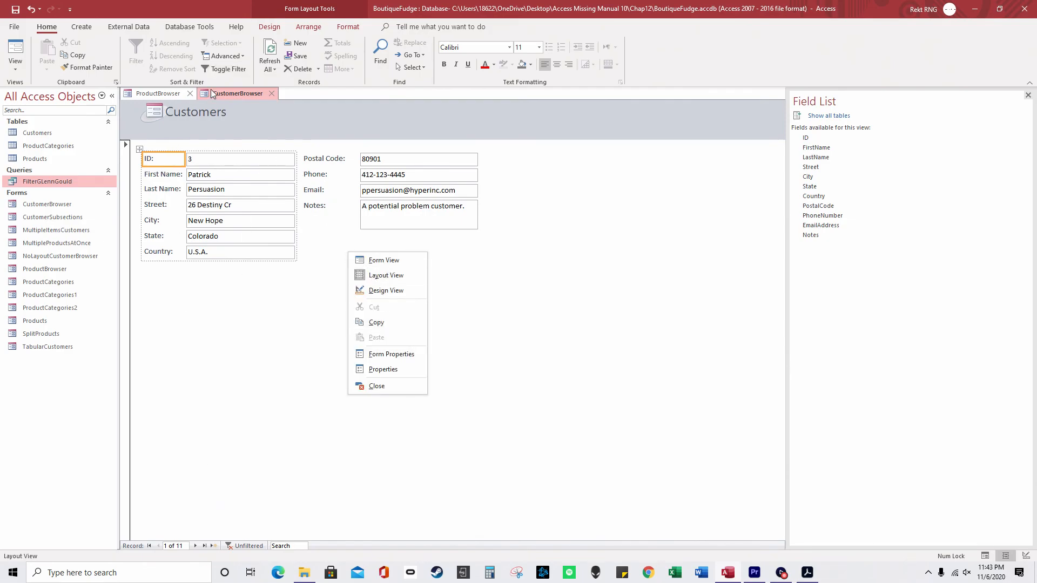
left_click(203, 56)
left_click(203, 55)
left_click(245, 86)
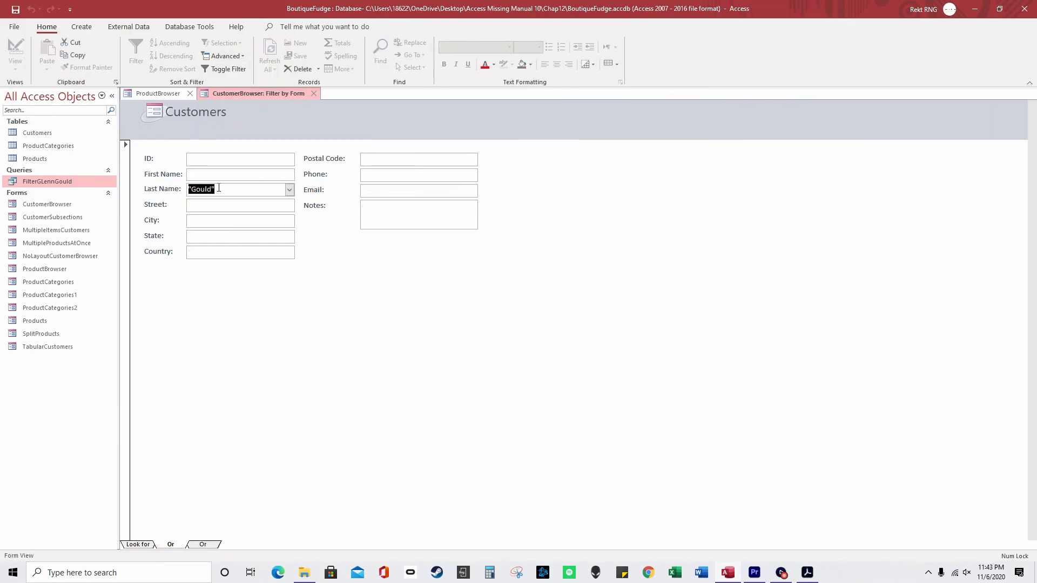
left_click(144, 545)
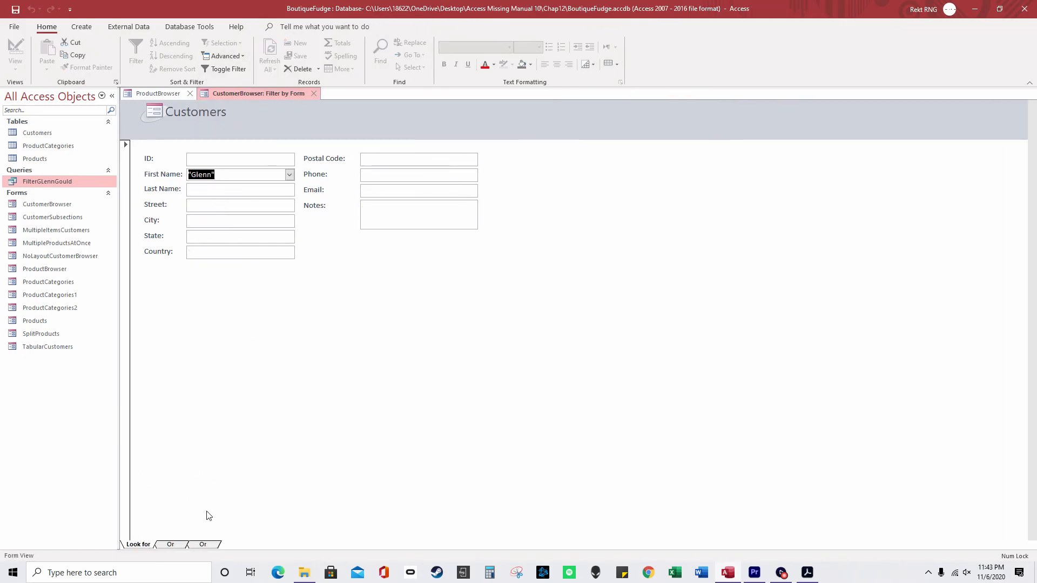
left_click(170, 545)
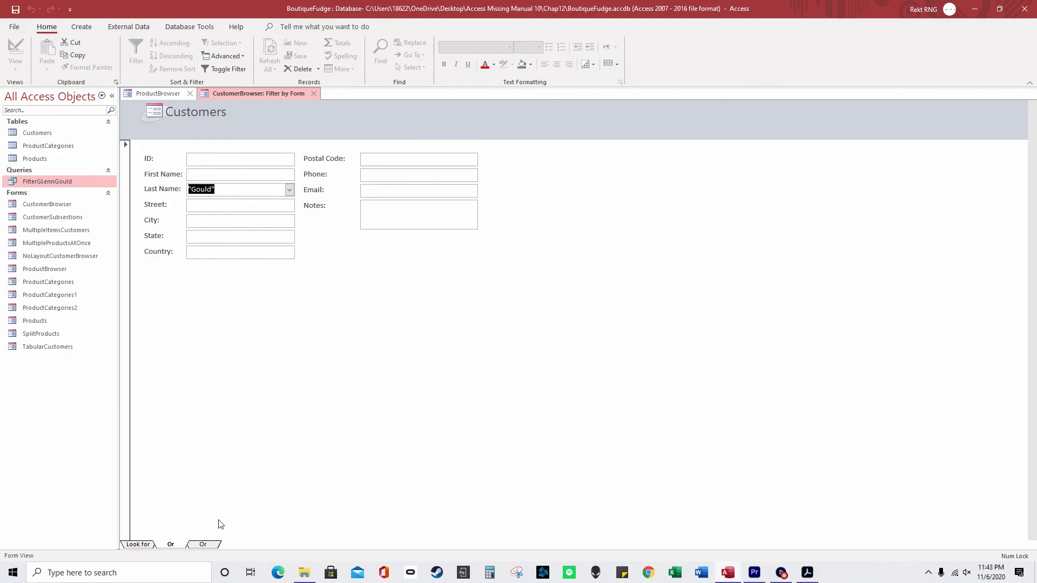
left_click(212, 545)
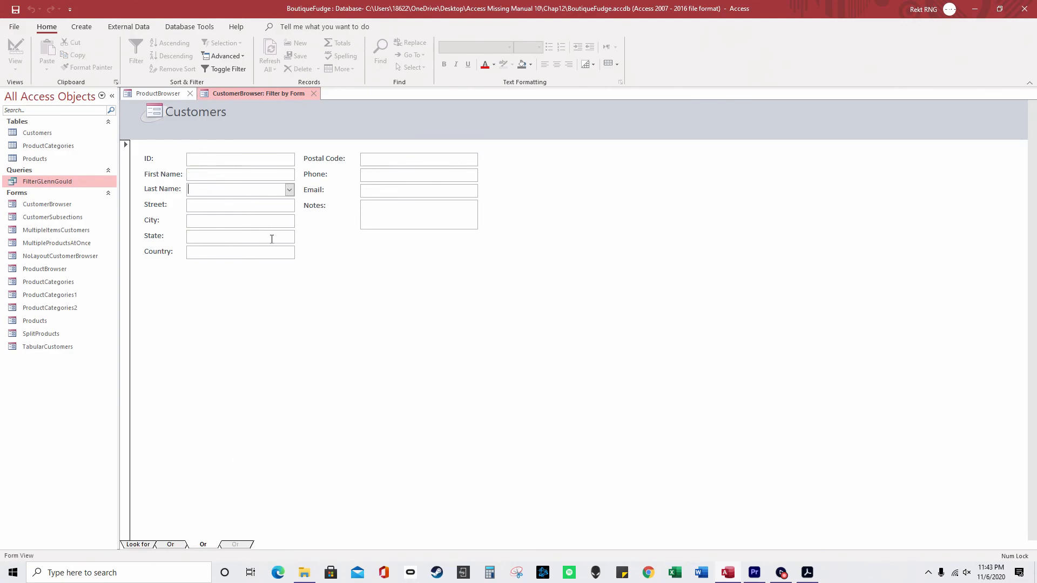
left_click(160, 546)
left_click(148, 546)
Add the customer's last name as a second condition beside the first name on the Look for page.
left_click(220, 191)
left_click(289, 190)
left_click(286, 222)
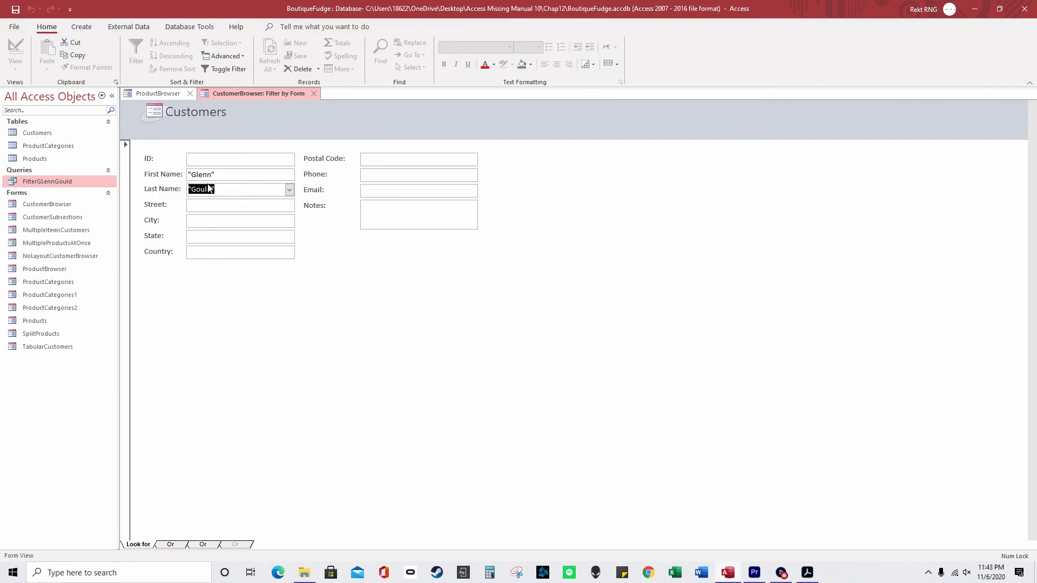
Switch from BoutiqueFudge to the Bobblehead database in the Chap12 folder and open its Dolls form in Layout View.
left_click(1023, 8)
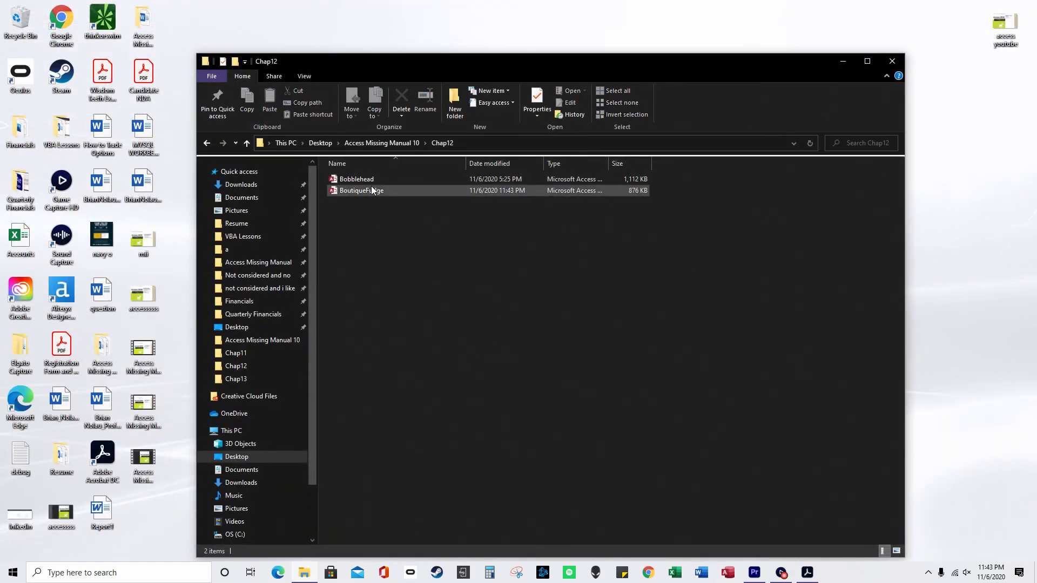
left_click(371, 182)
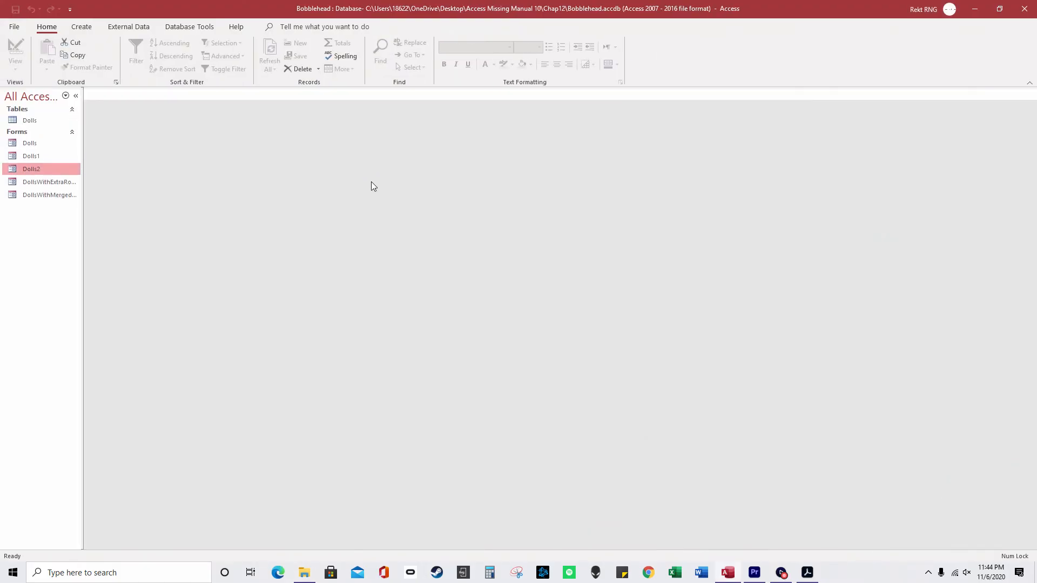
double_click(50, 144)
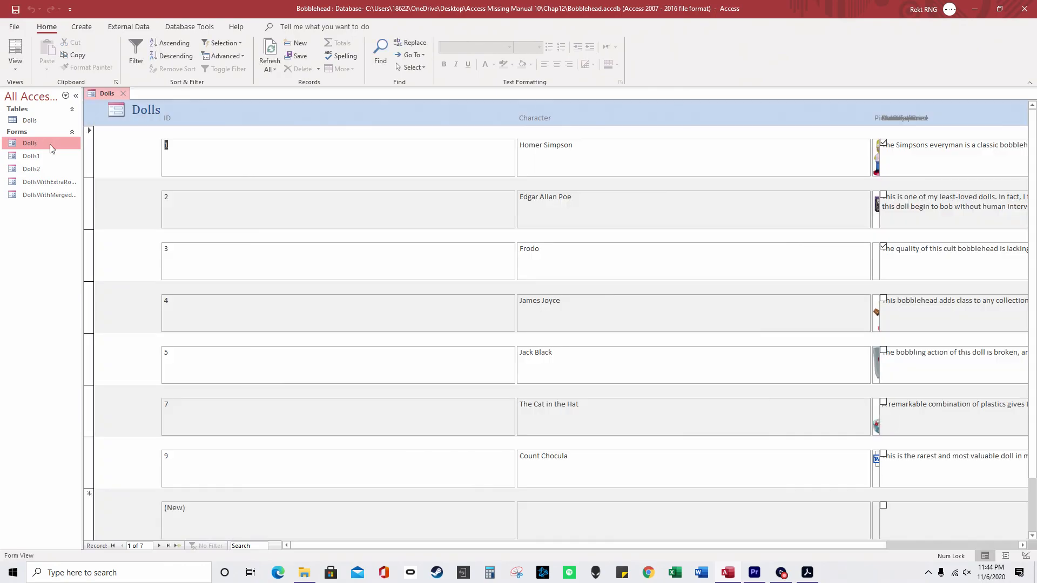
left_click(283, 142)
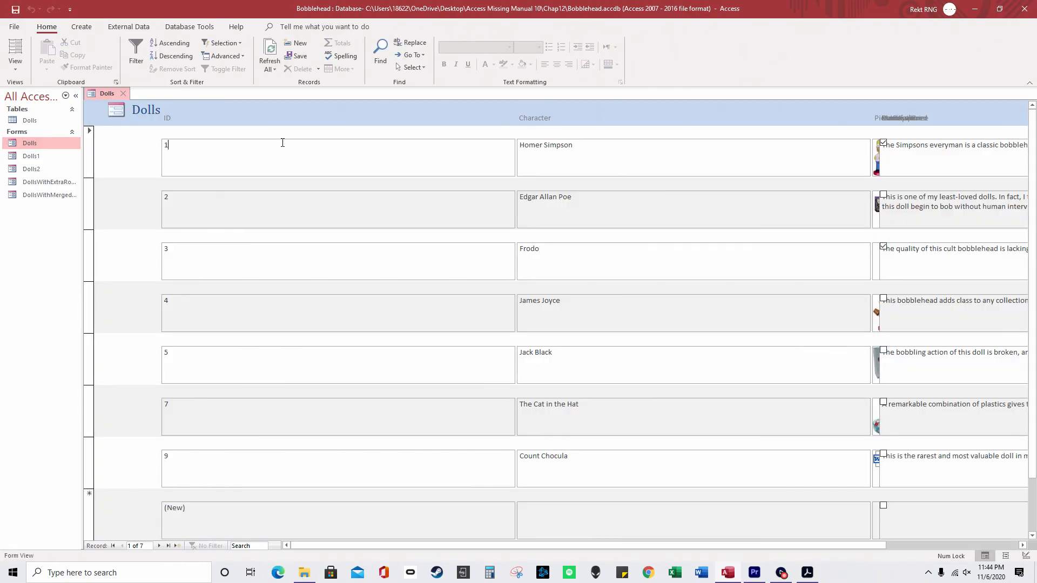
right_click(108, 93)
left_click(157, 167)
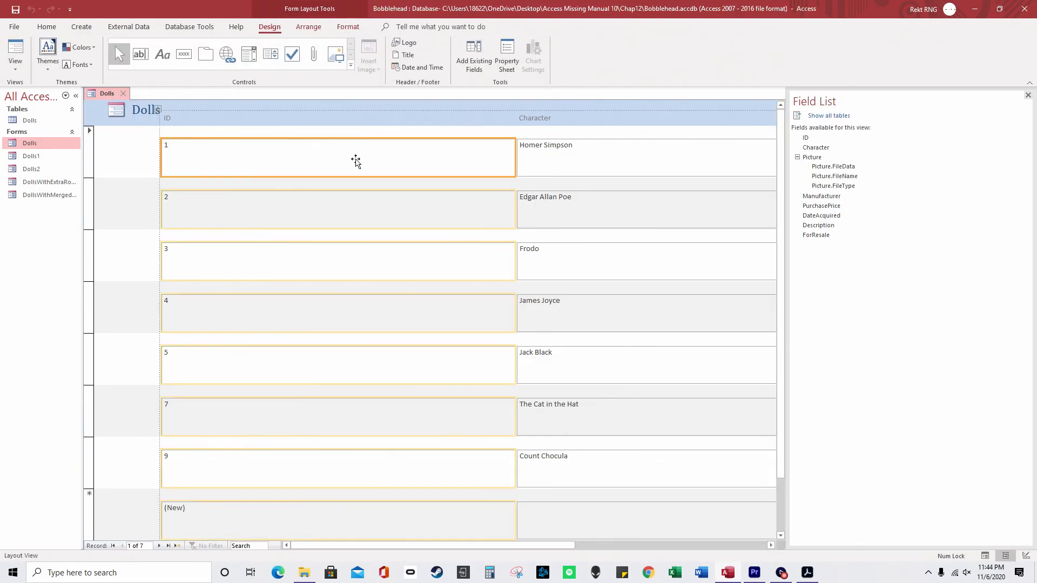
Narrow the ID, Character and Picture columns of the Dolls form to roughly fit their contents.
left_click_drag(514, 157, 187, 163)
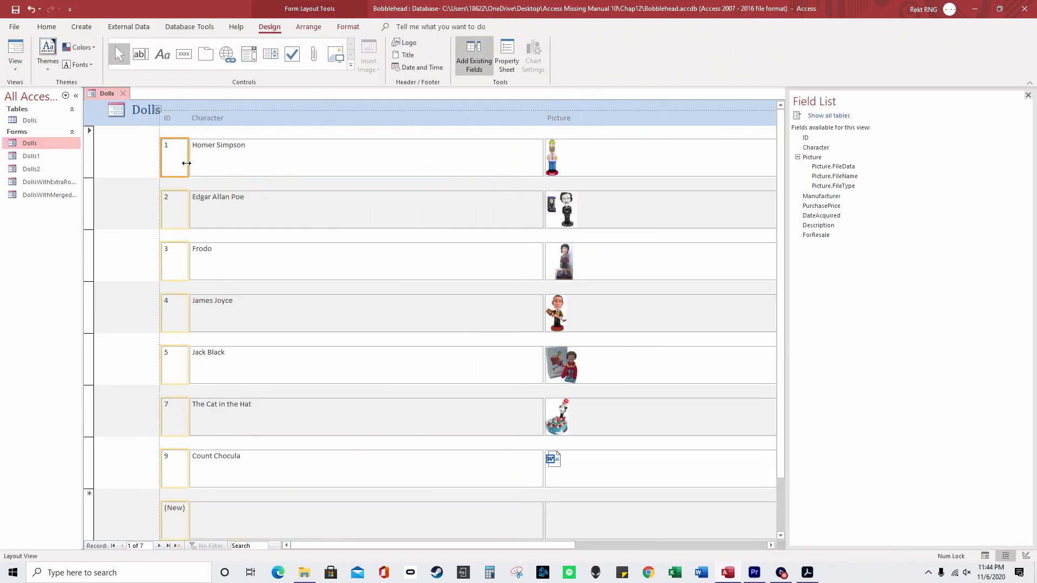
left_click(432, 154)
left_click_drag(503, 155, 249, 155)
left_click(457, 162)
left_click_drag(613, 155, 329, 152)
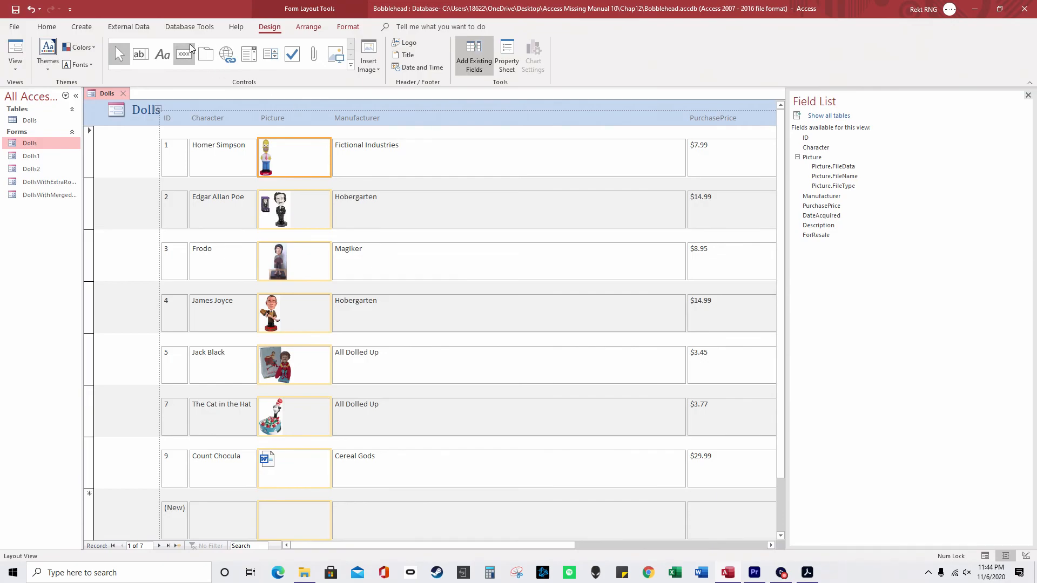
Insert an empty layout column to the left of the Picture column in the Dolls form.
left_click(312, 30)
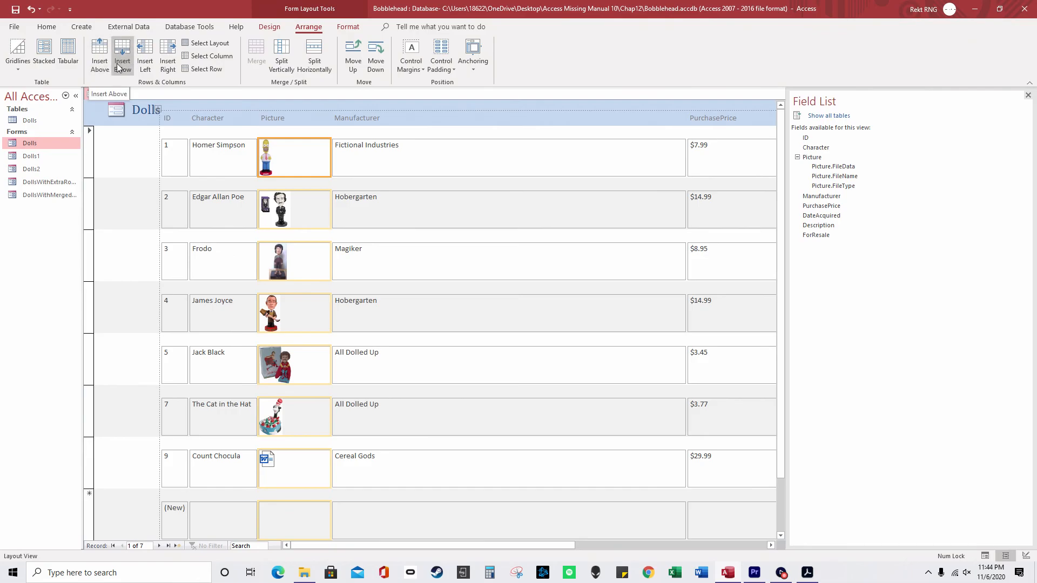
left_click(153, 64)
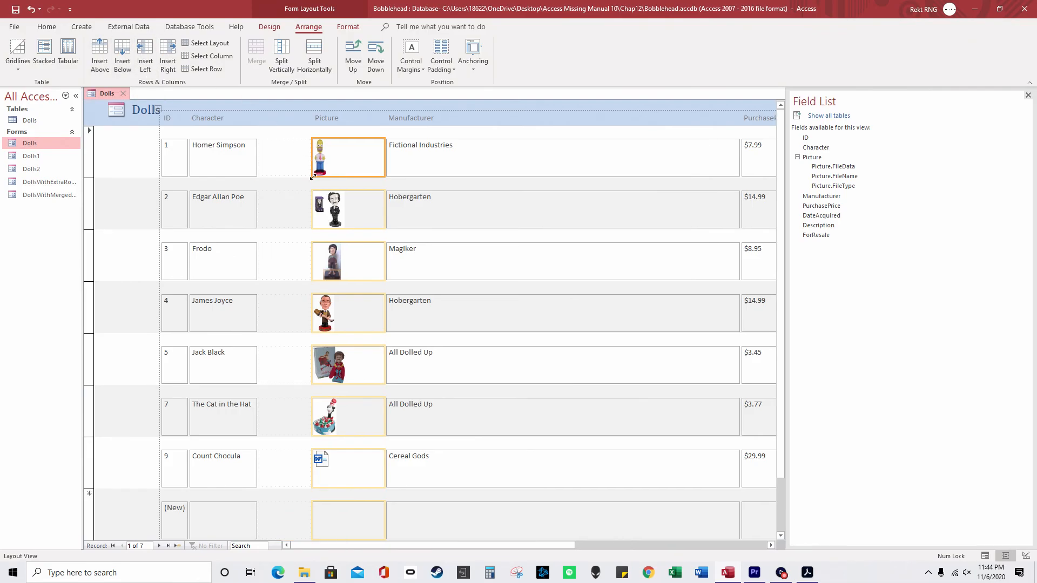
Insert another empty layout column between Character and Picture in the Dolls form, and split the Character cell horizontally.
left_click(167, 64)
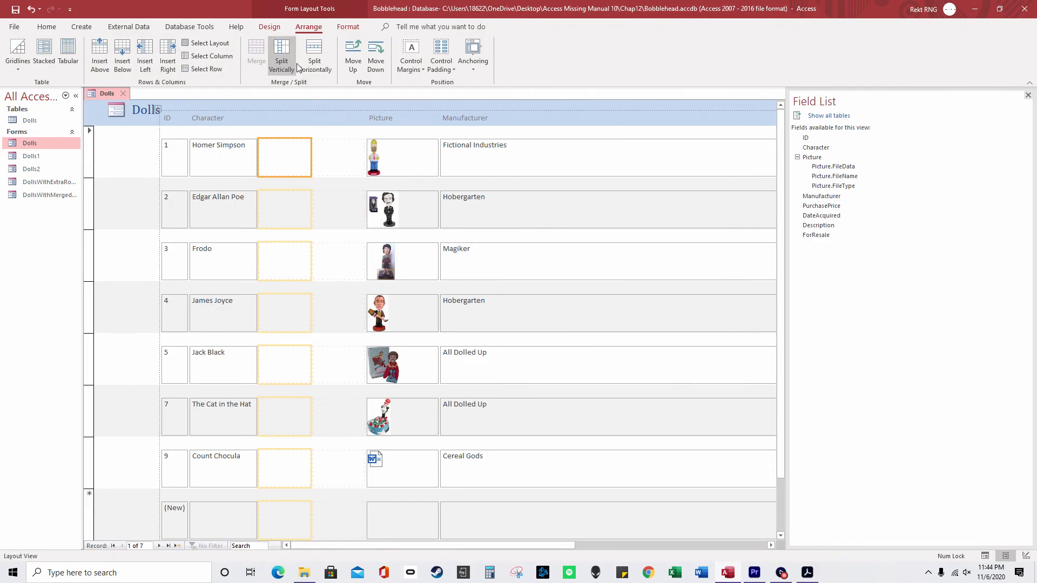
left_click(243, 142)
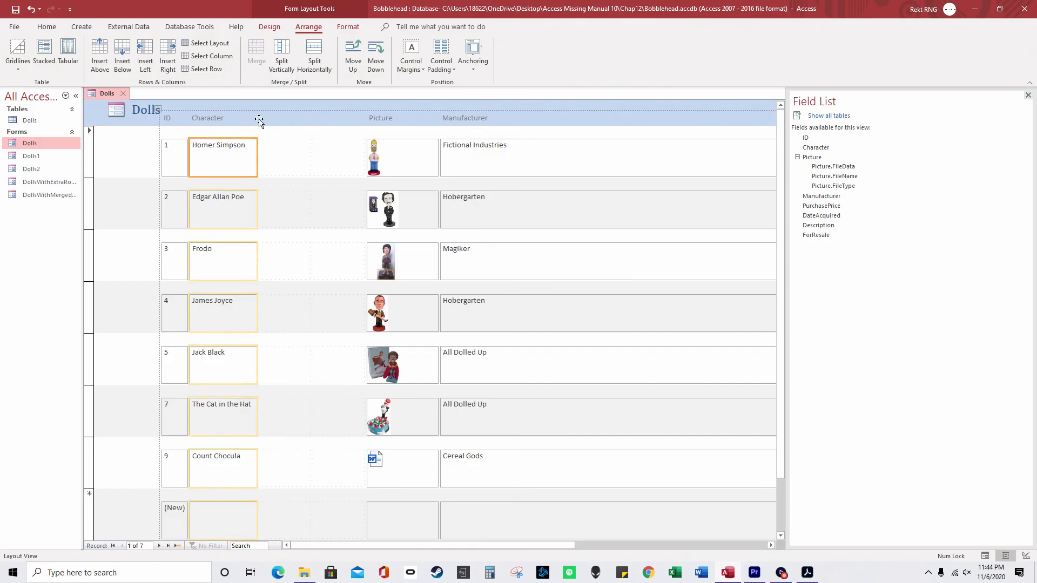
left_click(319, 61)
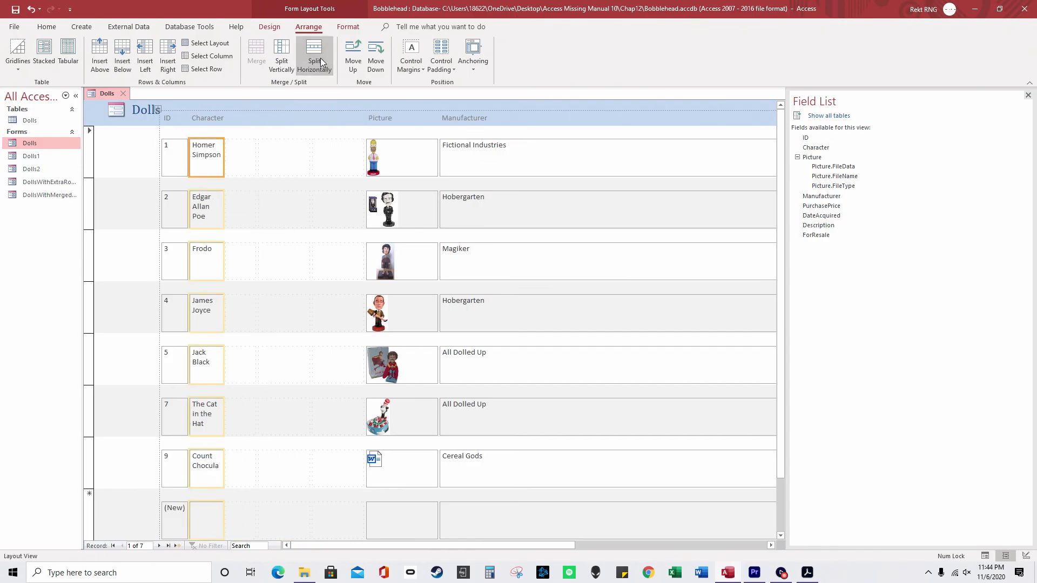
Merge the split Character cell with its empty neighbour, and move the Character field into the adjacent empty column.
left_click(240, 163)
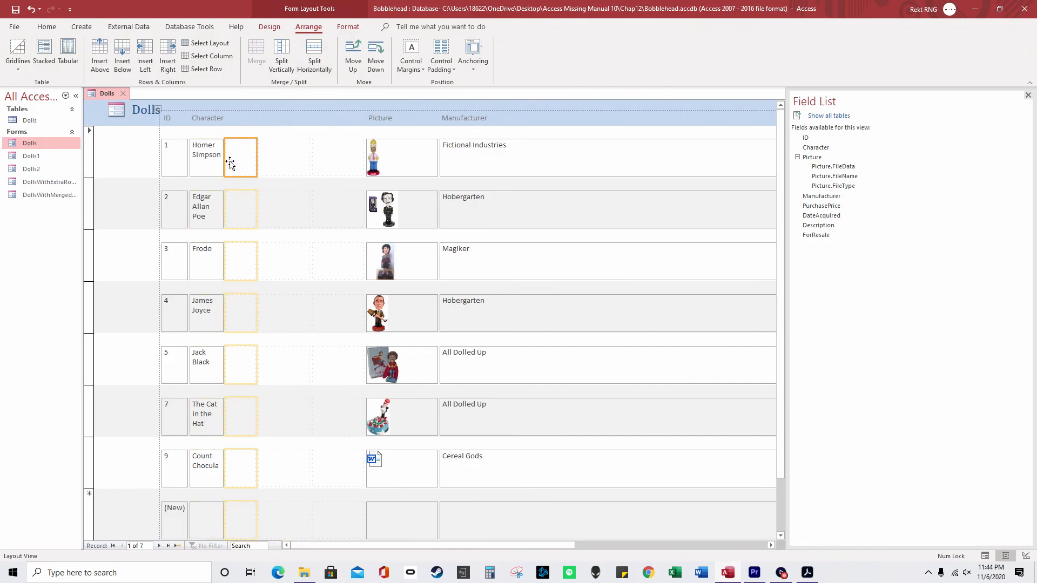
left_click(212, 161, "shift")
left_click(252, 62)
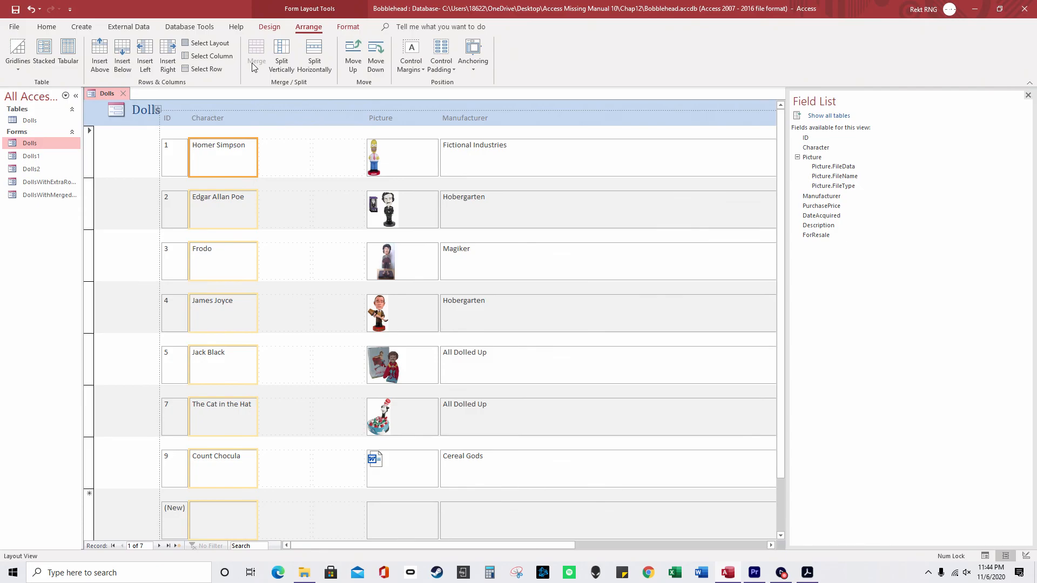
left_click_drag(207, 156, 273, 158)
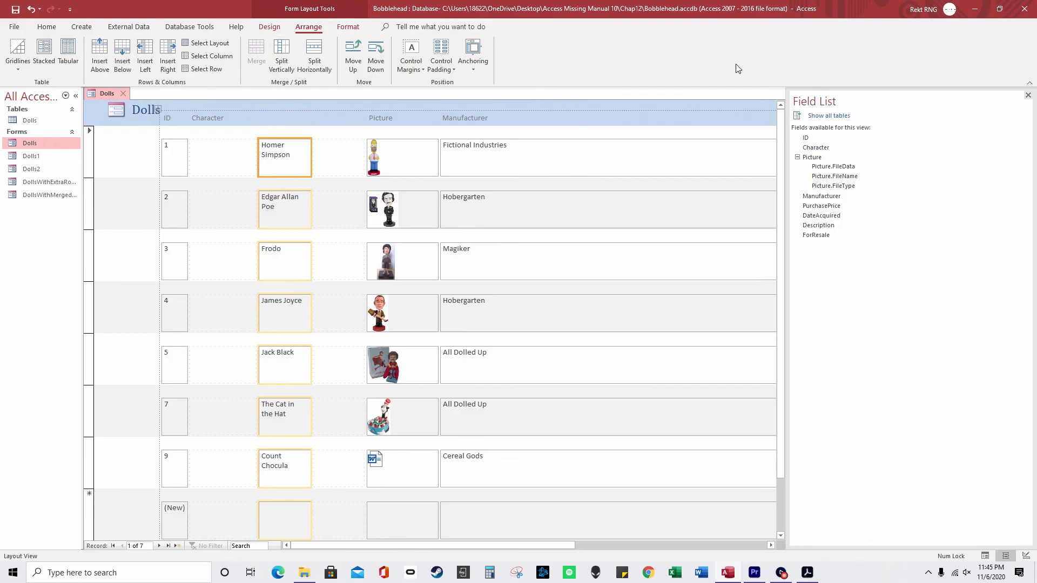
Close the field list and show the format properties of the whole Dolls form in the Property Sheet.
left_click(1028, 96)
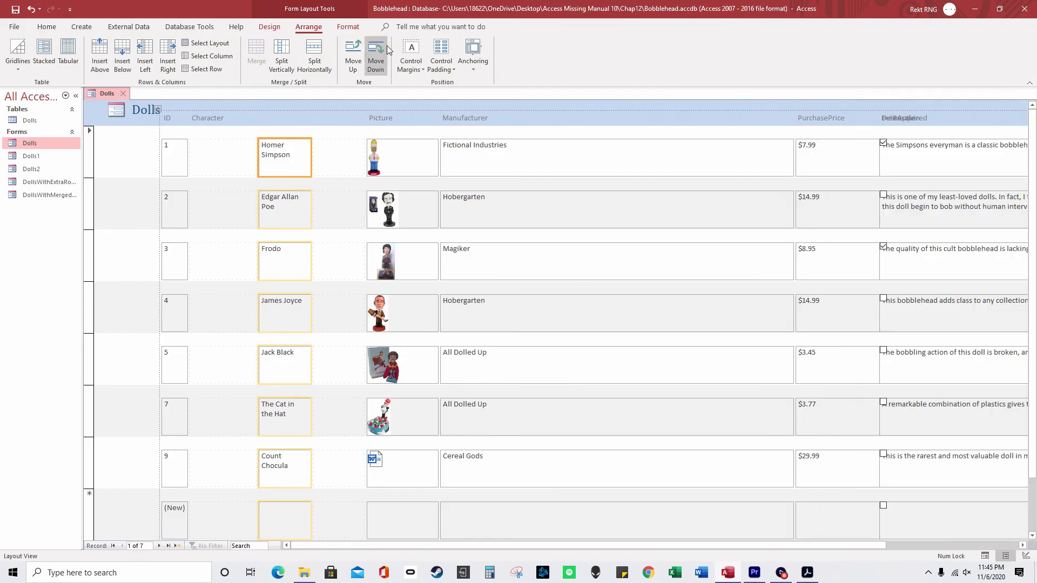
left_click(348, 27)
left_click(236, 27)
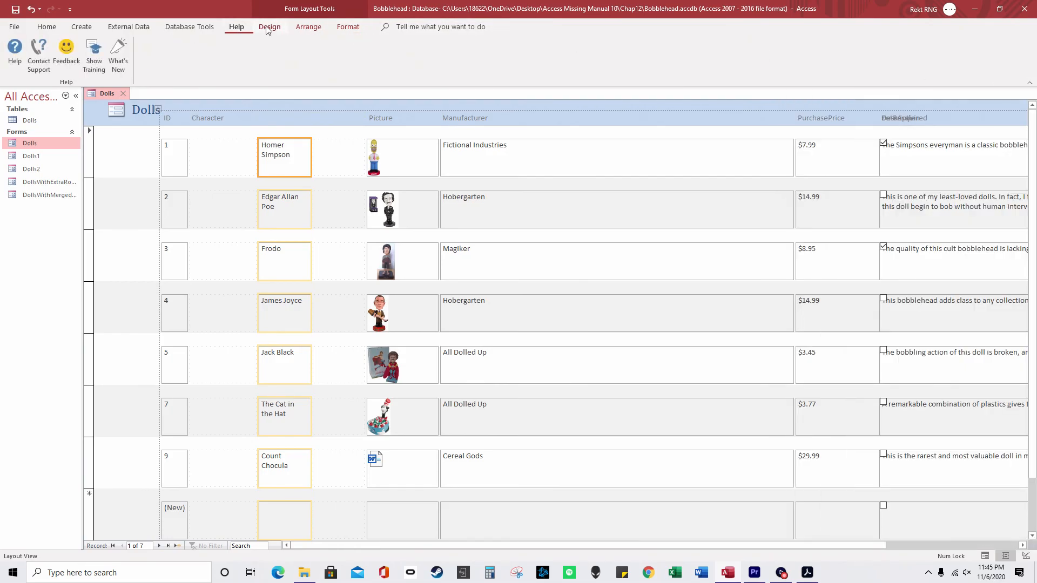
left_click(270, 27)
left_click(506, 57)
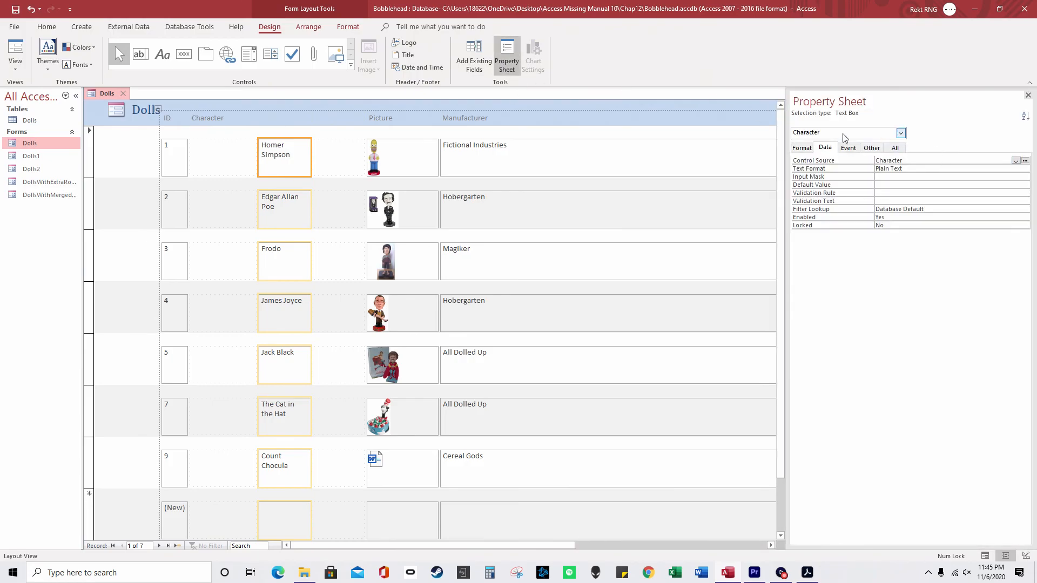
left_click(900, 132)
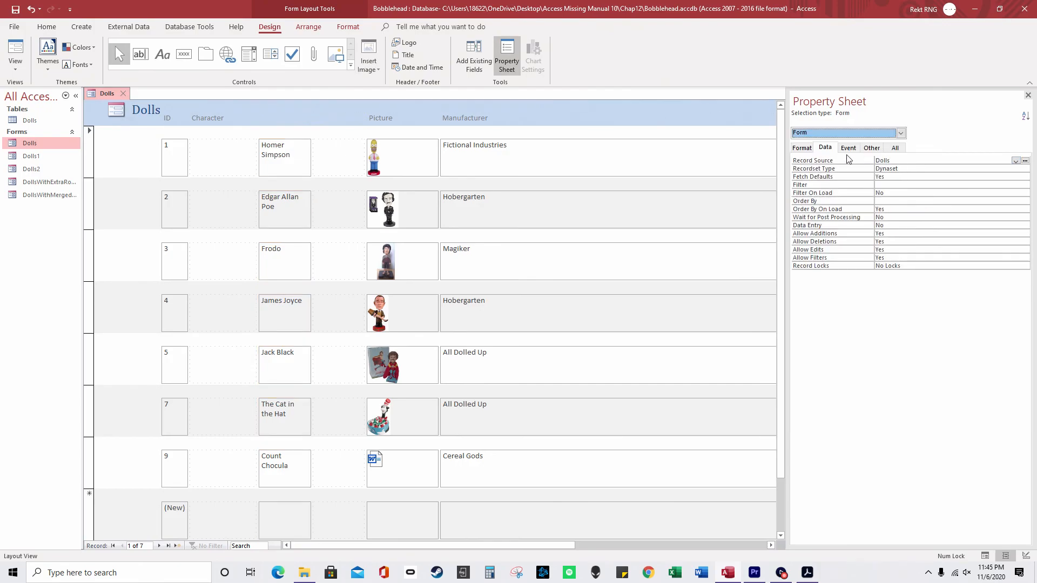
left_click(802, 147)
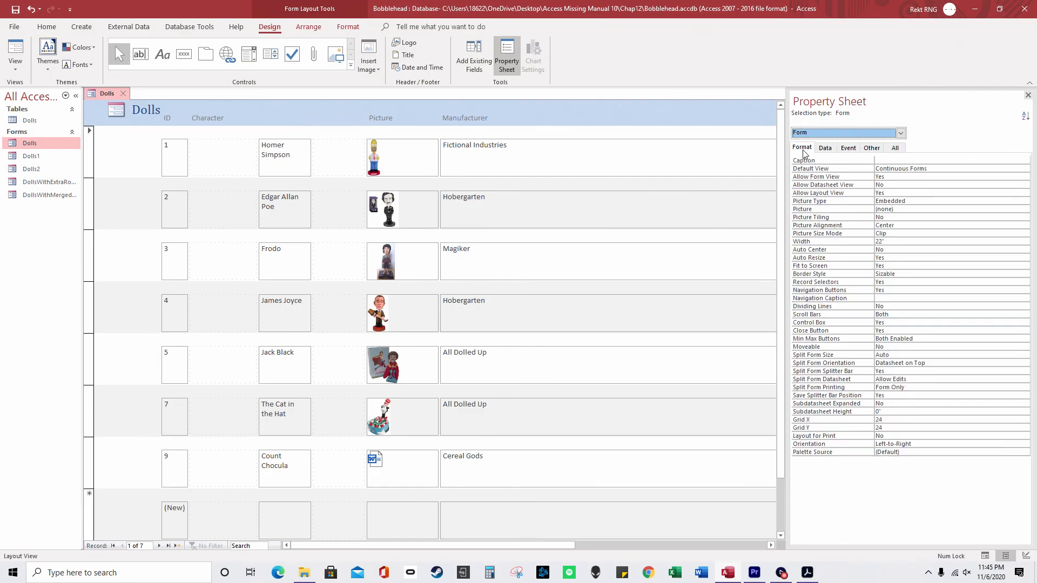
Choose Continuous Forms as the Default View of the Dolls form.
left_click(911, 169)
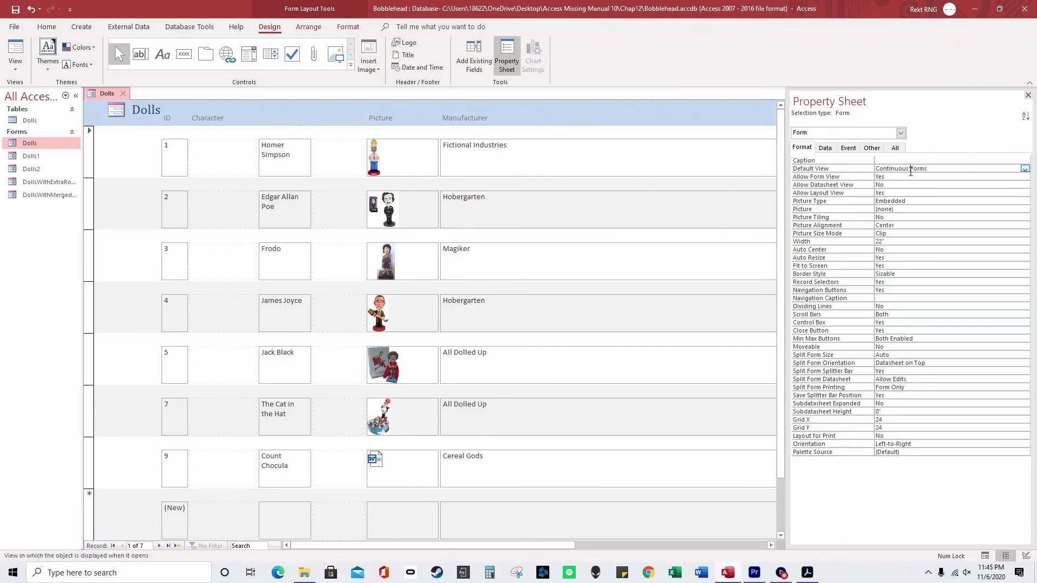
left_click(1025, 169)
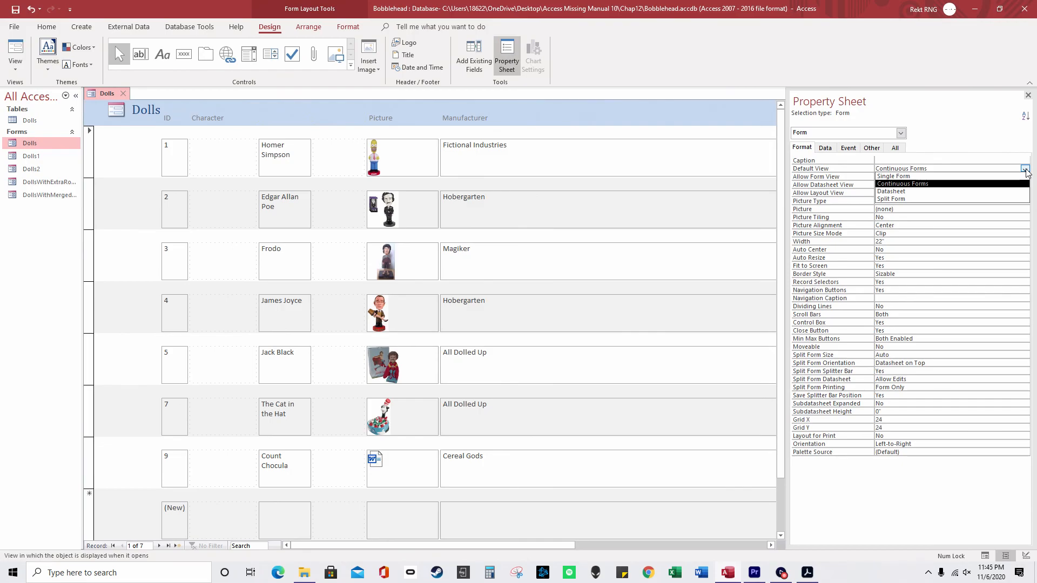
left_click(966, 185)
left_click(523, 317)
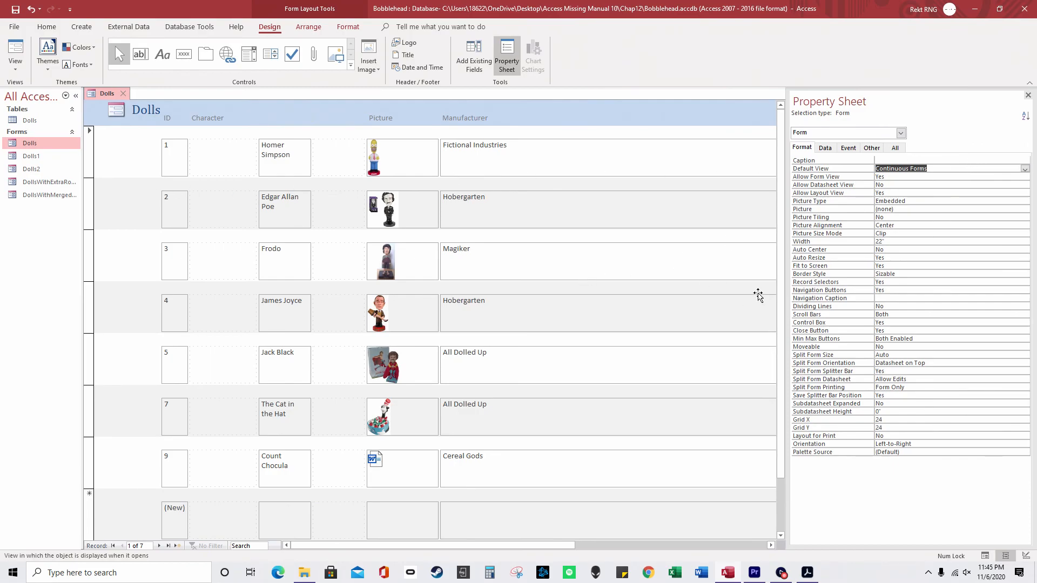
left_click_drag(781, 243, 781, 302)
left_click_drag(545, 545, 497, 490)
scroll(486, 432, "up", 1)
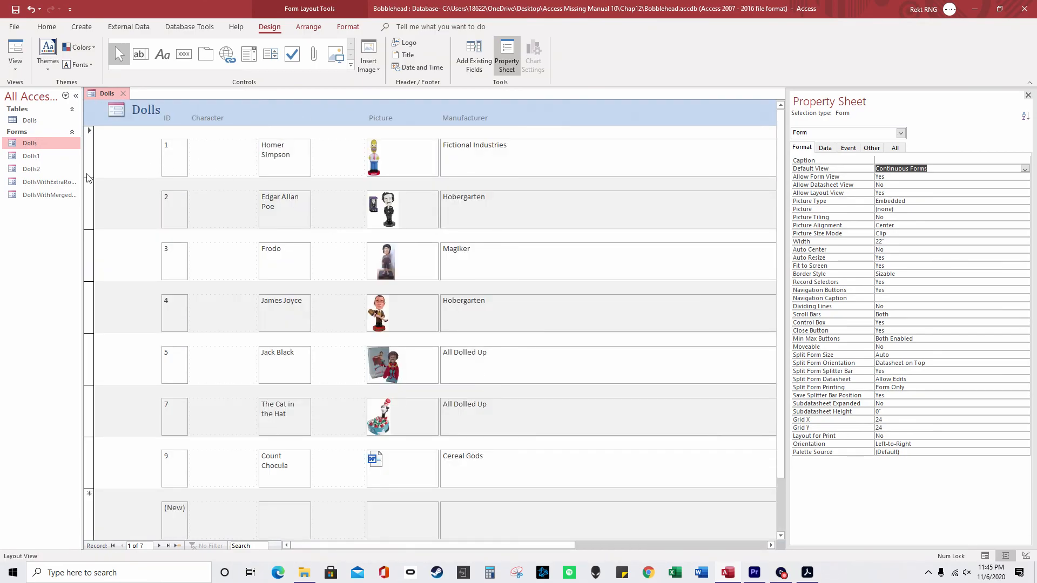
Set the Default View of the Dolls form to Split Form.
left_click(1036, 183)
left_click(1025, 168)
left_click(956, 200)
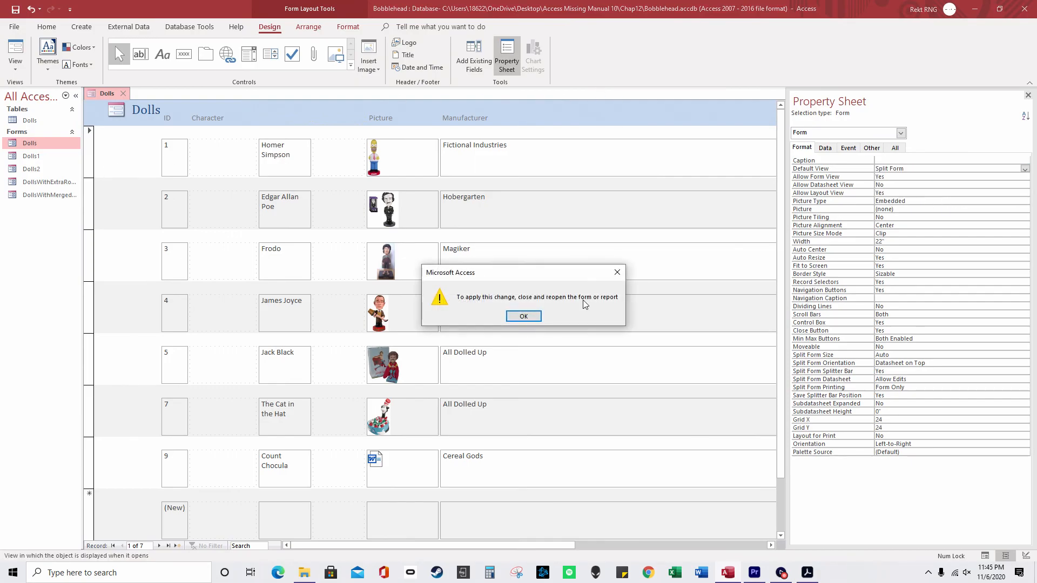
left_click(523, 316)
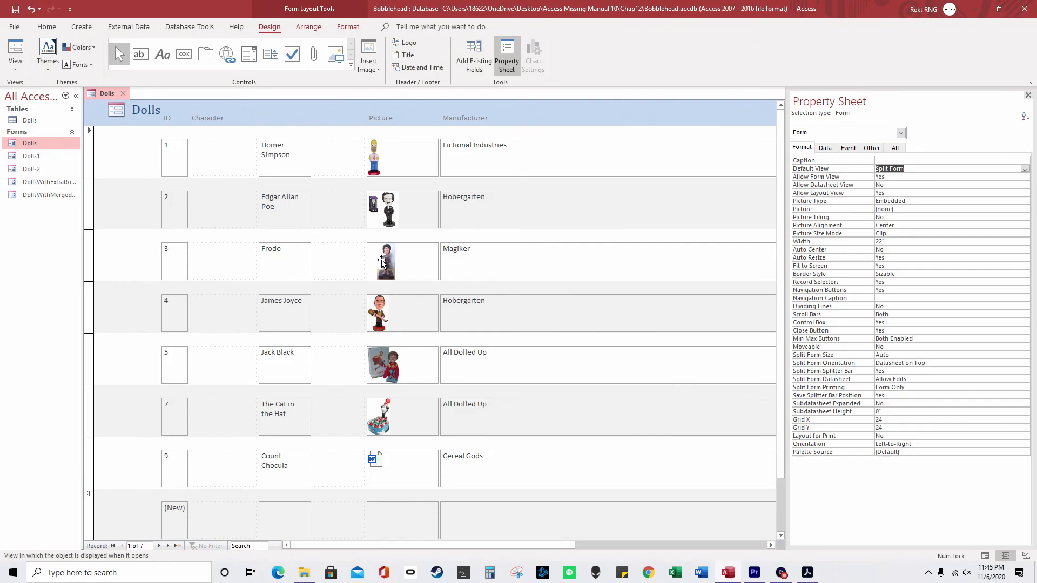
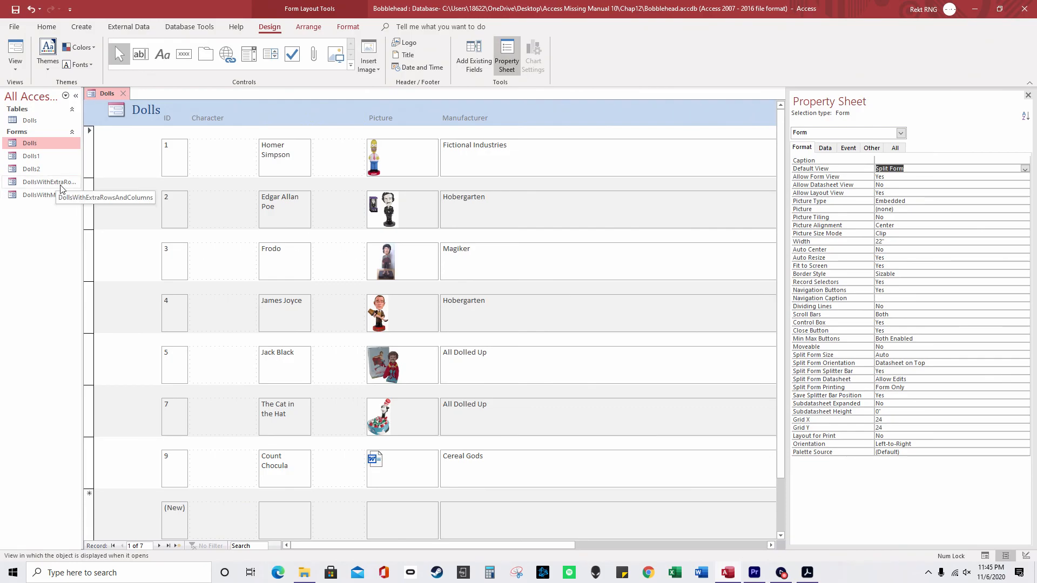
Close the Bobblehead database and open the BoutiqueFudge database from the Chap12 folder.
left_click(1024, 8)
left_click(520, 319)
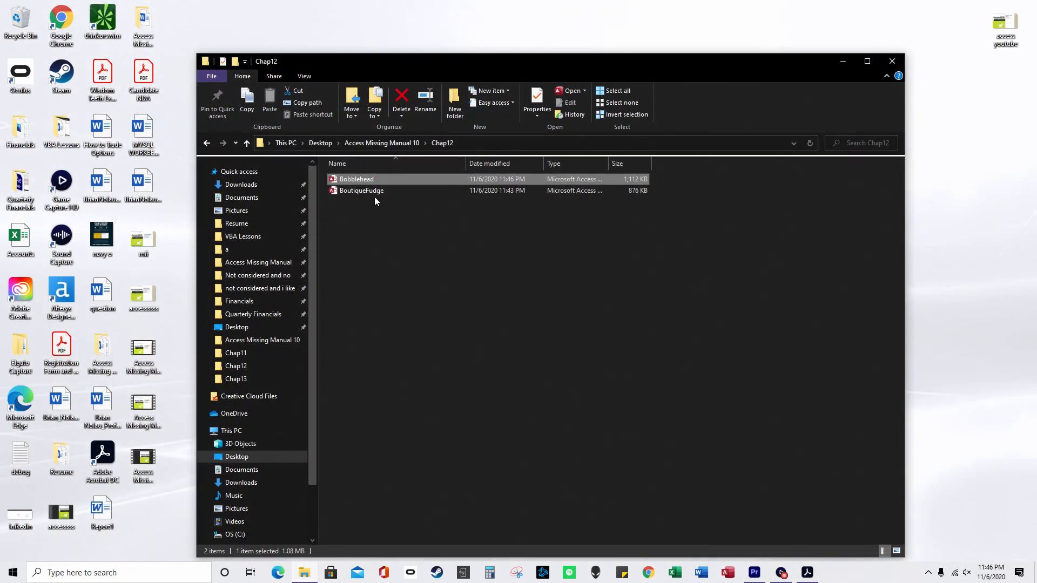
left_click(365, 190)
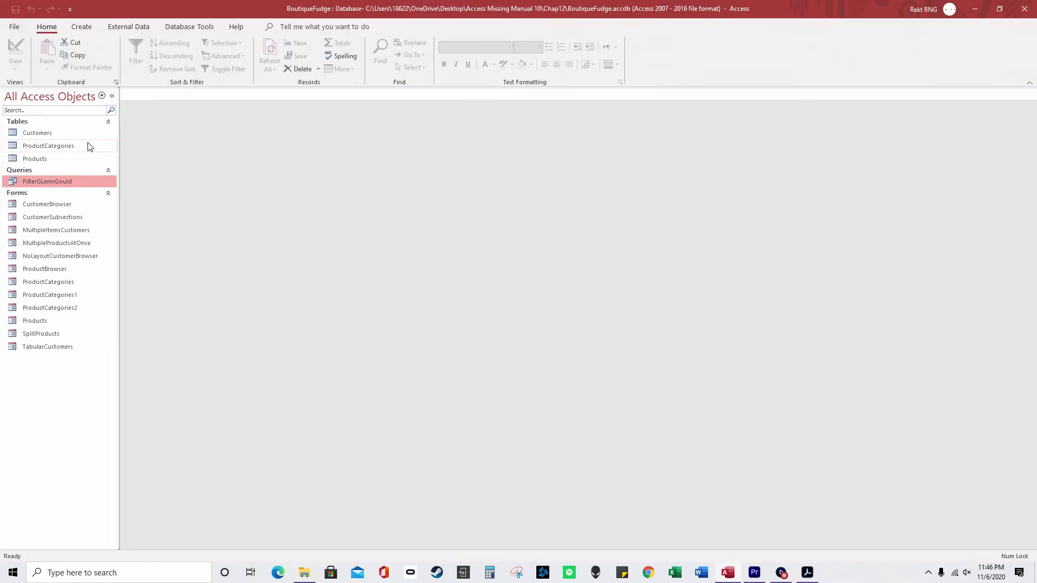
Open the Customers table and create a basic form based on it.
double_click(81, 134)
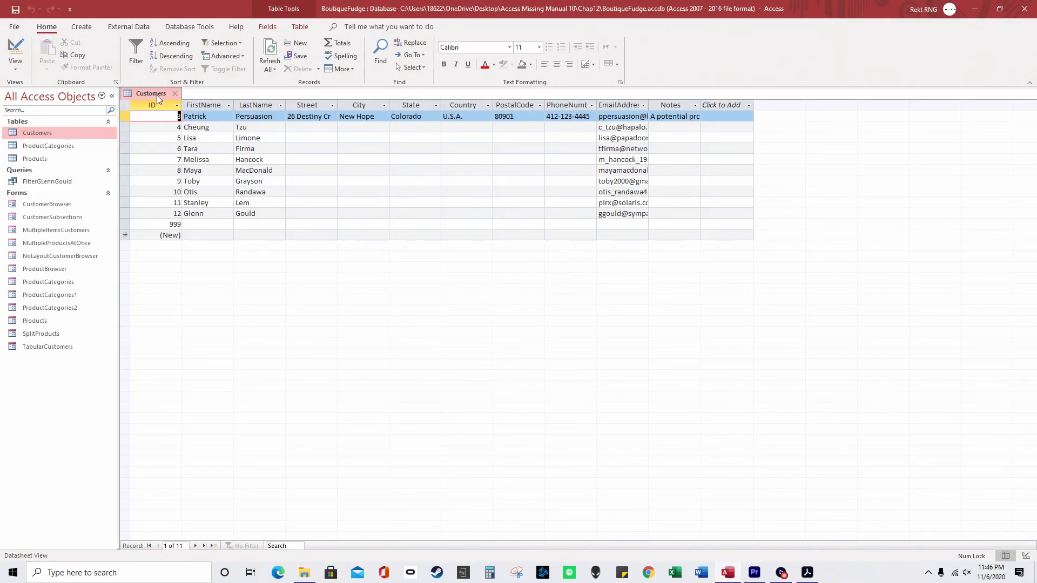
right_click(156, 95)
left_click(81, 134)
left_click(82, 27)
left_click(200, 57)
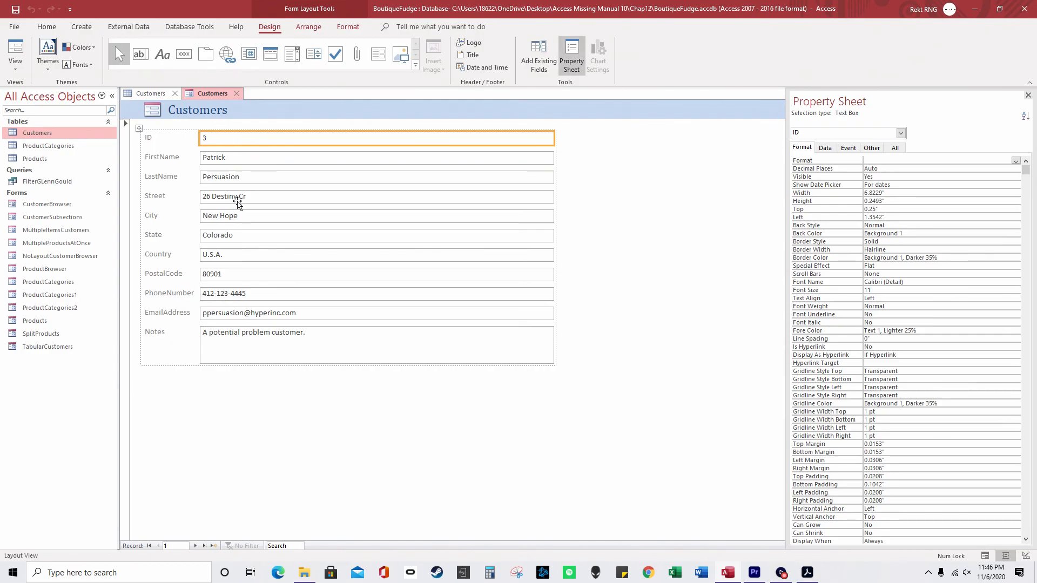
Examine the Data, Format, Event, Other and All property categories of the ID text box.
left_click(824, 148)
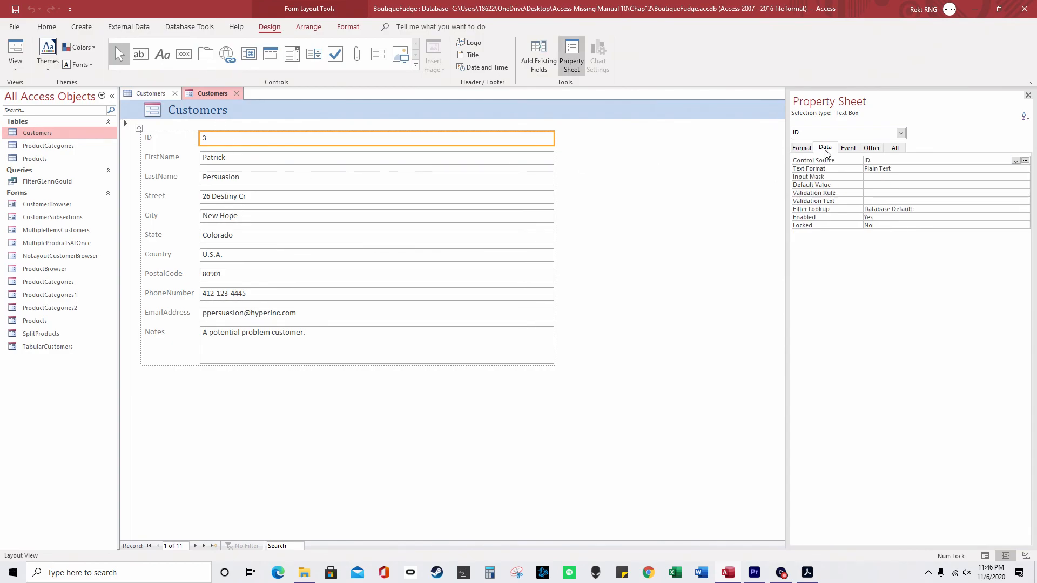
left_click(808, 149)
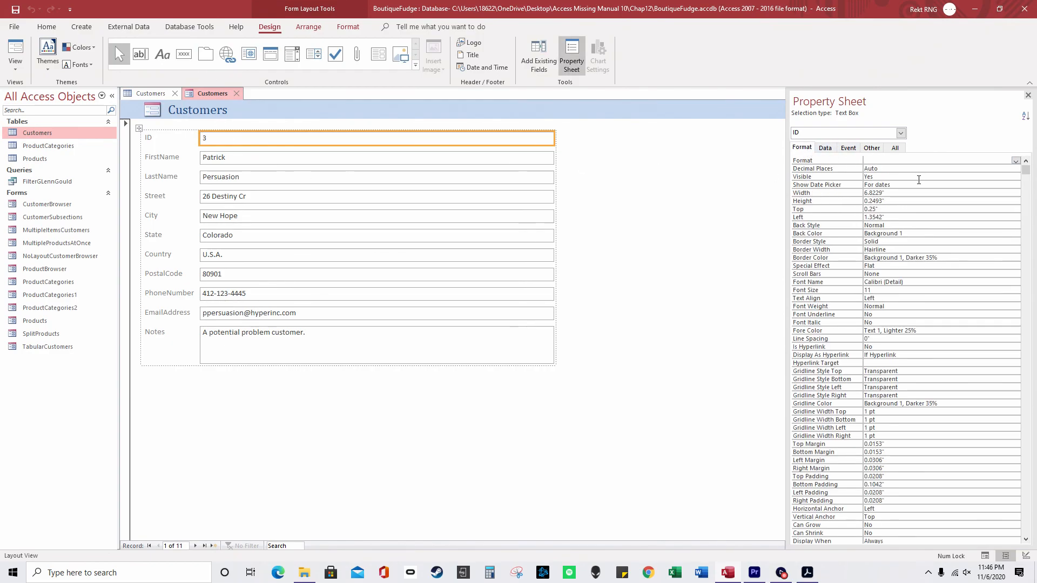
left_click(848, 148)
left_click(871, 147)
left_click(894, 148)
left_click(801, 148)
Examine the properties of the name labels, the entire form layout and the PhoneNumber text box.
left_click(185, 176)
left_click(180, 158)
left_click(140, 129)
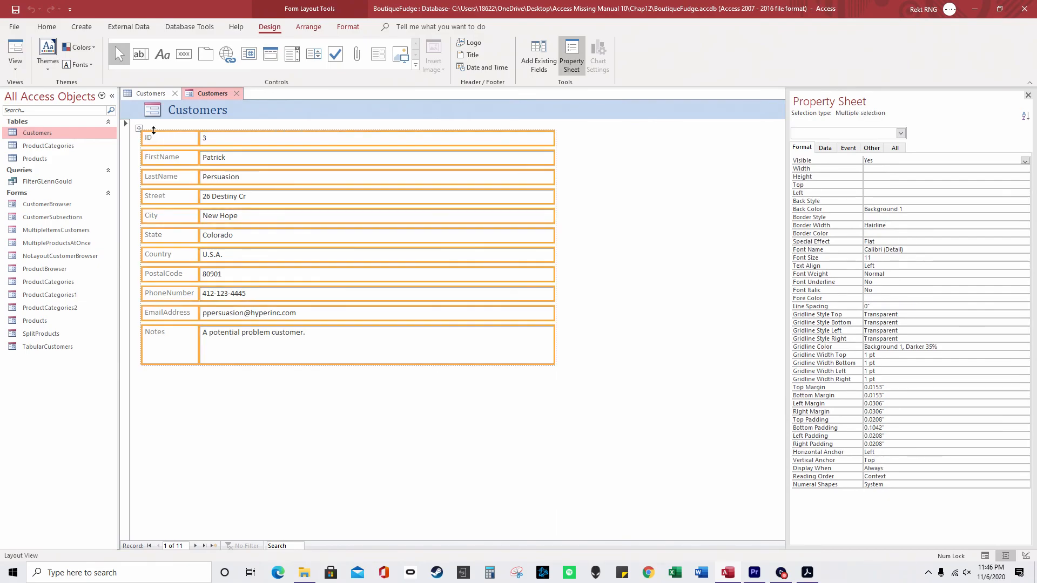
left_click(825, 148)
left_click(848, 148)
left_click(871, 148)
left_click(802, 148)
left_click(535, 287)
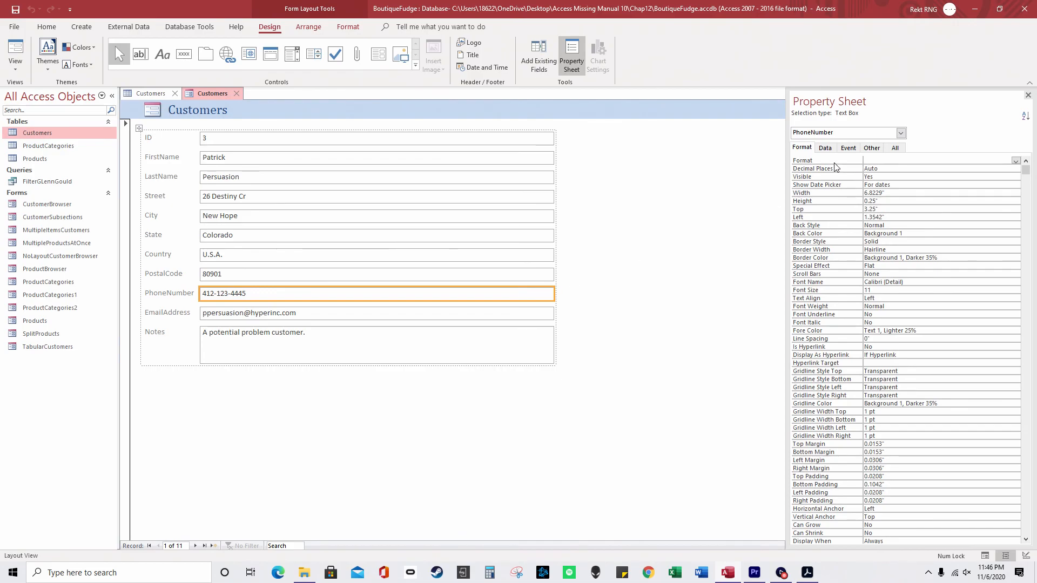
Set the Default View property of the new customer form to Continuous Forms.
left_click(860, 132)
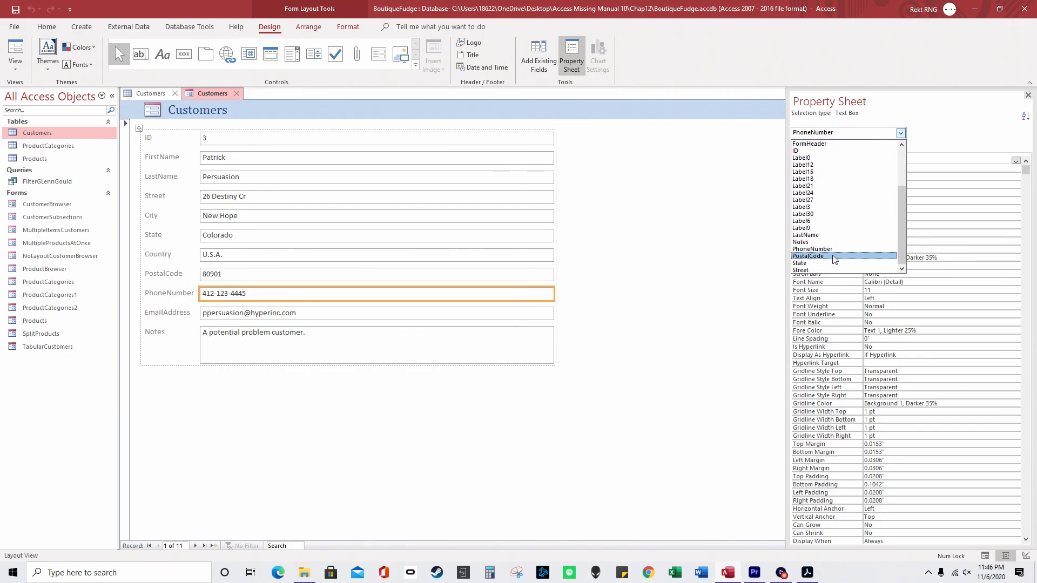
scroll(828, 222, "up", 3)
left_click(800, 193)
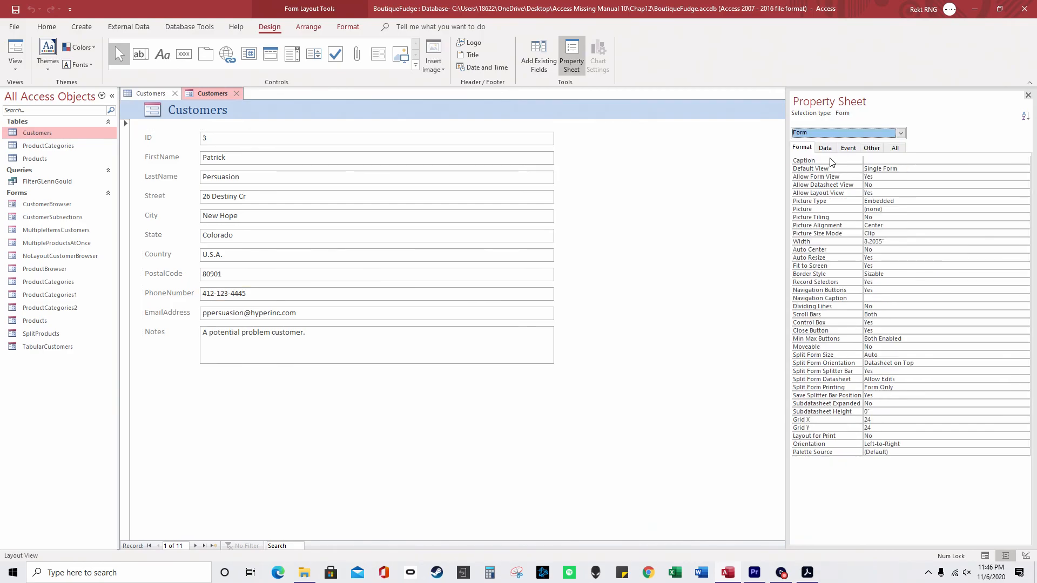
left_click(1025, 169)
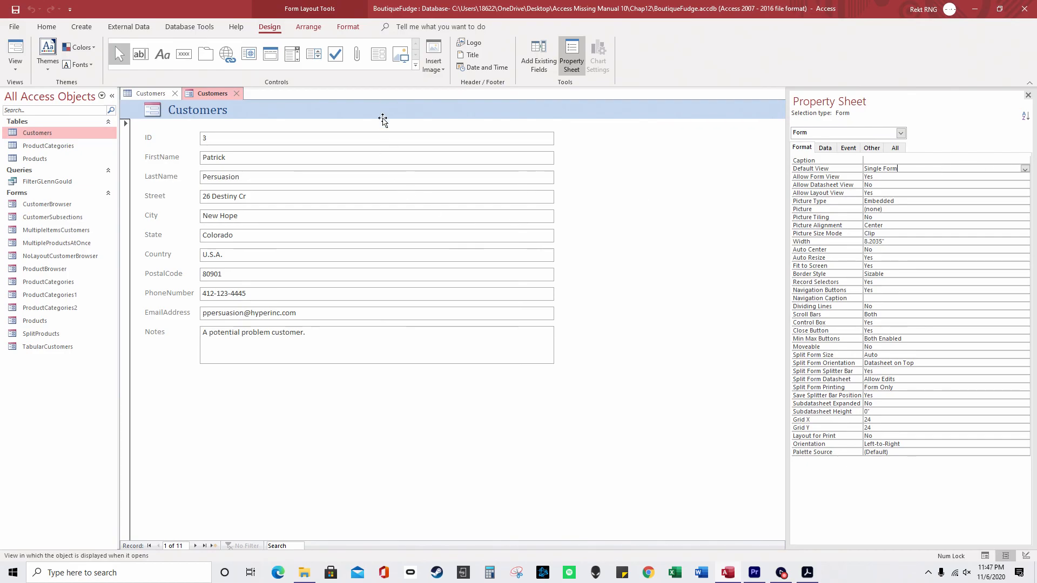
left_click(1024, 169)
left_click(986, 185)
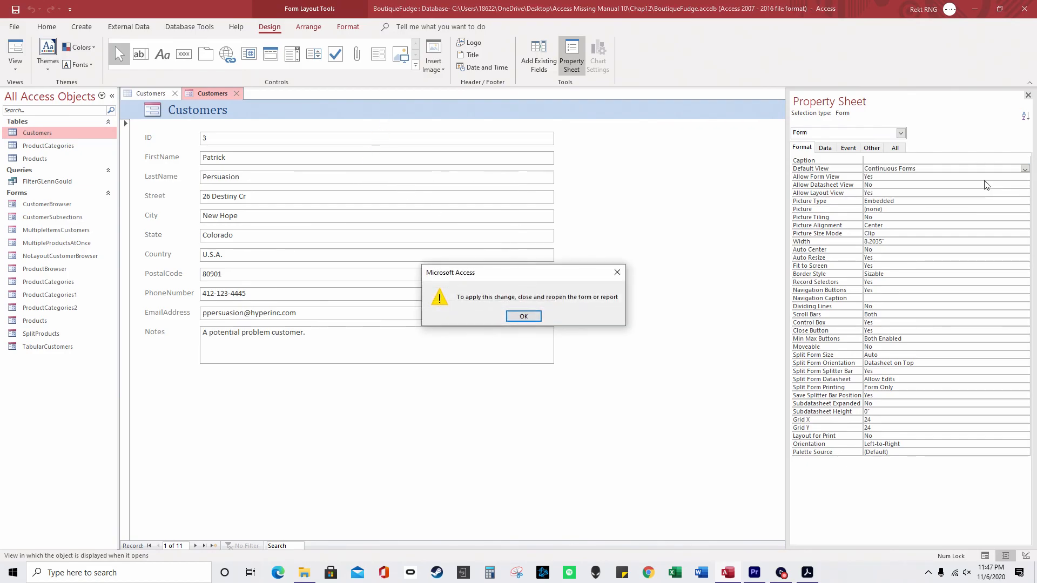
left_click(523, 316)
Close the new form and save it as Customers.
left_click(236, 94)
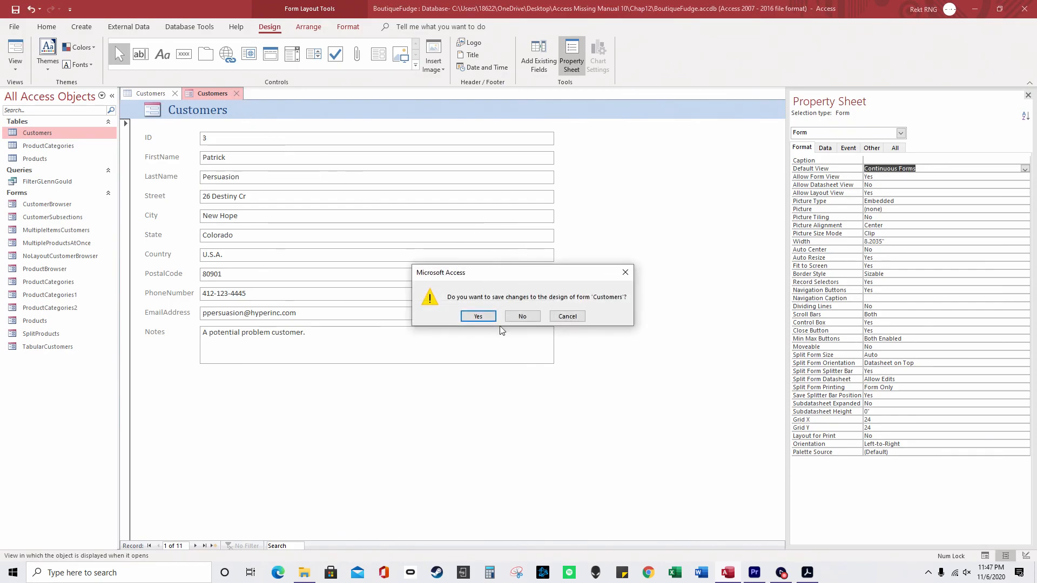
left_click(482, 318)
left_click(520, 218)
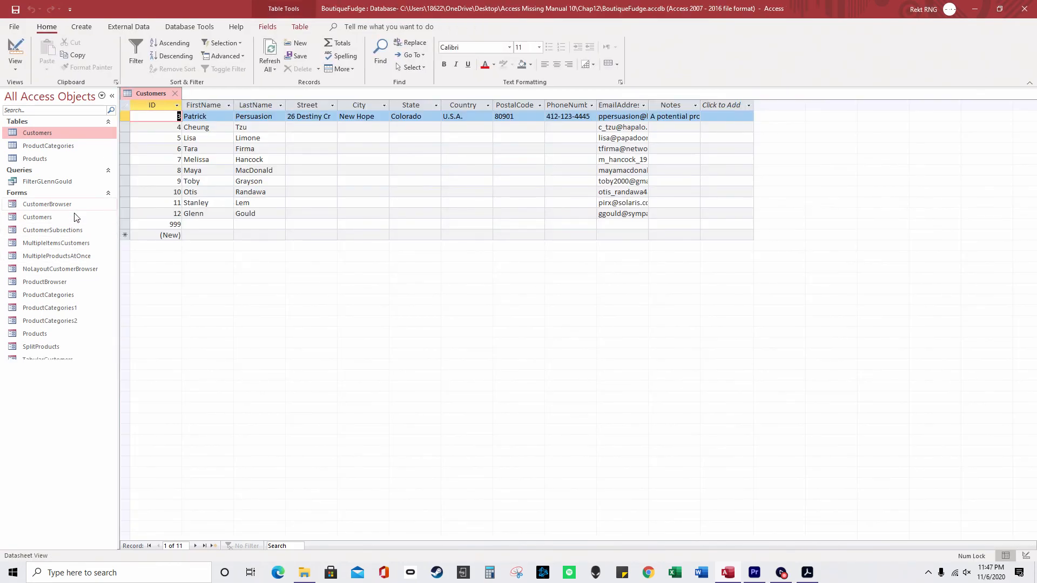
Open the saved Customers form in Form View and look over its records.
double_click(67, 218)
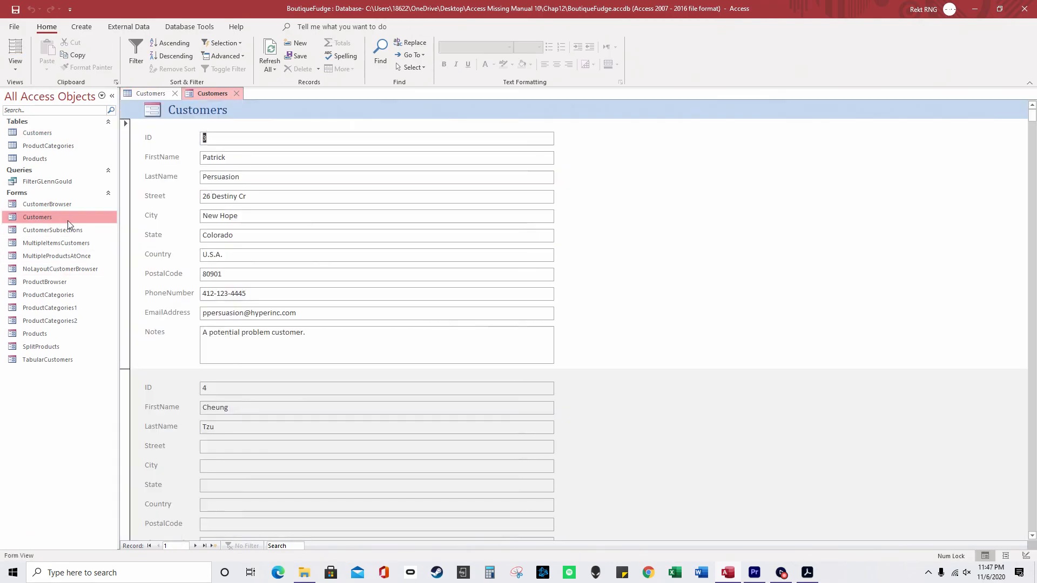
left_click(170, 157)
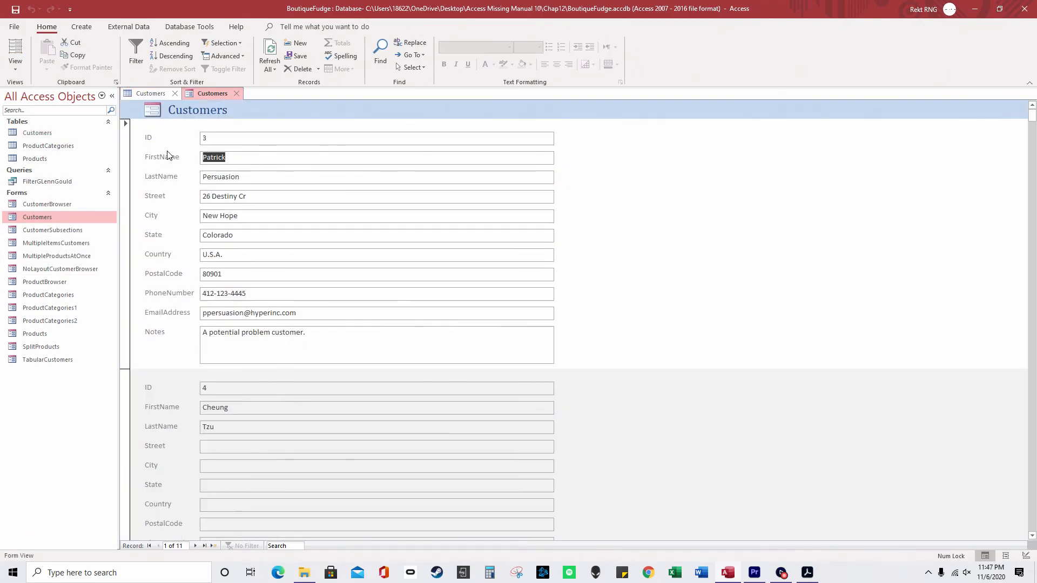
scroll(264, 405, "down", 1)
scroll(264, 405, "up", 1)
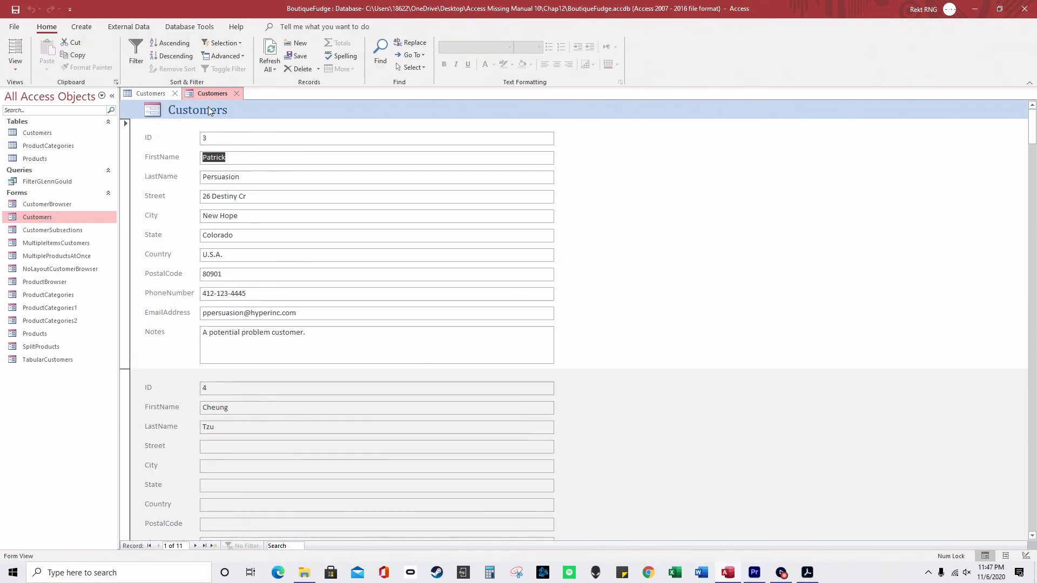
Switch the Customers form to Layout View and show the properties of the form itself.
right_click(211, 94)
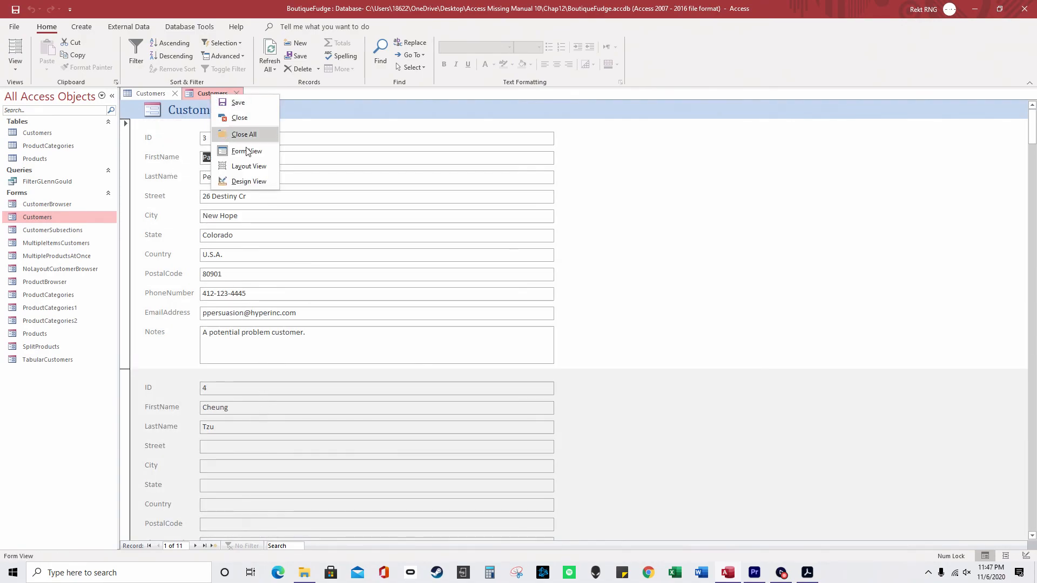
left_click(254, 163)
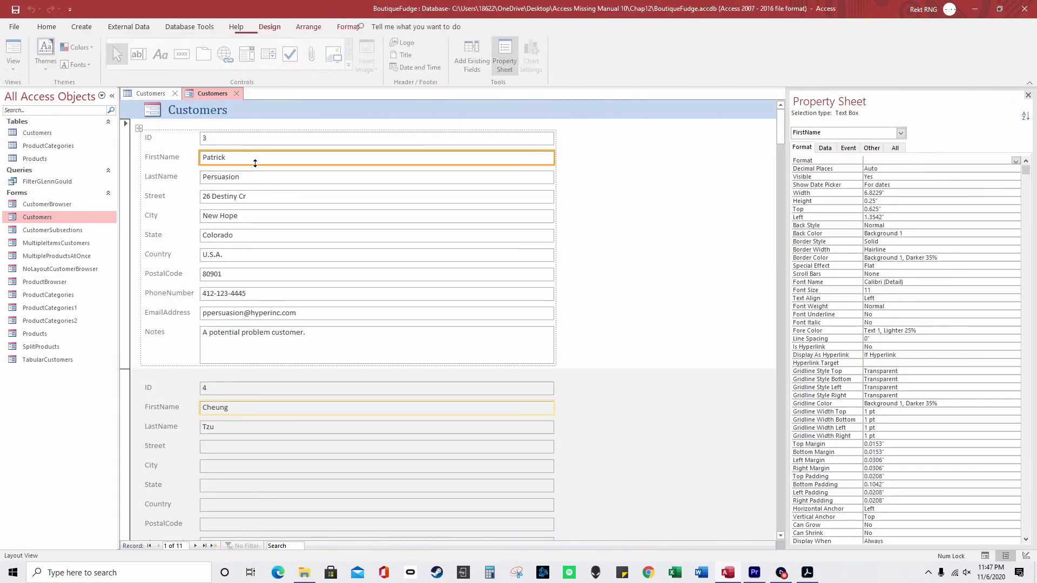
left_click(833, 150)
left_click(808, 149)
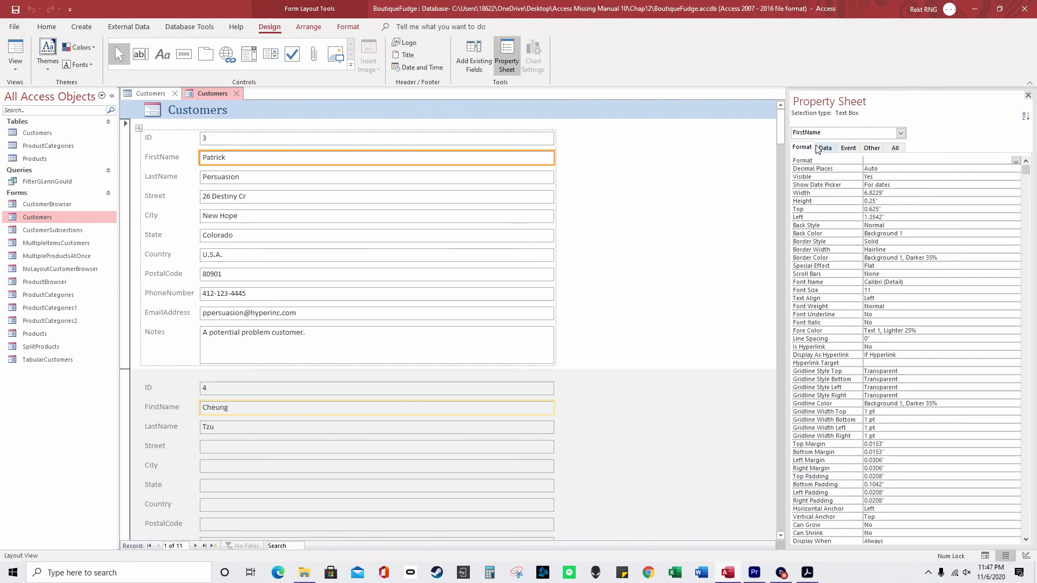
left_click(900, 133)
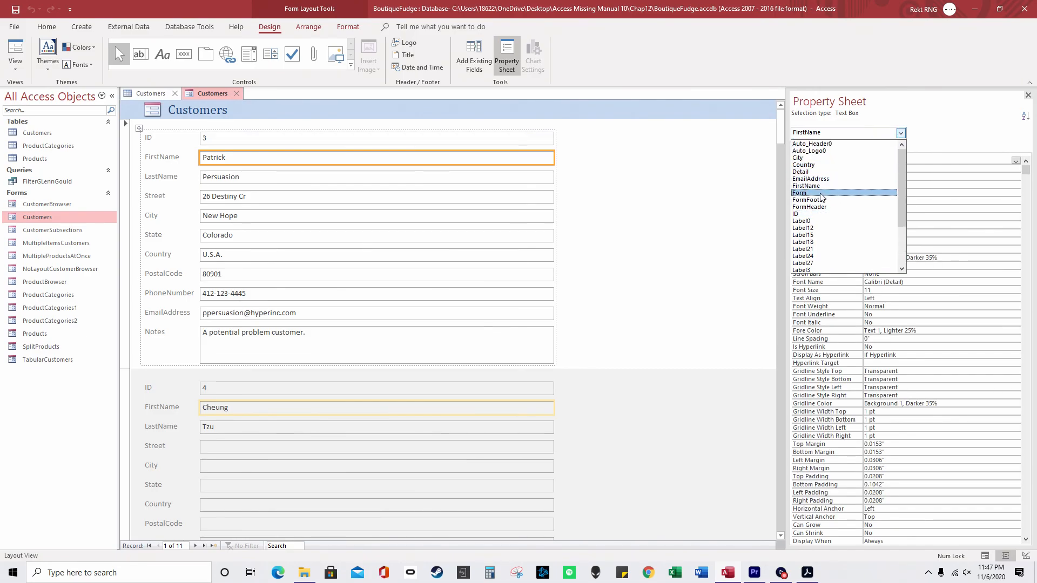
left_click(804, 151)
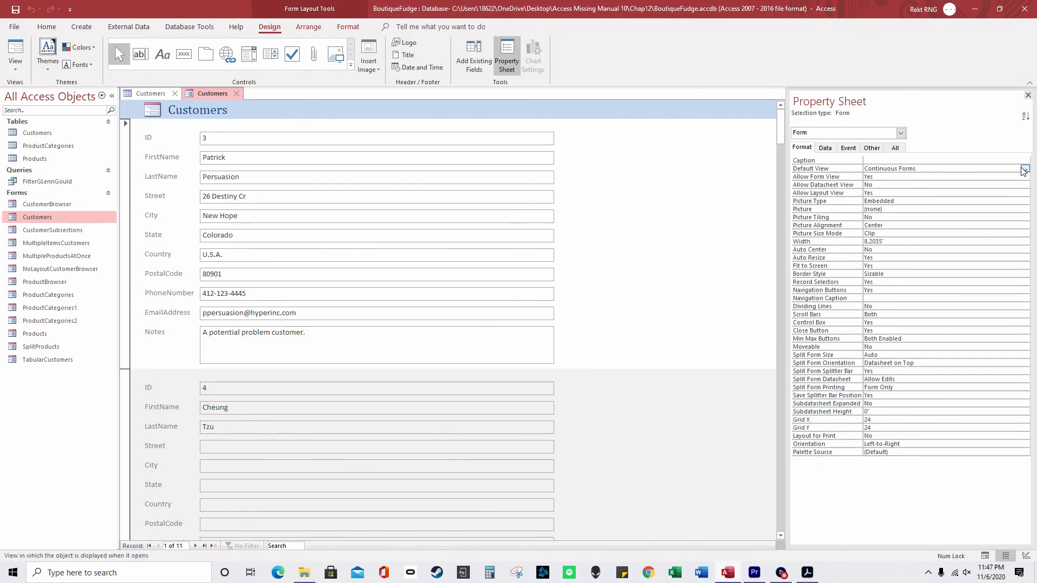
left_click(153, 142)
left_click(139, 129)
right_click(140, 130)
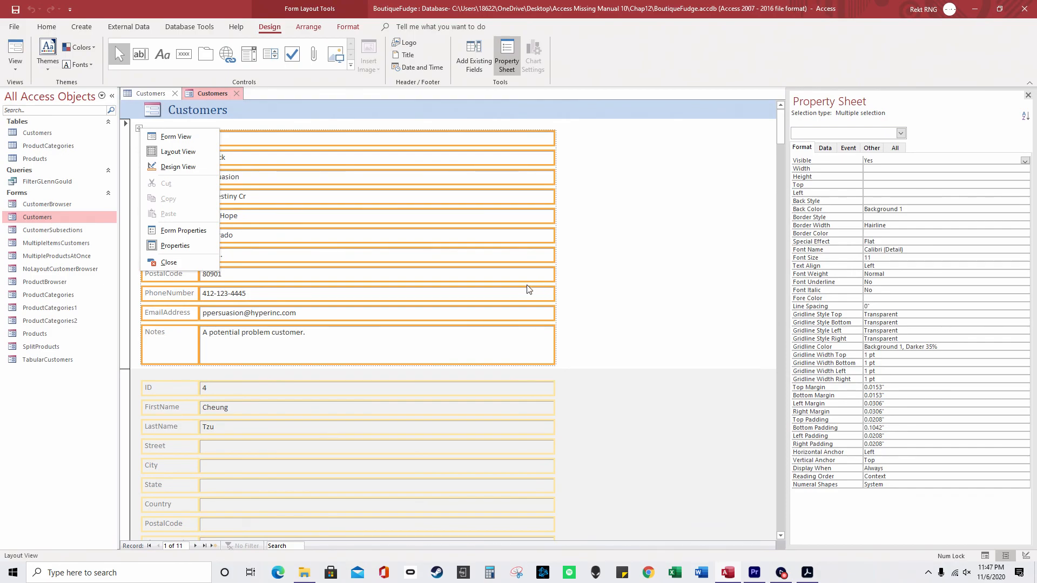
left_click(384, 232)
left_click(172, 139)
left_click(177, 141)
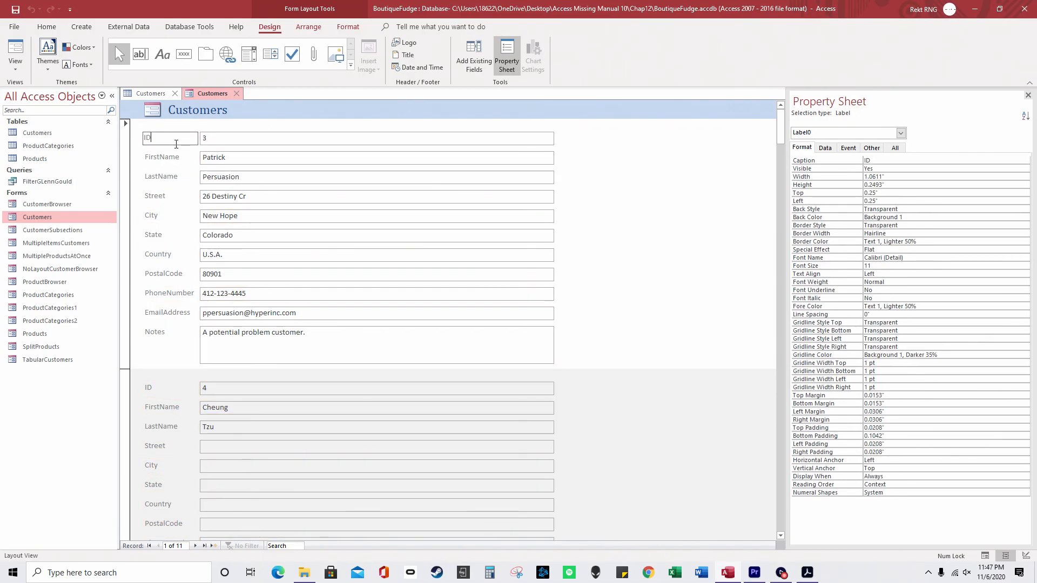
left_click(172, 139)
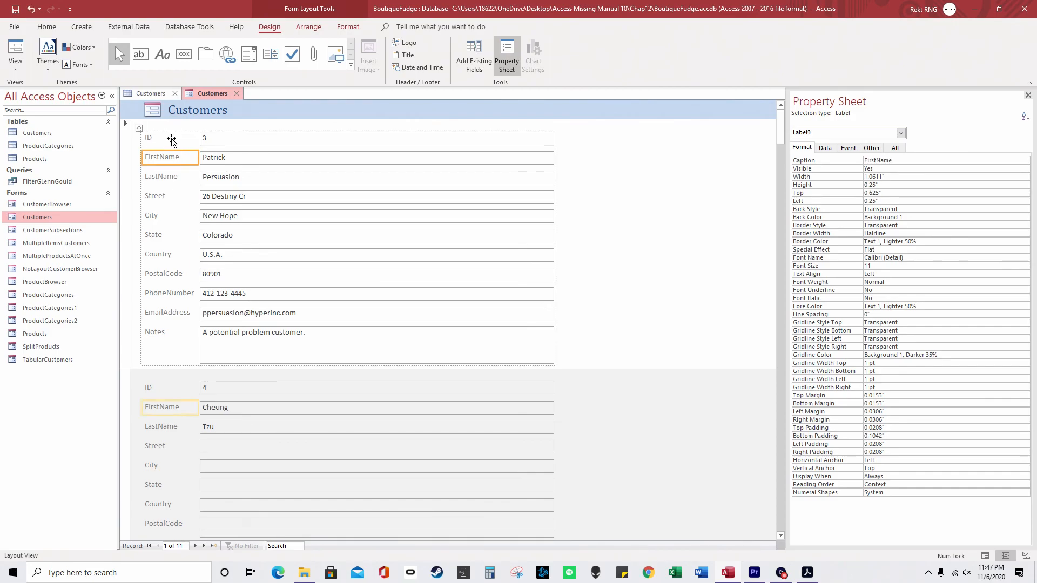
right_click(173, 138)
left_click(16, 68)
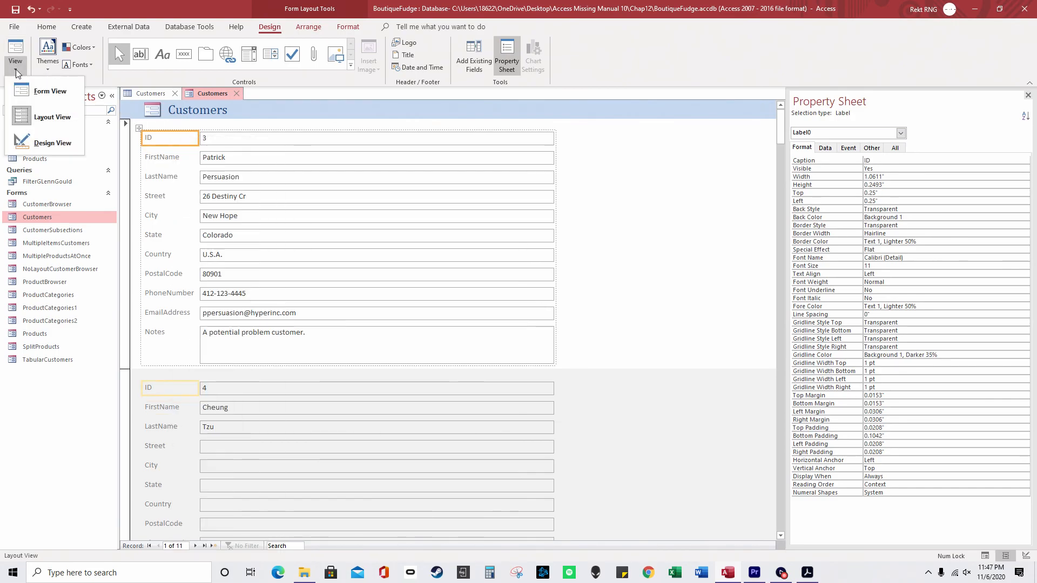
left_click(54, 126)
Select the entire label and text box columns of the Customers form and set their height to 0.2".
right_click(188, 140)
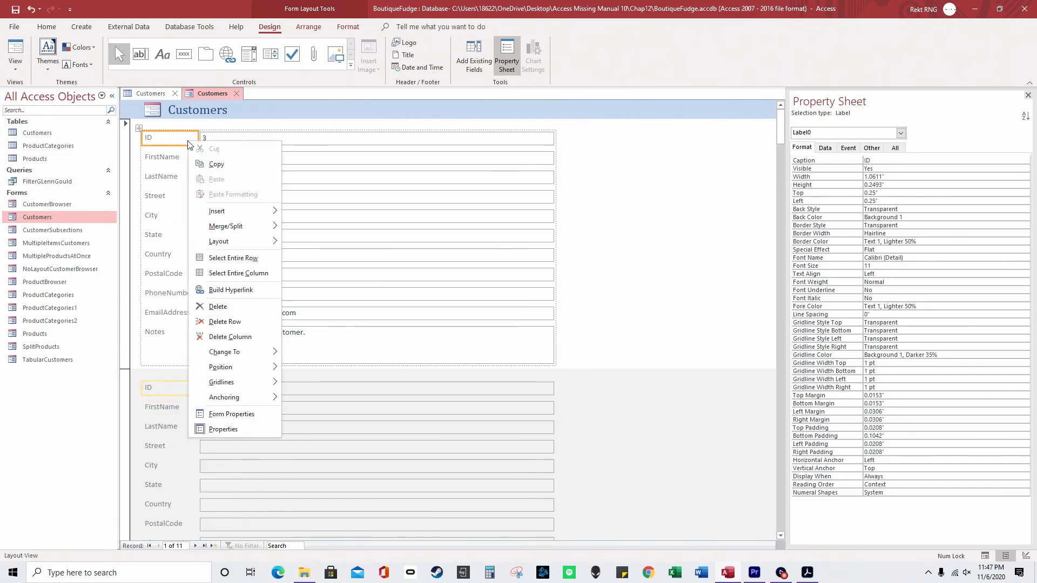
left_click(253, 263)
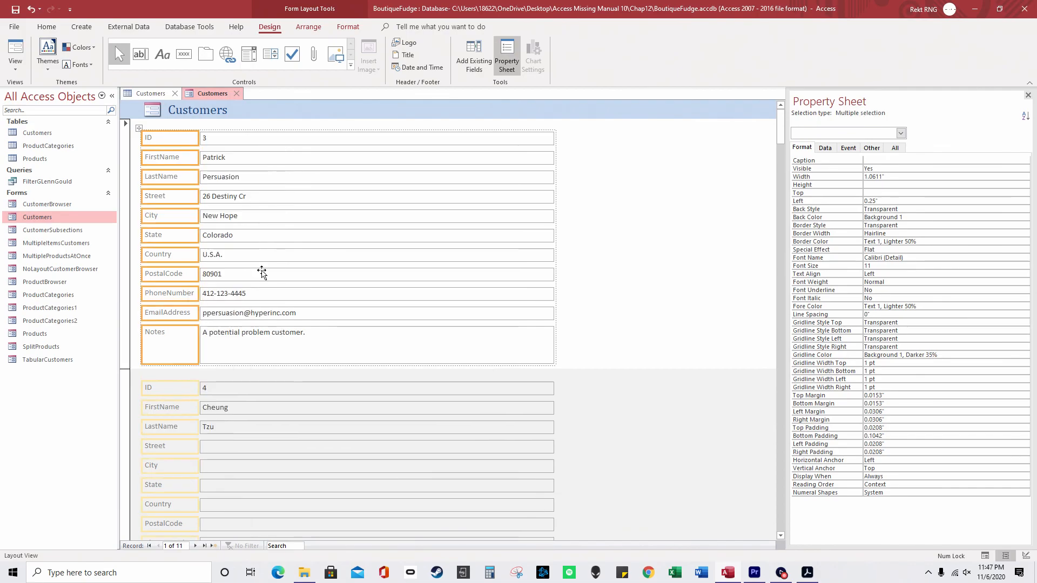
left_click(250, 141)
right_click(250, 141)
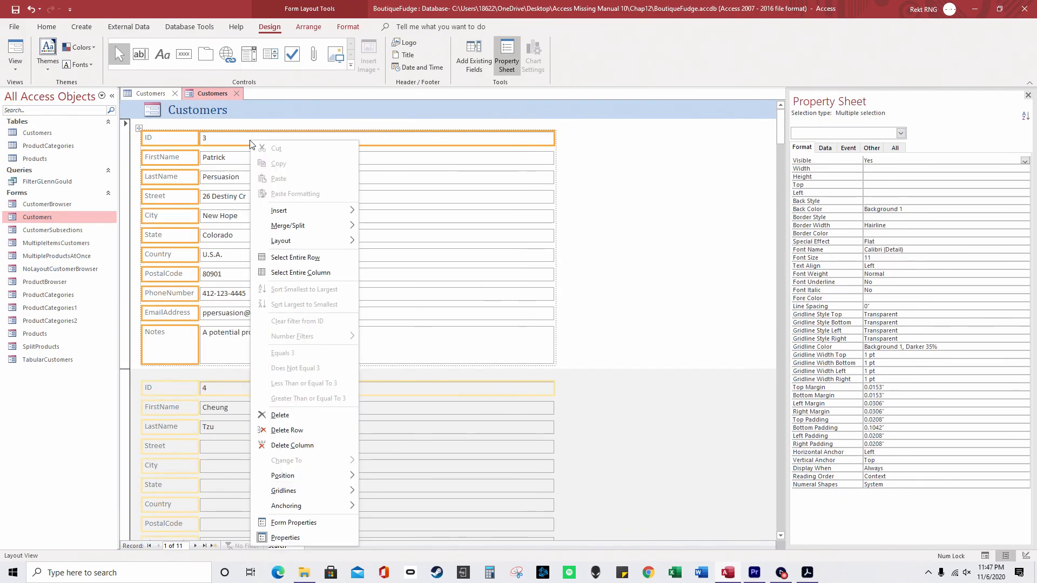
left_click(328, 273)
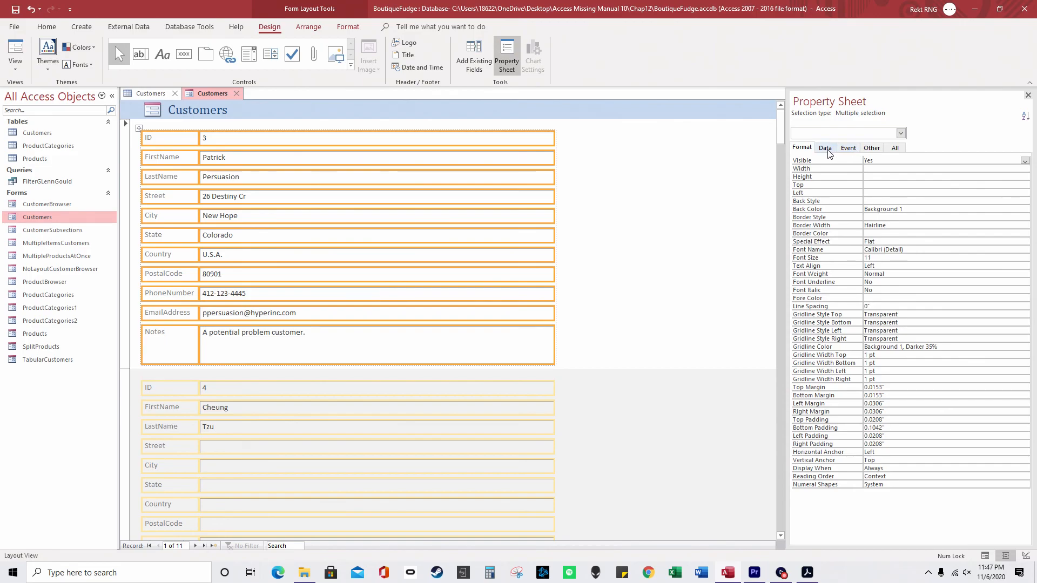
left_click(869, 178)
key("Return")
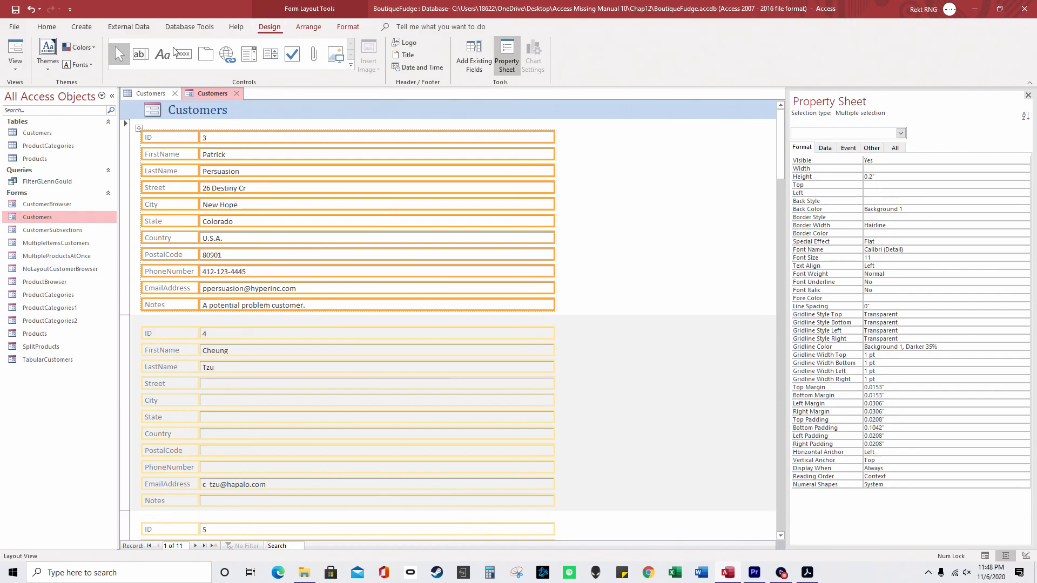
Create a split form based on the Customers table.
left_click(79, 30)
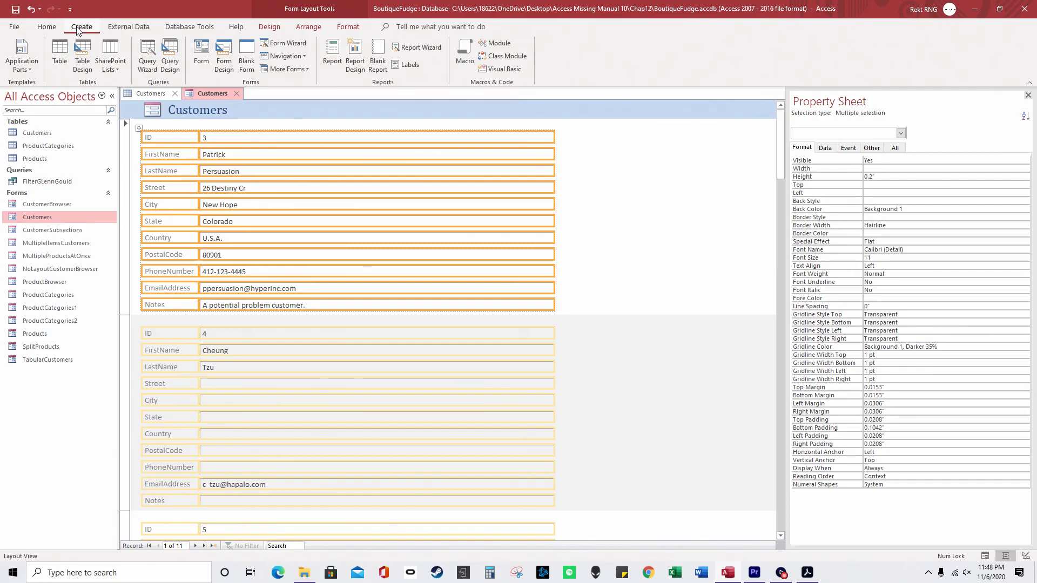
double_click(50, 135)
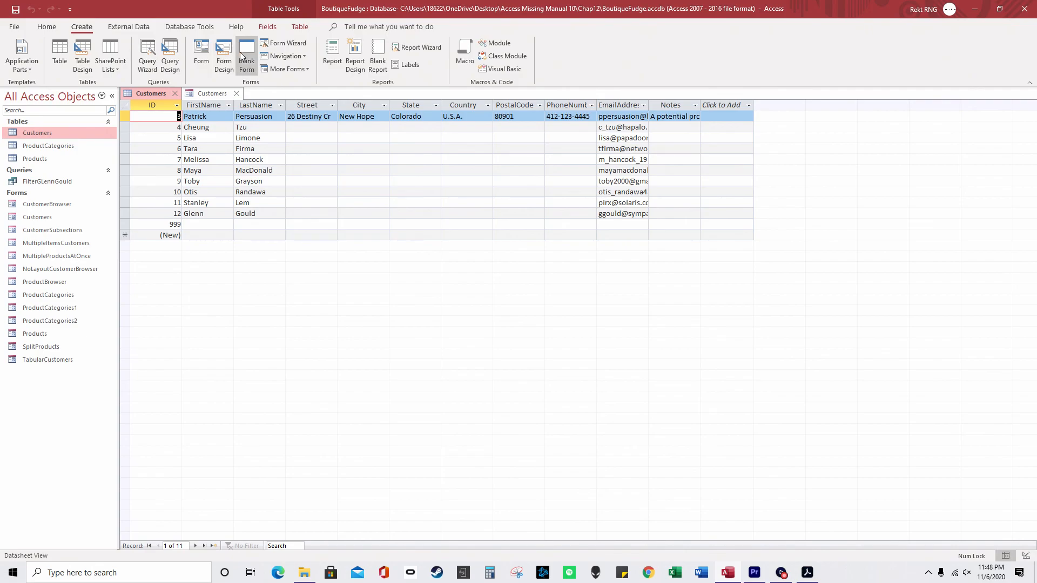
left_click(285, 67)
left_click(300, 142)
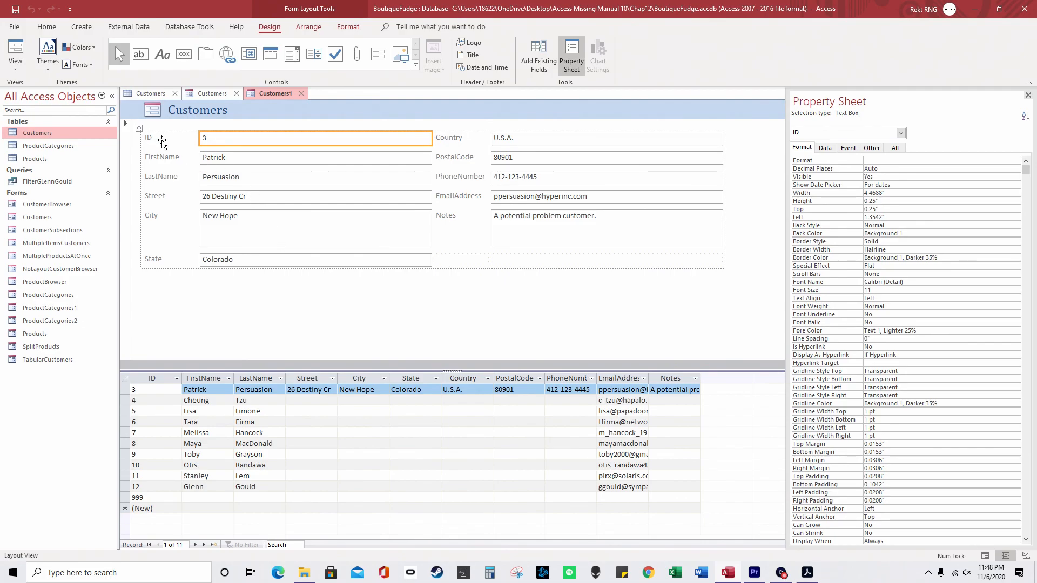
Show the form-level properties of the new split form to examine its Default View setting.
left_click(139, 129)
right_click(140, 128)
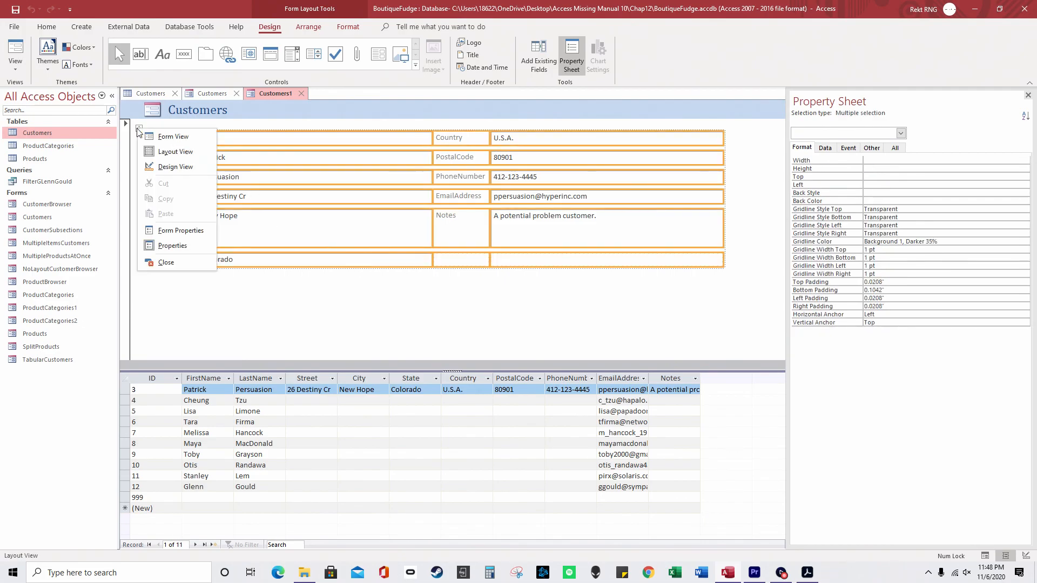
left_click(197, 229)
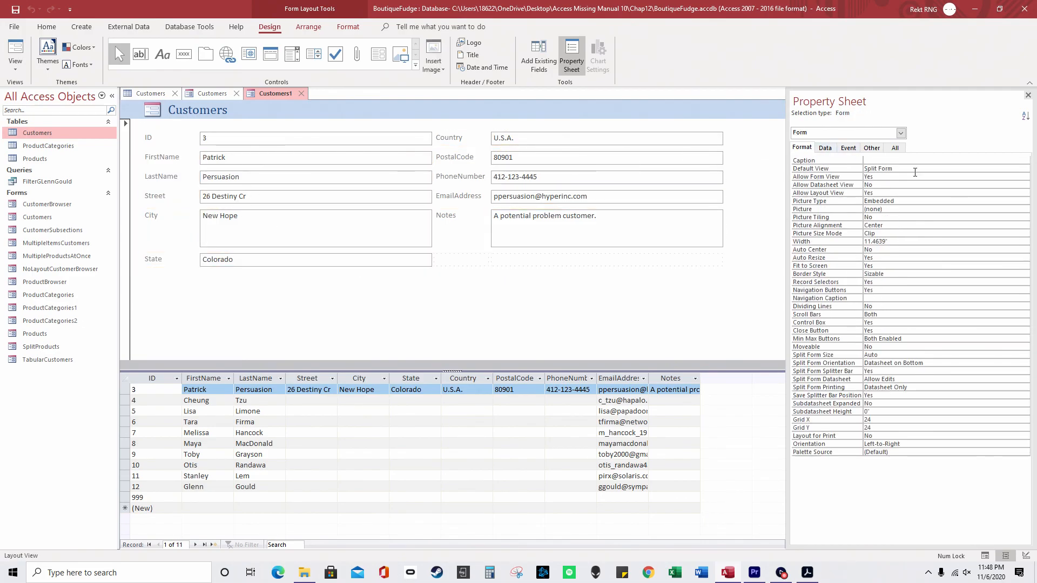
Examine the properties of the form's layout controls, the Notes text box, the Detail section and the empty cell below Notes.
left_click(341, 177)
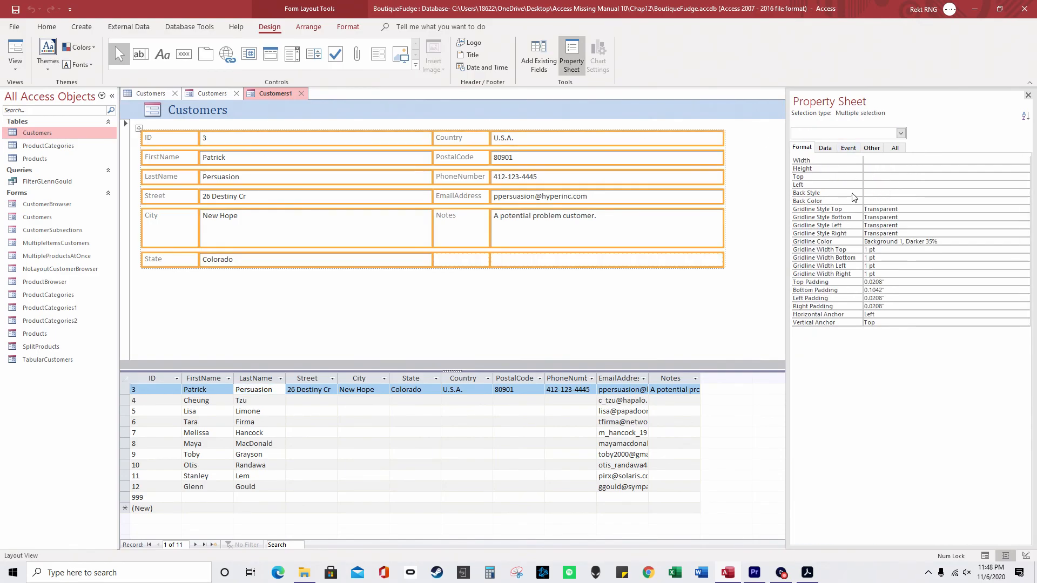
left_click(822, 150)
left_click(802, 149)
left_click(615, 216)
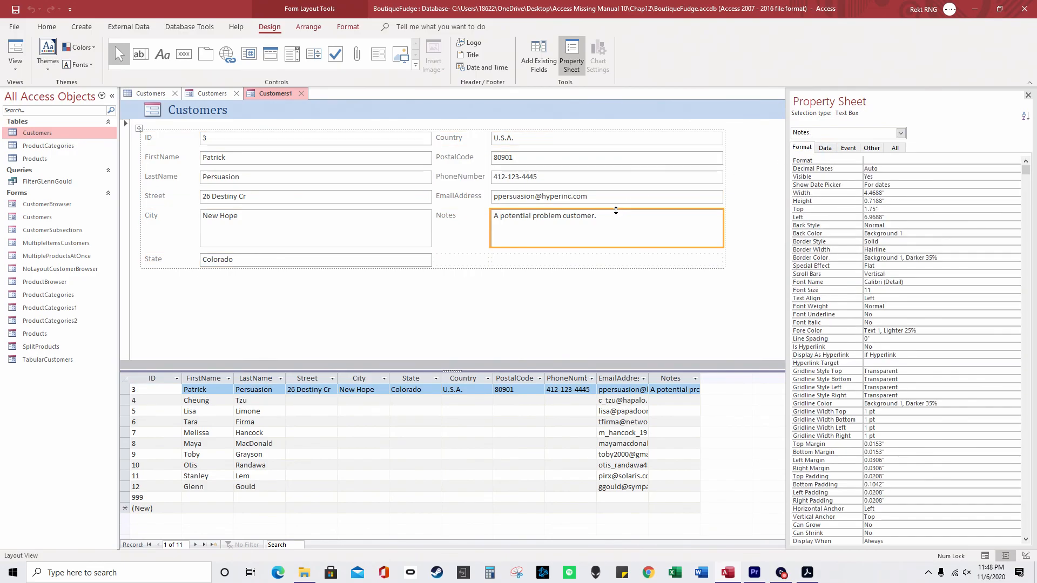
left_click(825, 147)
left_click(802, 147)
left_click(584, 278)
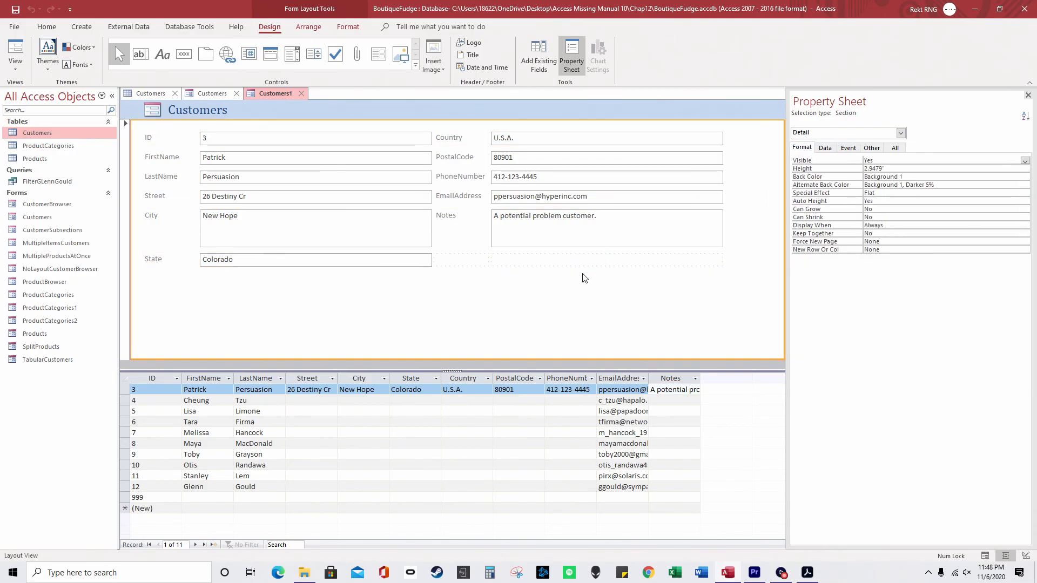
left_click(579, 260)
right_click(580, 263)
left_click(486, 238)
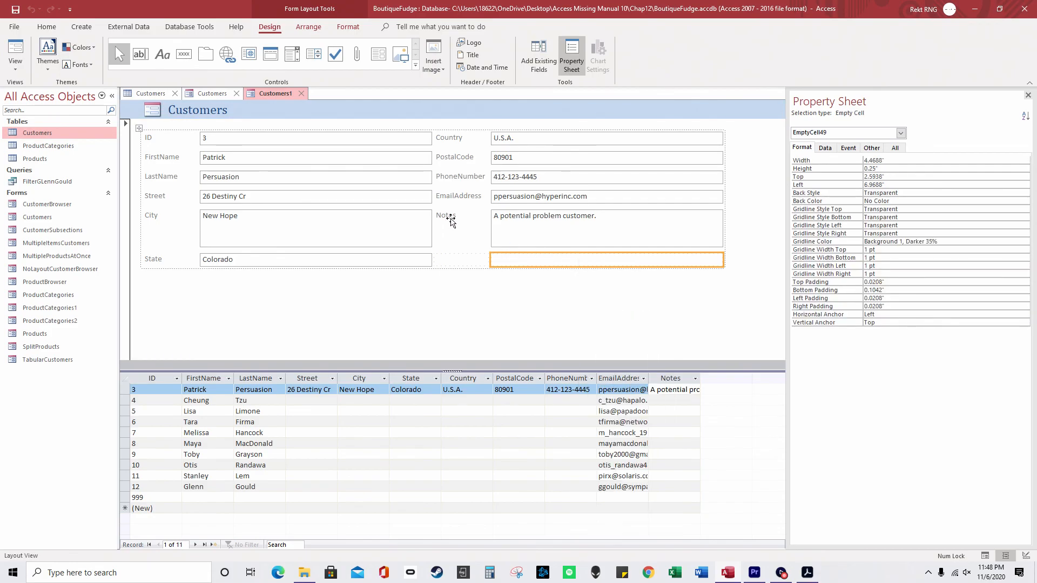
Set the Default View property of the new split form to Continuous Forms.
left_click(139, 129)
right_click(139, 130)
left_click(184, 231)
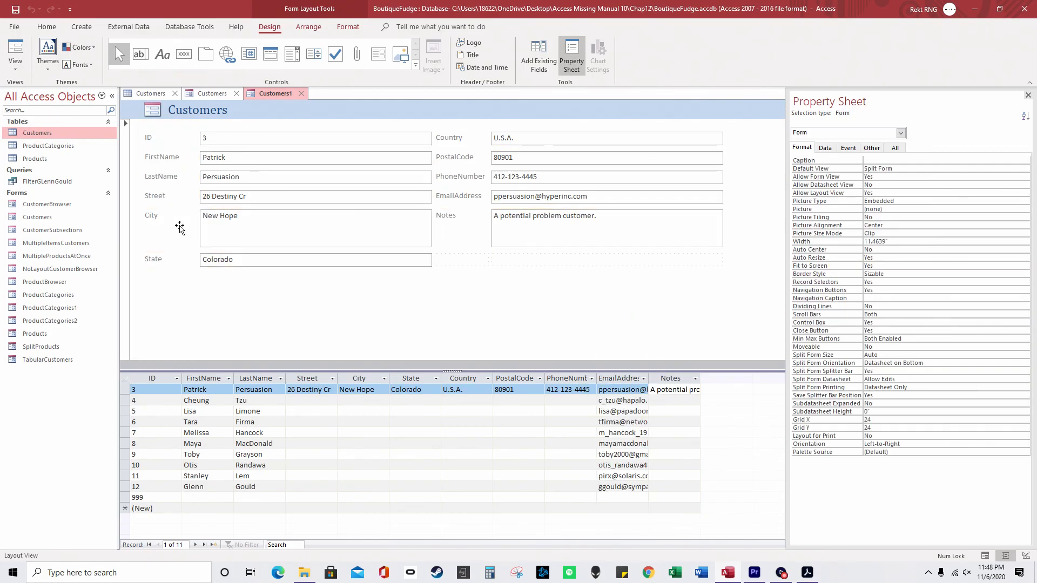
left_click(891, 169)
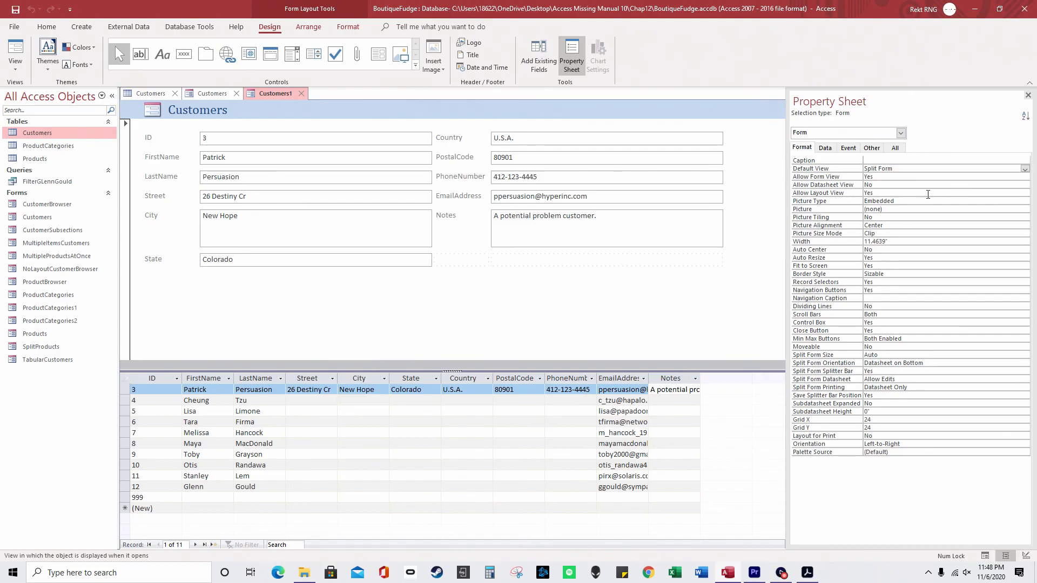
left_click(1024, 169)
left_click(1020, 181)
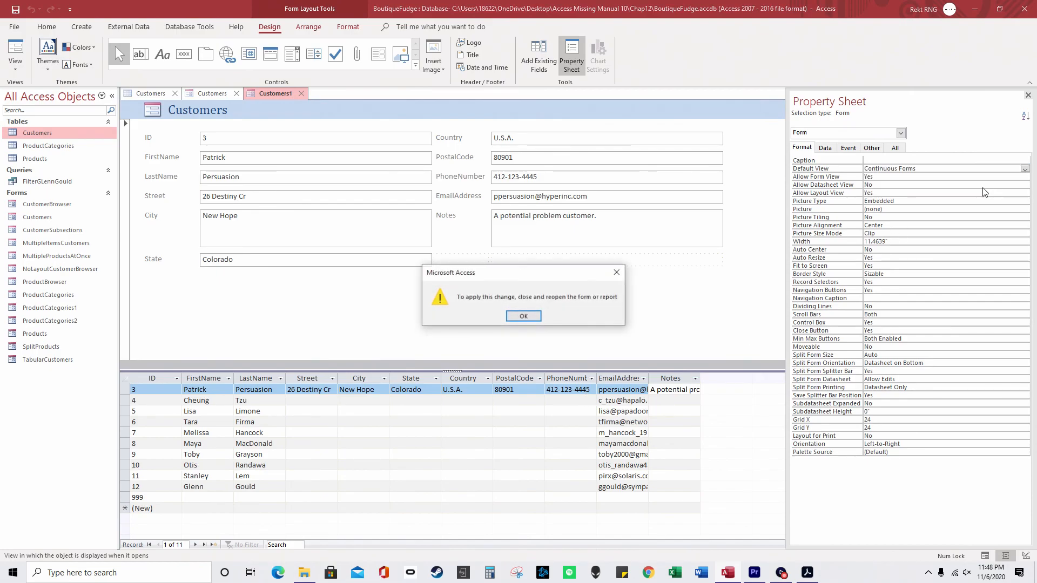
left_click(524, 316)
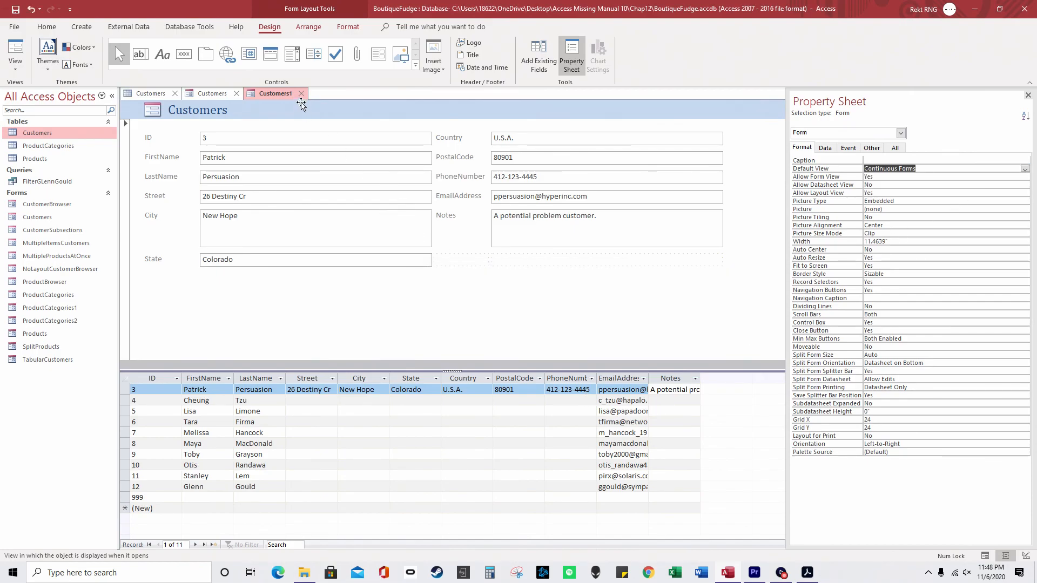
Close the new form, save it as Customers1, and reopen it in Form View.
left_click(301, 94)
left_click(477, 316)
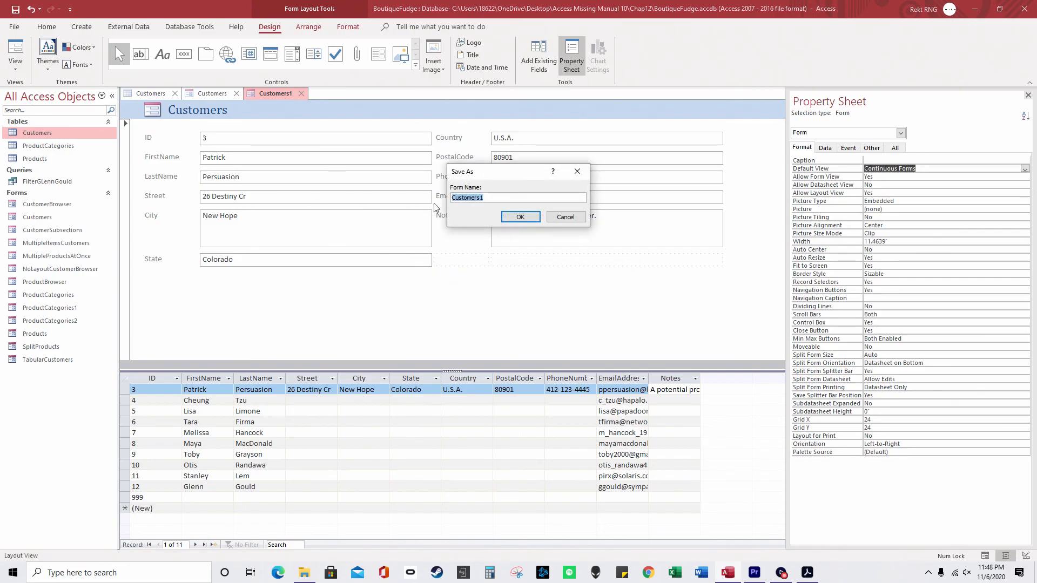
left_click(521, 217)
double_click(62, 231)
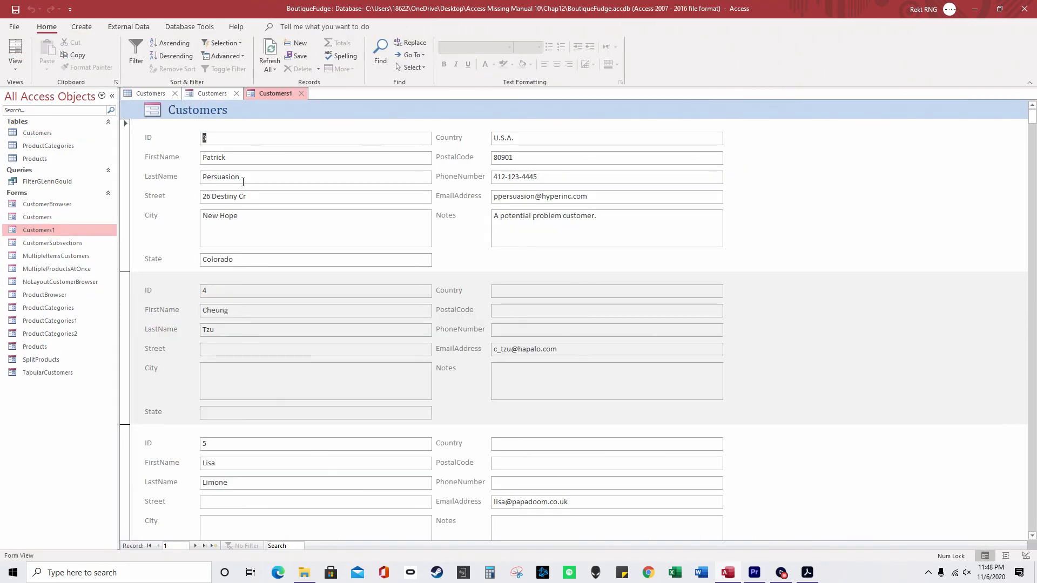
right_click(149, 134)
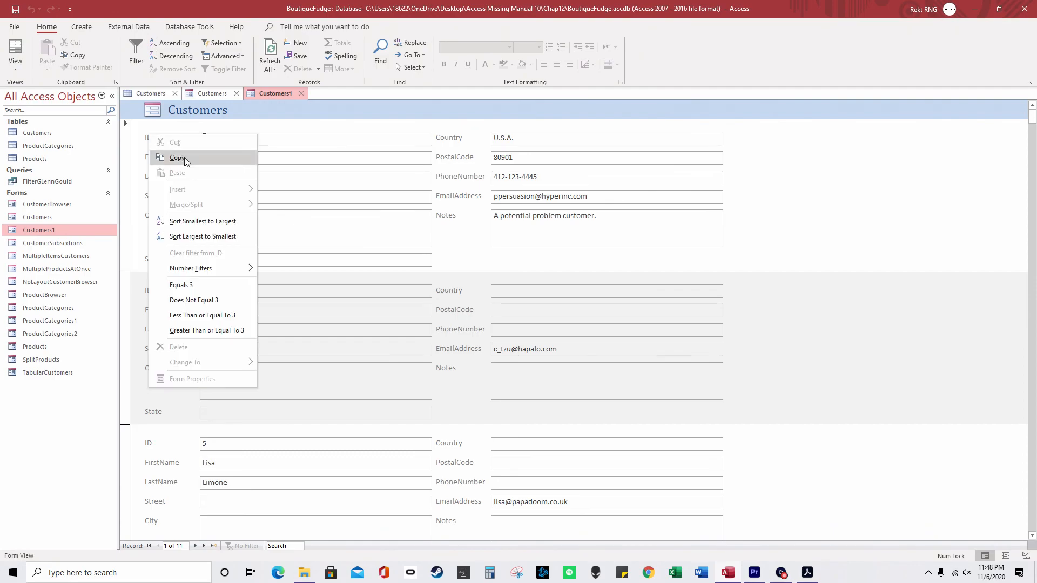
Switch the Customers1 form to Layout View and set the form's Default View property to Split Form.
right_click(268, 95)
left_click(294, 166)
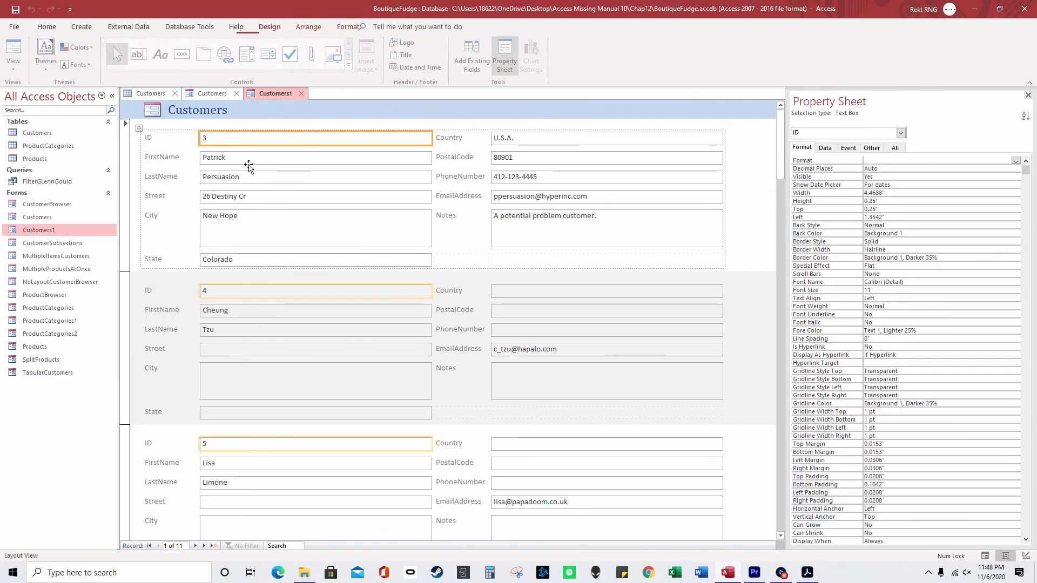
left_click(140, 135)
right_click(141, 135)
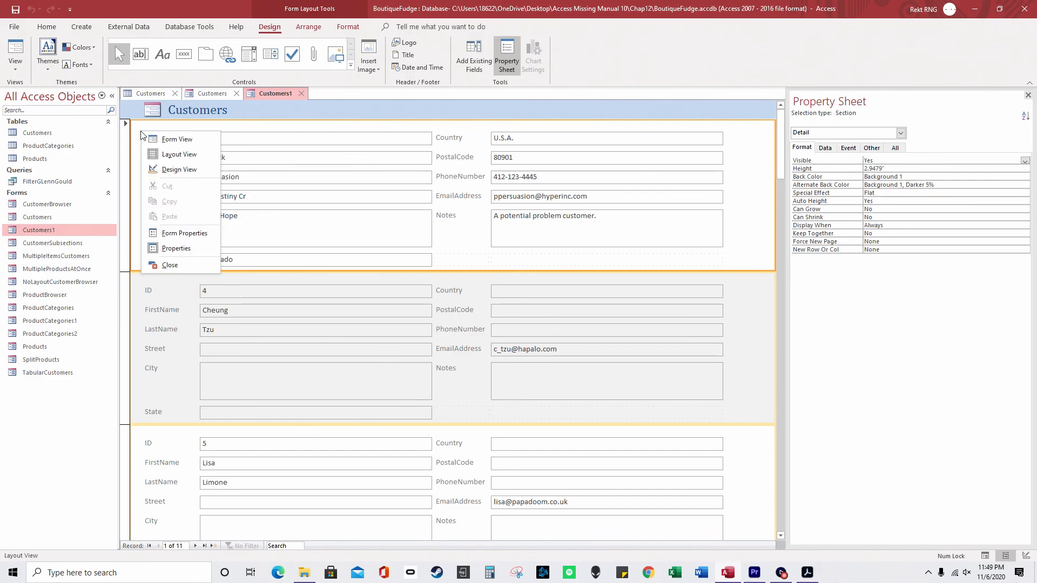
left_click(196, 237)
left_click(1024, 169)
left_click(1024, 169)
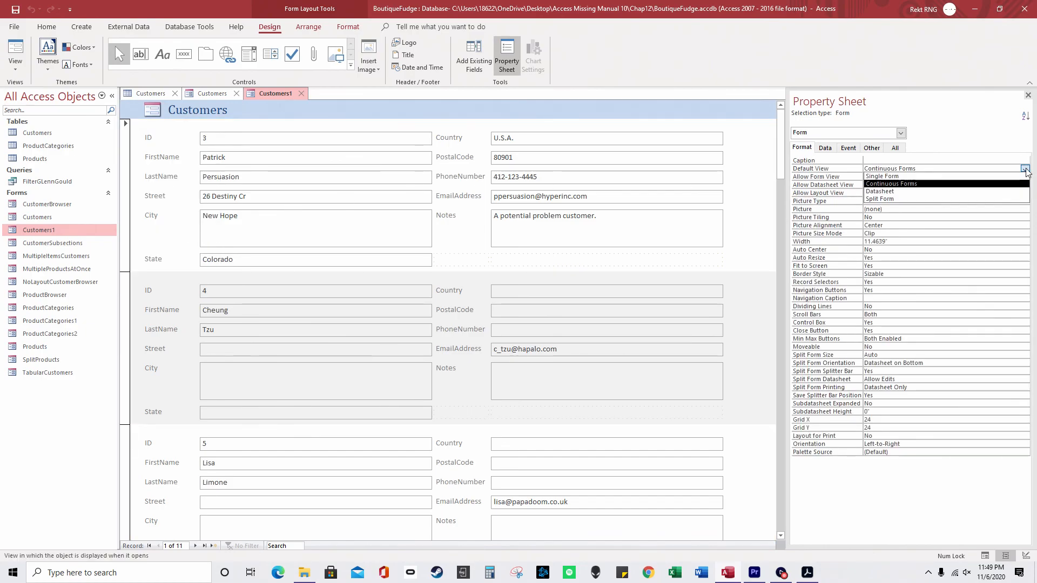
left_click(960, 198)
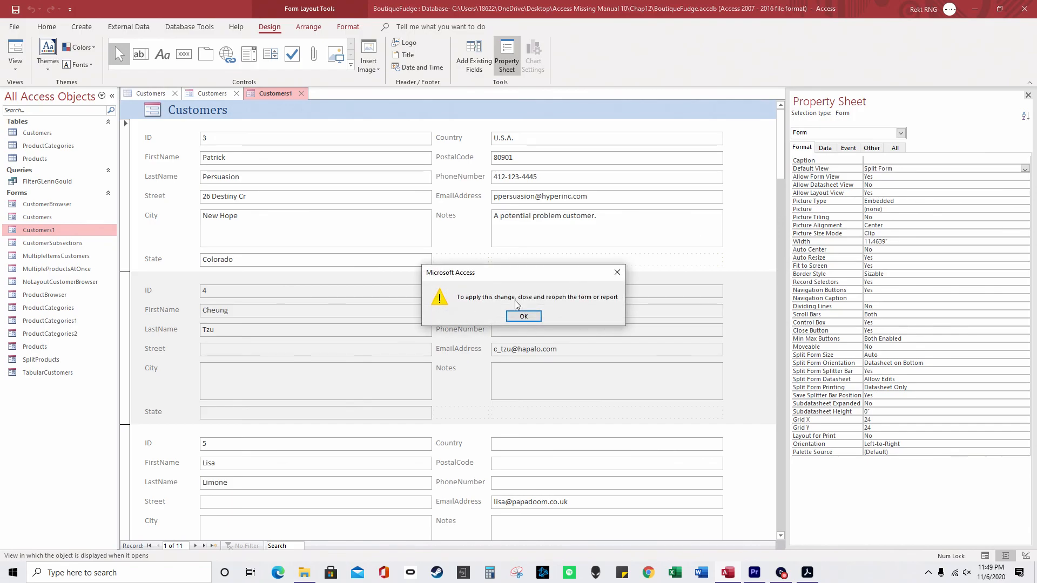
left_click(522, 316)
Close the Customers1 form, saving its design changes, and reopen it.
left_click(301, 93)
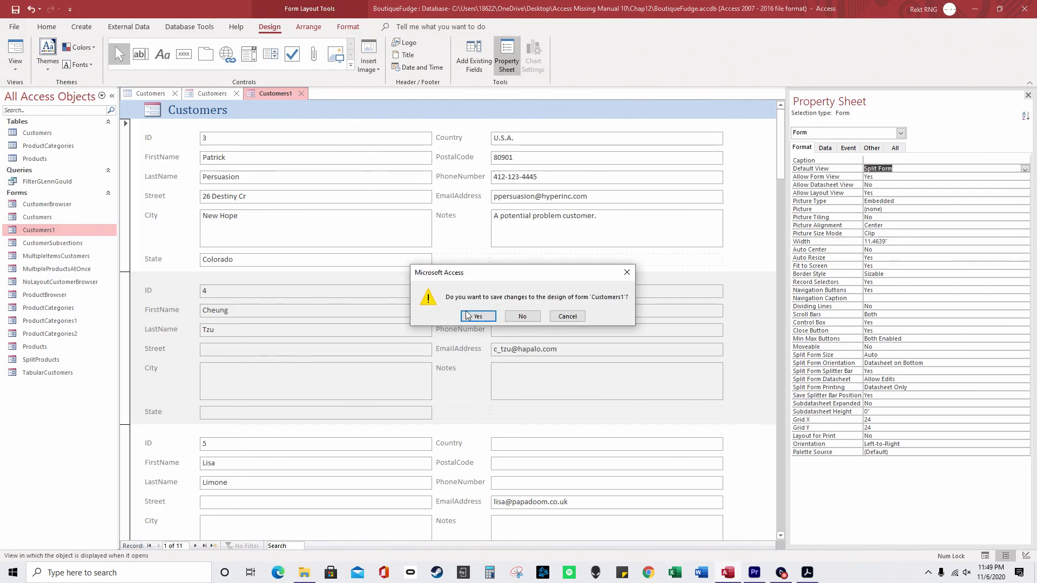
left_click(469, 318)
double_click(53, 227)
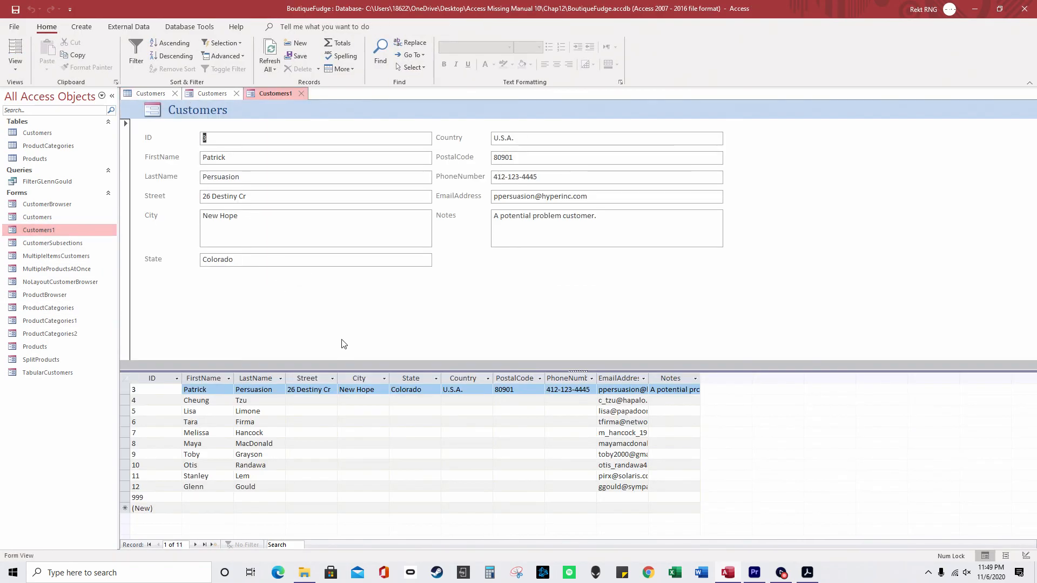
Browse several customer records in the datasheet part of the split form, ending on the record with ID 12.
left_click(185, 411)
left_click(195, 397)
left_click(197, 421)
left_click(201, 450)
left_click(202, 463)
left_click(205, 478)
left_click(205, 486)
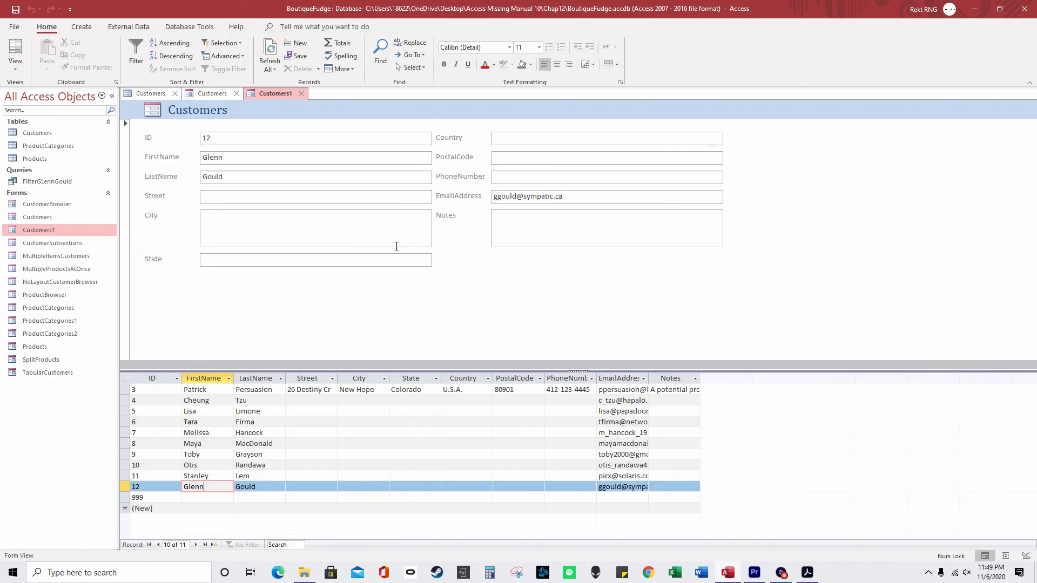
In Design View, extend the form footer to about 0.7 inch tall and return the Customers1 form to Form View.
right_click(278, 89)
left_click(316, 176)
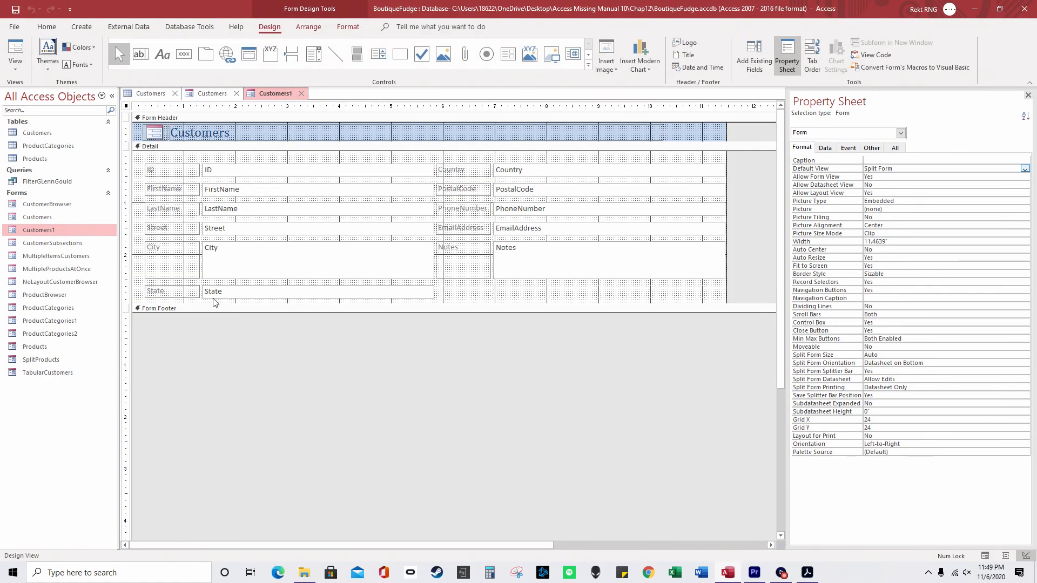
left_click_drag(248, 313, 264, 349)
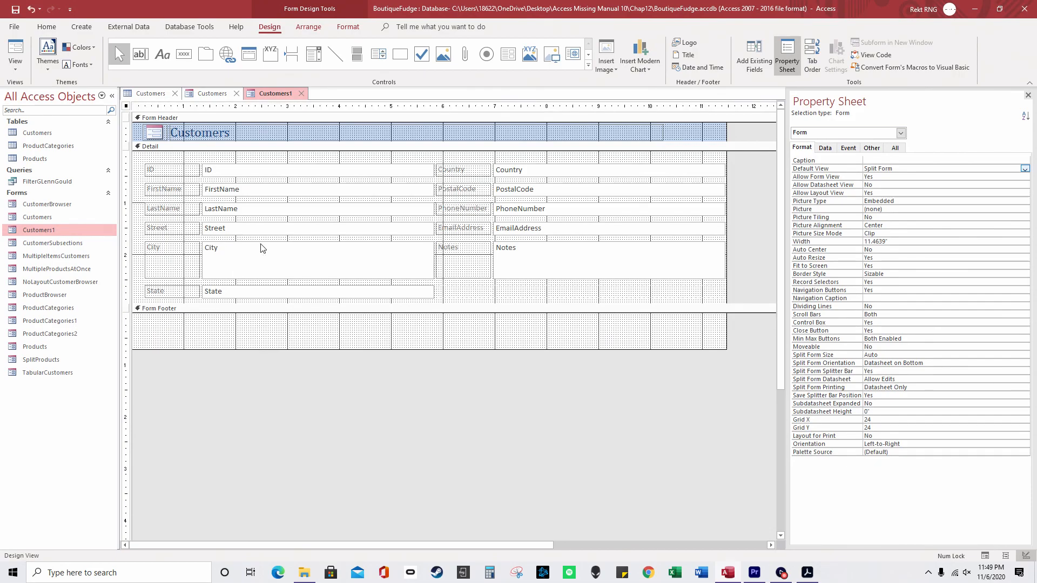
left_click(157, 93)
right_click(261, 92)
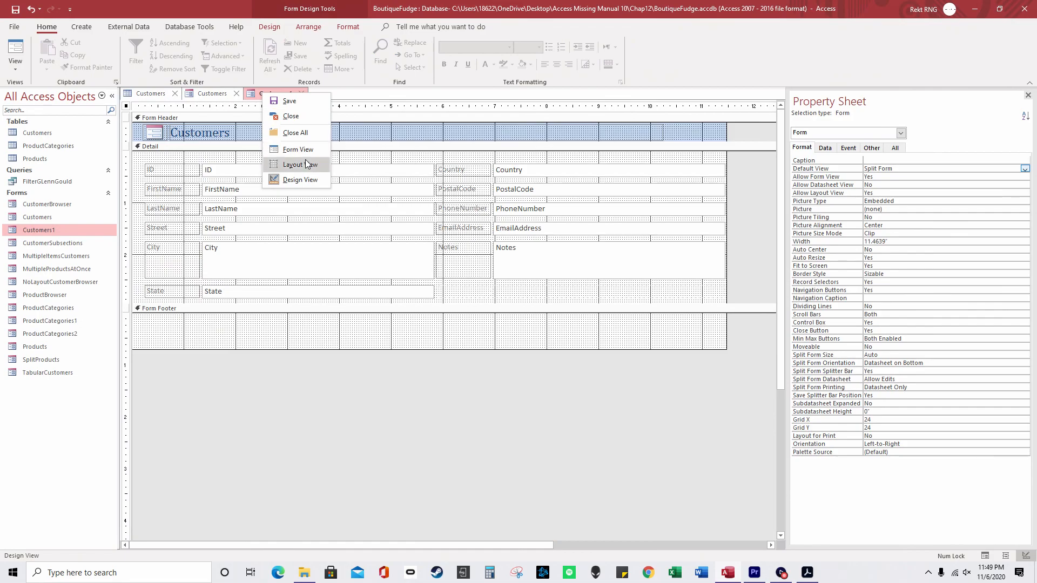
left_click(298, 149)
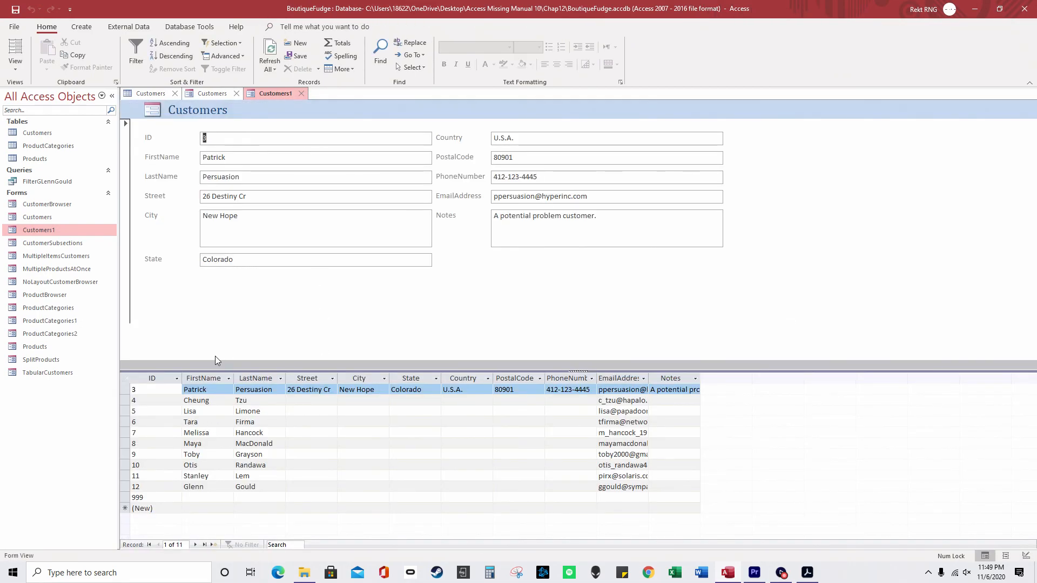
Move the splitter bar up so the form part of Customers1 is about 4.65 inches high.
left_click_drag(332, 371, 342, 341)
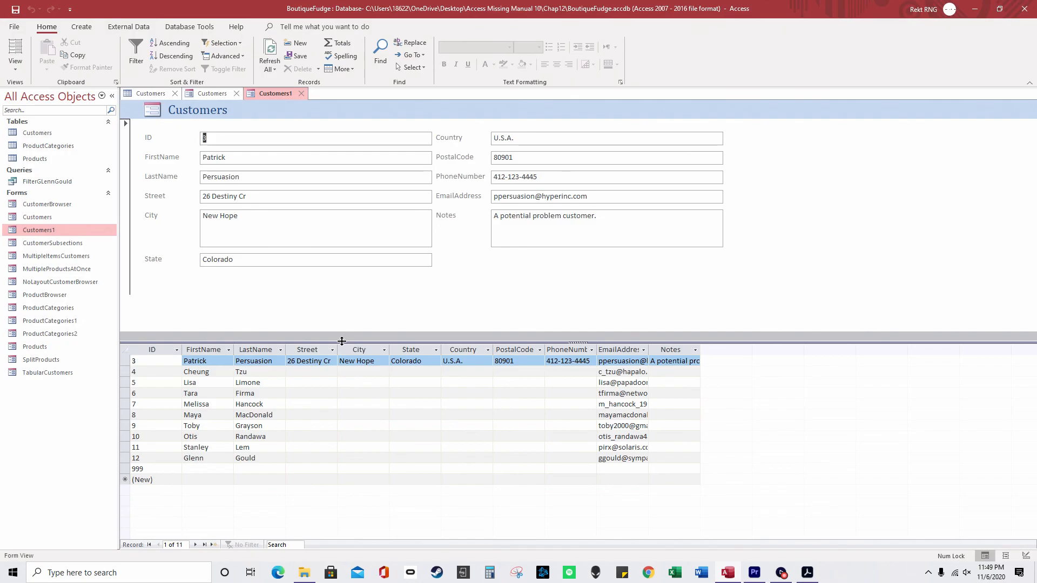
right_click(342, 341)
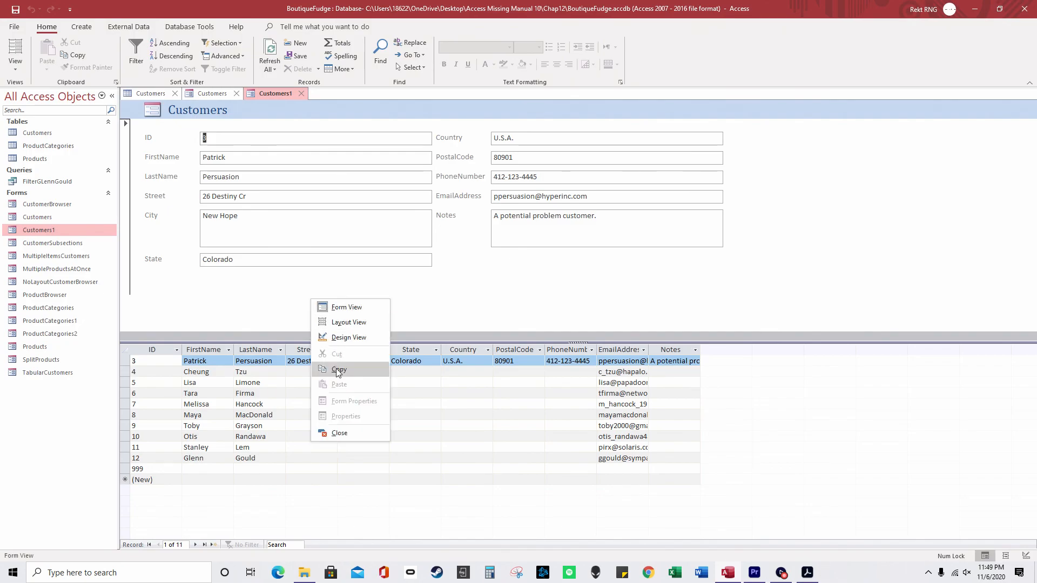
left_click(155, 136)
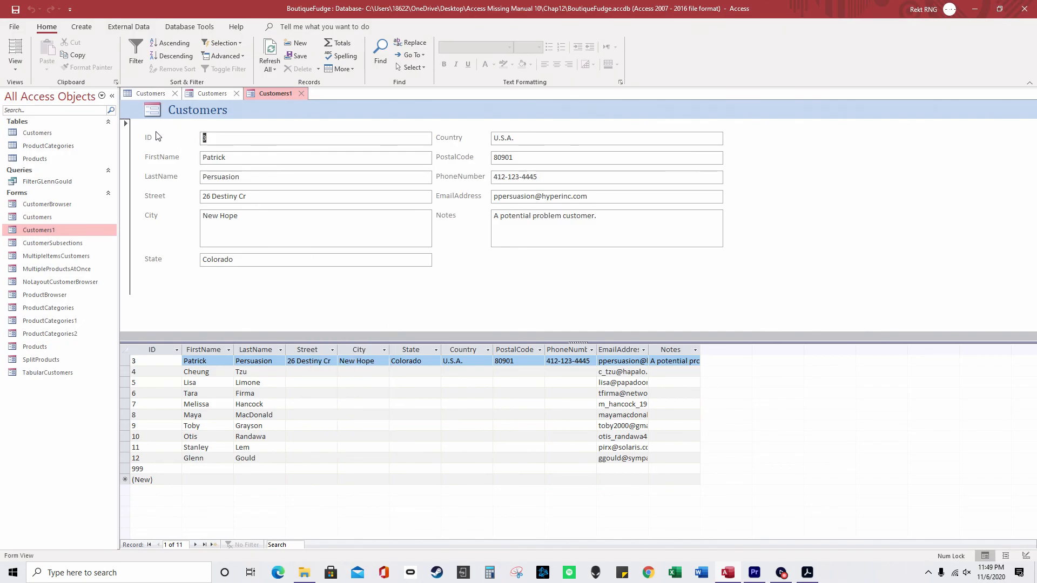
right_click(211, 138)
right_click(158, 173)
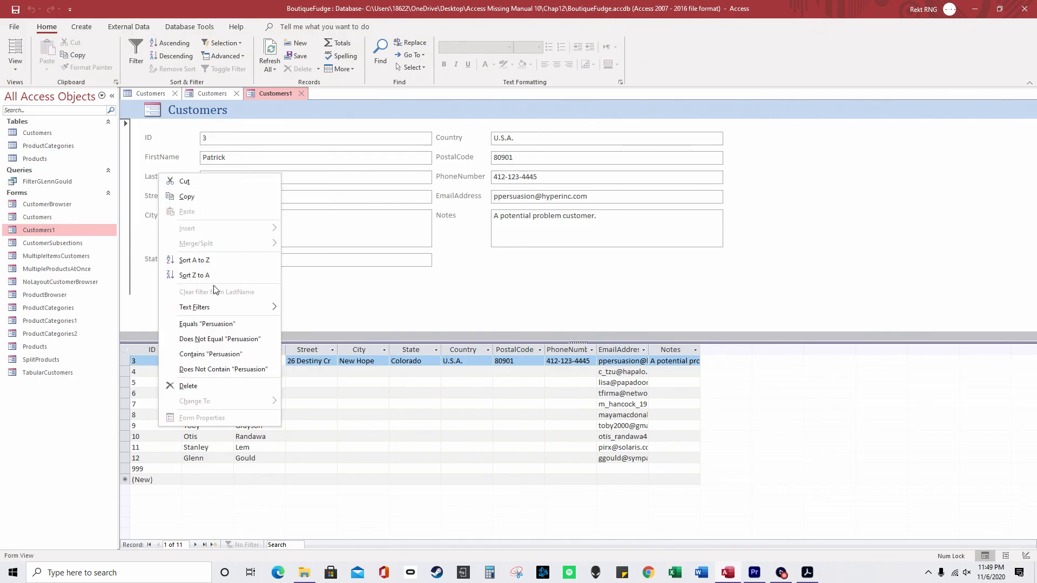
key("Escape")
Switch the Customers1 form to Layout View and bring up the properties of the form itself instead of the LastName field.
left_click(16, 62)
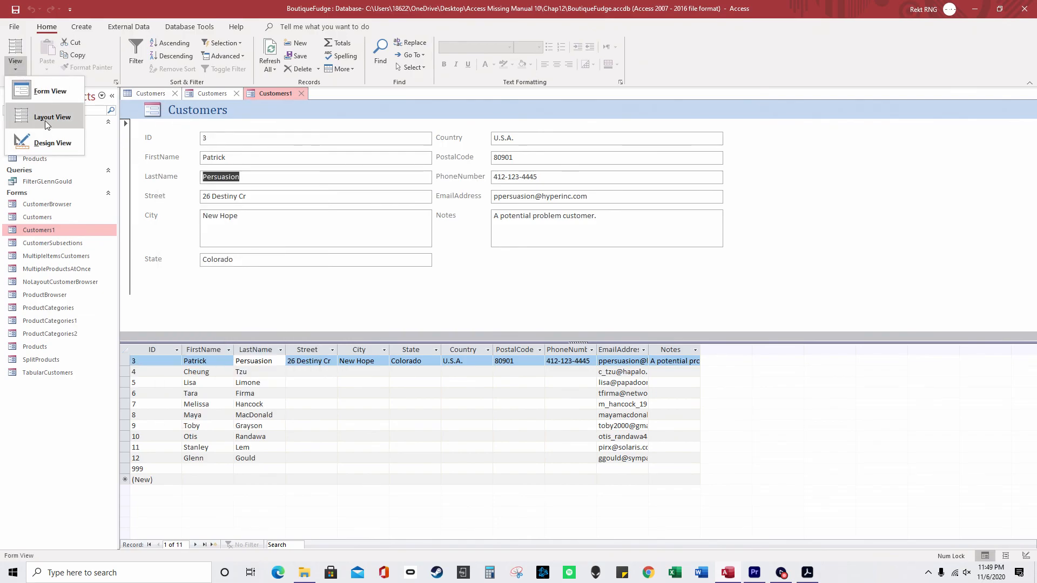
left_click(44, 121)
left_click_drag(1025, 169, 1020, 551)
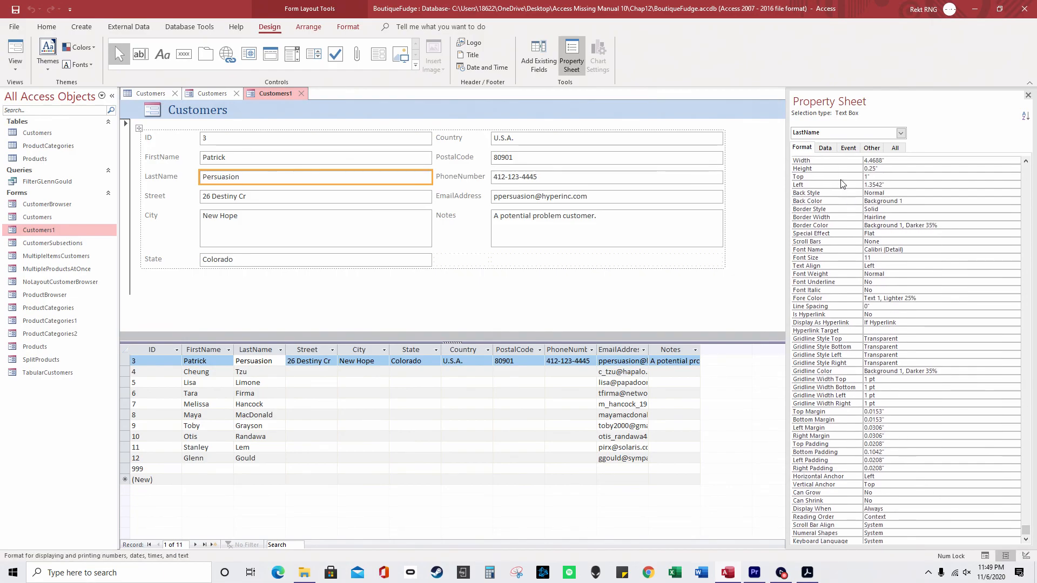
left_click(824, 148)
left_click(802, 148)
scroll(933, 356, "down", 1)
scroll(855, 185, "up", 1)
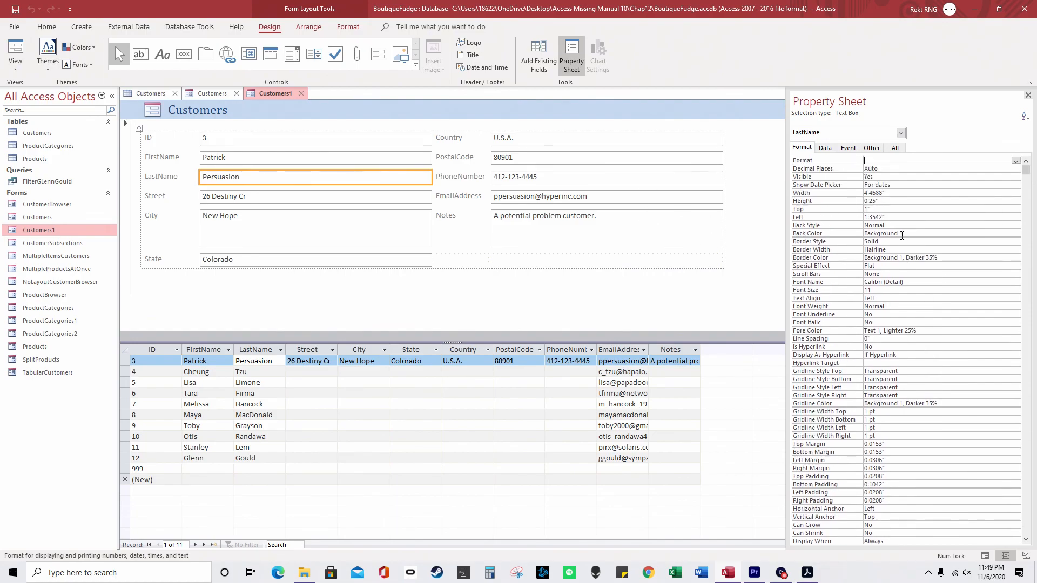
left_click(900, 133)
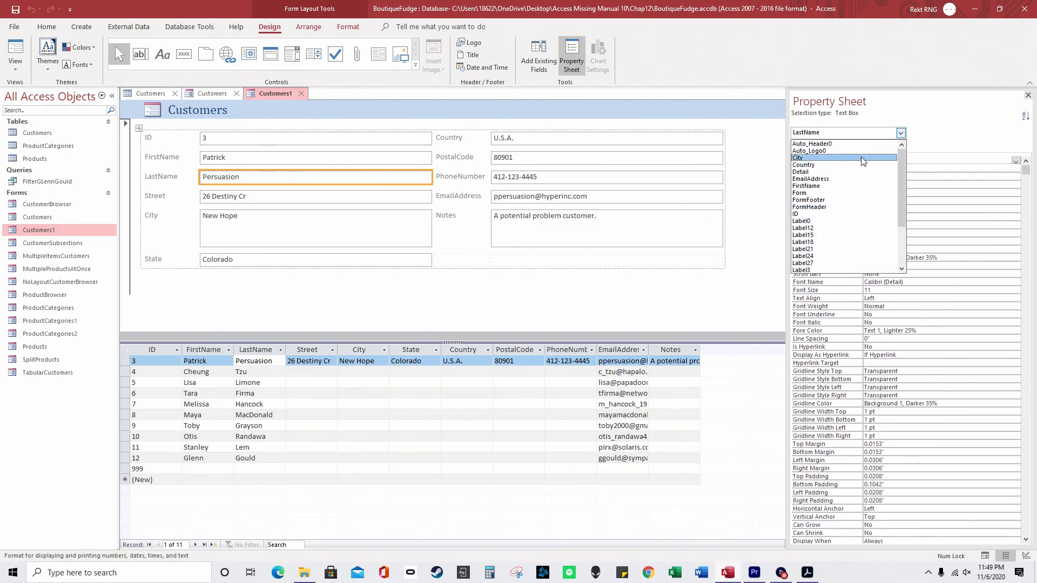
left_click(835, 186)
left_click(854, 135)
left_click(843, 184)
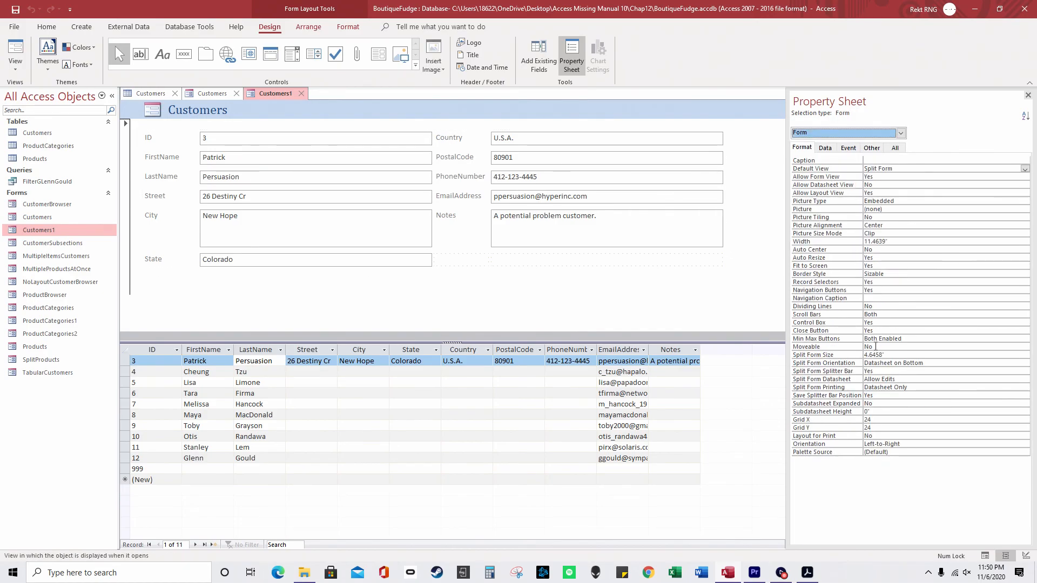
Check the split form size and splitter position properties, and move the splitter bar down for a Split Form Size of about 4.72 inches.
left_click(869, 355)
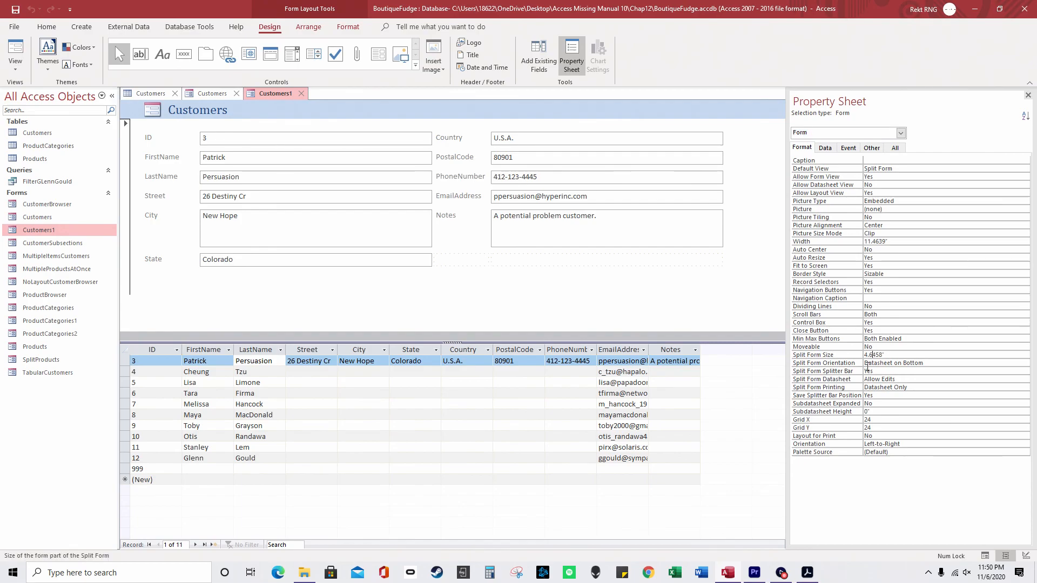
left_click(897, 379)
left_click(862, 395)
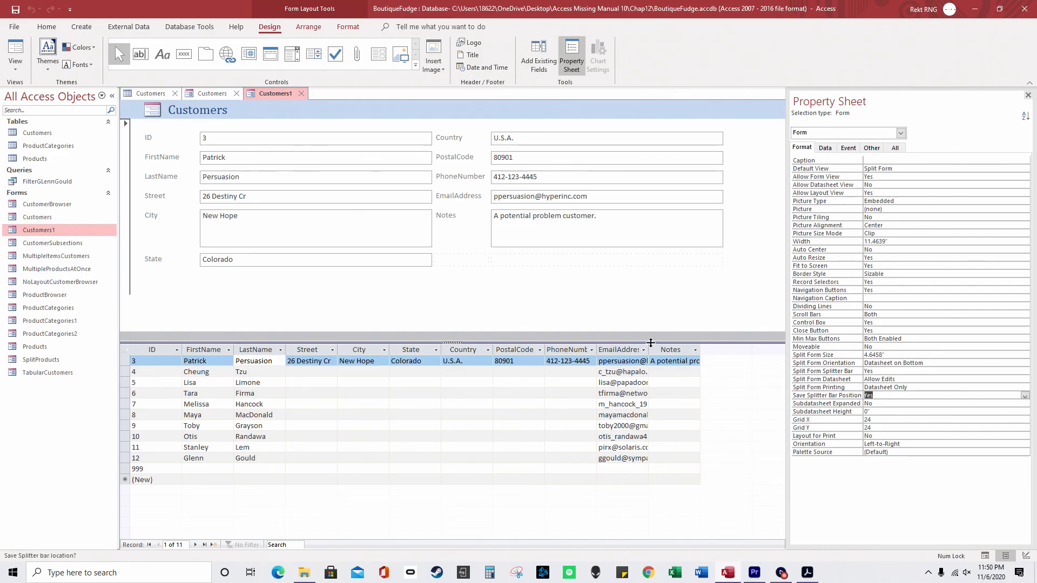
left_click_drag(638, 341, 638, 345)
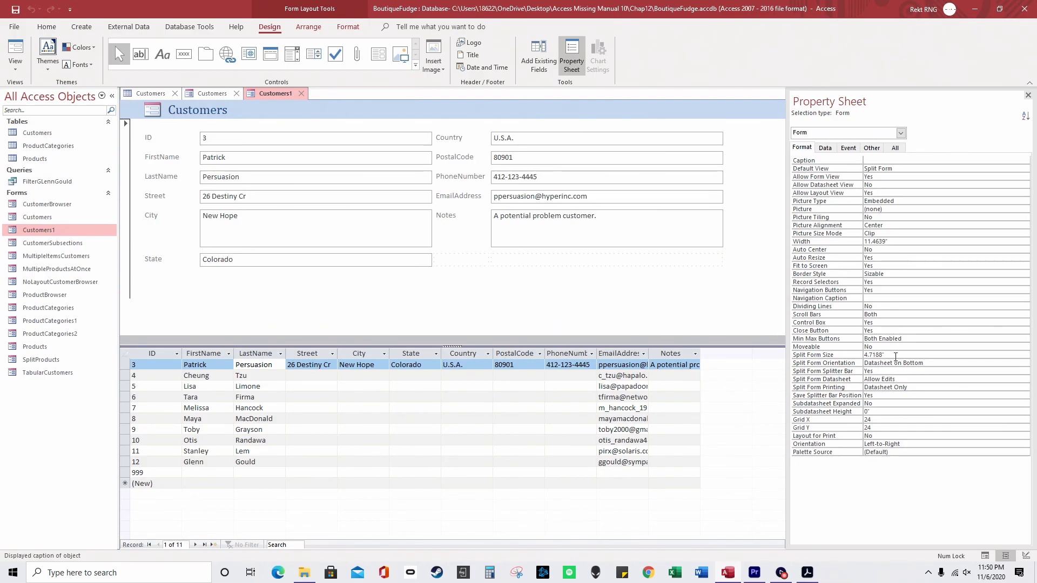
Try to set the Split Form Orientation property to Datasheet on Right in Layout View.
left_click(937, 363)
left_click(1025, 363)
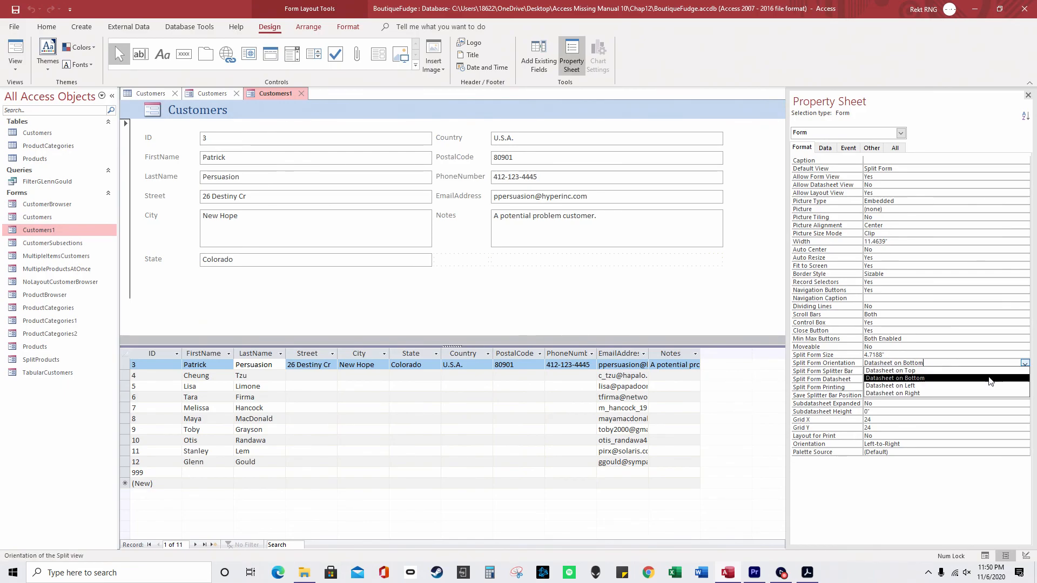
left_click(971, 390)
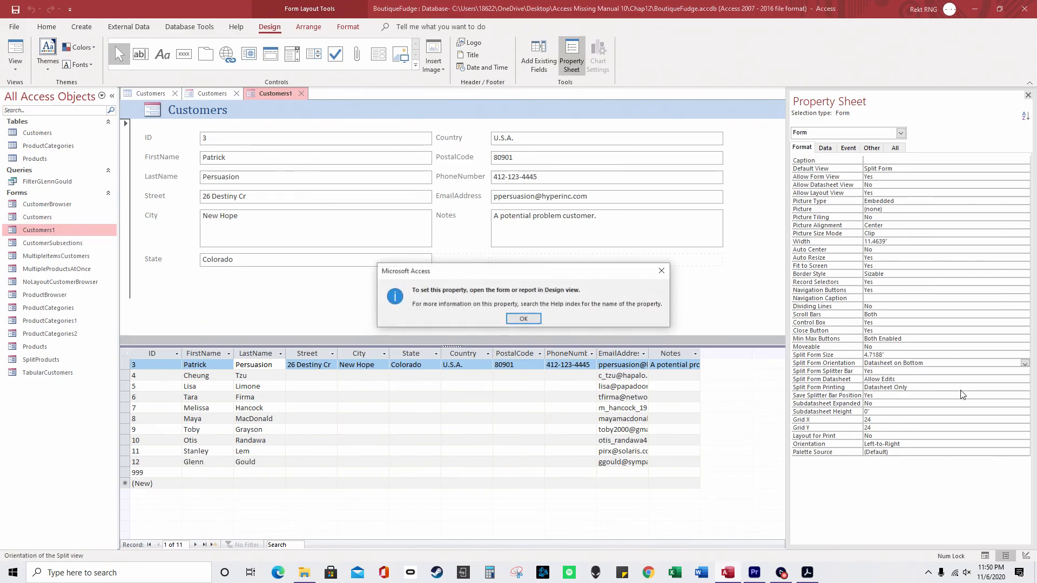
left_click(523, 319)
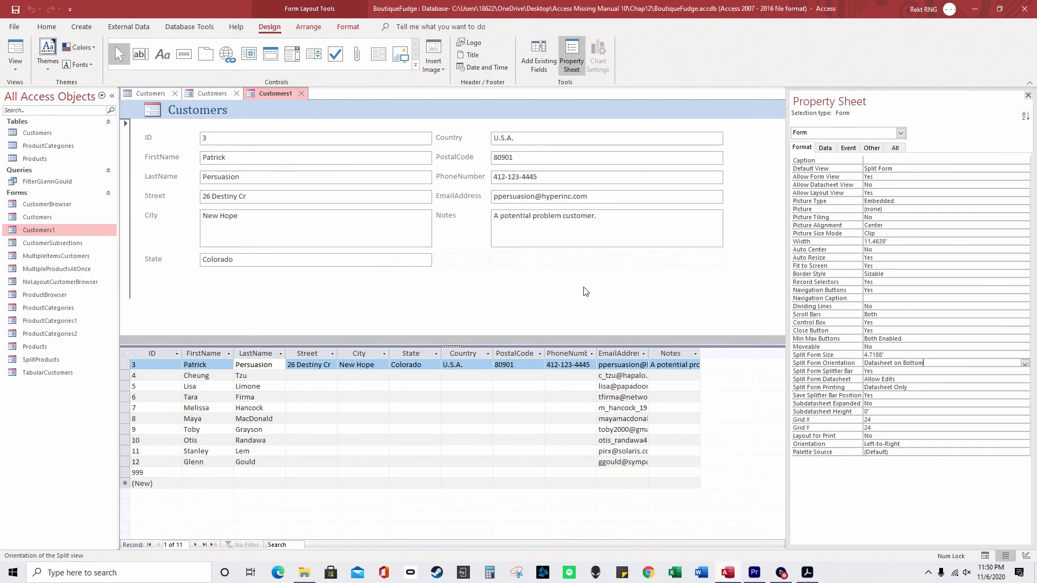
Save the new splitter position while closing the Customers1 form, and reopen the form.
left_click(300, 93)
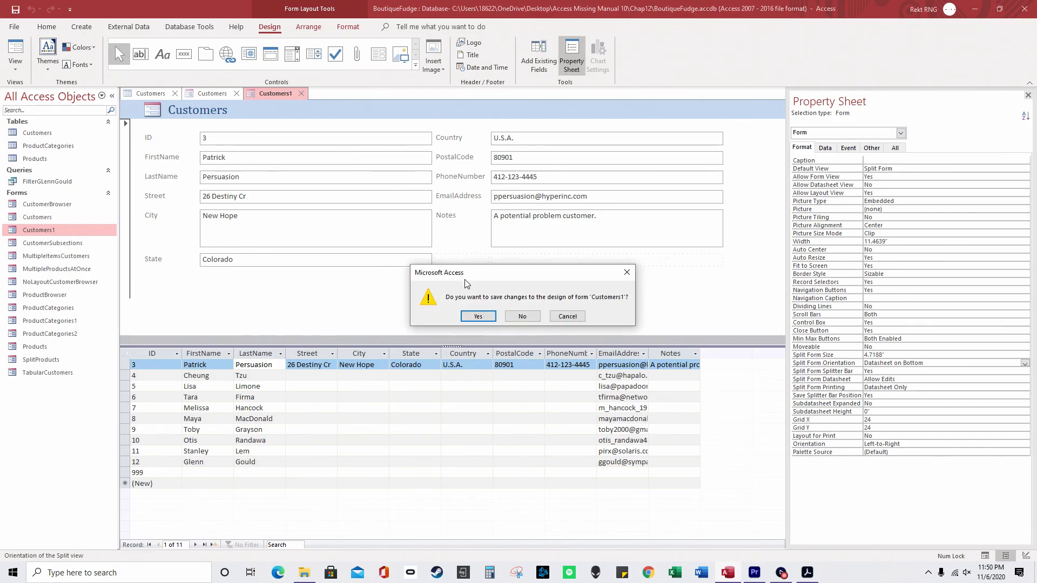
left_click(481, 315)
double_click(63, 229)
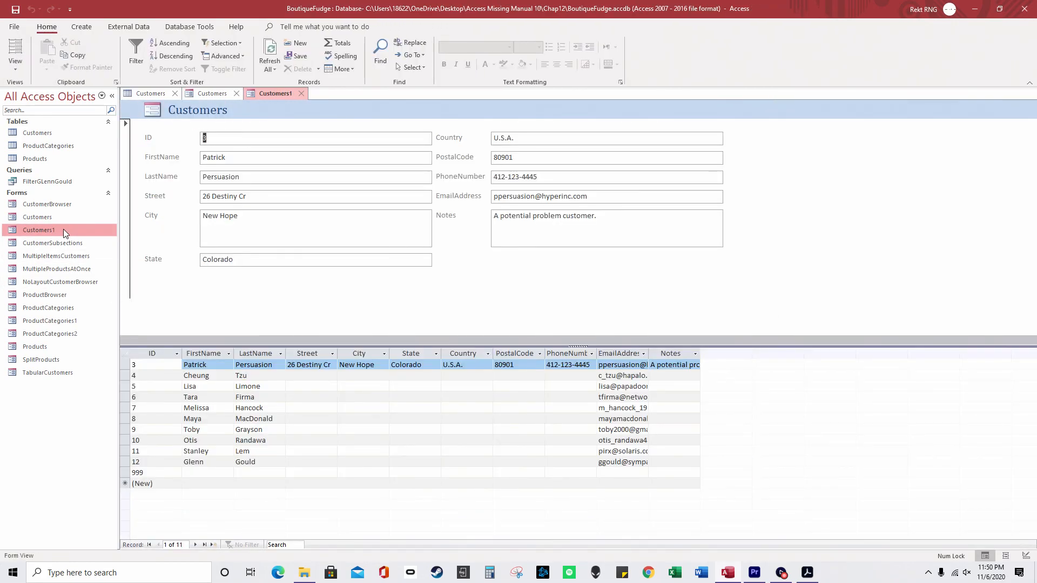
right_click(281, 259)
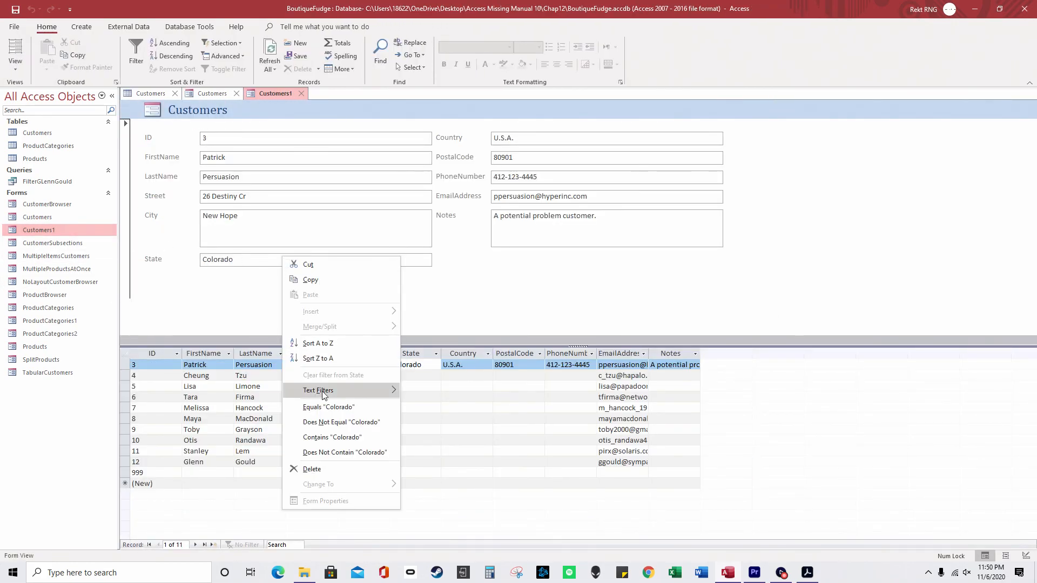
left_click(175, 143)
right_click(175, 144)
Switch the Customers1 form to Design View and set its Split Form Orientation to Datasheet on Right.
left_click(15, 60)
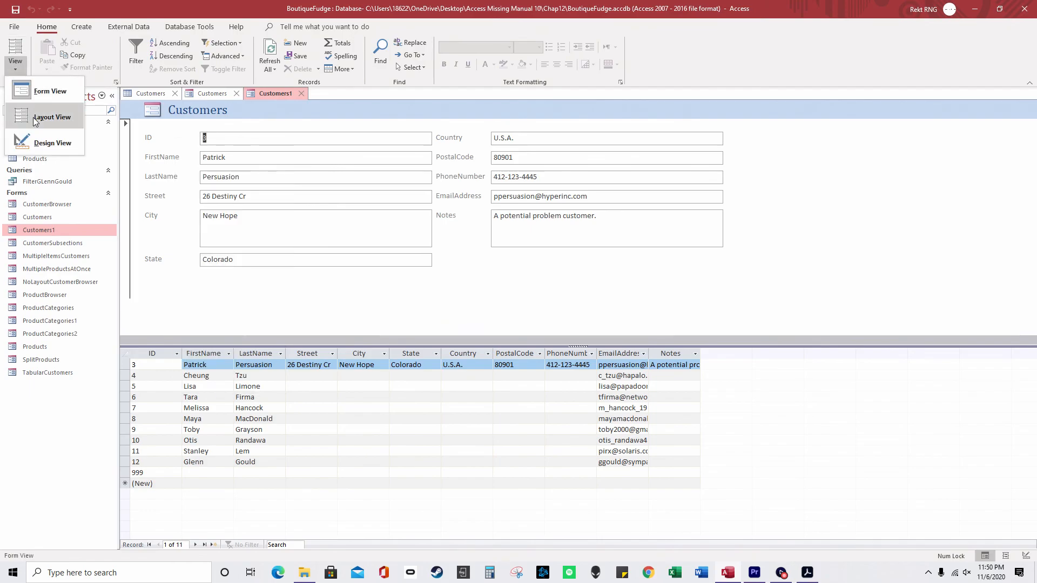
left_click(49, 140)
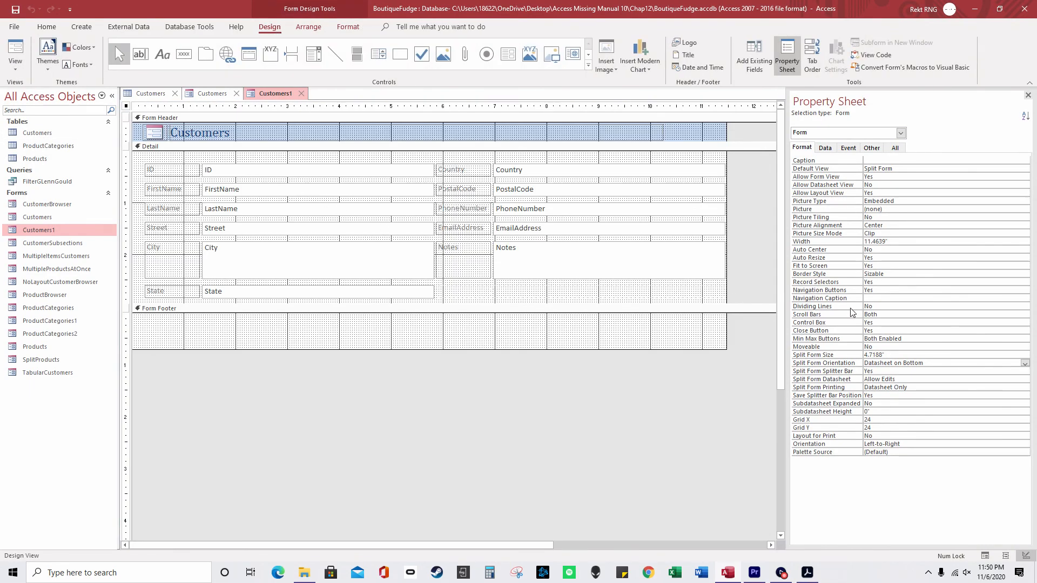
left_click(1025, 363)
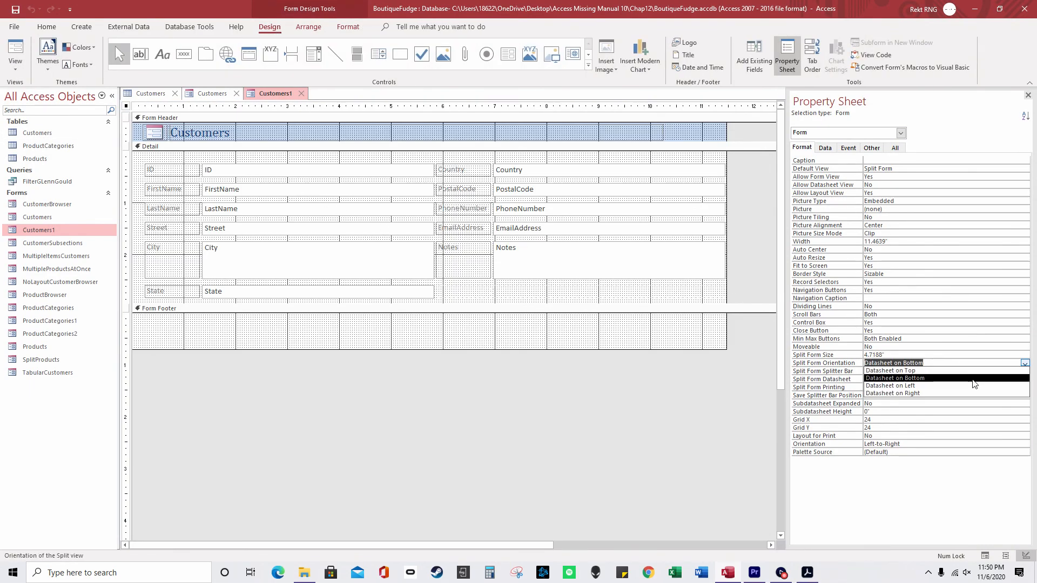
left_click(959, 392)
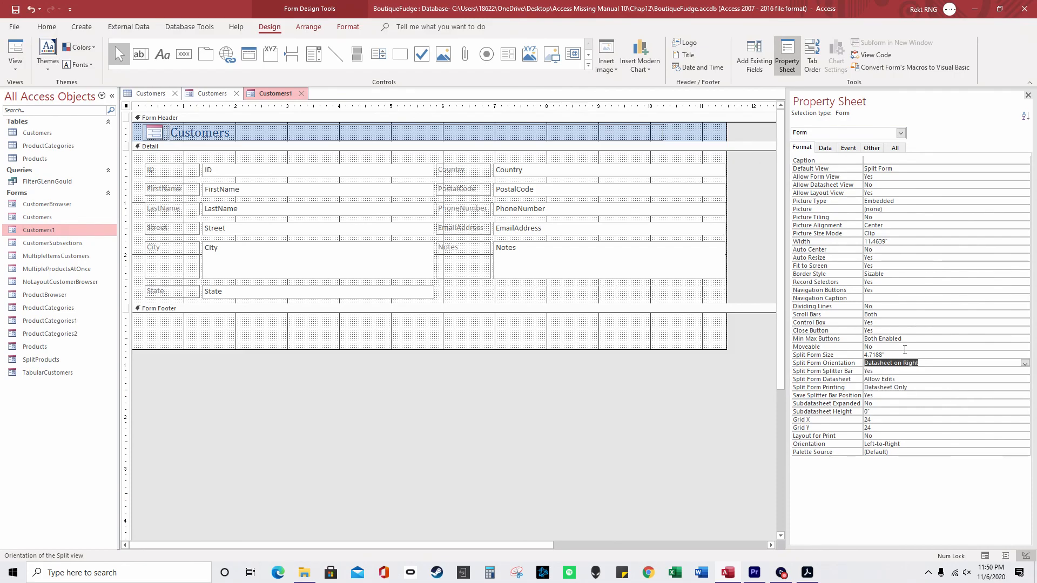
Save the orientation change, close the Customers1 form and reopen it in Form View.
left_click(302, 94)
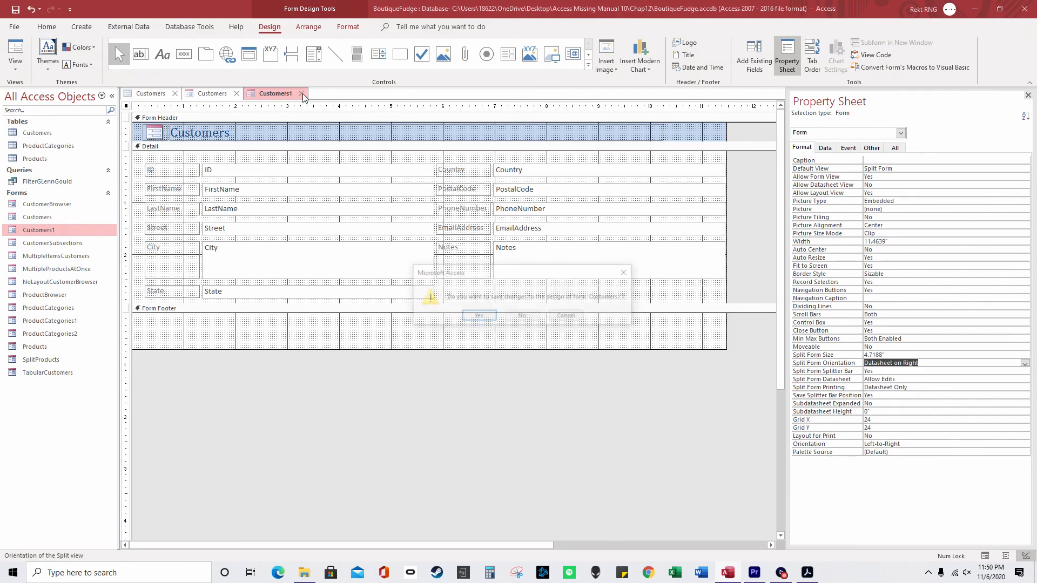
left_click(472, 314)
double_click(72, 231)
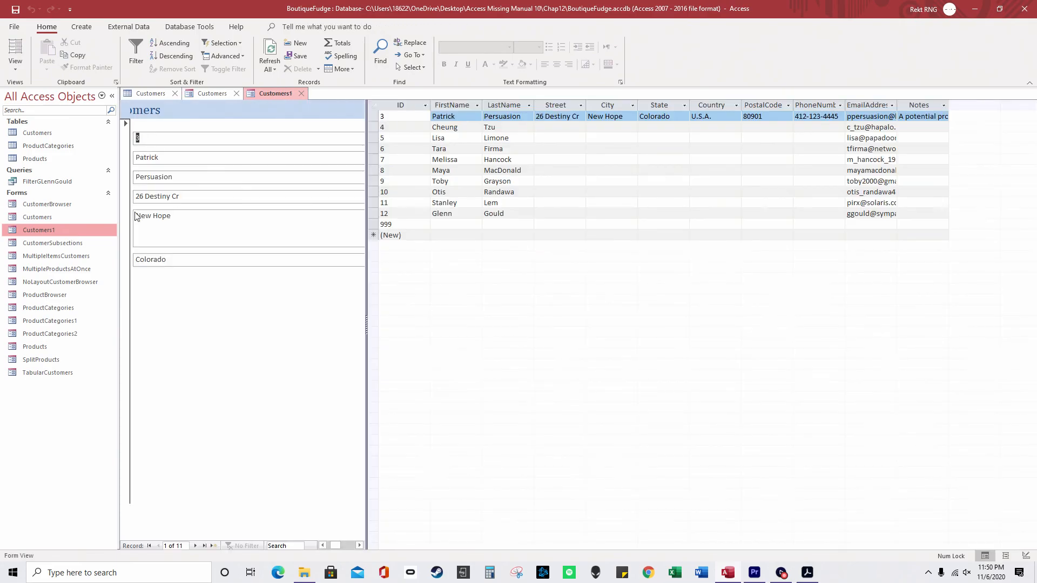
Widen the form pane of Customers1 beside the datasheet and view the ID text box's data properties in Layout View.
left_click_drag(365, 188, 554, 187)
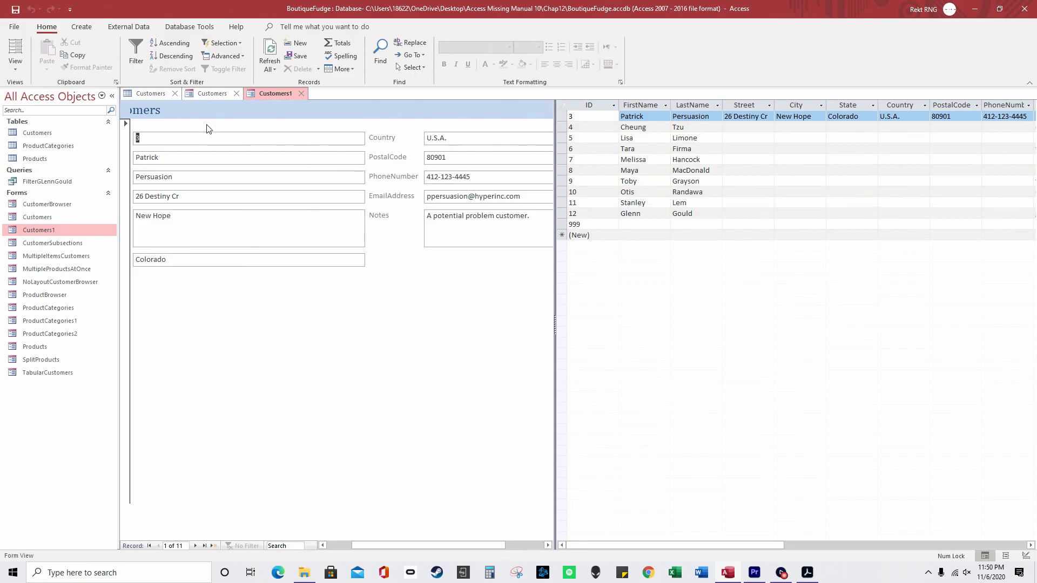
left_click(15, 69)
left_click(33, 114)
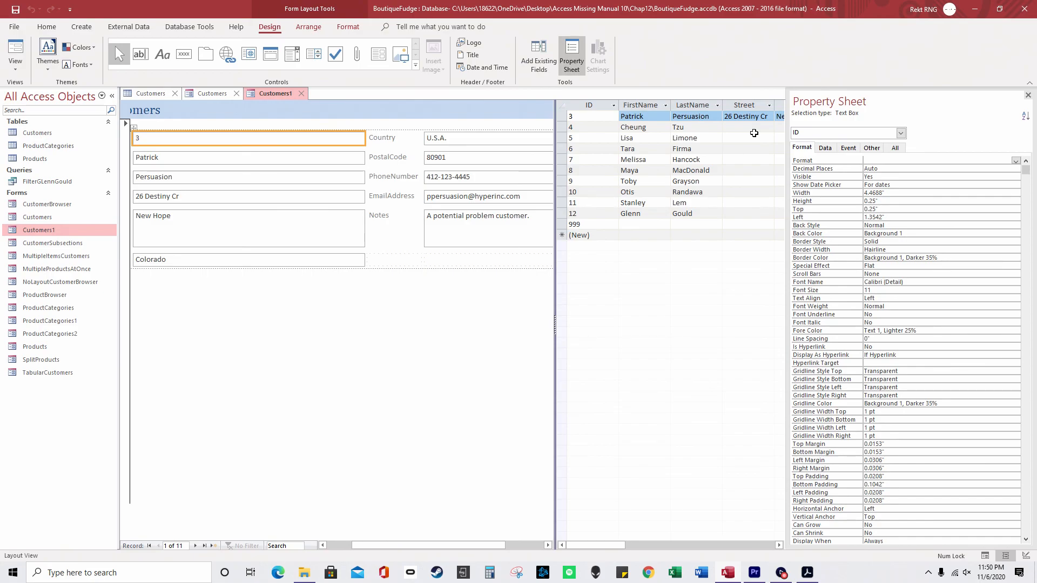
left_click(834, 150)
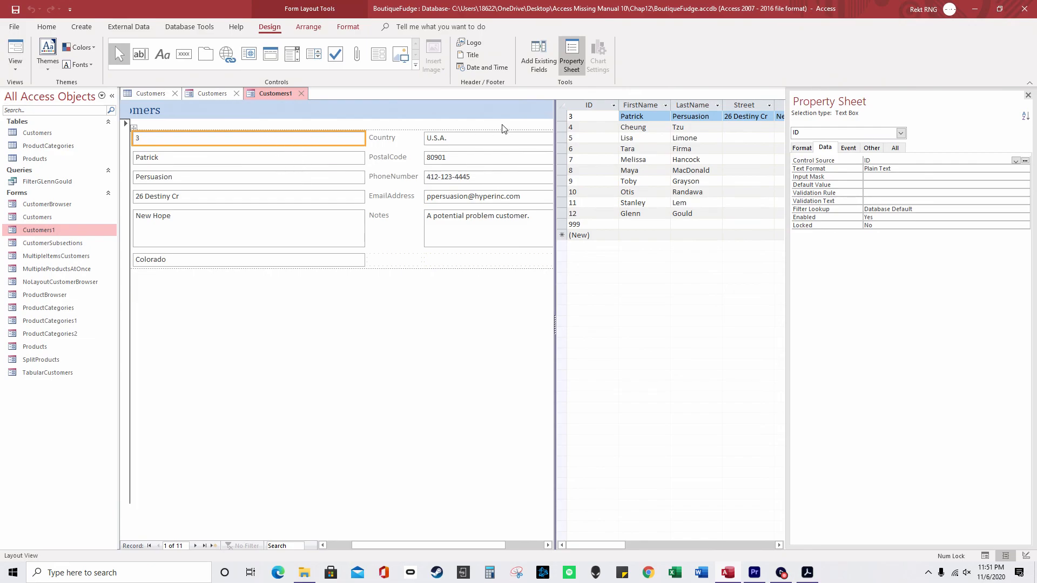
Close the Customers1 and Customers forms without saving their changes.
left_click(301, 93)
left_click(522, 318)
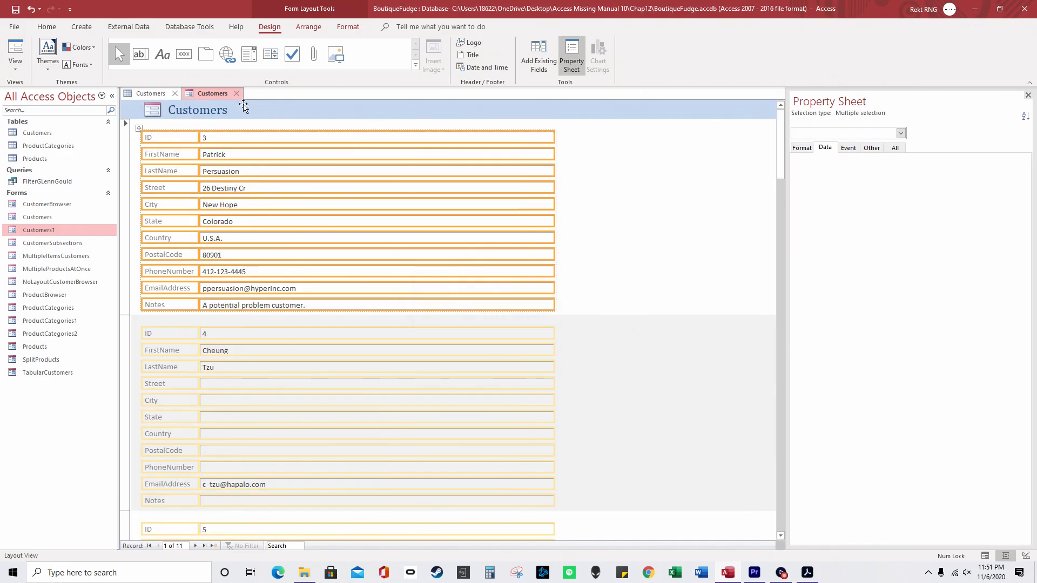
left_click(235, 94)
left_click(522, 317)
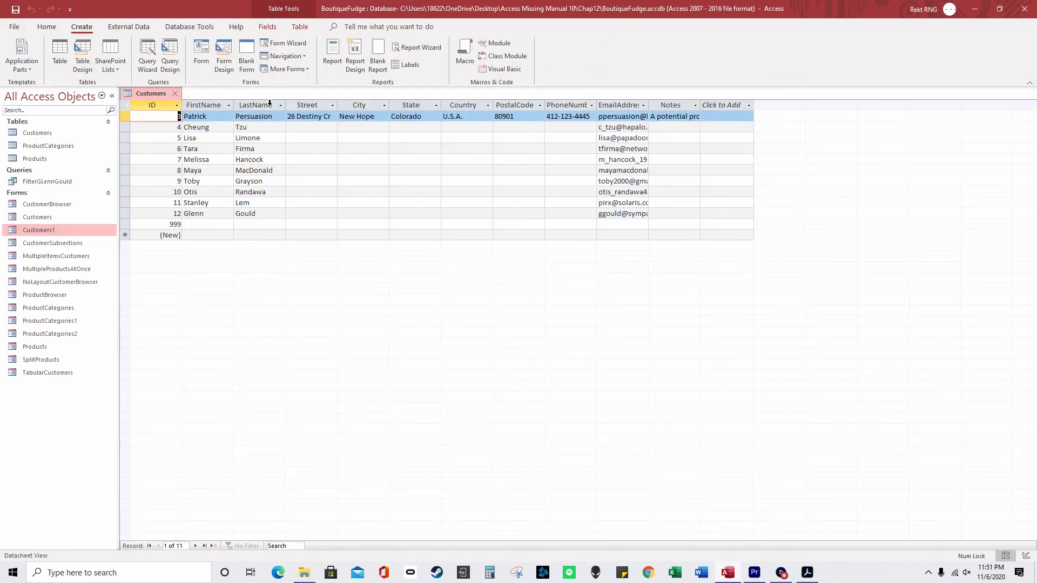
Create a blank form in Design View and expand the Customers table in the field list of all tables.
left_click(231, 67)
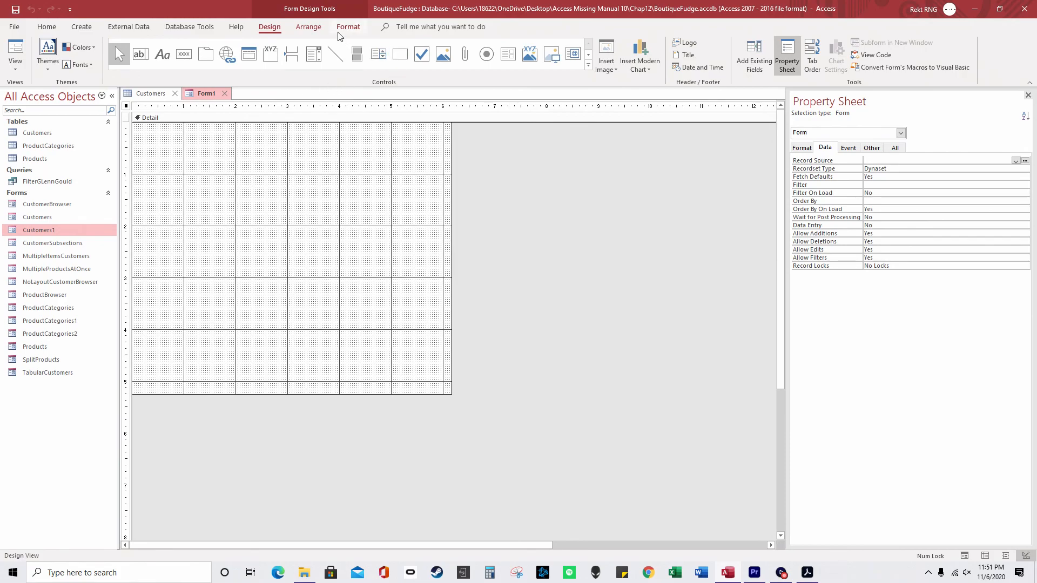
left_click(754, 67)
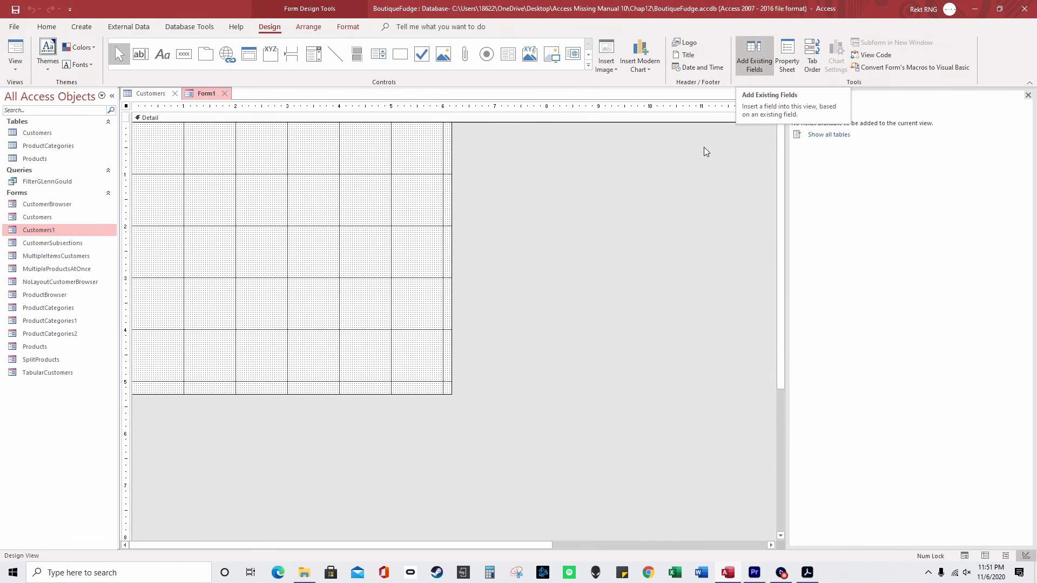
right_click(394, 193)
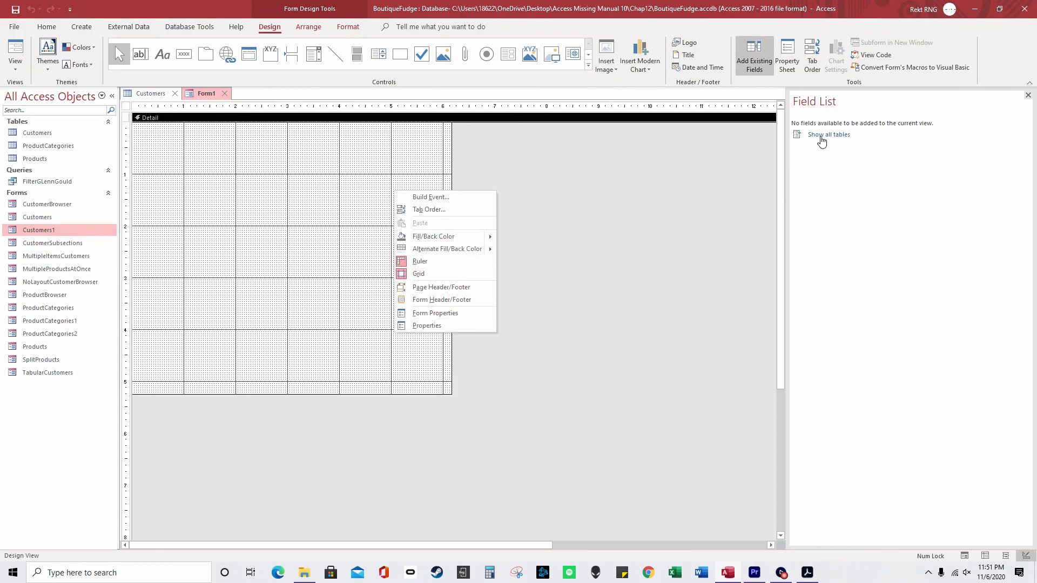
left_click(818, 135)
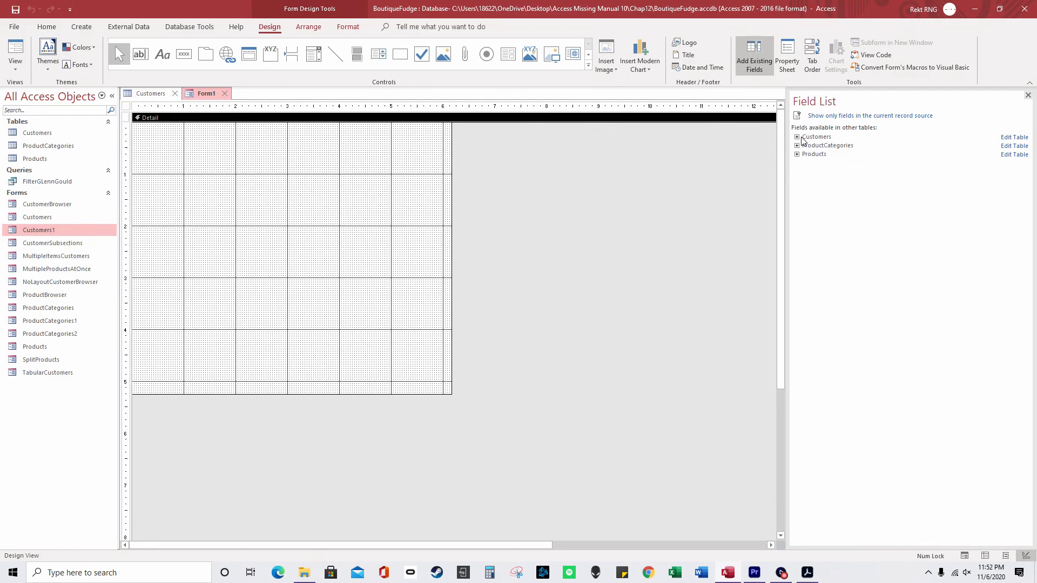
right_click(326, 178)
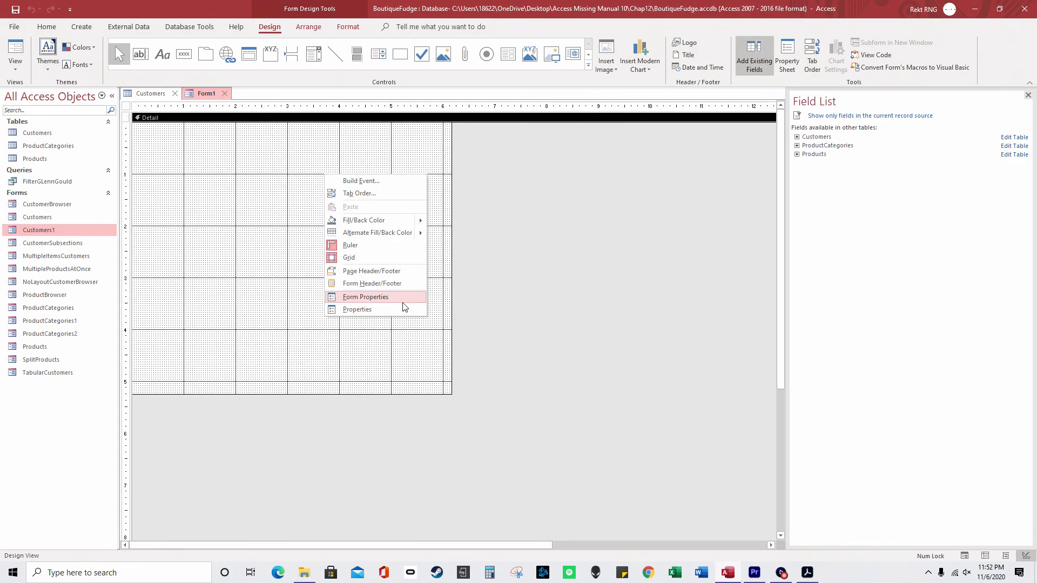
left_click(797, 137)
double_click(825, 138)
left_click(797, 138)
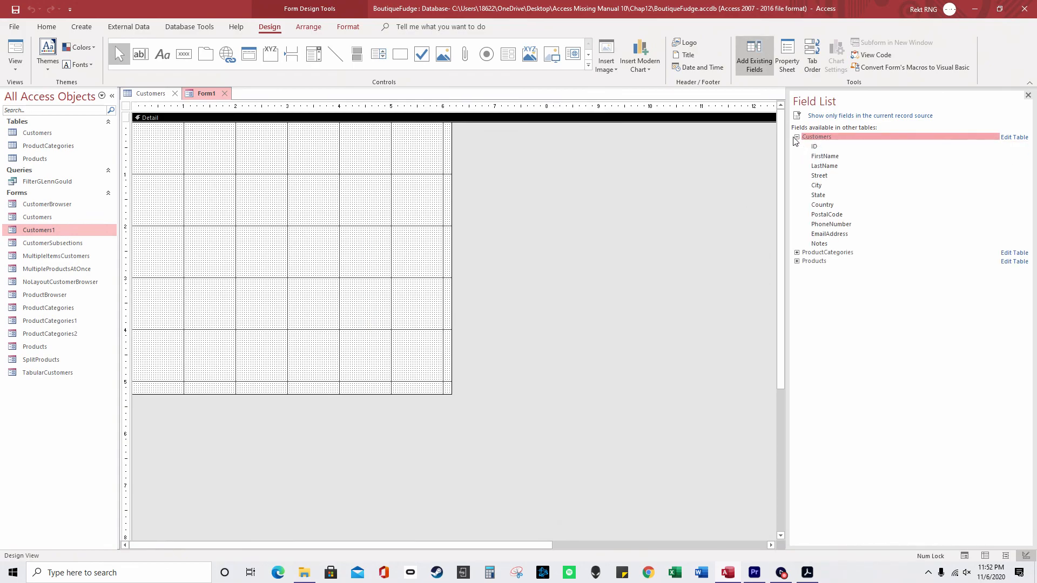
Add the FirstName, LastName, Street, City and State fields from the Customers table to the new form.
double_click(824, 156)
double_click(826, 166)
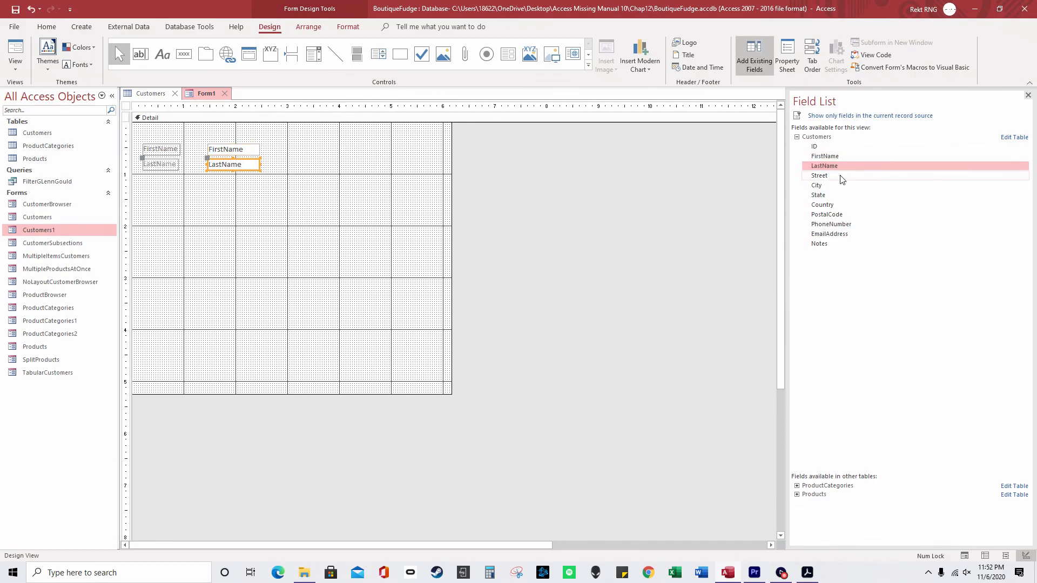
double_click(840, 177)
double_click(831, 185)
double_click(823, 194)
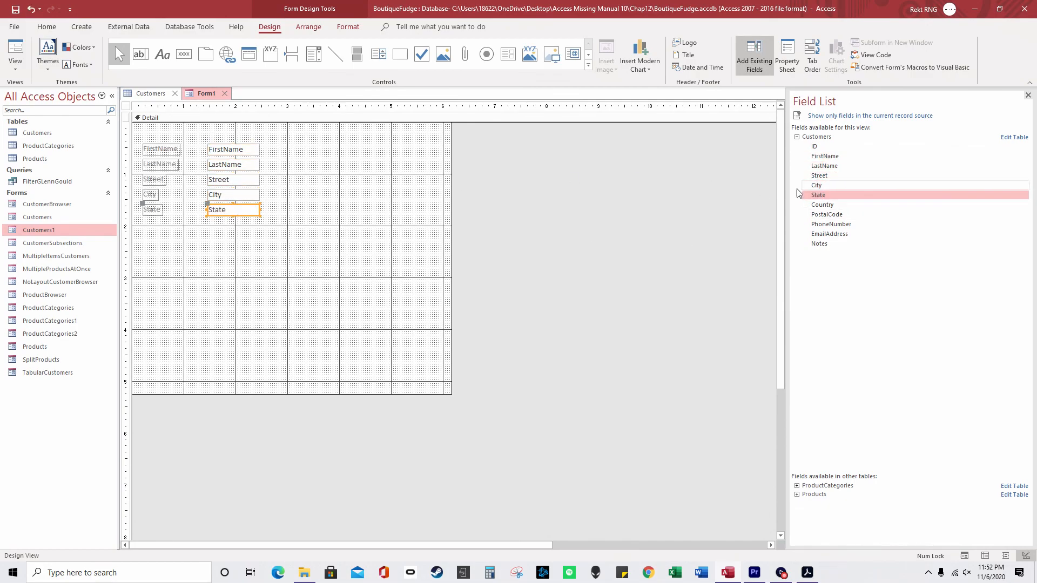
Arrange all five fields and their labels in a stacked layout.
left_click(148, 141)
left_click(145, 145)
left_click(141, 138)
left_click_drag(288, 242, 139, 127)
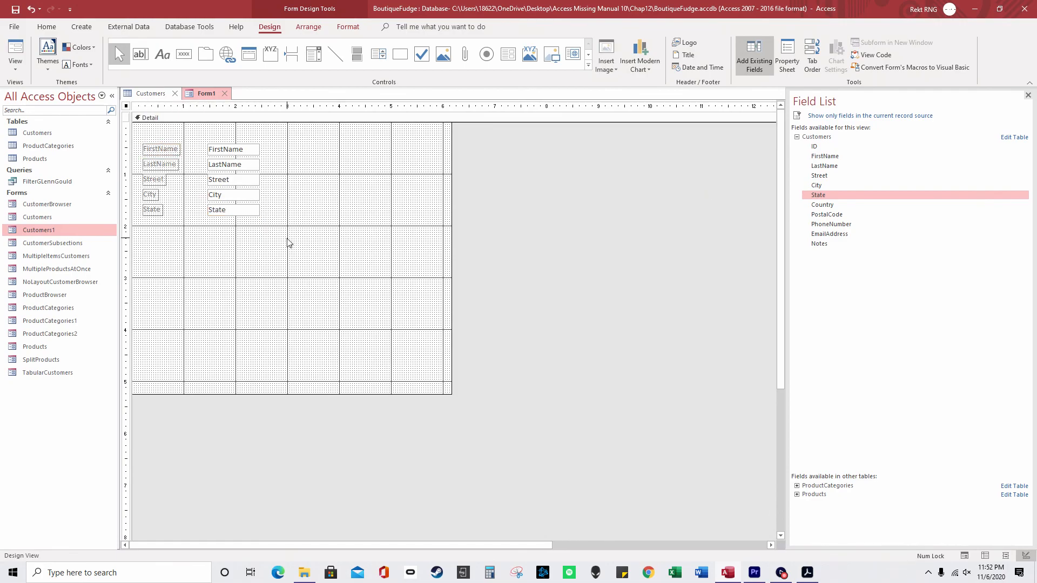
right_click(152, 147)
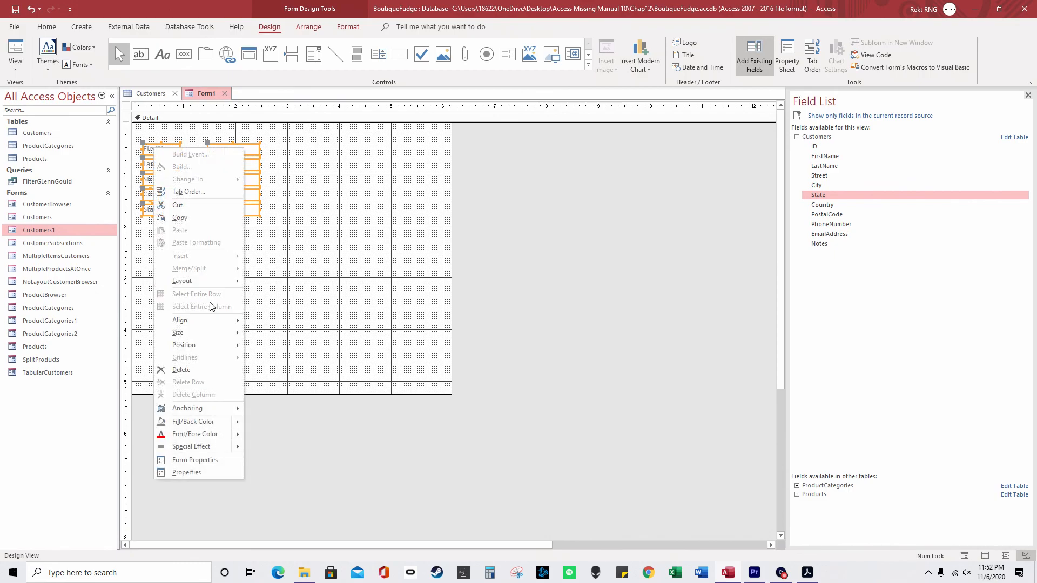
mouse_move(227, 281)
left_click(278, 295)
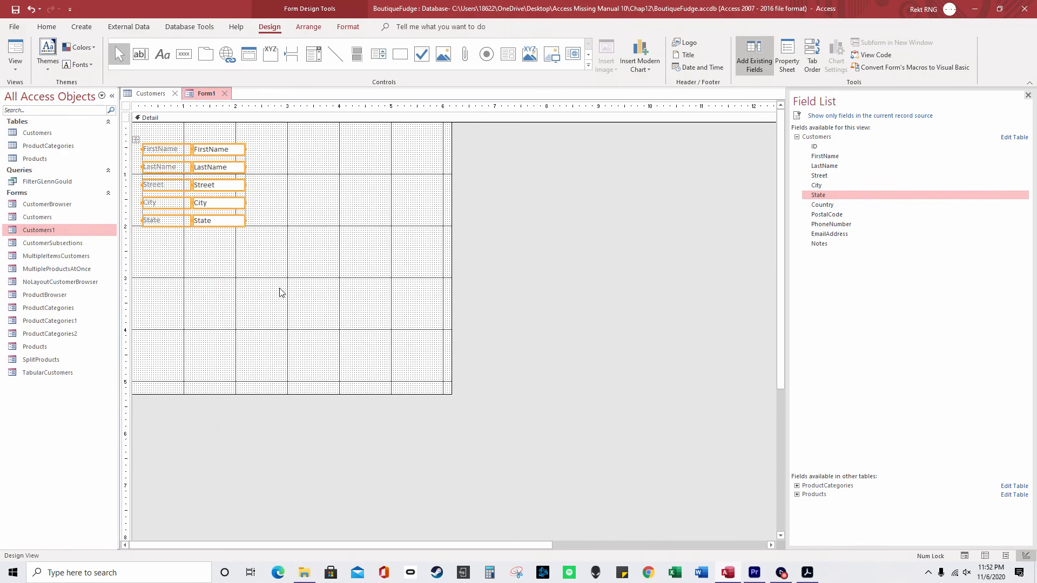
left_click(282, 296)
Try a height of 0 for the FirstName text box and undo the change.
left_click(210, 149)
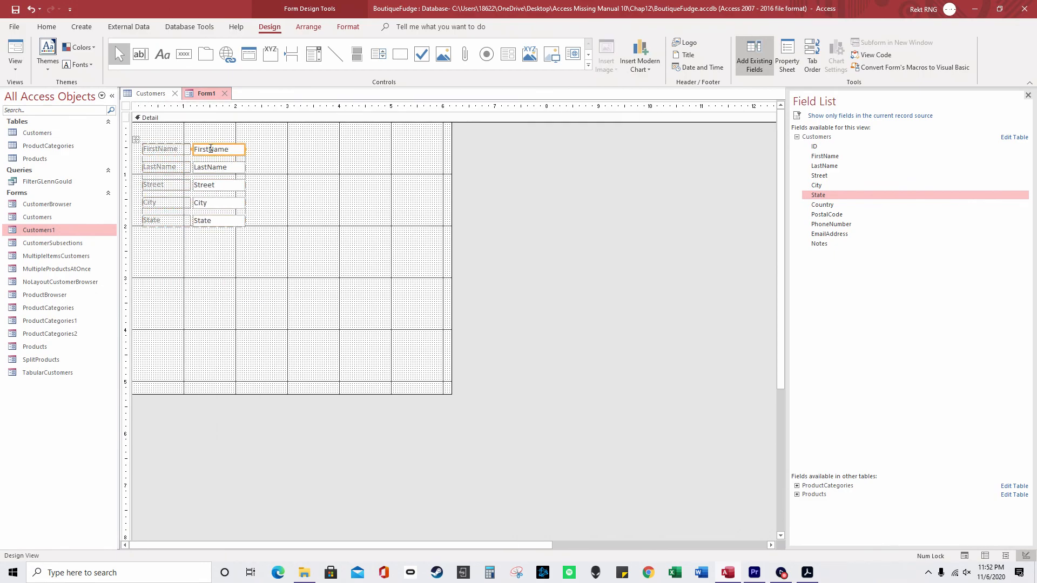
left_click(790, 65)
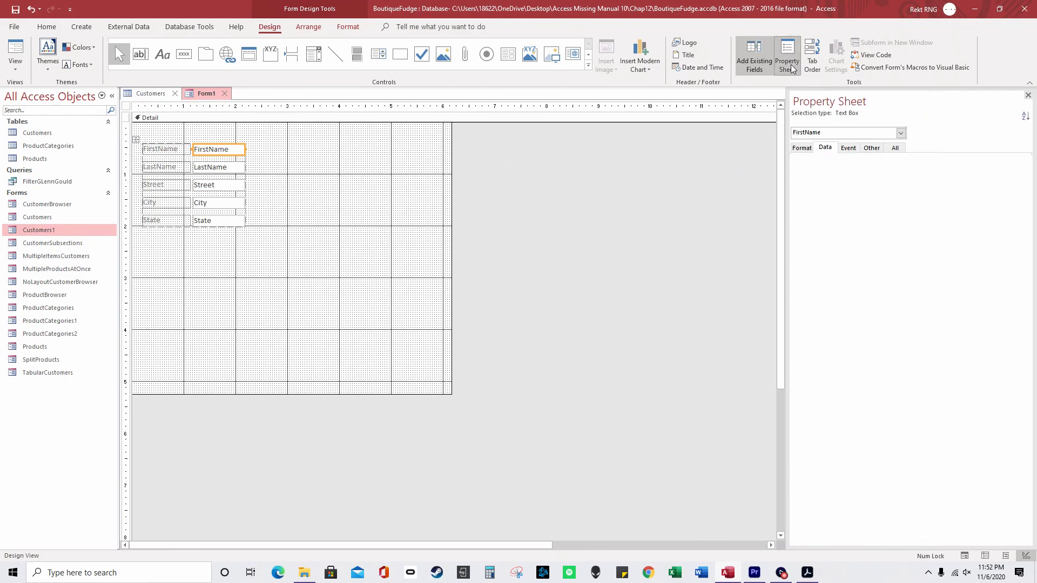
left_click(809, 149)
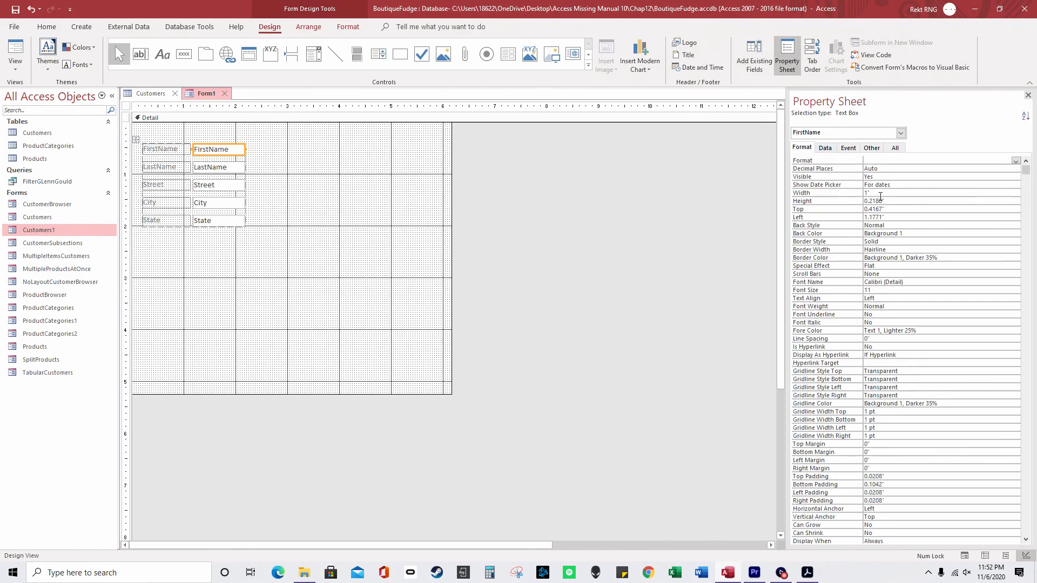
left_click(877, 202)
left_click_drag(869, 202, 882, 205)
key("BackSpace")
key("Return")
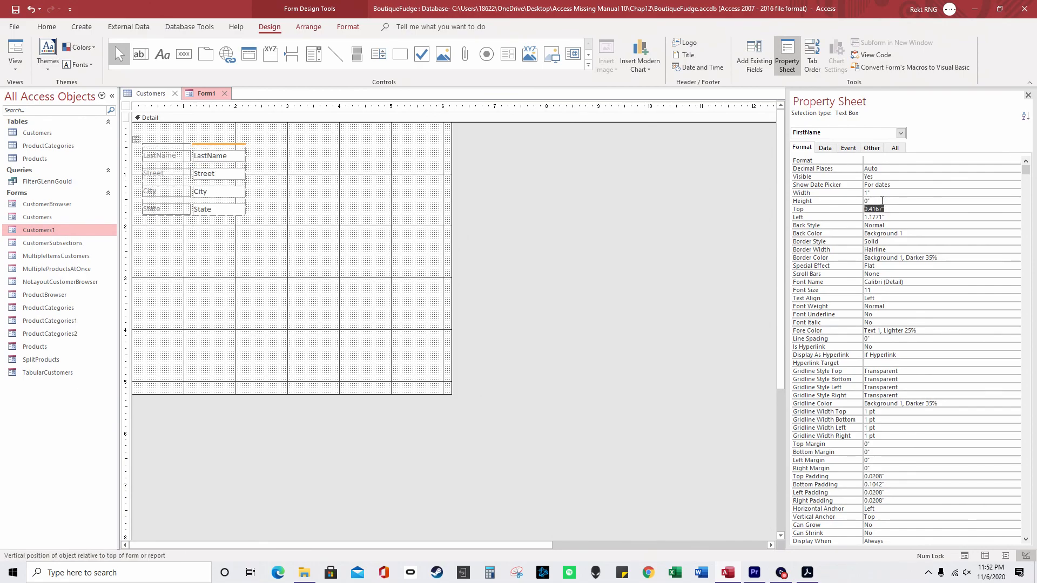
left_click(400, 235)
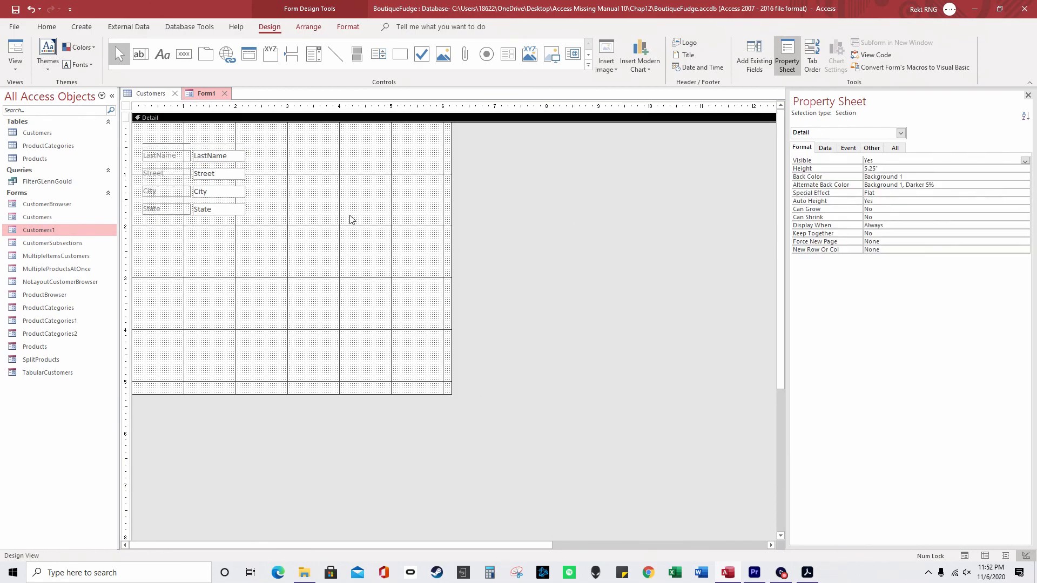
key("ctrl+z")
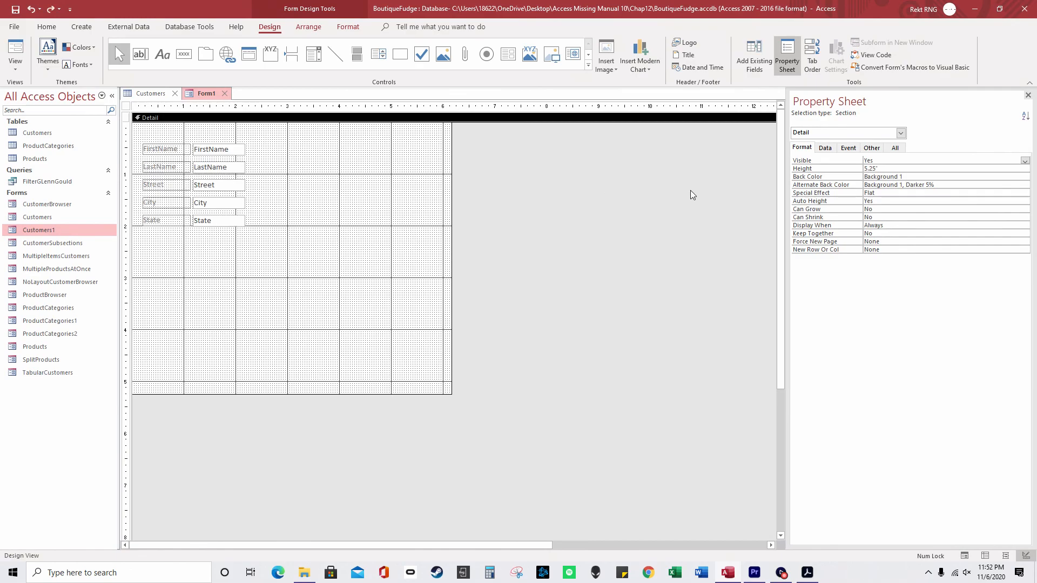
left_click(216, 167)
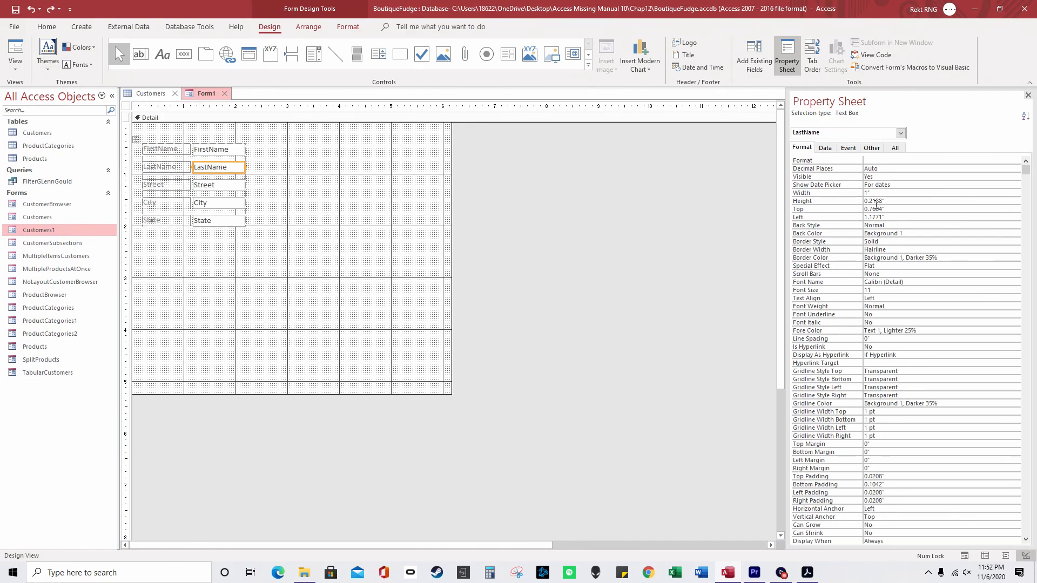
left_click(136, 157)
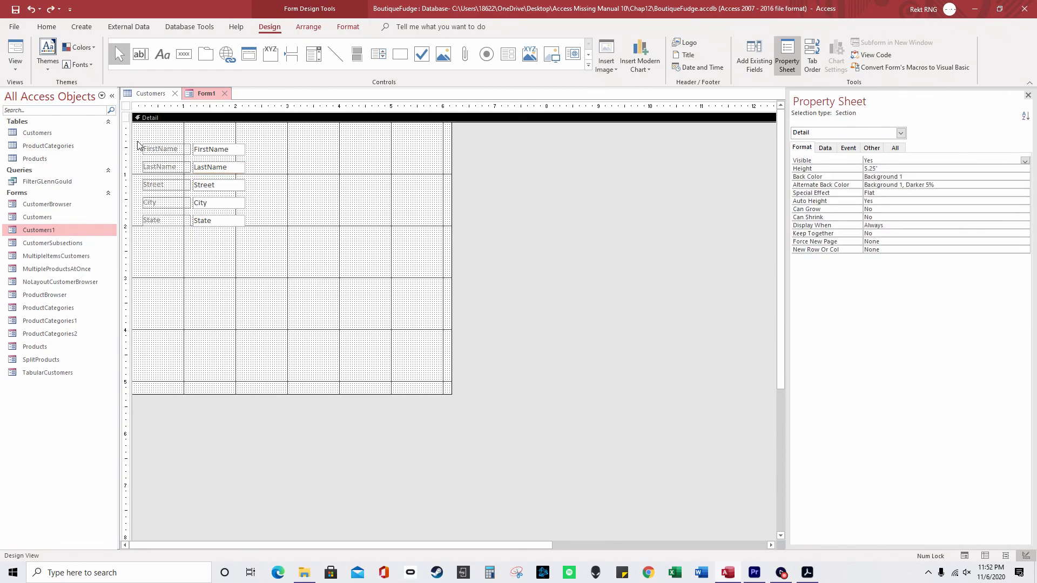
key("ctrl+a")
right_click(139, 138)
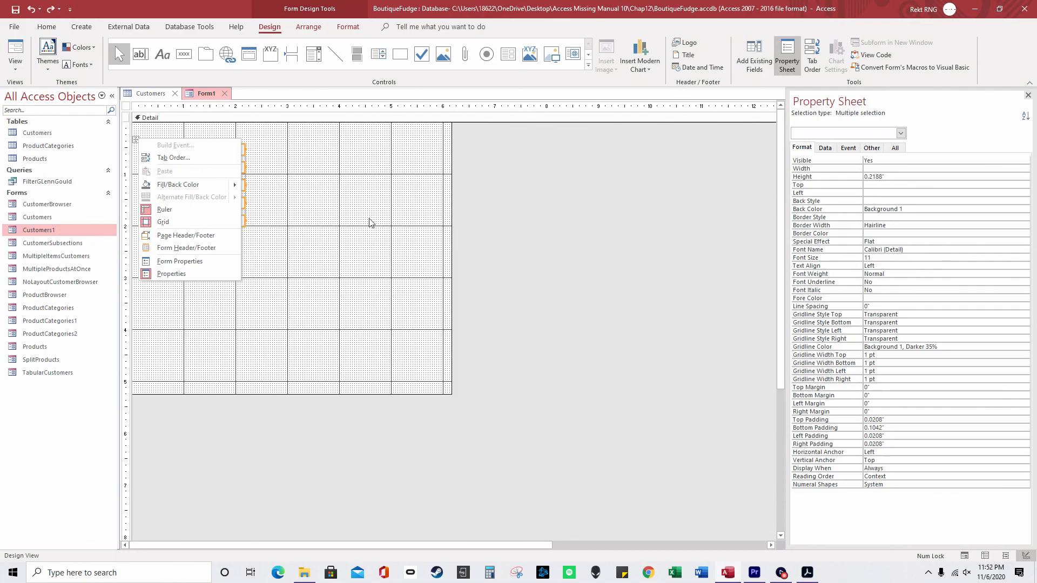
Add a page header and footer to the form and enlarge the page header to about 0.96 inches tall.
right_click(347, 227)
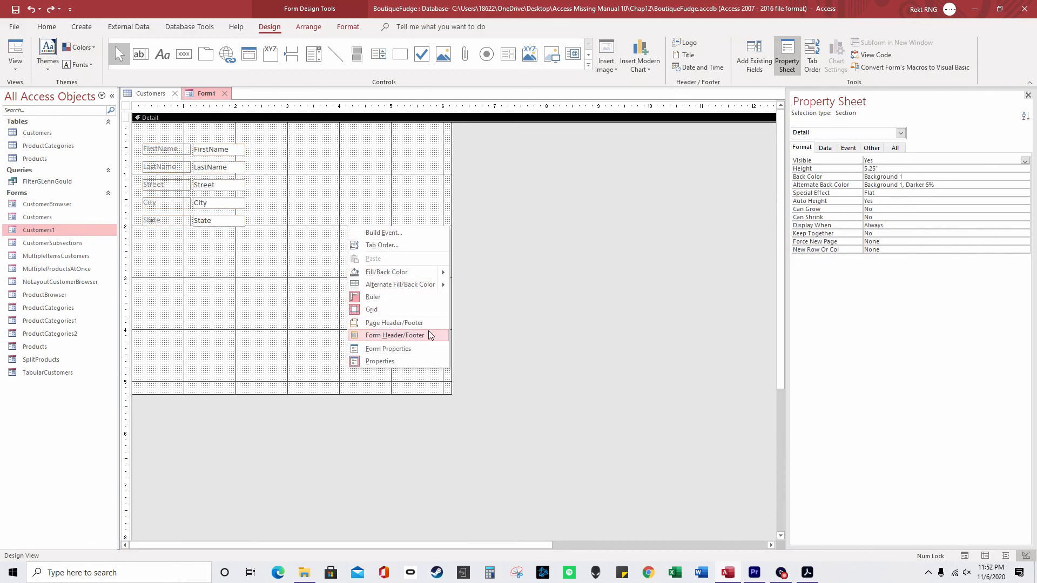
left_click(430, 324)
left_click_drag(331, 135, 331, 172)
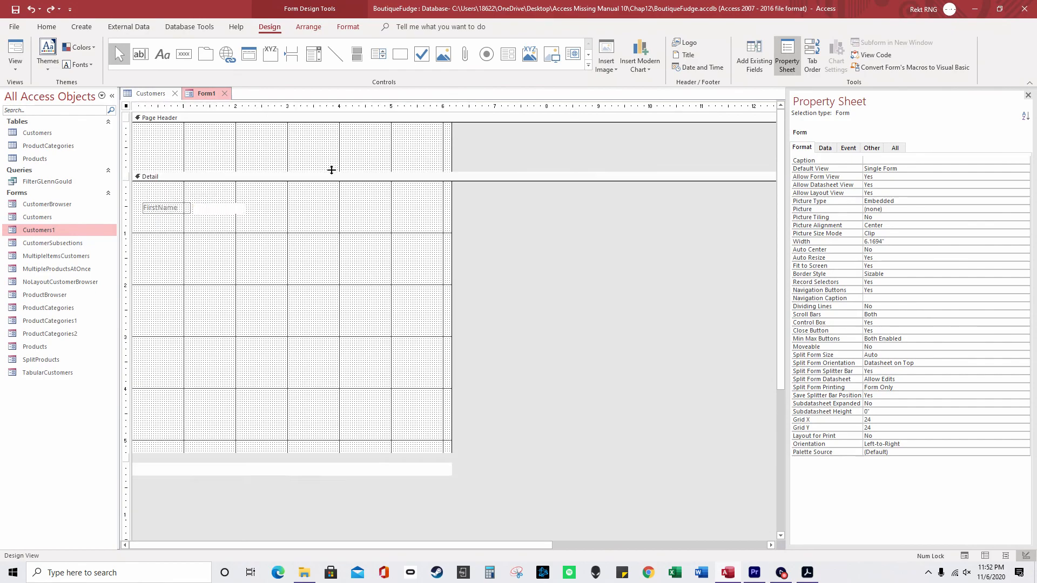
View the new form in Form View and Layout View, and return to Design View.
right_click(206, 94)
left_click(238, 150)
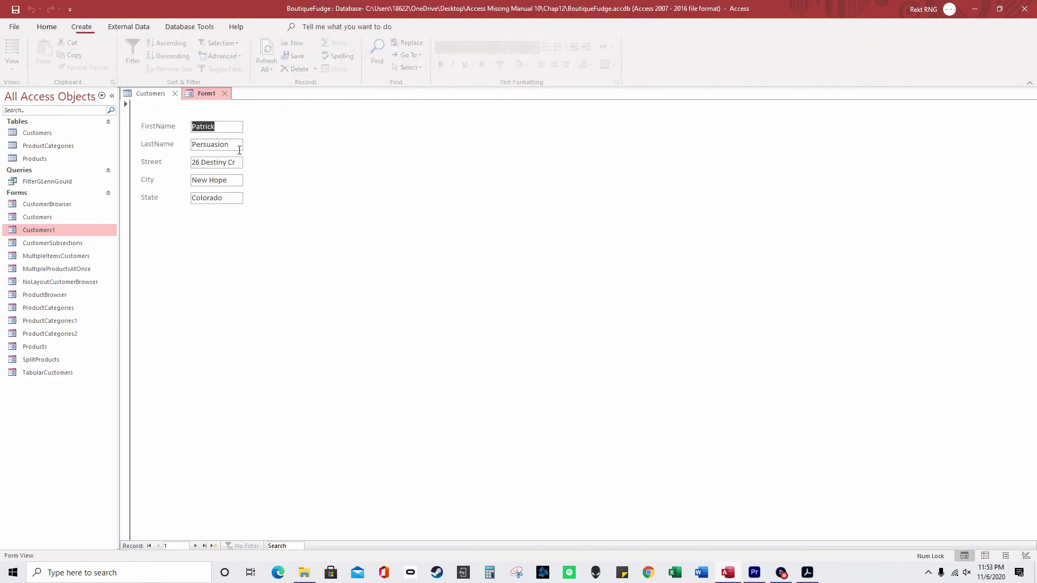
right_click(208, 95)
left_click(252, 161)
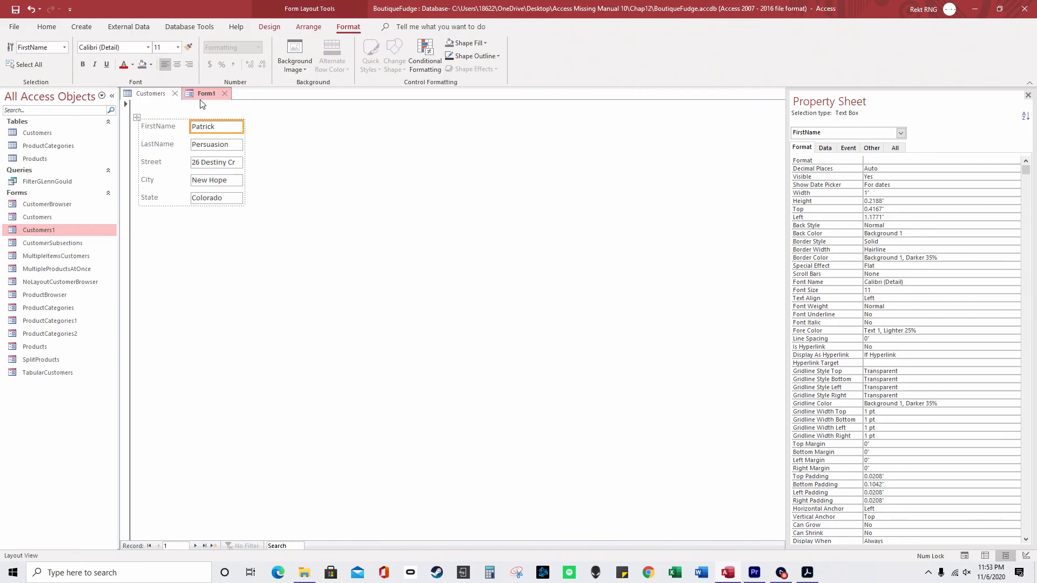
right_click(199, 92)
left_click(238, 177)
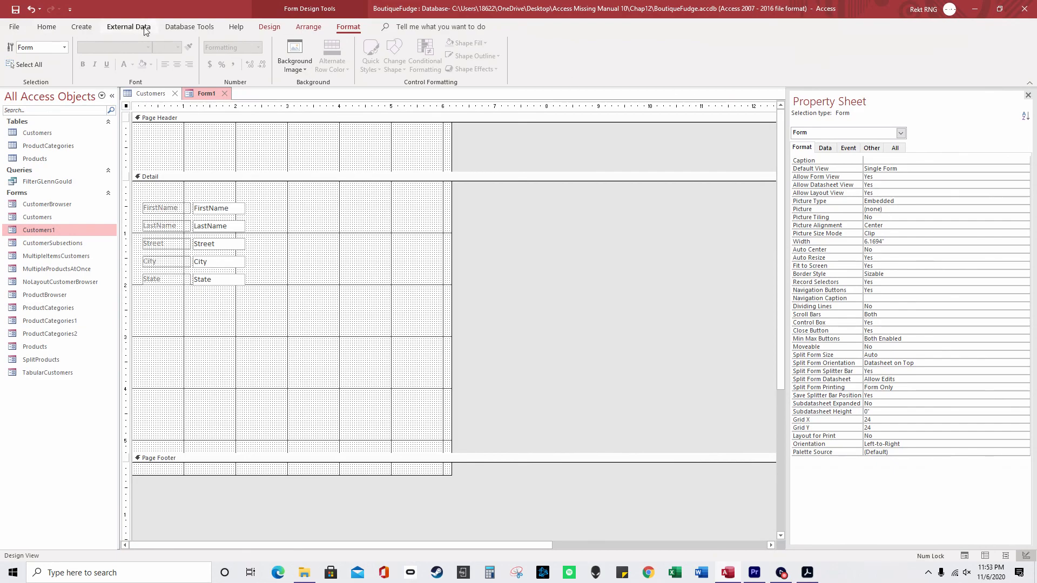
Place a text box about 2.67 by 0.59 inches in the page header and enter "text" in it.
left_click(186, 28)
left_click(115, 28)
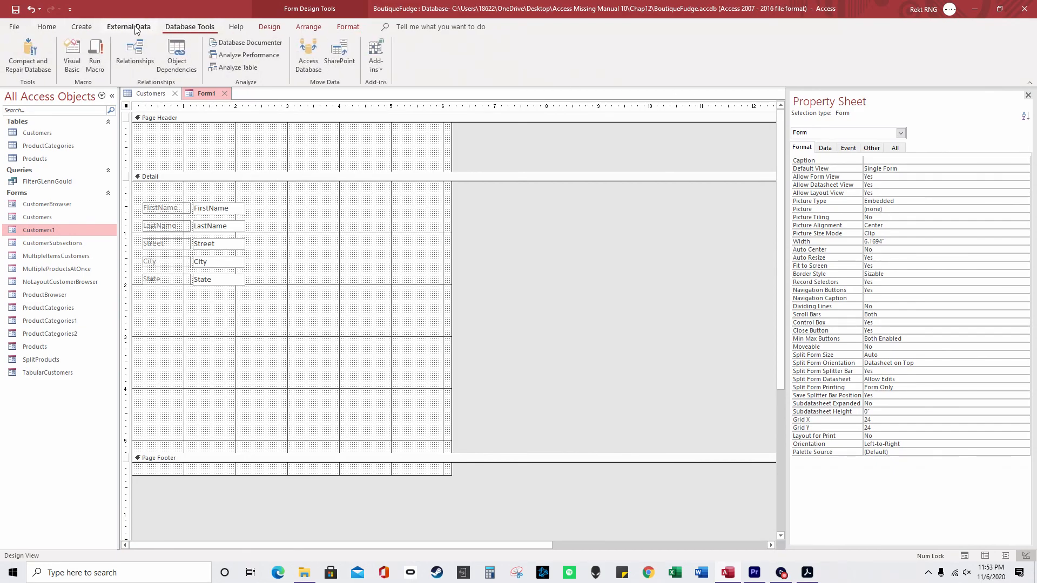
left_click(81, 27)
left_click(269, 27)
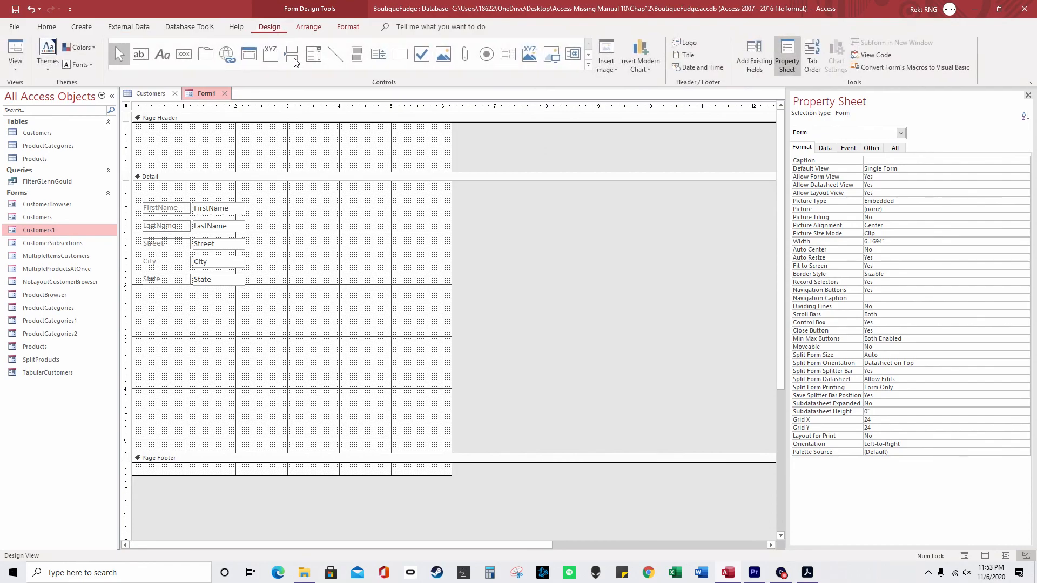
left_click(140, 54)
left_click_drag(135, 128, 272, 158)
left_click(204, 138)
type("text")
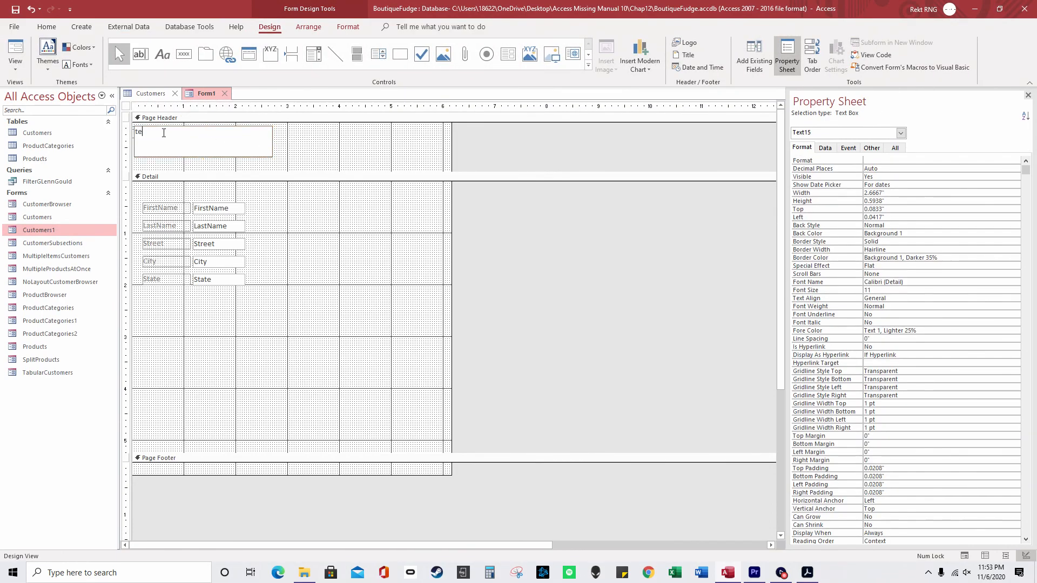
left_click(317, 133)
Check the form with its header text box in Form View and Layout View.
right_click(192, 92)
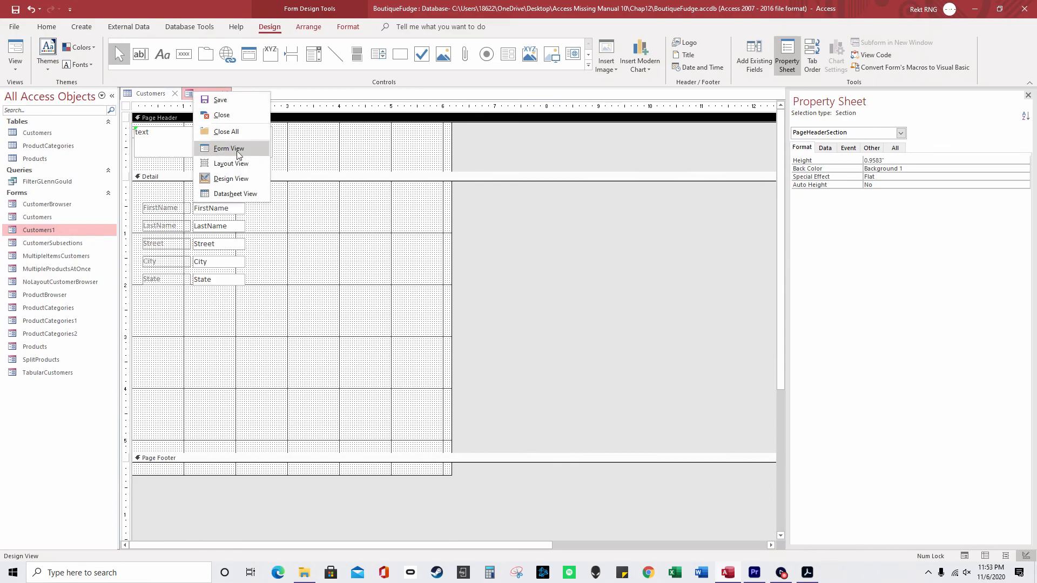
left_click(241, 151)
right_click(197, 95)
left_click(235, 165)
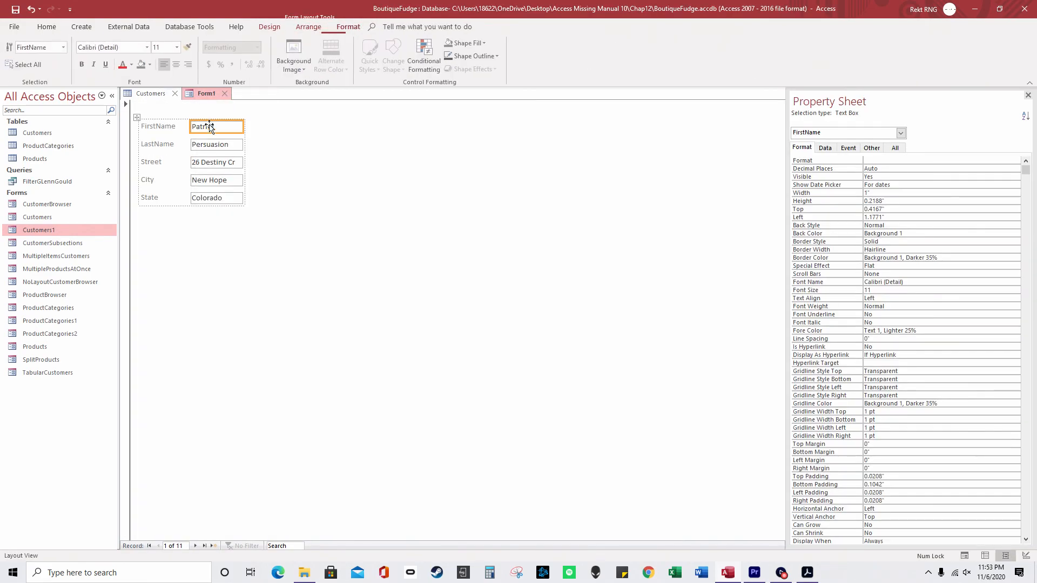
Return Form1 to Design View and add a form header and footer to it.
right_click(203, 91)
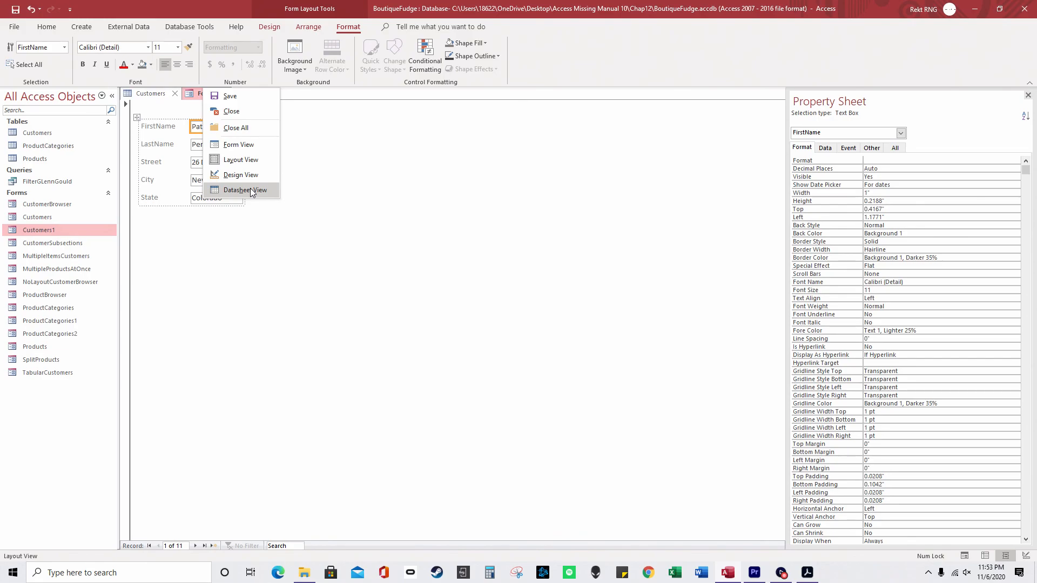
left_click(248, 176)
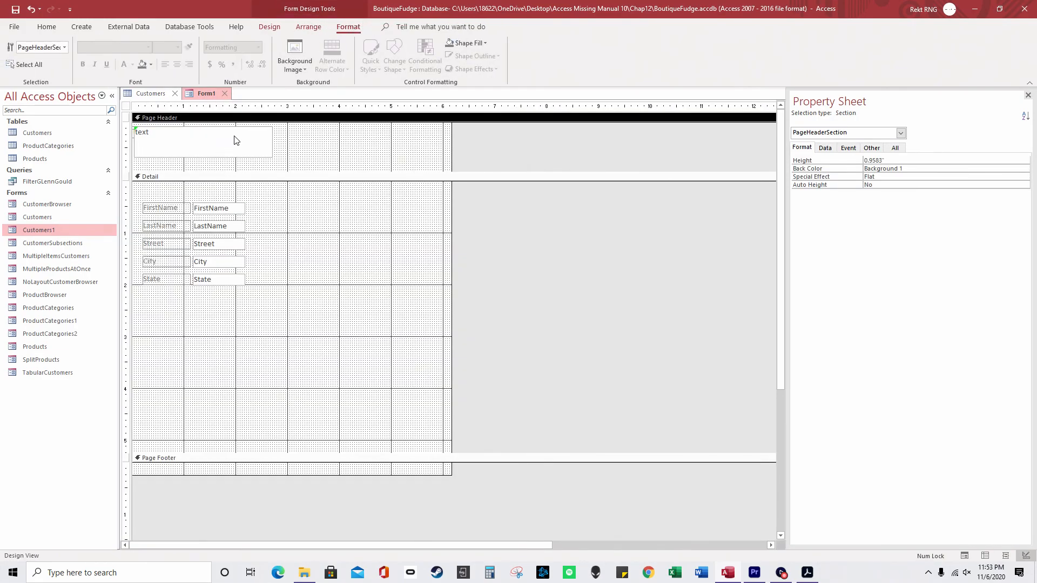
right_click(355, 273)
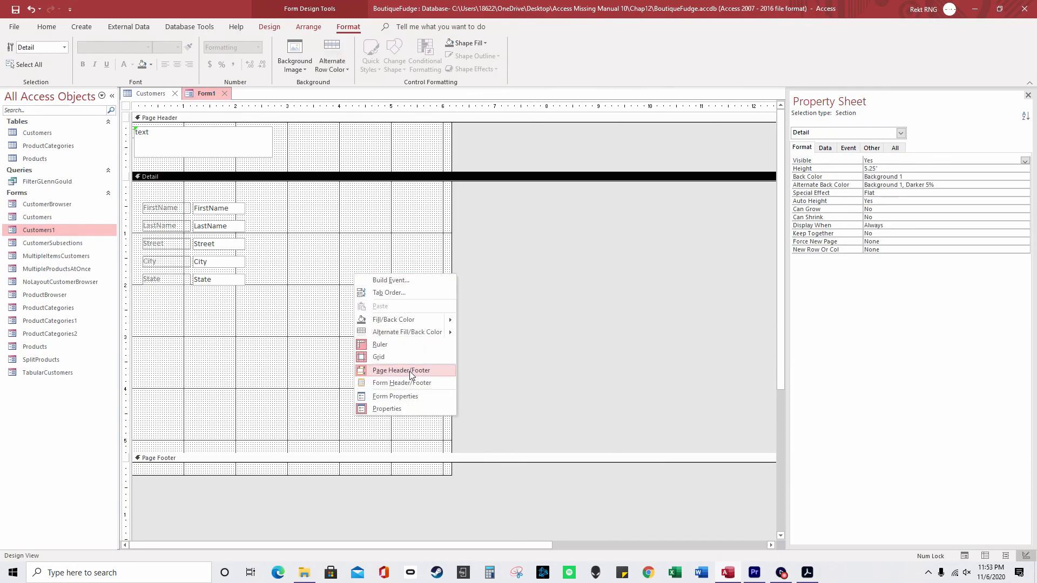
left_click(426, 385)
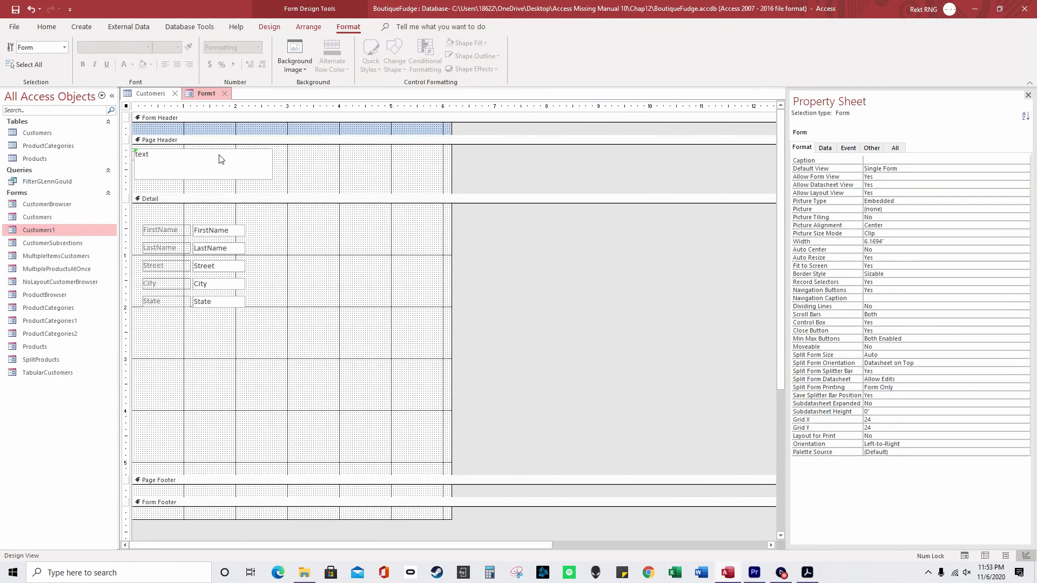
Check the form with its new form header in Form View and Layout View, and return to Design View.
right_click(201, 95)
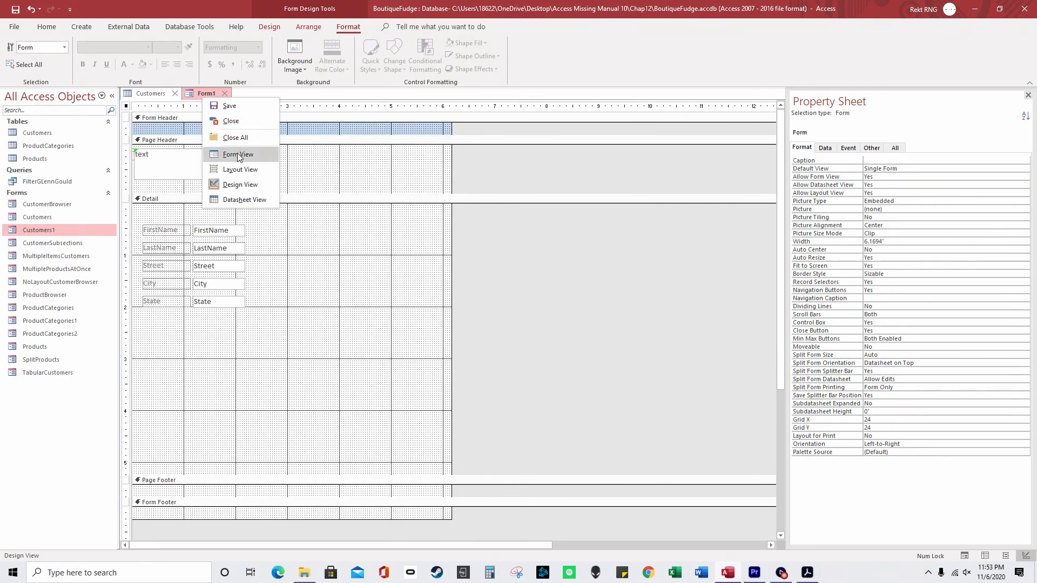
left_click(232, 155)
right_click(196, 93)
left_click(238, 162)
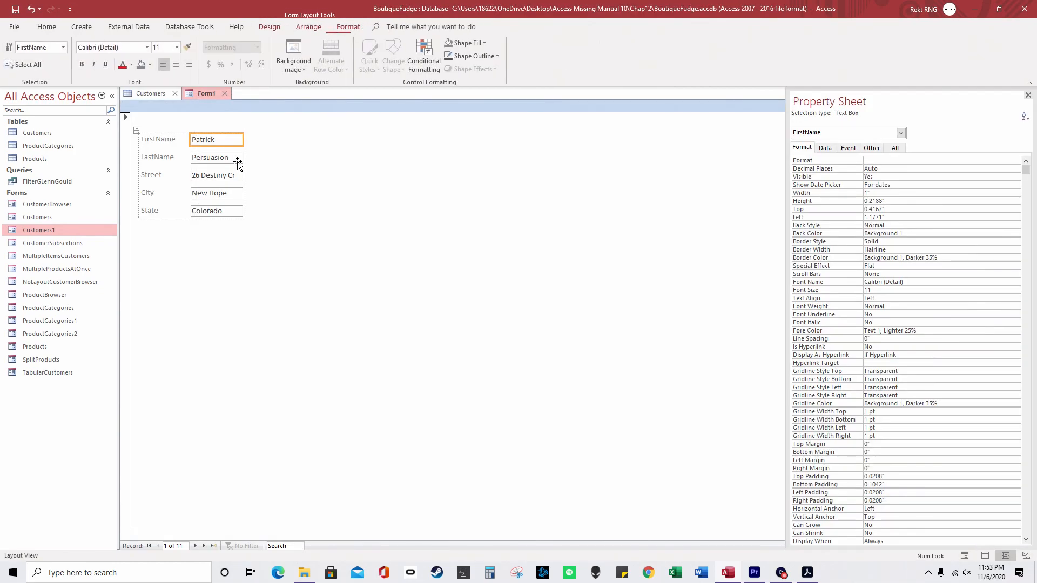
right_click(200, 90)
left_click(242, 176)
Place a label about 1.35 inches wide in the form header and enter the placeholder text ":hhhhh" in it.
left_click(198, 172)
left_click(210, 132)
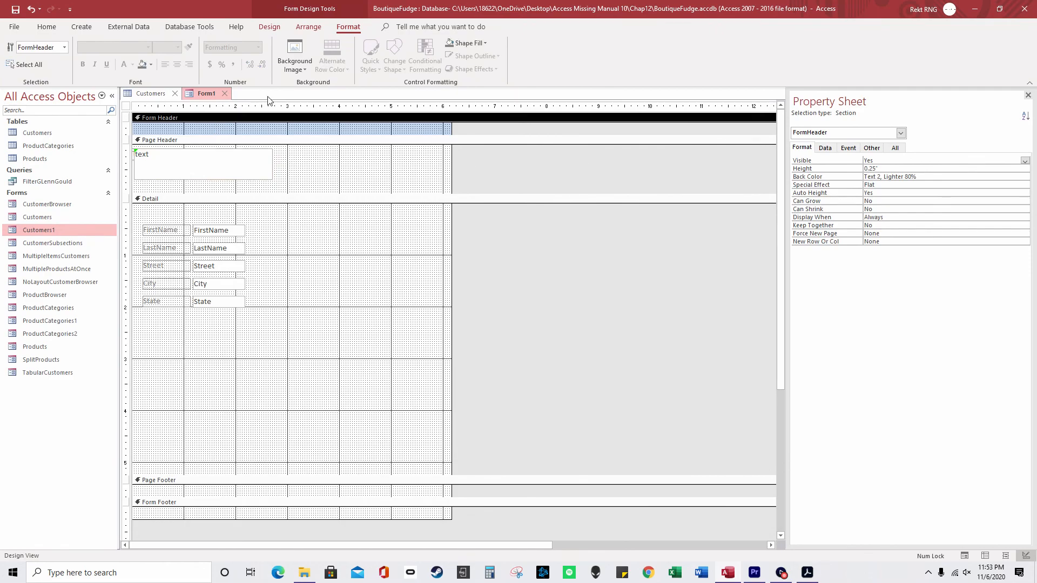
left_click(269, 27)
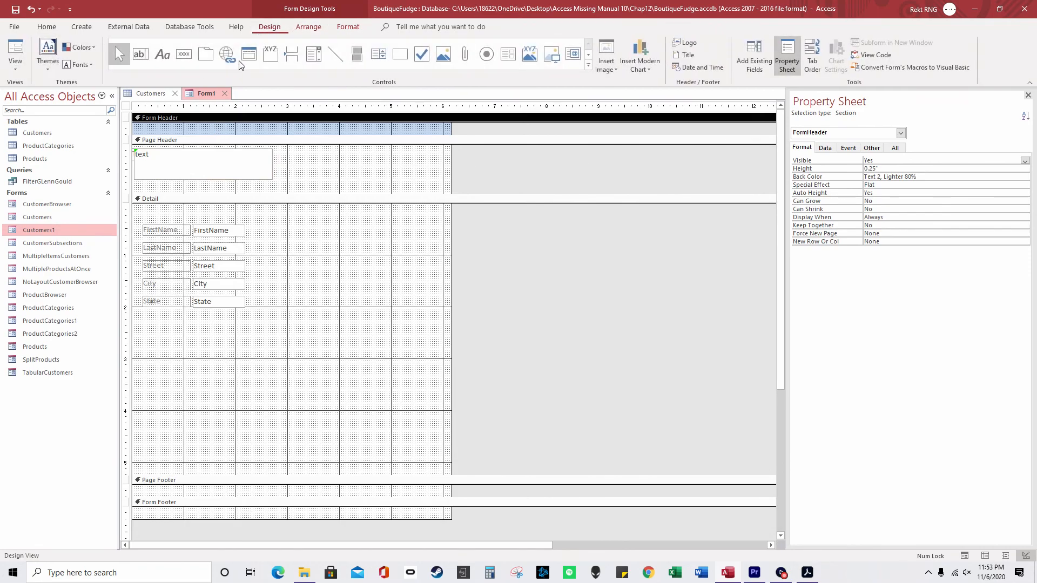
left_click(161, 56)
left_click(172, 59)
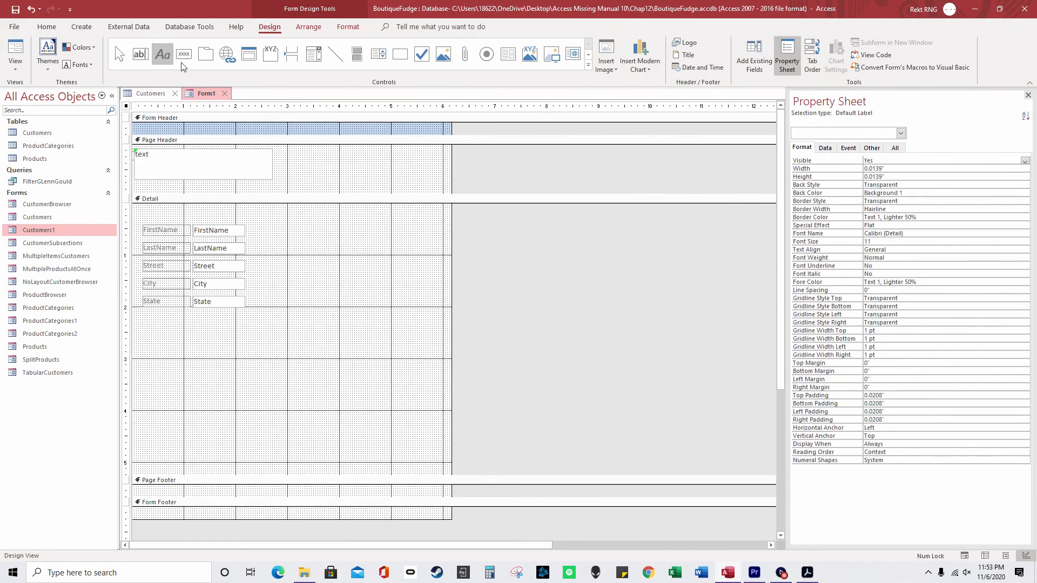
left_click_drag(214, 123, 284, 135)
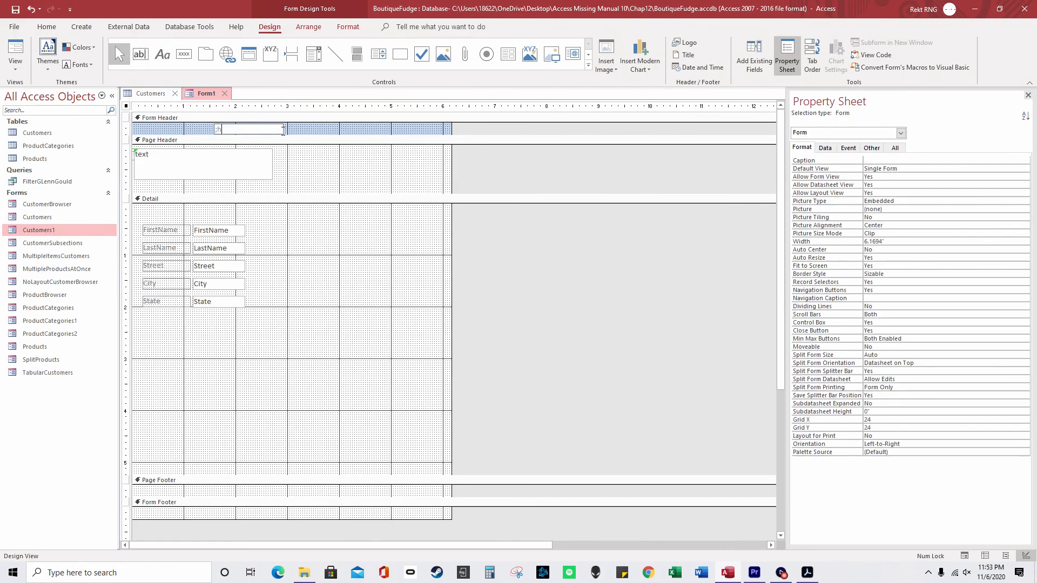
left_click(342, 129)
View the form header label in Form View, and go back to Design View.
right_click(207, 97)
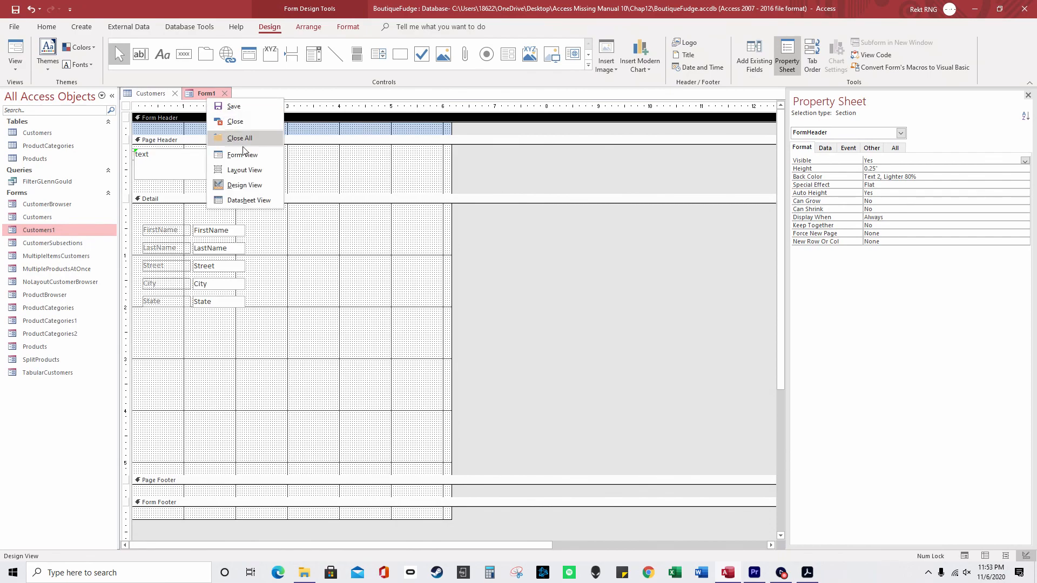
left_click(243, 155)
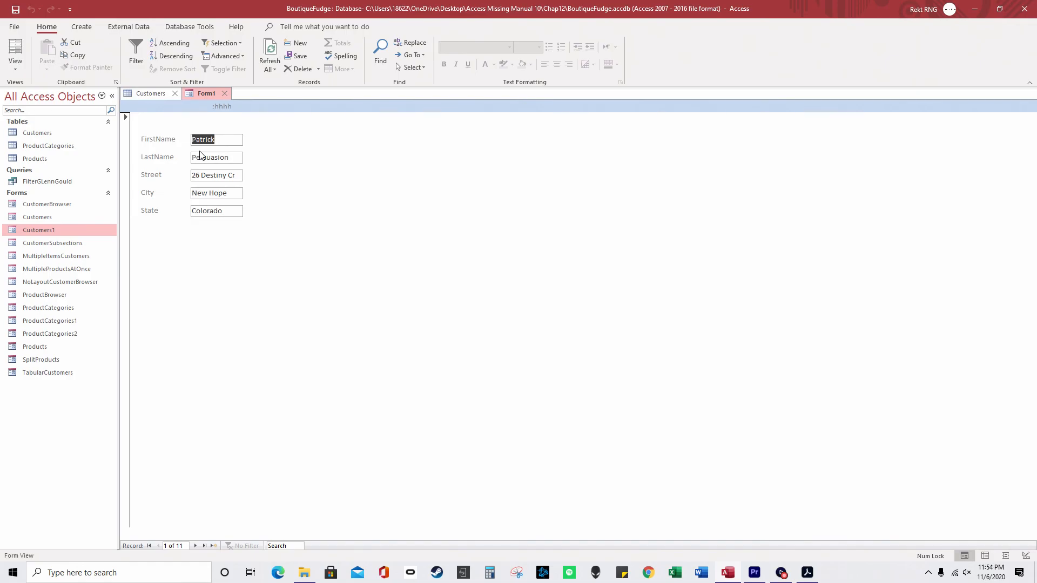
right_click(205, 93)
left_click(219, 179)
Select the whole stacked layout of customer fields in the Detail section and set its control padding to none.
left_click(148, 229)
left_click(133, 222)
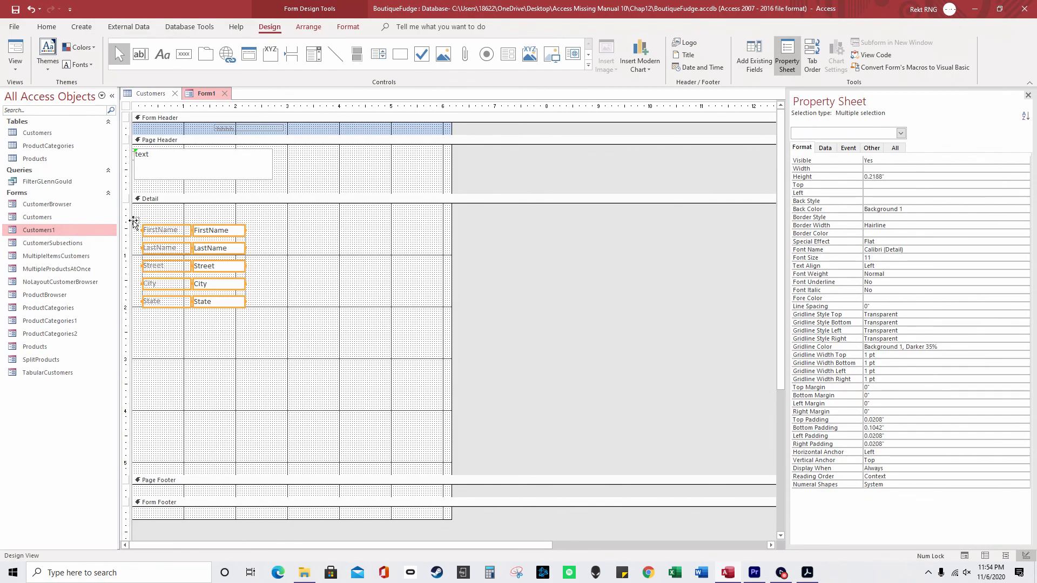
left_click(309, 26)
left_click(468, 64)
left_click(489, 91)
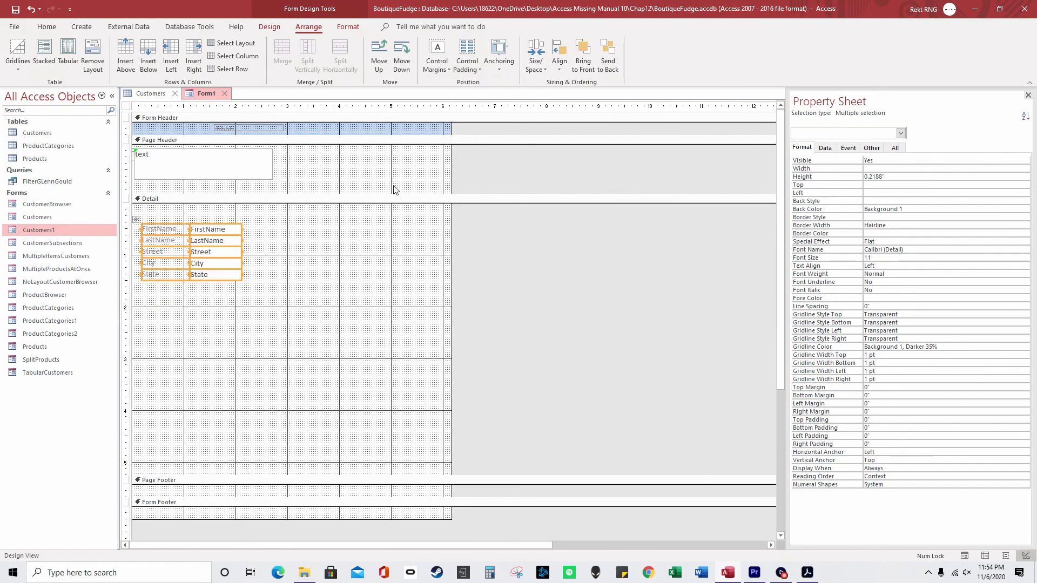
left_click(275, 262)
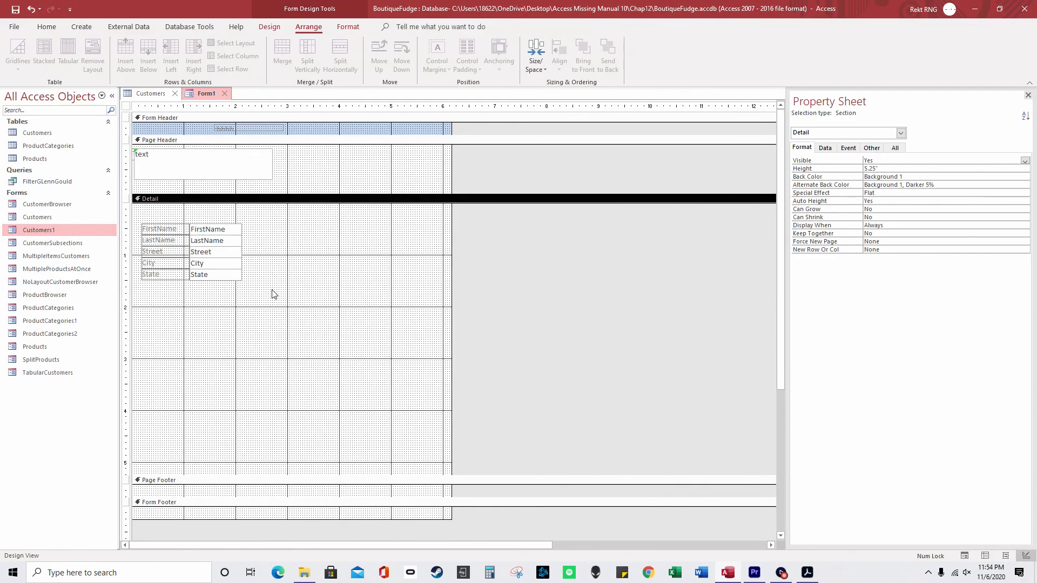
Close the Chap12 BoutiqueFudge database without saving the design changes to Form1.
left_click(1025, 8)
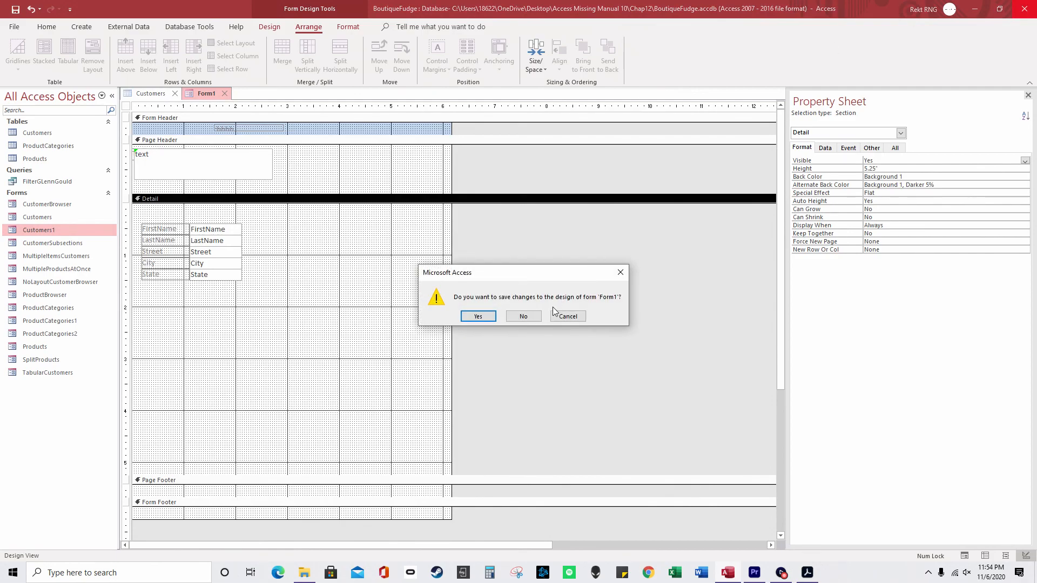
left_click(525, 316)
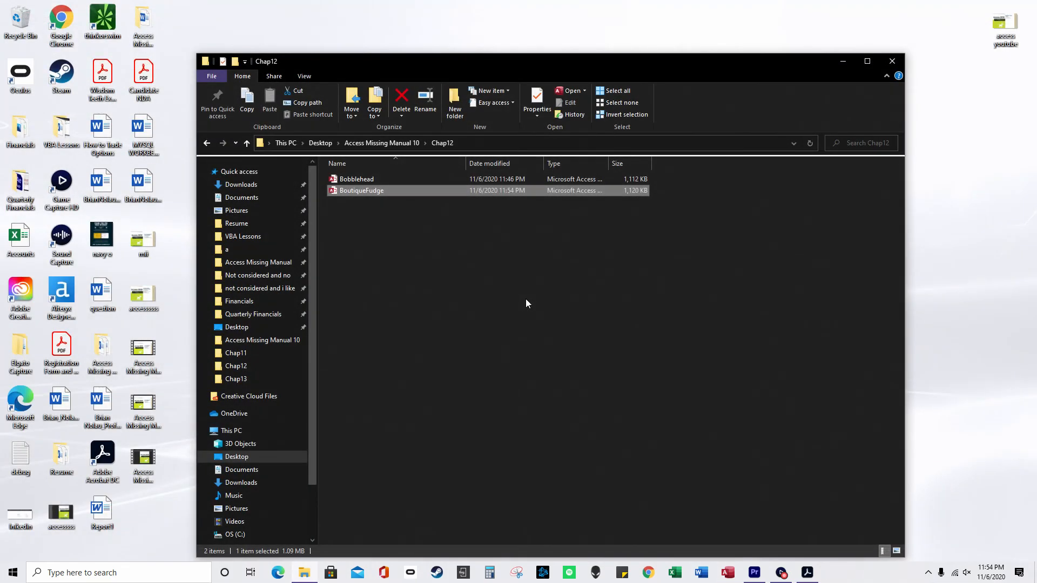
left_click(526, 300)
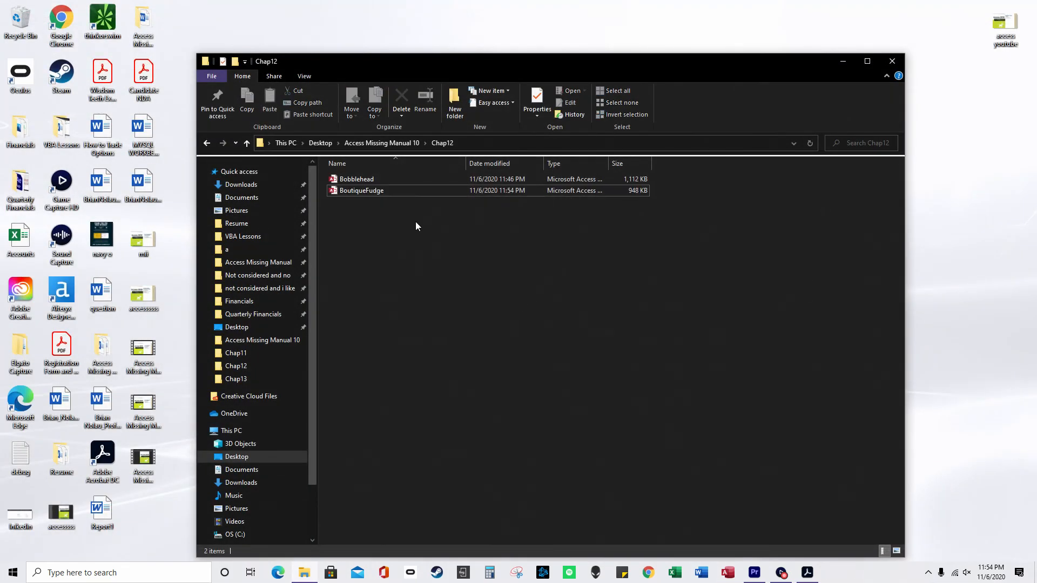
Open BoutiqueFudge from the Access Missing Manual 10 Chap14 folder with its content enabled, and list its tables and queries.
left_click(405, 143)
double_click(365, 329)
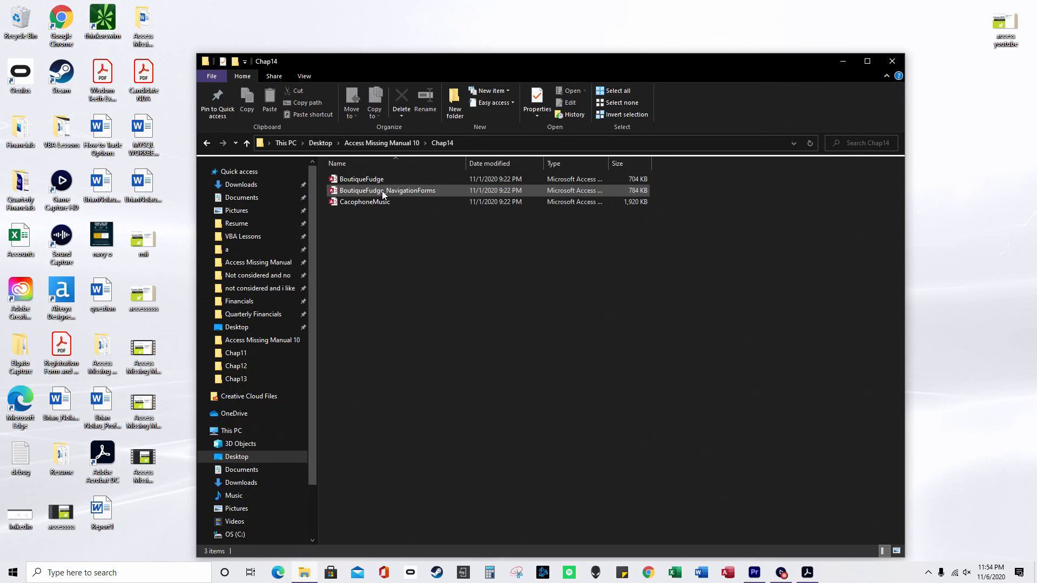
left_click(381, 182)
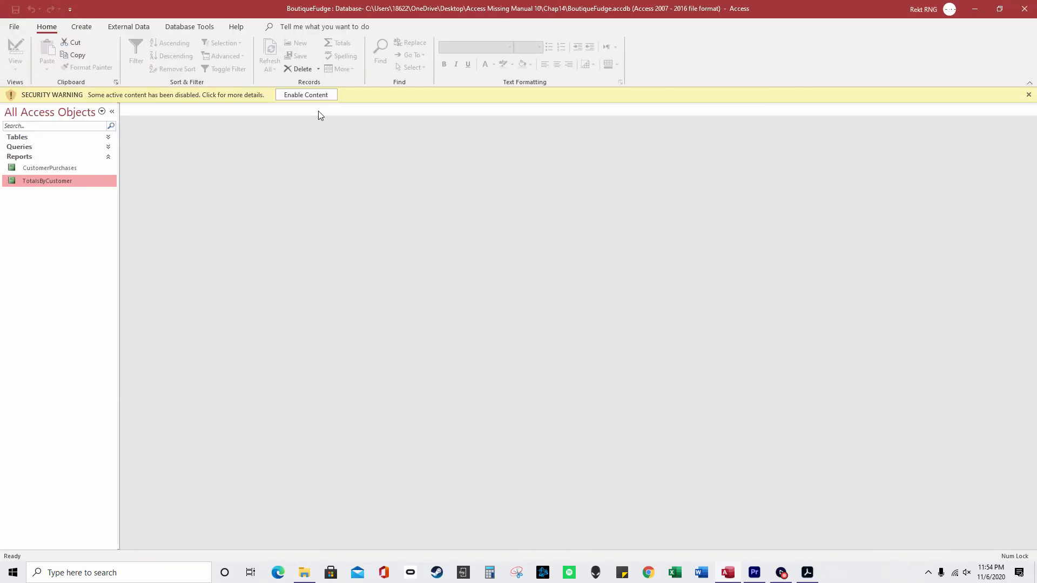
left_click(306, 94)
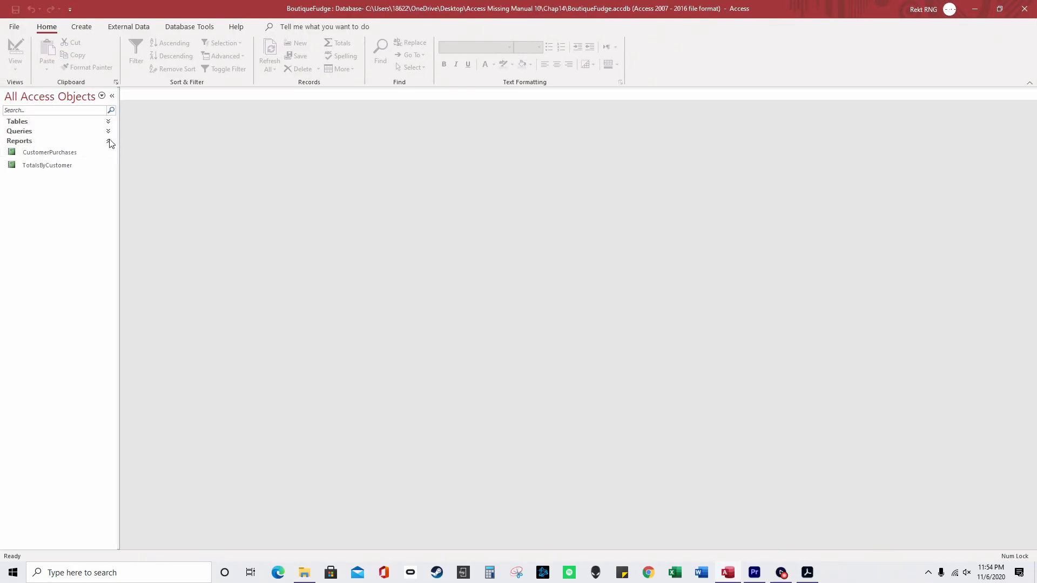
left_click(108, 131)
left_click(108, 123)
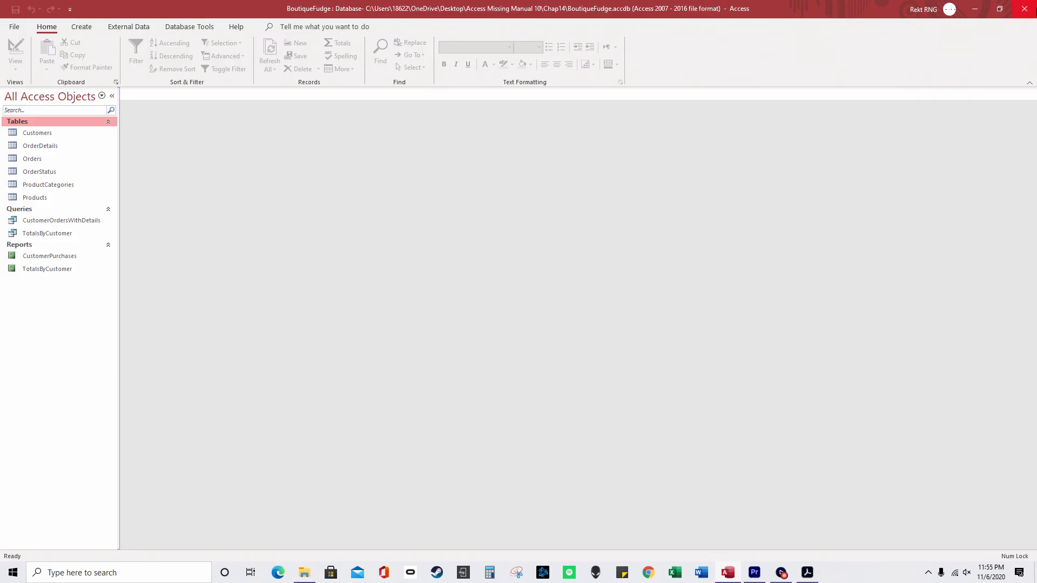
Switch to the BoutiqueFudge_NavigationForms database with content enabled, and show its tables and full object names.
left_click(1025, 9)
double_click(414, 190)
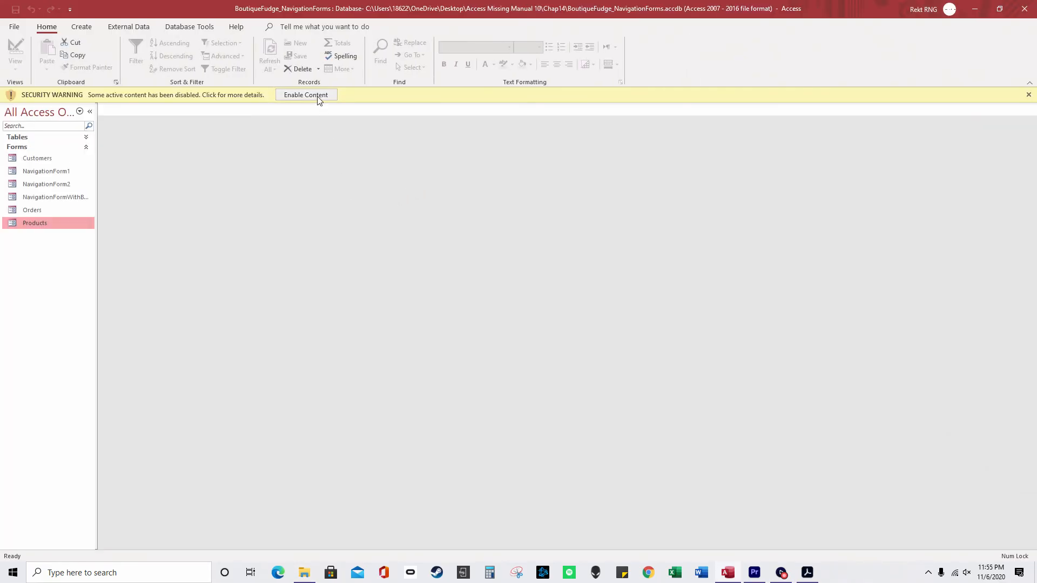
left_click(318, 98)
left_click(86, 123)
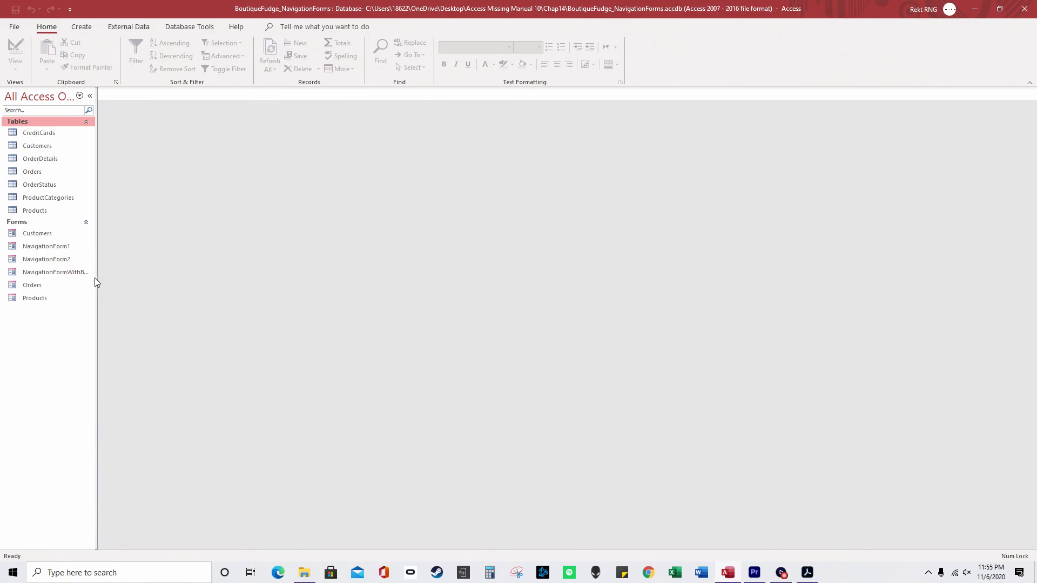
left_click_drag(98, 277, 167, 277)
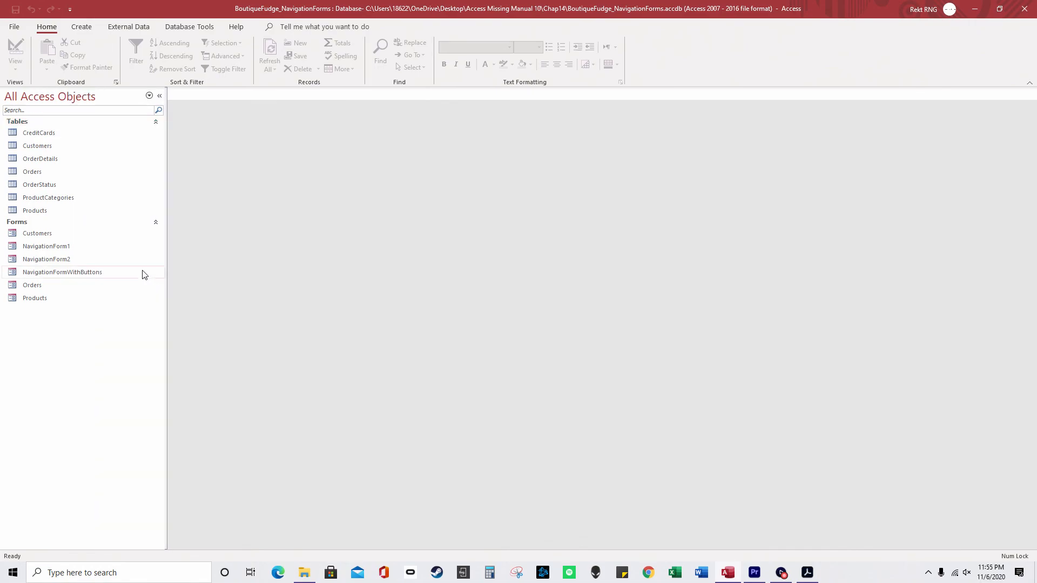
Open the Customers form and NavigationForm1, and browse the navigation form's Customers, Orders and Products pages.
double_click(81, 238)
double_click(78, 248)
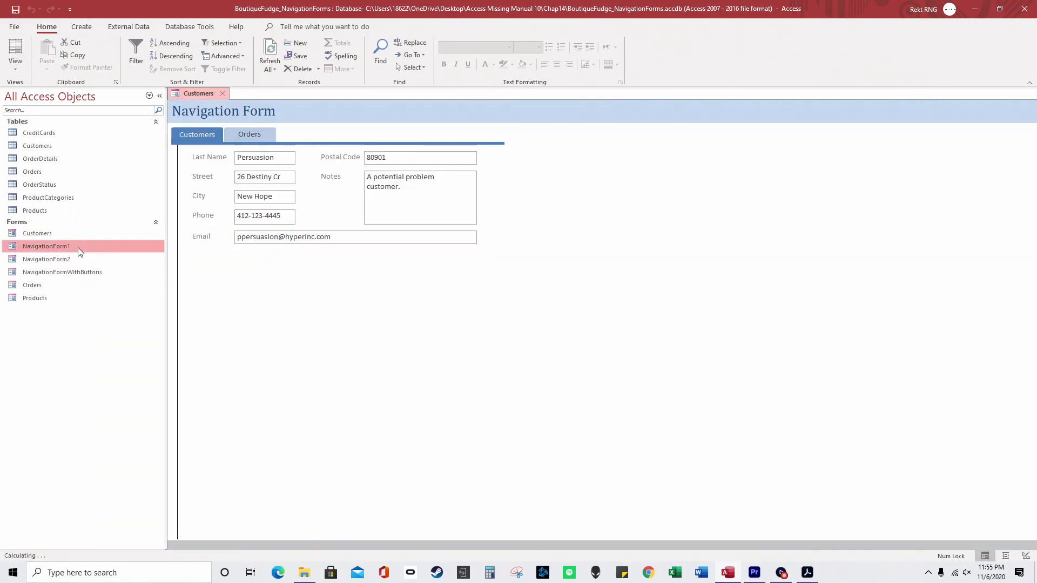
left_click(242, 135)
left_click(314, 135)
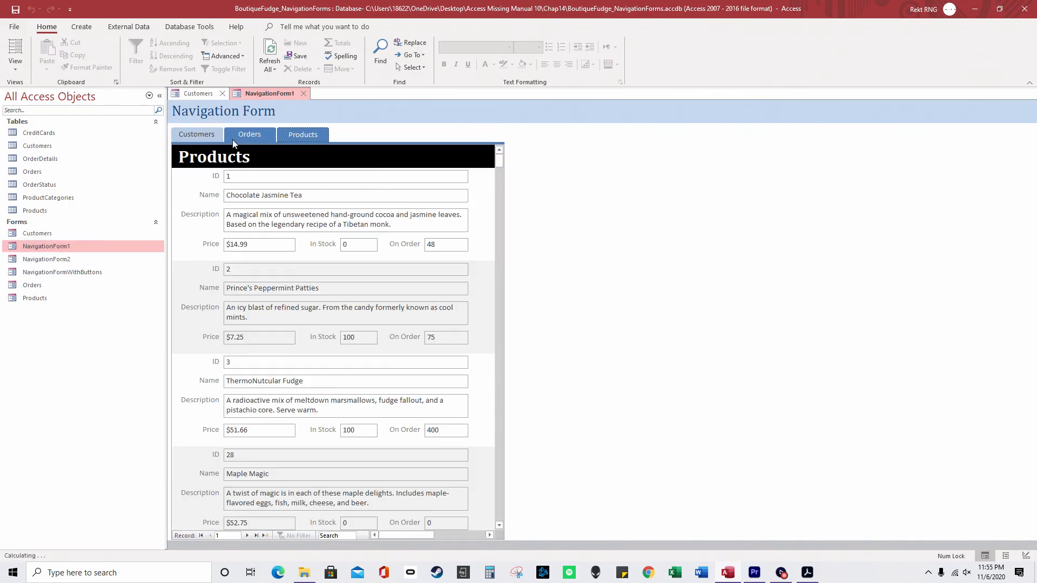
left_click(209, 136)
left_click(235, 135)
left_click(294, 136)
left_click(262, 135)
left_click(220, 137)
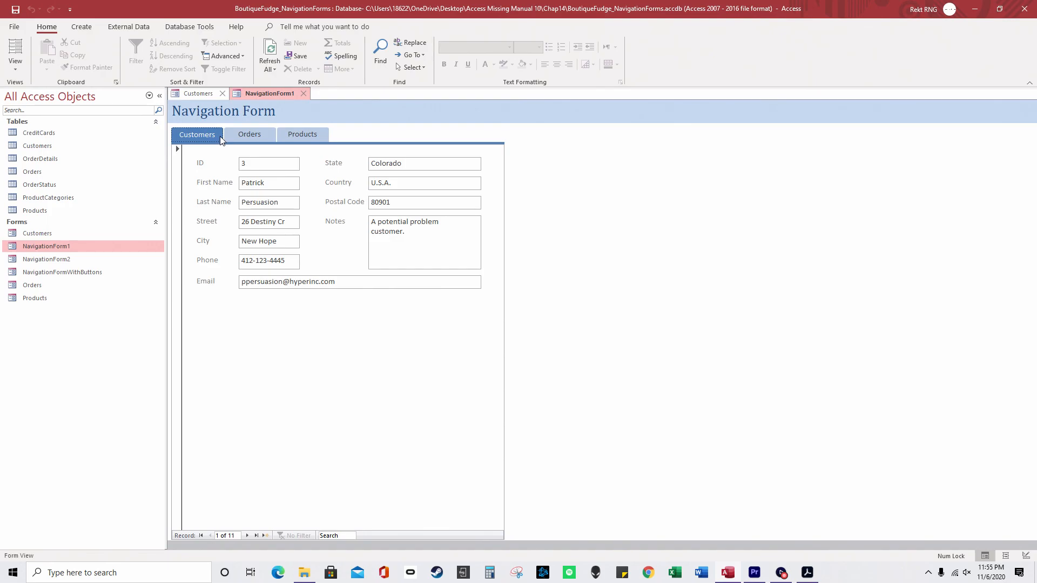
Show NavigationForm1 in Design View, look through the available controls, and select its navigation control to examine its properties.
right_click(261, 96)
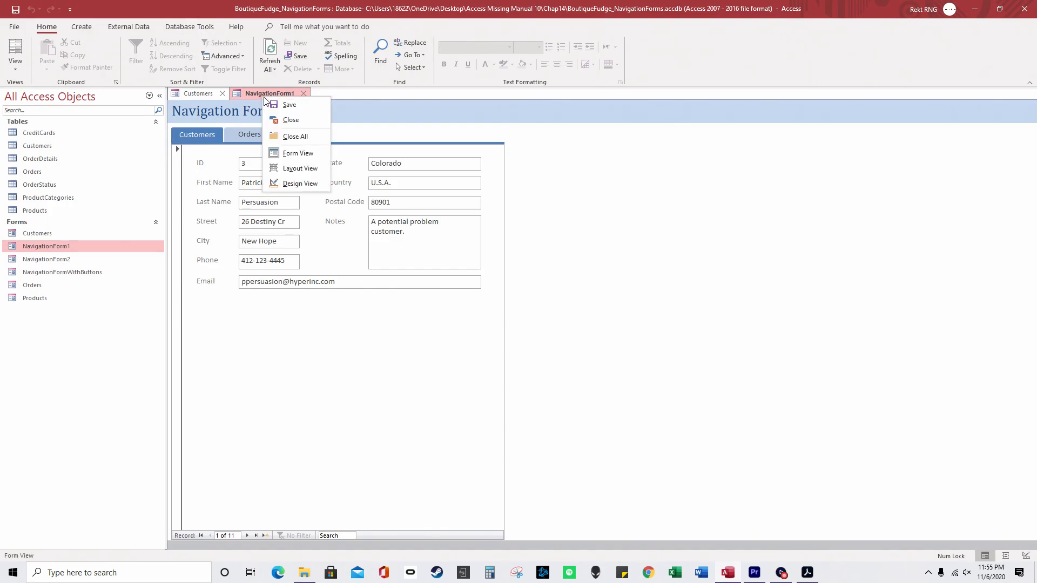
left_click(297, 183)
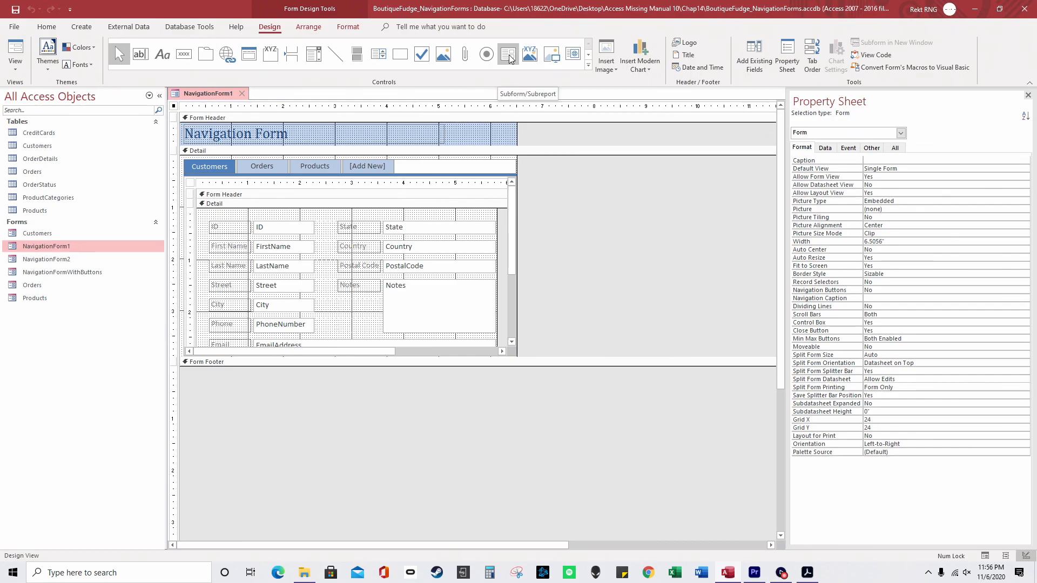
left_click(588, 54)
left_click(428, 161)
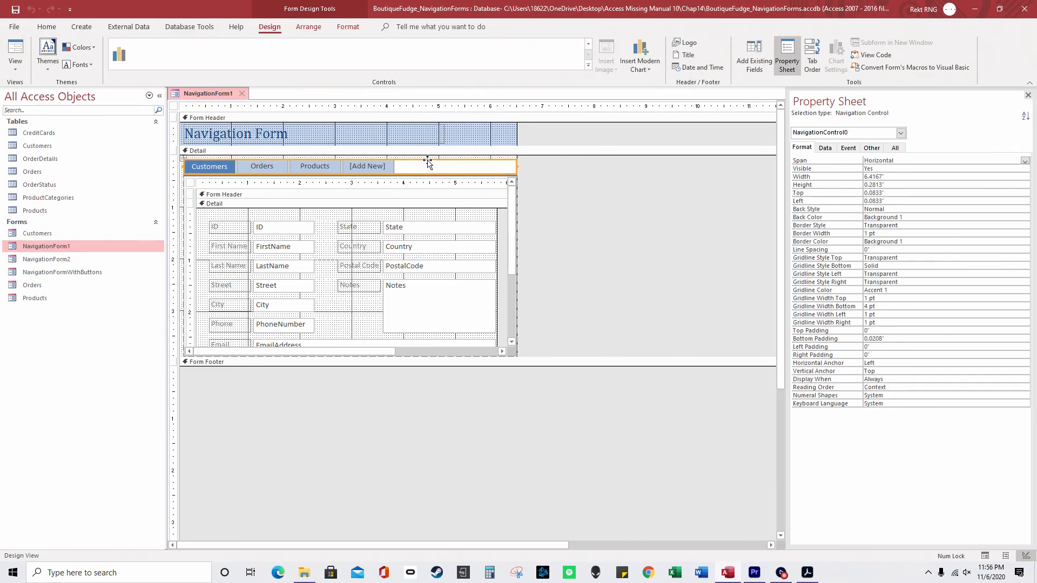
Examine the controls available for NavigationForm1 in Layout View, and return to Design View.
right_click(216, 93)
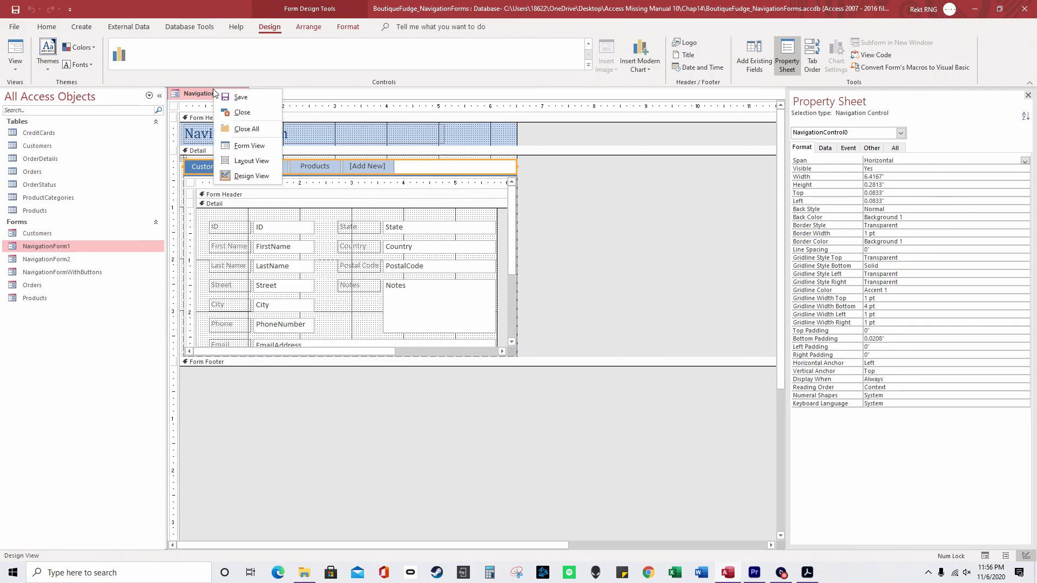
left_click(227, 160)
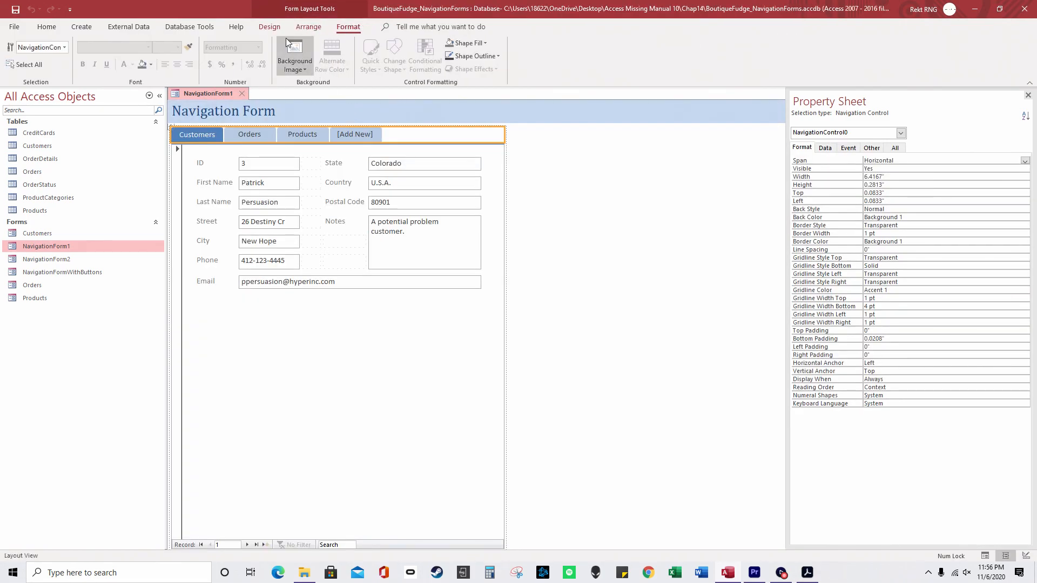
left_click(308, 27)
left_click(282, 29)
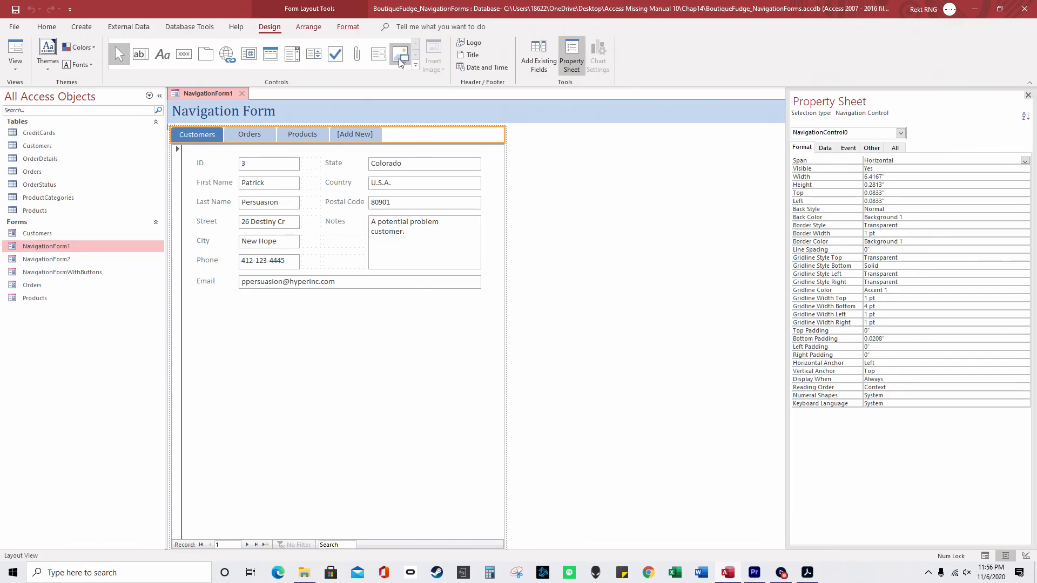
scroll(350, 58, "down", 1)
scroll(353, 58, "up", 1)
right_click(228, 96)
left_click(264, 181)
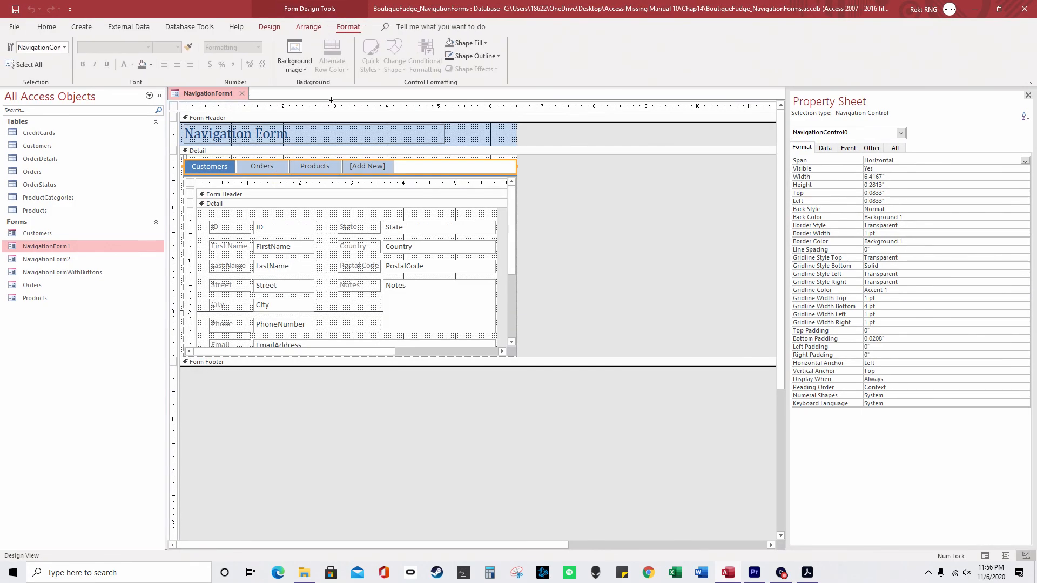
Select the [Add New] button in NavigationForm1, and open the Customers form in Design View to compare its available controls.
left_click(270, 27)
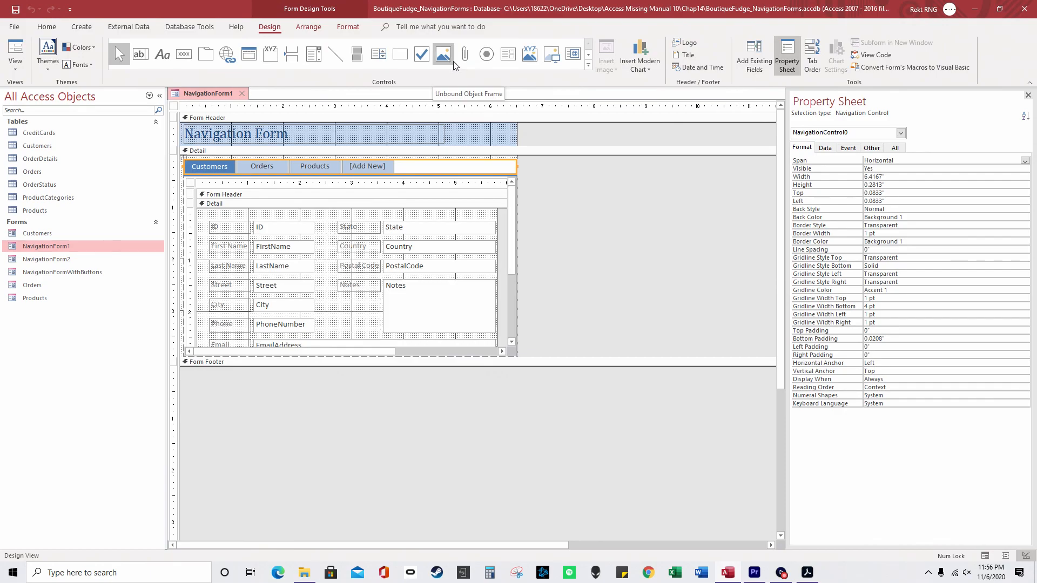
left_click(387, 167)
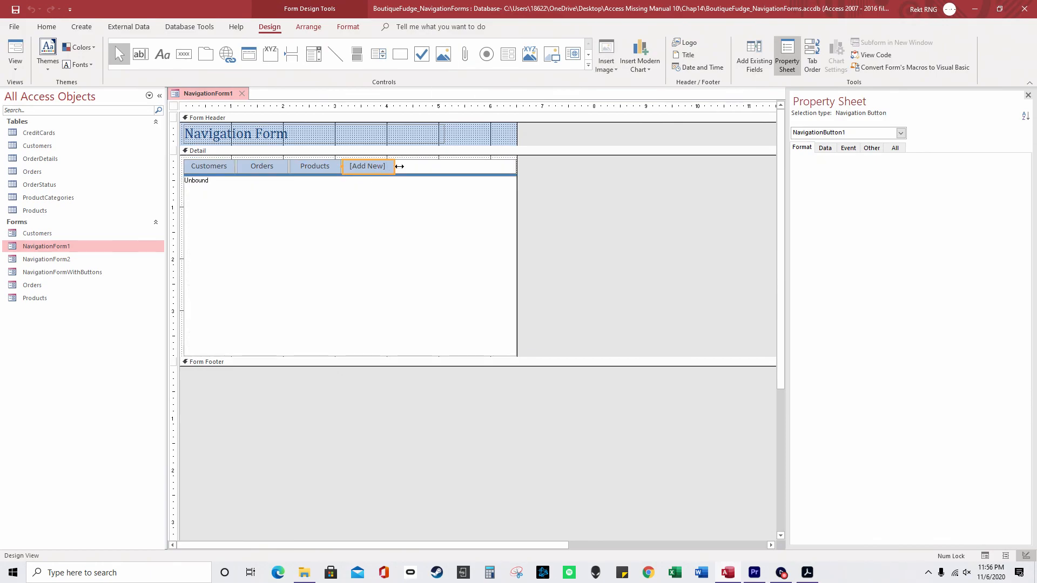
double_click(105, 233)
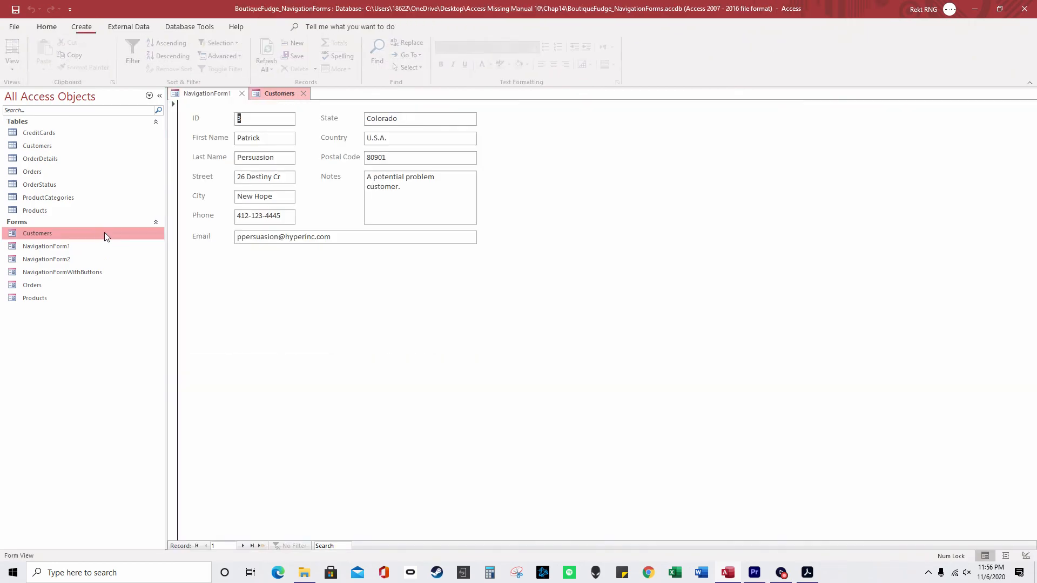
right_click(269, 93)
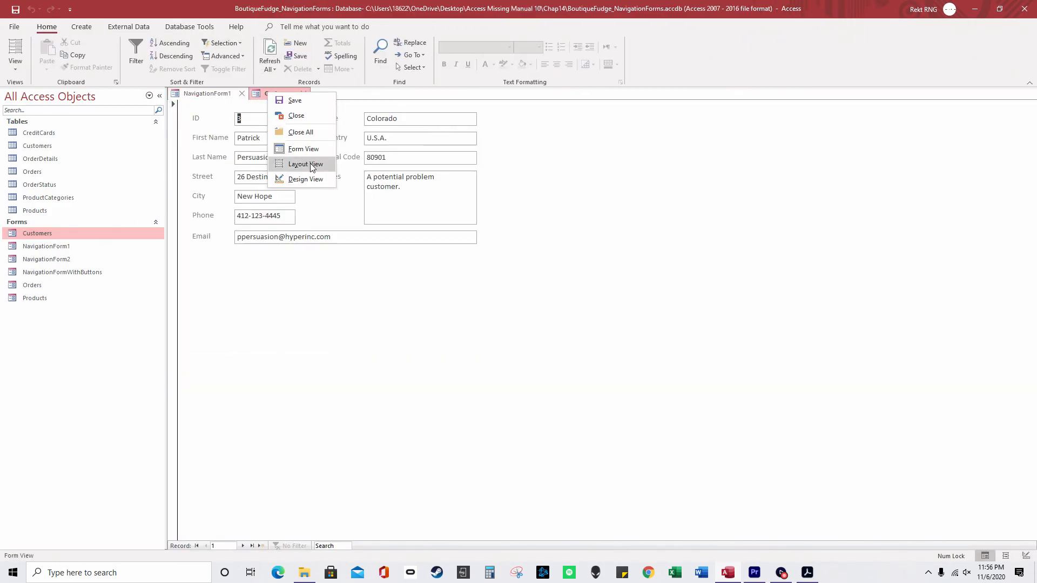
left_click(313, 179)
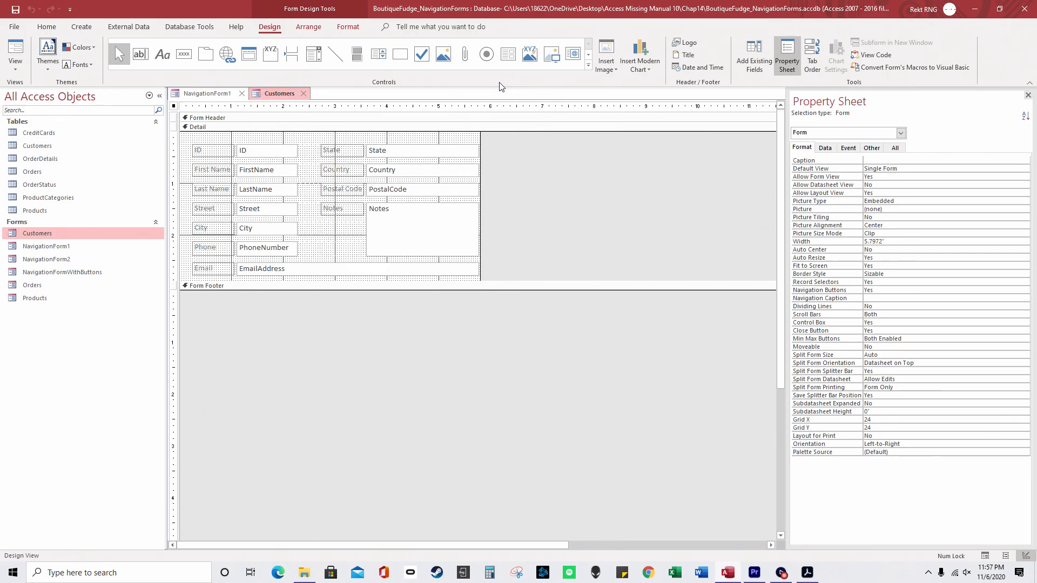
Try to open NavigationFormWithButtons, and return the Customers form to Form View.
left_click(89, 272)
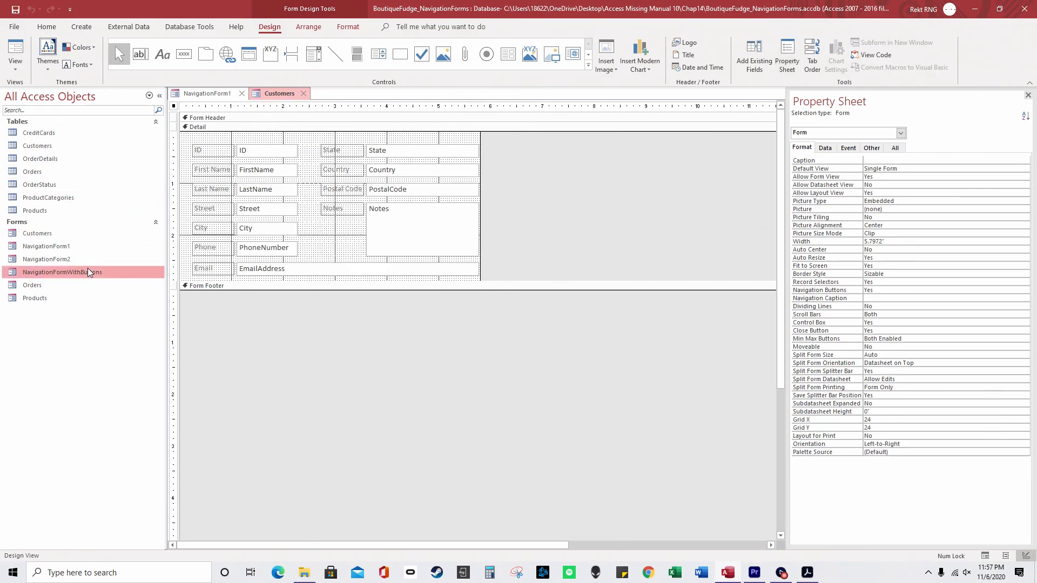
double_click(88, 270)
left_click(93, 249)
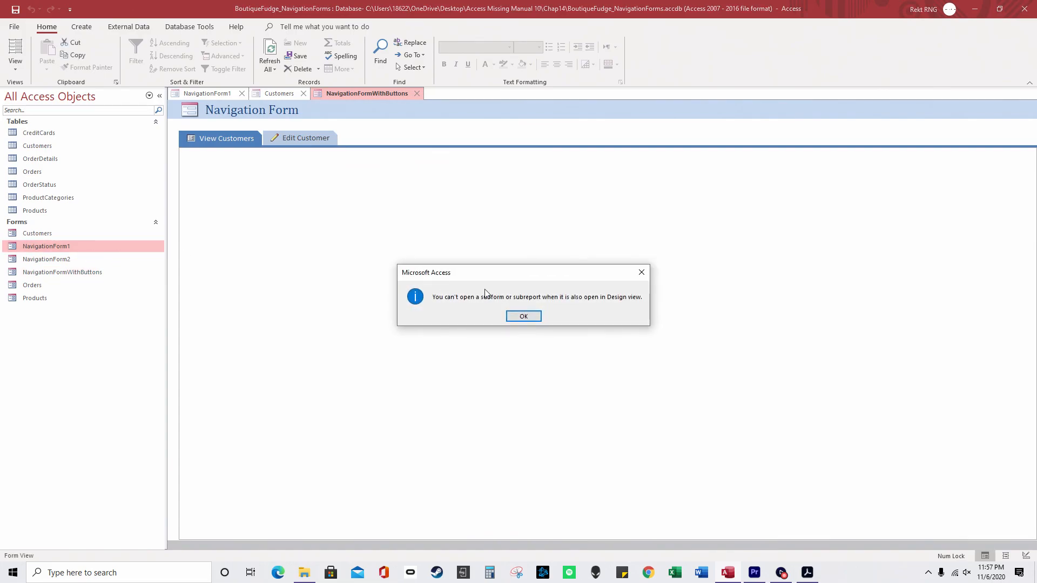
left_click(523, 316)
double_click(60, 235)
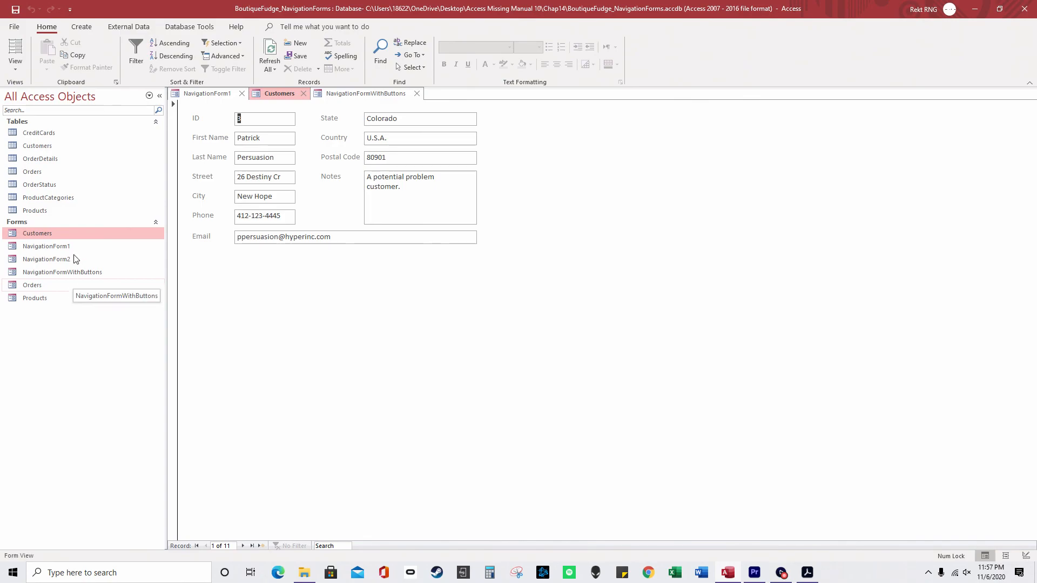
Close the three open forms, and create a basic form from the ProductCategories table.
left_click(417, 93)
left_click(303, 92)
left_click(244, 93)
double_click(49, 197)
left_click(82, 27)
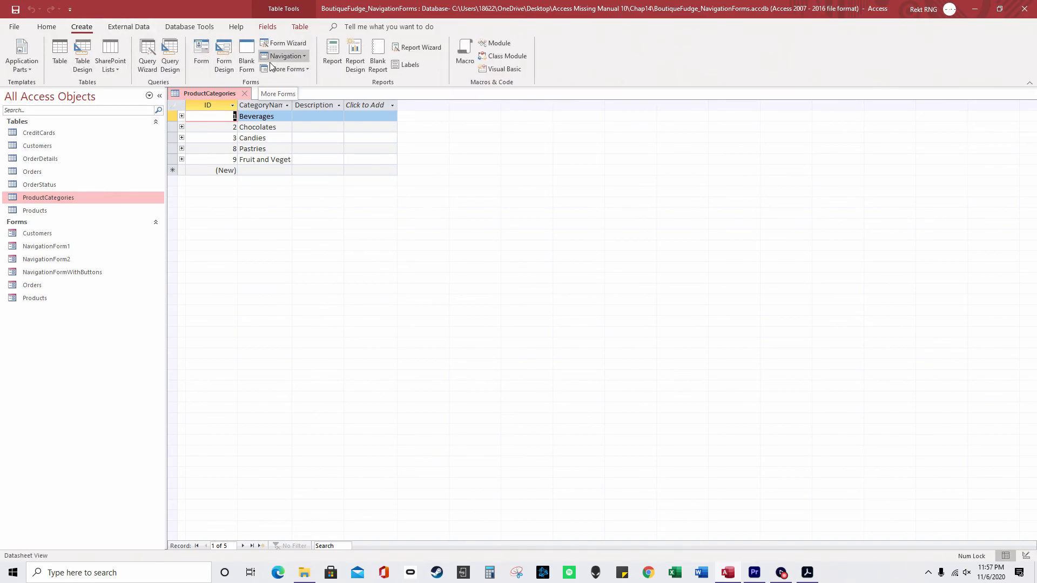
left_click(201, 54)
left_click(324, 157)
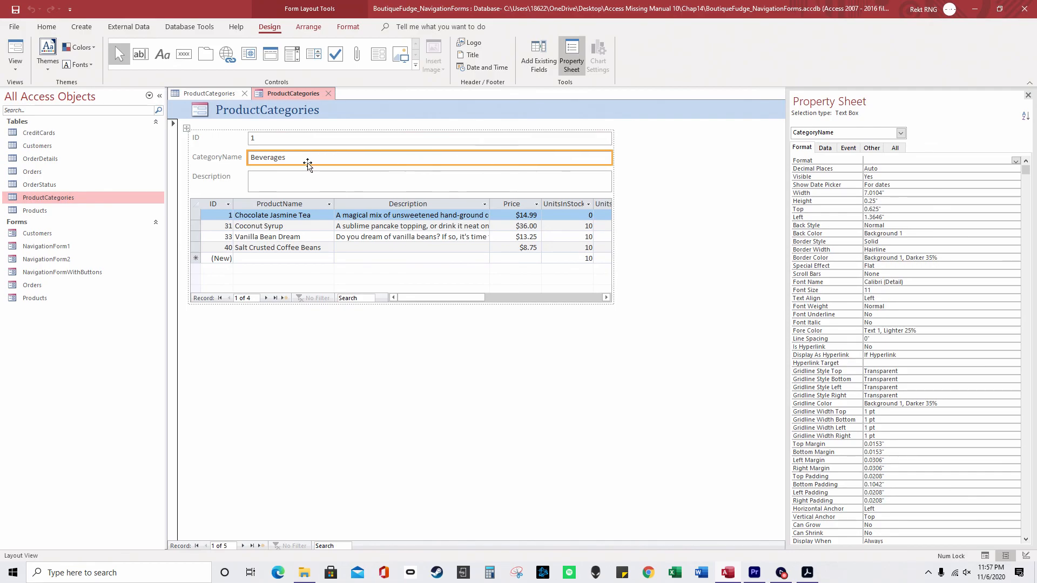
Browse forward and back through the product records in the ProductCategories form's subform, and select the CategoryName text box.
left_click(267, 298)
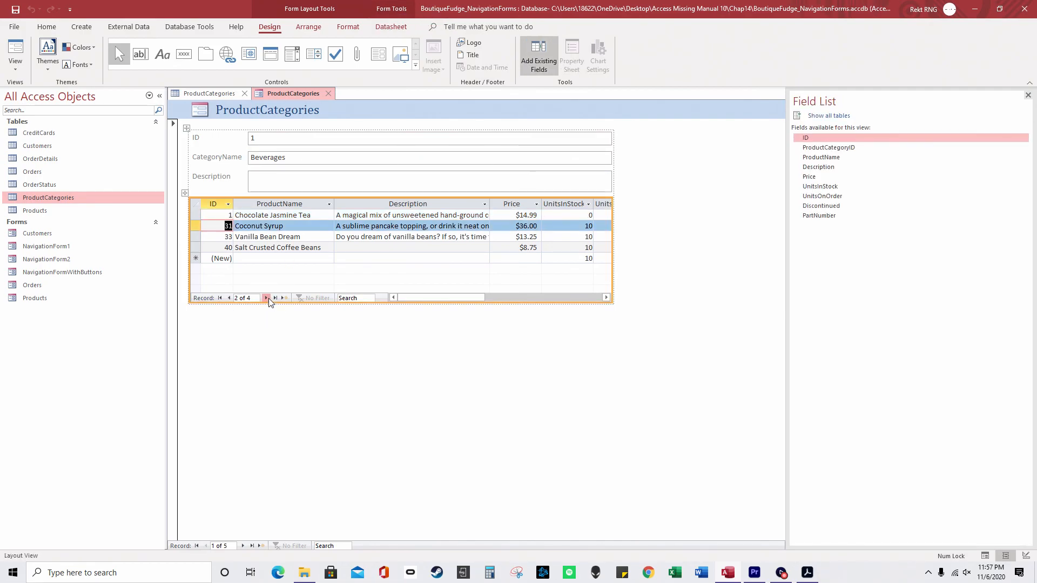
left_click(267, 298)
left_click(266, 298)
left_click(267, 298)
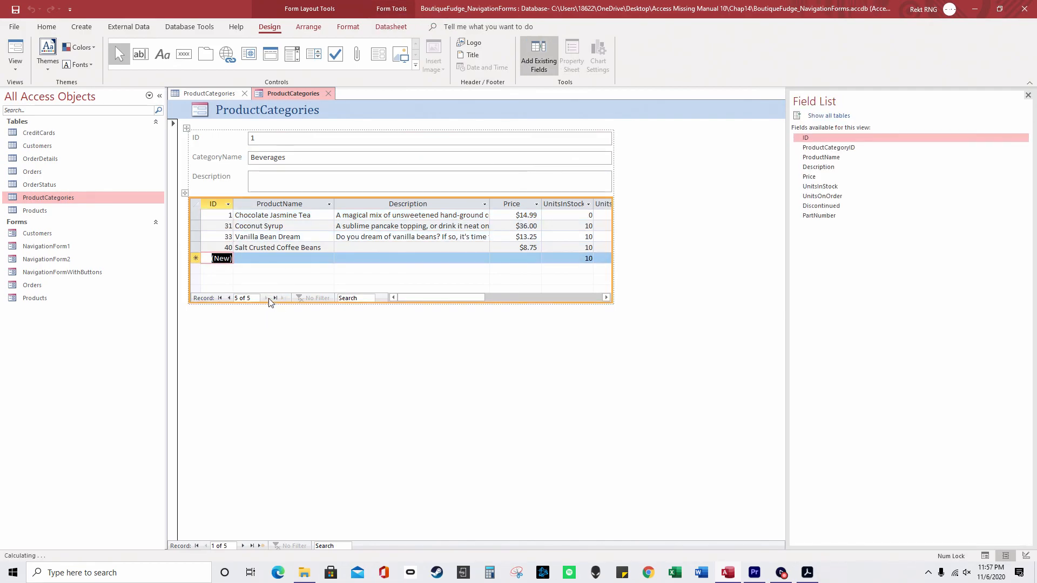
left_click(229, 298)
left_click(229, 298)
left_click(229, 298)
left_click(229, 298)
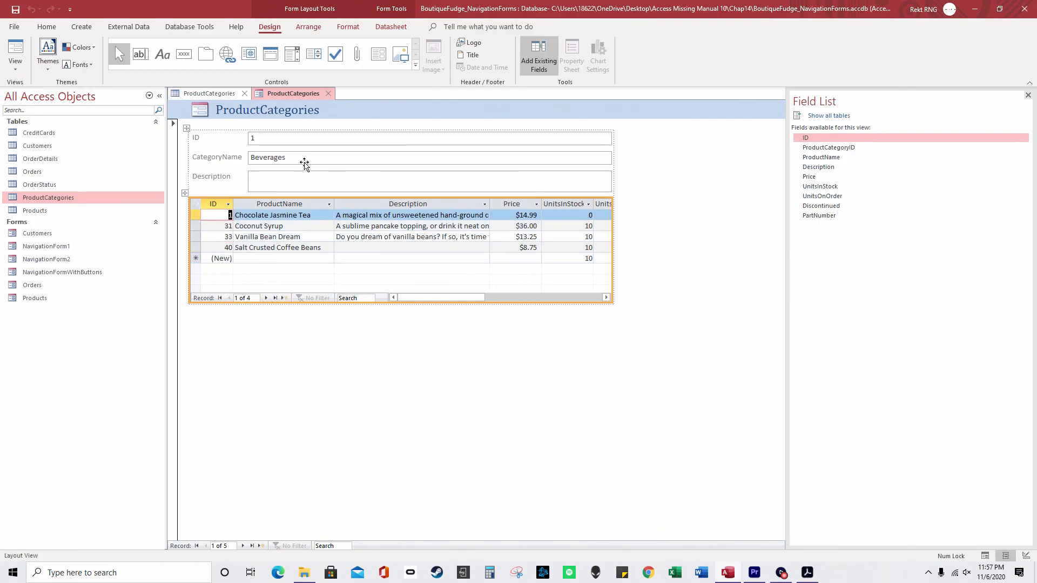
left_click(301, 157)
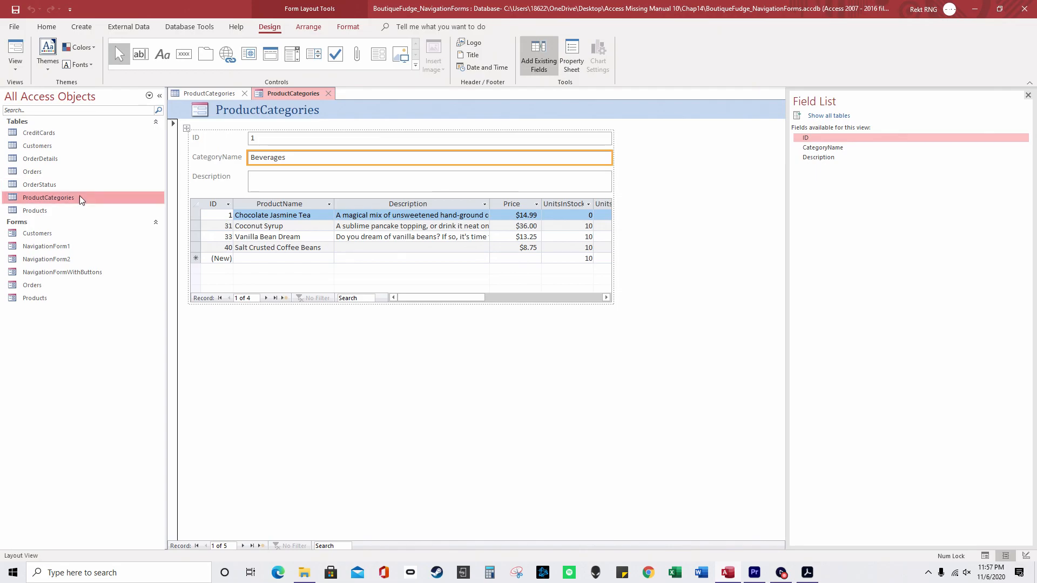
Create a basic form from the Products table, and select its ProductCategoryID combo box.
double_click(77, 211)
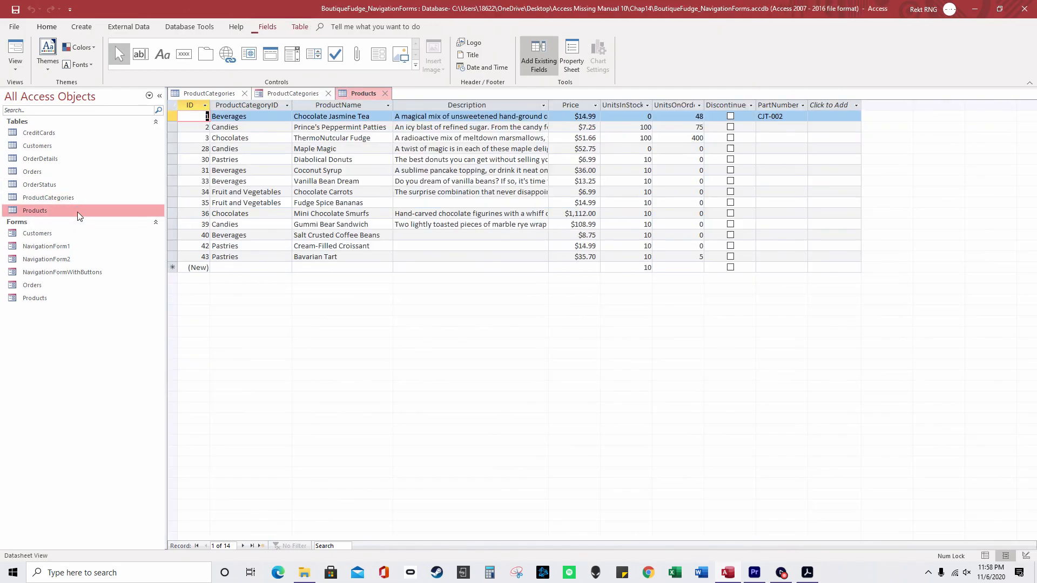
left_click(81, 27)
left_click(204, 54)
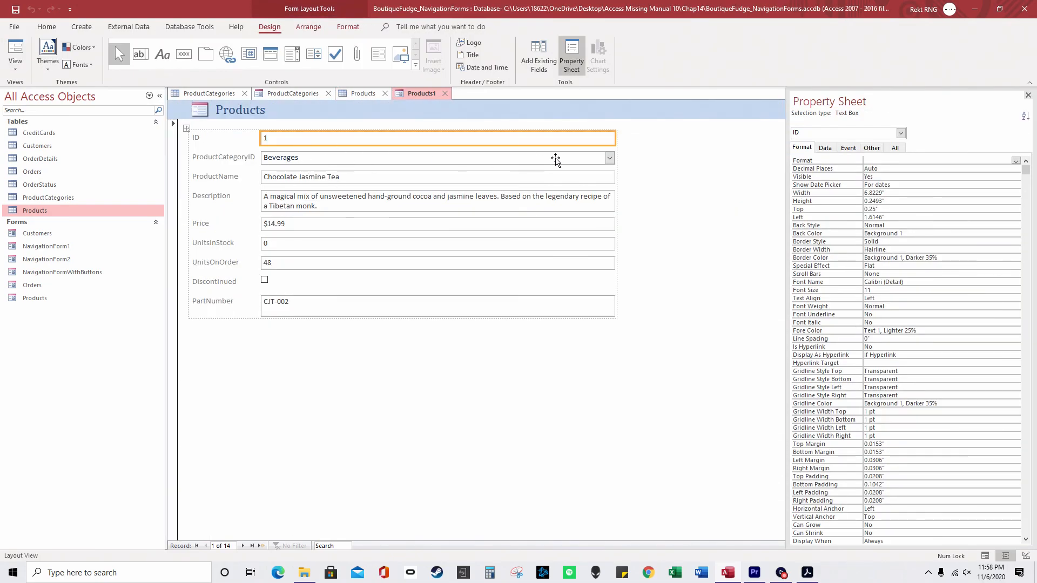
left_click(611, 158)
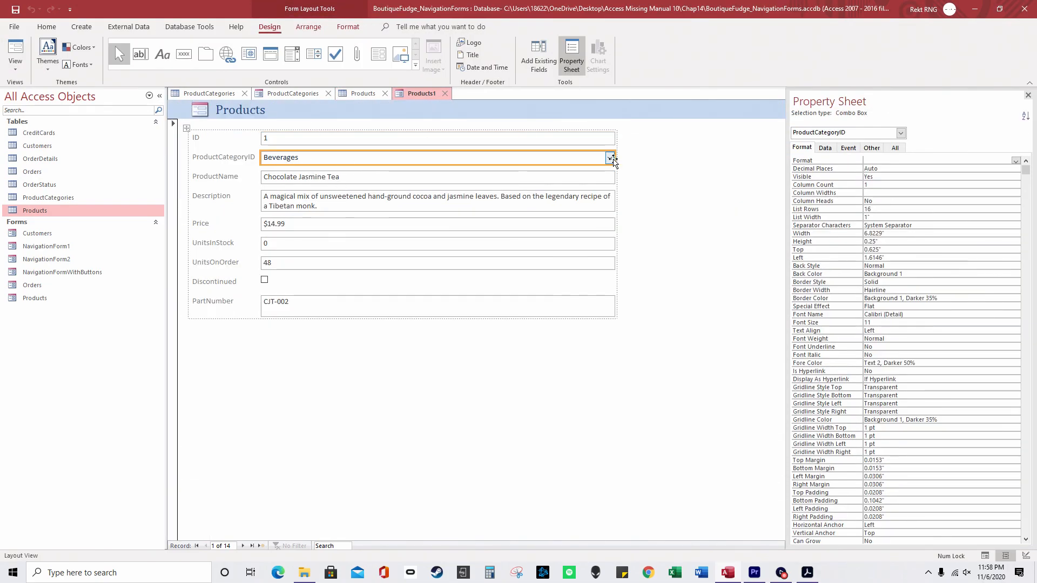
Page through all records of the new Products form up to the blank new record.
left_click(242, 546)
left_click(242, 545)
left_click(242, 546)
left_click(242, 546)
left_click(242, 546)
left_click(242, 546)
left_click(242, 546)
left_click(242, 546)
left_click(242, 546)
left_click(242, 546)
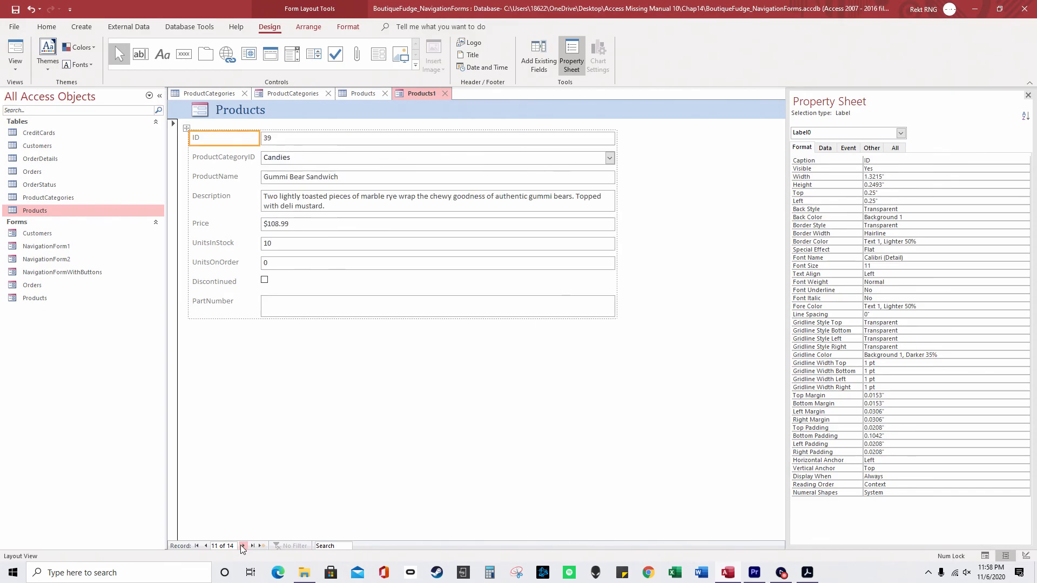
left_click(242, 546)
left_click(242, 546)
left_click(242, 546)
left_click(242, 546)
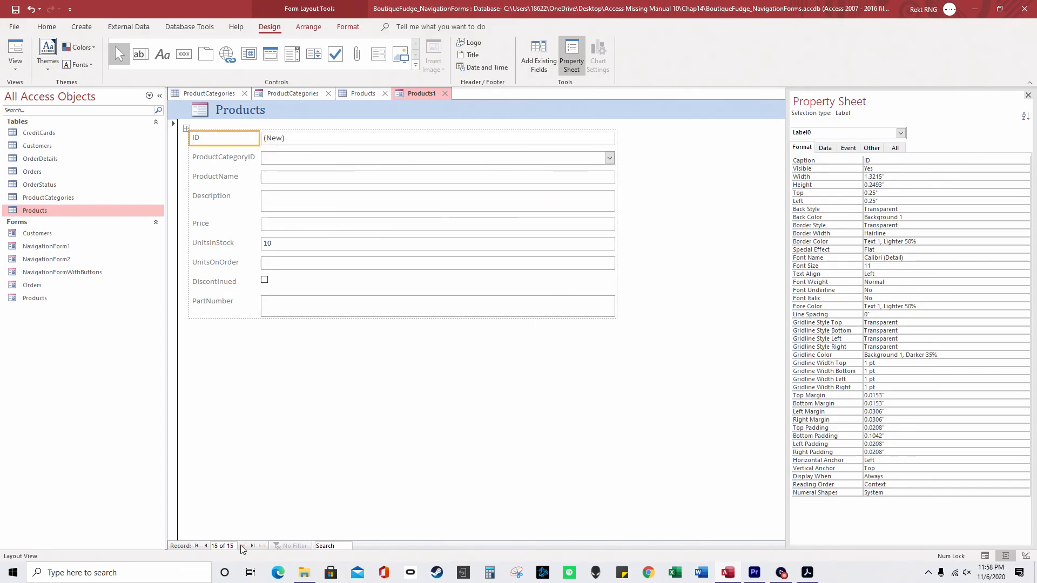
Close the new Products form without saving, close the Products table, and return to the ProductCategories form.
left_click(445, 93)
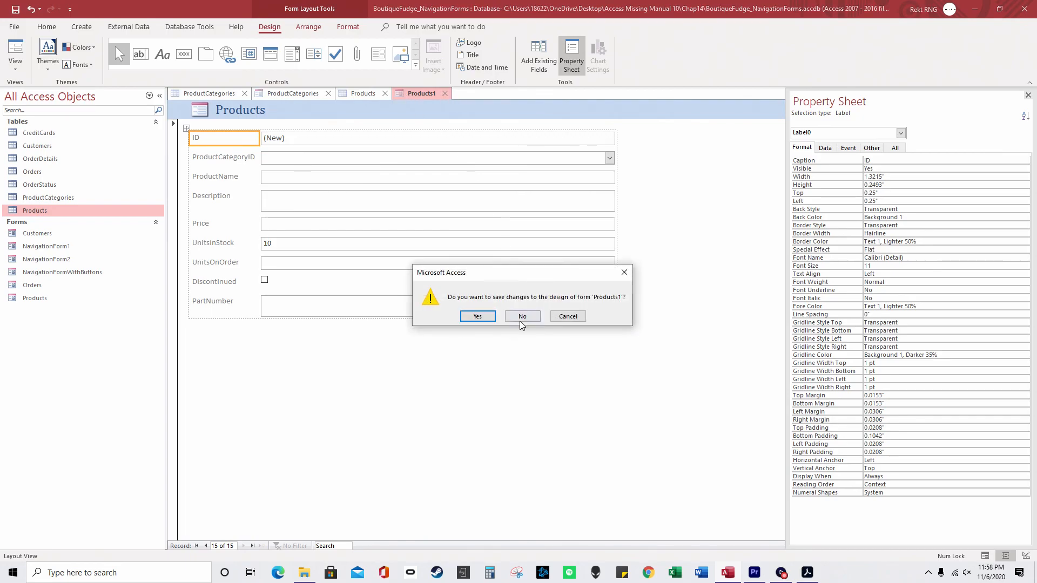
left_click(521, 316)
left_click(311, 93)
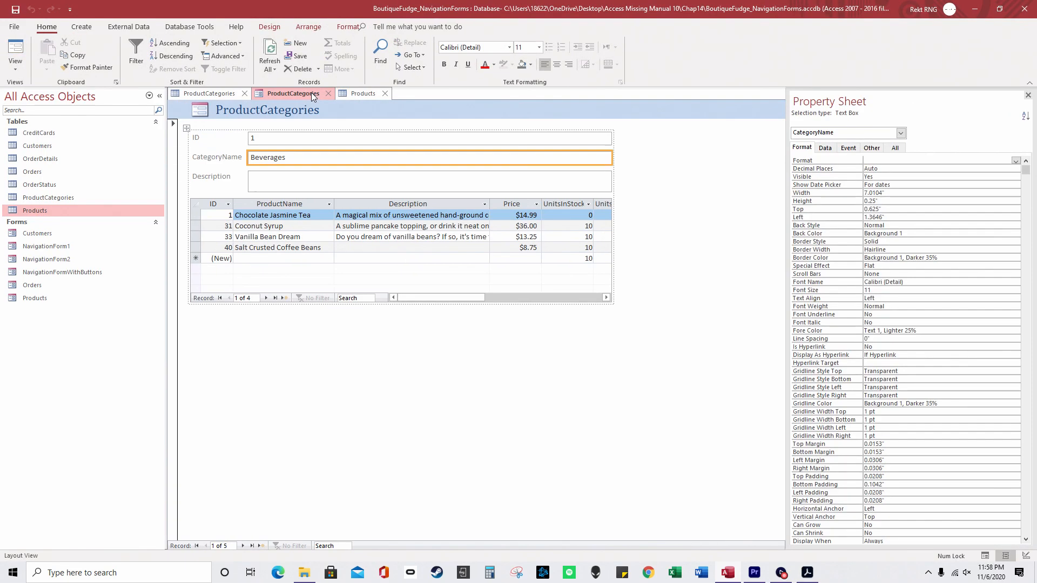
left_click(385, 93)
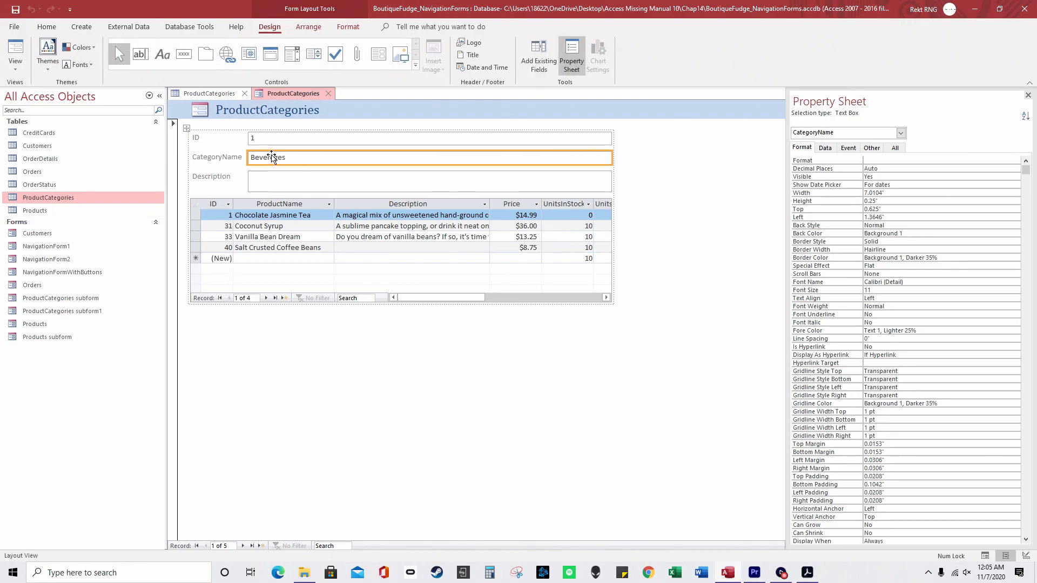
Replace the CategoryName text box with a list box that finds a form record by the CategoryName field, keeping the key column hidden.
key("Delete")
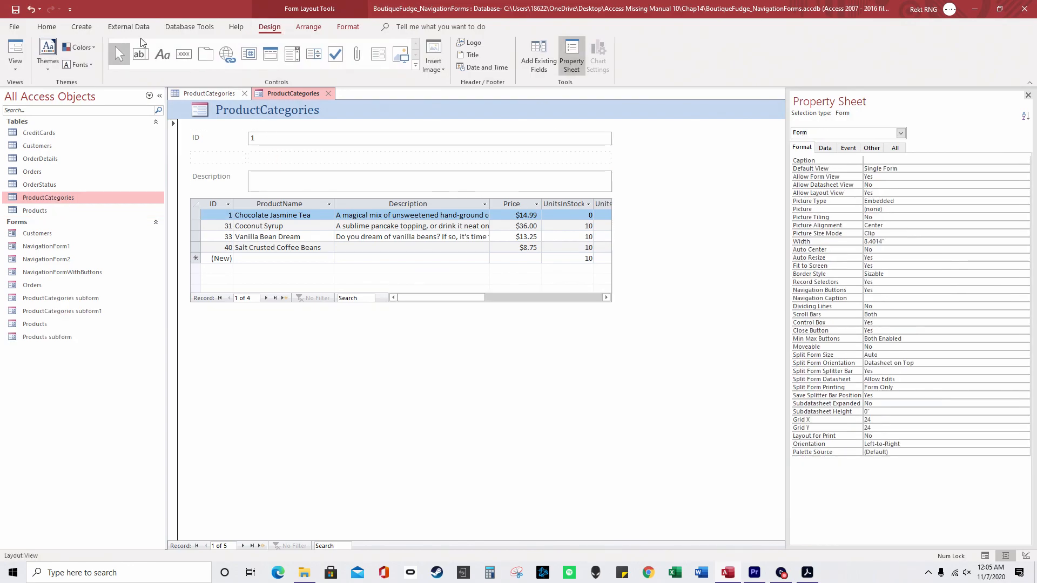
left_click(313, 54)
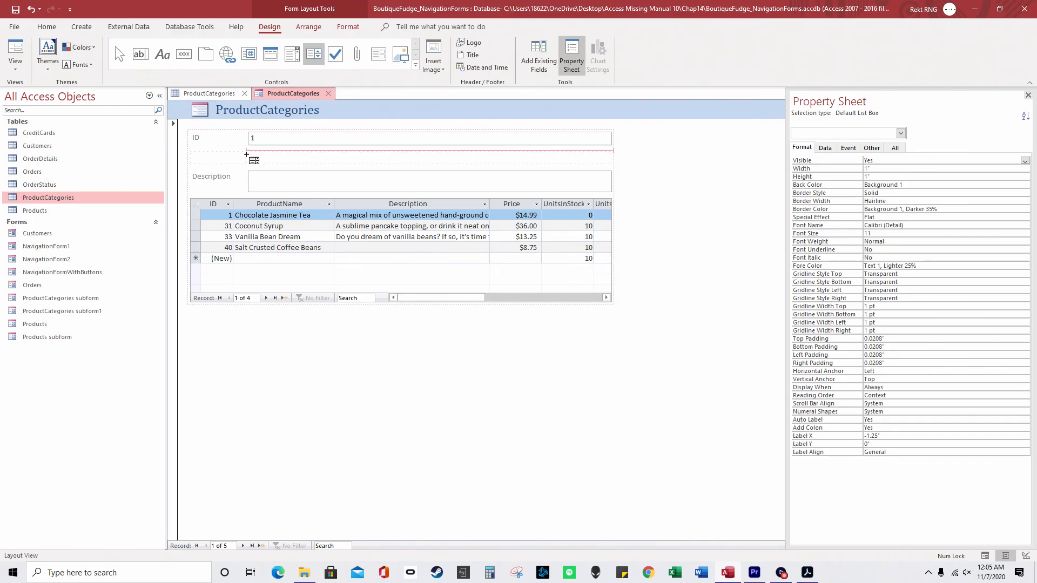
left_click(407, 162)
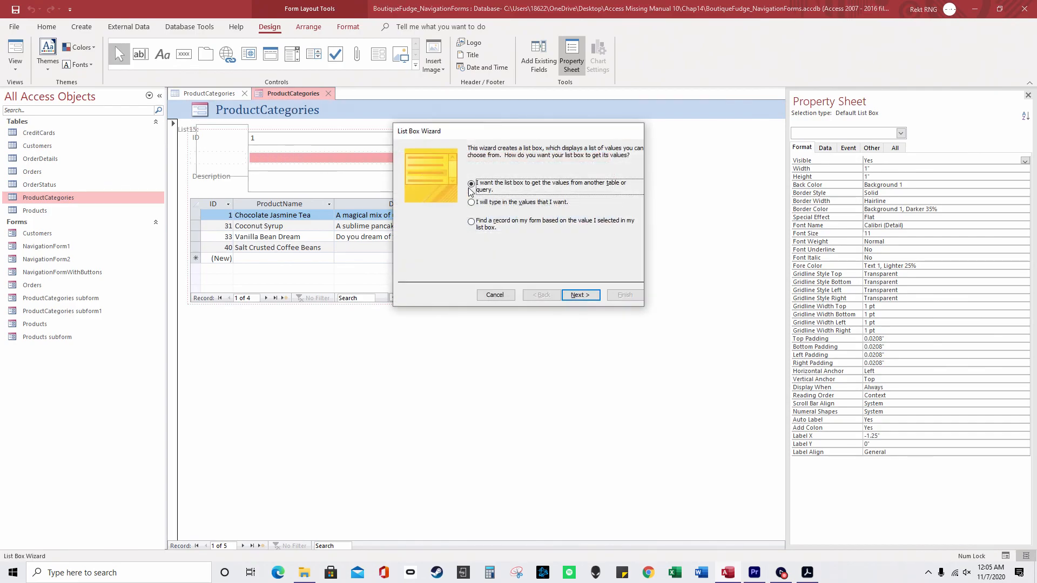
left_click(483, 226)
left_click(581, 296)
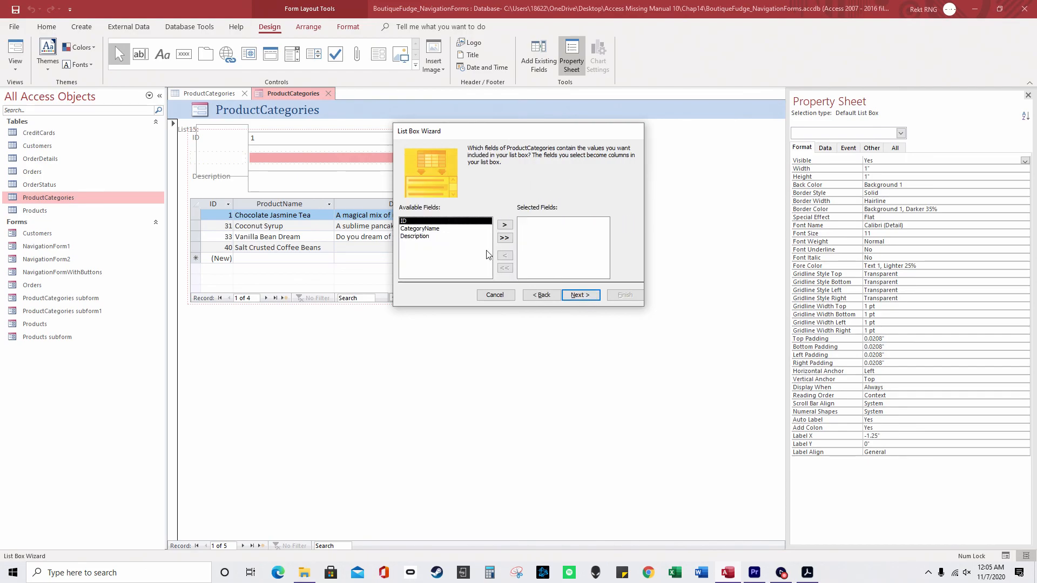
left_click(446, 229)
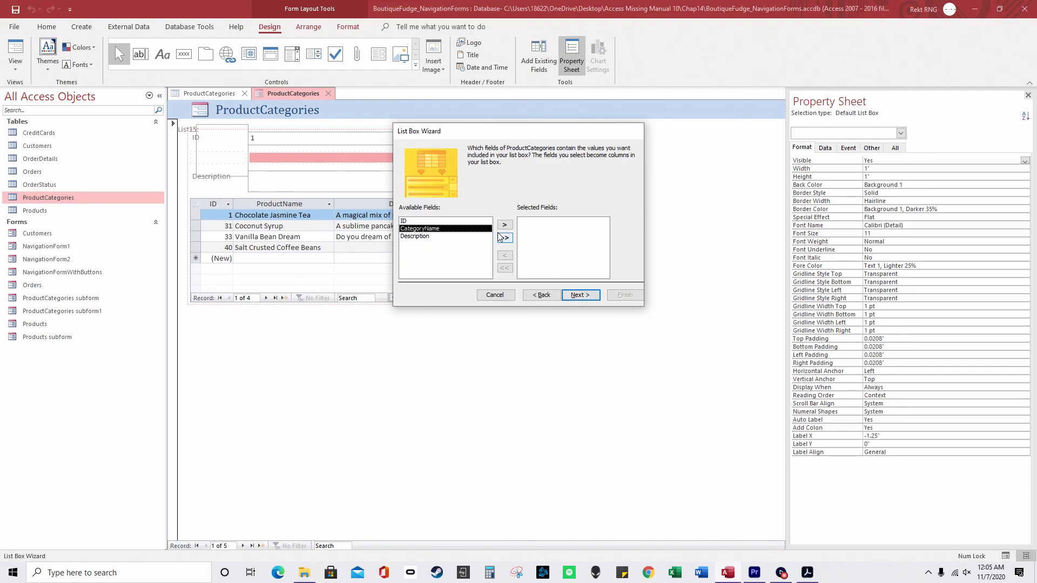
left_click(505, 225)
left_click(577, 295)
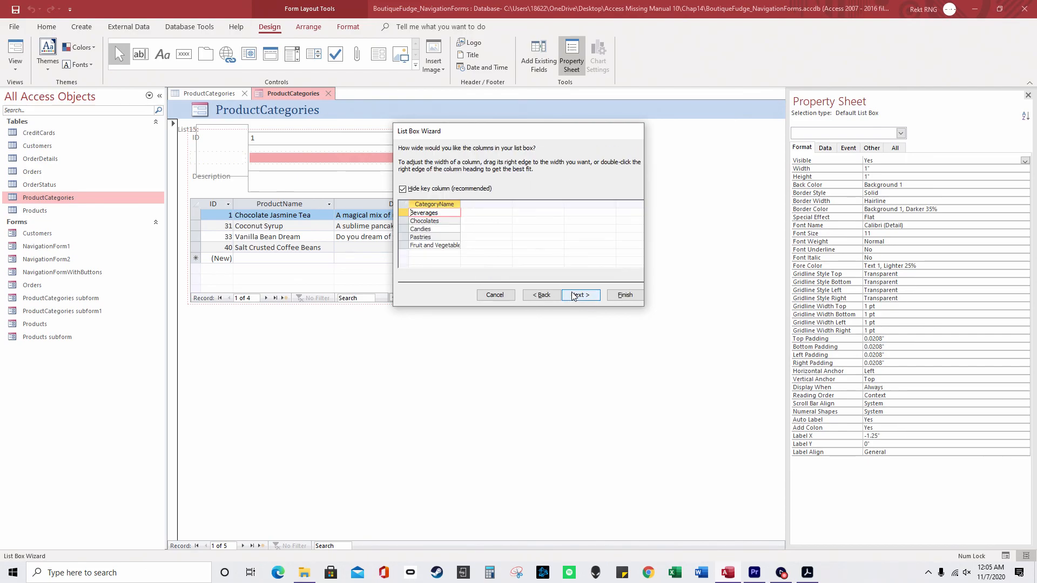
left_click(624, 296)
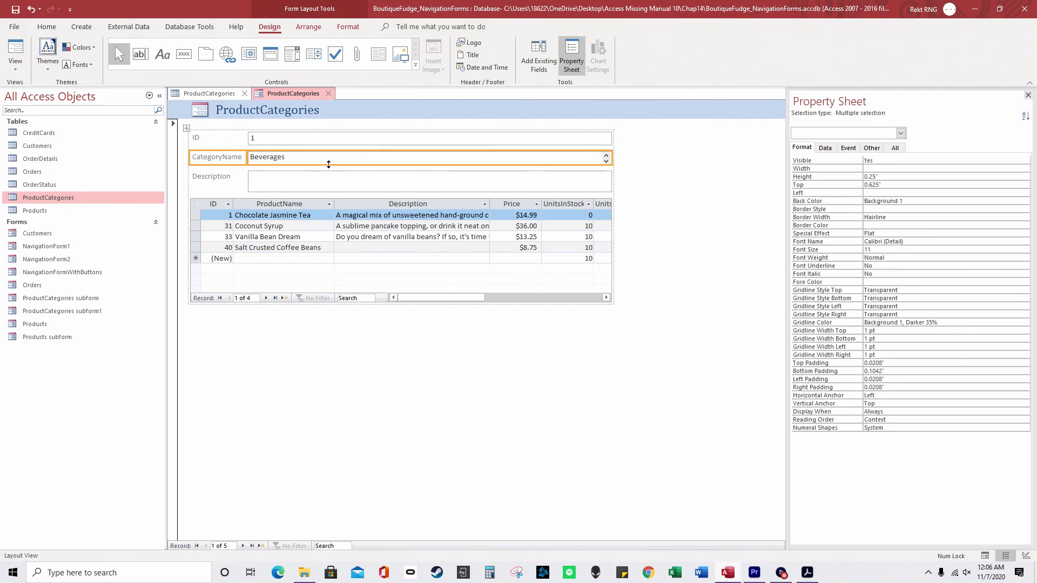
Replace the CategoryName list box with a combo box that finds a form record by CategoryName, keeping the key column hidden.
key("Delete")
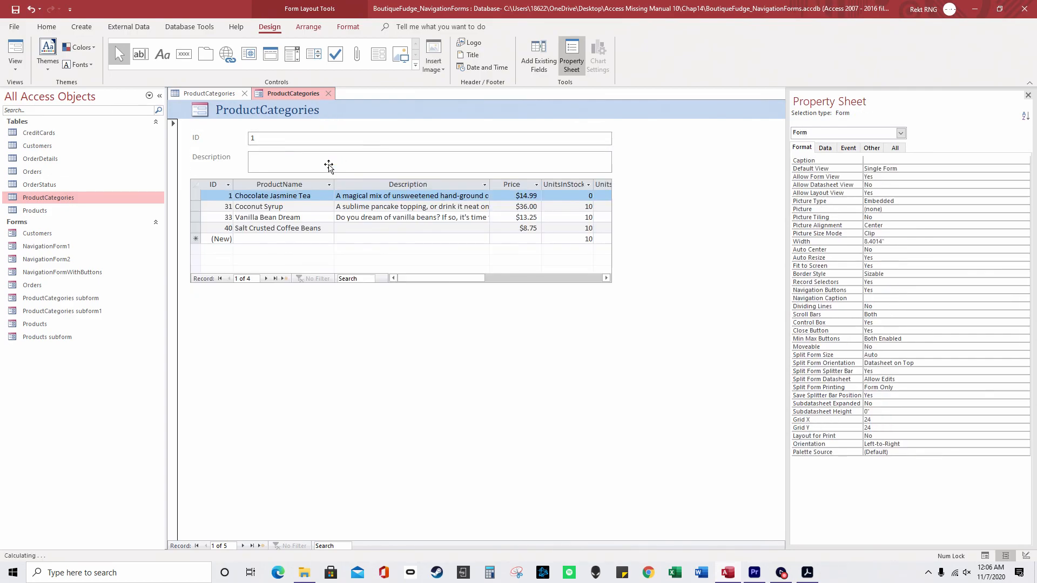
left_click(297, 59)
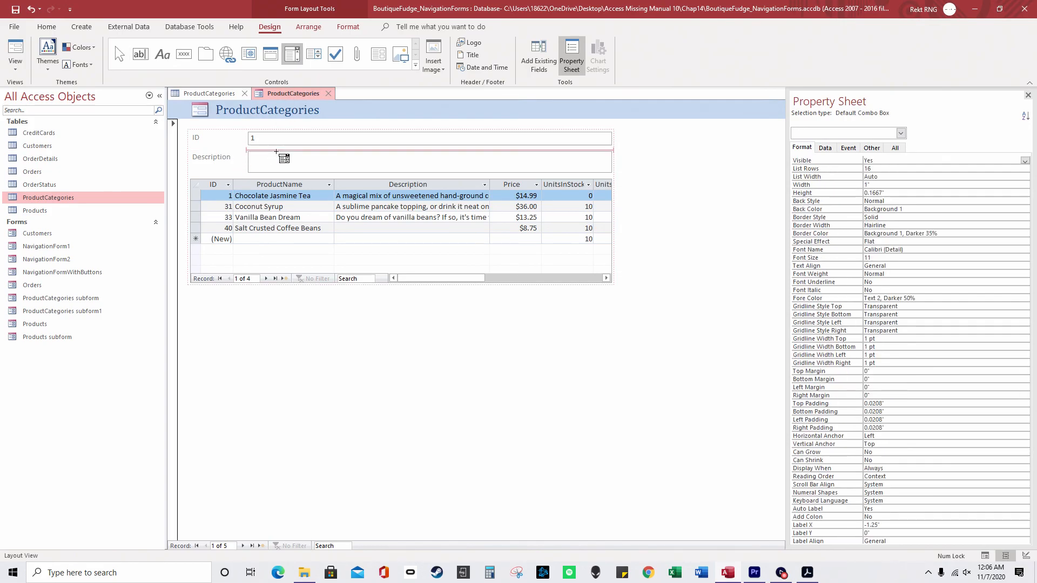
left_click(319, 161)
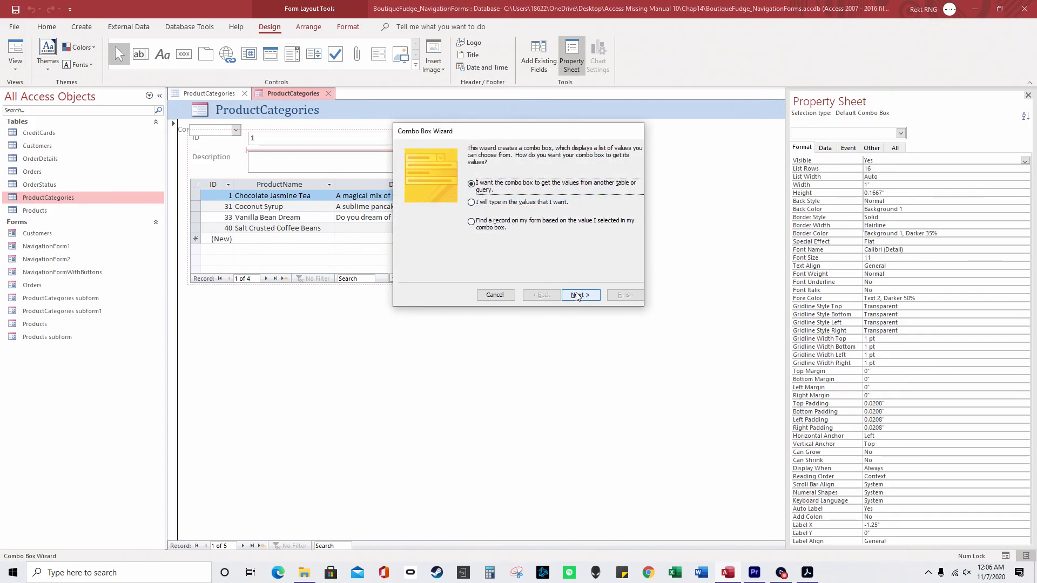
left_click(580, 294)
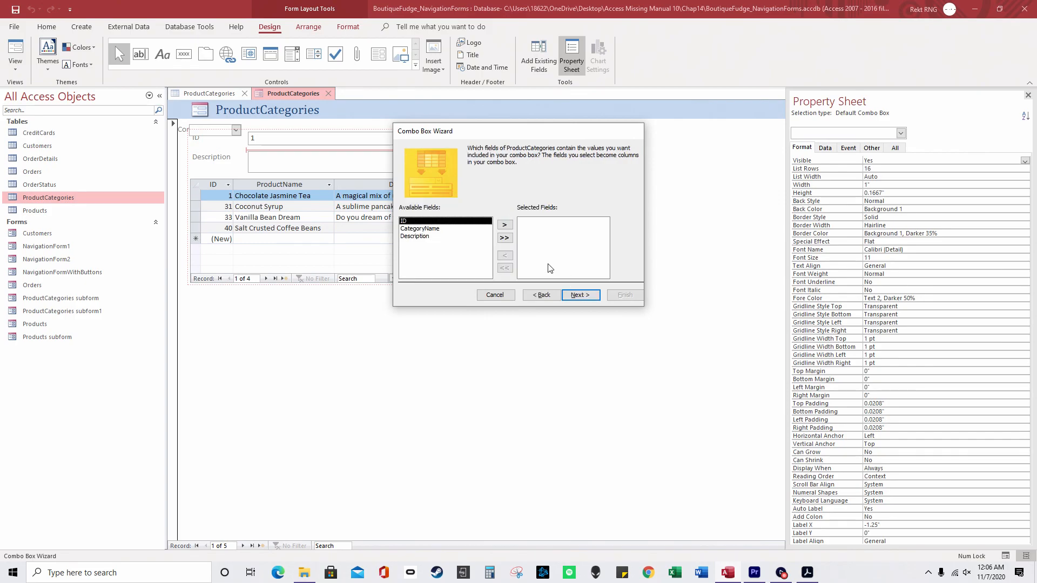
left_click(448, 229)
left_click(505, 226)
left_click(580, 294)
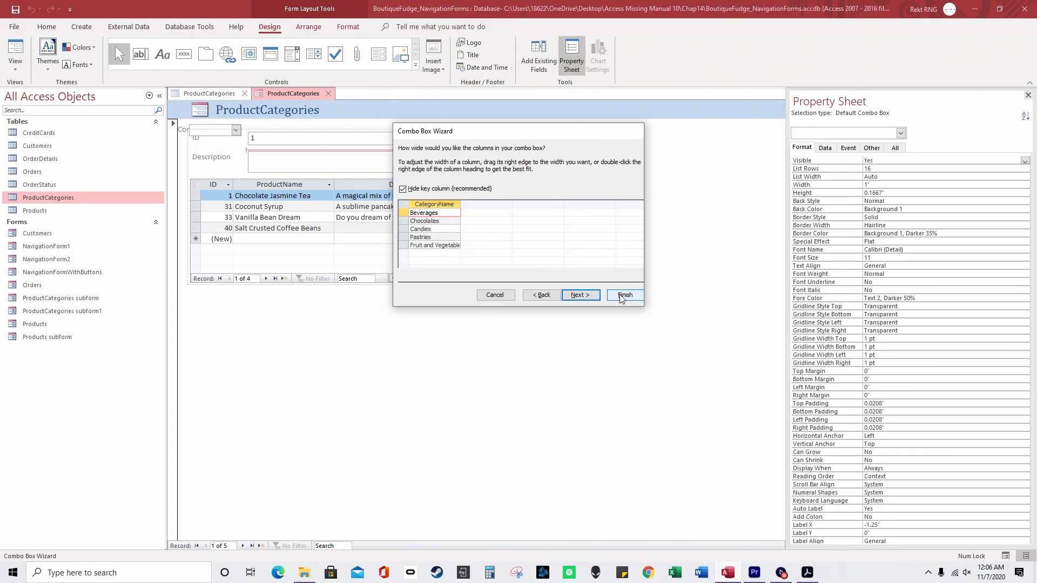
left_click(625, 294)
Show the ProductCategories form in Form View and test the CategoryName combo box with several categories, ending on Fruit and Vegetables.
right_click(298, 92)
left_click(327, 138)
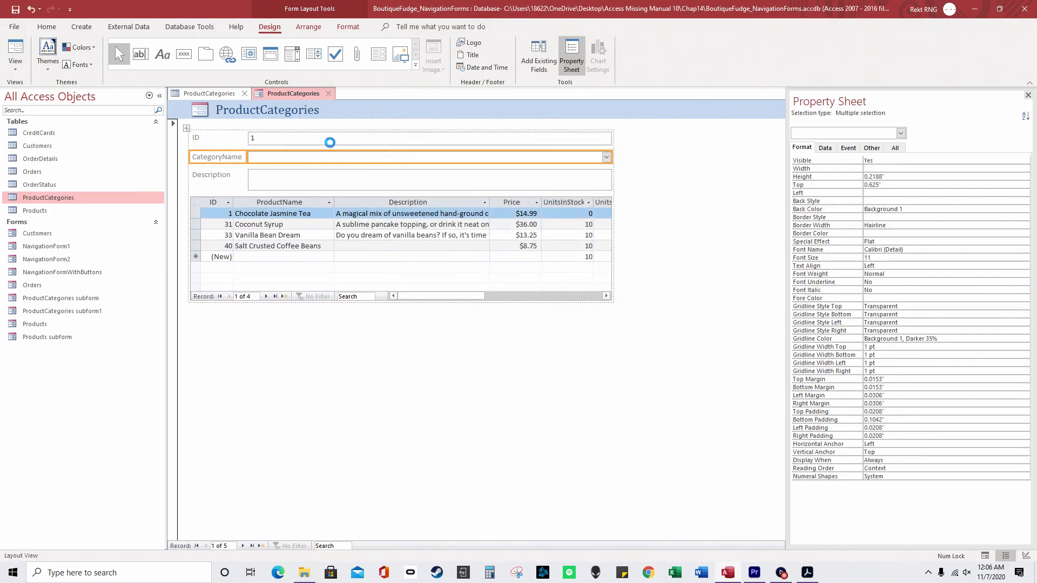
left_click(607, 157)
left_click(549, 179)
left_click(607, 157)
left_click(559, 183)
left_click(607, 157)
left_click(549, 189)
left_click(607, 158)
left_click(530, 209)
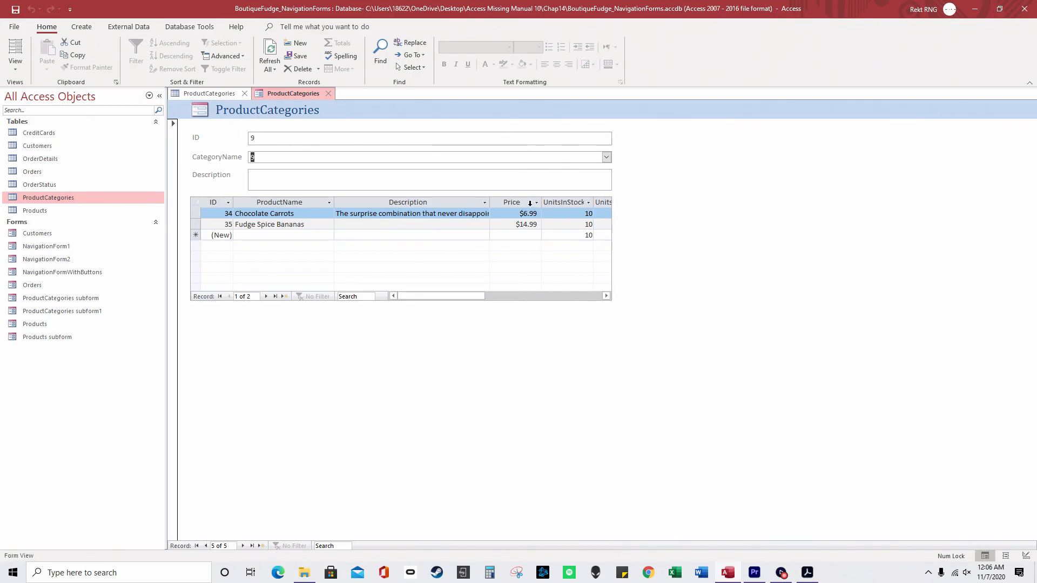
Open the ProductCategories form in Design View and widen it to make room beside the Table.Products subform.
right_click(372, 242)
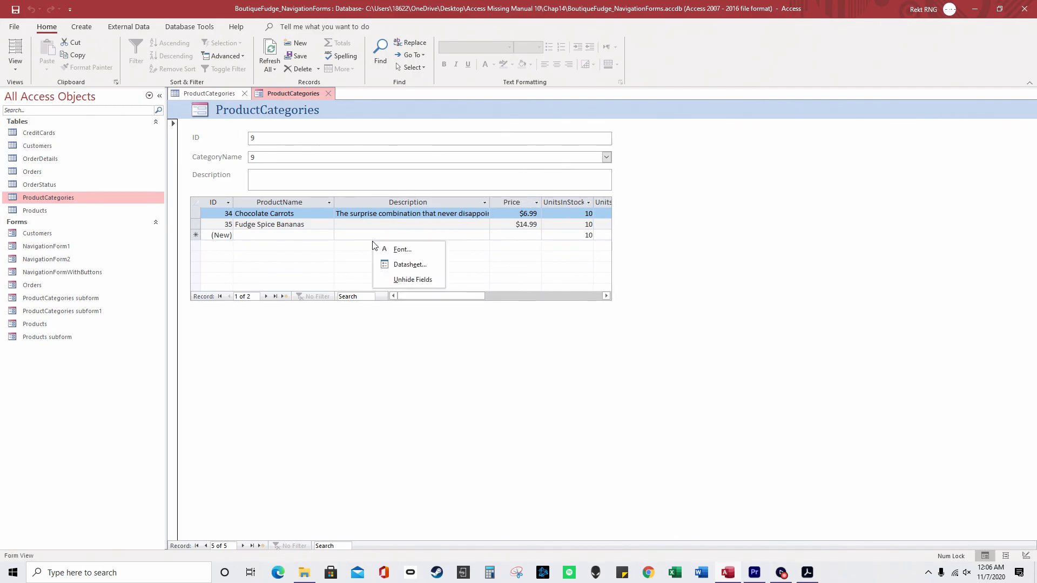
left_click(350, 227)
right_click(290, 94)
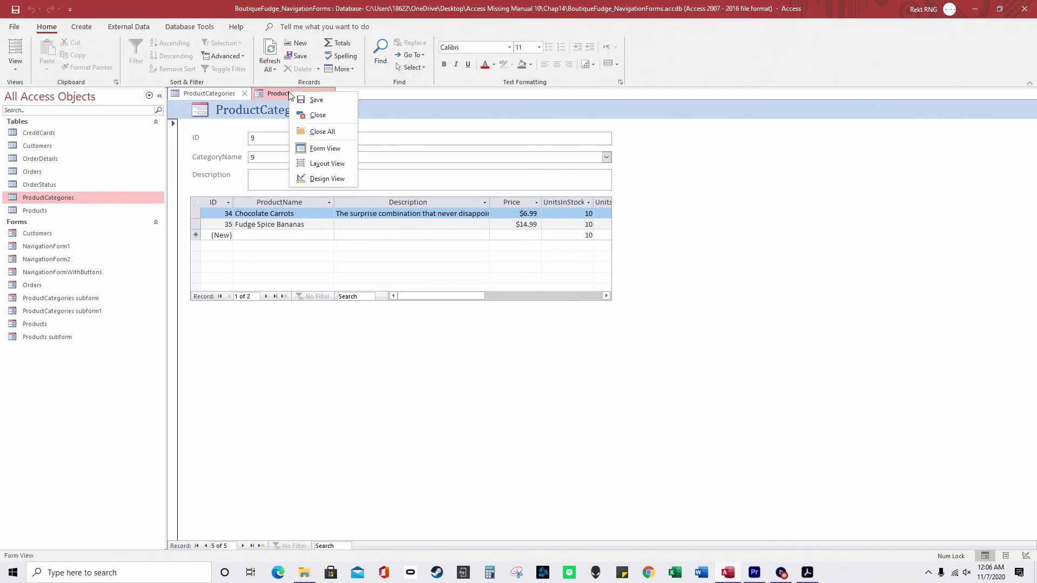
left_click(331, 178)
left_click(322, 235)
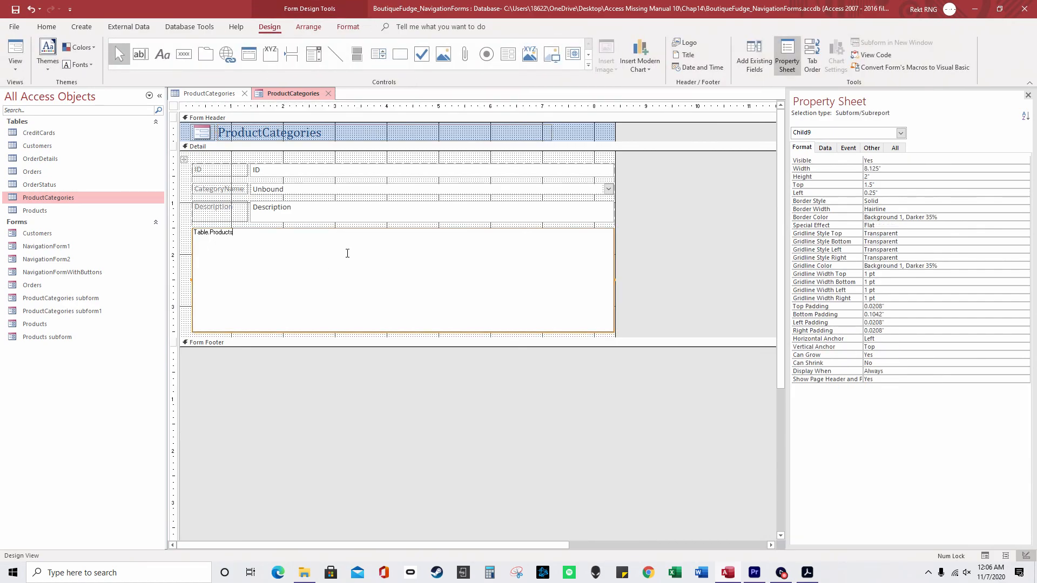
left_click(371, 210)
left_click(369, 249)
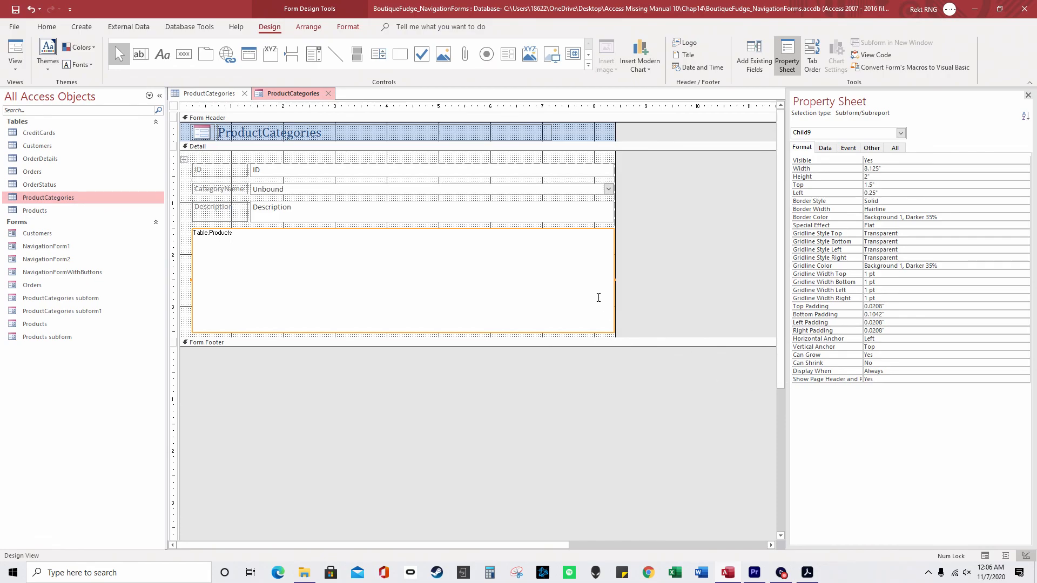
left_click_drag(616, 216, 845, 297)
Add a subform beside the existing fields using all fields of the Products table, linked to each ProductCategories record by ID.
left_click(508, 53)
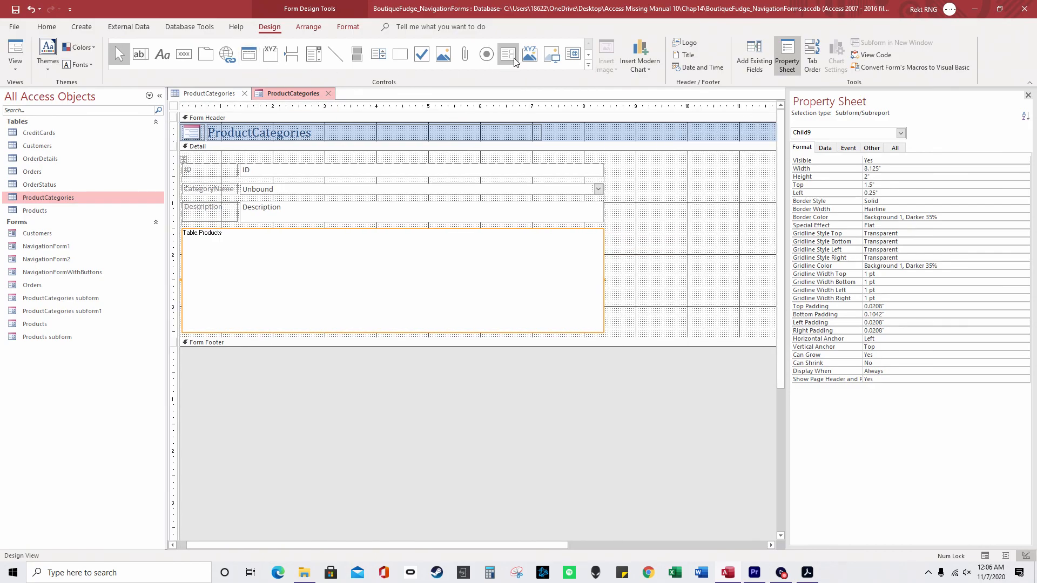
left_click_drag(617, 185, 766, 265)
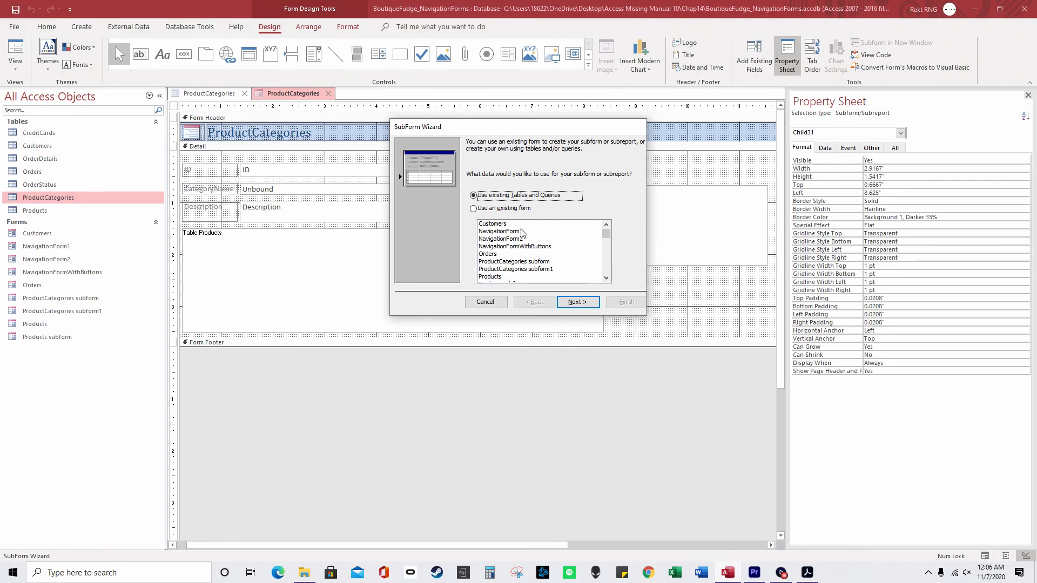
left_click(582, 302)
left_click(531, 190)
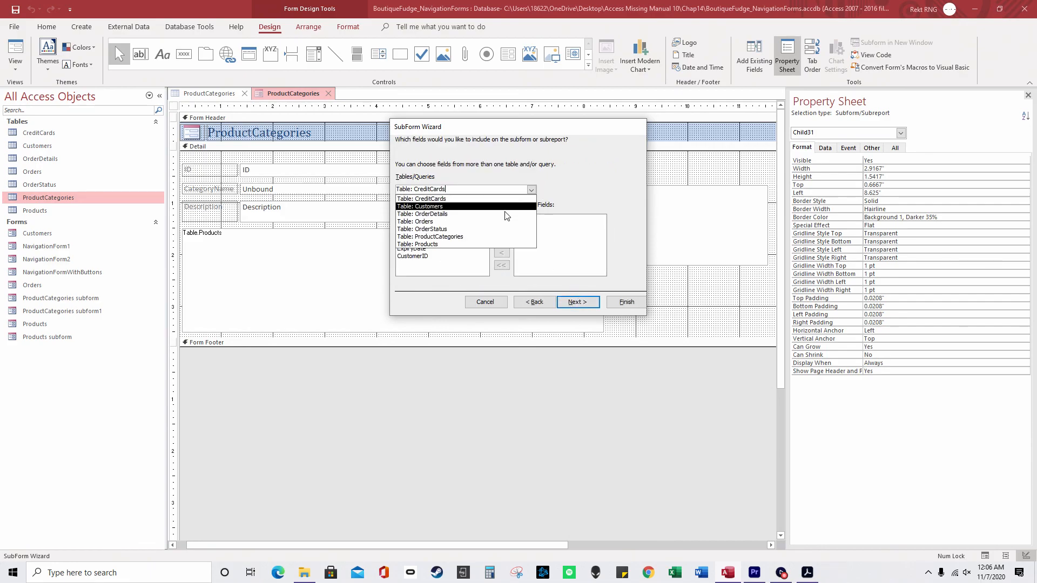
left_click(452, 243)
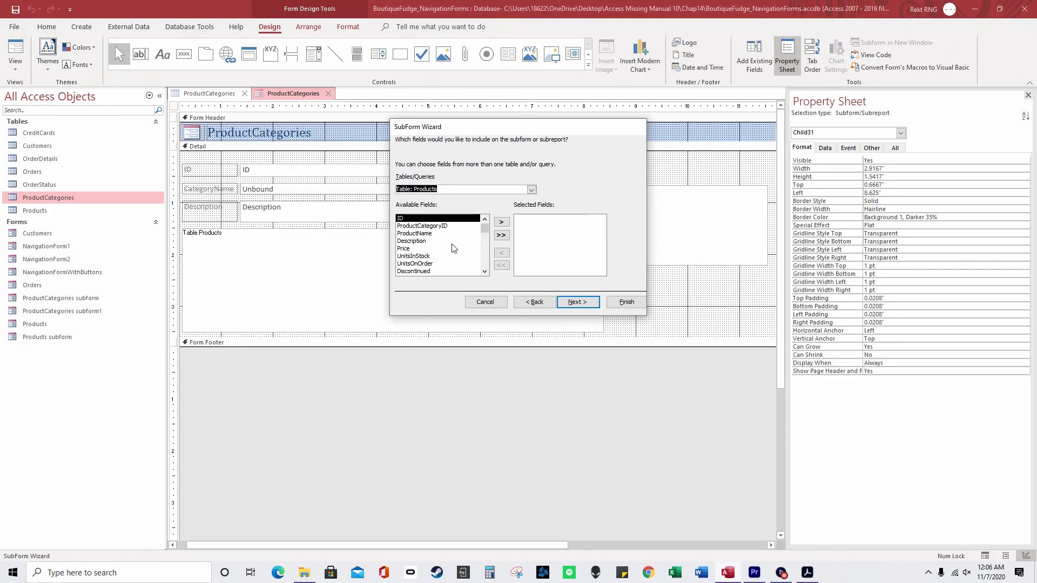
left_click(501, 235)
left_click(577, 302)
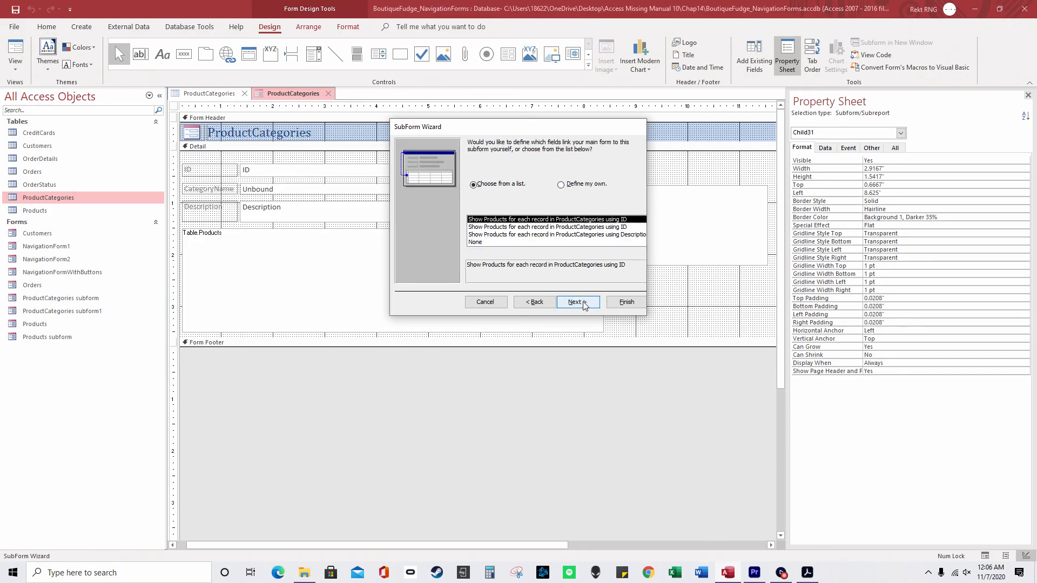
left_click(625, 302)
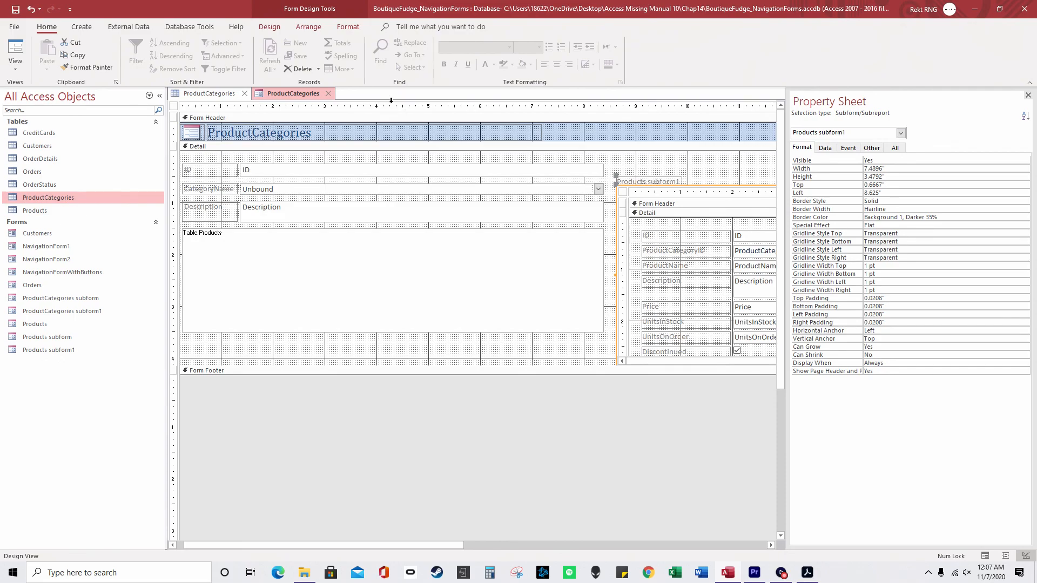
Test both subforms in Form View by choosing Chocolates, Pastries and Beverages in the CategoryName combo box.
right_click(294, 94)
left_click(328, 153)
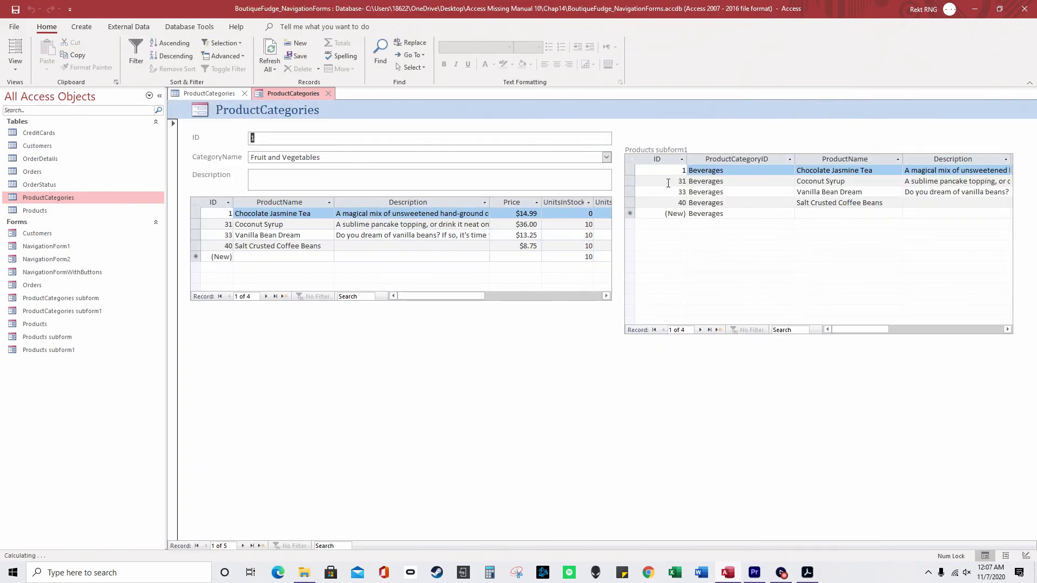
left_click(606, 157)
left_click(541, 179)
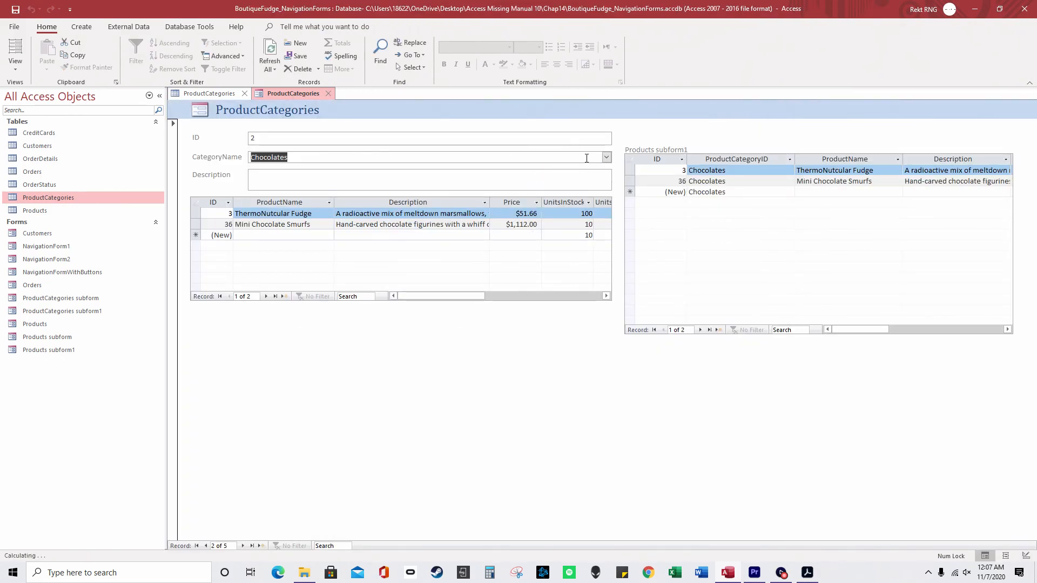
left_click(607, 157)
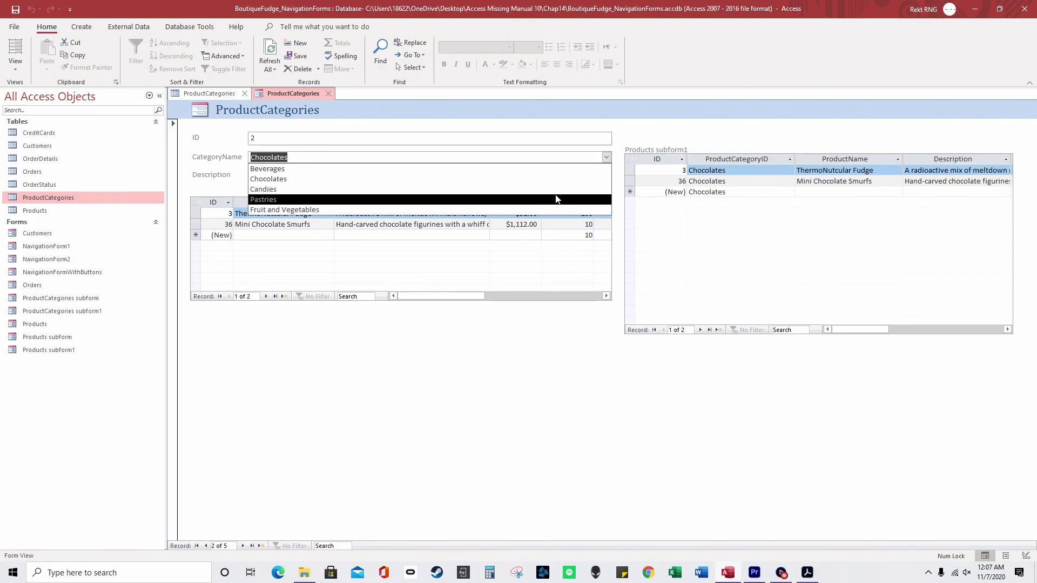
left_click(556, 199)
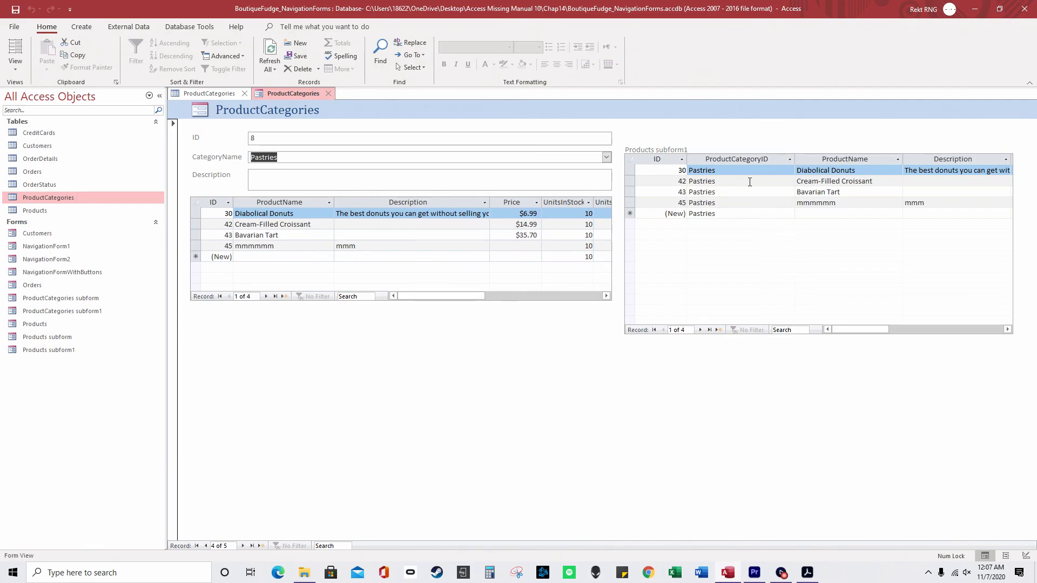
left_click(606, 157)
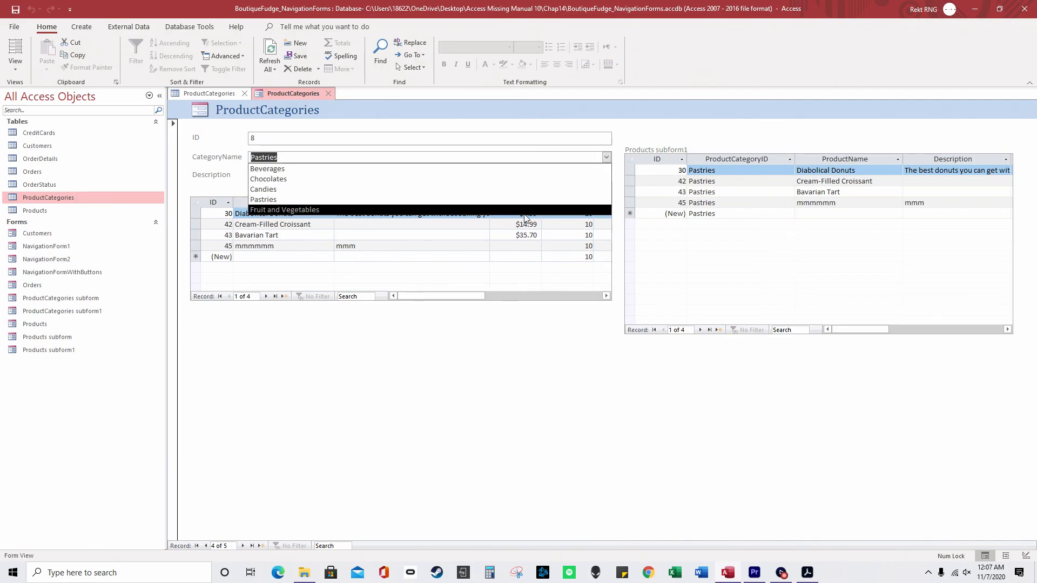
left_click(475, 168)
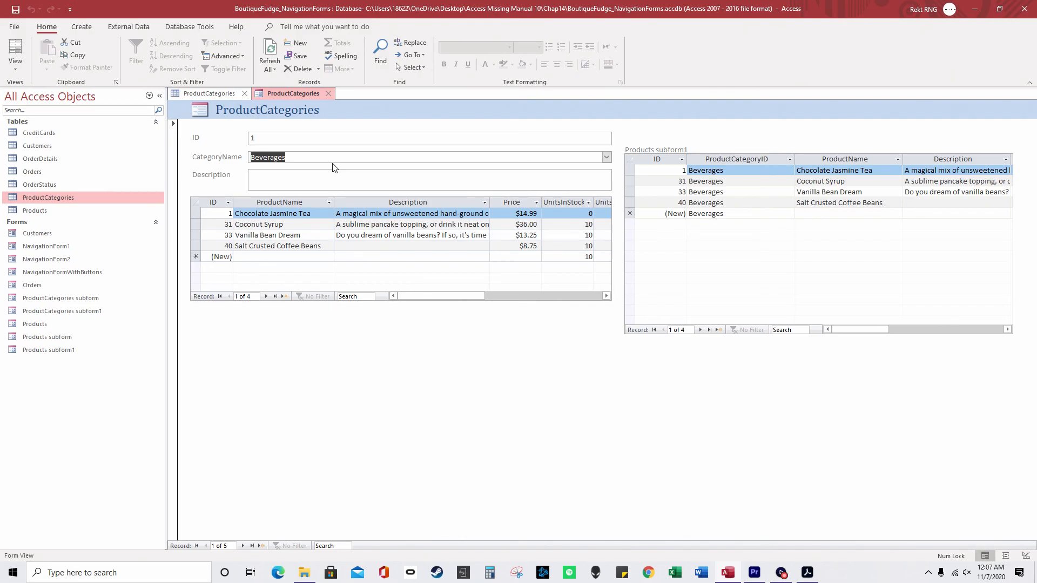
Add a command button beneath the Table.Products subform in Design View, using the Record Navigation action Find Next.
left_click(82, 27)
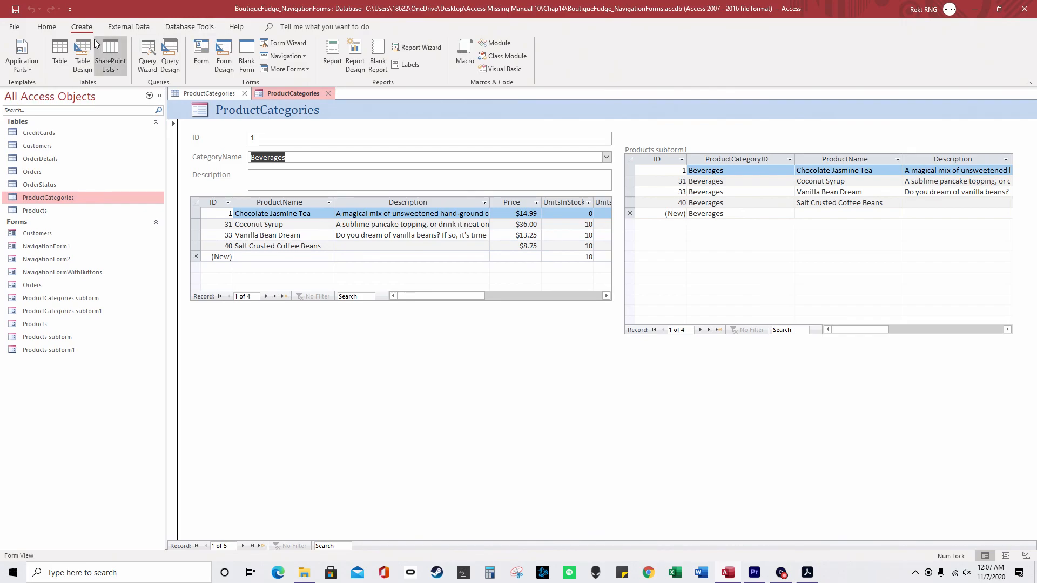
right_click(294, 94)
left_click(327, 179)
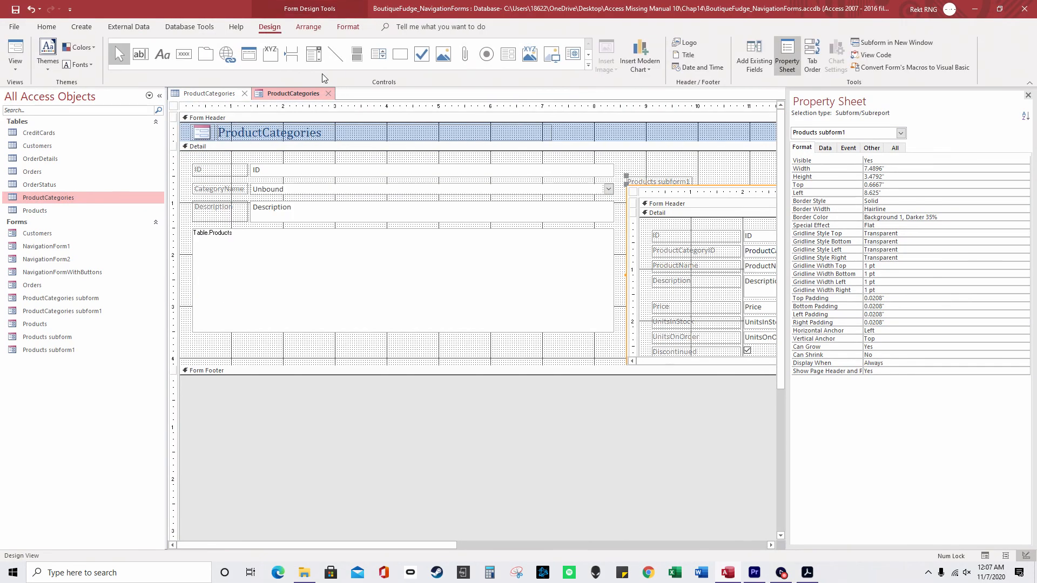
left_click(184, 54)
mouse_move(233, 340)
left_mouse_down()
mouse_move(373, 374)
mouse_move(378, 363)
left_mouse_up()
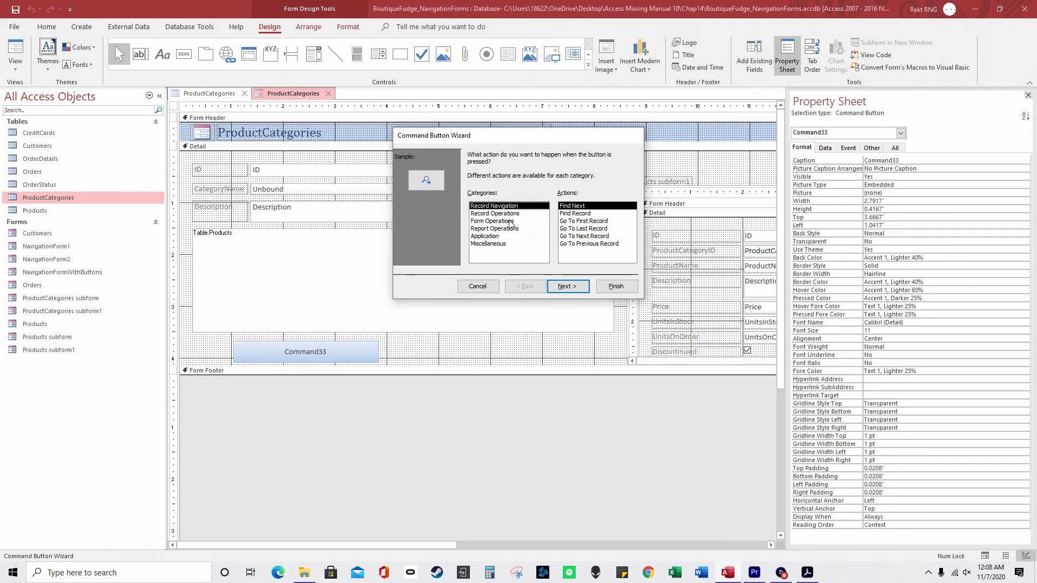
left_click(617, 289)
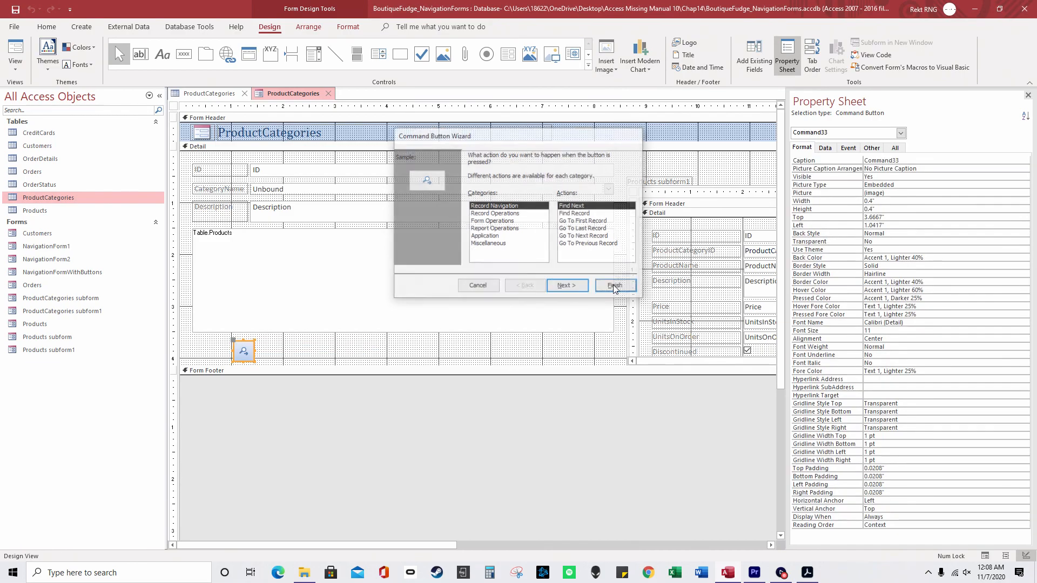
Apply a shadow shape effect to the Find Next command button and deselect it.
left_click(348, 27)
left_click(474, 69)
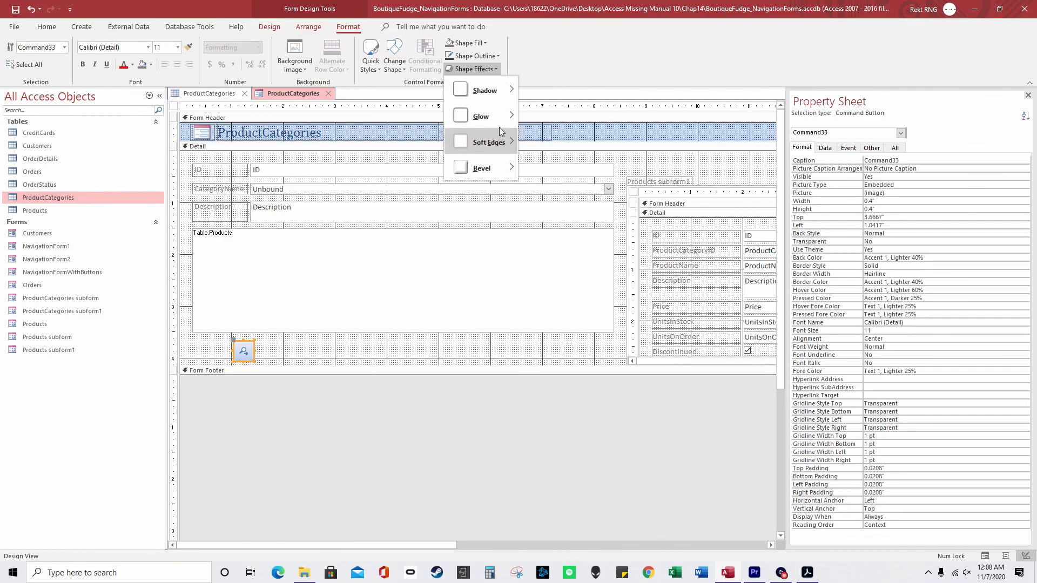
mouse_move(490, 100)
left_click(536, 272)
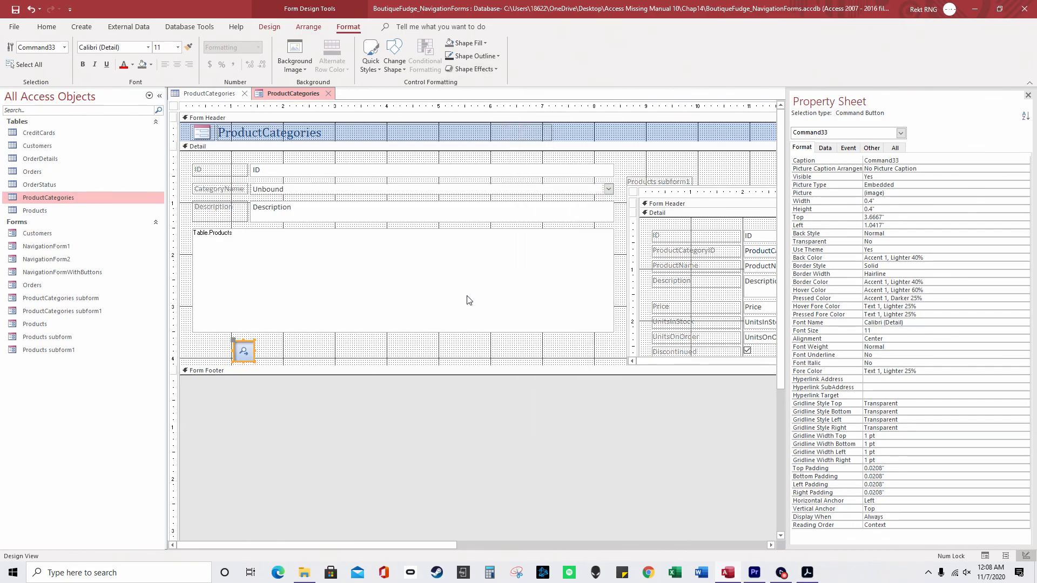
left_click(332, 351)
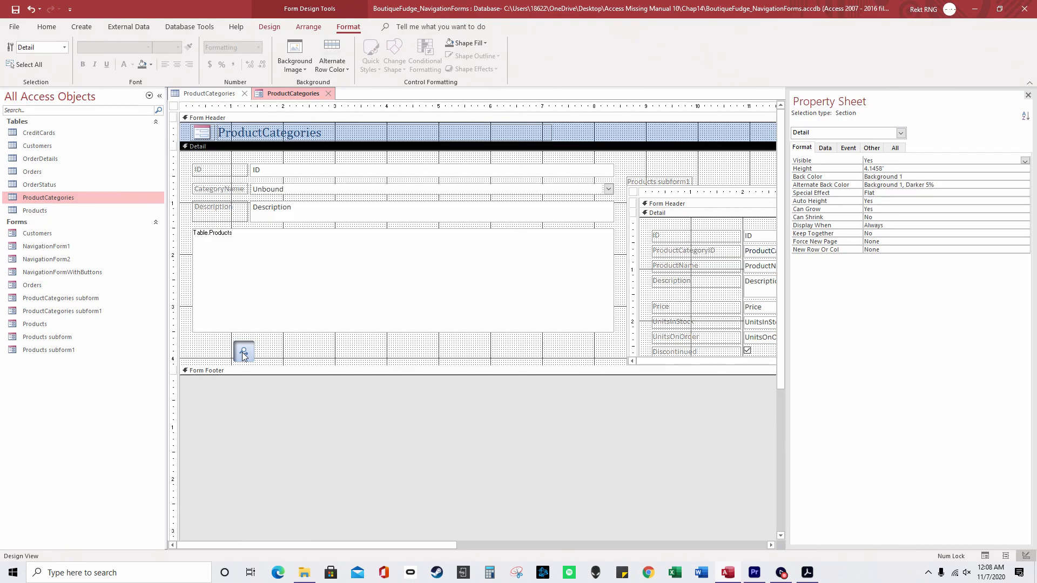
Try Customers as the current database's Display Form, set it back to (none), and cancel the options.
left_click(14, 28)
left_click(43, 542)
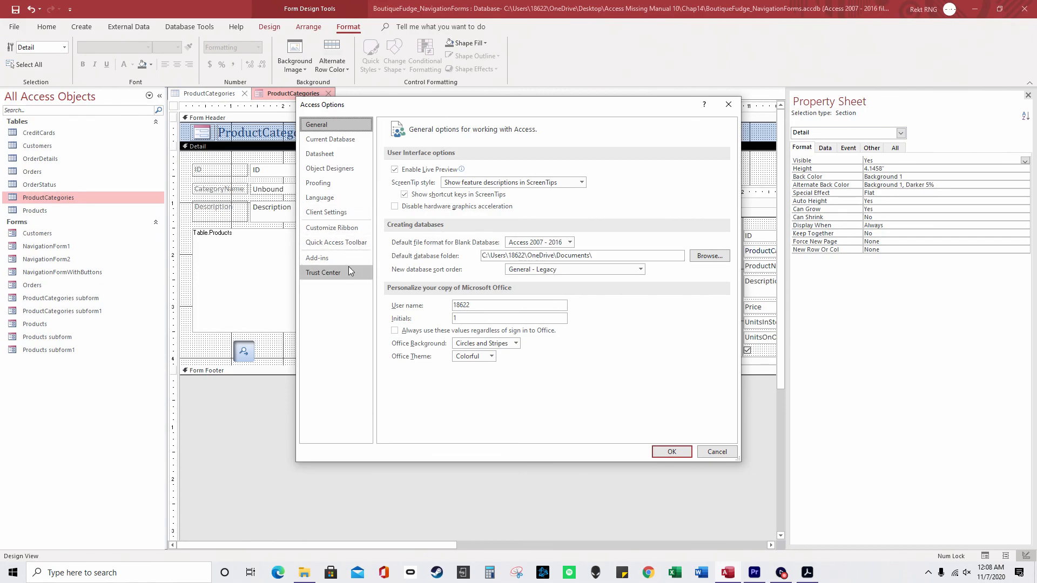
left_click(348, 142)
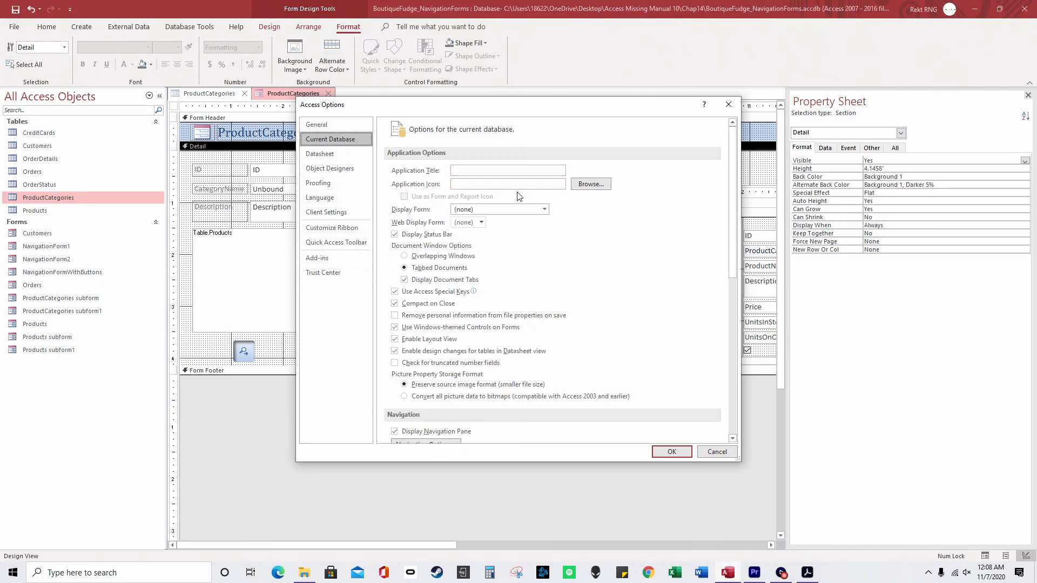
left_click(544, 209)
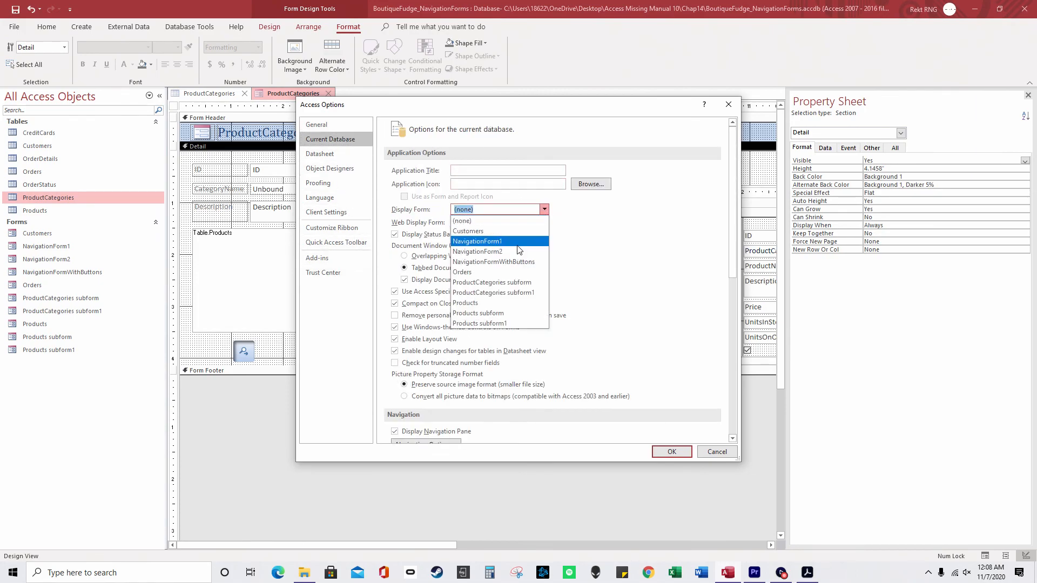
left_click(517, 232)
left_click(546, 211)
left_click(533, 220)
left_click(719, 452)
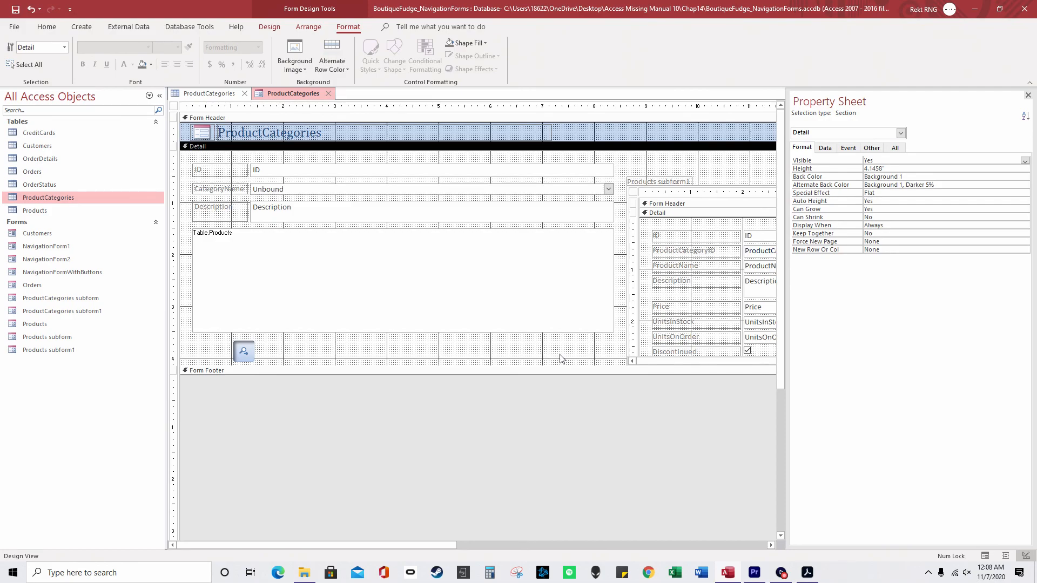
Extend the Form Footer section and draw a list box in it about 6.25 inches wide and 1.08 inches high.
left_click_drag(570, 375, 573, 456)
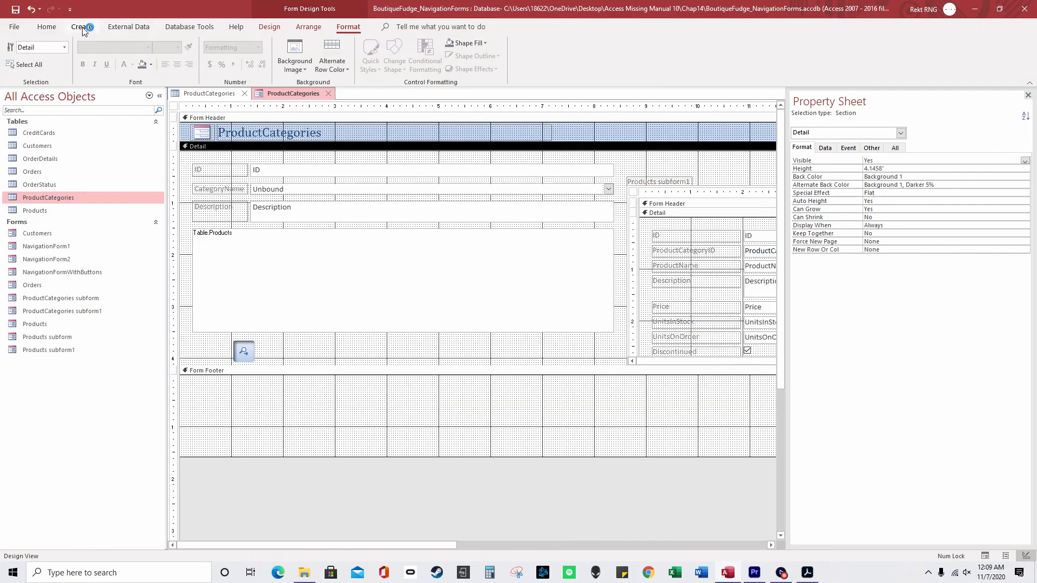
left_click(280, 30)
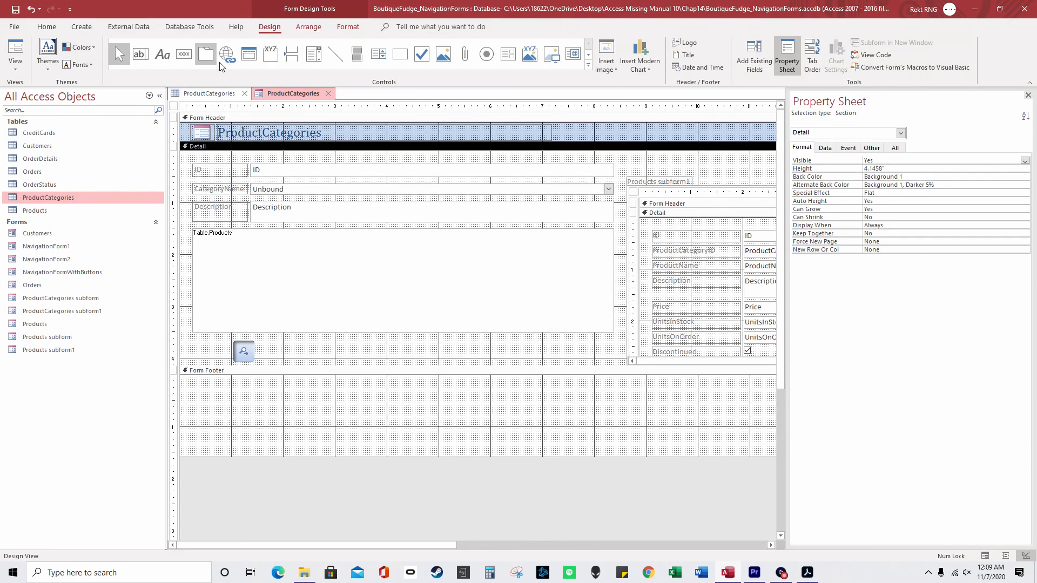
left_click(357, 54)
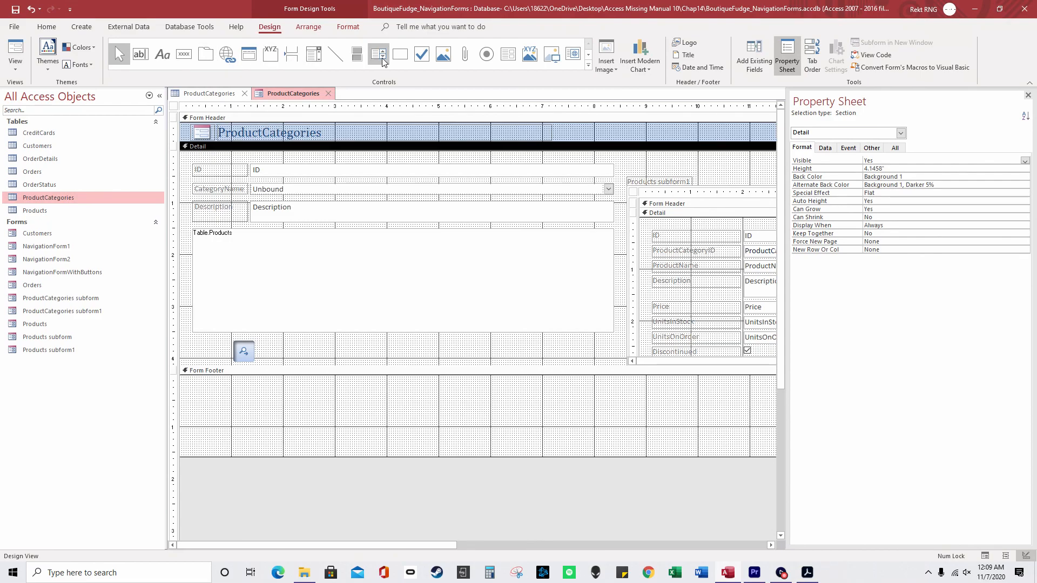
left_click_drag(209, 384, 532, 442)
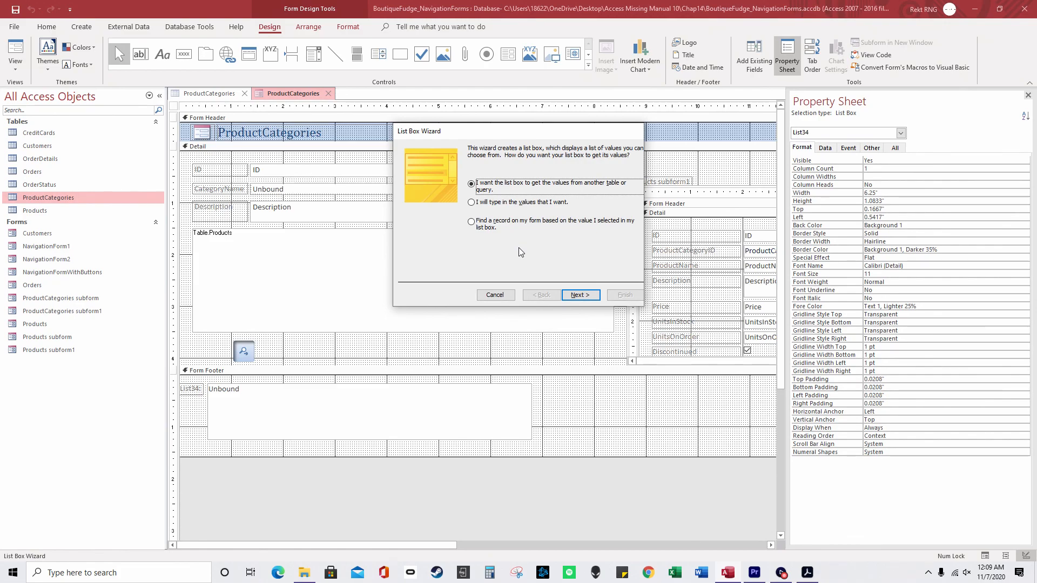
Finish the list box with the option to type in its own values, leaving one empty column, and widen it to 4 inches.
left_click(580, 295)
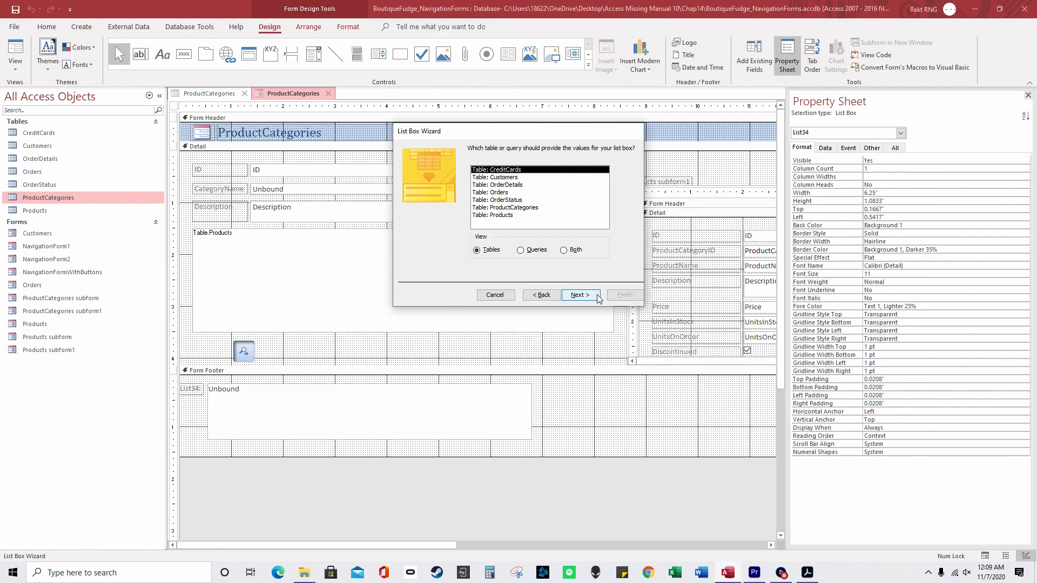
left_click(545, 295)
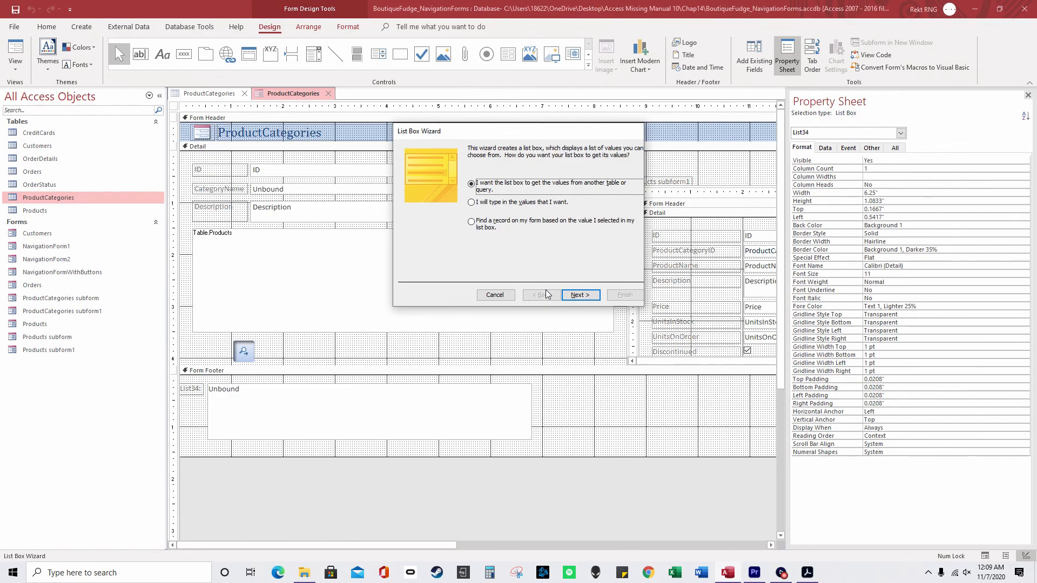
left_click(502, 202)
left_click(579, 296)
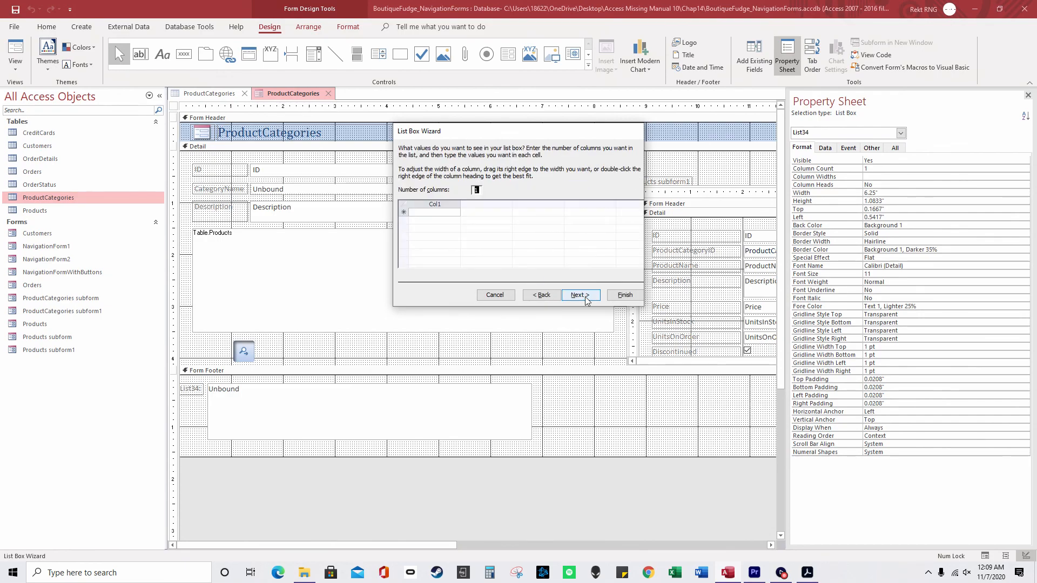
left_click(624, 295)
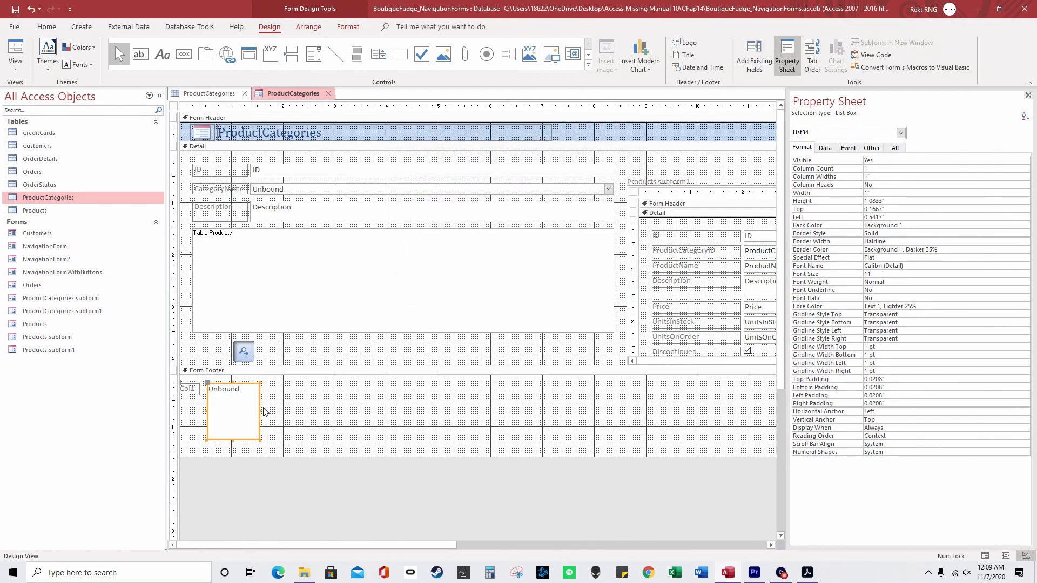
left_click_drag(262, 412, 416, 413)
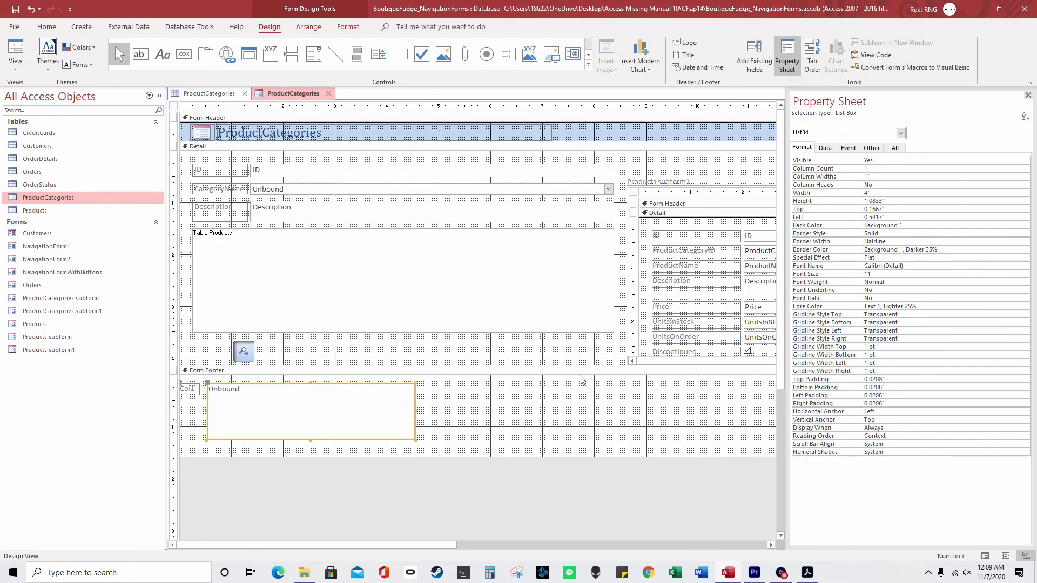
Open the Word document Part 3 and 4 Access Missing Manual and copy the query SELECT Name FROM MSysObjects WHERE MSysObjects.Type=-32768.
left_click(825, 148)
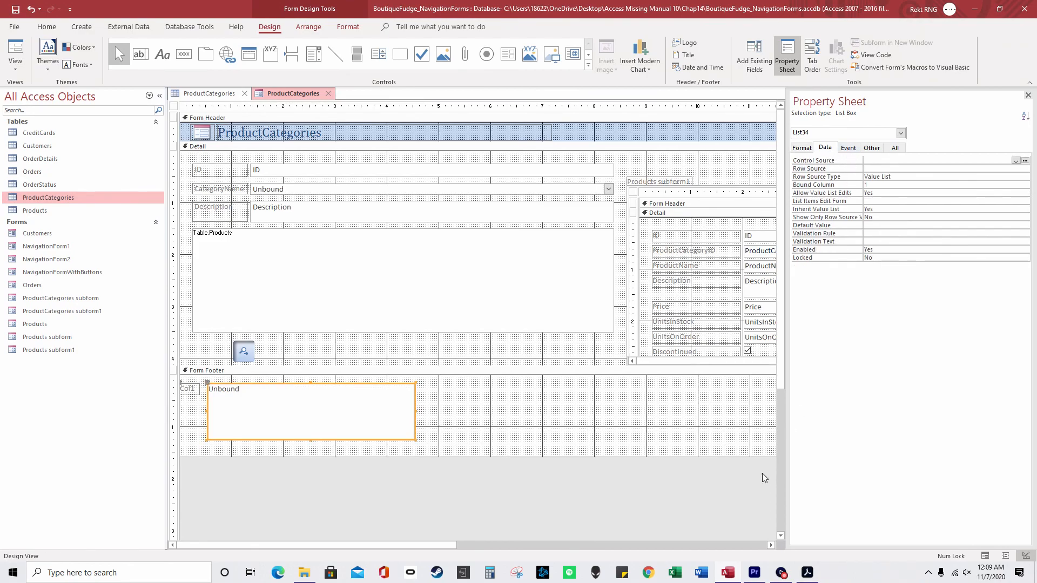
left_click(304, 573)
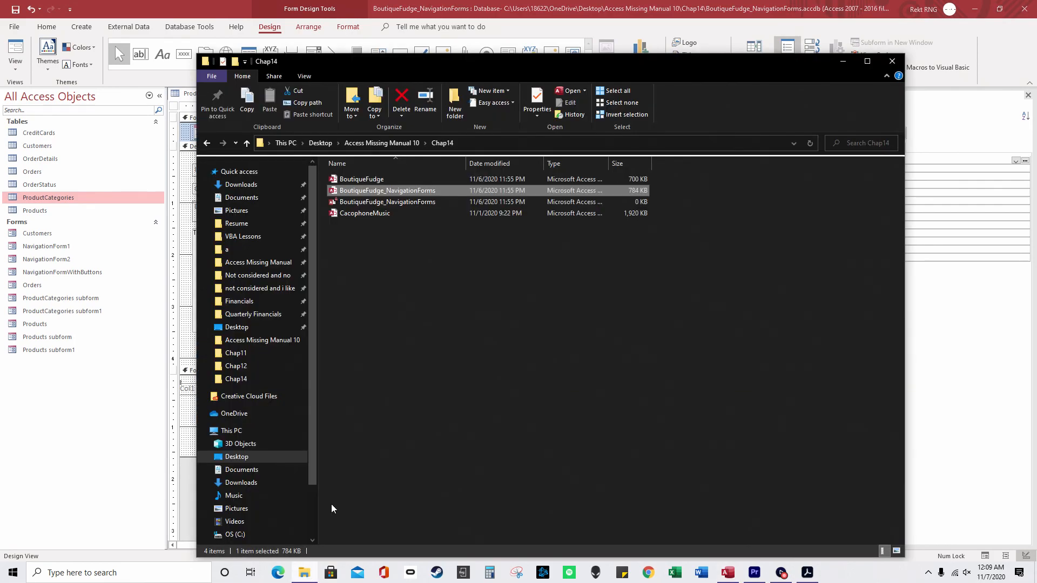
left_click(276, 340)
left_click(455, 438)
double_click(454, 438)
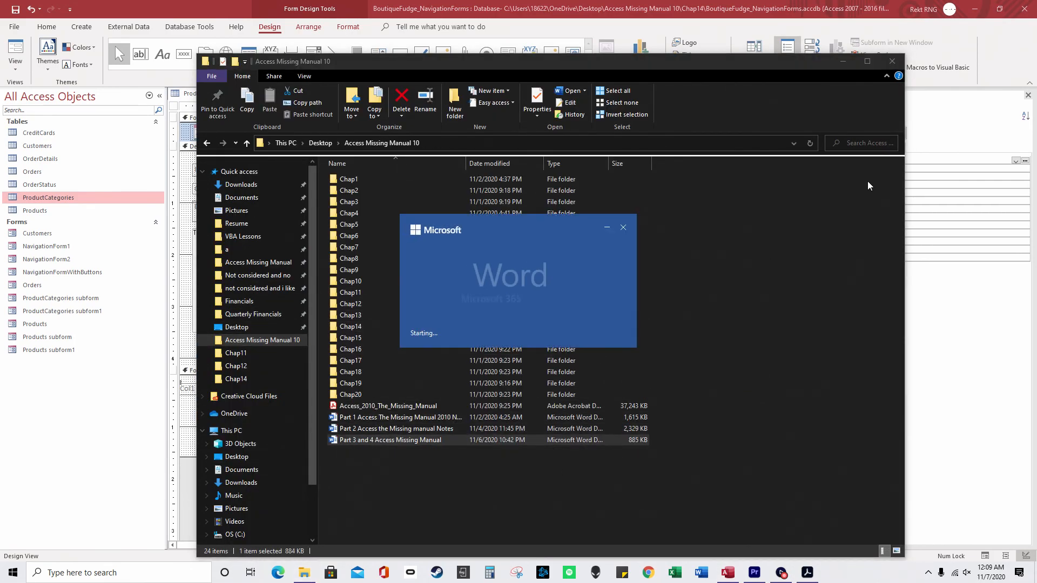
left_click_drag(1032, 115, 1032, 469)
scroll(521, 412, "up", 3)
left_click_drag(311, 432, 121, 432)
right_click(124, 432)
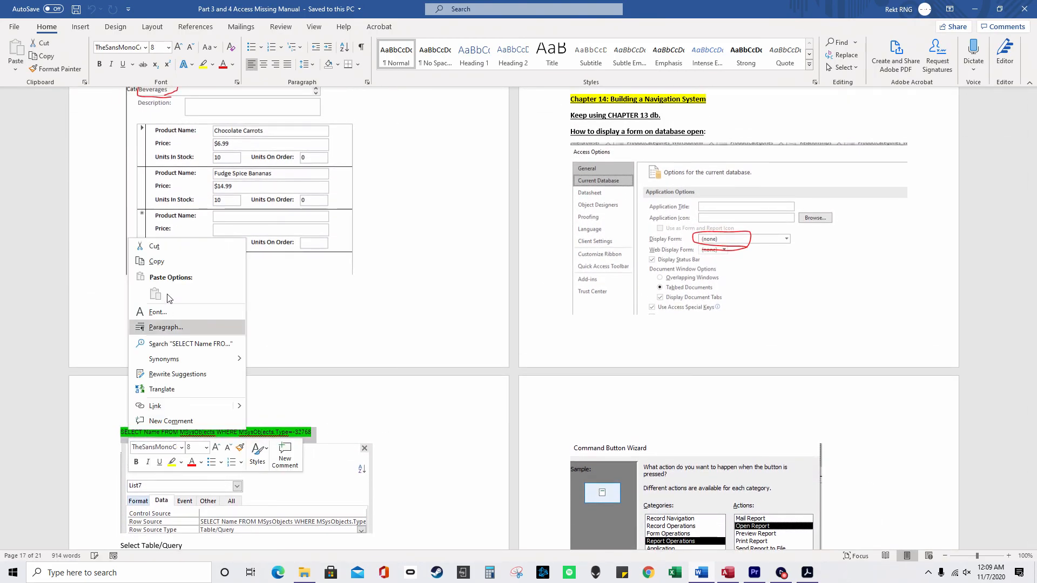
left_click(167, 262)
Back in Access, paste the copied query as the list box's Row Source and set its Row Source Type to Table/Query.
key("alt+Tab")
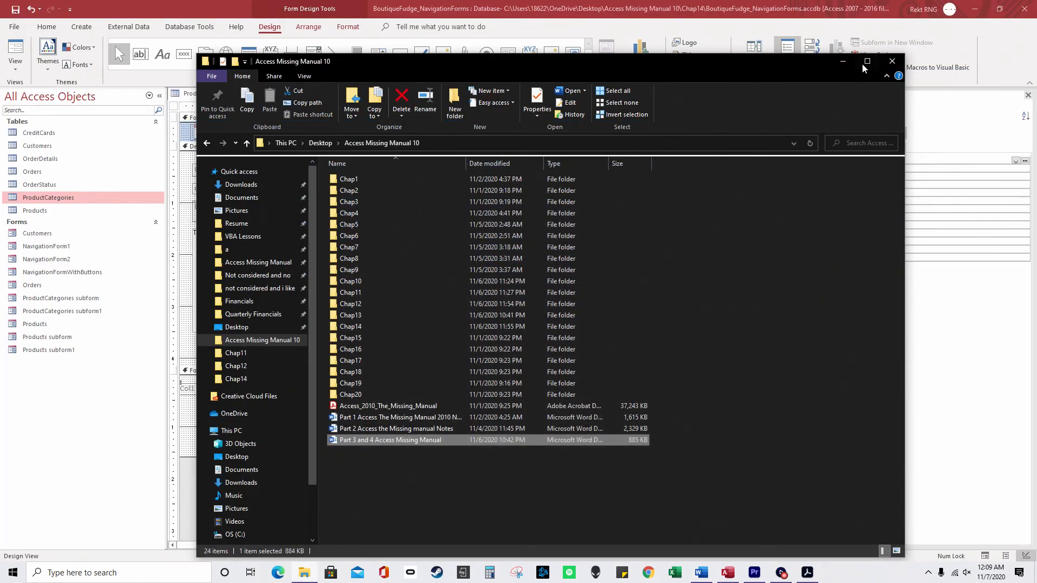
left_click(841, 62)
left_click(870, 169)
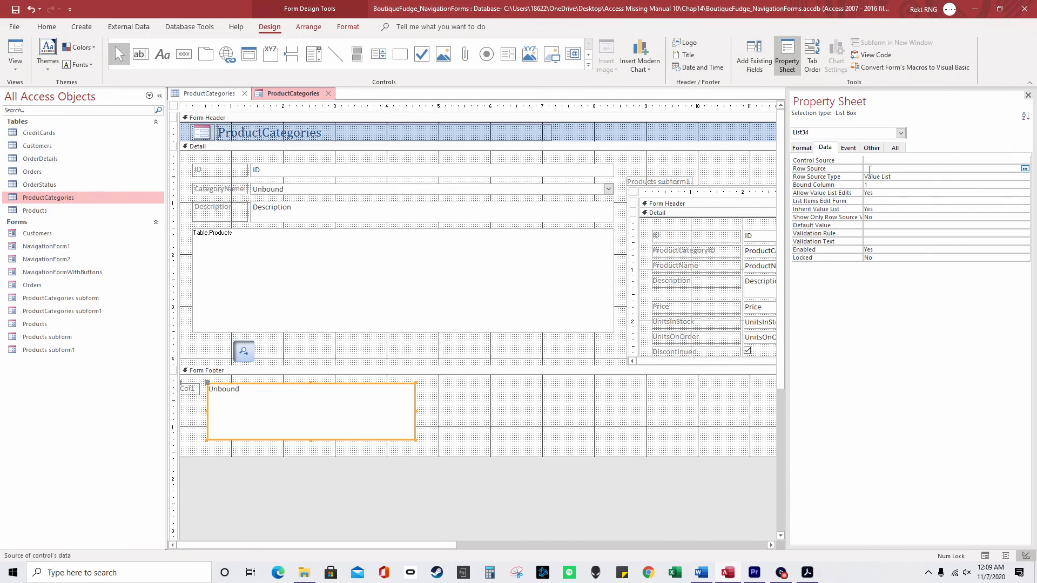
right_click(870, 169)
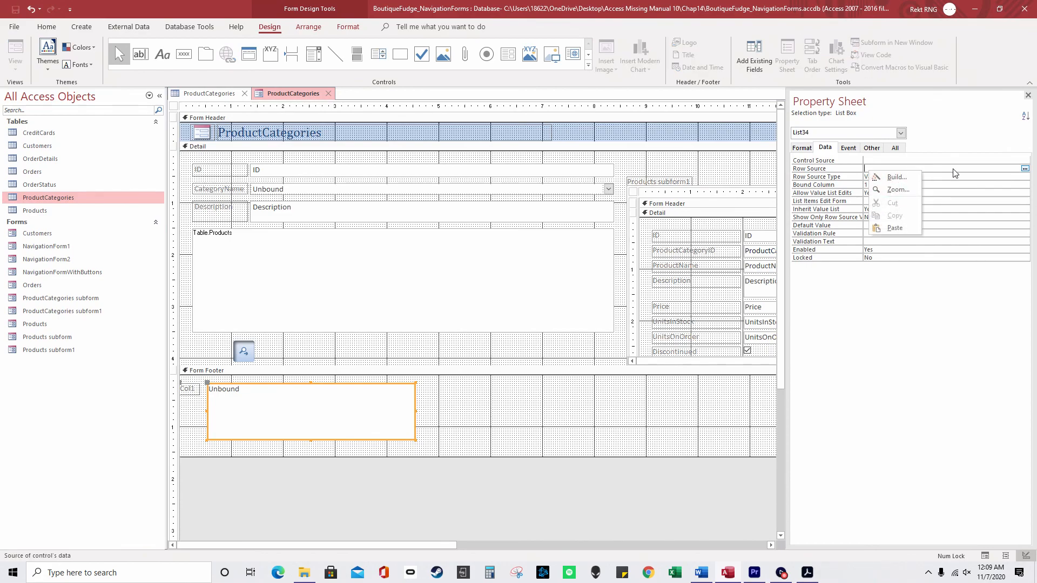
left_click(1024, 168)
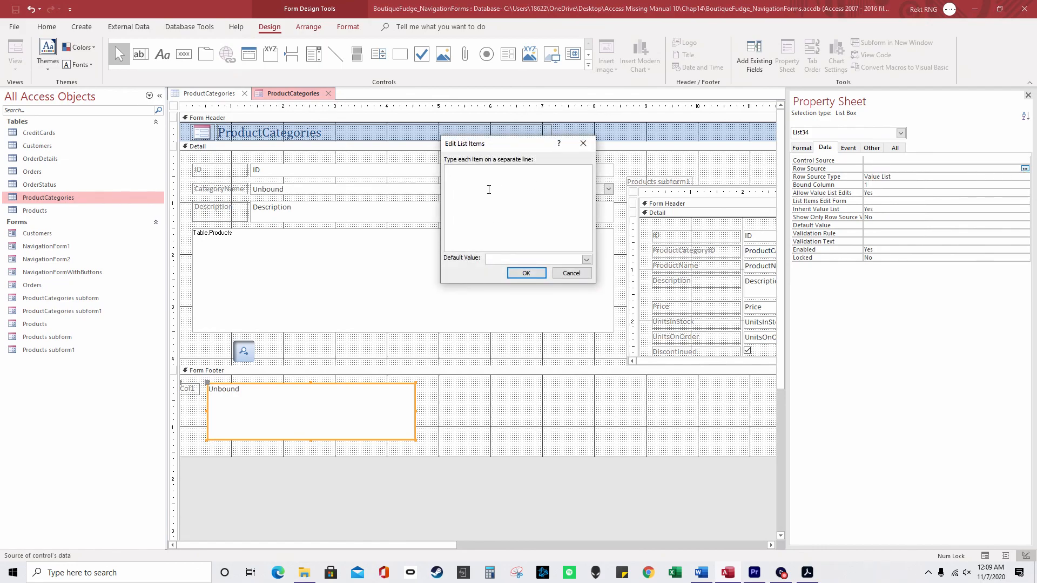
left_click(582, 273)
right_click(889, 169)
left_click(907, 230)
left_click(898, 180)
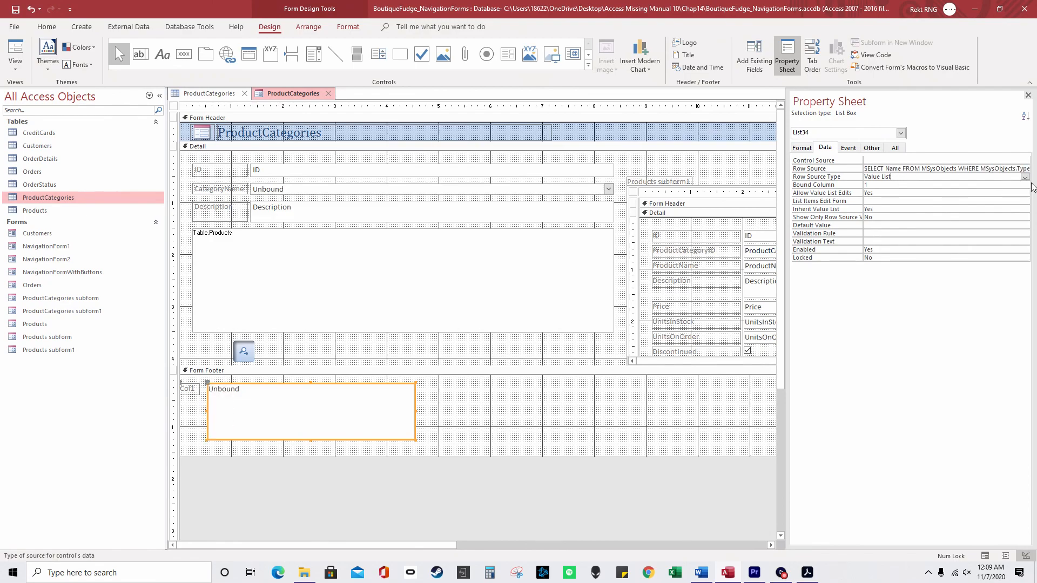
left_click(1024, 176)
left_click(967, 185)
Test the footer list box in Form View by browsing its entries and selecting several, including NavigationForm2, NavigationFormWithButtons and Customers.
right_click(293, 93)
left_click(318, 142)
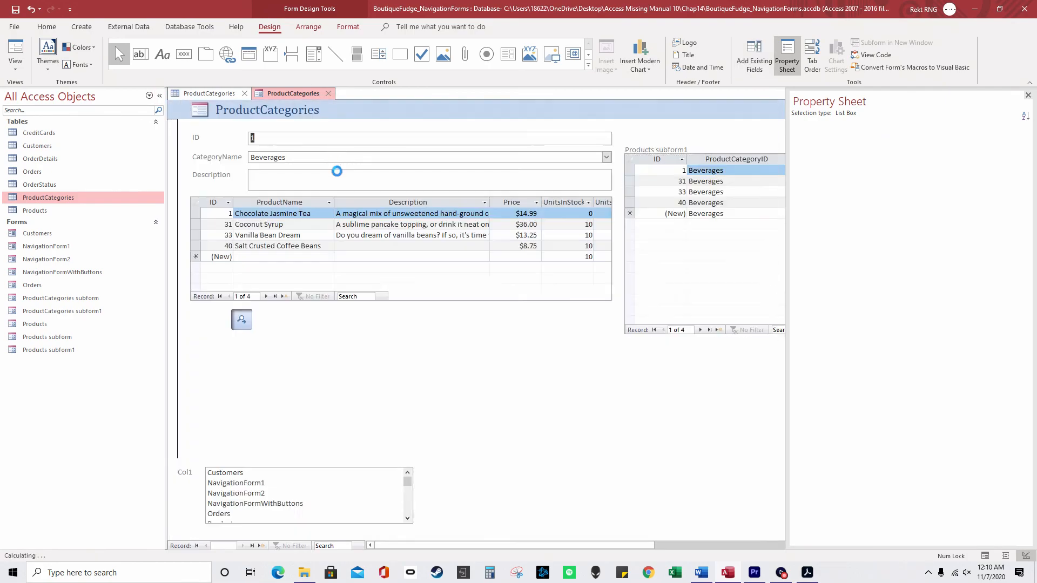
left_click(245, 474)
scroll(251, 507, "down", 5)
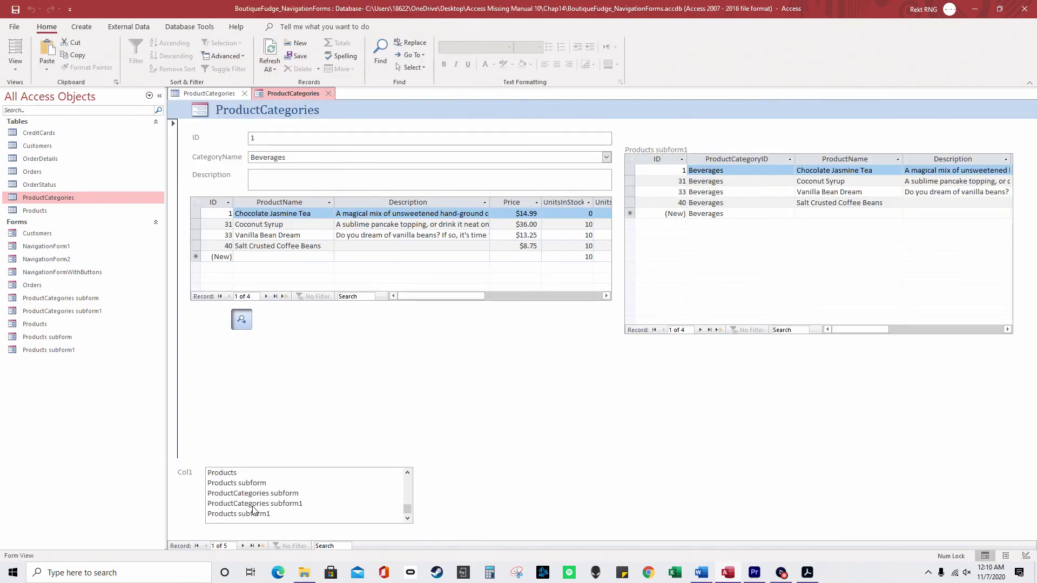
scroll(252, 508, "up", 5)
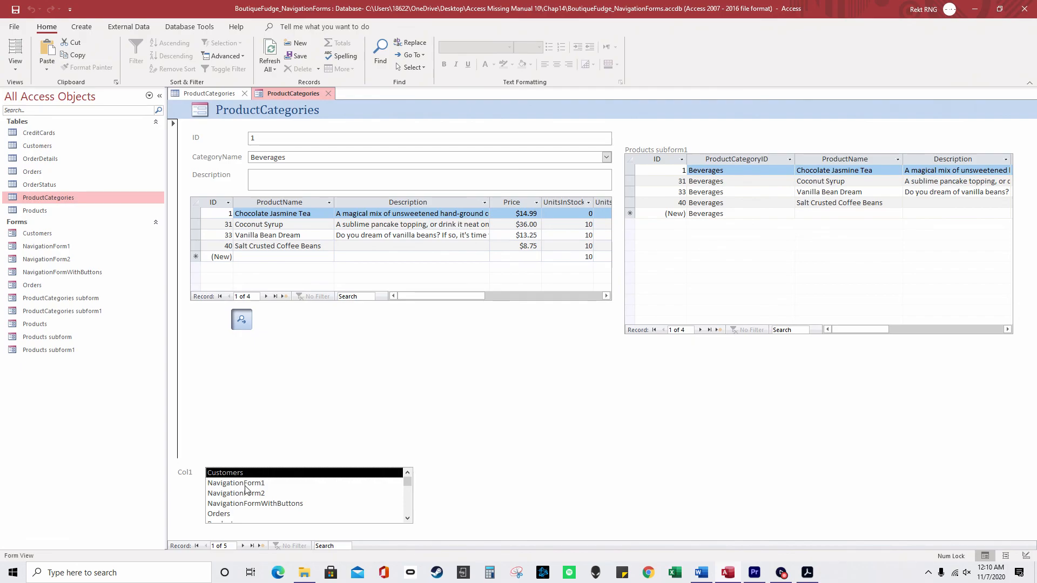
key("Down")
key("Down")
key("Down")
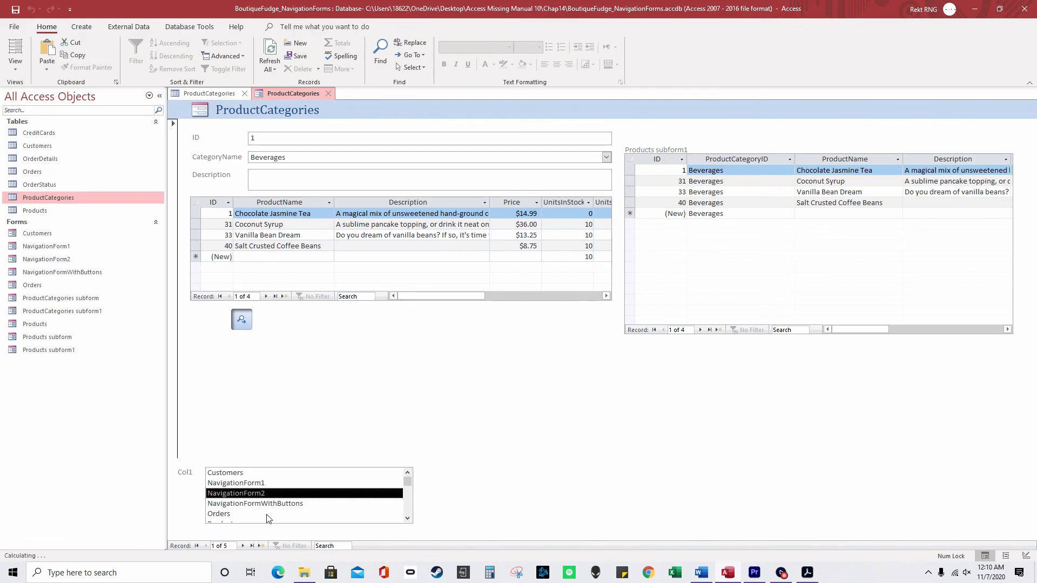
scroll(263, 496, "down", 1)
left_click(265, 502)
left_click(262, 491)
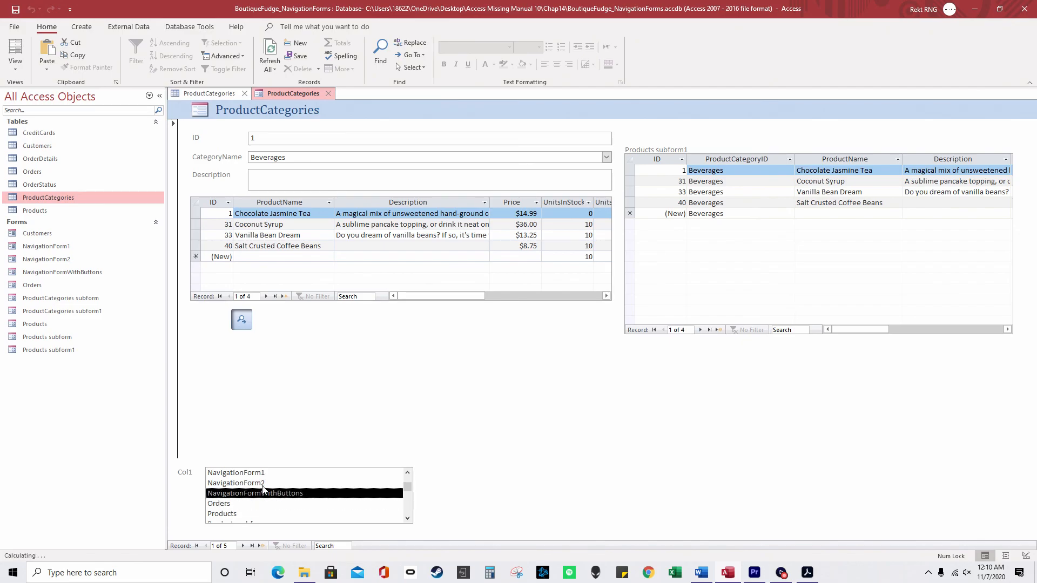
left_click(263, 482)
left_click(283, 476)
scroll(290, 478, "up", 1)
left_click(285, 475)
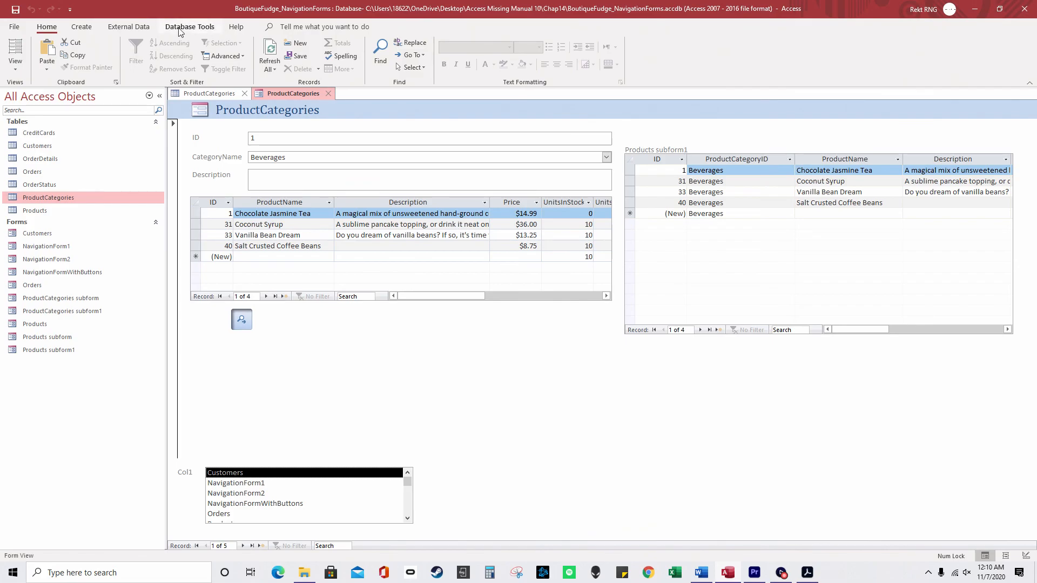
Add a command button beside the footer list box in Design View, using the Form Operations action Open Form for Customers.
right_click(300, 97)
left_click(341, 184)
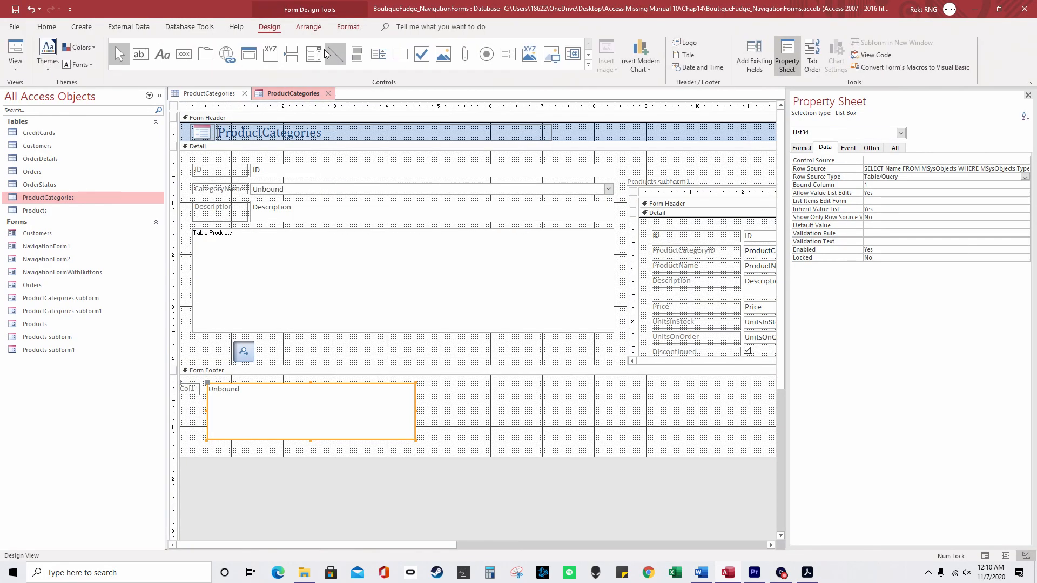
left_click(182, 57)
left_click_drag(426, 386, 467, 402)
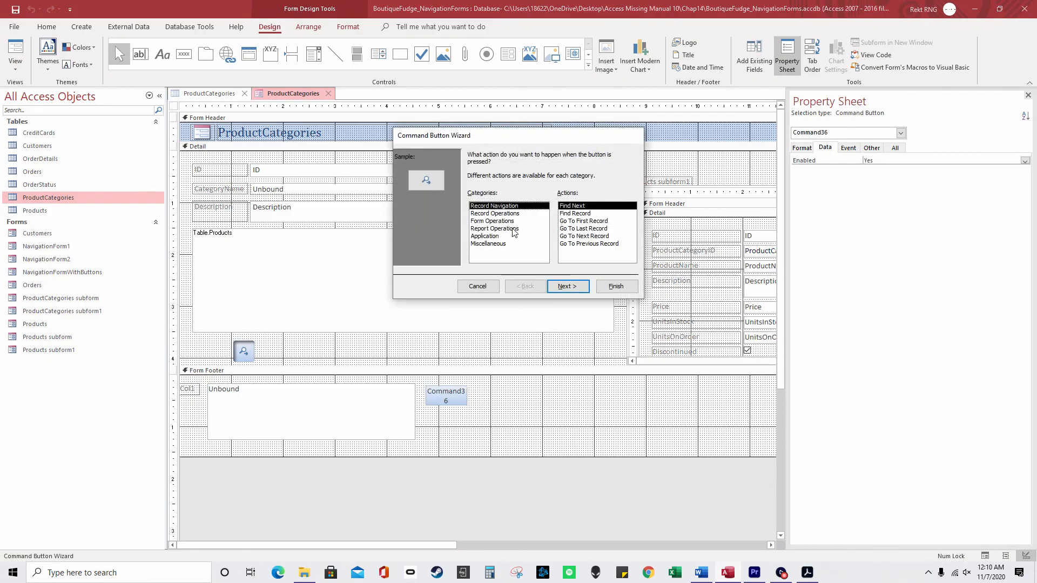
left_click(493, 220)
left_click(589, 222)
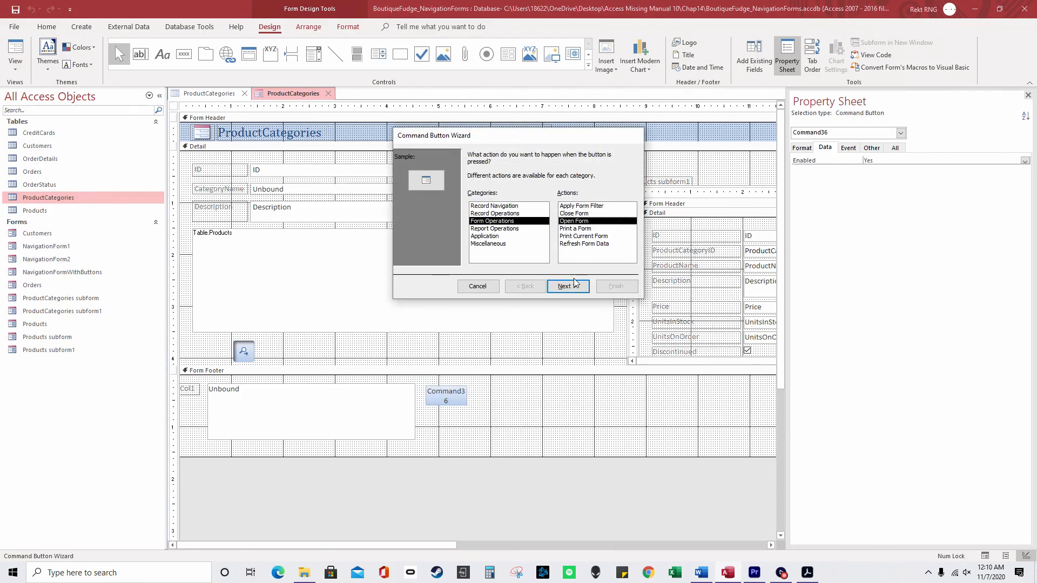
left_click(575, 291)
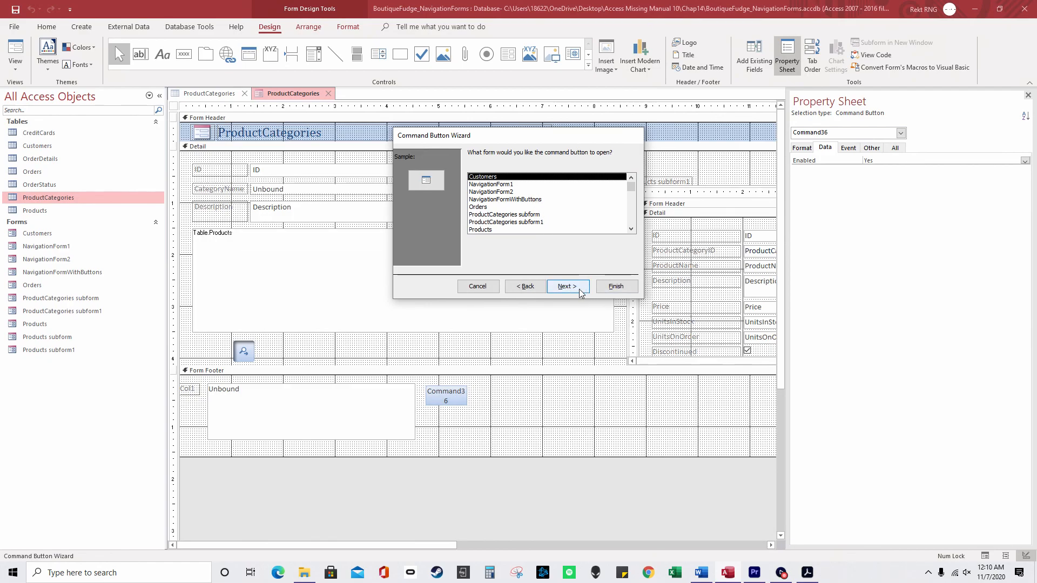
left_click(616, 287)
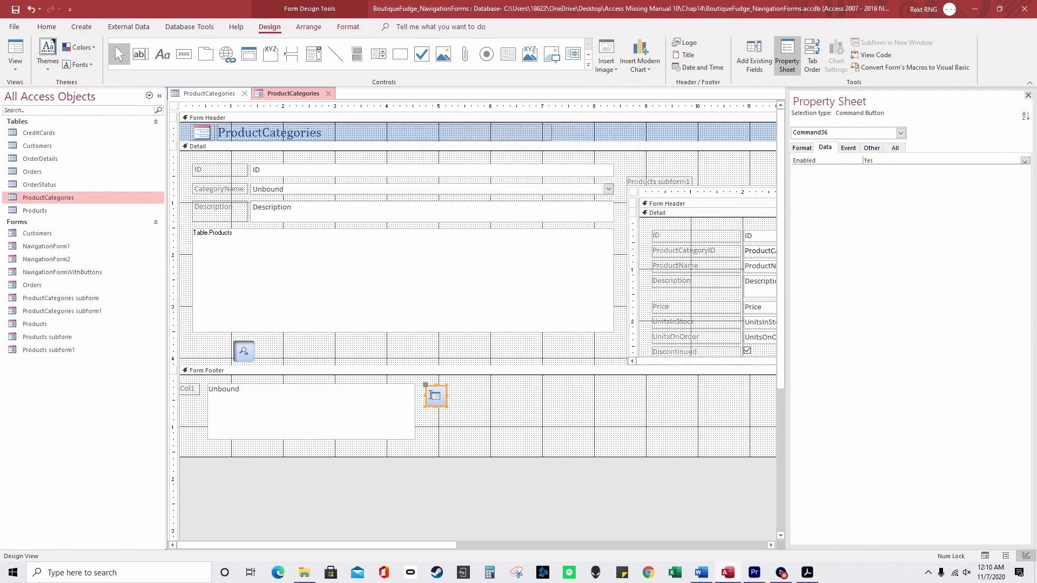
Examine the Form Name argument in the new button's On Click macro, close the macro and reselect the button.
left_click(800, 148)
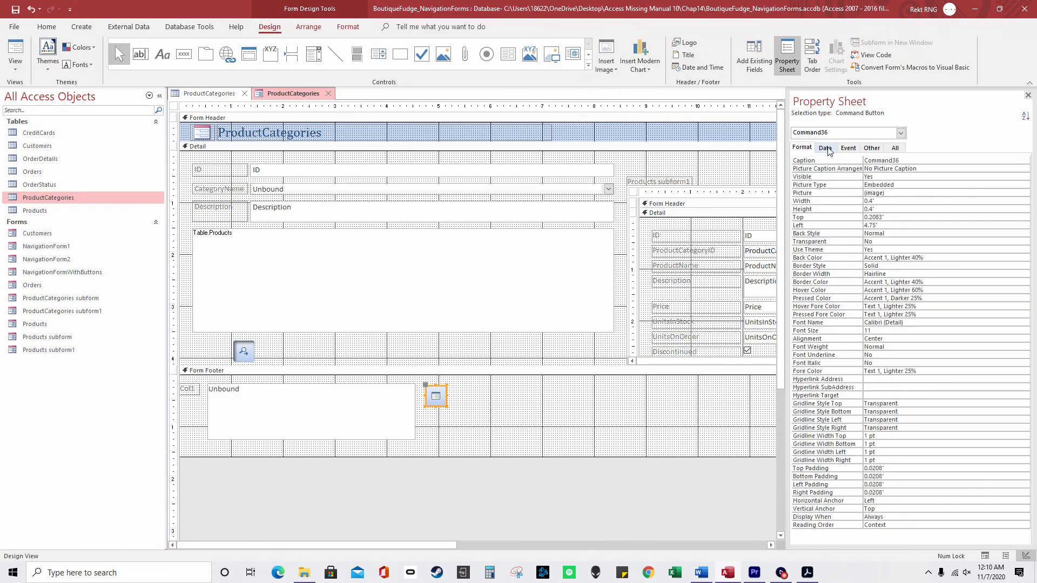
left_click(828, 149)
left_click(853, 150)
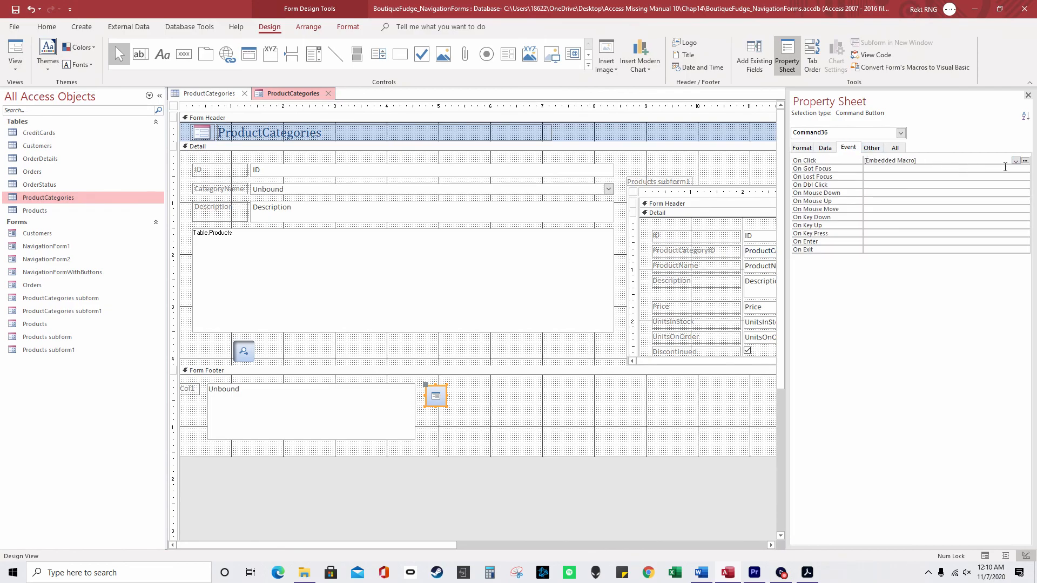
left_click(1024, 161)
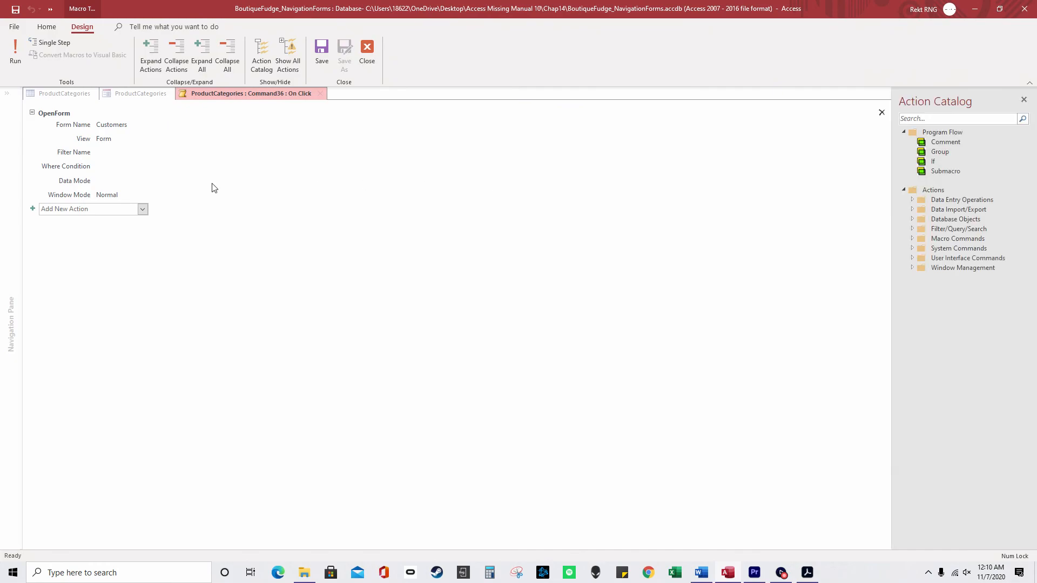
left_click(117, 123)
left_click_drag(151, 123, 96, 125)
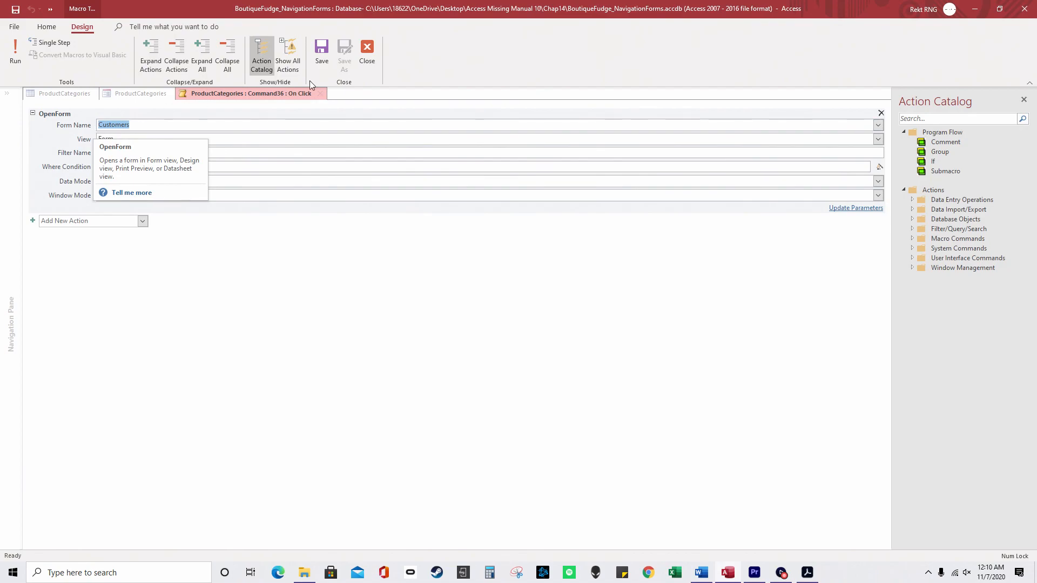
left_click(368, 70)
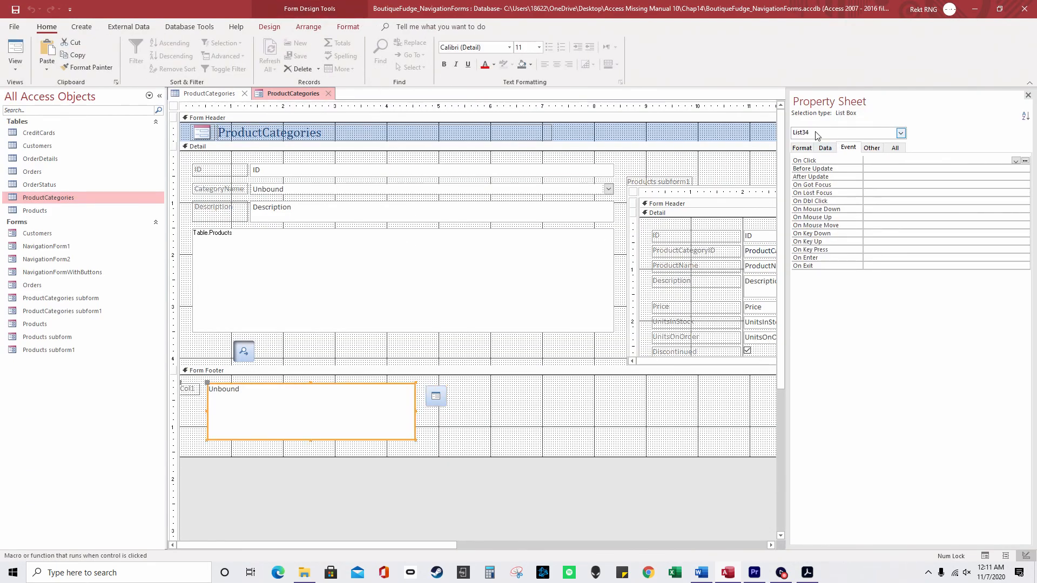
left_click(436, 396)
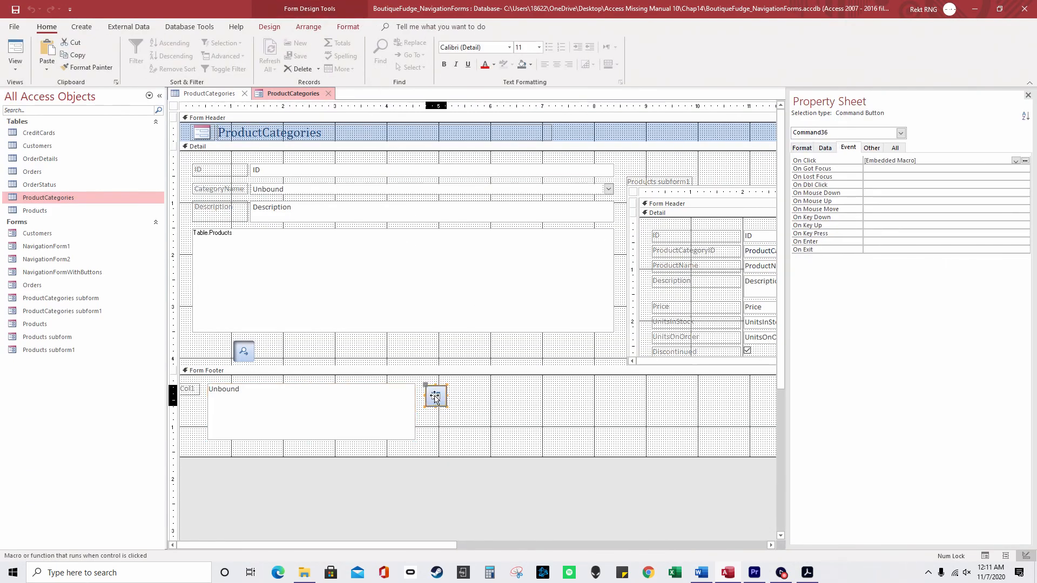
Set the Form Name in the new button's On Click macro to =[List34].[value], then save and close the macro.
left_click(1025, 161)
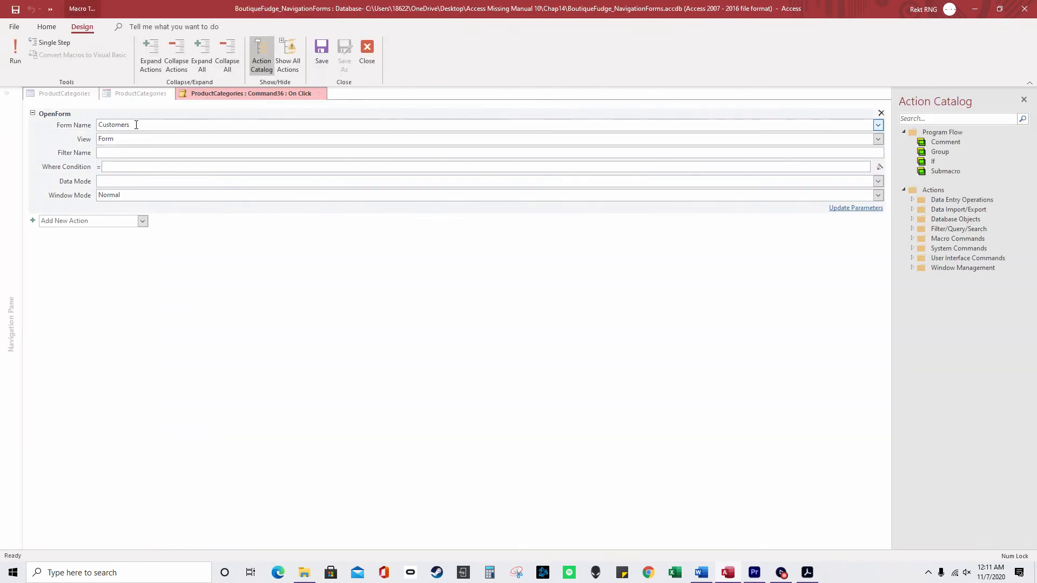
double_click(110, 128)
key("Delete")
type("=[List34].[va")
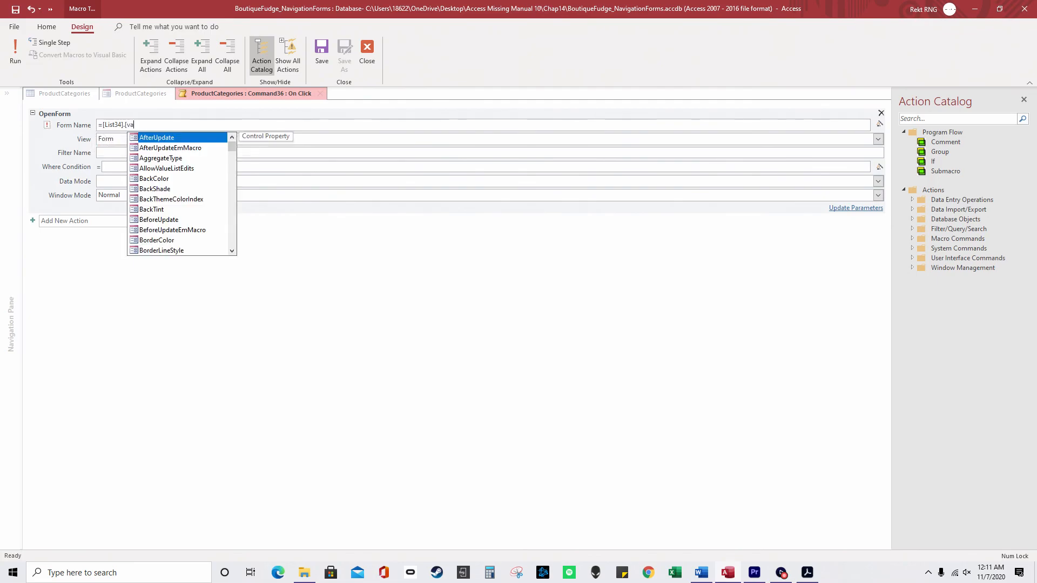
type("lue]")
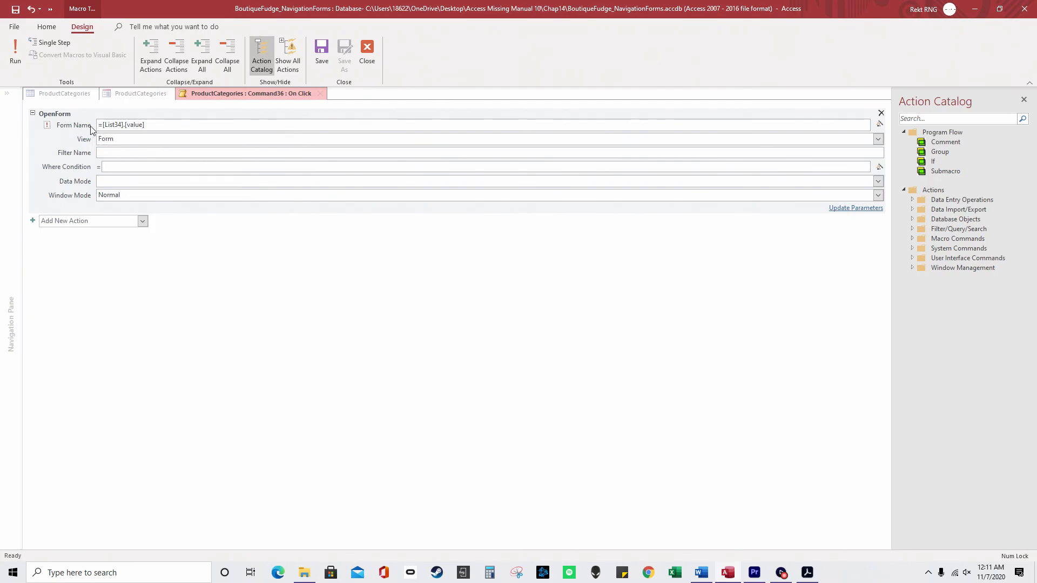
left_click(322, 54)
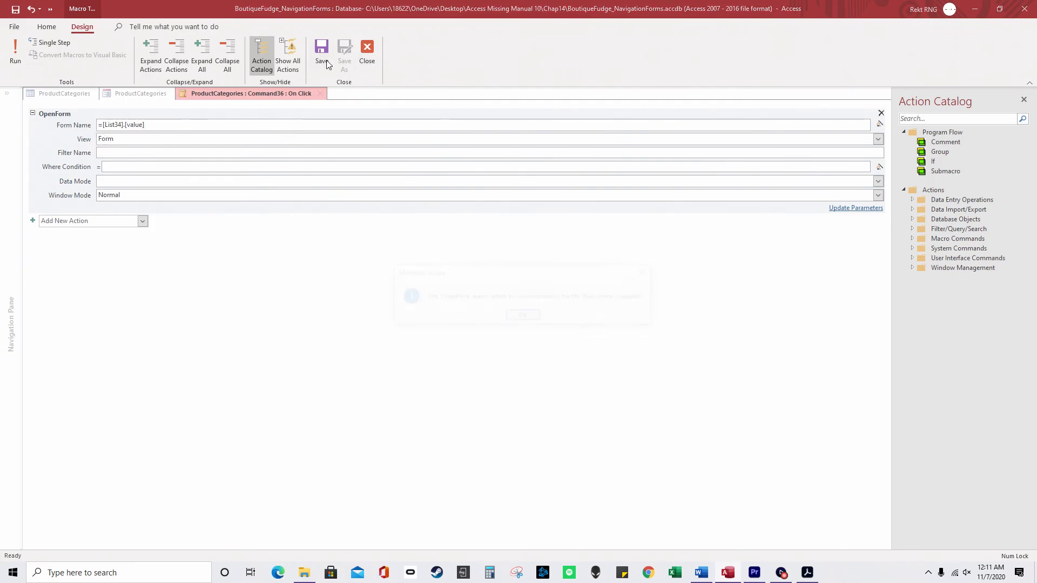
left_click(523, 317)
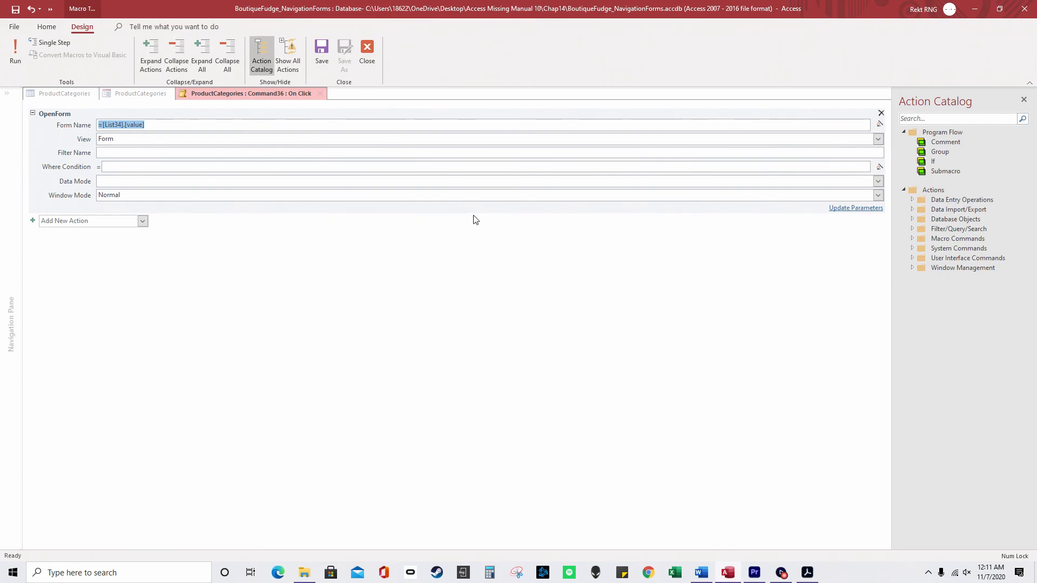
left_click(368, 54)
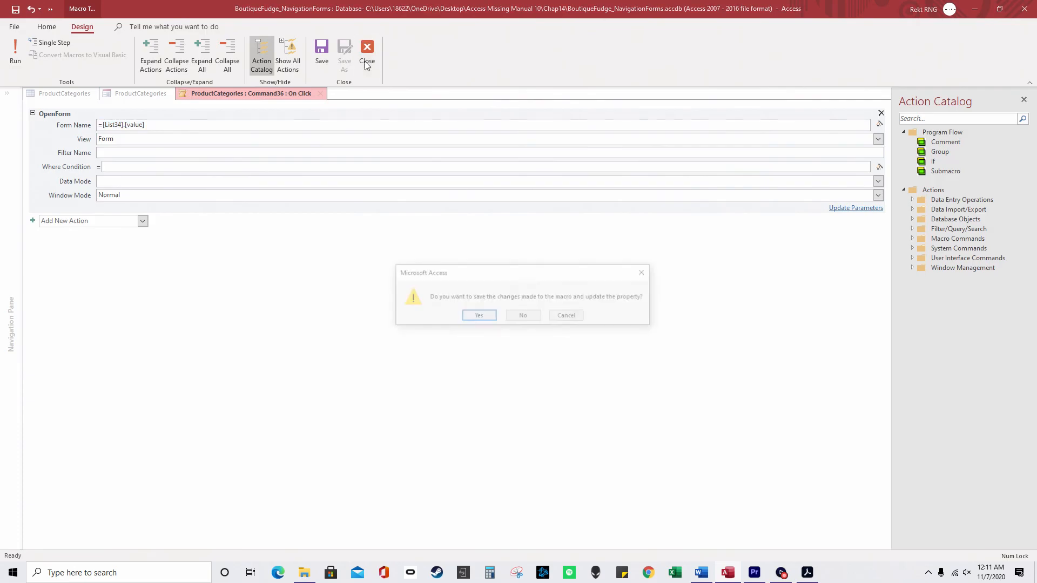
left_click(480, 316)
Test the footer button in Form View by opening and closing NavigationForm1 and NavigationFormWithButtons, then select Orders in the list.
right_click(292, 95)
left_click(319, 150)
left_click(280, 484)
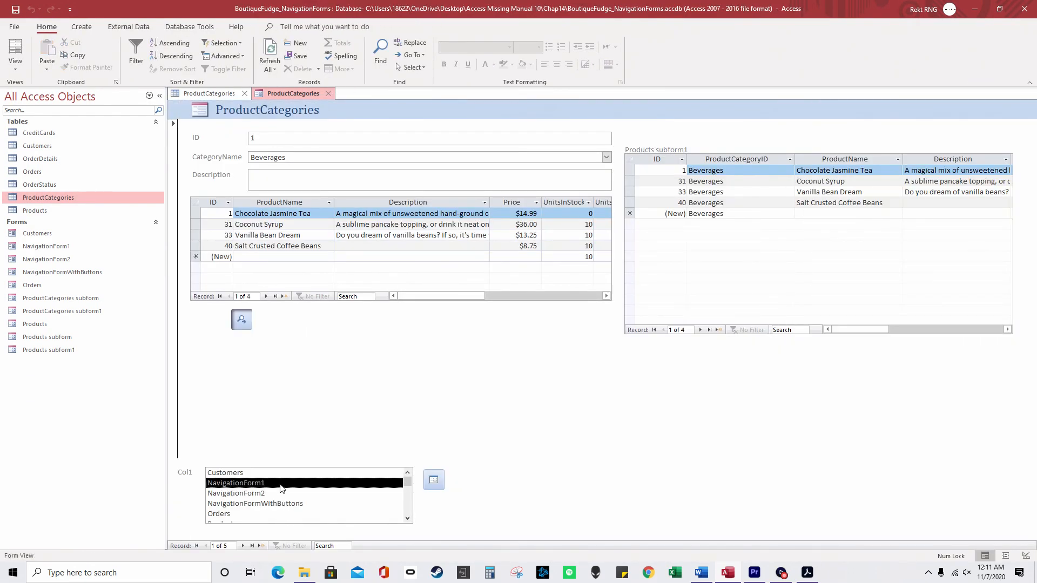
left_click(434, 482)
left_click(411, 93)
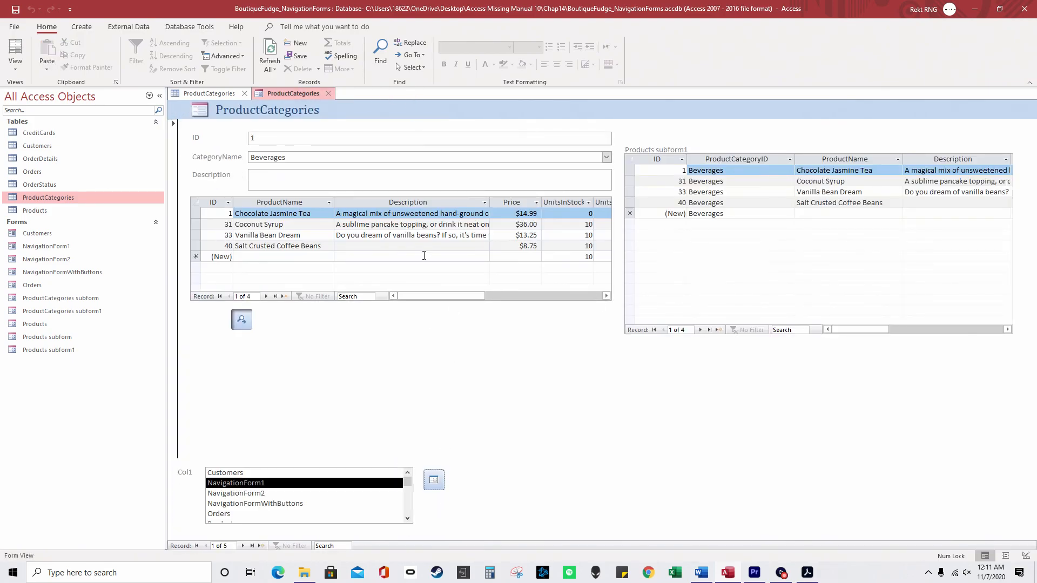
left_click(303, 503)
left_click(434, 480)
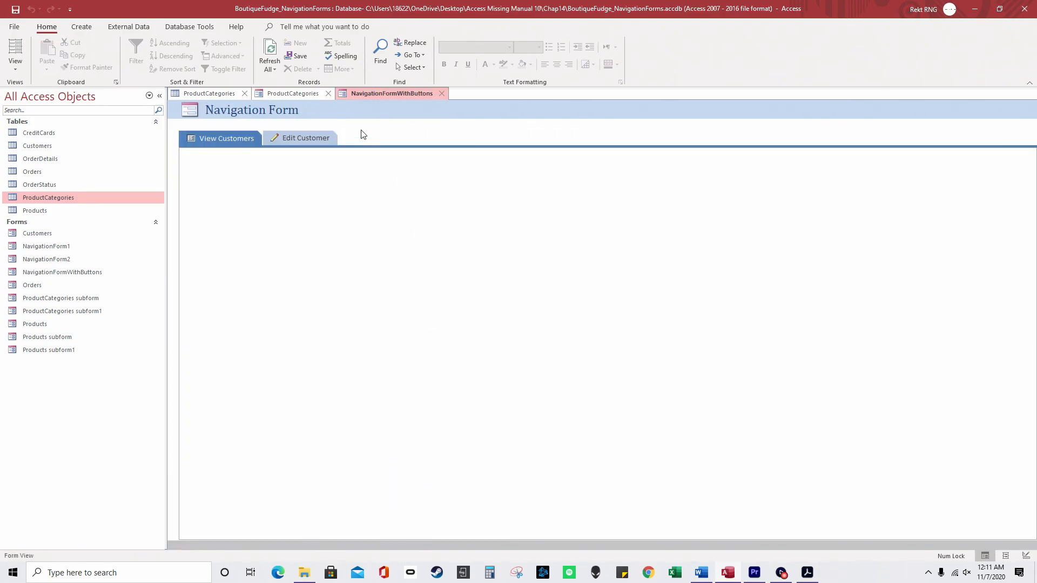
left_click(442, 94)
left_click(340, 514)
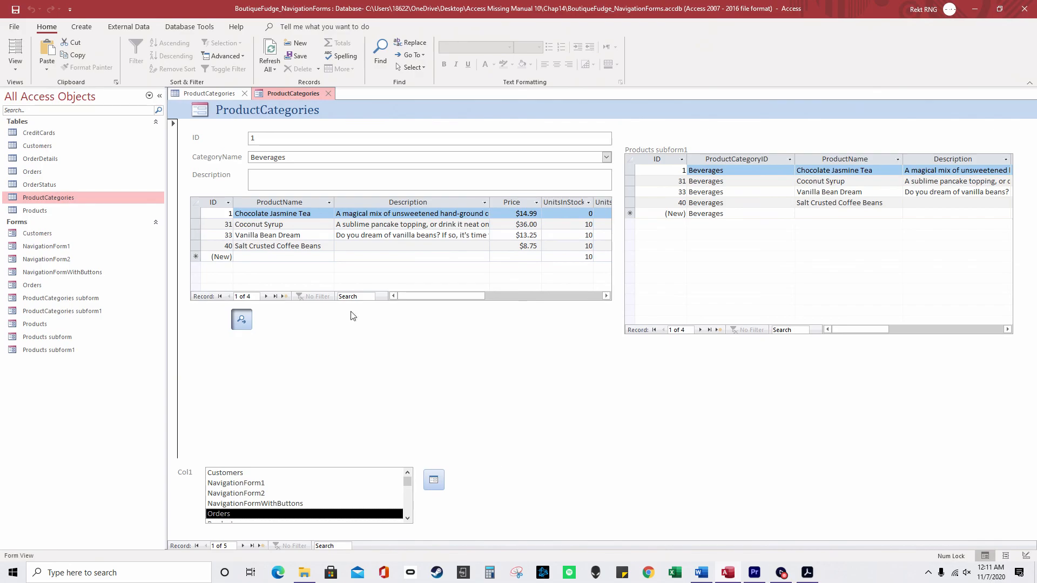
In Design View, add a second footer list box beside the button with the typed-in values option and widen it to about 4 inches.
right_click(292, 93)
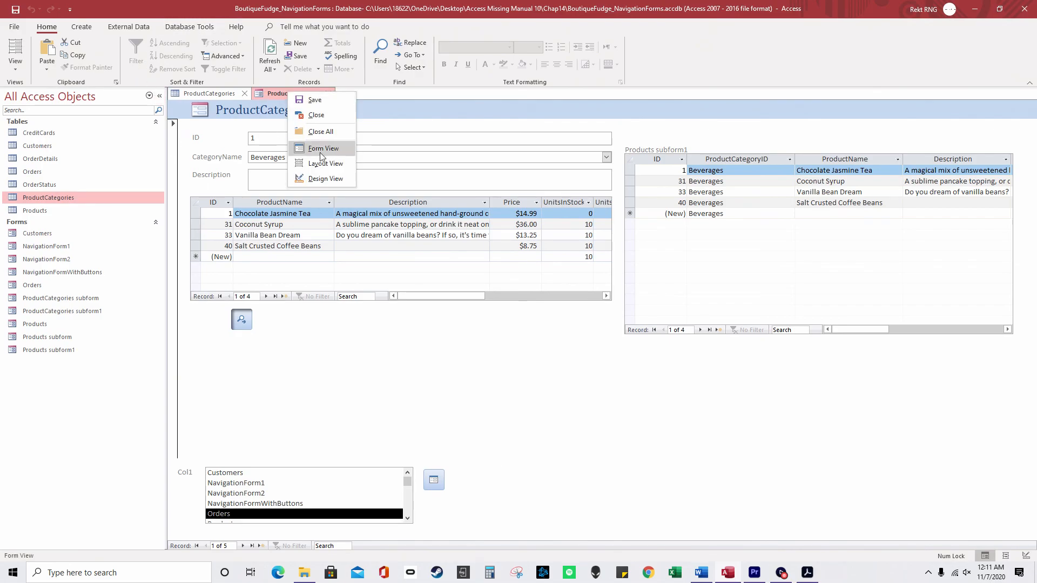
left_click(318, 178)
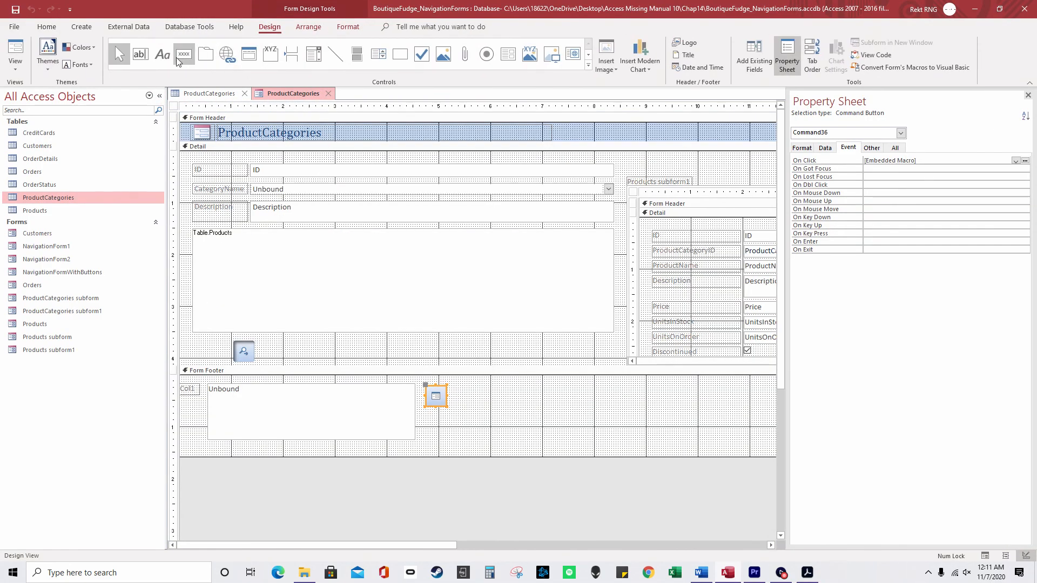
left_click(378, 54)
left_click_drag(456, 388, 683, 446)
left_click(510, 206)
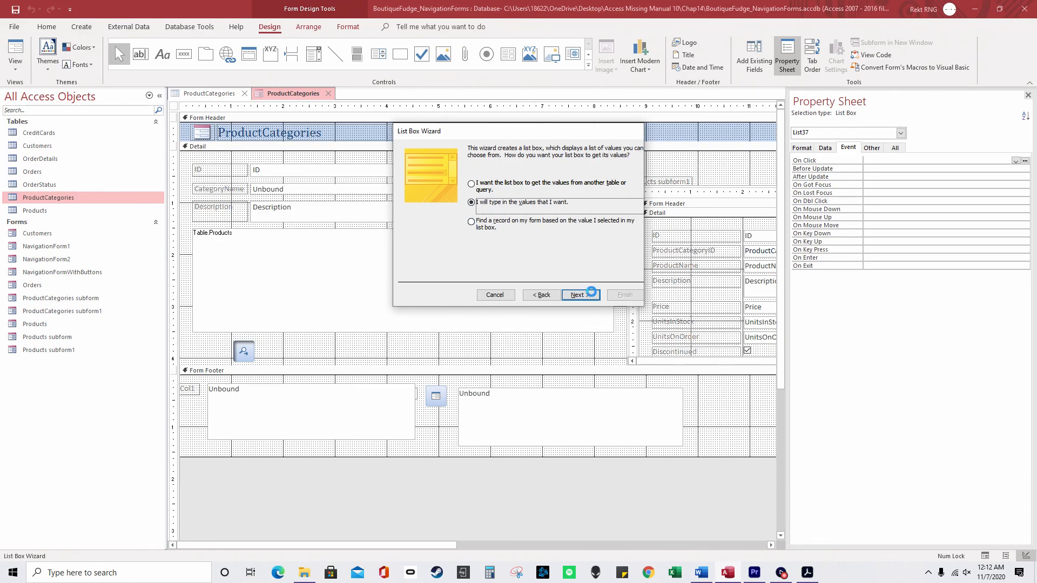
left_click(589, 294)
left_click(623, 295)
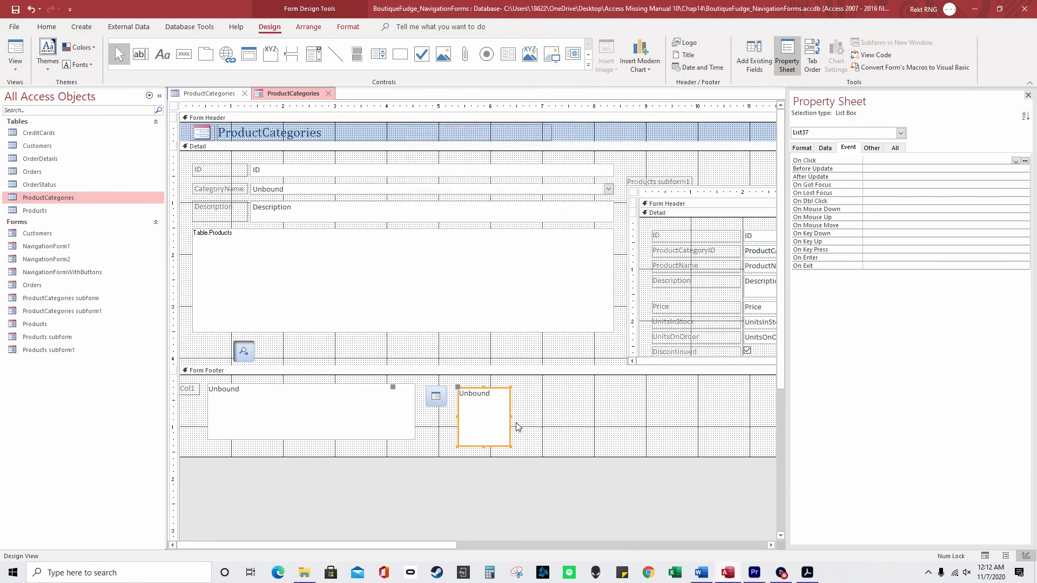
left_click_drag(509, 418, 662, 419)
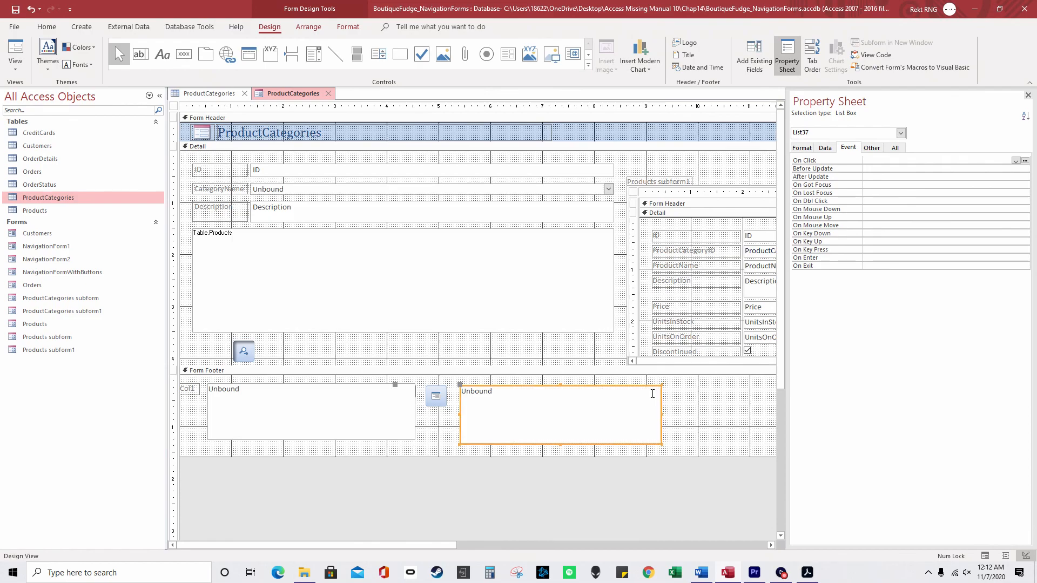
Switch to the Word notes and copy the MsysObjects query that selects all the tables.
left_click(826, 149)
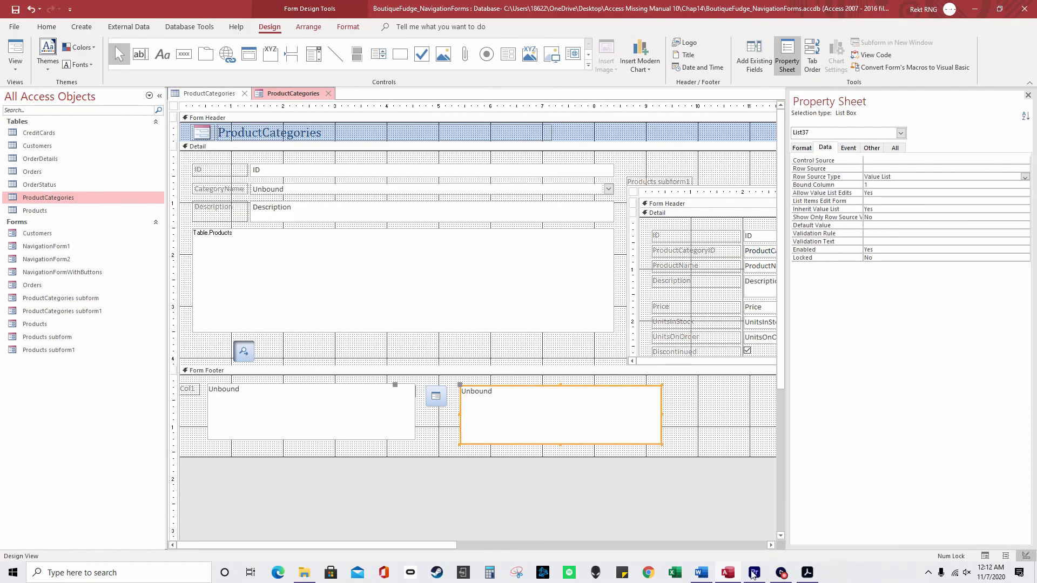
left_click(700, 572)
scroll(309, 379, "down", 5)
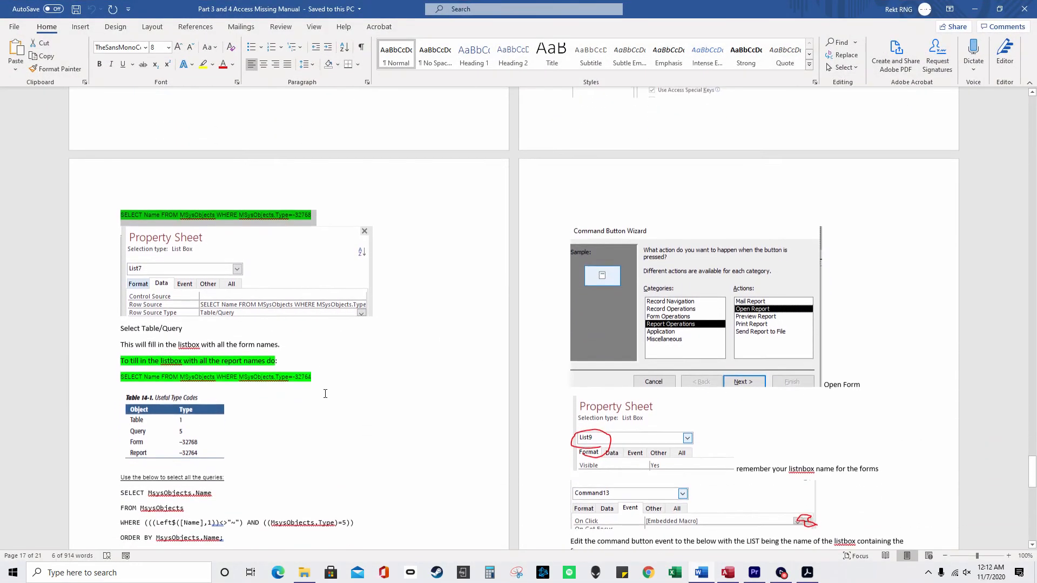
scroll(309, 379, "down", 2)
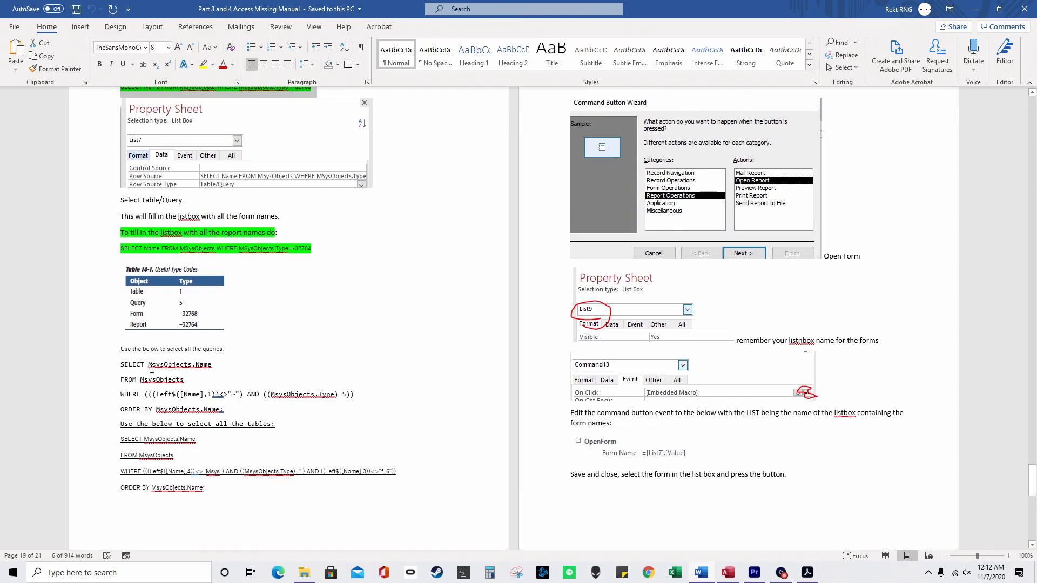
scroll(488, 369, "down", 3)
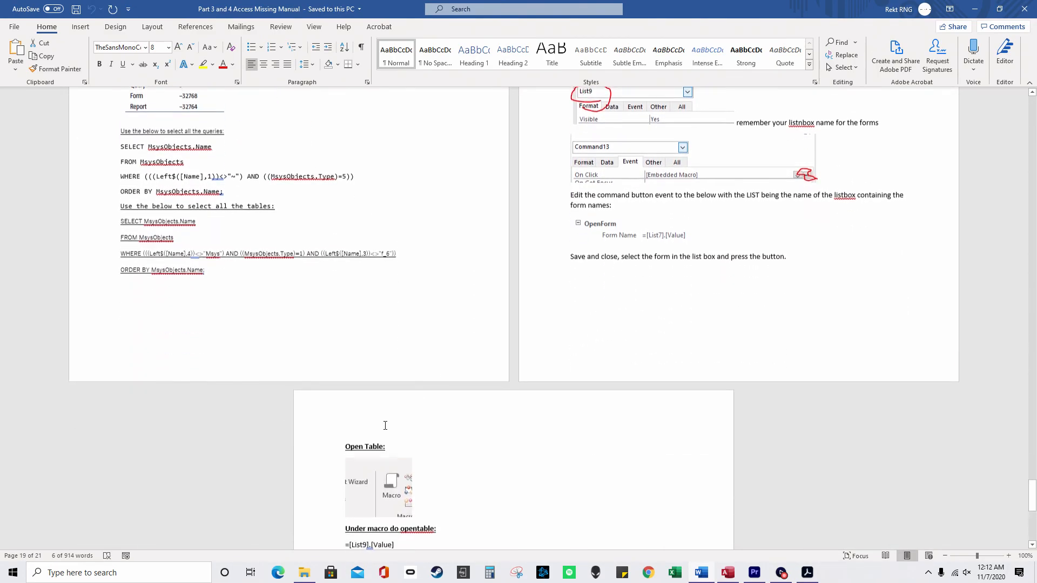
scroll(292, 369, "up", 1)
left_click_drag(120, 301, 210, 354)
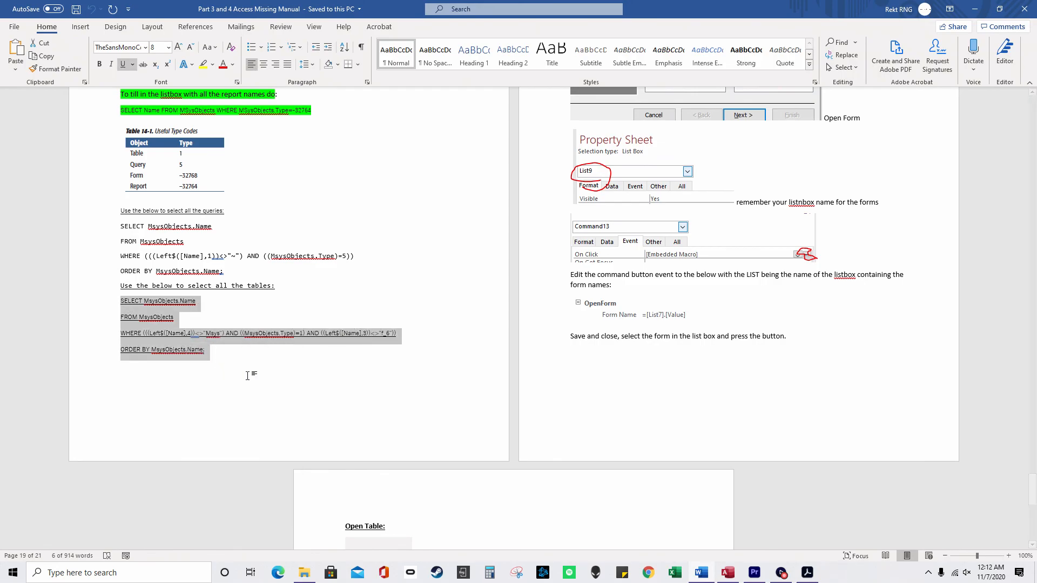
Back in Access, paste the all-tables query as the second list box's Row Source and set its Row Source Type to Table/Query.
left_click(727, 573)
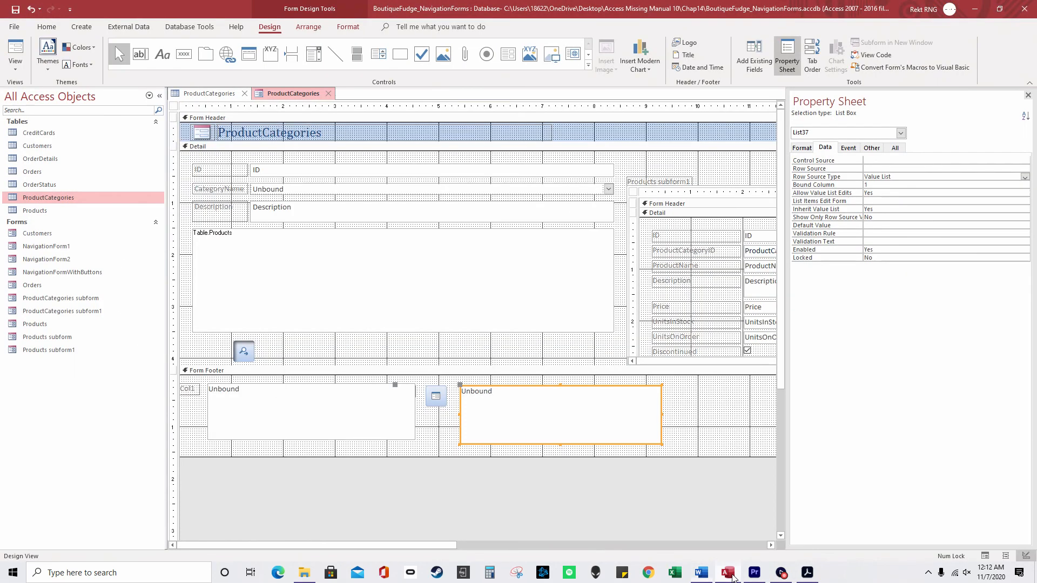
right_click(882, 169)
left_click(910, 214)
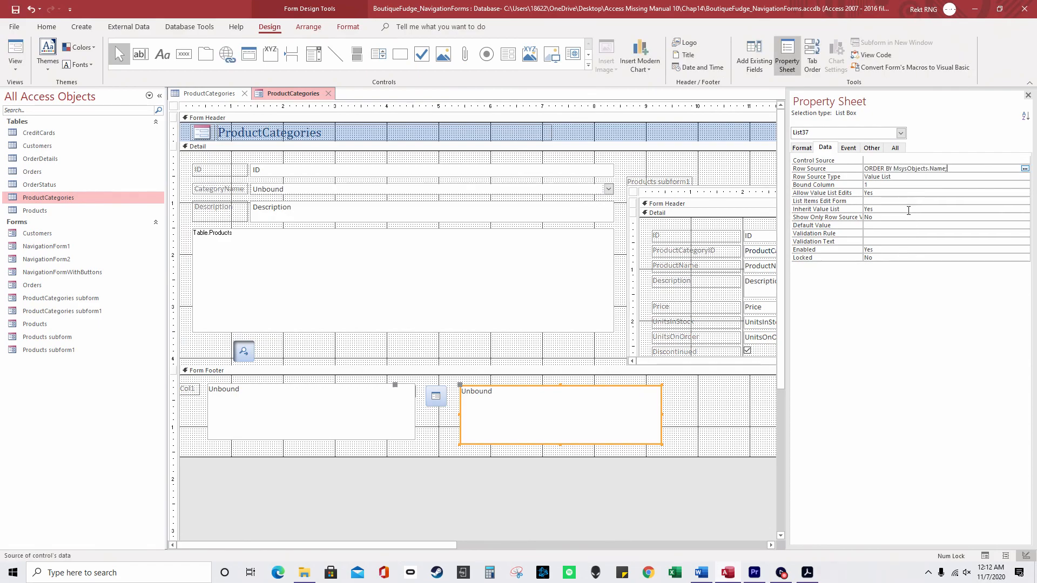
left_click(949, 177)
left_click(1025, 177)
left_click(988, 184)
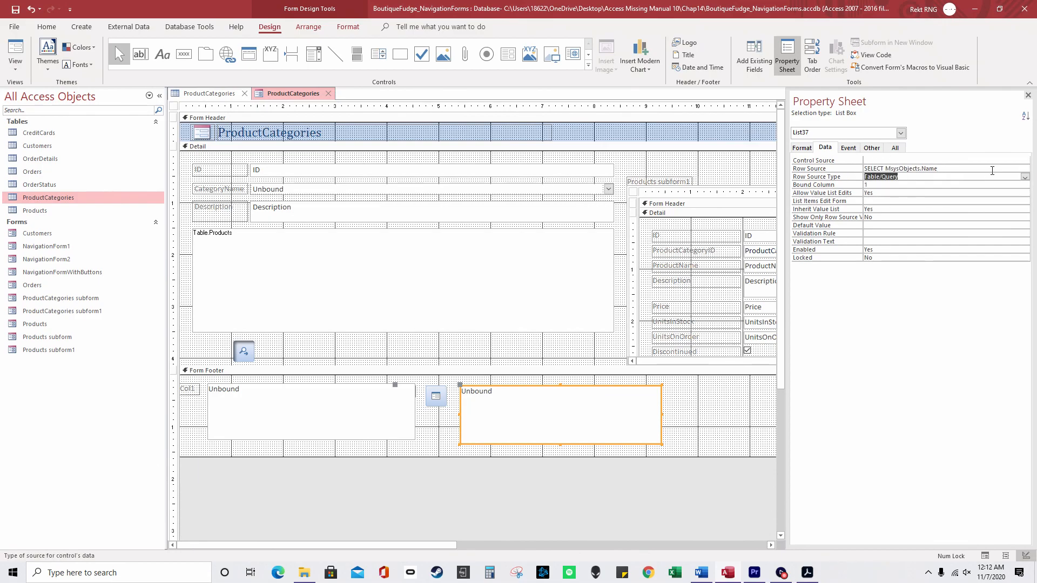
Examine the second list box's row source query in SQL View, including its WHERE conditions and the Type=1 code, and close the Query Builder.
left_click(1025, 169)
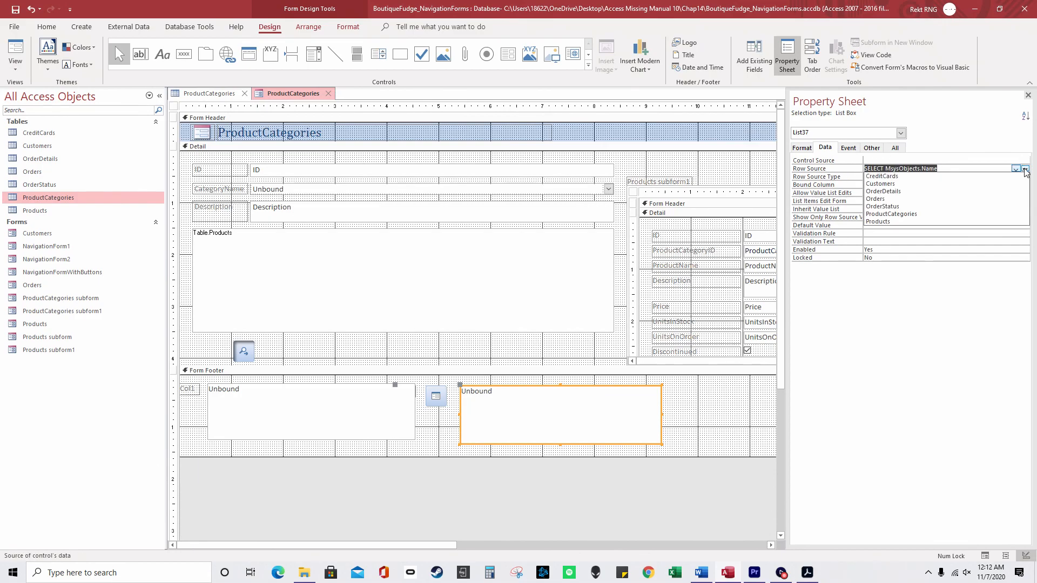
left_click(1025, 170)
right_click(264, 93)
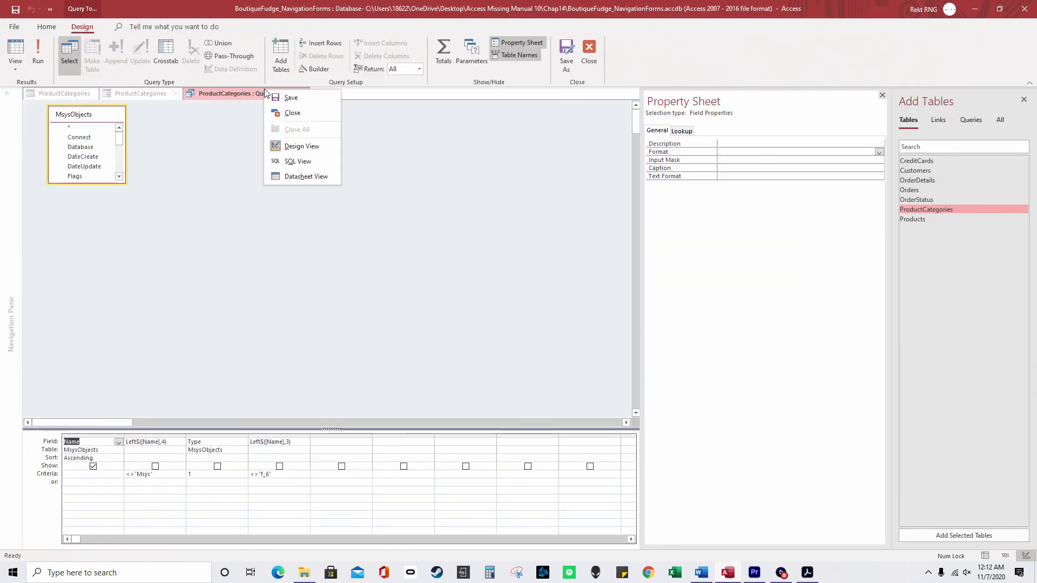
left_click(298, 161)
left_click_drag(148, 134, 11, 95)
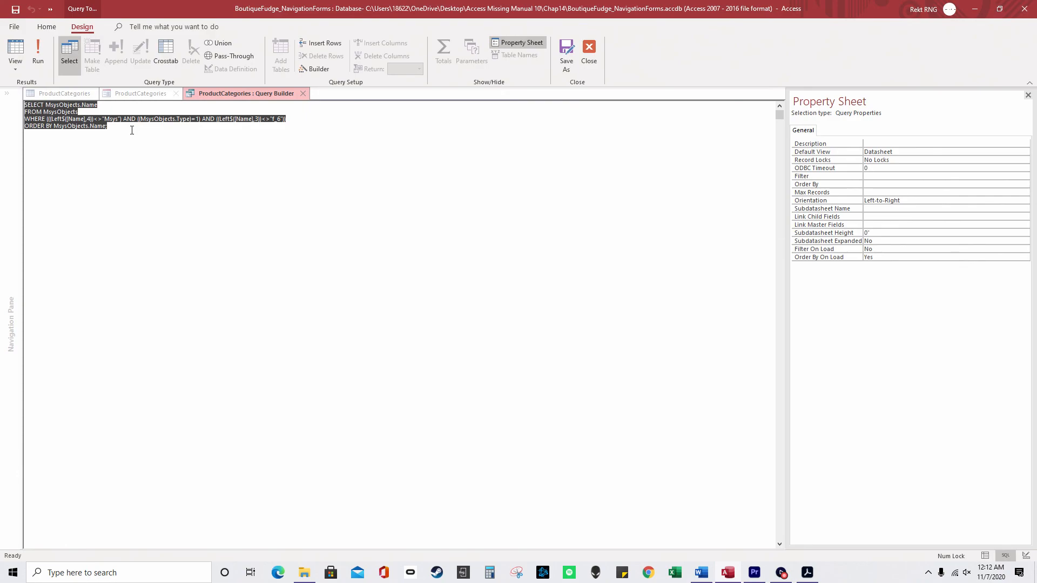
left_click_drag(50, 104, 291, 122)
left_click(82, 119)
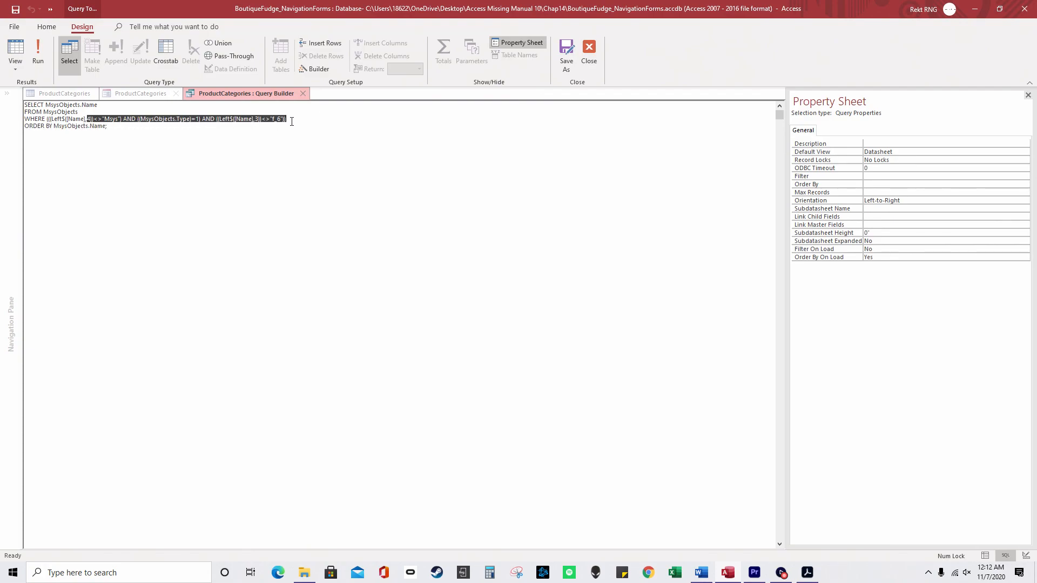
left_click(293, 119)
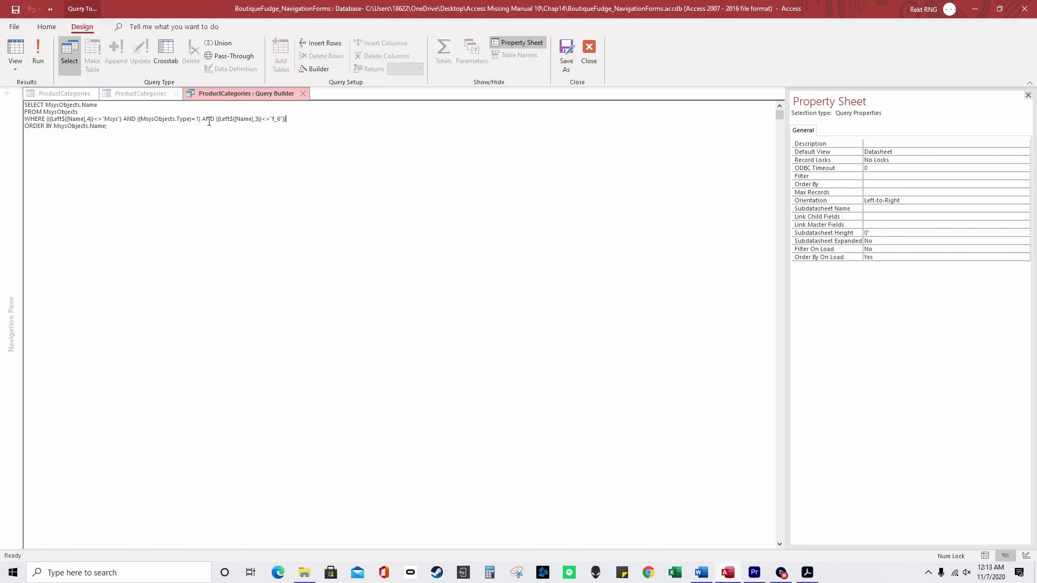
left_click_drag(197, 118, 192, 118)
right_click(218, 95)
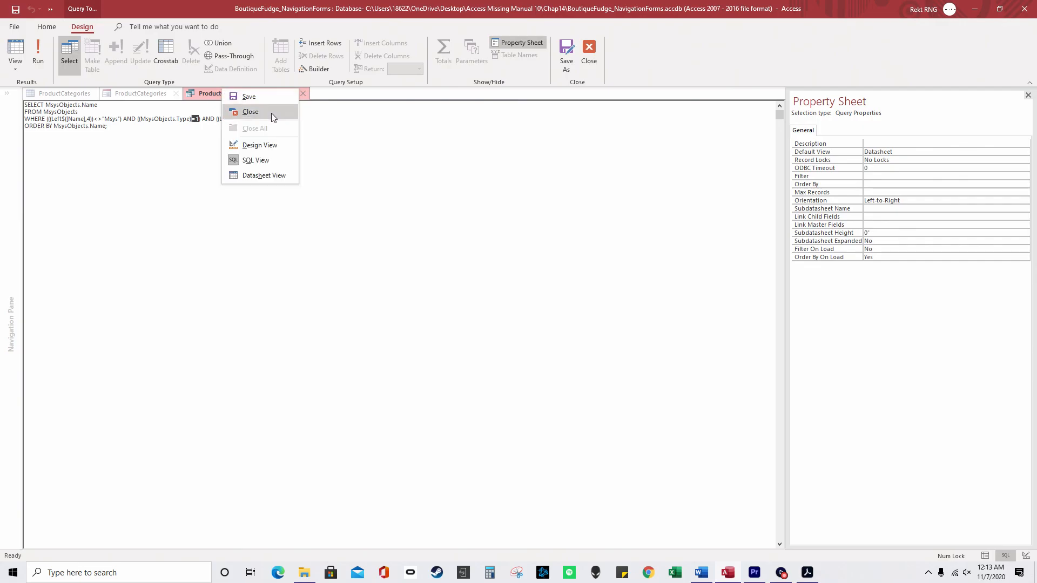
left_click(271, 112)
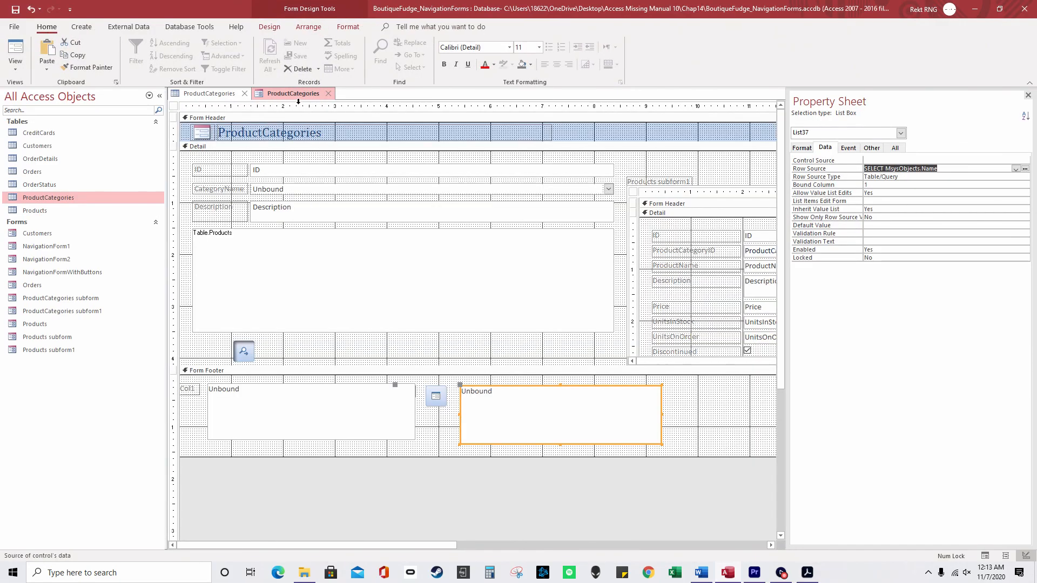
Check the second footer list box in Form View by browsing its table names and selecting the entry that starts with f_.
right_click(295, 93)
left_click(321, 146)
left_click(510, 495)
scroll(514, 494, "down", 1)
scroll(511, 497, "up", 1)
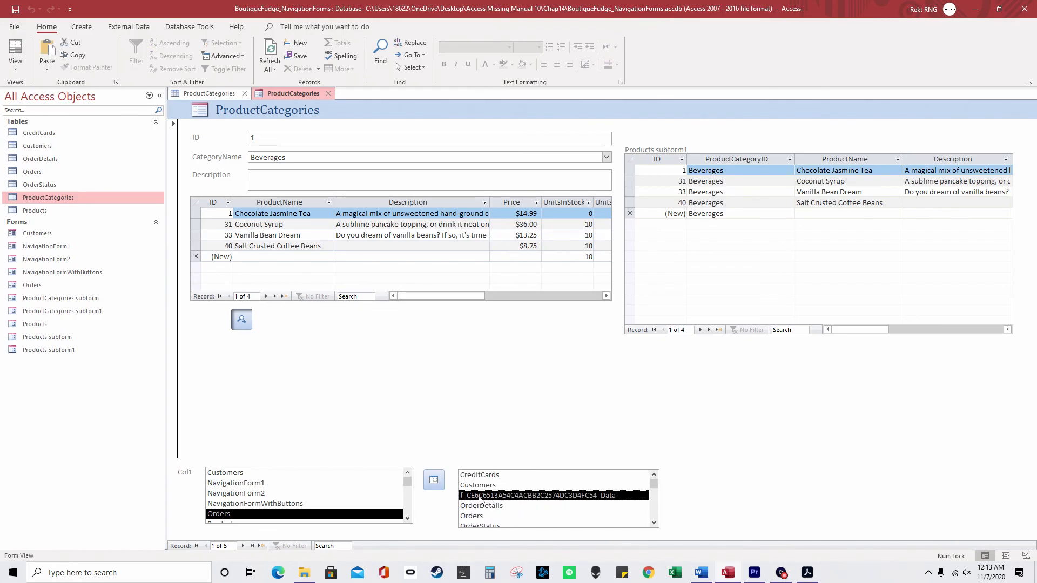
Edit the second list box's row source SQL to exclude names starting with f_C, save it, and check the list in Form View.
right_click(295, 95)
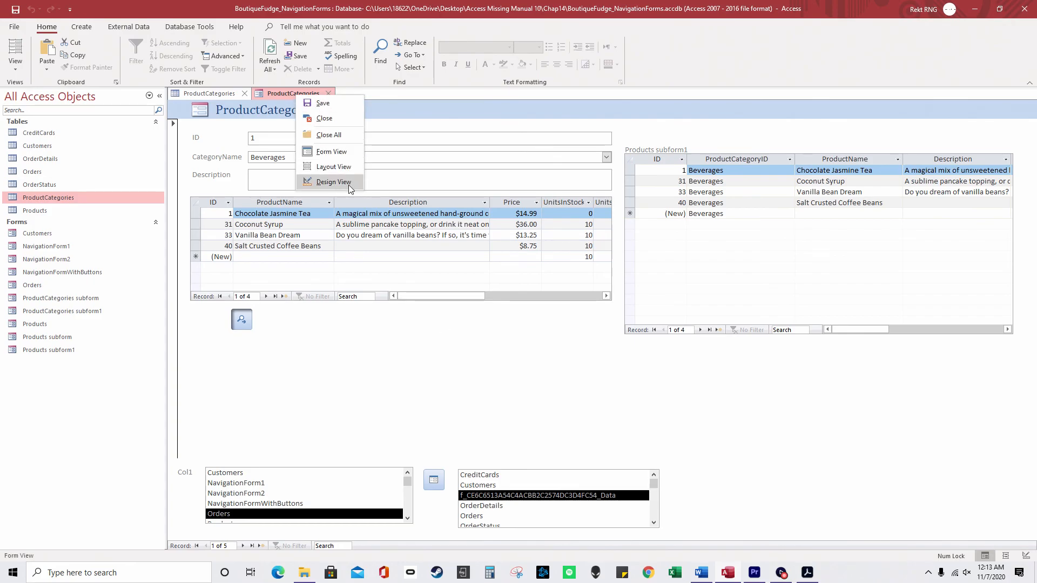
left_click(349, 183)
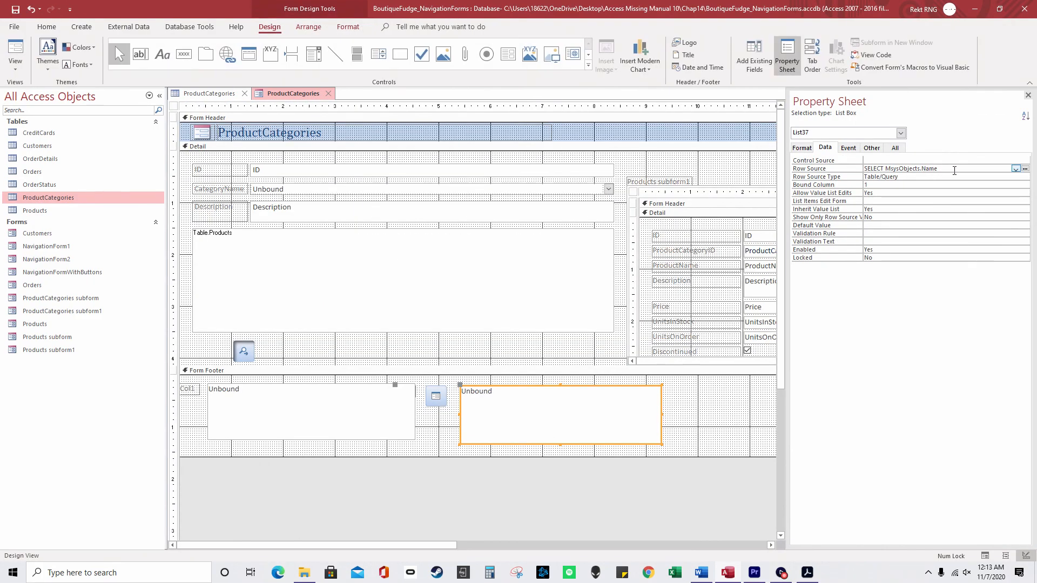
left_click(1023, 171)
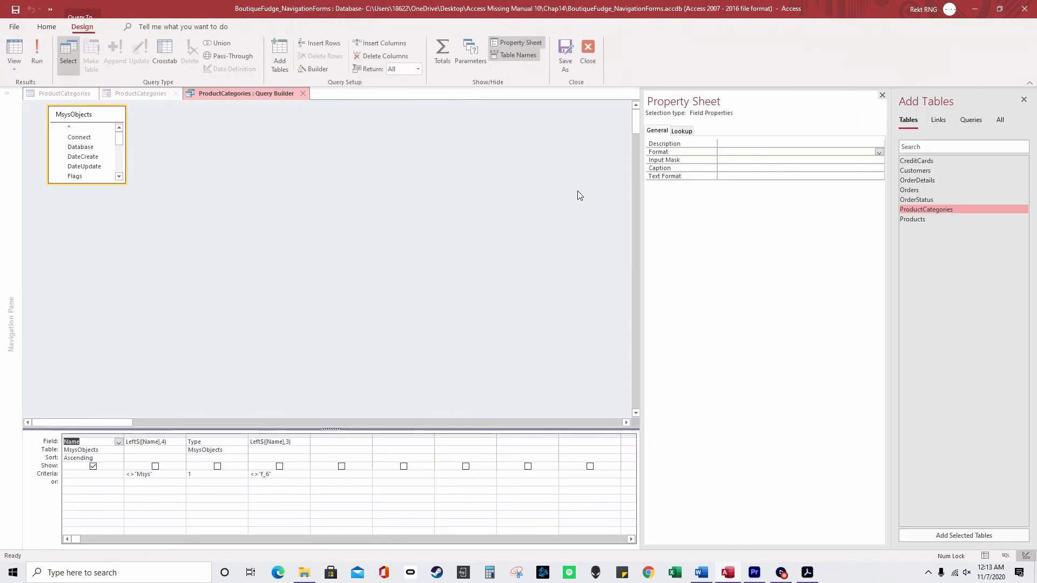
right_click(233, 93)
left_click(279, 165)
left_click(215, 119)
left_click_drag(280, 119, 276, 119)
type("C")
right_click(274, 97)
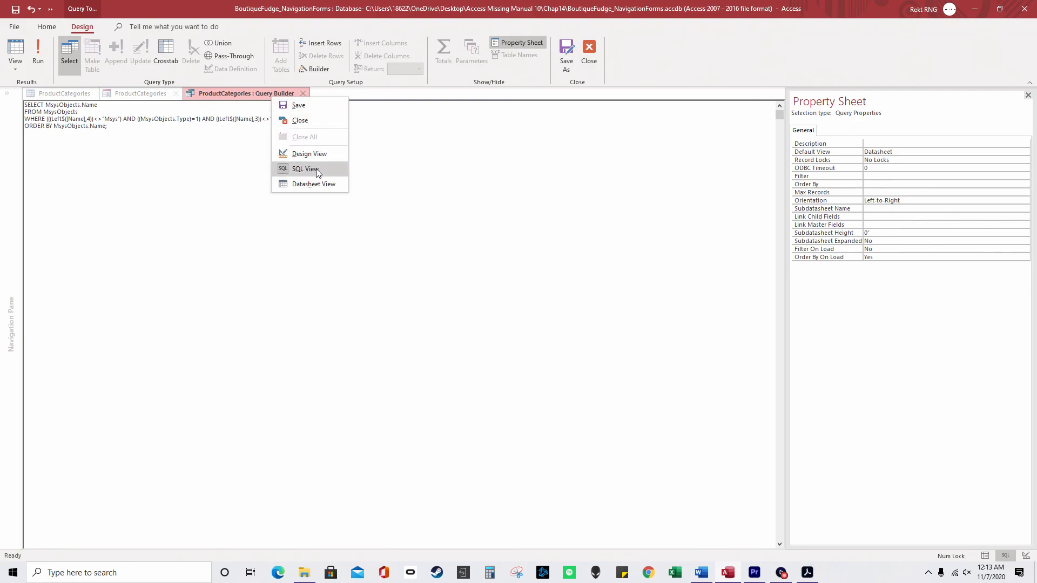
left_click(299, 105)
left_click(303, 93)
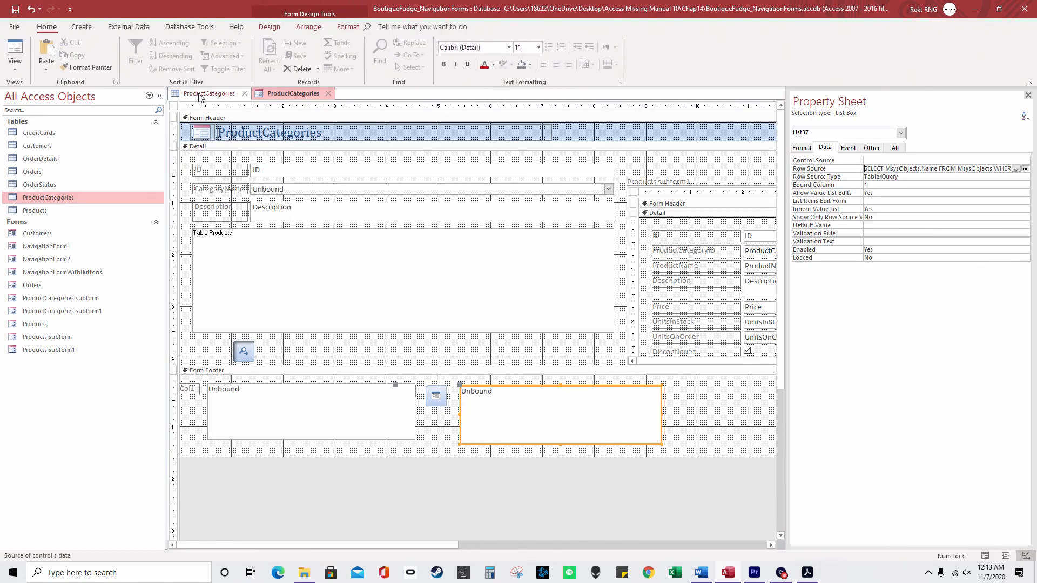
right_click(271, 98)
left_click(311, 155)
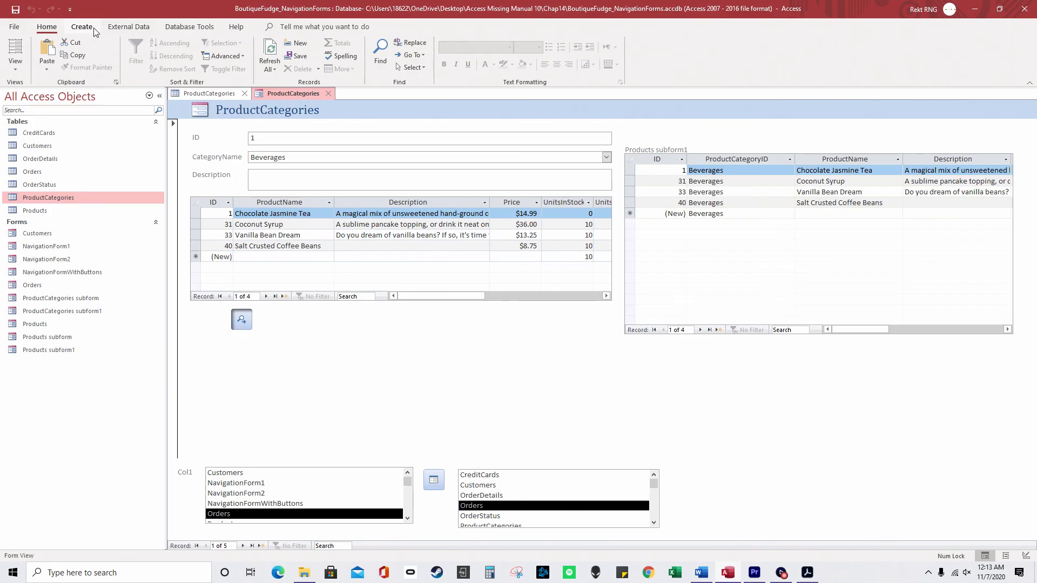
Place a command button in the ProductCategories form footer, beside the list box of tables.
right_click(293, 93)
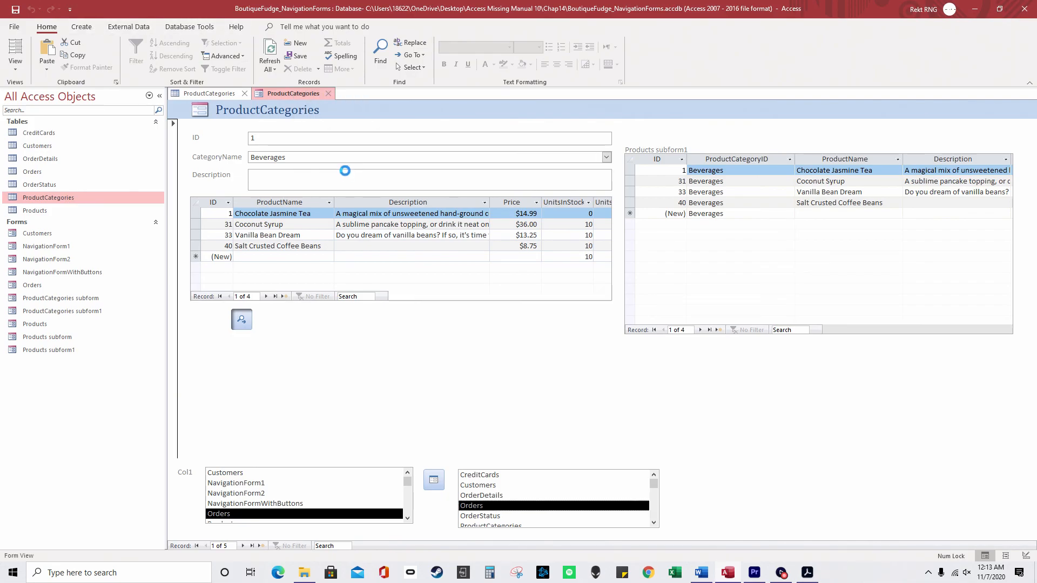
left_click(343, 174)
left_click(184, 54)
left_click_drag(674, 386, 723, 413)
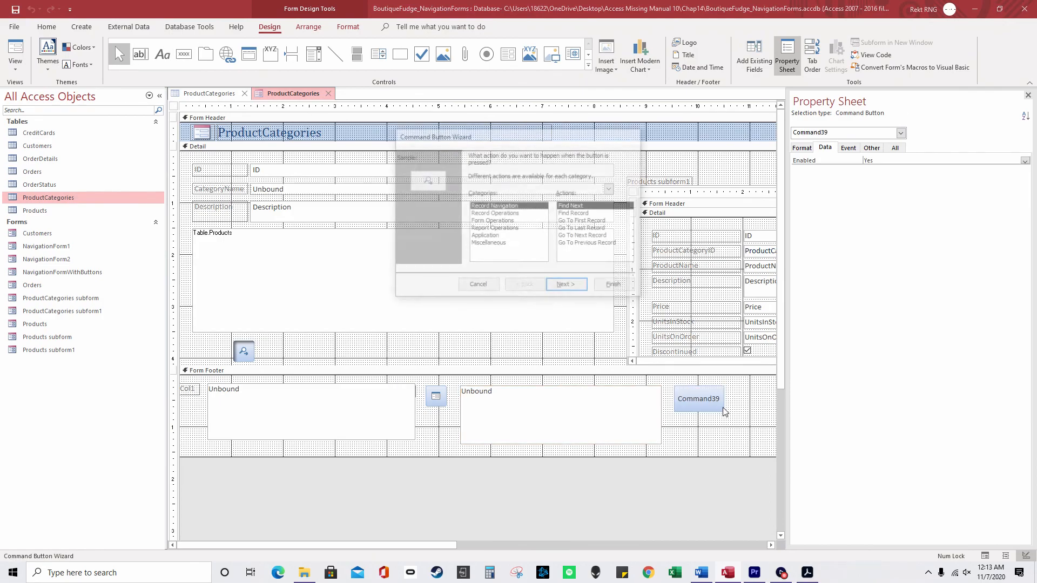
left_click(511, 244)
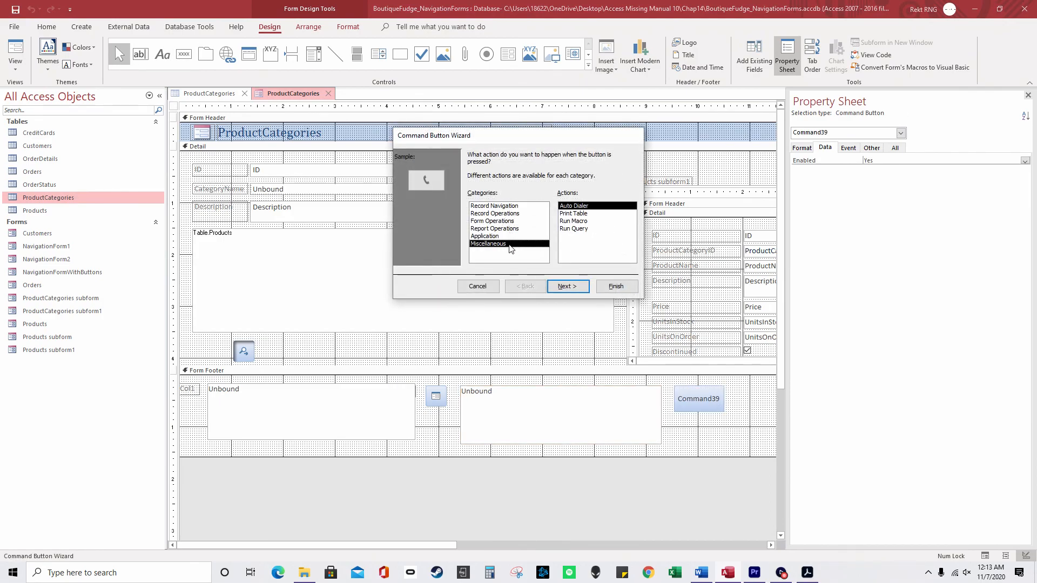
left_click(591, 222)
left_click(574, 286)
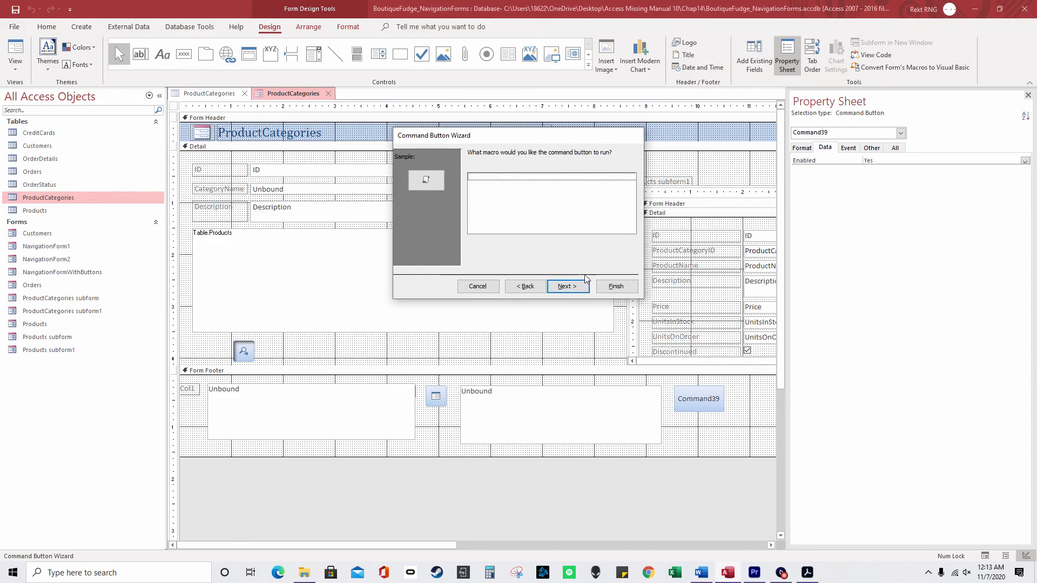
left_click(602, 291)
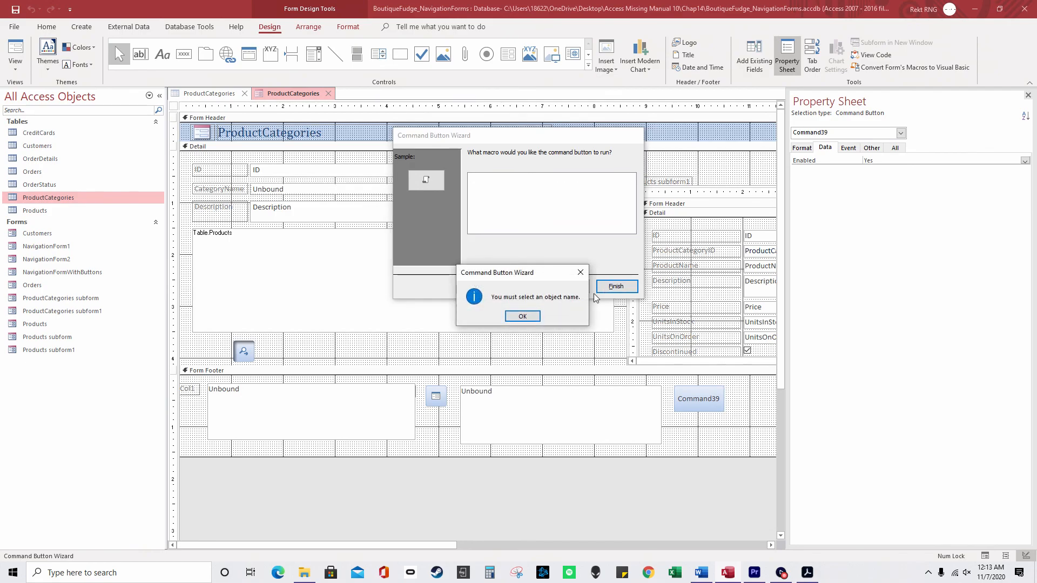
left_click(523, 317)
left_click(493, 287)
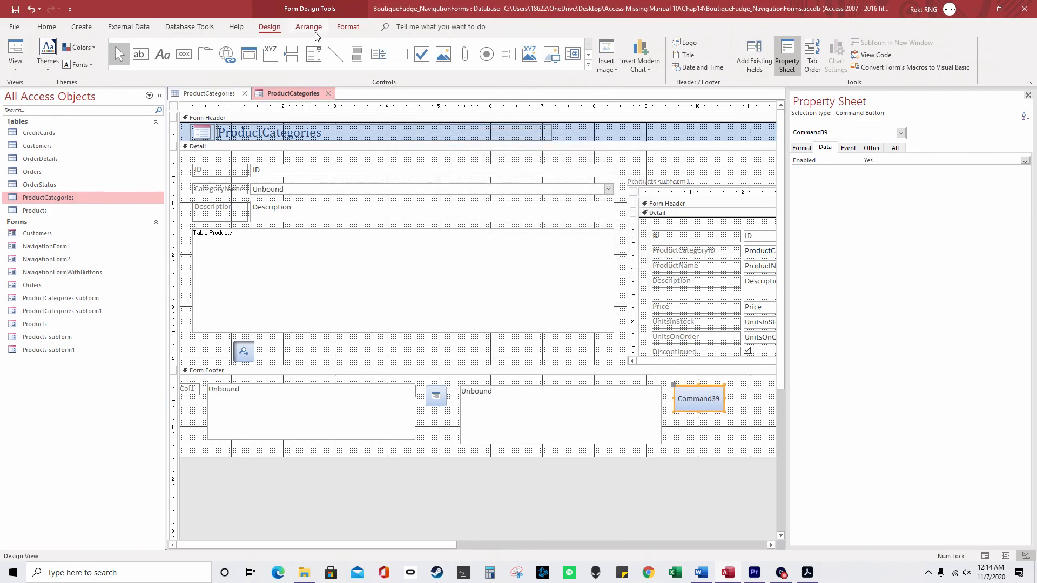
Create a new macro containing an OpenTable action.
left_click(81, 27)
left_click(467, 54)
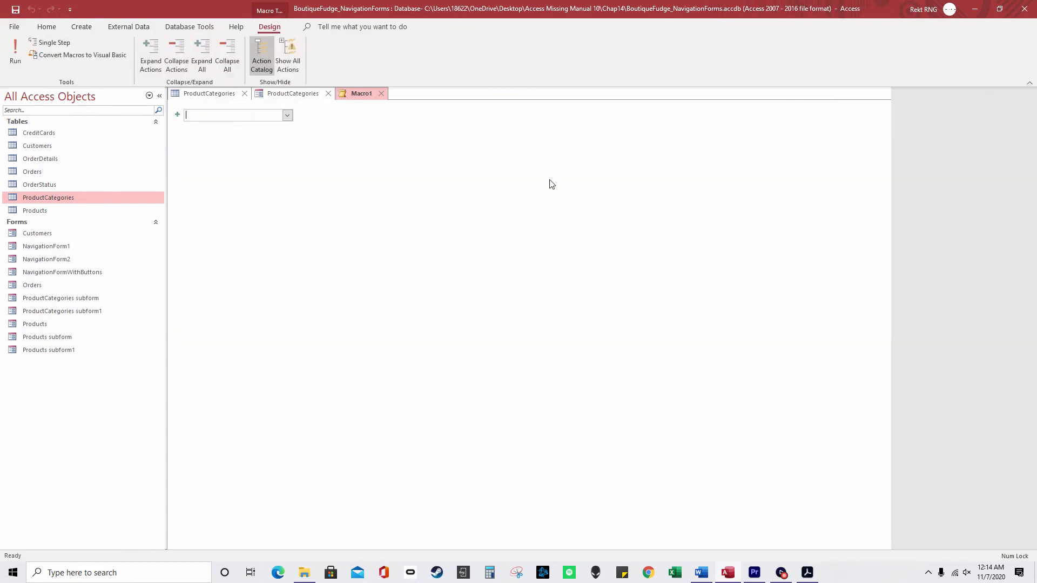
left_click(287, 115)
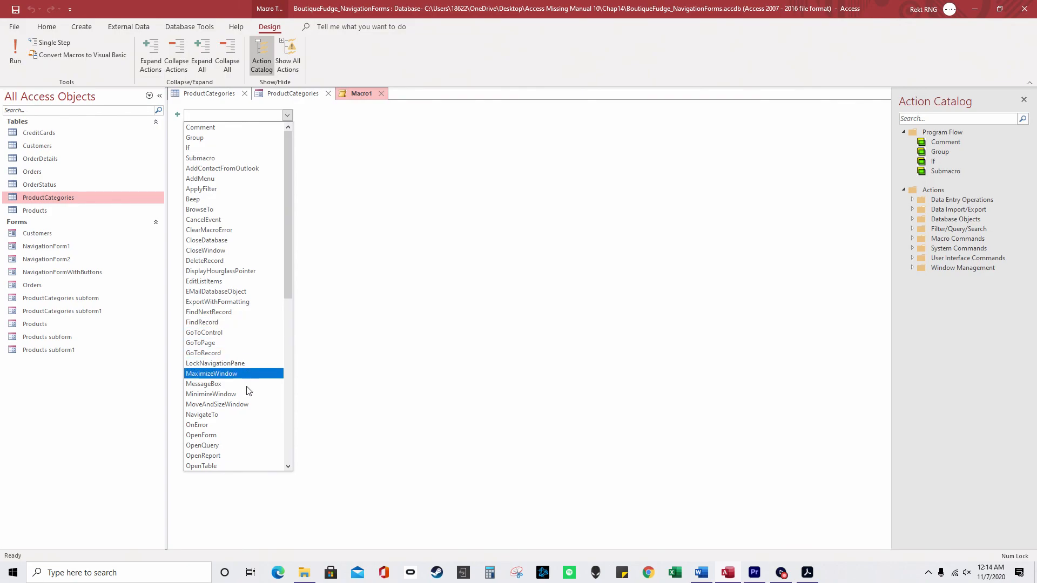
scroll(245, 414, "down", 1)
left_click(244, 425)
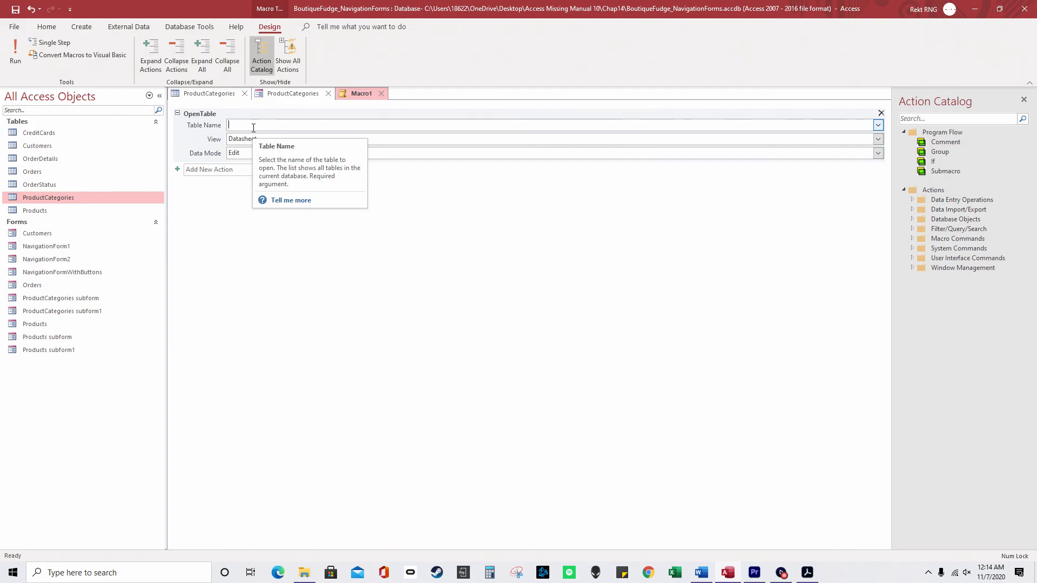
Look up the table list box's name on the form and set the macro's Table Name to =[List37].[value], keeping Datasheet view.
left_click(303, 94)
left_click(545, 406)
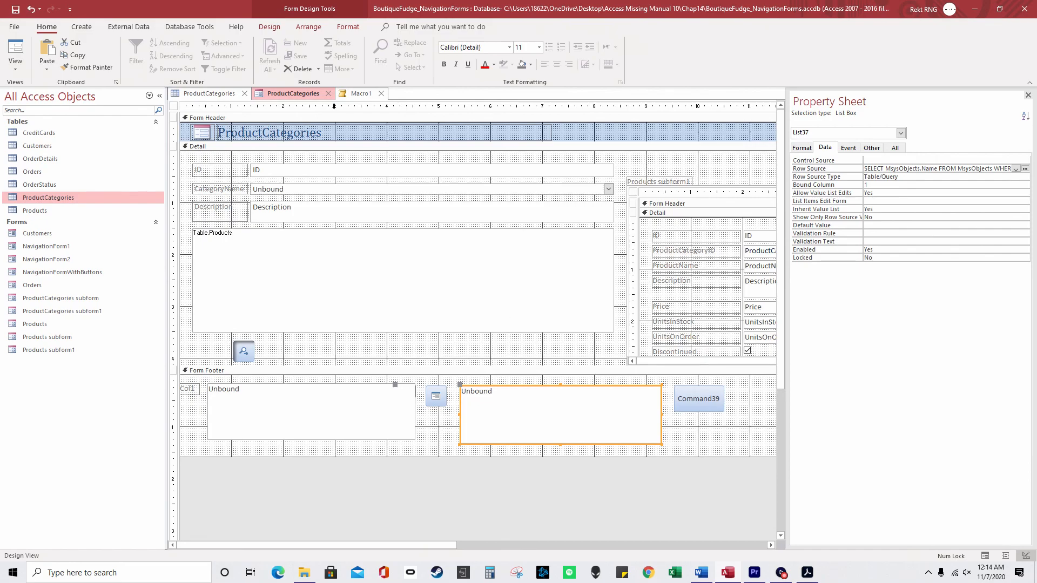
left_click(361, 93)
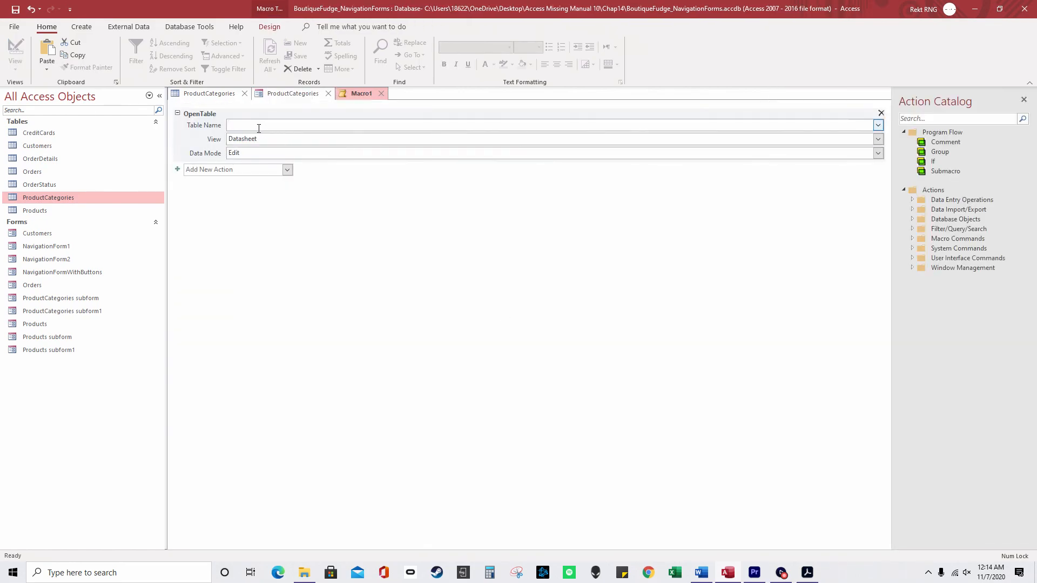
type("=[List")
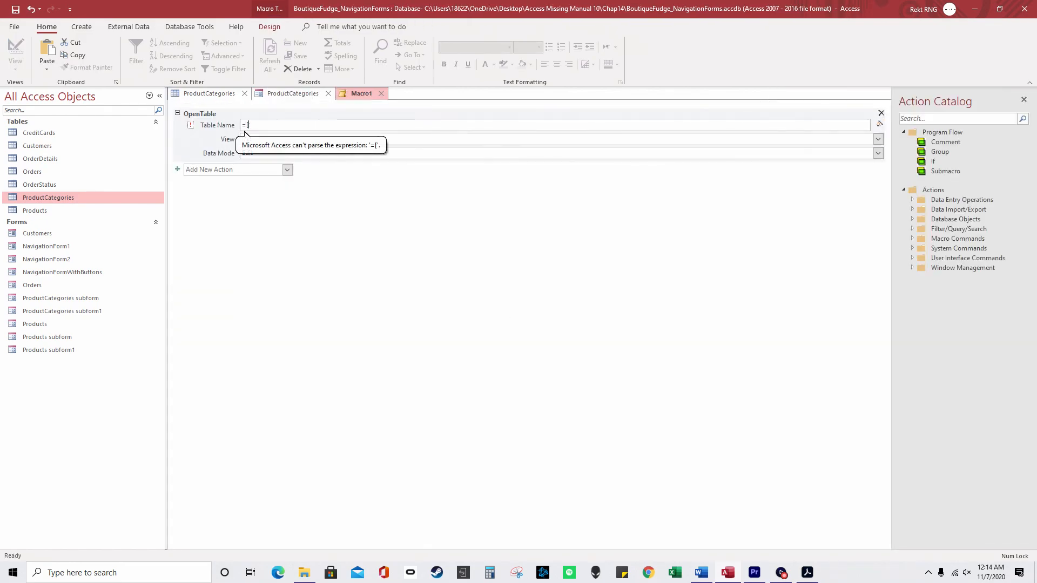
type("37")
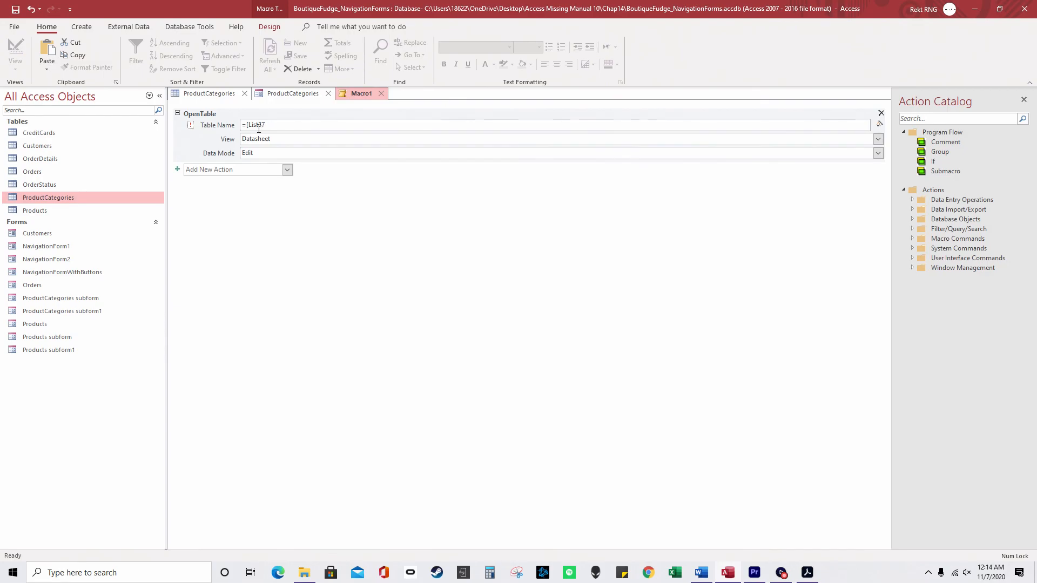
type("].va")
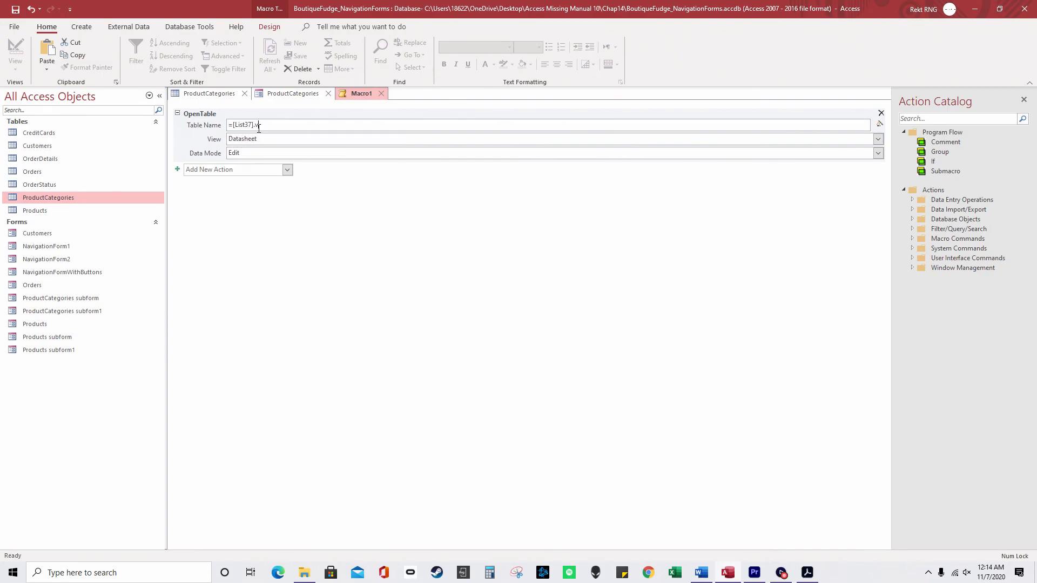
type("[value")
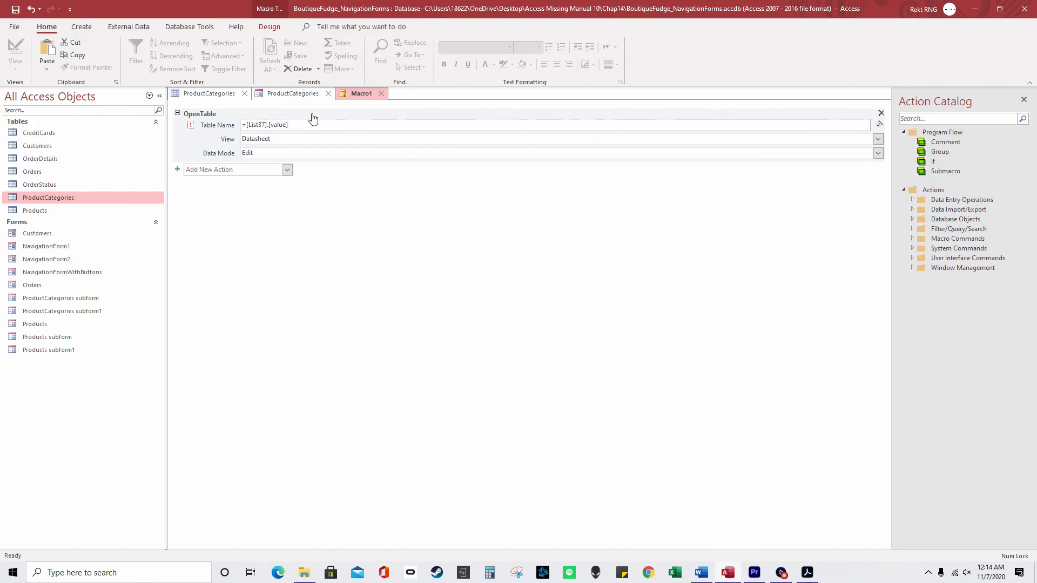
left_click(877, 139)
left_click(215, 152)
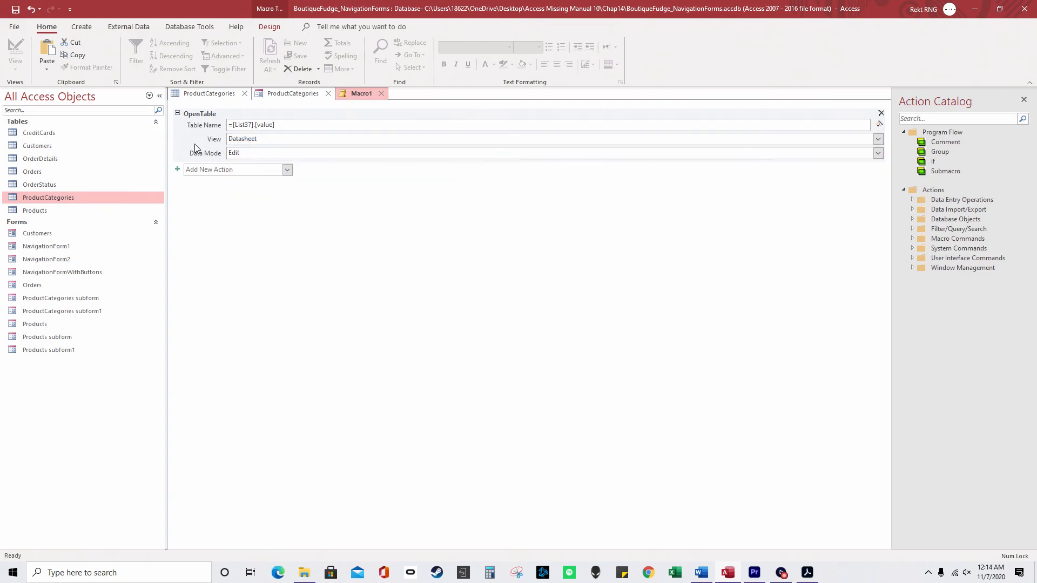
Save the macro as Macro1 and close it.
right_click(361, 93)
left_click(387, 98)
left_click(518, 217)
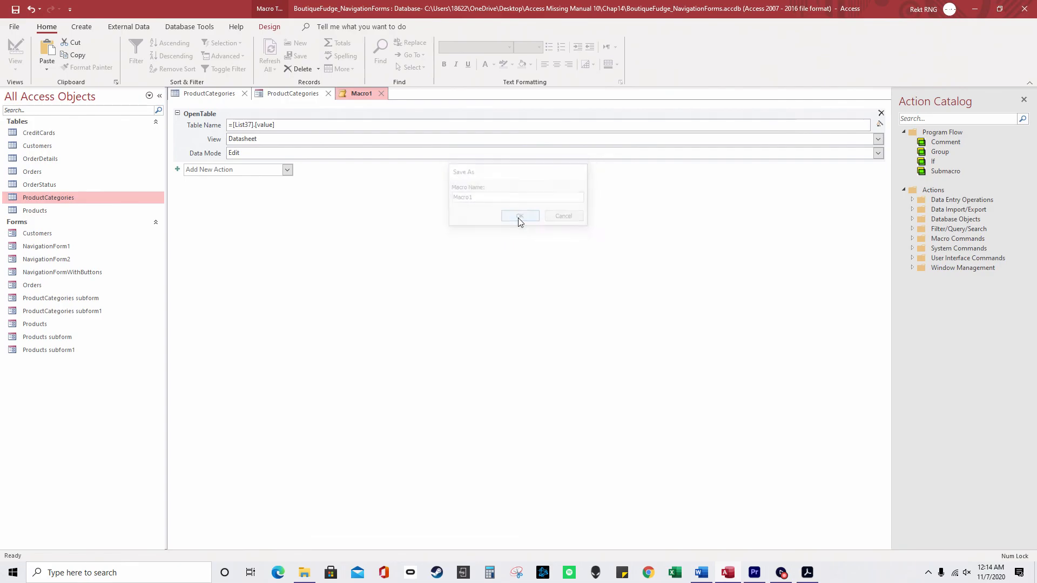
left_click(381, 94)
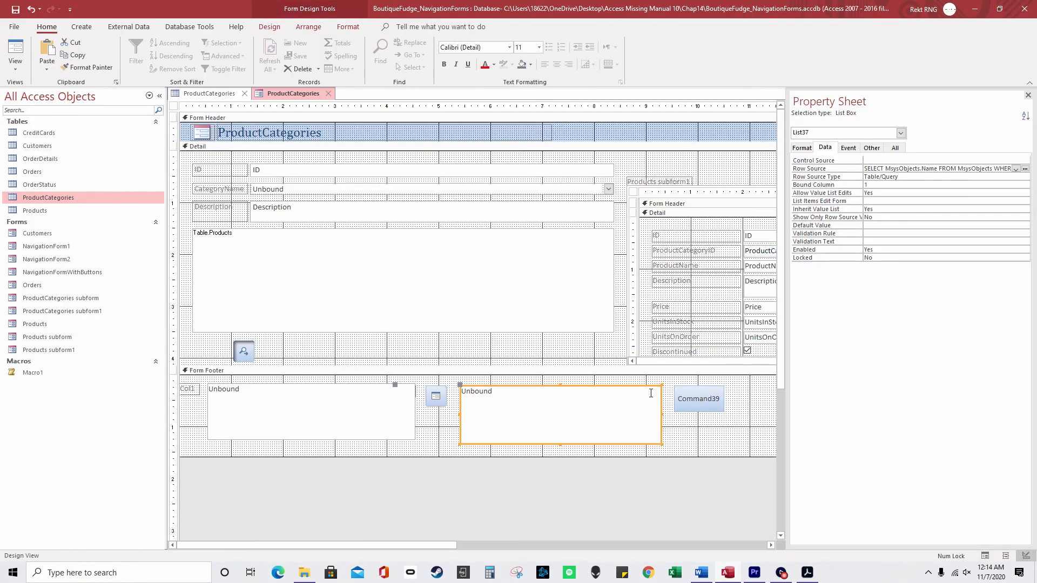
Assign Macro1 to the new footer command button's On Click event.
left_click(679, 400)
right_click(682, 400)
left_click(810, 155)
left_click(803, 148)
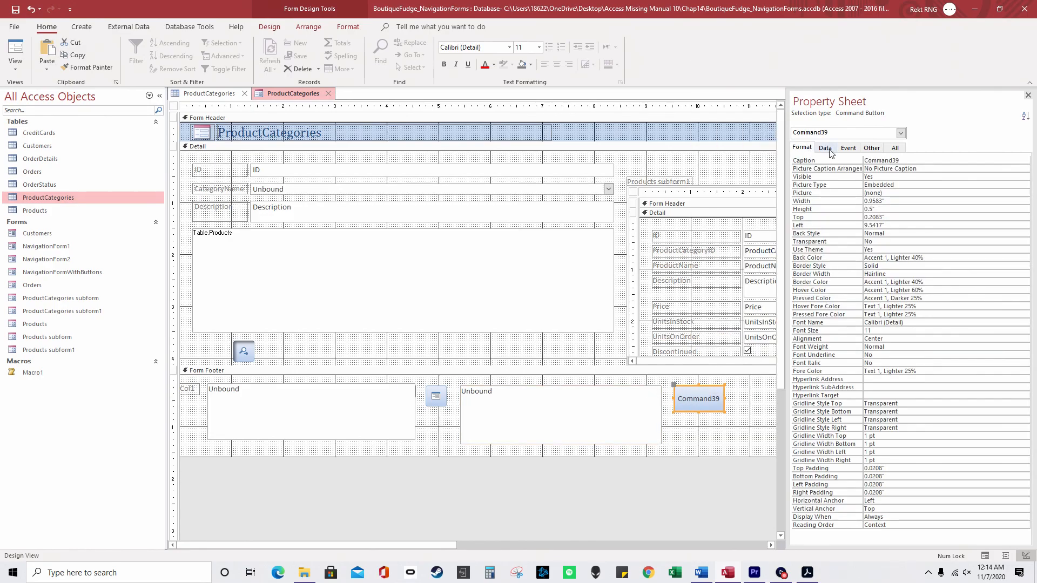
left_click(848, 147)
left_click(1015, 160)
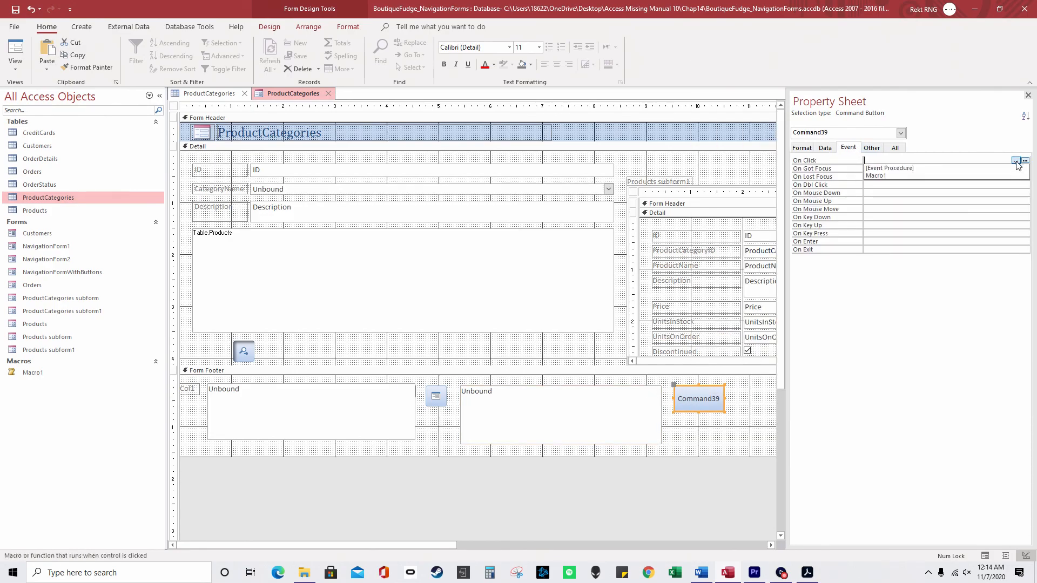
left_click(1002, 173)
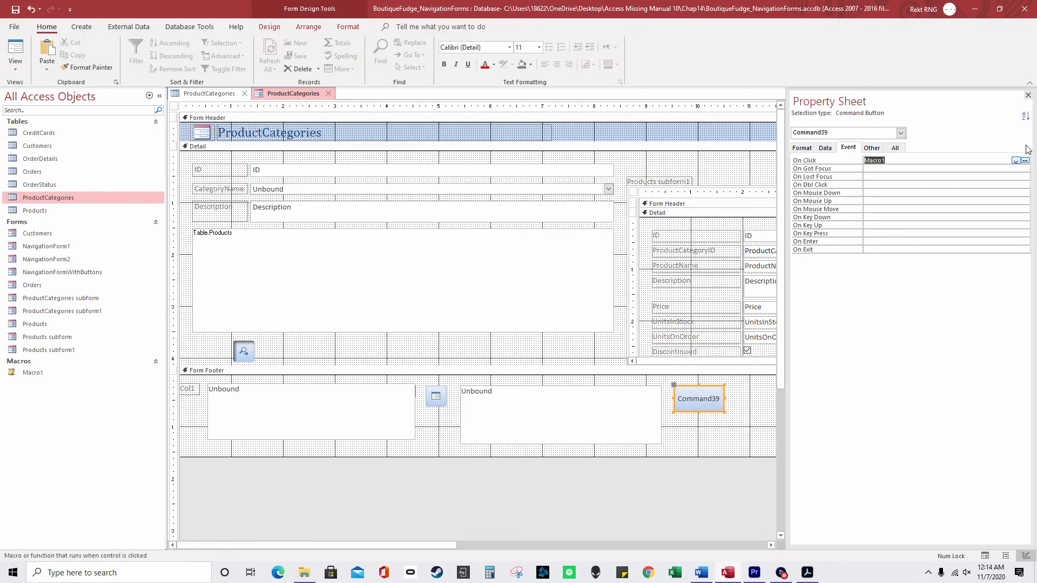
Test the new button in Form View by opening the Customers and OrderStatus tables from the list box and closing each.
right_click(312, 93)
left_click(358, 150)
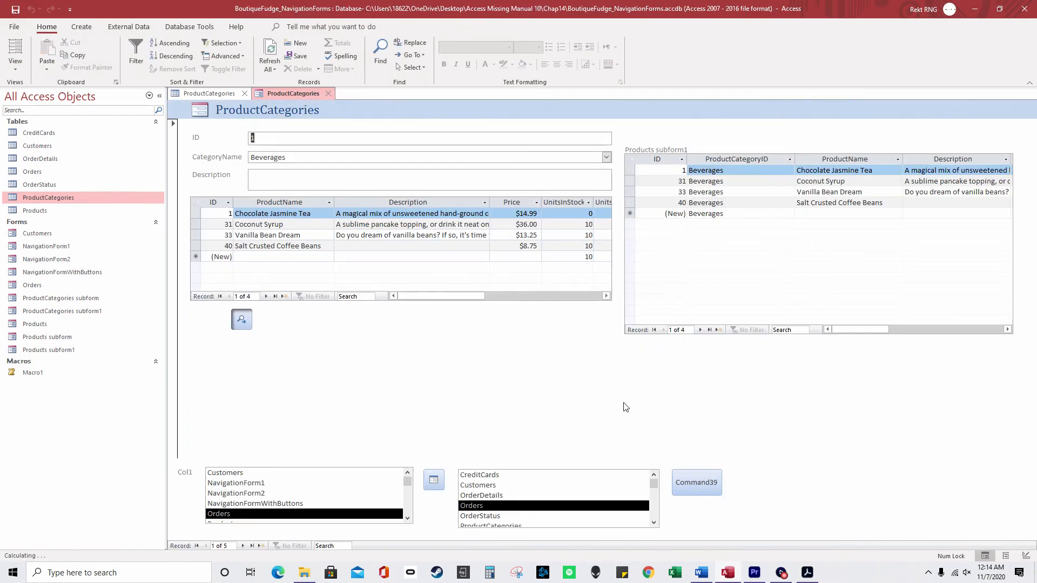
left_click(692, 482)
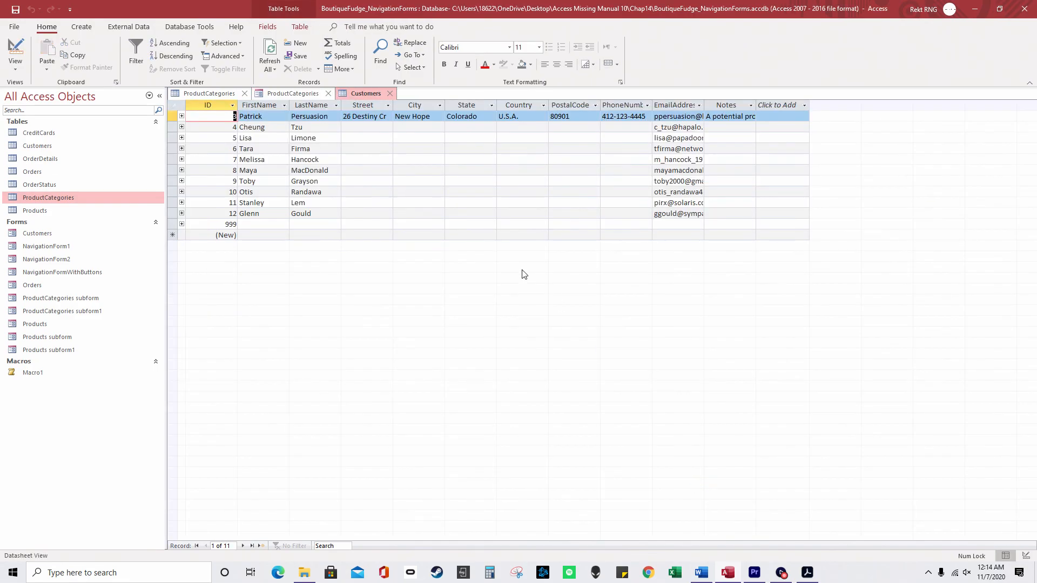
left_click(389, 94)
left_click(626, 517)
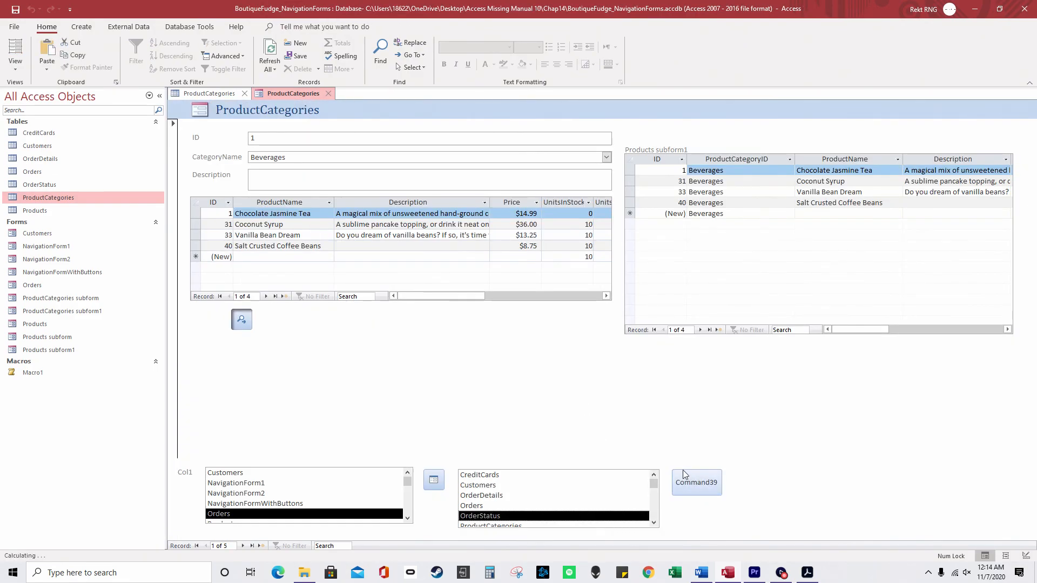
left_click(694, 483)
left_click(394, 94)
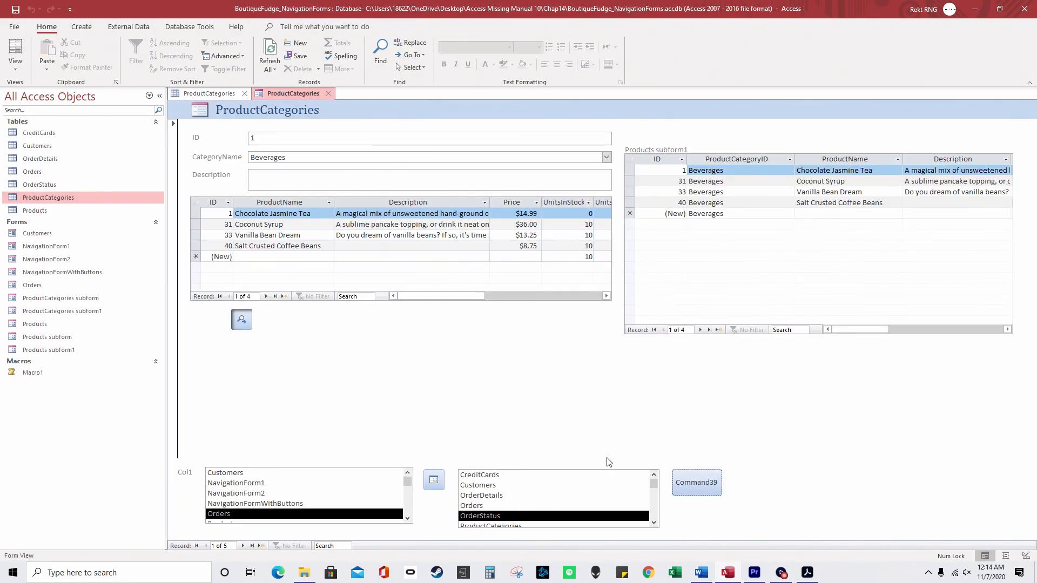
Select Orders in the footer's table list box and select the Orders table among the database objects.
scroll(535, 488, "down", 1)
left_click(539, 487)
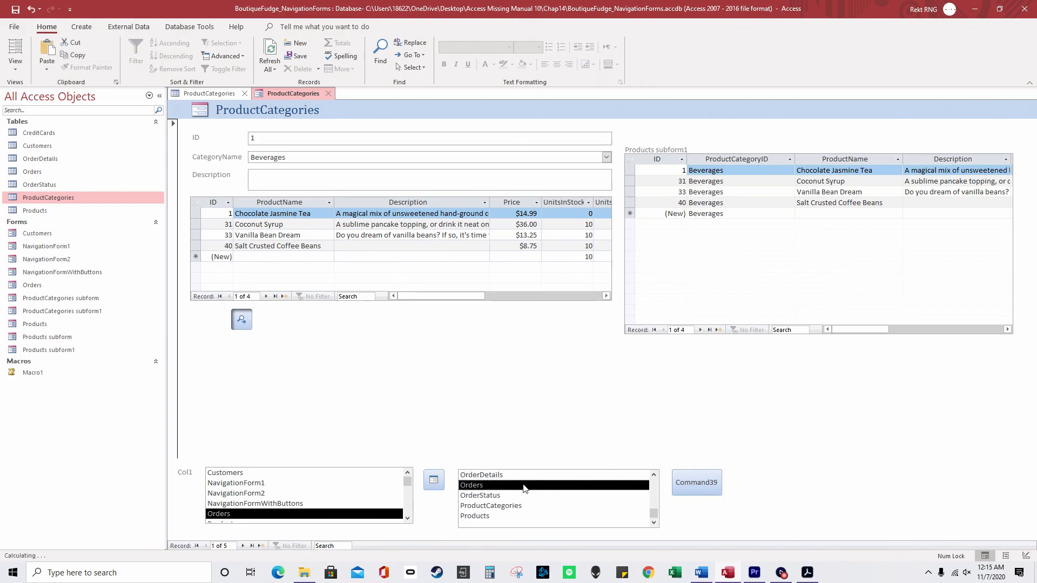
left_click(96, 175)
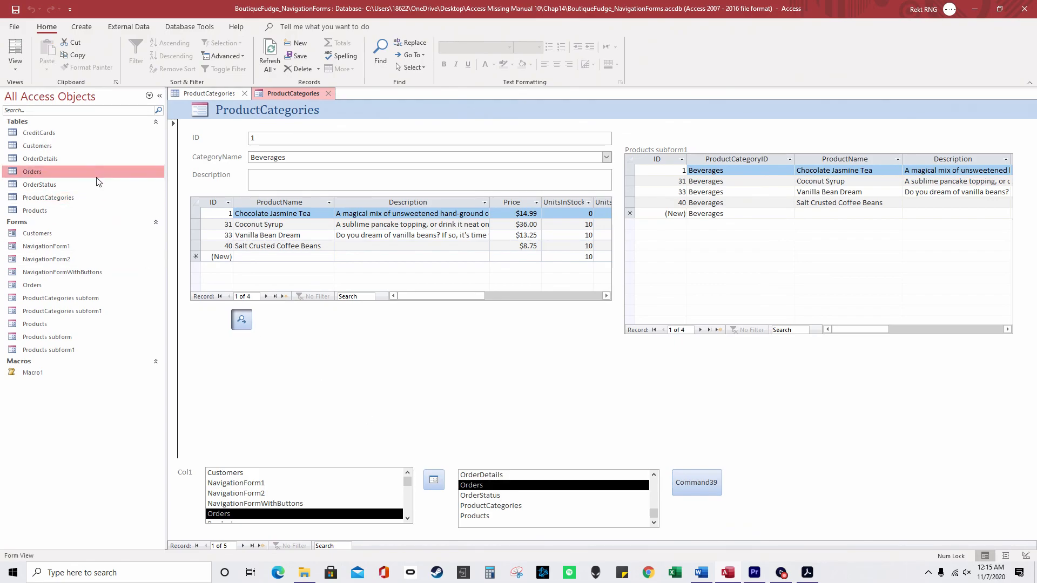